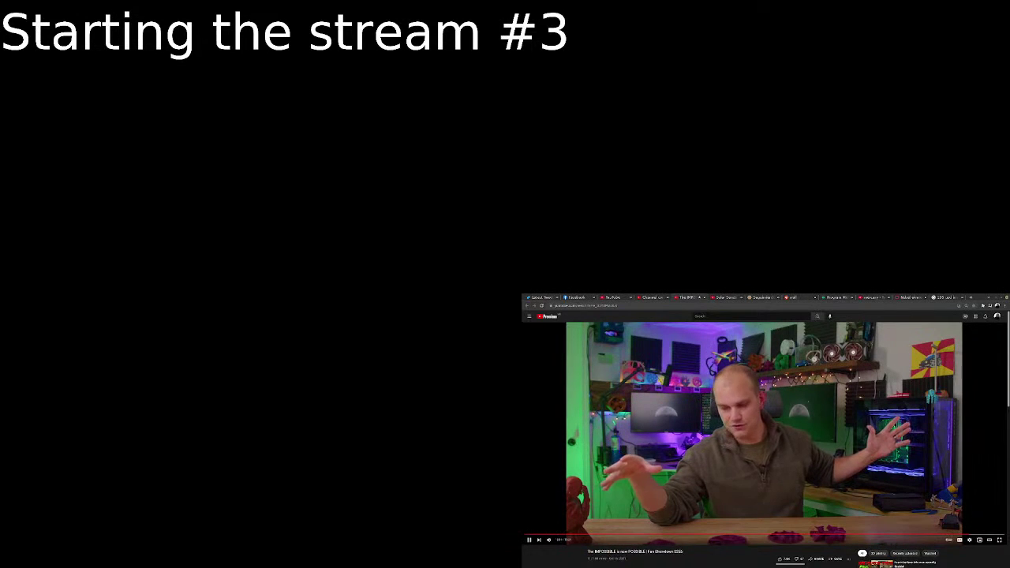
Skim the comments under the open fan video, switch to the YouTube home page, and close the unneeded browser tabs.
{"action": "scroll", "coordinate": [765, 442], "scroll_direction": "down", "scroll_amount": 2}
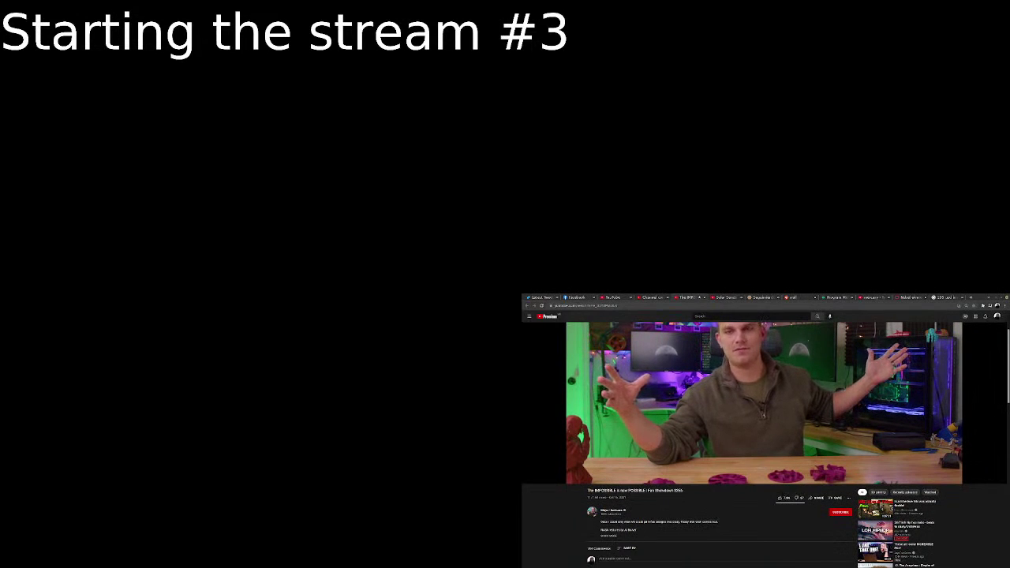
{"action": "scroll", "coordinate": [764, 444], "scroll_direction": "down", "scroll_amount": 2}
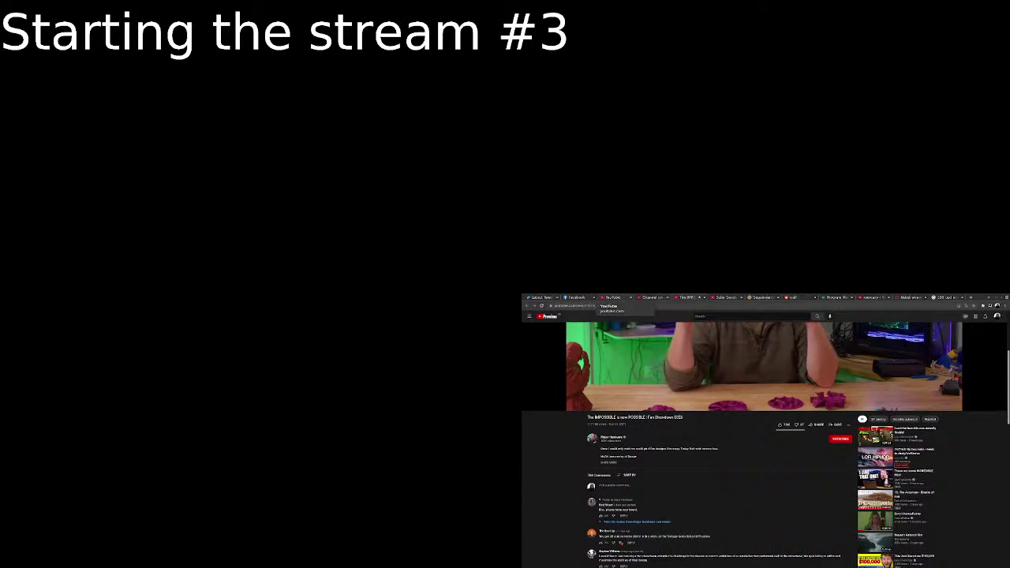
{"action": "left_click", "coordinate": [614, 298]}
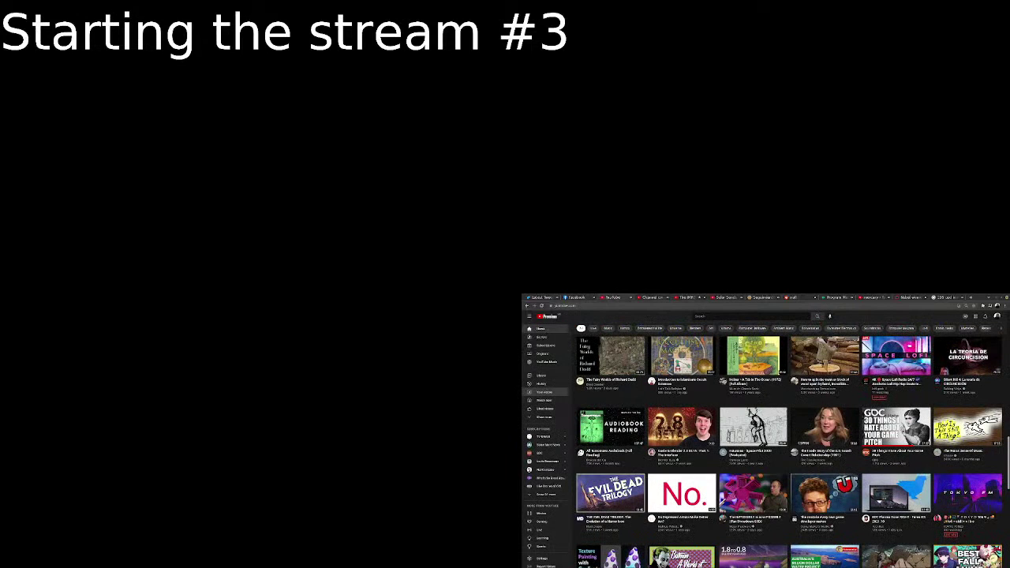
{"action": "left_click", "coordinate": [778, 297]}
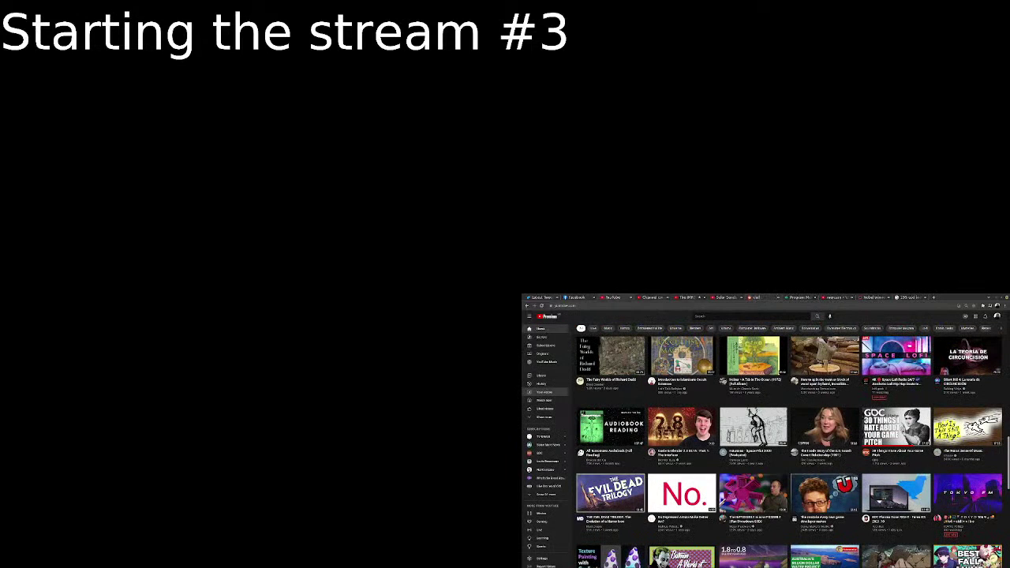
{"action": "left_click", "coordinate": [779, 298]}
{"action": "left_click", "coordinate": [597, 298]}
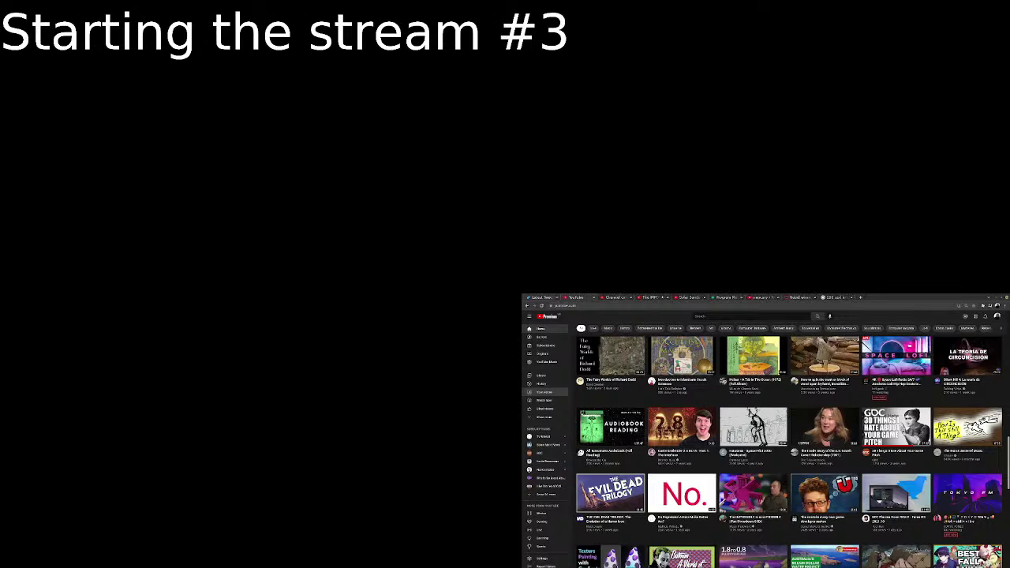
{"action": "left_click", "coordinate": [560, 297]}
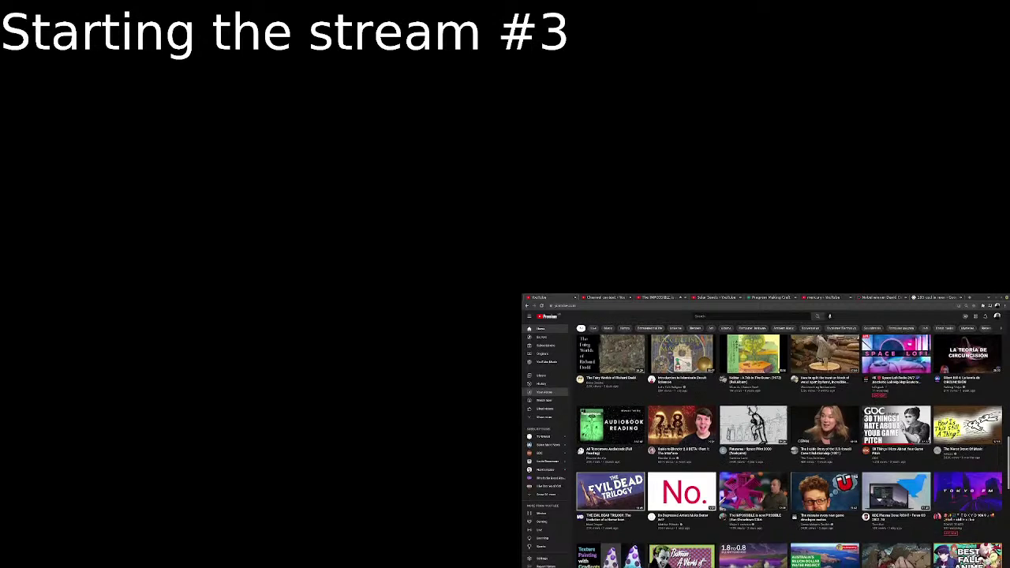
Browse the YouTube home feed and play the "Interface" Episode 24 Finale video.
{"action": "scroll", "coordinate": [790, 448], "scroll_direction": "down", "scroll_amount": 3}
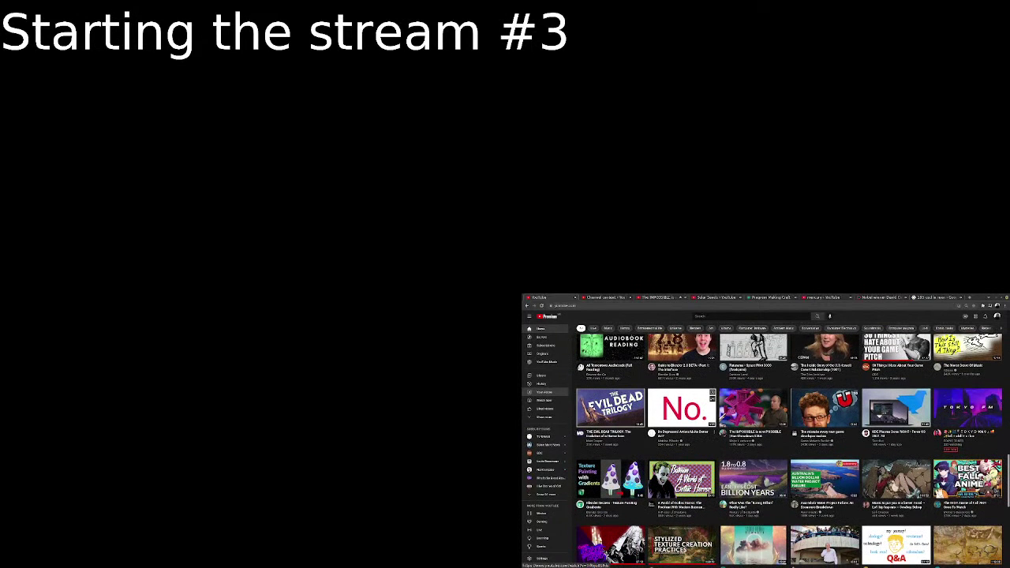
{"action": "scroll", "coordinate": [790, 448], "scroll_direction": "down", "scroll_amount": 1}
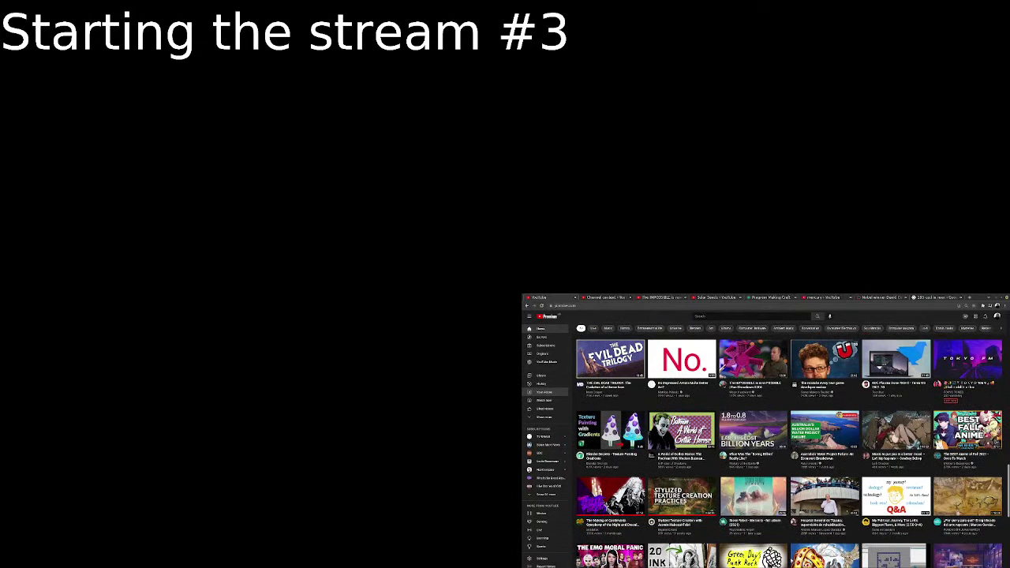
{"action": "scroll", "coordinate": [683, 394], "scroll_direction": "down", "scroll_amount": 1}
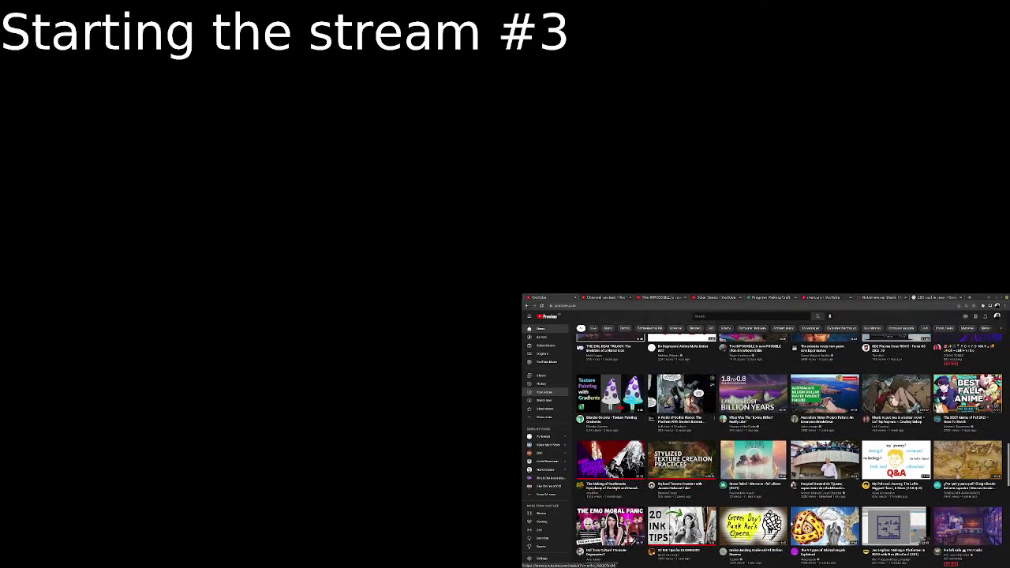
{"action": "scroll", "coordinate": [682, 410], "scroll_direction": "down", "scroll_amount": 1}
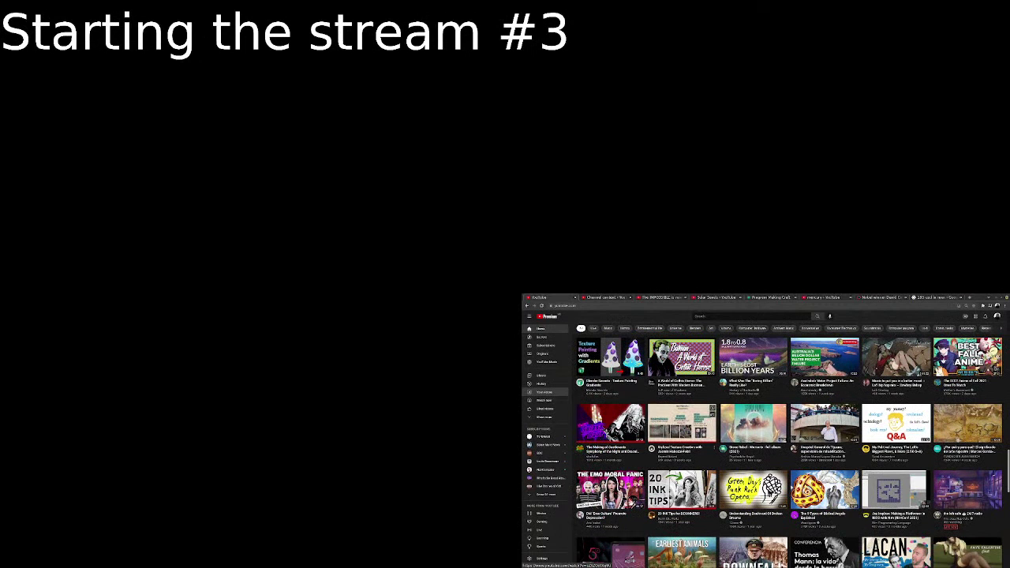
{"action": "scroll", "coordinate": [682, 394], "scroll_direction": "down", "scroll_amount": 1}
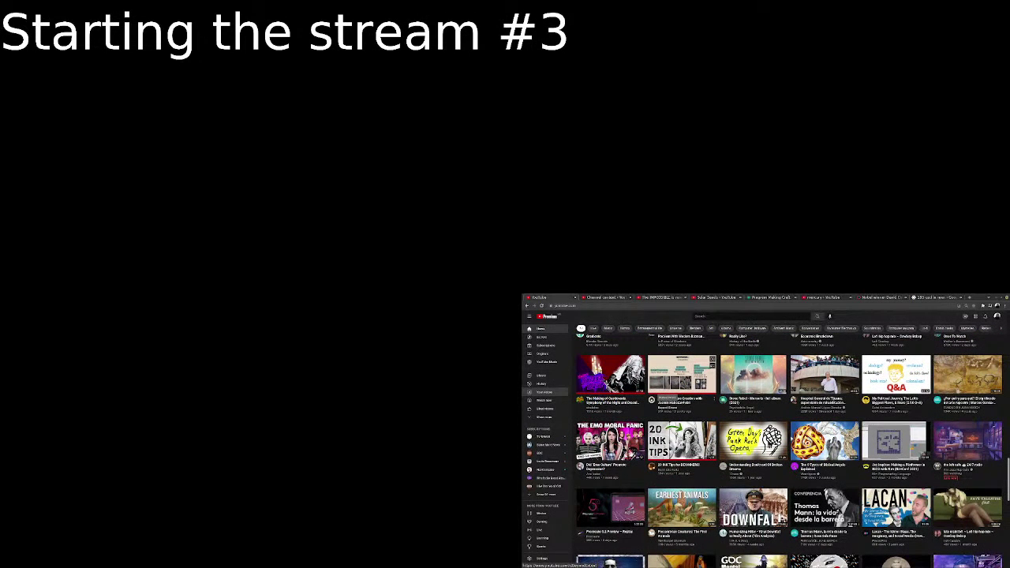
{"action": "scroll", "coordinate": [789, 449], "scroll_direction": "down", "scroll_amount": 2}
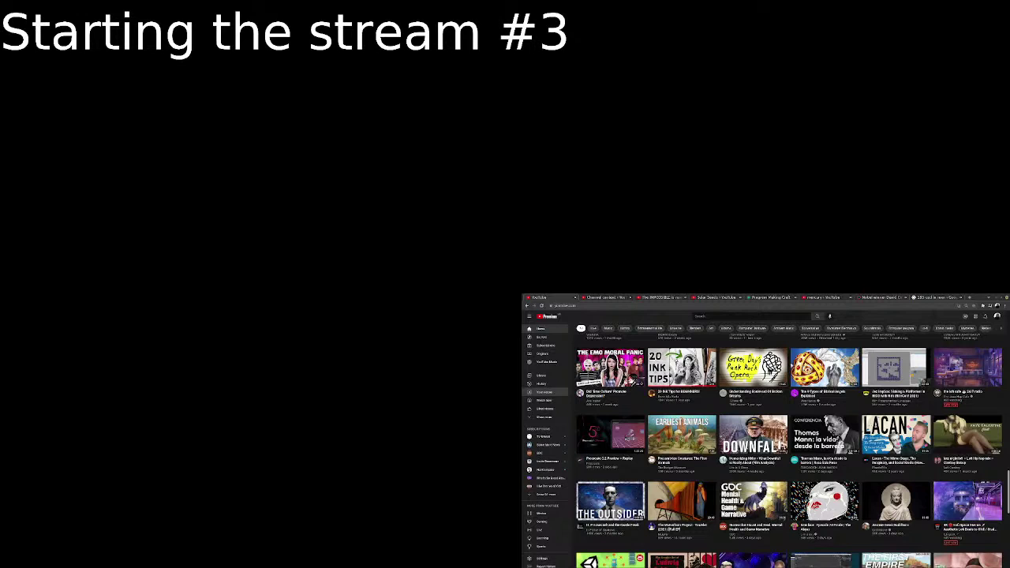
{"action": "scroll", "coordinate": [665, 412], "scroll_direction": "down", "scroll_amount": 2}
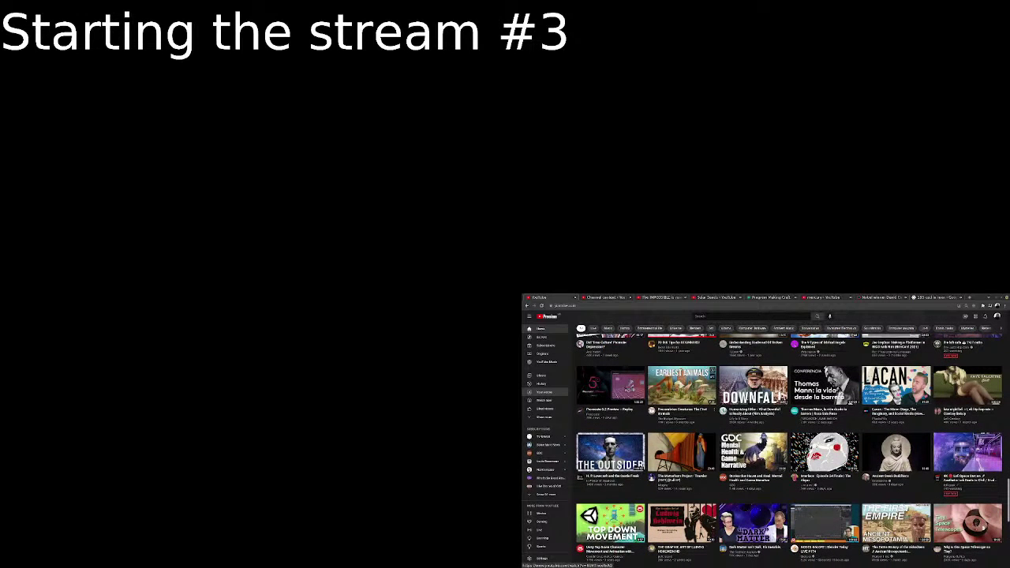
{"action": "mouse_move", "coordinate": [825, 454]}
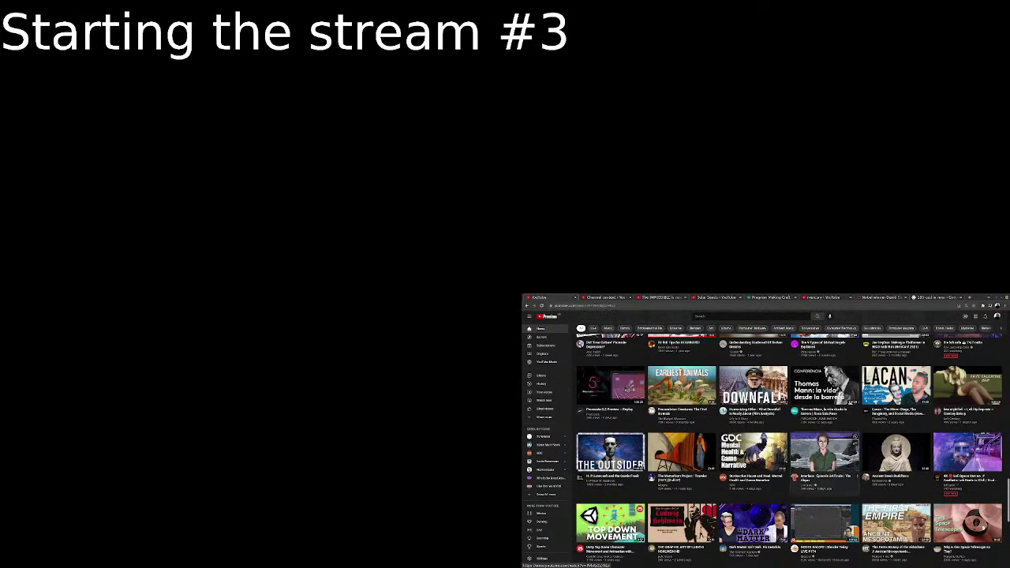
{"action": "left_click", "coordinate": [825, 454]}
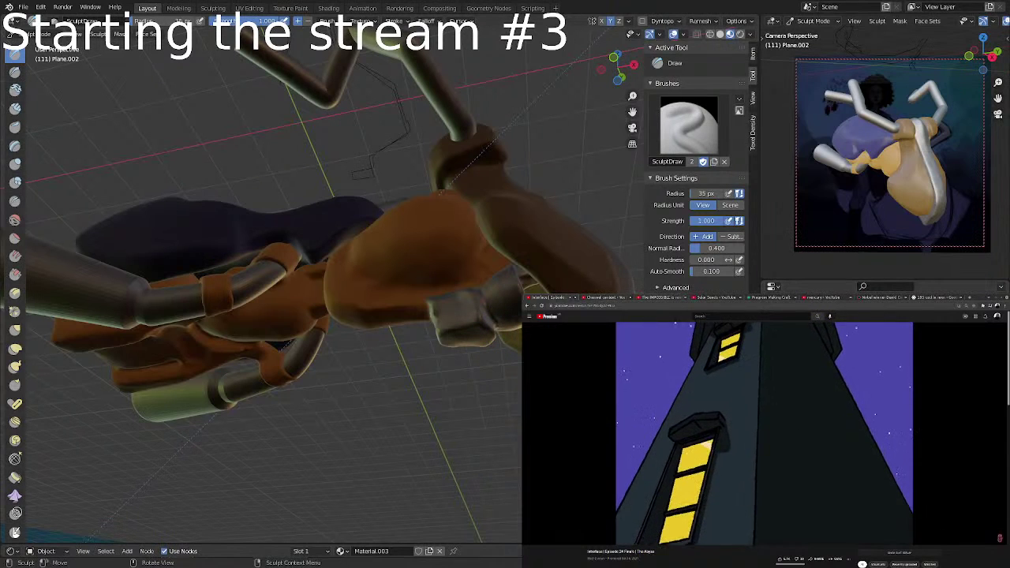
Detach "The IMPOSSIBLE is now POSSIBLE" video into its own browser window and send it to the other monitor.
{"action": "right_click", "coordinate": [668, 298]}
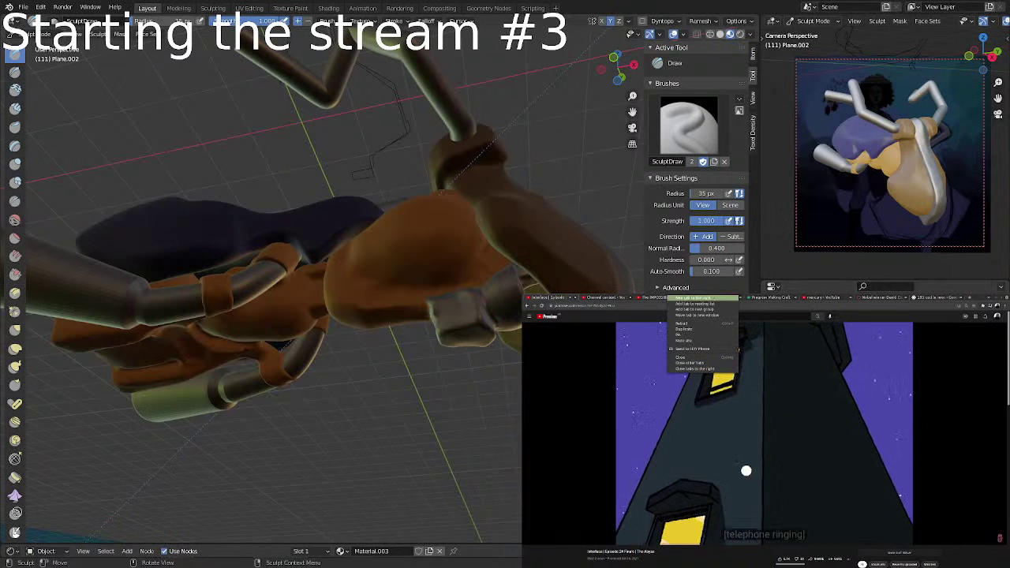
{"action": "left_click", "coordinate": [703, 315]}
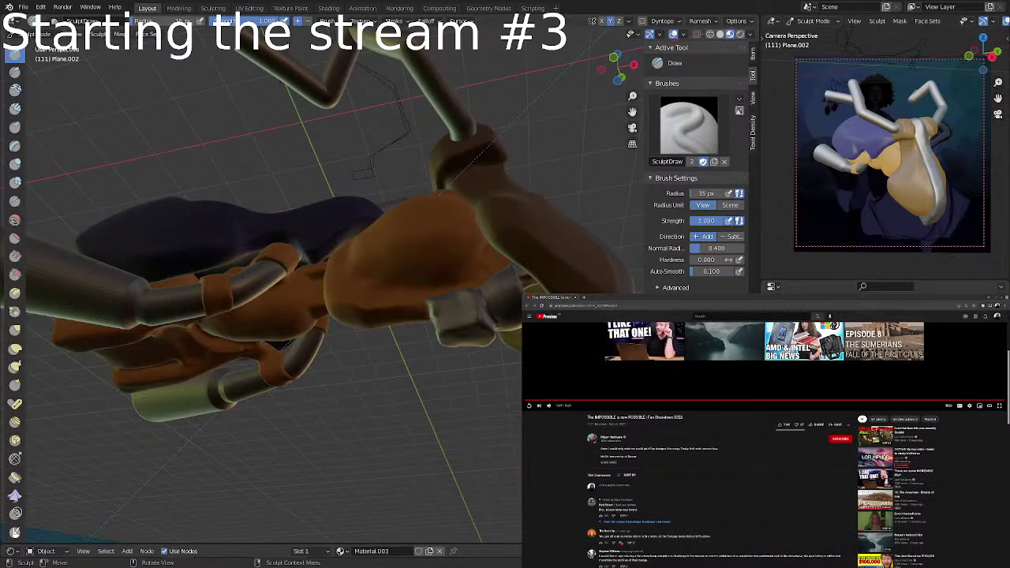
{"action": "key", "text": "super+shift+Left"}
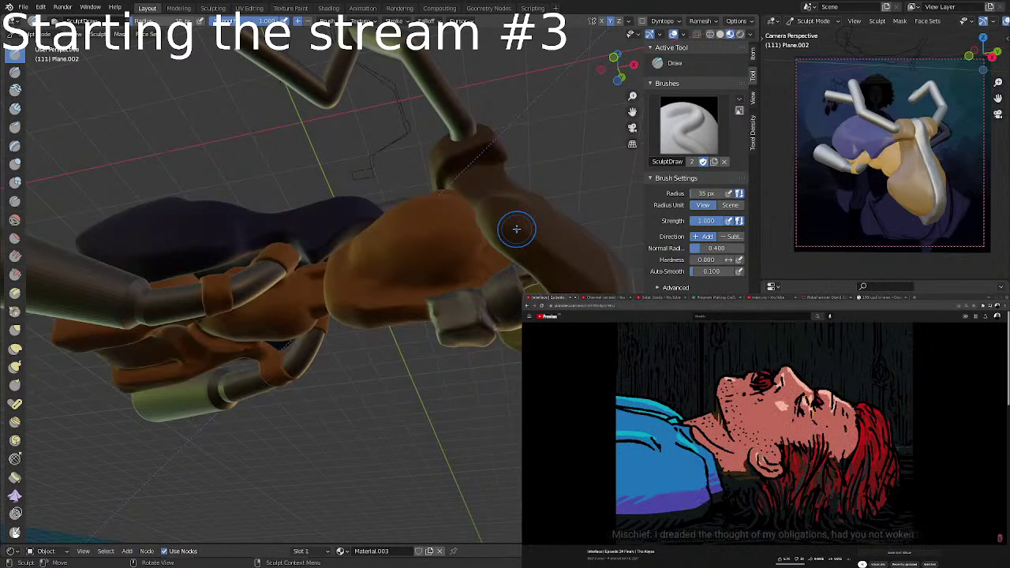
Switch to Blender, save the file, and add volume to the bulging lower half of the brown front piece with the Draw brush.
{"action": "key", "text": "ctrl+s"}
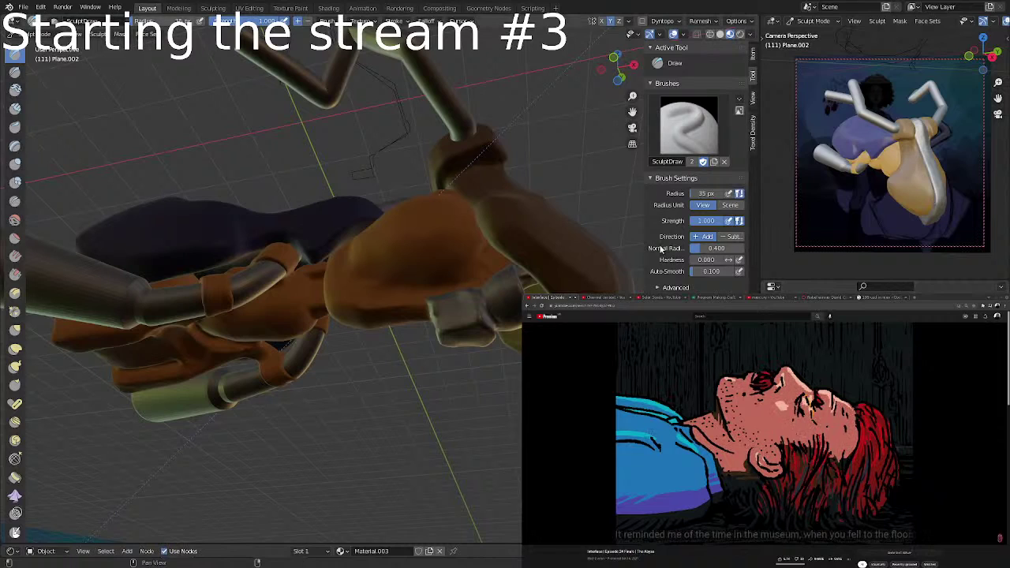
{"action": "middle_click_drag", "start_coordinate": [316, 276], "coordinate": [466, 304]}
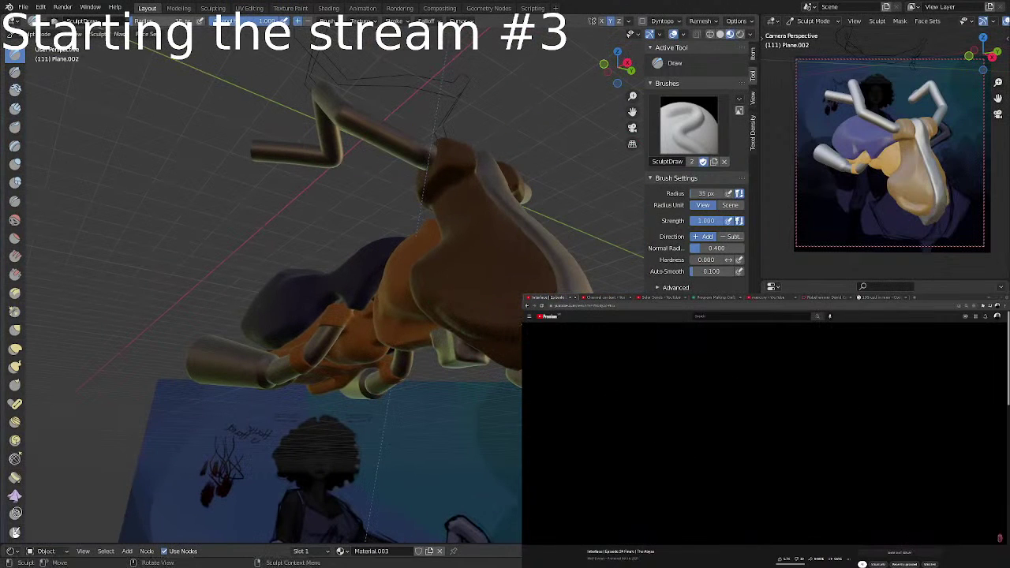
{"action": "mouse_move", "coordinate": [482, 289]}
{"action": "middle_mouse_down"}
{"action": "mouse_move", "coordinate": [531, 260]}
{"action": "mouse_move", "coordinate": [473, 316]}
{"action": "middle_mouse_up"}
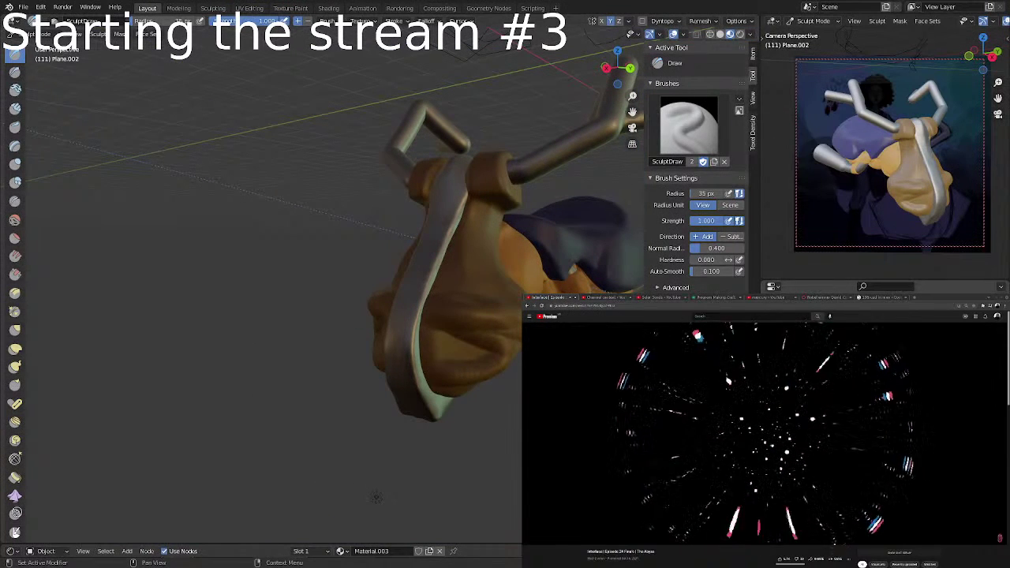
{"action": "mouse_move", "coordinate": [434, 320]}
{"action": "left_mouse_down"}
{"action": "mouse_move", "coordinate": [450, 355]}
{"action": "mouse_move", "coordinate": [474, 359]}
{"action": "mouse_move", "coordinate": [483, 348]}
{"action": "mouse_move", "coordinate": [498, 360]}
{"action": "left_mouse_up"}
{"action": "mouse_move", "coordinate": [498, 360]}
{"action": "middle_mouse_down"}
{"action": "mouse_move", "coordinate": [450, 351]}
{"action": "mouse_move", "coordinate": [537, 307]}
{"action": "middle_mouse_up"}
{"action": "left_click_drag", "start_coordinate": [537, 308], "coordinate": [549, 287]}
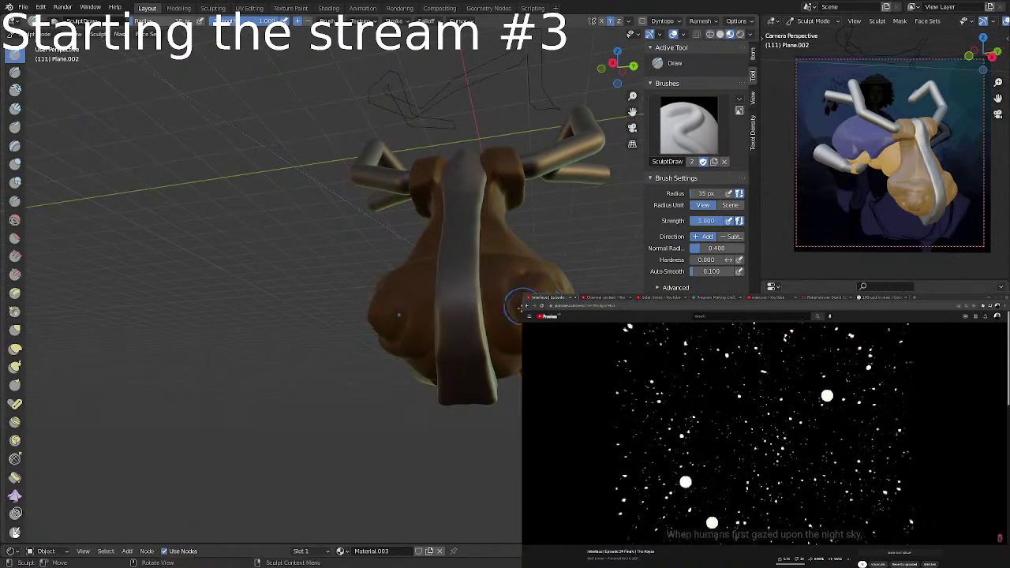
Smooth the lumps on the lower half of the brown front piece into an even surface on both sides of the grey strip.
{"action": "middle_click_drag", "start_coordinate": [517, 298], "coordinate": [506, 347]}
{"action": "mouse_move", "coordinate": [496, 357]}
{"action": "left_mouse_down"}
{"action": "mouse_move", "coordinate": [480, 364]}
{"action": "mouse_move", "coordinate": [506, 347]}
{"action": "left_mouse_up"}
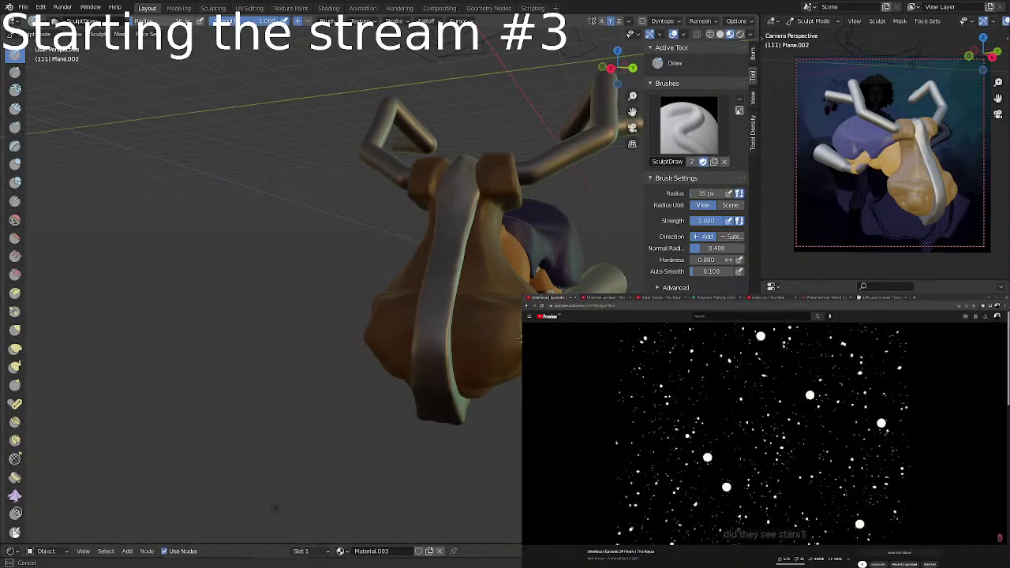
{"action": "mouse_move", "coordinate": [507, 347]}
{"action": "middle_mouse_down"}
{"action": "mouse_move", "coordinate": [493, 339]}
{"action": "mouse_move", "coordinate": [504, 342]}
{"action": "middle_mouse_up"}
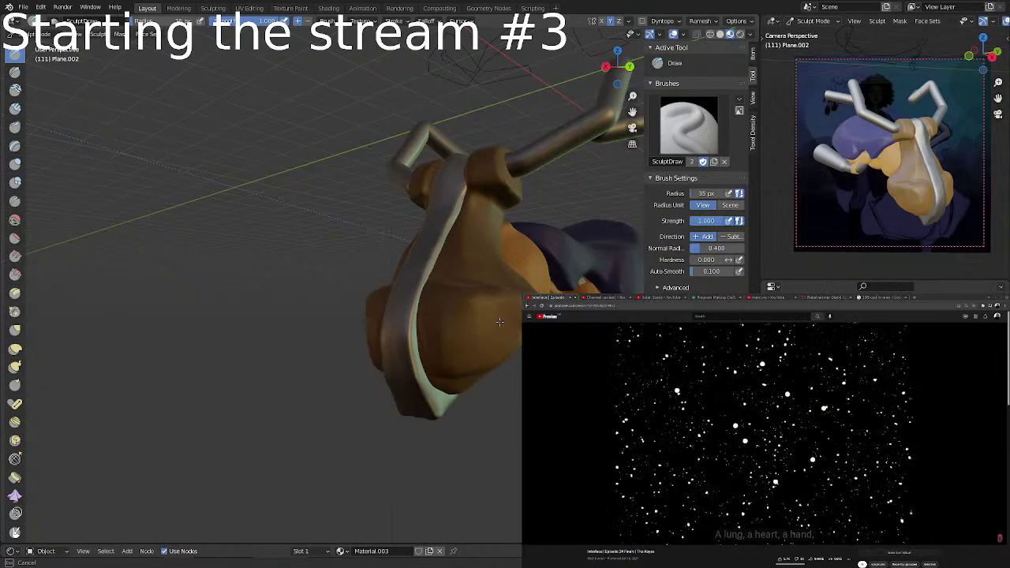
{"action": "middle_click_drag", "start_coordinate": [499, 323], "coordinate": [486, 307]}
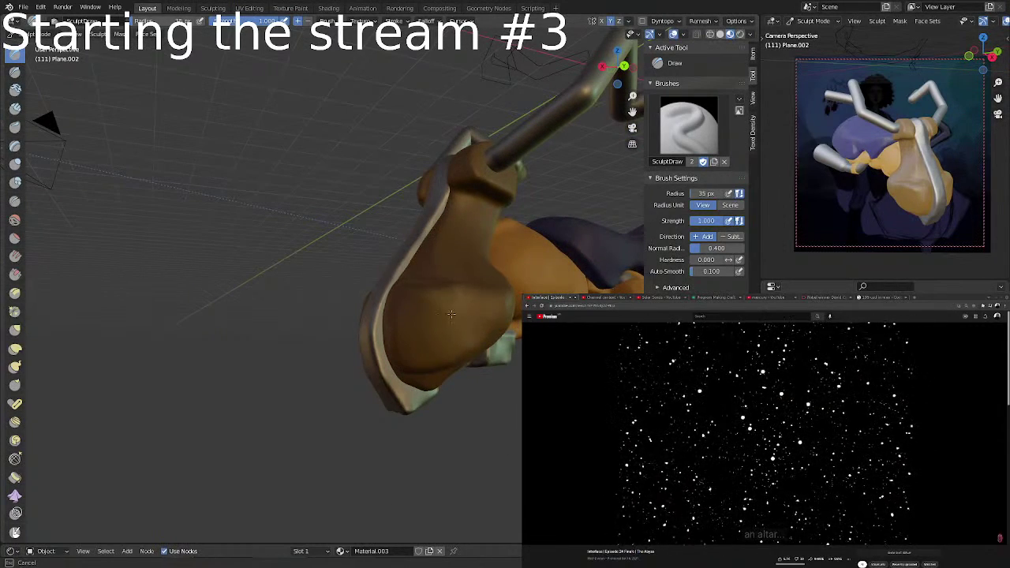
{"action": "middle_click_drag", "start_coordinate": [454, 304], "coordinate": [468, 312]}
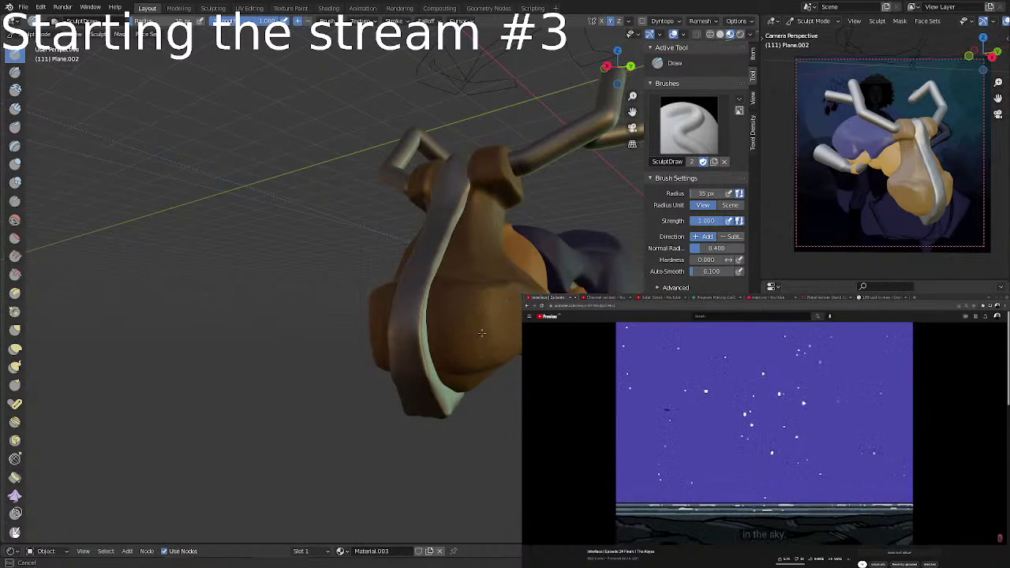
Smooth and reshape the side of the brown front piece, sculpting its rear edge toward the orange body with the Draw brush.
{"action": "middle_click_drag", "start_coordinate": [886, 198], "coordinate": [881, 203]}
{"action": "middle_click_drag", "start_coordinate": [448, 352], "coordinate": [419, 315]}
{"action": "mouse_move", "coordinate": [424, 305]}
{"action": "left_mouse_down", "text": "shift"}
{"action": "mouse_move", "coordinate": [431, 300]}
{"action": "mouse_move", "coordinate": [439, 319]}
{"action": "left_mouse_up", "text": "shift"}
{"action": "mouse_move", "coordinate": [440, 318]}
{"action": "left_mouse_down"}
{"action": "mouse_move", "coordinate": [465, 314]}
{"action": "mouse_move", "coordinate": [439, 320]}
{"action": "mouse_move", "coordinate": [466, 324]}
{"action": "left_mouse_up"}
{"action": "middle_click_drag", "start_coordinate": [465, 324], "coordinate": [399, 293]}
{"action": "mouse_move", "coordinate": [398, 293]}
{"action": "left_mouse_down"}
{"action": "mouse_move", "coordinate": [391, 348]}
{"action": "mouse_move", "coordinate": [383, 338]}
{"action": "left_mouse_up"}
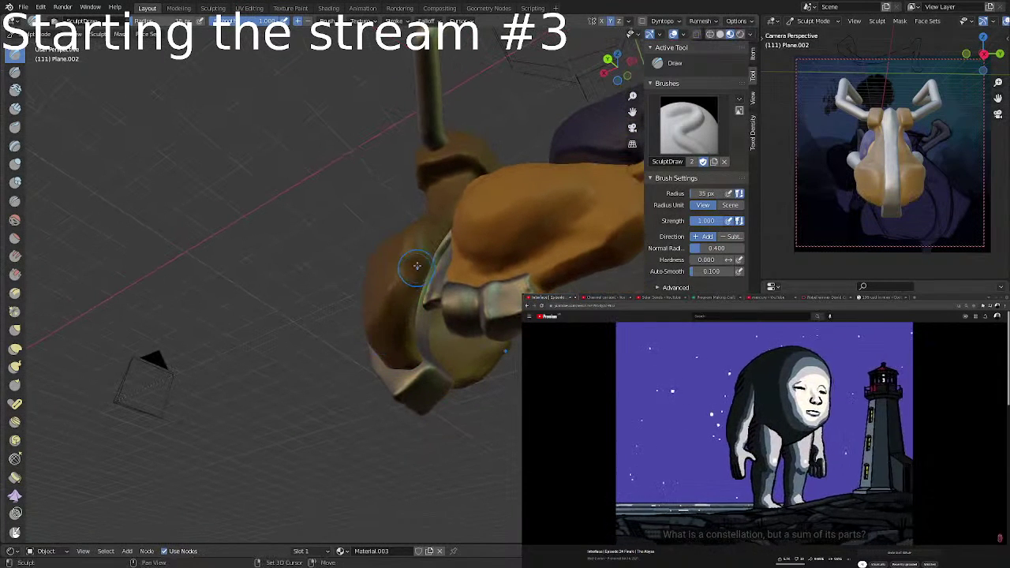
{"action": "left_click_drag", "start_coordinate": [424, 246], "coordinate": [409, 284]}
{"action": "mouse_move", "coordinate": [410, 302]}
{"action": "middle_mouse_down"}
{"action": "mouse_move", "coordinate": [403, 217]}
{"action": "mouse_move", "coordinate": [500, 219]}
{"action": "middle_mouse_up"}
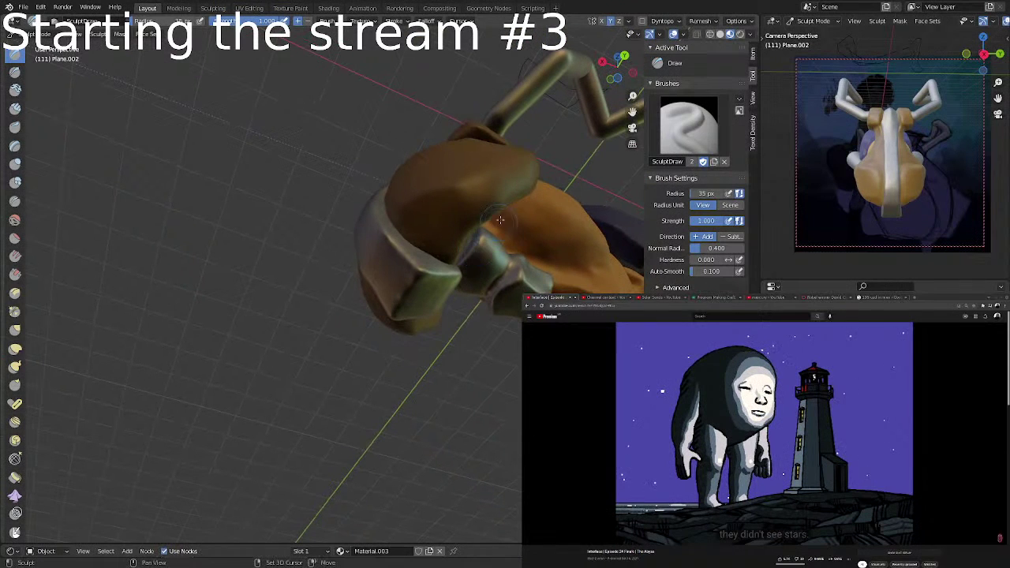
{"action": "left_click_drag", "start_coordinate": [500, 209], "coordinate": [485, 215]}
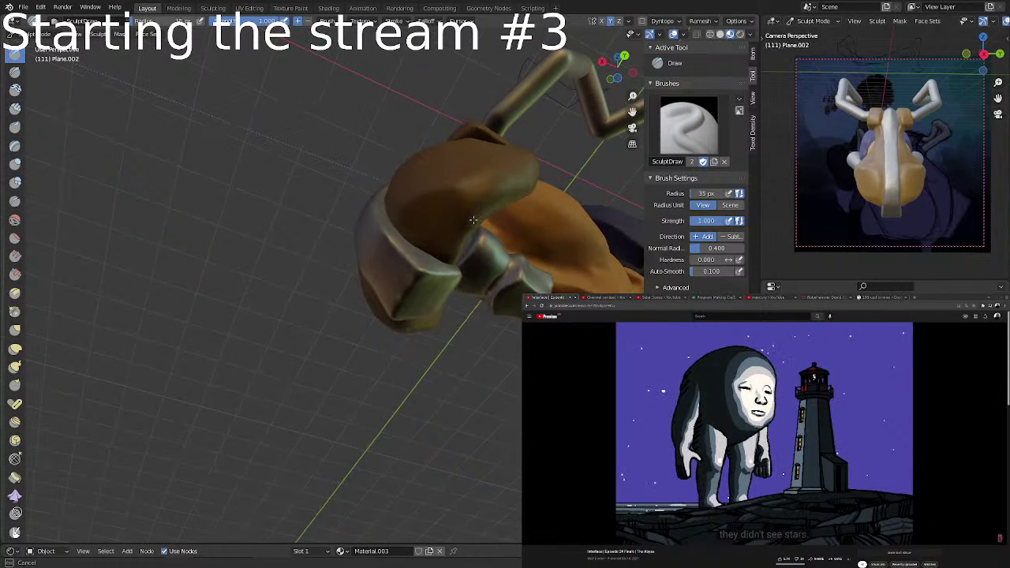
Sculpt the rear edge of the brown front piece's bulge next to the orange body with the Draw brush.
{"action": "mouse_move", "coordinate": [454, 227]}
{"action": "middle_mouse_down"}
{"action": "mouse_move", "coordinate": [501, 242]}
{"action": "mouse_move", "coordinate": [502, 252]}
{"action": "middle_mouse_up"}
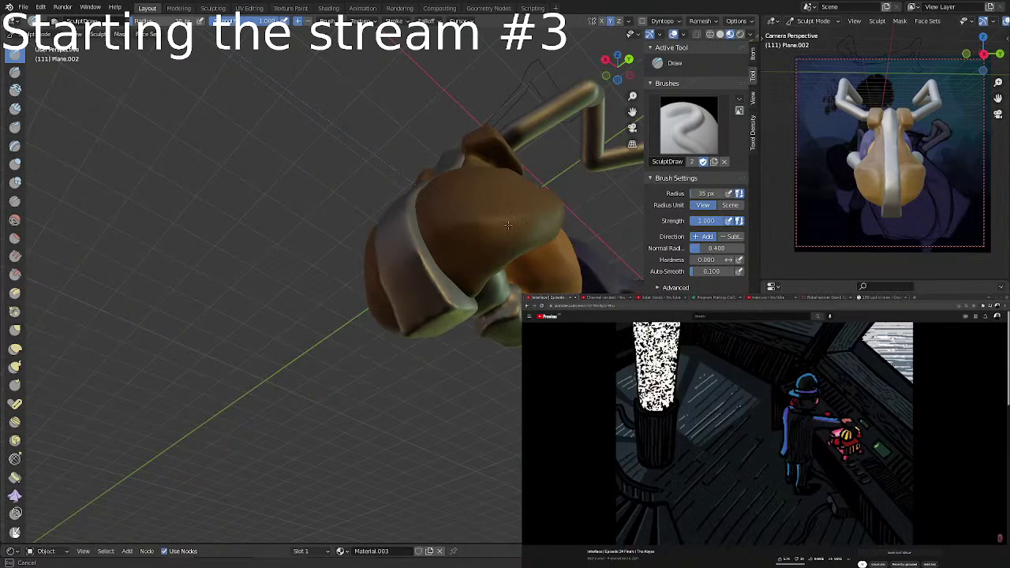
{"action": "mouse_move", "coordinate": [557, 205]}
{"action": "middle_mouse_down"}
{"action": "mouse_move", "coordinate": [490, 226]}
{"action": "mouse_move", "coordinate": [427, 325]}
{"action": "mouse_move", "coordinate": [411, 286]}
{"action": "mouse_move", "coordinate": [389, 272]}
{"action": "mouse_move", "coordinate": [402, 298]}
{"action": "middle_mouse_up"}
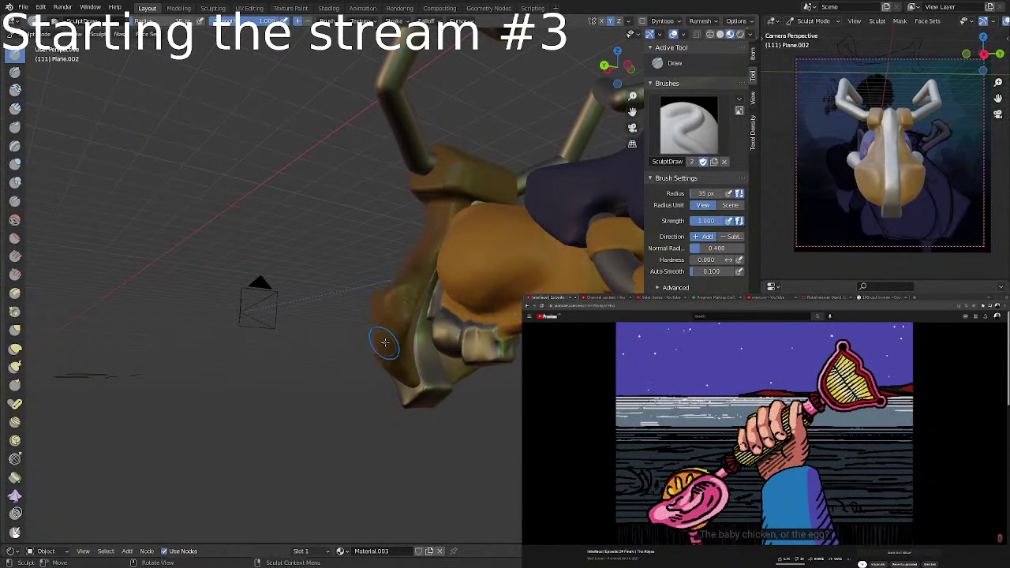
{"action": "middle_click_drag", "start_coordinate": [385, 342], "coordinate": [443, 237]}
{"action": "left_click_drag", "start_coordinate": [442, 240], "coordinate": [427, 268]}
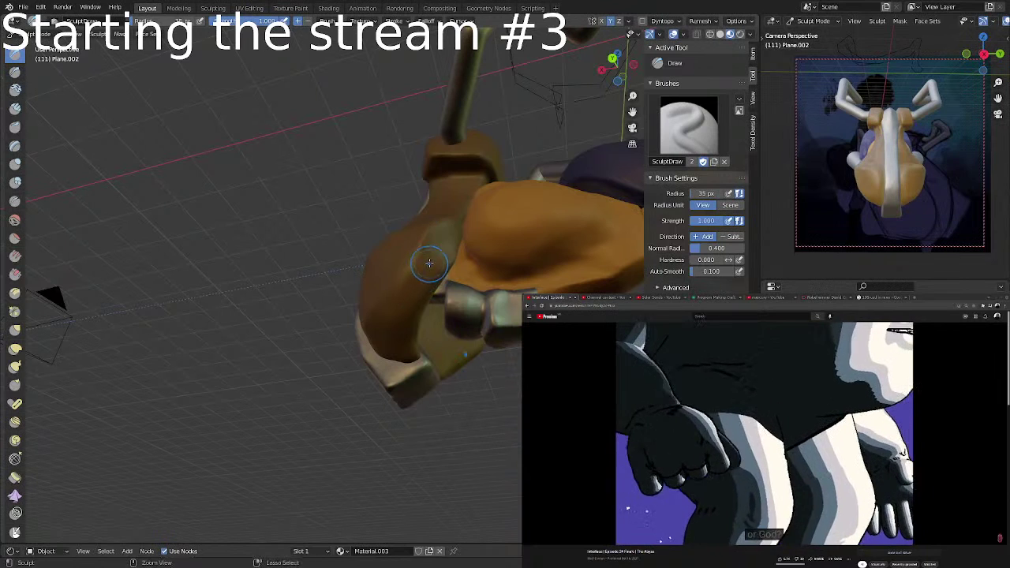
{"action": "middle_click_drag", "start_coordinate": [417, 282], "coordinate": [508, 246]}
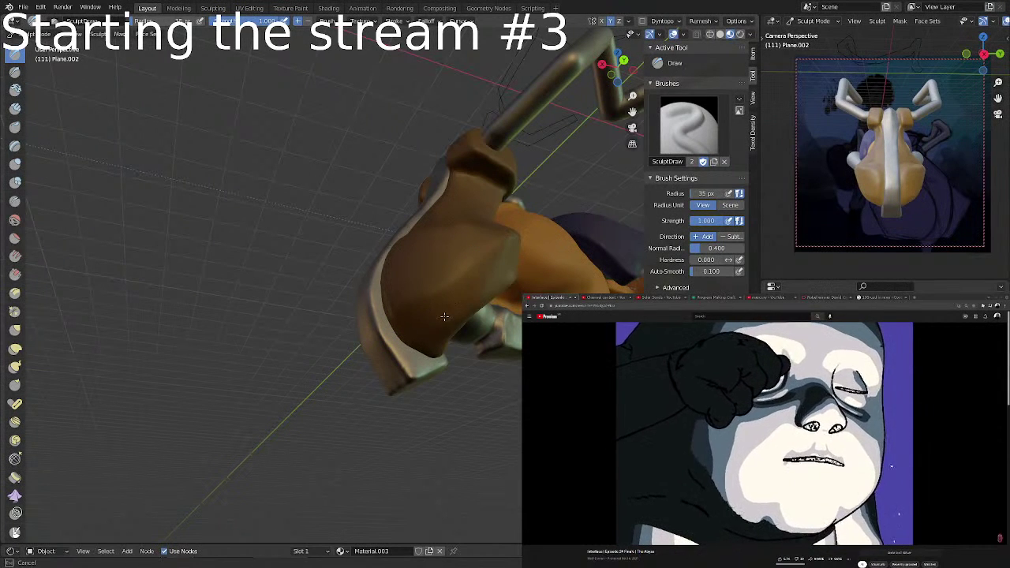
{"action": "middle_click_drag", "start_coordinate": [445, 317], "coordinate": [500, 204]}
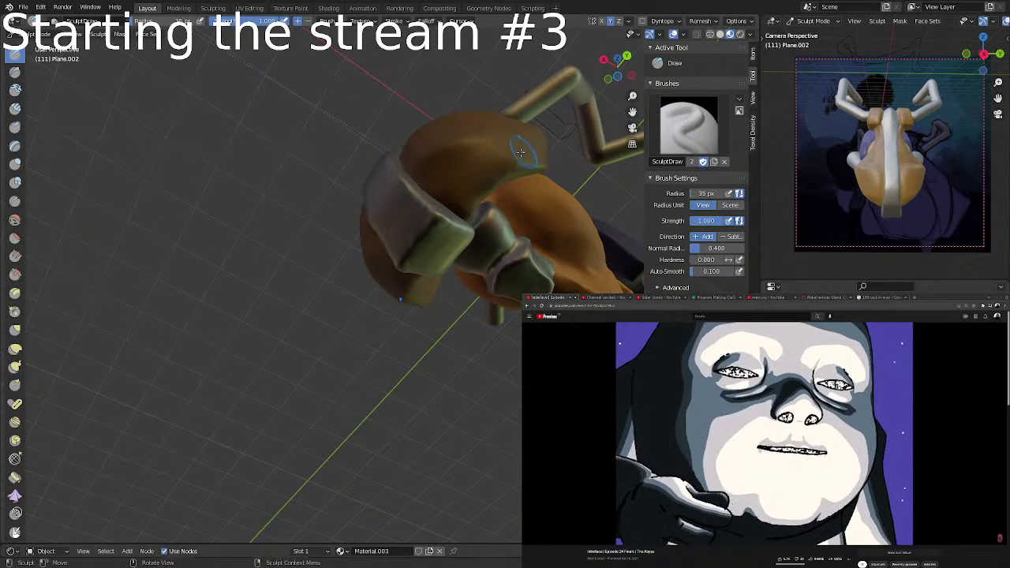
{"action": "middle_click_drag", "start_coordinate": [522, 152], "coordinate": [398, 320]}
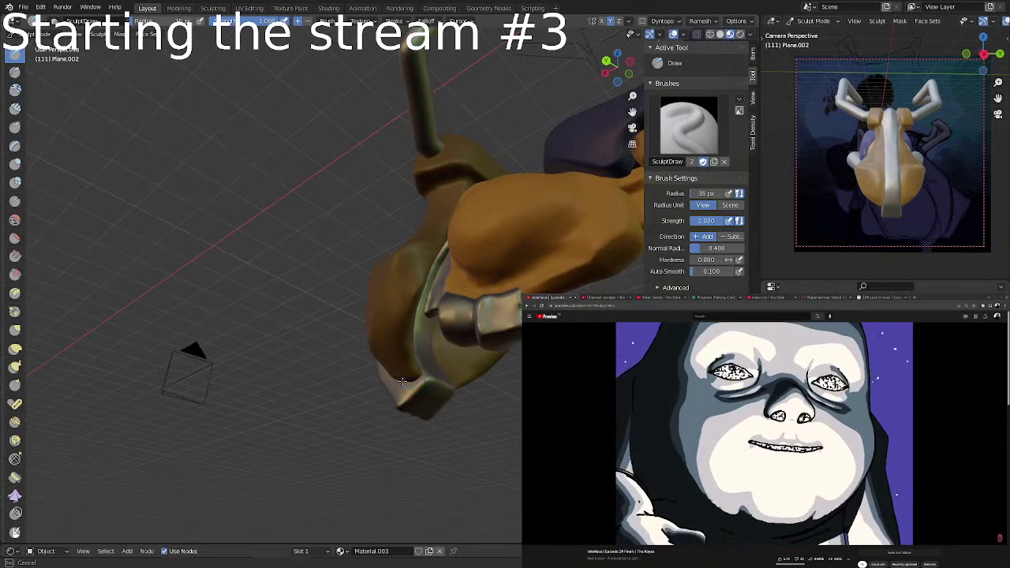
{"action": "middle_click_drag", "start_coordinate": [397, 382], "coordinate": [491, 345]}
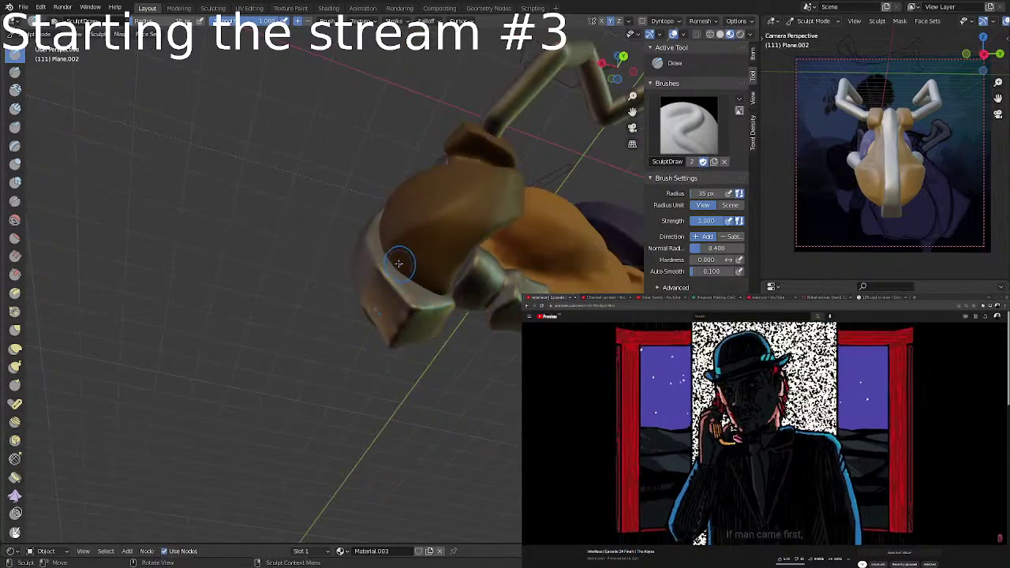
Shape the lower side and underside of the brown front piece alongside the grey strip with Draw brush strokes.
{"action": "mouse_move", "coordinate": [385, 246]}
{"action": "left_mouse_down"}
{"action": "mouse_move", "coordinate": [394, 261]}
{"action": "mouse_move", "coordinate": [382, 237]}
{"action": "mouse_move", "coordinate": [394, 205]}
{"action": "mouse_move", "coordinate": [393, 254]}
{"action": "mouse_move", "coordinate": [424, 240]}
{"action": "left_mouse_up"}
{"action": "mouse_move", "coordinate": [426, 240]}
{"action": "left_mouse_down"}
{"action": "mouse_move", "coordinate": [460, 217]}
{"action": "mouse_move", "coordinate": [425, 284]}
{"action": "mouse_move", "coordinate": [429, 237]}
{"action": "left_mouse_up"}
{"action": "mouse_move", "coordinate": [429, 237]}
{"action": "middle_mouse_down"}
{"action": "mouse_move", "coordinate": [404, 222]}
{"action": "mouse_move", "coordinate": [438, 332]}
{"action": "middle_mouse_up"}
{"action": "mouse_move", "coordinate": [439, 332]}
{"action": "left_mouse_down"}
{"action": "mouse_move", "coordinate": [440, 345]}
{"action": "mouse_move", "coordinate": [445, 277]}
{"action": "mouse_move", "coordinate": [437, 364]}
{"action": "left_mouse_up"}
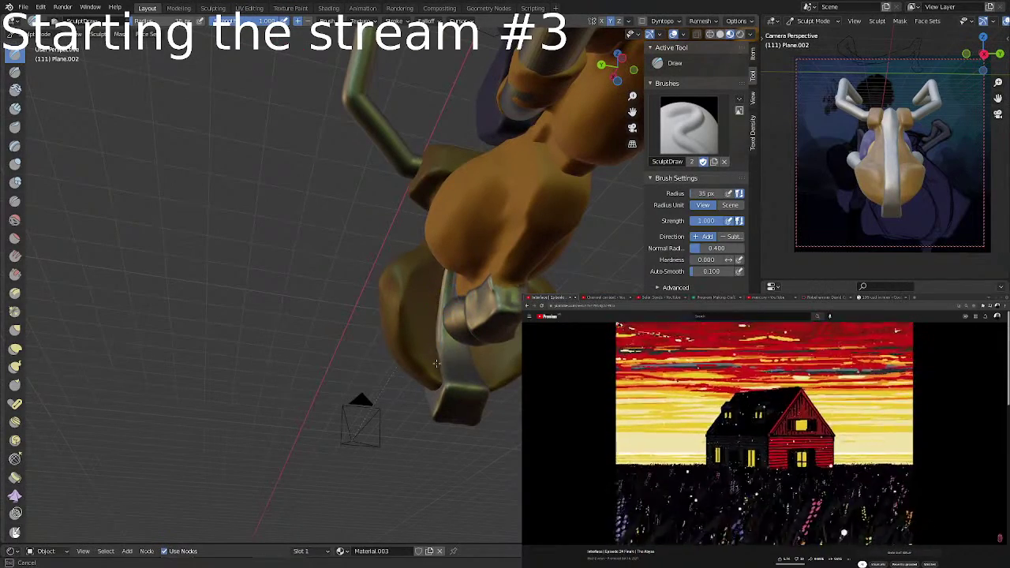
{"action": "mouse_move", "coordinate": [441, 355]}
{"action": "middle_mouse_down"}
{"action": "mouse_move", "coordinate": [474, 332]}
{"action": "mouse_move", "coordinate": [411, 251]}
{"action": "middle_mouse_up"}
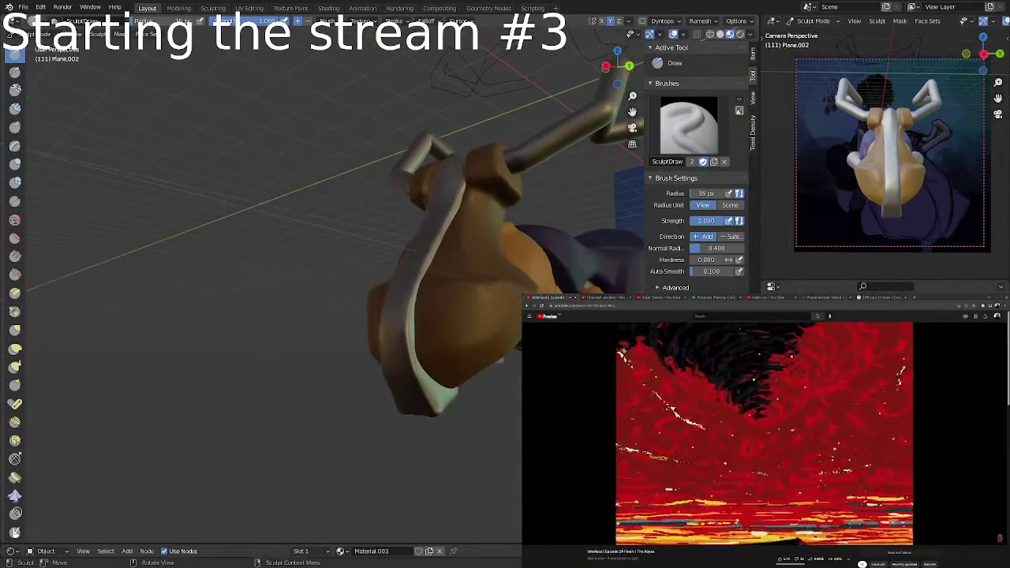
Sculpt across the front of the brown piece's bulge and smooth the crease below its narrow upper part.
{"action": "middle_click_drag", "start_coordinate": [471, 302], "coordinate": [513, 298]}
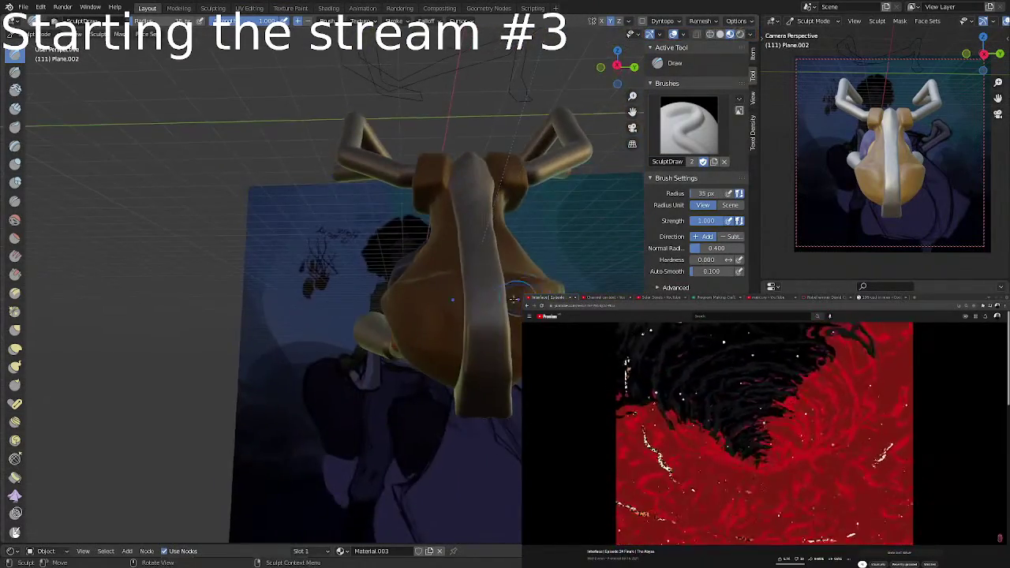
{"action": "left_click_drag", "start_coordinate": [456, 290], "coordinate": [479, 286]}
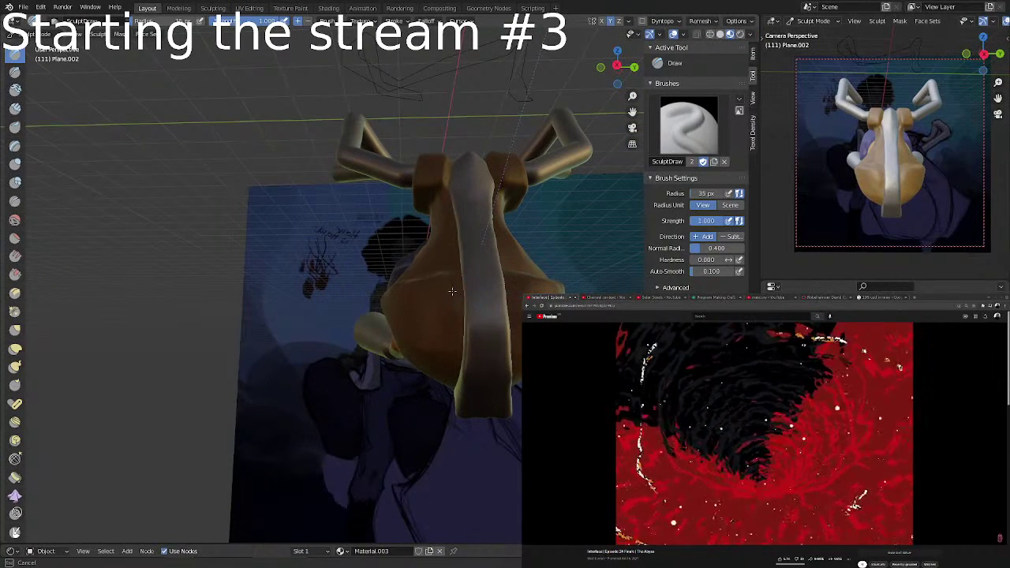
{"action": "left_click_drag", "start_coordinate": [455, 328], "coordinate": [447, 337]}
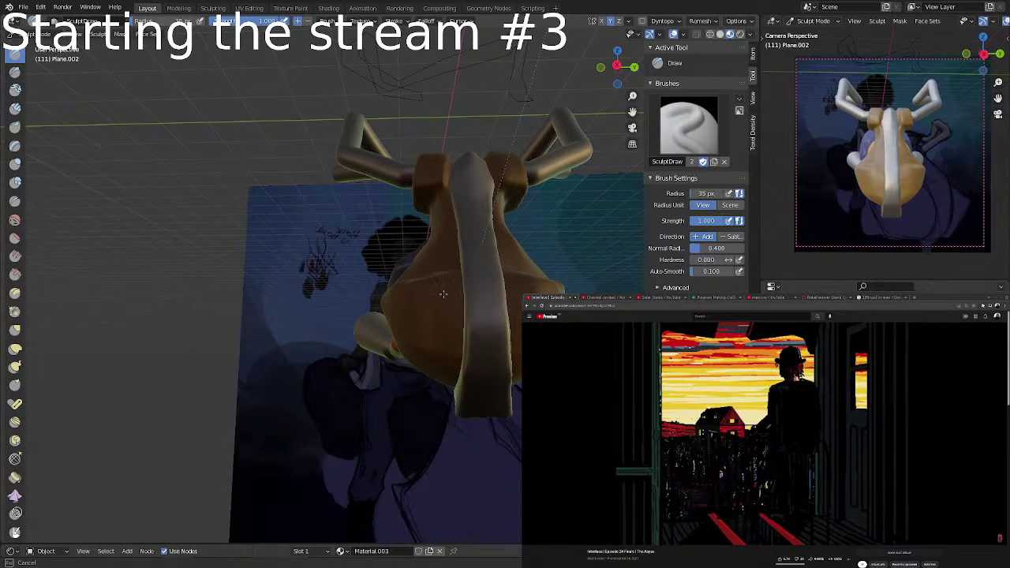
{"action": "middle_click_drag", "start_coordinate": [443, 294], "coordinate": [550, 290]}
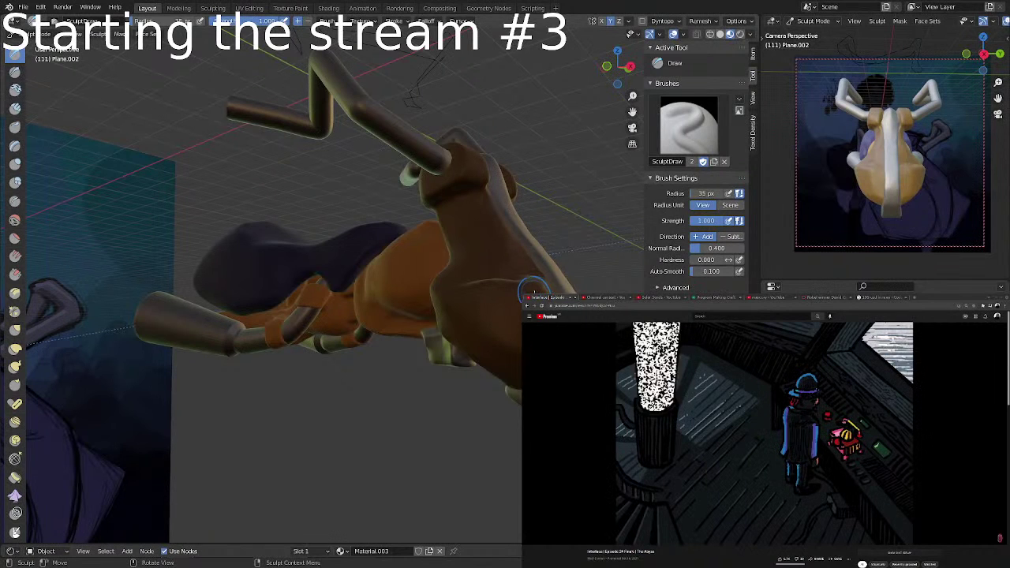
{"action": "mouse_move", "coordinate": [540, 286]}
{"action": "middle_mouse_down"}
{"action": "mouse_move", "coordinate": [558, 278]}
{"action": "mouse_move", "coordinate": [507, 293]}
{"action": "mouse_move", "coordinate": [453, 292]}
{"action": "middle_mouse_up"}
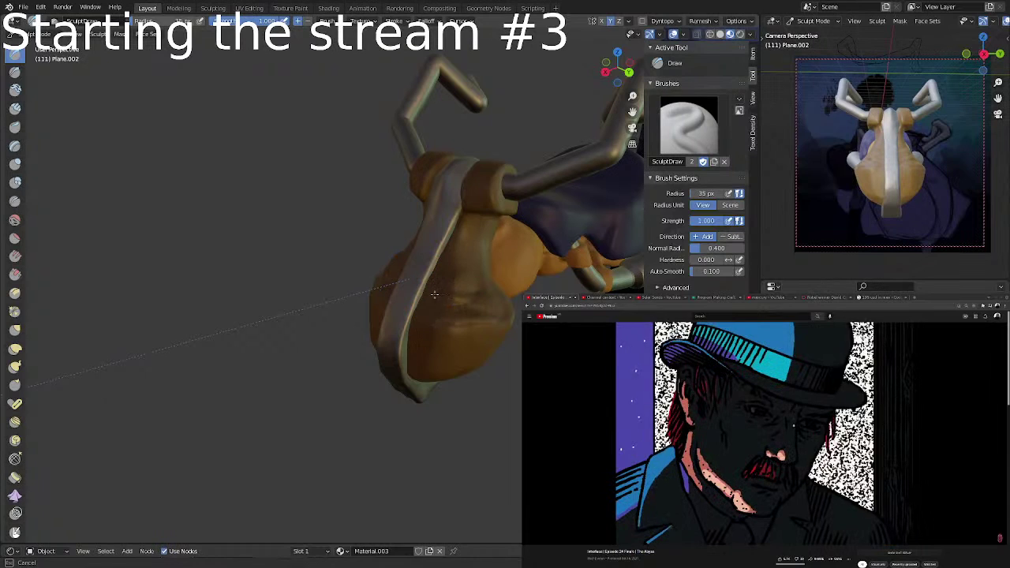
{"action": "mouse_move", "coordinate": [429, 315]}
{"action": "middle_mouse_down"}
{"action": "mouse_move", "coordinate": [474, 244]}
{"action": "mouse_move", "coordinate": [495, 312]}
{"action": "mouse_move", "coordinate": [442, 313]}
{"action": "middle_mouse_up"}
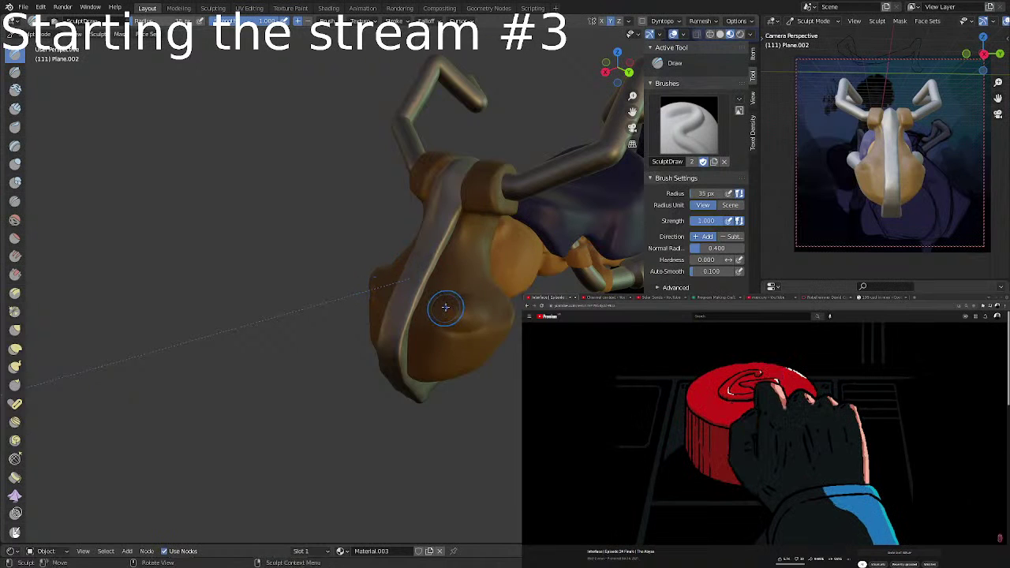
{"action": "mouse_move", "coordinate": [443, 303]}
{"action": "middle_mouse_down"}
{"action": "mouse_move", "coordinate": [466, 312]}
{"action": "mouse_move", "coordinate": [429, 295]}
{"action": "mouse_move", "coordinate": [424, 278]}
{"action": "mouse_move", "coordinate": [474, 253]}
{"action": "mouse_move", "coordinate": [508, 289]}
{"action": "mouse_move", "coordinate": [449, 350]}
{"action": "middle_mouse_up"}
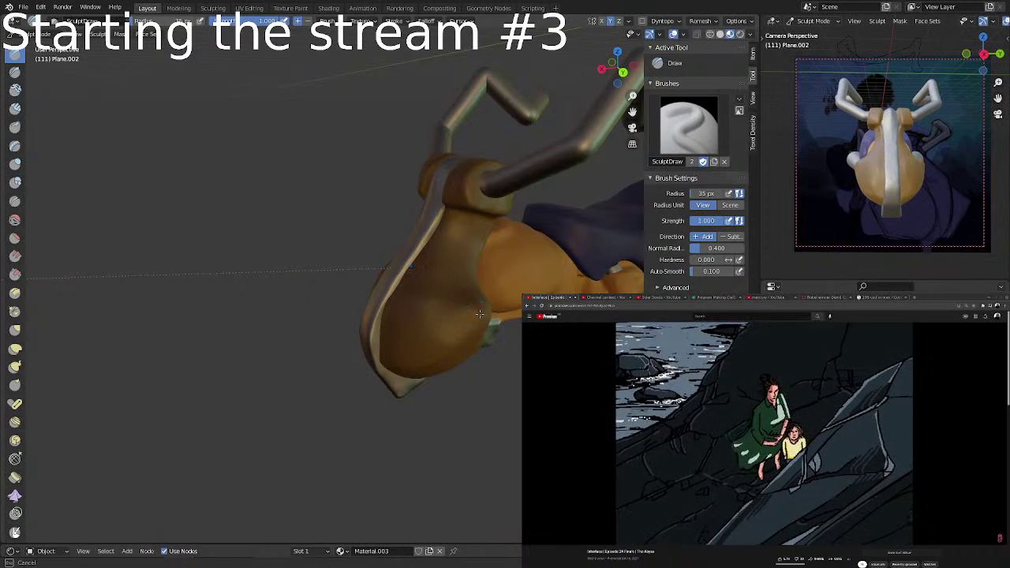
Refine the side of the brown bulge from the grey strip back to its rear corner.
{"action": "mouse_move", "coordinate": [480, 314]}
{"action": "middle_mouse_down"}
{"action": "mouse_move", "coordinate": [516, 310]}
{"action": "mouse_move", "coordinate": [505, 345]}
{"action": "mouse_move", "coordinate": [515, 278]}
{"action": "middle_mouse_up"}
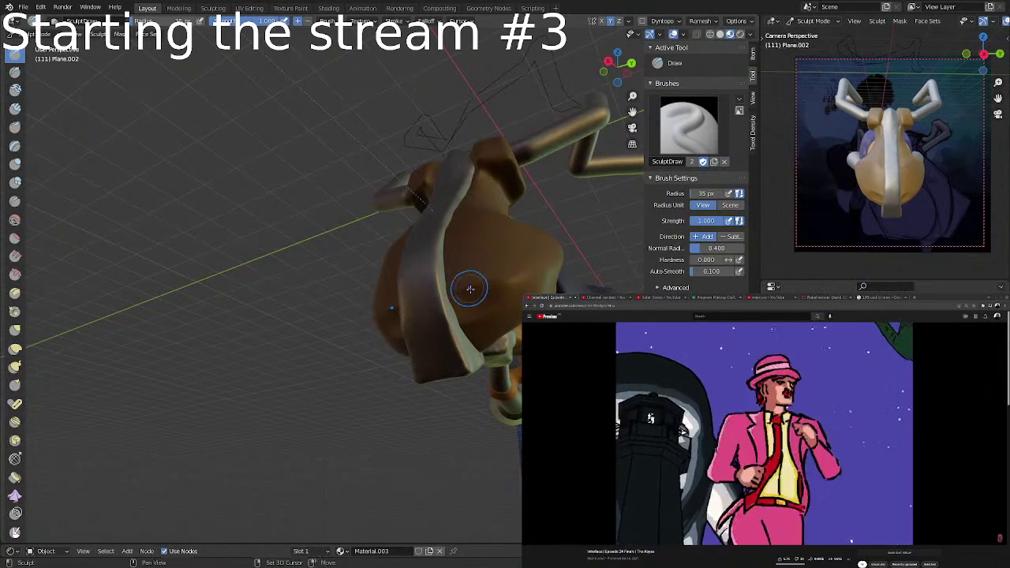
{"action": "middle_click_drag", "start_coordinate": [468, 287], "coordinate": [515, 287]}
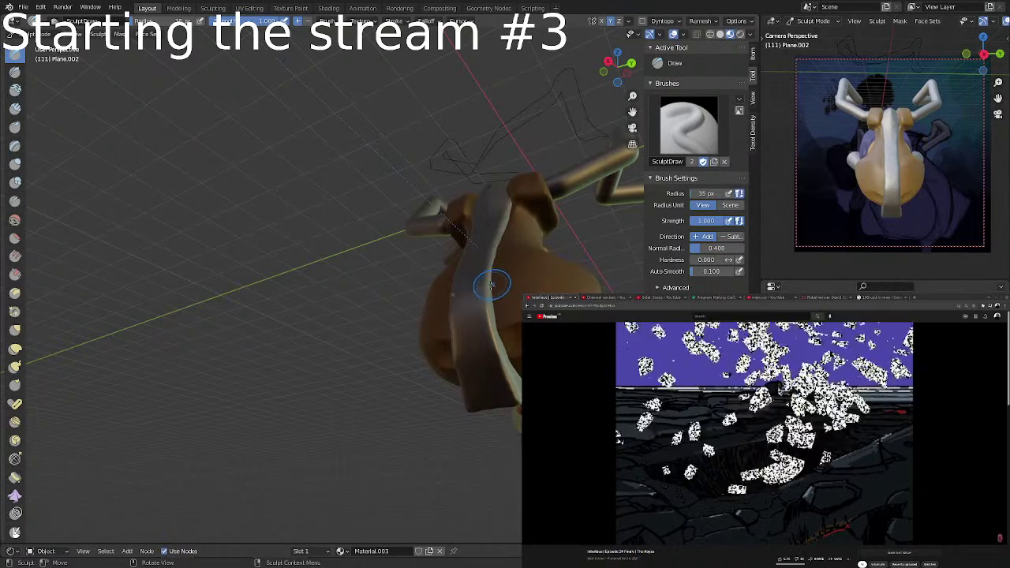
{"action": "left_click_drag", "start_coordinate": [491, 285], "coordinate": [508, 348]}
{"action": "mouse_move", "coordinate": [524, 306]}
{"action": "middle_mouse_down"}
{"action": "mouse_move", "coordinate": [493, 300]}
{"action": "mouse_move", "coordinate": [512, 323]}
{"action": "middle_mouse_up"}
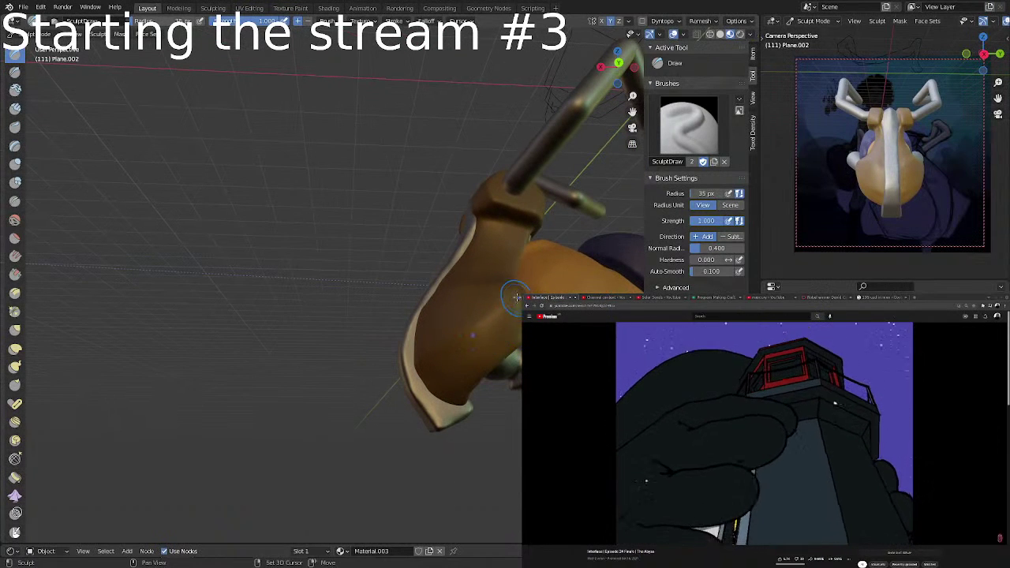
{"action": "middle_click_drag", "start_coordinate": [494, 305], "coordinate": [468, 327]}
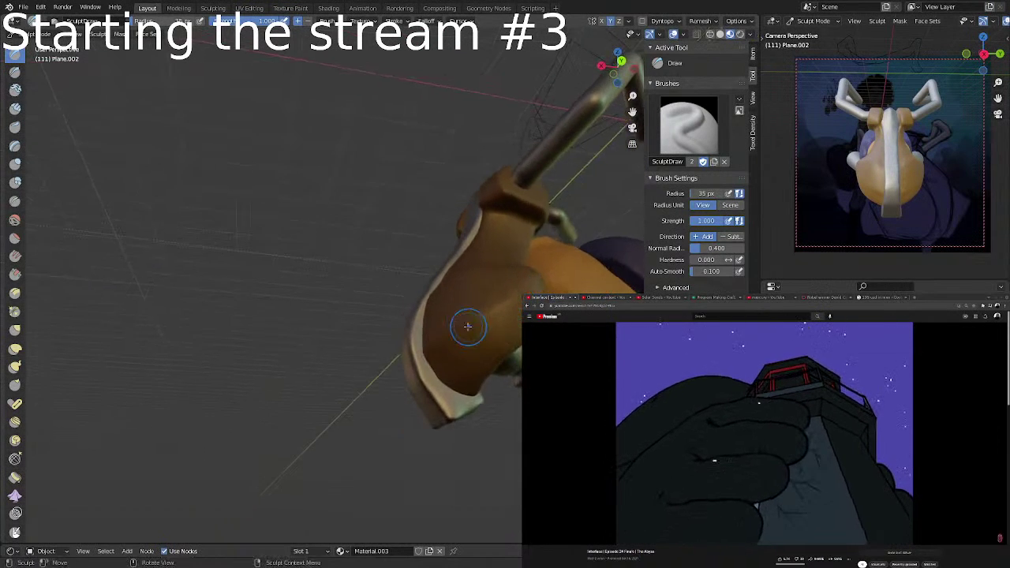
{"action": "middle_click_drag", "start_coordinate": [543, 283], "coordinate": [478, 323]}
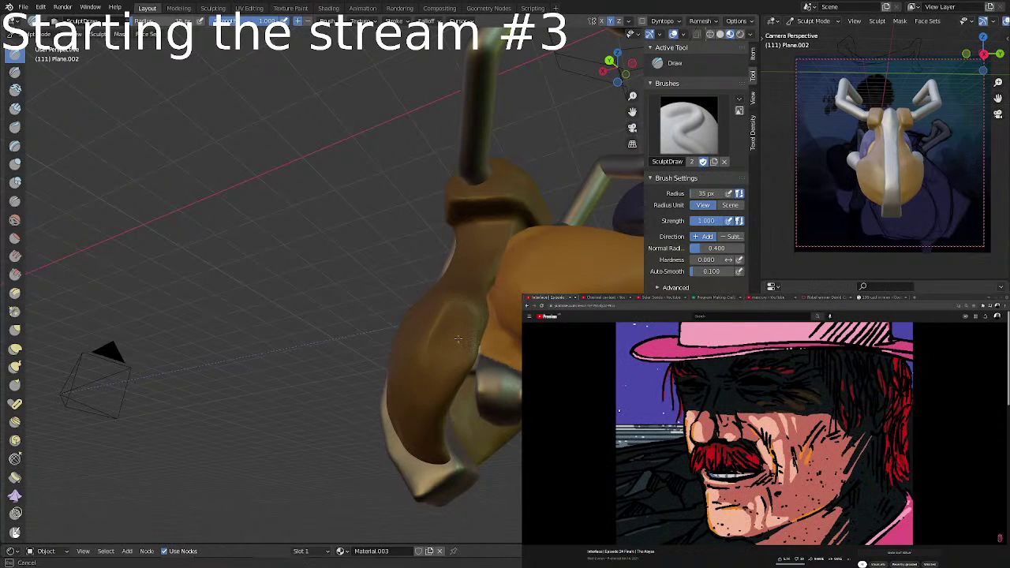
{"action": "mouse_move", "coordinate": [446, 338]}
{"action": "middle_mouse_down"}
{"action": "mouse_move", "coordinate": [519, 399]}
{"action": "mouse_move", "coordinate": [494, 410]}
{"action": "mouse_move", "coordinate": [514, 377]}
{"action": "mouse_move", "coordinate": [477, 370]}
{"action": "middle_mouse_up"}
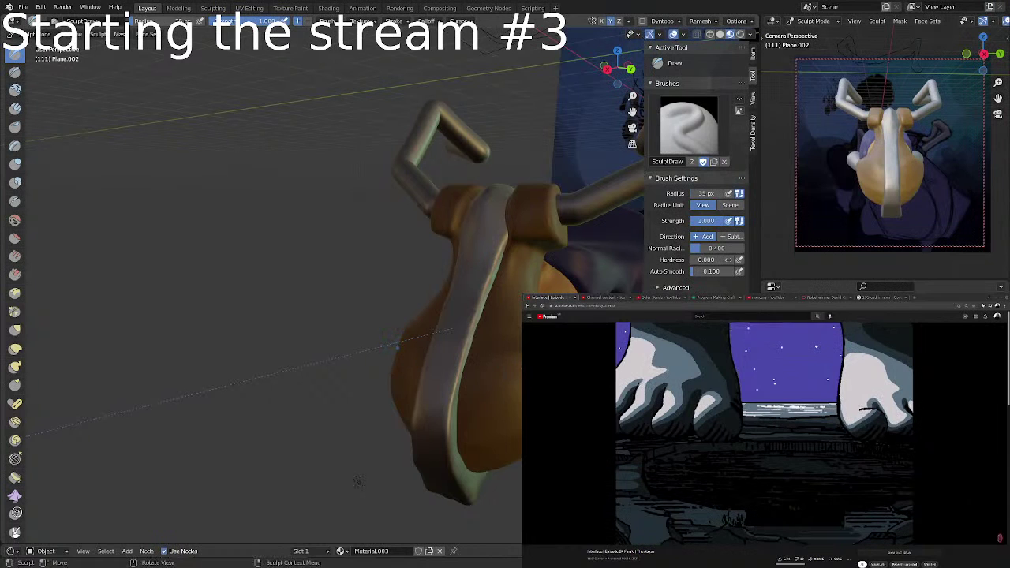
Even out the brown surface directly beside the grey strip and inspect the front piece from several angles.
{"action": "left_click_drag", "start_coordinate": [463, 352], "coordinate": [459, 403]}
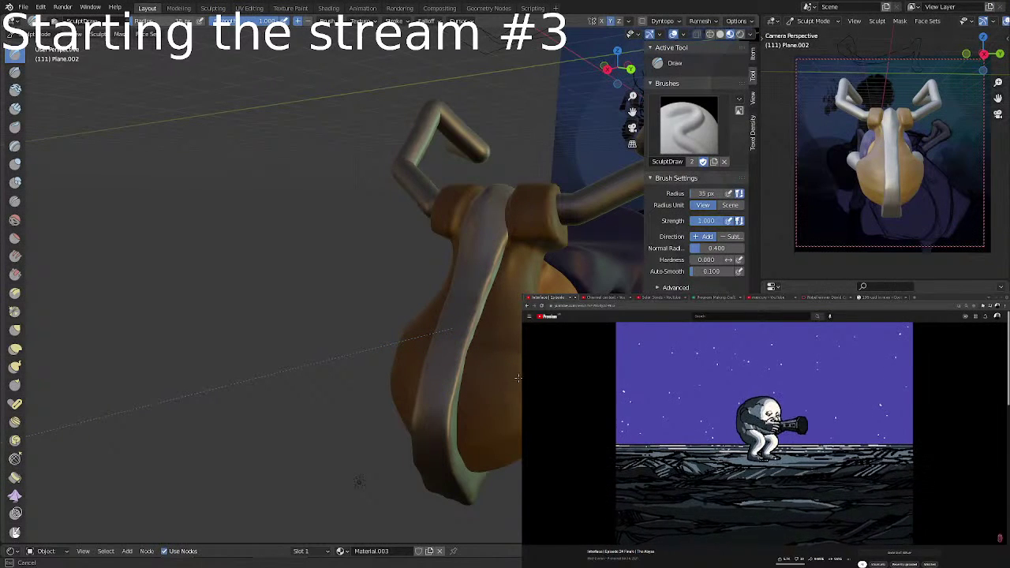
{"action": "middle_click_drag", "start_coordinate": [514, 387], "coordinate": [473, 398]}
{"action": "middle_click_drag", "start_coordinate": [454, 477], "coordinate": [237, 525]}
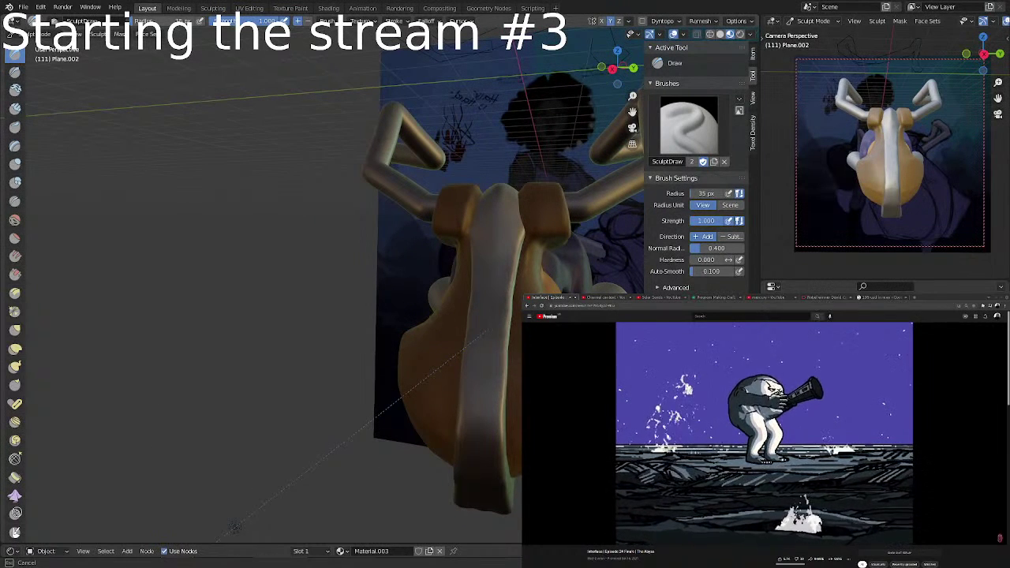
{"action": "middle_click_drag", "start_coordinate": [235, 526], "coordinate": [510, 382]}
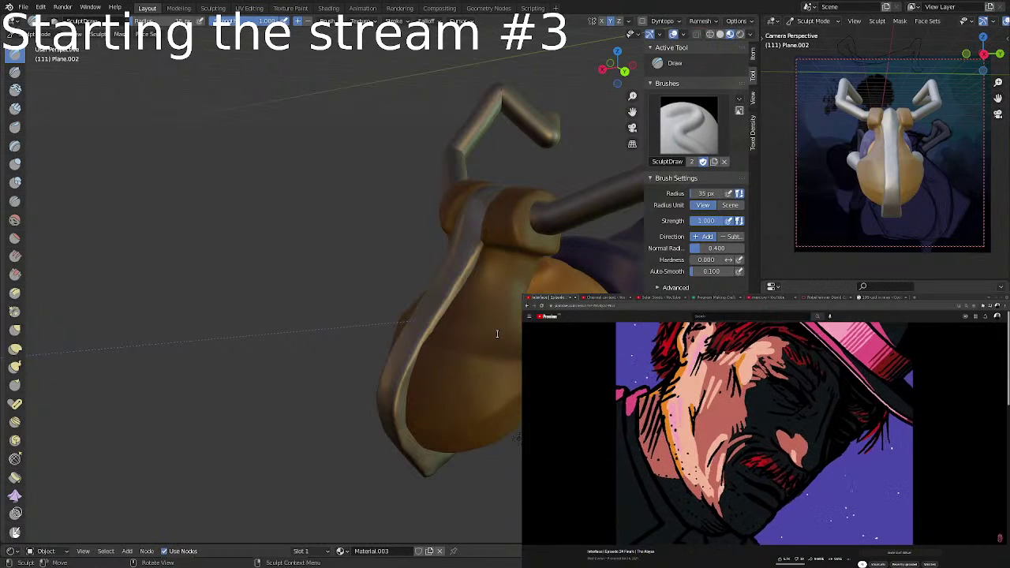
Add the line "im gonna get dmcad anyway" to the stream's on-screen text.
{"action": "type", "text": "i"}
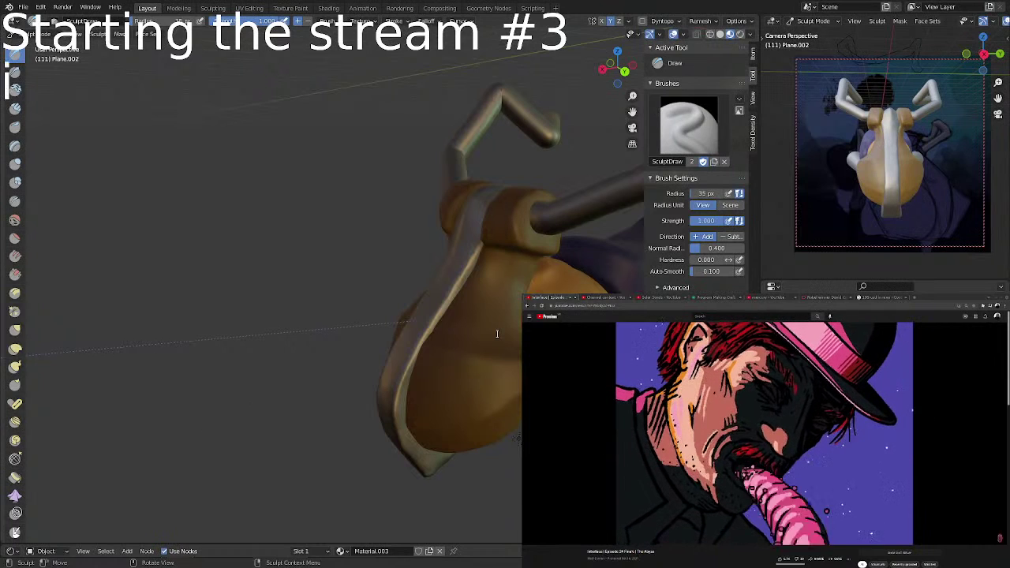
{"action": "type", "text": "m gonna get dmcad"}
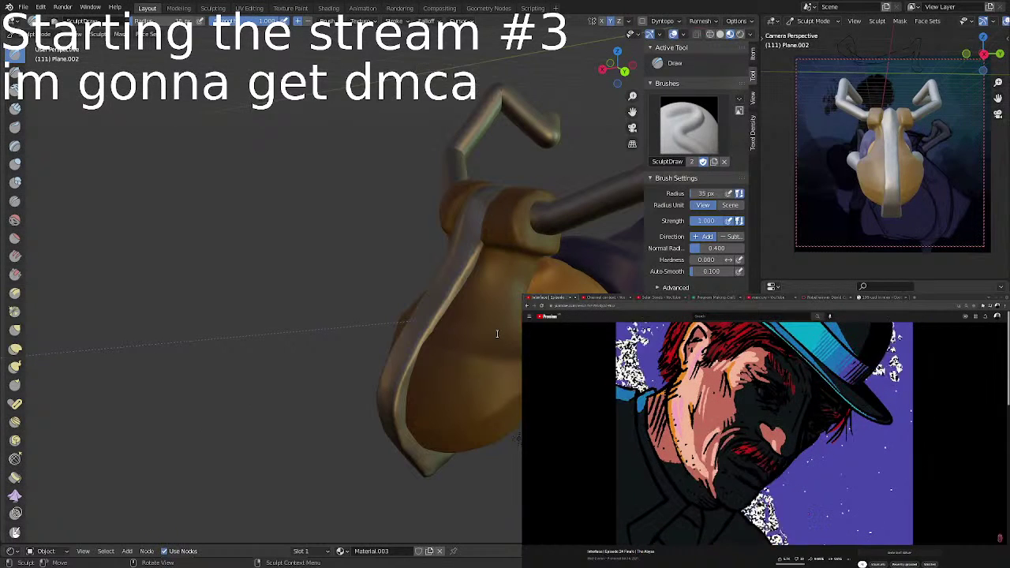
{"action": "type", "text": " anyway"}
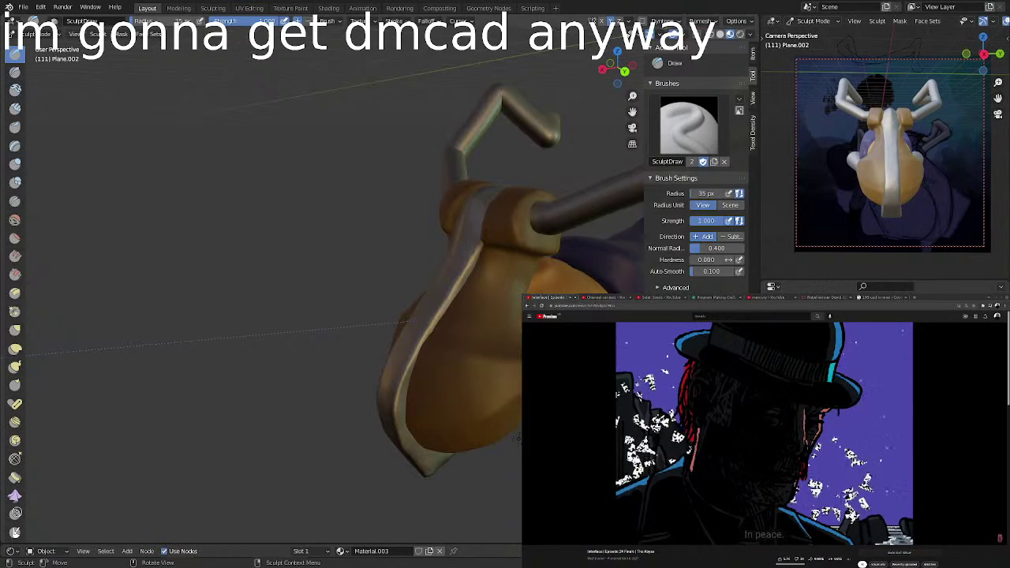
Sculpt and smooth the rear edge of the brown bulge from its upper corner down toward the lower end.
{"action": "middle_click_drag", "start_coordinate": [514, 156], "coordinate": [485, 282]}
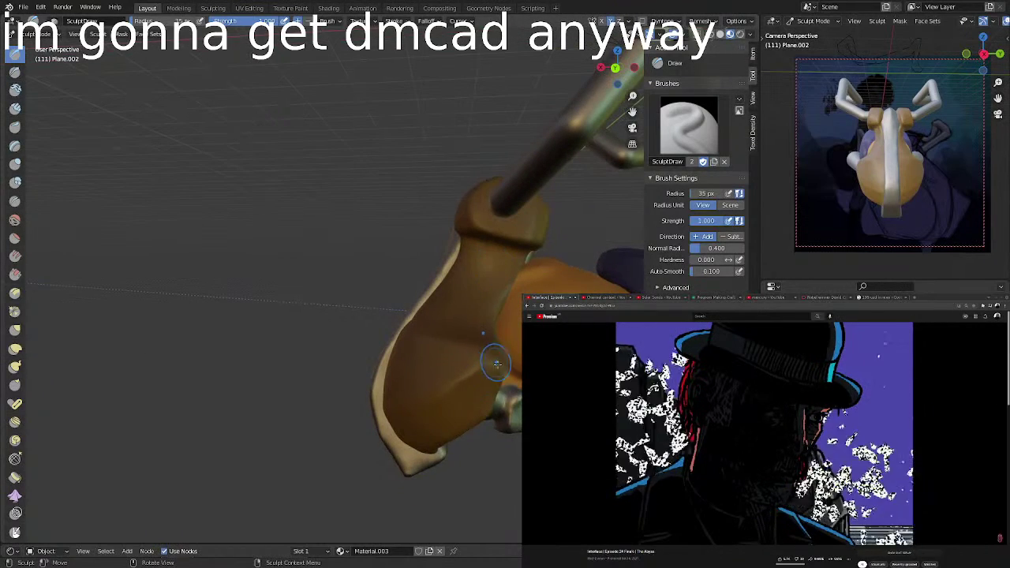
{"action": "mouse_move", "coordinate": [495, 361]}
{"action": "middle_mouse_down", "text": "ctrl"}
{"action": "mouse_move", "coordinate": [502, 273]}
{"action": "mouse_move", "coordinate": [413, 339]}
{"action": "mouse_move", "coordinate": [427, 326]}
{"action": "mouse_move", "coordinate": [467, 354]}
{"action": "middle_mouse_up", "text": "ctrl"}
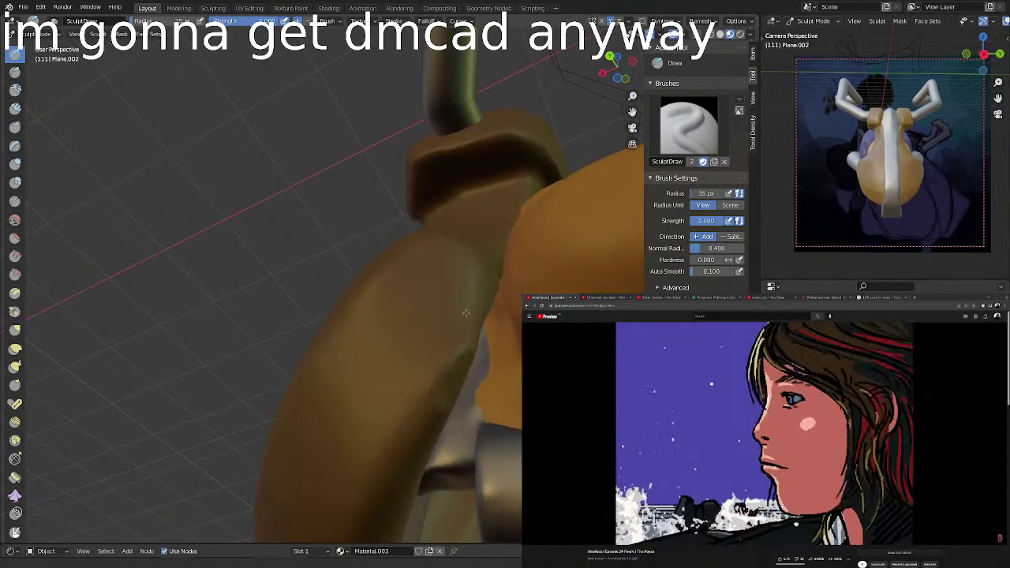
{"action": "middle_click_drag", "start_coordinate": [446, 411], "coordinate": [468, 326]}
{"action": "middle_click_drag", "start_coordinate": [442, 377], "coordinate": [418, 375]}
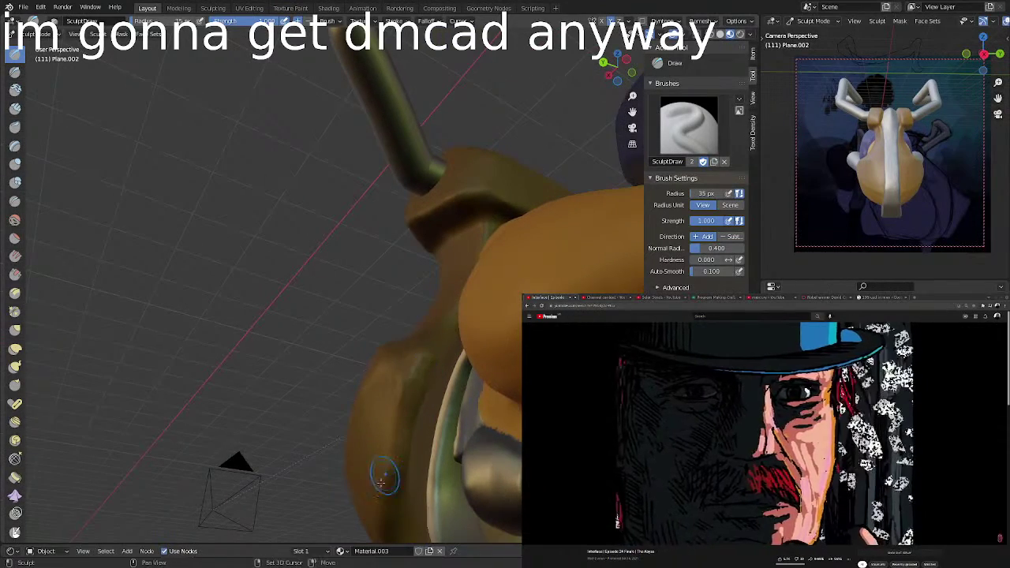
{"action": "mouse_move", "coordinate": [385, 480]}
{"action": "middle_mouse_down"}
{"action": "mouse_move", "coordinate": [540, 237]}
{"action": "mouse_move", "coordinate": [526, 241]}
{"action": "middle_mouse_up"}
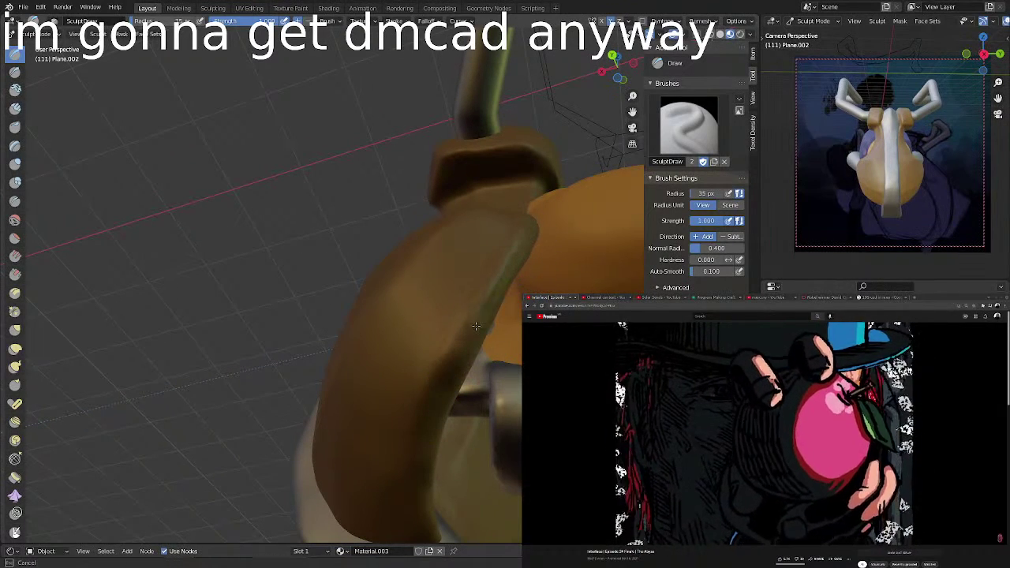
{"action": "mouse_move", "coordinate": [430, 428]}
{"action": "middle_mouse_down"}
{"action": "mouse_move", "coordinate": [414, 367]}
{"action": "mouse_move", "coordinate": [419, 332]}
{"action": "middle_mouse_up"}
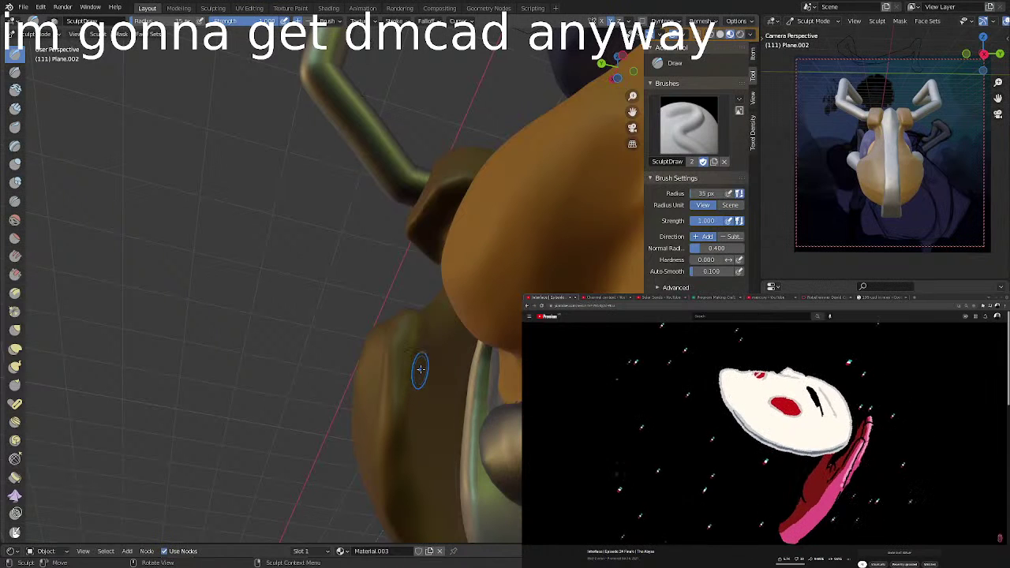
{"action": "middle_click_drag", "start_coordinate": [425, 343], "coordinate": [436, 353]}
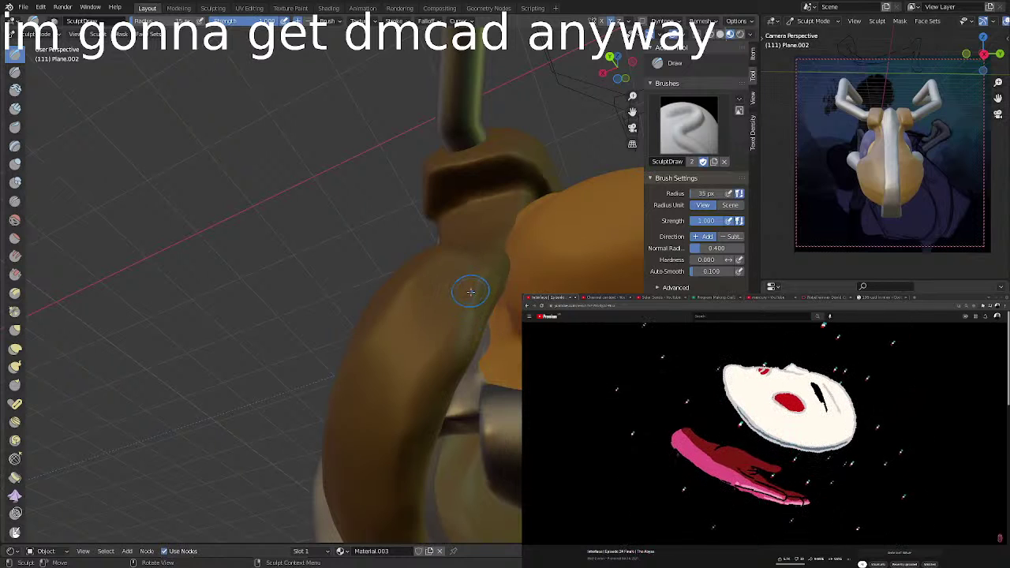
{"action": "mouse_move", "coordinate": [473, 334]}
{"action": "left_mouse_down"}
{"action": "mouse_move", "coordinate": [432, 397]}
{"action": "mouse_move", "coordinate": [444, 370]}
{"action": "left_mouse_up"}
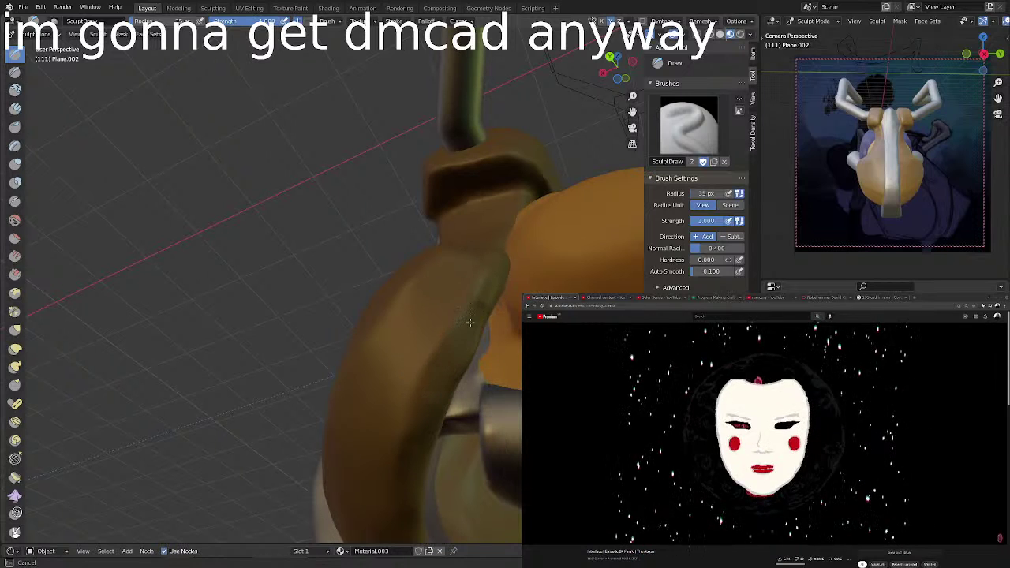
{"action": "left_click_drag", "start_coordinate": [470, 323], "coordinate": [491, 290]}
{"action": "left_click_drag", "start_coordinate": [491, 290], "coordinate": [416, 410]}
{"action": "mouse_move", "coordinate": [463, 338]}
{"action": "left_mouse_down"}
{"action": "mouse_move", "coordinate": [471, 351]}
{"action": "mouse_move", "coordinate": [439, 410]}
{"action": "mouse_move", "coordinate": [477, 340]}
{"action": "mouse_move", "coordinate": [415, 436]}
{"action": "mouse_move", "coordinate": [423, 406]}
{"action": "mouse_move", "coordinate": [440, 421]}
{"action": "left_mouse_up"}
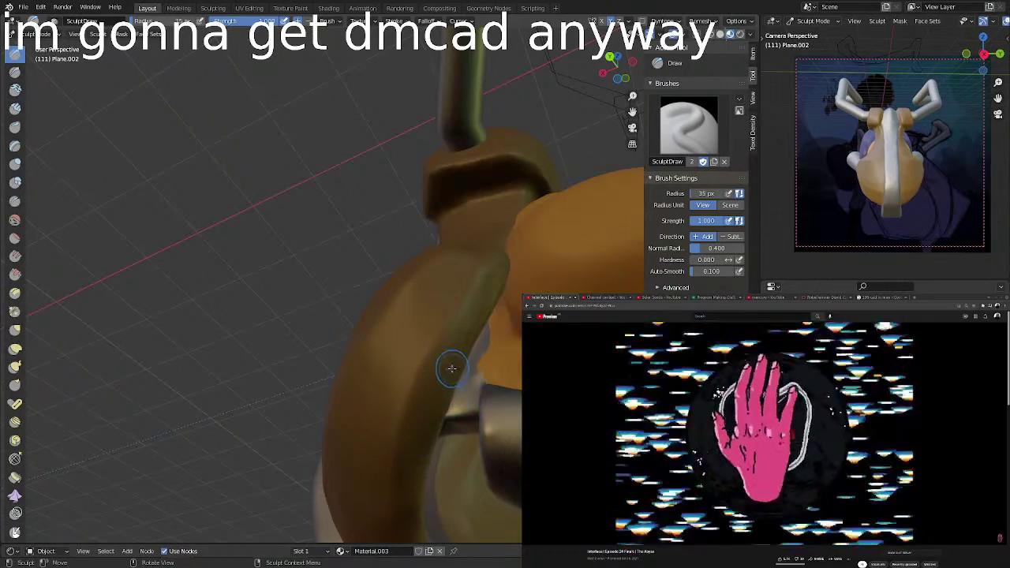
Smooth the uneven patch along the lower part of the brown bulge's rear edge.
{"action": "middle_click_drag", "start_coordinate": [458, 361], "coordinate": [514, 342]}
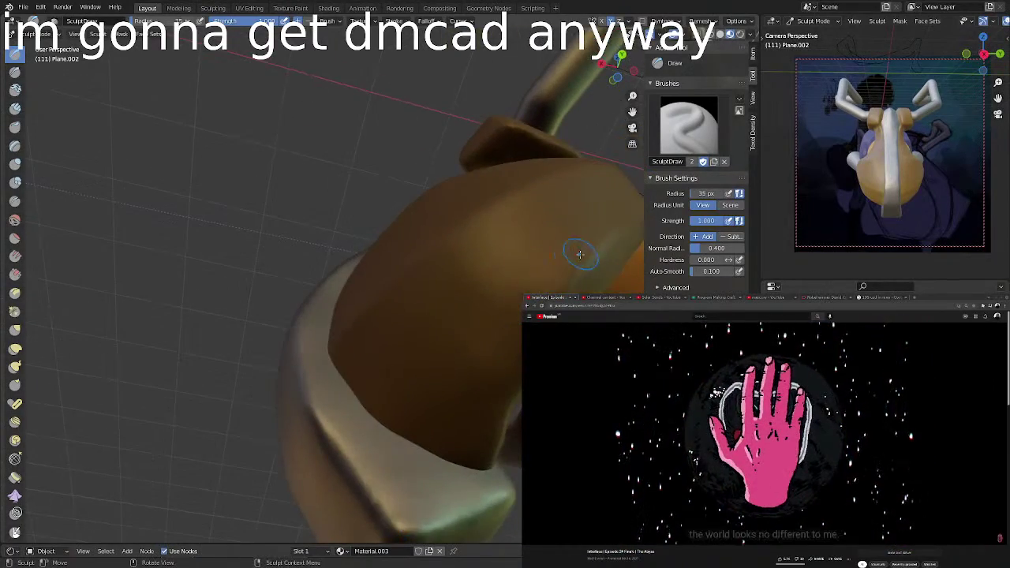
{"action": "middle_click_drag", "start_coordinate": [579, 254], "coordinate": [558, 269]}
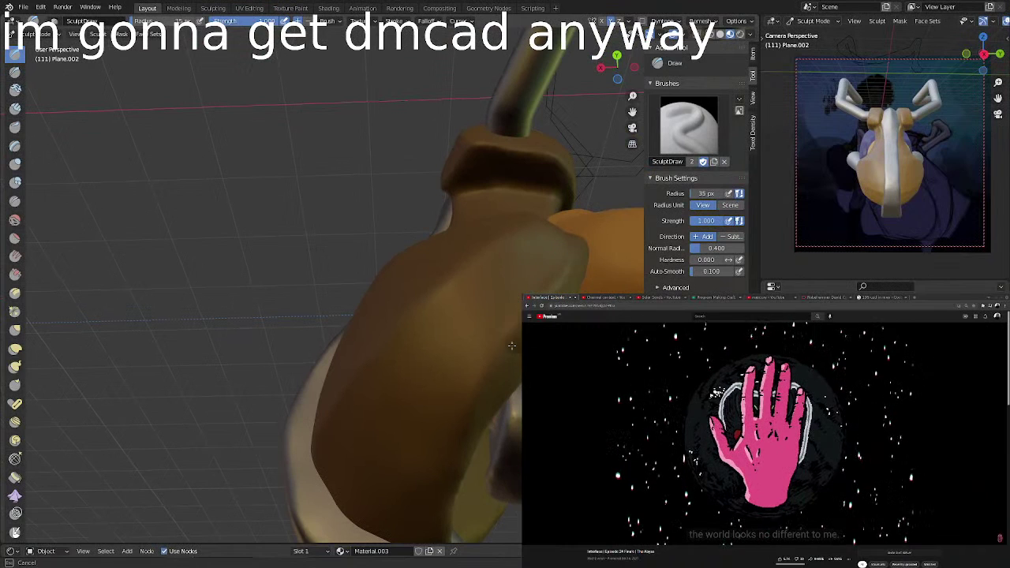
{"action": "middle_click_drag", "start_coordinate": [512, 346], "coordinate": [512, 345]}
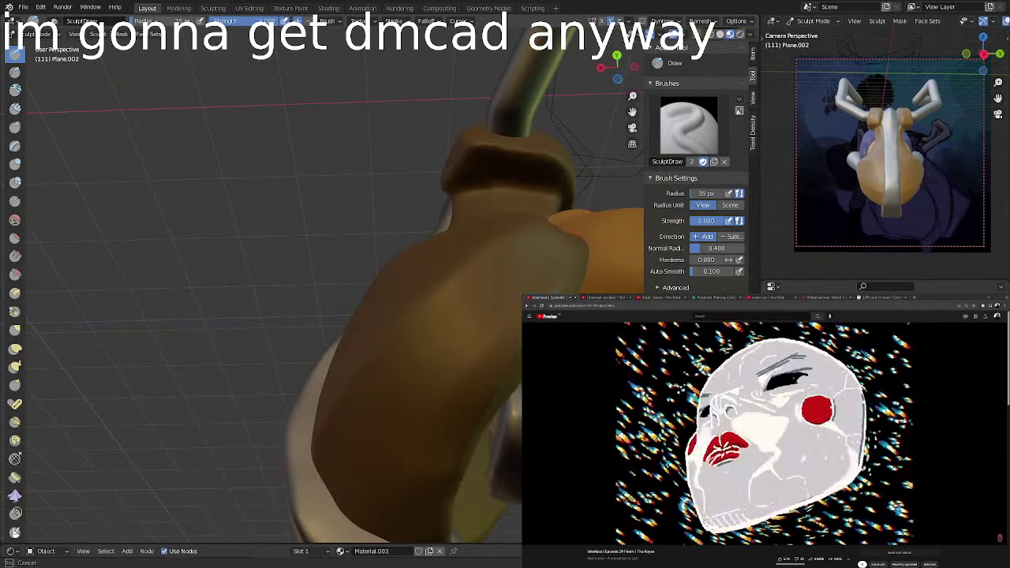
{"action": "middle_click_drag", "start_coordinate": [406, 447], "coordinate": [515, 247]}
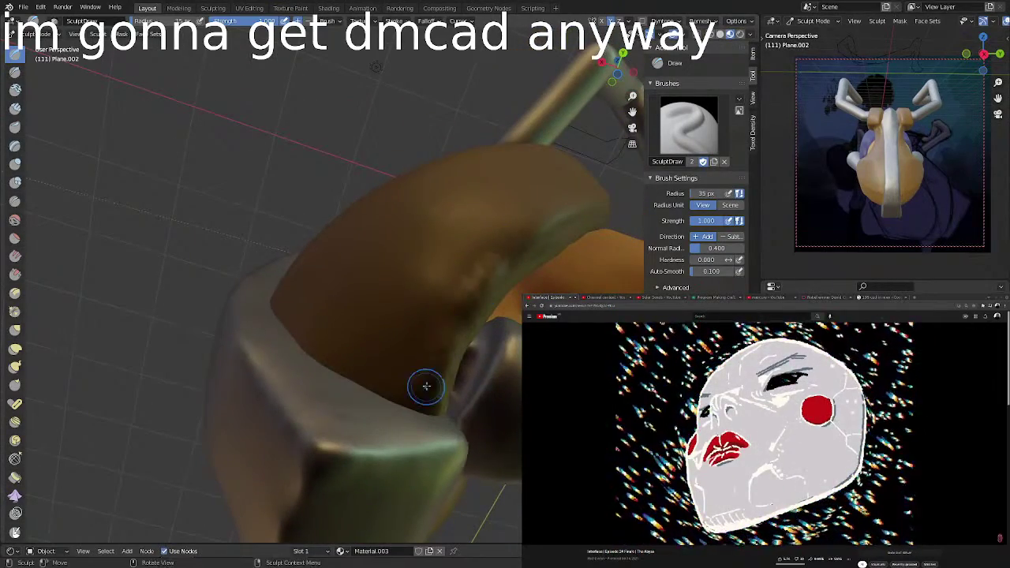
{"action": "middle_click_drag", "start_coordinate": [422, 387], "coordinate": [523, 217]}
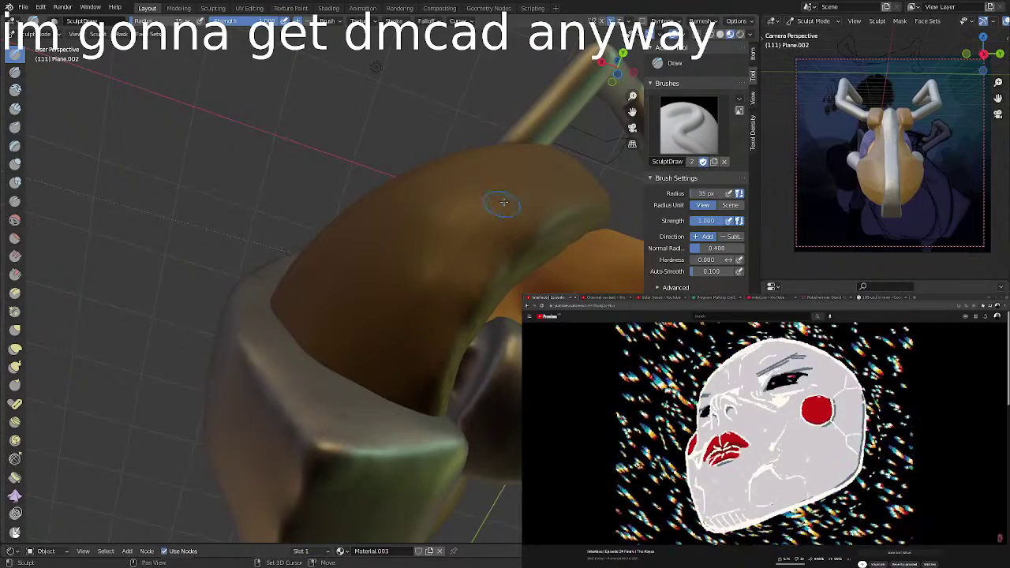
Even out the lower brown surface beside the grey strip's end and across to the rear edge.
{"action": "scroll", "coordinate": [372, 357], "scroll_direction": "down", "scroll_amount": 4}
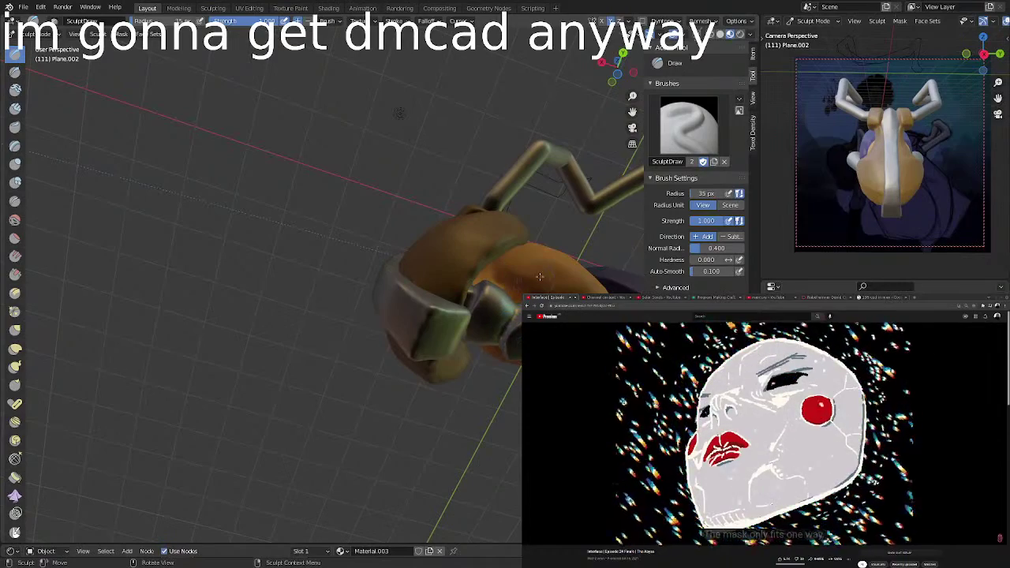
{"action": "mouse_move", "coordinate": [524, 250]}
{"action": "middle_mouse_down"}
{"action": "mouse_move", "coordinate": [83, 366]}
{"action": "mouse_move", "coordinate": [83, 288]}
{"action": "mouse_move", "coordinate": [405, 363]}
{"action": "middle_mouse_up"}
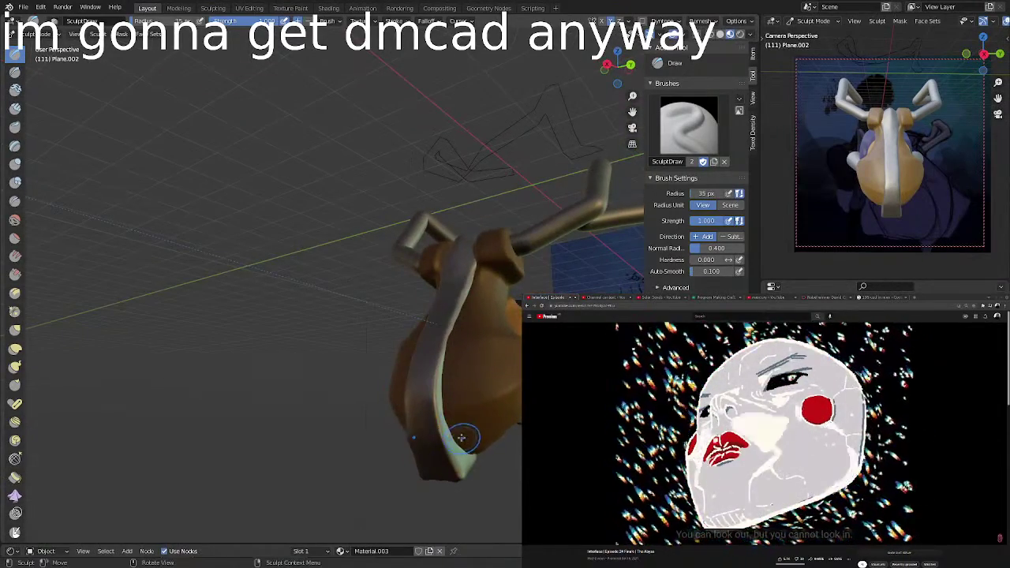
{"action": "middle_click_drag", "start_coordinate": [463, 434], "coordinate": [451, 338]}
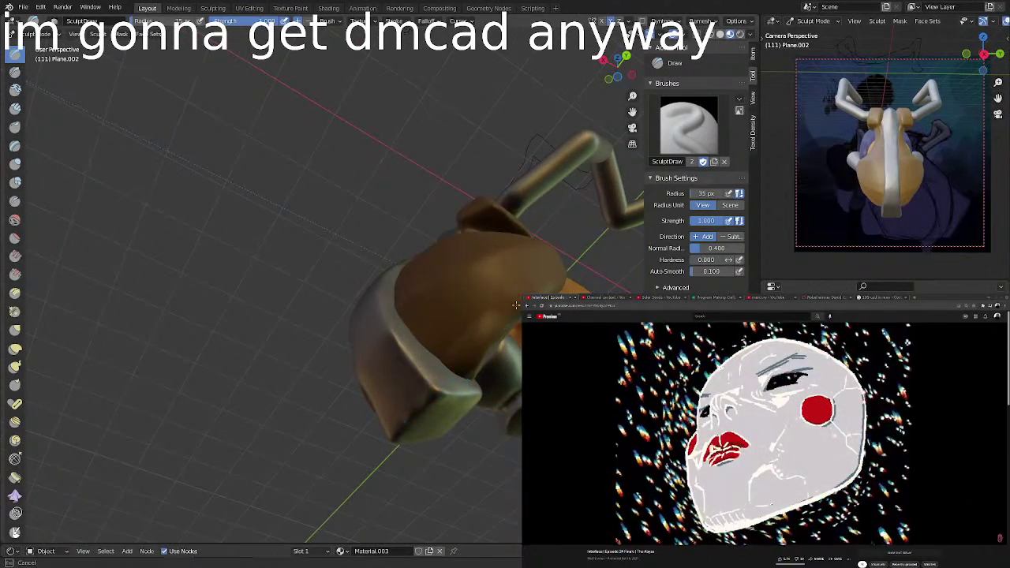
{"action": "mouse_move", "coordinate": [471, 324]}
{"action": "left_mouse_down"}
{"action": "mouse_move", "coordinate": [428, 364]}
{"action": "mouse_move", "coordinate": [406, 327]}
{"action": "mouse_move", "coordinate": [440, 350]}
{"action": "left_mouse_up"}
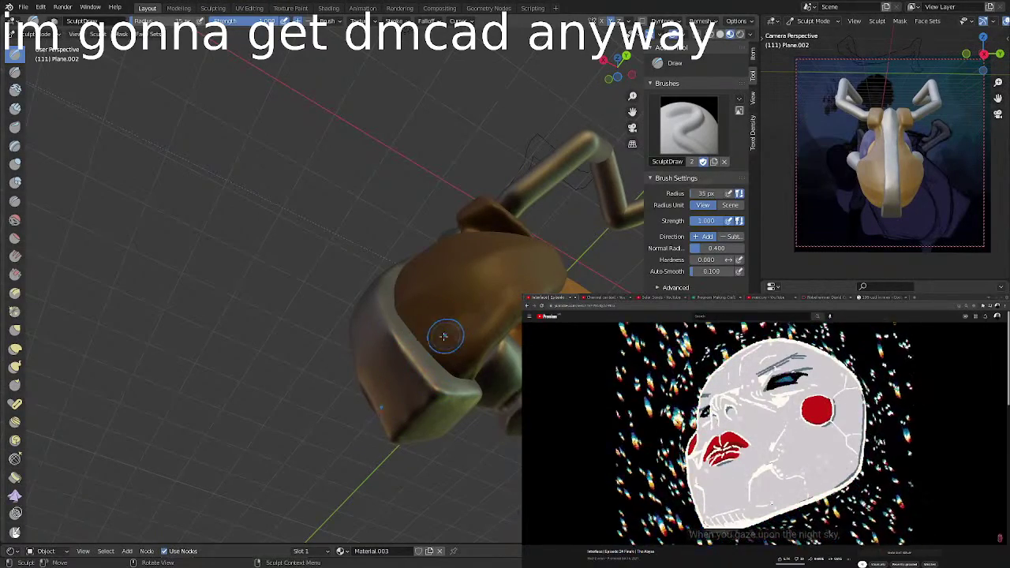
{"action": "left_click_drag", "start_coordinate": [445, 334], "coordinate": [428, 341]}
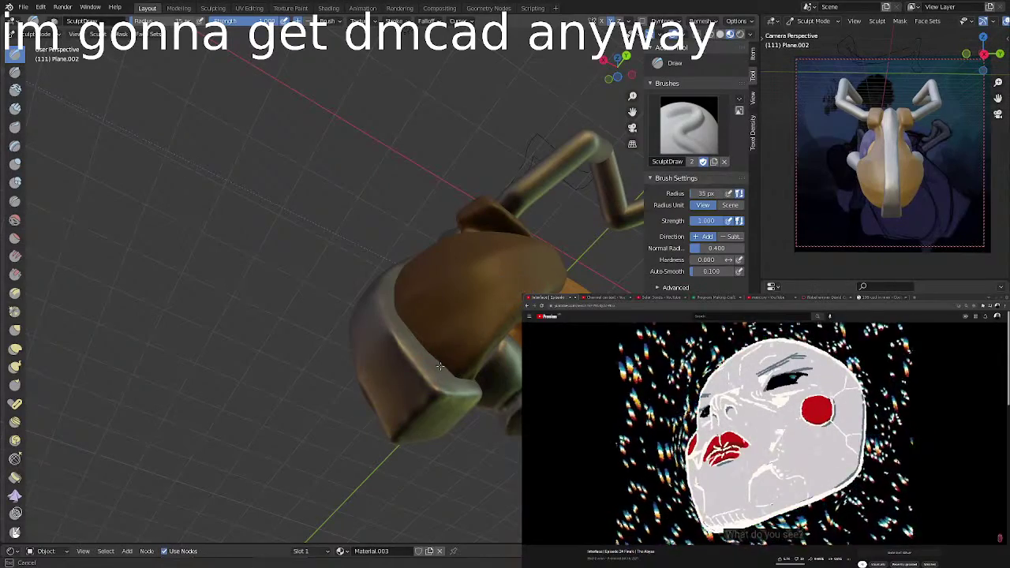
{"action": "left_click_drag", "start_coordinate": [510, 302], "coordinate": [531, 292]}
{"action": "mouse_move", "coordinate": [454, 364]}
{"action": "left_mouse_down"}
{"action": "mouse_move", "coordinate": [463, 333]}
{"action": "mouse_move", "coordinate": [435, 338]}
{"action": "mouse_move", "coordinate": [501, 292]}
{"action": "mouse_move", "coordinate": [412, 318]}
{"action": "left_mouse_up"}
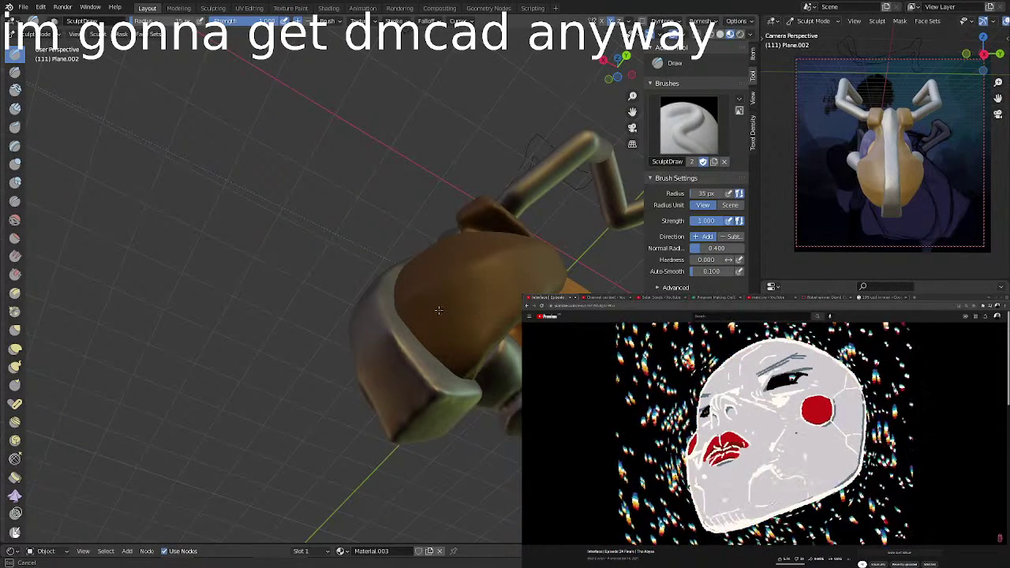
{"action": "mouse_move", "coordinate": [484, 319]}
{"action": "left_mouse_down"}
{"action": "mouse_move", "coordinate": [461, 354]}
{"action": "mouse_move", "coordinate": [541, 278]}
{"action": "mouse_move", "coordinate": [475, 308]}
{"action": "left_mouse_up"}
Isolate the brown front piece in local view and smooth the rim around its hollow inner side.
{"action": "middle_click_drag", "start_coordinate": [514, 371], "coordinate": [435, 426]}
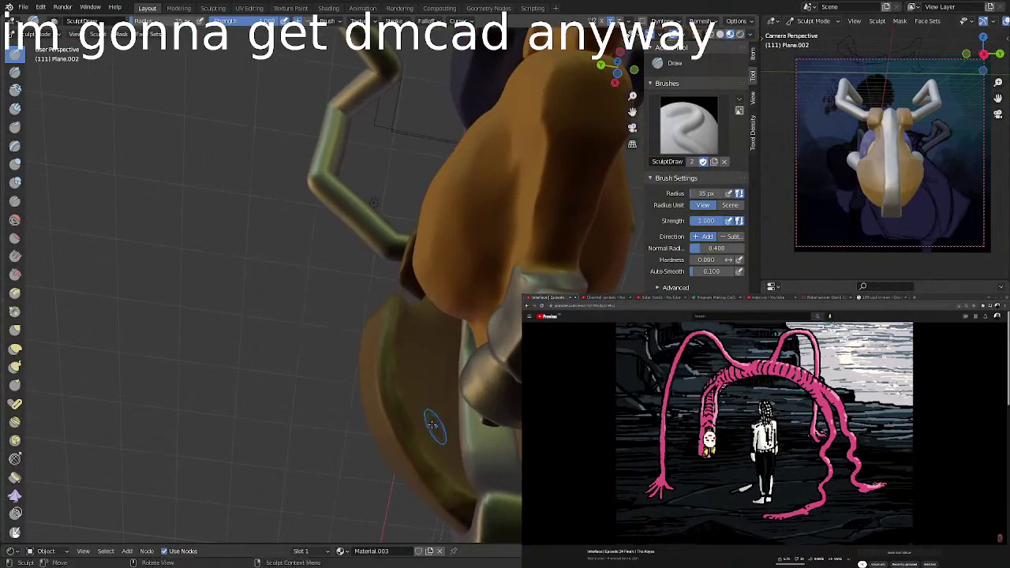
{"action": "mouse_move", "coordinate": [401, 350]}
{"action": "middle_mouse_down"}
{"action": "mouse_move", "coordinate": [517, 418]}
{"action": "mouse_move", "coordinate": [421, 406]}
{"action": "mouse_move", "coordinate": [440, 350]}
{"action": "middle_mouse_up"}
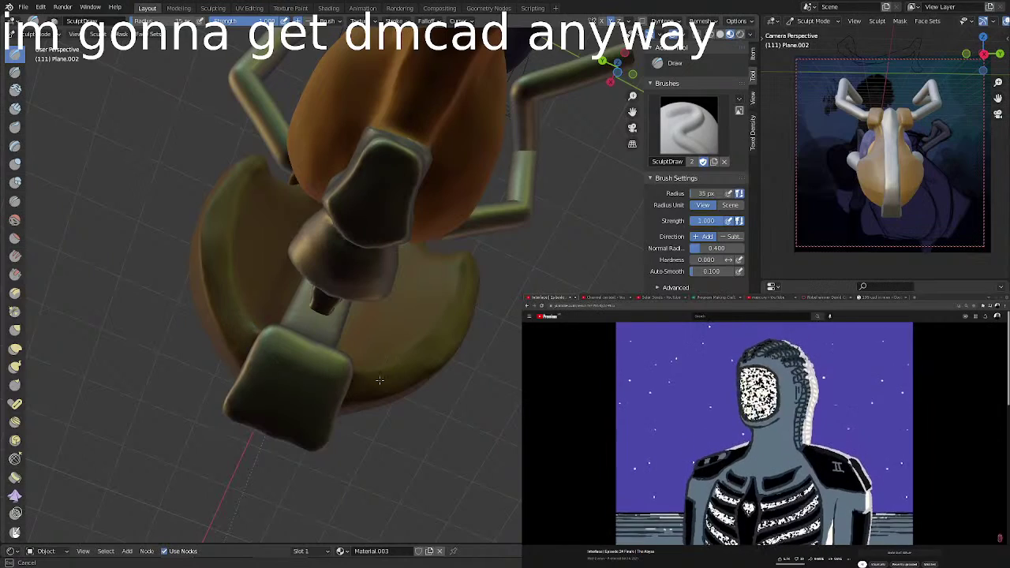
{"action": "mouse_move", "coordinate": [393, 358]}
{"action": "middle_mouse_down"}
{"action": "mouse_move", "coordinate": [383, 339]}
{"action": "mouse_move", "coordinate": [418, 334]}
{"action": "mouse_move", "coordinate": [402, 395]}
{"action": "mouse_move", "coordinate": [511, 306]}
{"action": "mouse_move", "coordinate": [421, 212]}
{"action": "middle_mouse_up"}
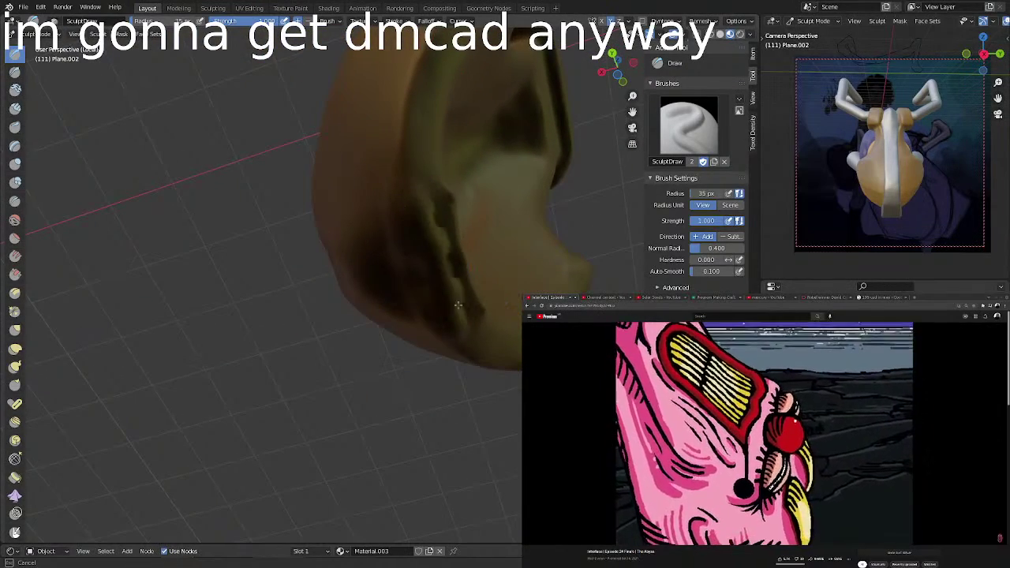
{"action": "left_click_drag", "start_coordinate": [437, 208], "coordinate": [473, 294]}
{"action": "mouse_move", "coordinate": [473, 294]}
{"action": "middle_mouse_down"}
{"action": "mouse_move", "coordinate": [480, 303]}
{"action": "mouse_move", "coordinate": [464, 308]}
{"action": "middle_mouse_up"}
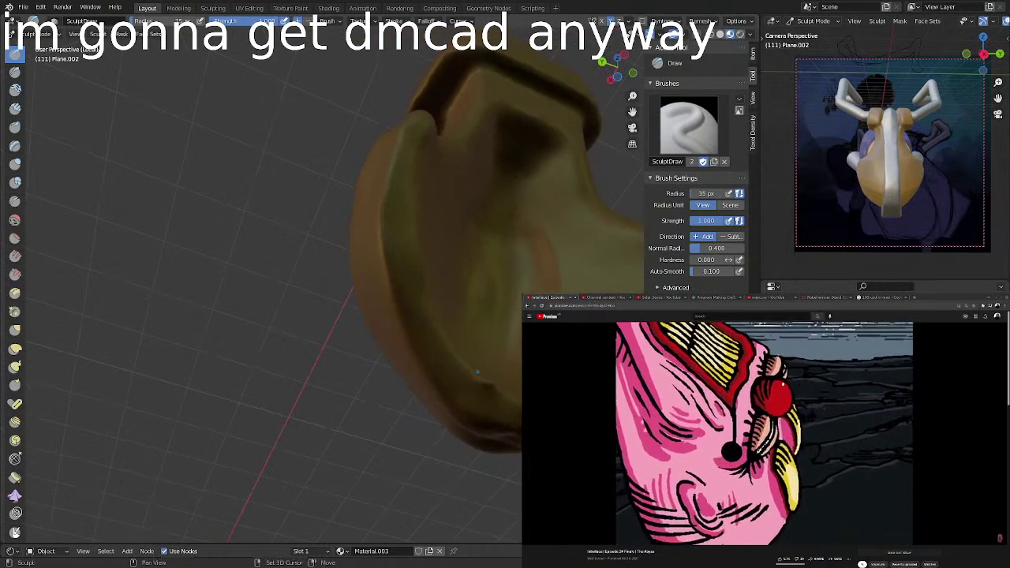
{"action": "left_click_drag", "start_coordinate": [480, 374], "coordinate": [490, 385]}
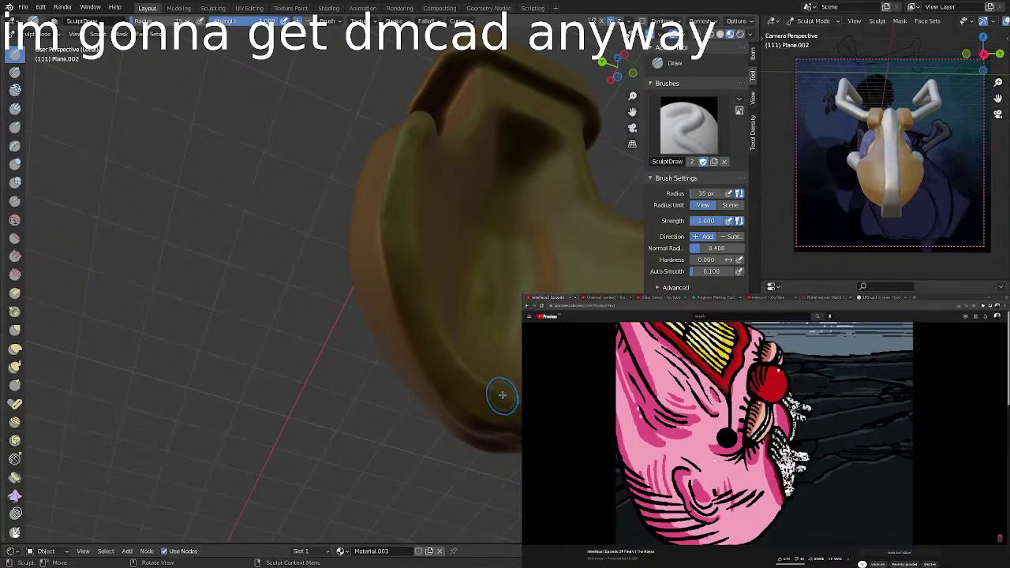
{"action": "left_click_drag", "start_coordinate": [451, 361], "coordinate": [423, 319]}
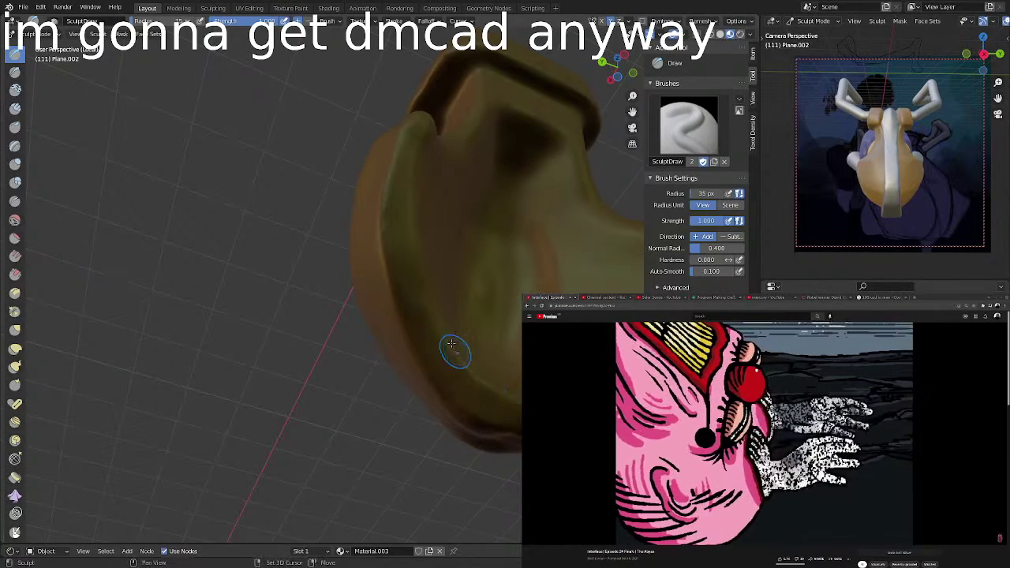
{"action": "left_click_drag", "start_coordinate": [398, 246], "coordinate": [401, 263]}
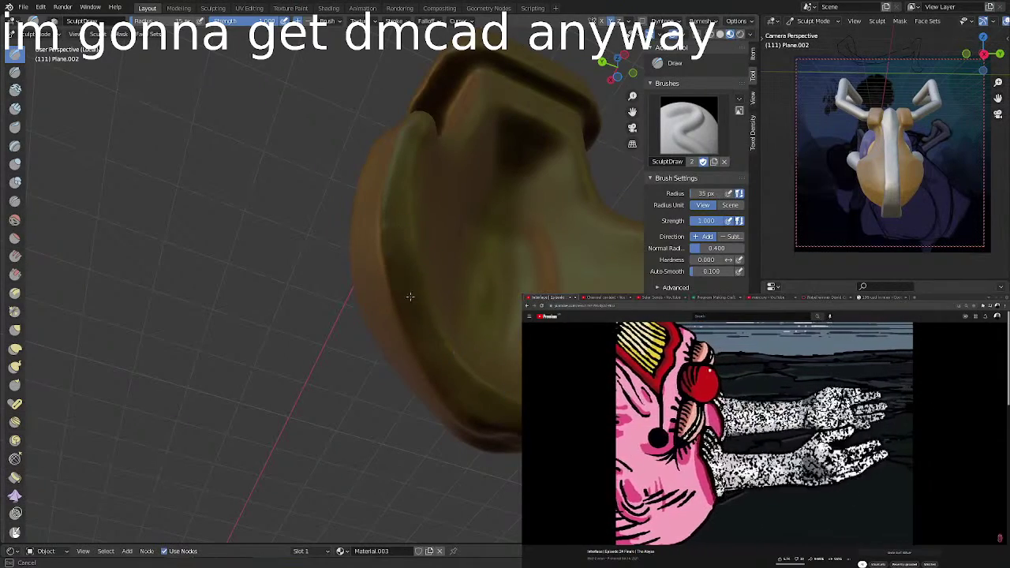
Sculpt the outer surface just below the isolated piece's rim and smooth its rounded underside.
{"action": "mouse_move", "coordinate": [410, 296]}
{"action": "middle_mouse_down"}
{"action": "mouse_move", "coordinate": [473, 345]}
{"action": "mouse_move", "coordinate": [497, 266]}
{"action": "middle_mouse_up"}
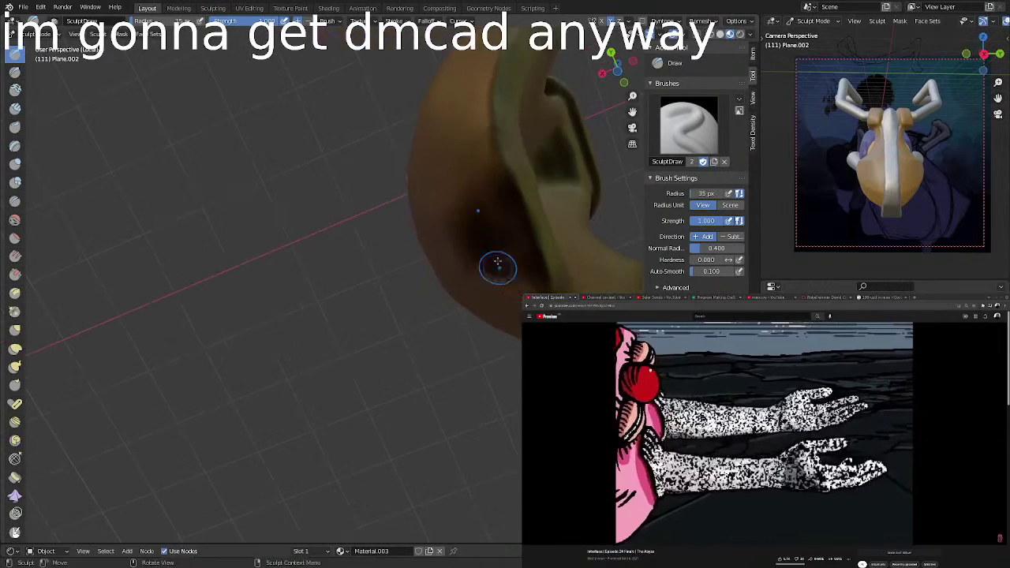
{"action": "mouse_move", "coordinate": [466, 237]}
{"action": "left_mouse_down"}
{"action": "mouse_move", "coordinate": [458, 242]}
{"action": "mouse_move", "coordinate": [514, 234]}
{"action": "mouse_move", "coordinate": [520, 248]}
{"action": "mouse_move", "coordinate": [497, 221]}
{"action": "mouse_move", "coordinate": [453, 216]}
{"action": "mouse_move", "coordinate": [455, 197]}
{"action": "mouse_move", "coordinate": [481, 184]}
{"action": "mouse_move", "coordinate": [505, 189]}
{"action": "left_mouse_up"}
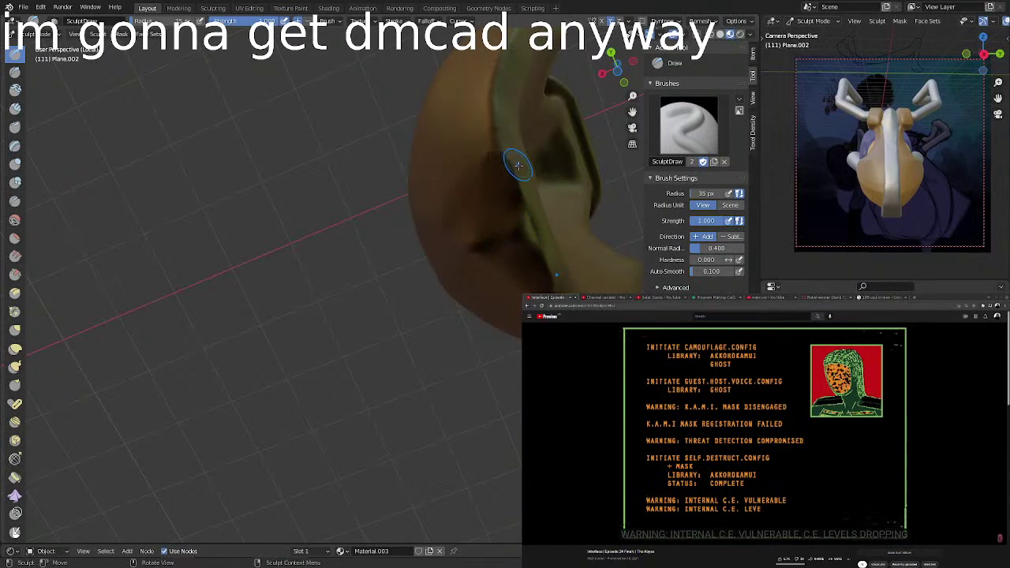
{"action": "middle_click_drag", "start_coordinate": [524, 174], "coordinate": [454, 331]}
{"action": "scroll", "coordinate": [415, 341], "scroll_direction": "down", "scroll_amount": 1}
{"action": "middle_click_drag", "start_coordinate": [485, 169], "coordinate": [422, 355]}
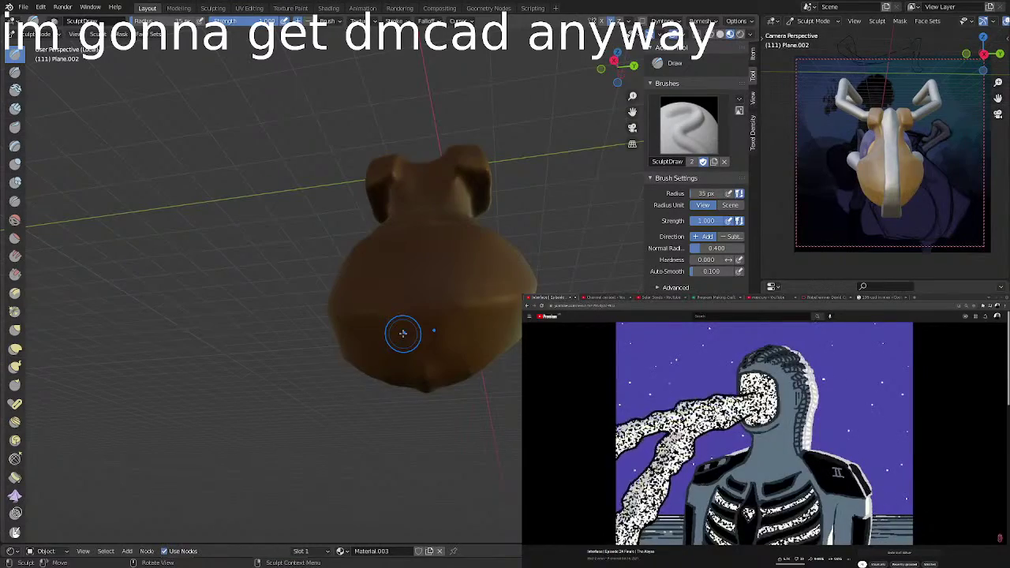
{"action": "middle_click_drag", "start_coordinate": [439, 214], "coordinate": [467, 234]}
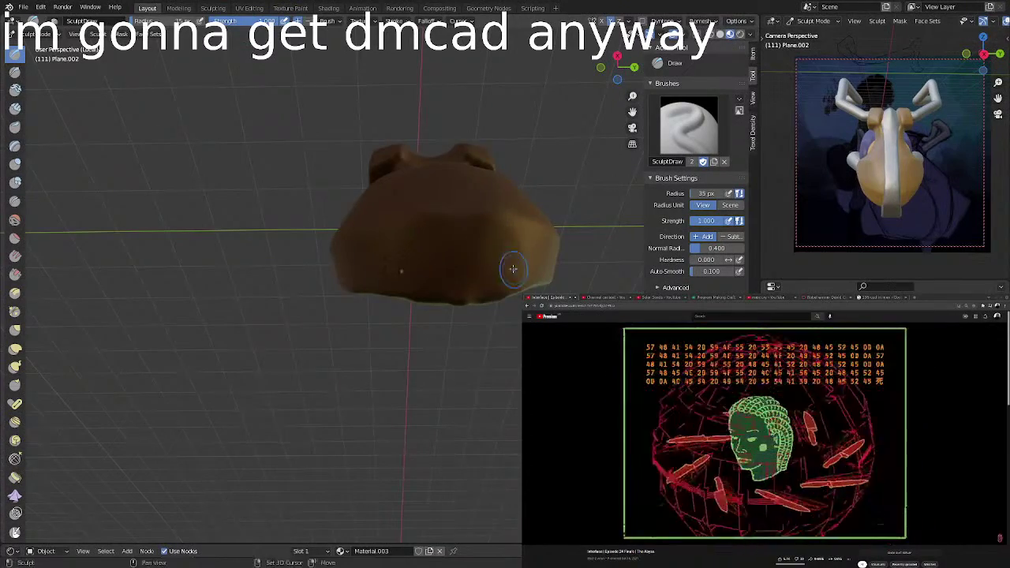
{"action": "mouse_move", "coordinate": [514, 267]}
{"action": "middle_mouse_down"}
{"action": "mouse_move", "coordinate": [464, 218]}
{"action": "mouse_move", "coordinate": [466, 241]}
{"action": "mouse_move", "coordinate": [422, 276]}
{"action": "mouse_move", "coordinate": [281, 238]}
{"action": "middle_mouse_up"}
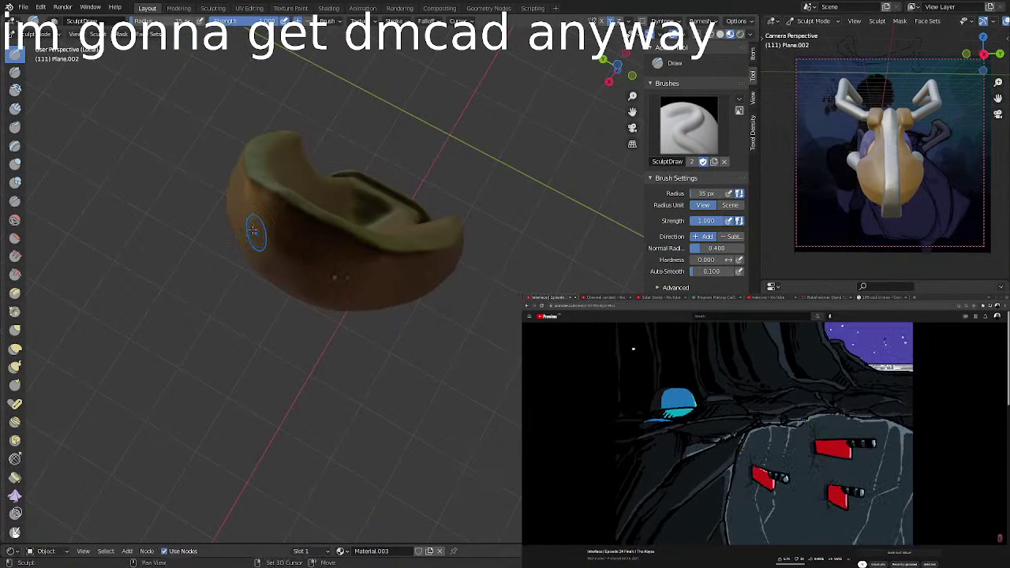
{"action": "middle_click_drag", "start_coordinate": [314, 225], "coordinate": [307, 173]}
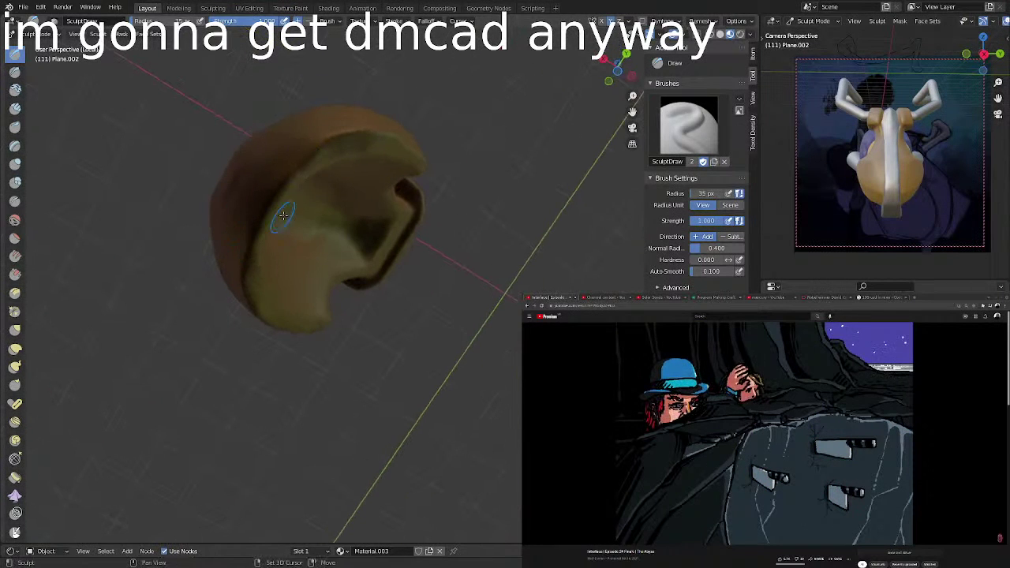
{"action": "middle_click_drag", "start_coordinate": [379, 225], "coordinate": [259, 265]}
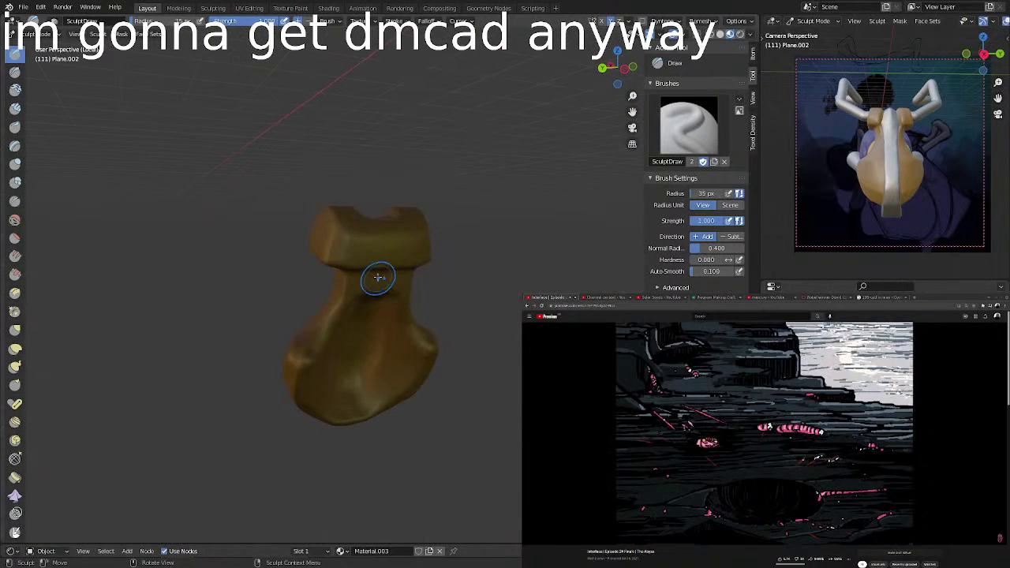
Center the view on the 3D cursor and select all of the brown piece's mesh in Edit Mode, returning to Sculpt Mode.
{"action": "left_click", "coordinate": [74, 34]}
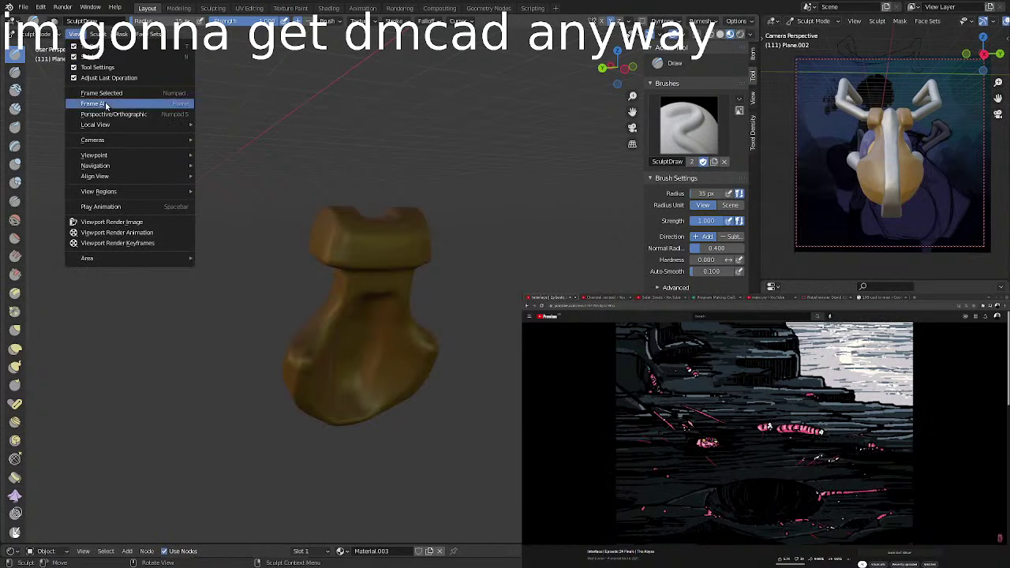
{"action": "mouse_move", "coordinate": [118, 176]}
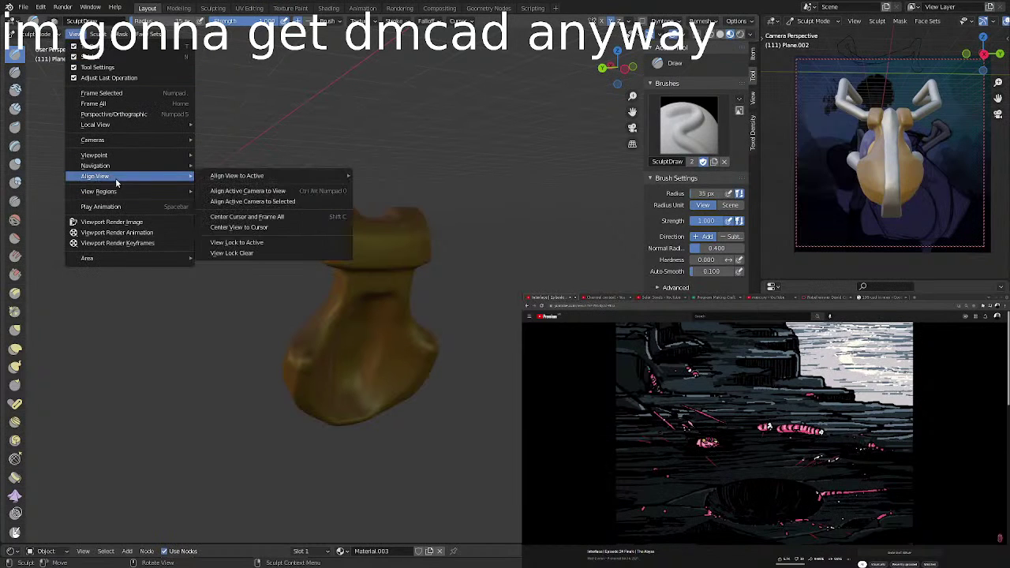
{"action": "left_click", "coordinate": [256, 228]}
{"action": "mouse_move", "coordinate": [451, 334]}
{"action": "middle_mouse_down"}
{"action": "mouse_move", "coordinate": [399, 235]}
{"action": "mouse_move", "coordinate": [469, 298]}
{"action": "mouse_move", "coordinate": [463, 343]}
{"action": "middle_mouse_up"}
{"action": "key", "text": "Tab"}
{"action": "key", "text": "a"}
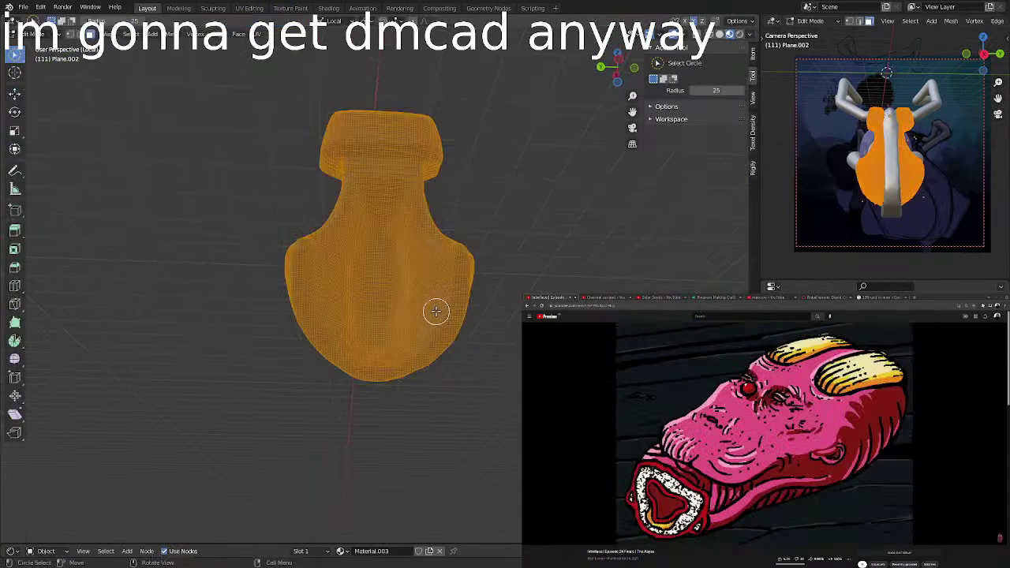
{"action": "mouse_move", "coordinate": [431, 305]}
{"action": "middle_mouse_down"}
{"action": "mouse_move", "coordinate": [394, 293]}
{"action": "mouse_move", "coordinate": [491, 315]}
{"action": "mouse_move", "coordinate": [384, 327]}
{"action": "middle_mouse_up"}
{"action": "key", "text": "Tab"}
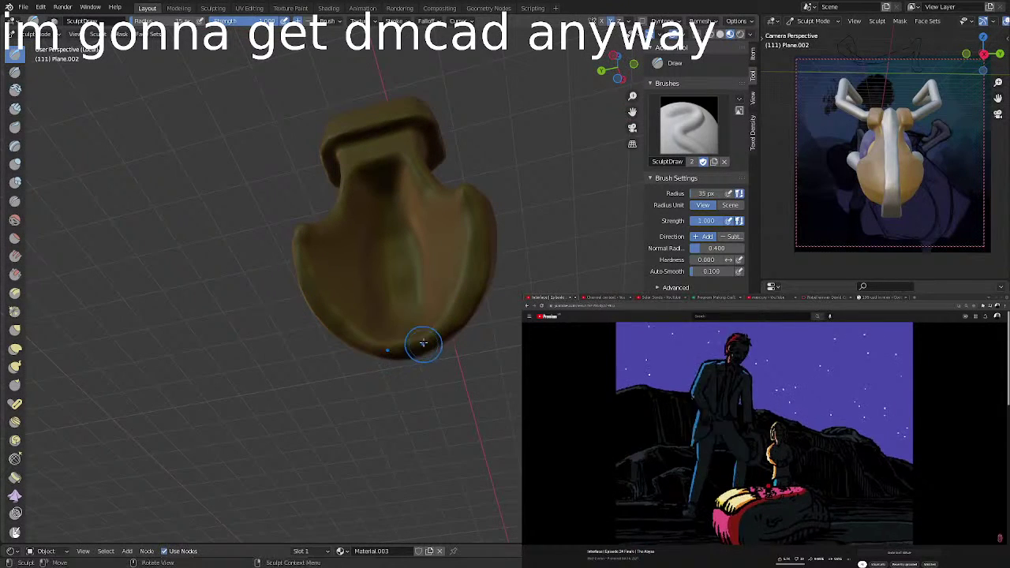
Fill and even out the inner wall of the brown piece's hollow, from its shoulder down to the lower rim.
{"action": "middle_click_drag", "start_coordinate": [422, 343], "coordinate": [431, 288], "text": "ctrl"}
{"action": "mouse_move", "coordinate": [457, 345]}
{"action": "middle_mouse_down", "text": "ctrl"}
{"action": "mouse_move", "coordinate": [490, 273]}
{"action": "mouse_move", "coordinate": [590, 188]}
{"action": "mouse_move", "coordinate": [523, 232]}
{"action": "middle_mouse_up", "text": "ctrl"}
{"action": "mouse_move", "coordinate": [523, 232]}
{"action": "left_mouse_down"}
{"action": "mouse_move", "coordinate": [519, 219]}
{"action": "mouse_move", "coordinate": [509, 257]}
{"action": "mouse_move", "coordinate": [469, 275]}
{"action": "mouse_move", "coordinate": [503, 230]}
{"action": "left_mouse_up"}
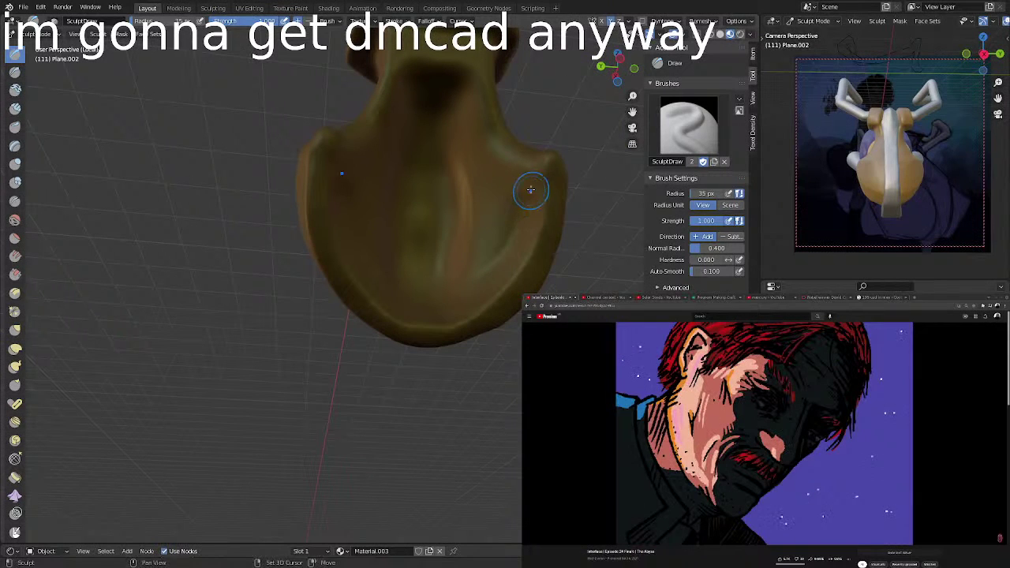
{"action": "left_click_drag", "start_coordinate": [524, 199], "coordinate": [519, 200]}
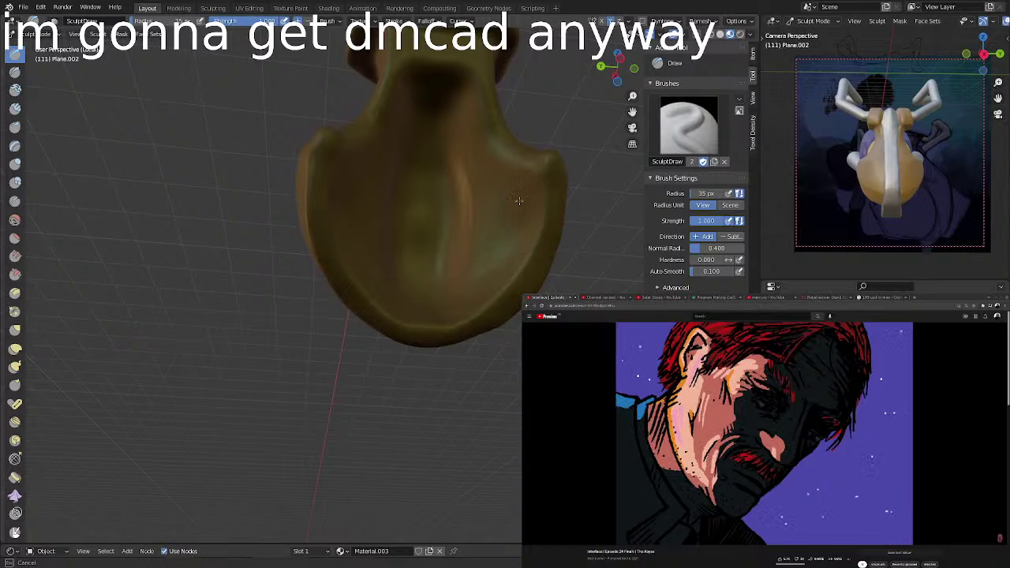
{"action": "mouse_move", "coordinate": [477, 262]}
{"action": "left_mouse_down"}
{"action": "mouse_move", "coordinate": [463, 248]}
{"action": "mouse_move", "coordinate": [479, 203]}
{"action": "mouse_move", "coordinate": [503, 222]}
{"action": "mouse_move", "coordinate": [478, 271]}
{"action": "mouse_move", "coordinate": [500, 236]}
{"action": "left_mouse_up"}
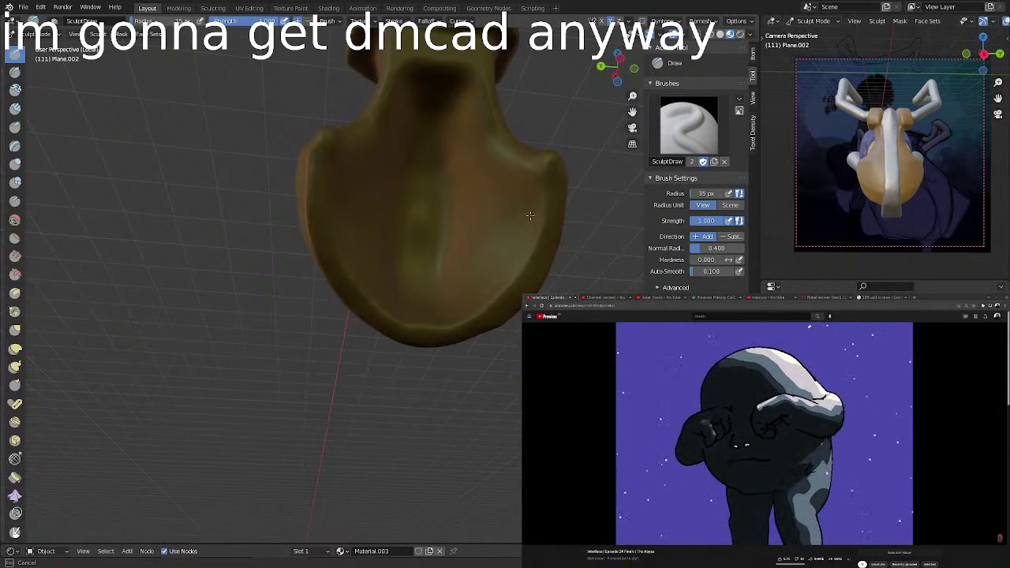
{"action": "mouse_move", "coordinate": [529, 215]}
{"action": "left_mouse_down"}
{"action": "mouse_move", "coordinate": [519, 212]}
{"action": "mouse_move", "coordinate": [501, 248]}
{"action": "left_mouse_up"}
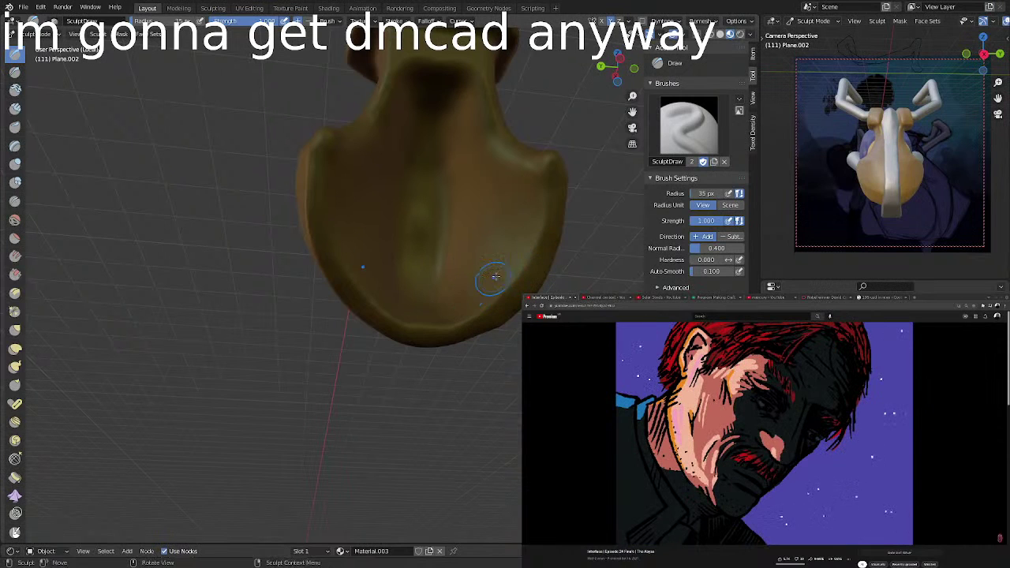
{"action": "left_click_drag", "start_coordinate": [462, 300], "coordinate": [503, 271]}
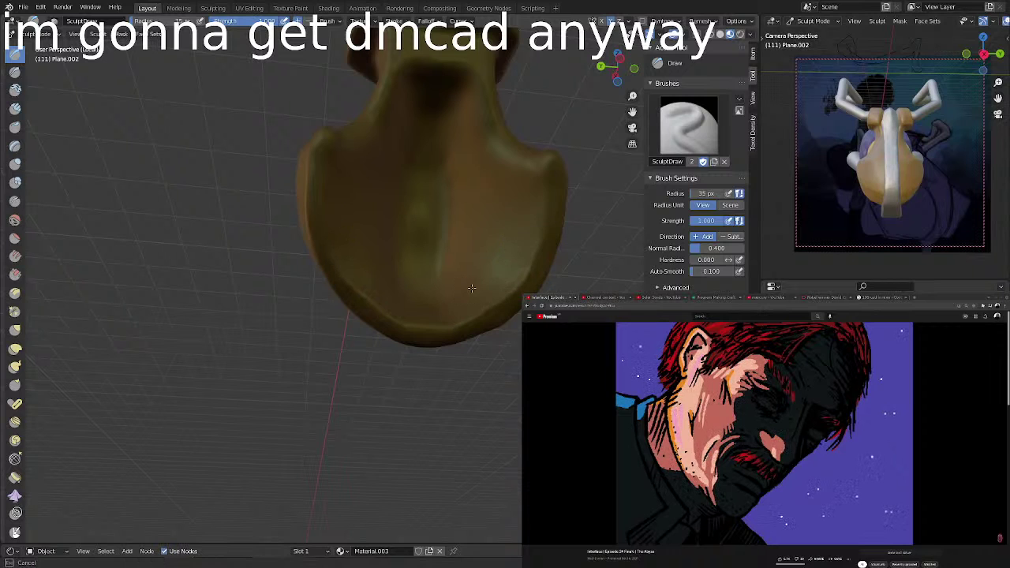
Smooth the shoulder corner where the brown piece's rim meets its neck and build up its outer side.
{"action": "mouse_move", "coordinate": [471, 288]}
{"action": "middle_mouse_down"}
{"action": "mouse_move", "coordinate": [474, 181]}
{"action": "mouse_move", "coordinate": [356, 284]}
{"action": "mouse_move", "coordinate": [351, 269]}
{"action": "mouse_move", "coordinate": [368, 248]}
{"action": "mouse_move", "coordinate": [447, 402]}
{"action": "mouse_move", "coordinate": [388, 342]}
{"action": "mouse_move", "coordinate": [397, 352]}
{"action": "mouse_move", "coordinate": [418, 337]}
{"action": "mouse_move", "coordinate": [449, 384]}
{"action": "middle_mouse_up"}
{"action": "scroll", "coordinate": [369, 248], "scroll_direction": "up", "scroll_amount": 3}
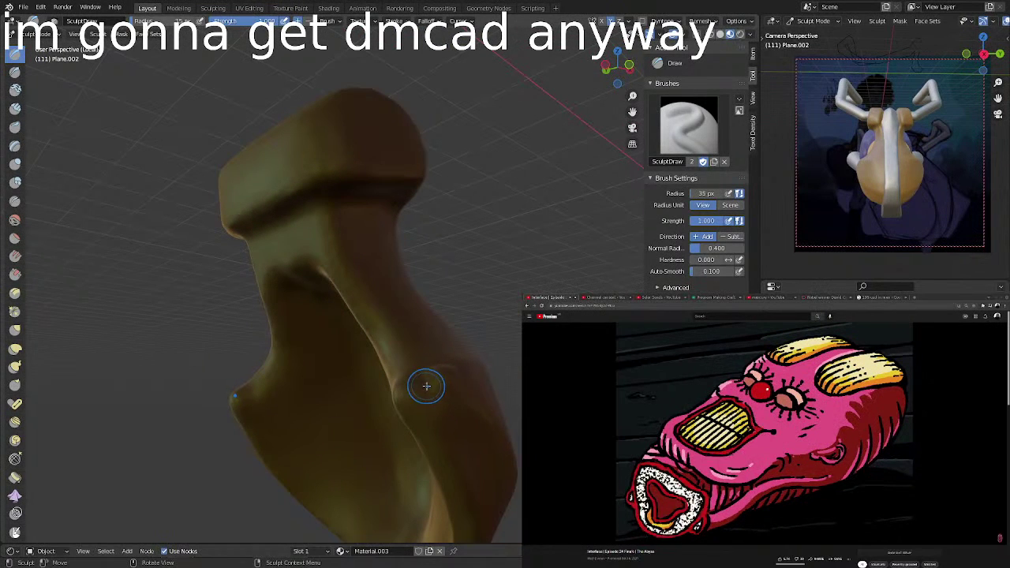
{"action": "mouse_move", "coordinate": [435, 401]}
{"action": "middle_mouse_down"}
{"action": "mouse_move", "coordinate": [422, 387]}
{"action": "mouse_move", "coordinate": [435, 386]}
{"action": "mouse_move", "coordinate": [379, 372]}
{"action": "mouse_move", "coordinate": [386, 362]}
{"action": "middle_mouse_up"}
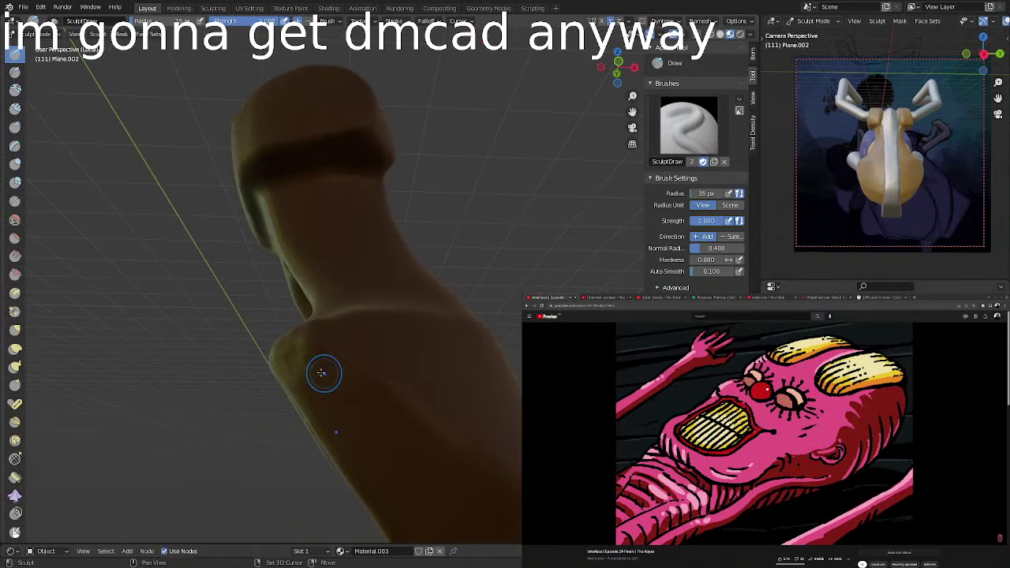
{"action": "mouse_move", "coordinate": [303, 359]}
{"action": "left_mouse_down", "text": "shift"}
{"action": "mouse_move", "coordinate": [302, 371]}
{"action": "mouse_move", "coordinate": [277, 347]}
{"action": "mouse_move", "coordinate": [304, 337]}
{"action": "left_mouse_up", "text": "shift"}
{"action": "middle_click_drag", "start_coordinate": [308, 343], "coordinate": [402, 357]}
{"action": "mouse_move", "coordinate": [426, 383]}
{"action": "left_mouse_down"}
{"action": "mouse_move", "coordinate": [449, 373]}
{"action": "mouse_move", "coordinate": [455, 387]}
{"action": "left_mouse_up"}
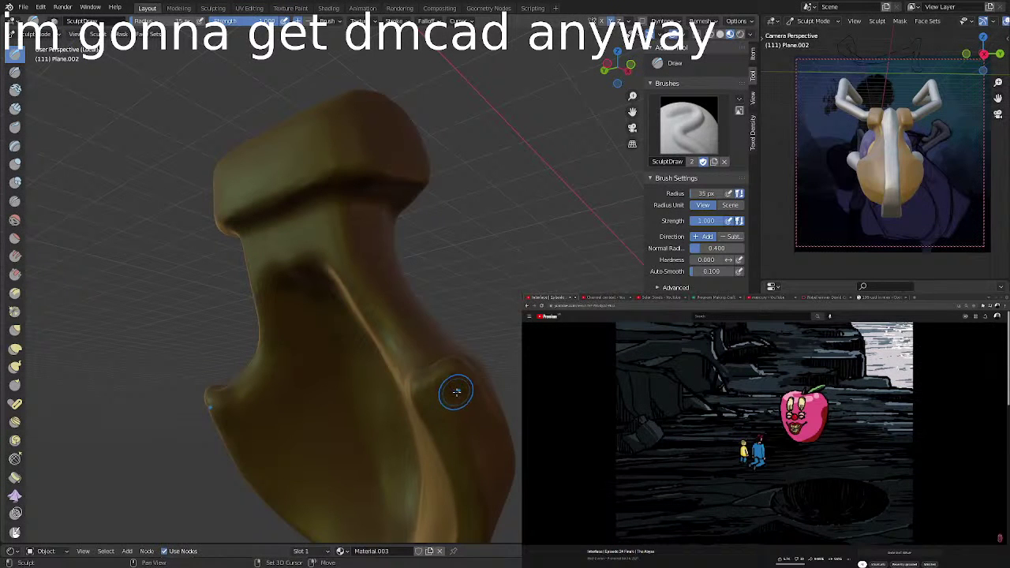
Thicken the rim below the shoulder corner and round the corner's outer edge with Draw strokes.
{"action": "mouse_move", "coordinate": [463, 405]}
{"action": "middle_mouse_down"}
{"action": "mouse_move", "coordinate": [465, 339]}
{"action": "mouse_move", "coordinate": [481, 328]}
{"action": "mouse_move", "coordinate": [491, 339]}
{"action": "middle_mouse_up"}
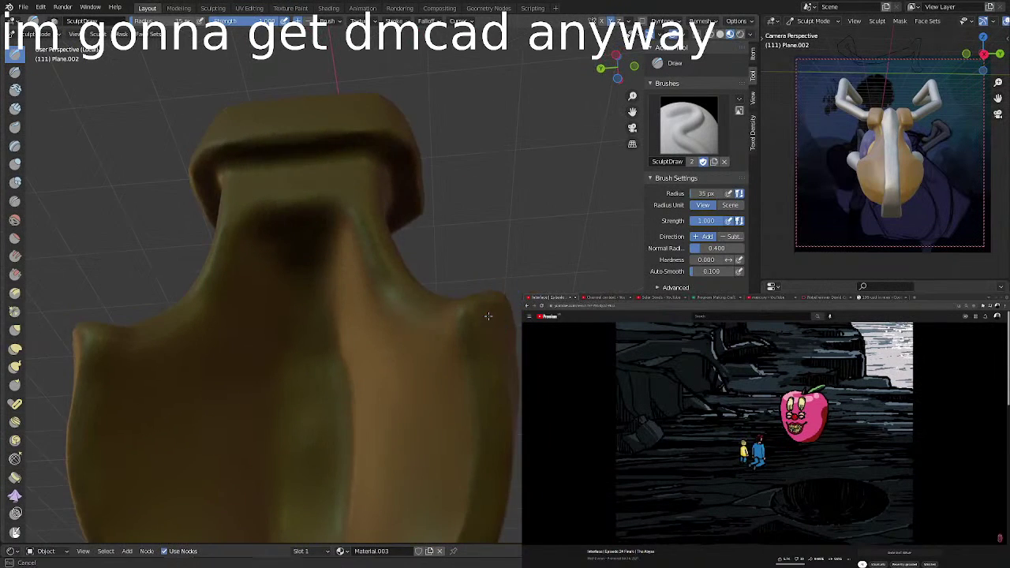
{"action": "mouse_move", "coordinate": [489, 317]}
{"action": "left_mouse_down"}
{"action": "mouse_move", "coordinate": [505, 378]}
{"action": "mouse_move", "coordinate": [473, 325]}
{"action": "mouse_move", "coordinate": [498, 406]}
{"action": "mouse_move", "coordinate": [494, 345]}
{"action": "mouse_move", "coordinate": [498, 377]}
{"action": "mouse_move", "coordinate": [483, 334]}
{"action": "mouse_move", "coordinate": [502, 424]}
{"action": "left_mouse_up"}
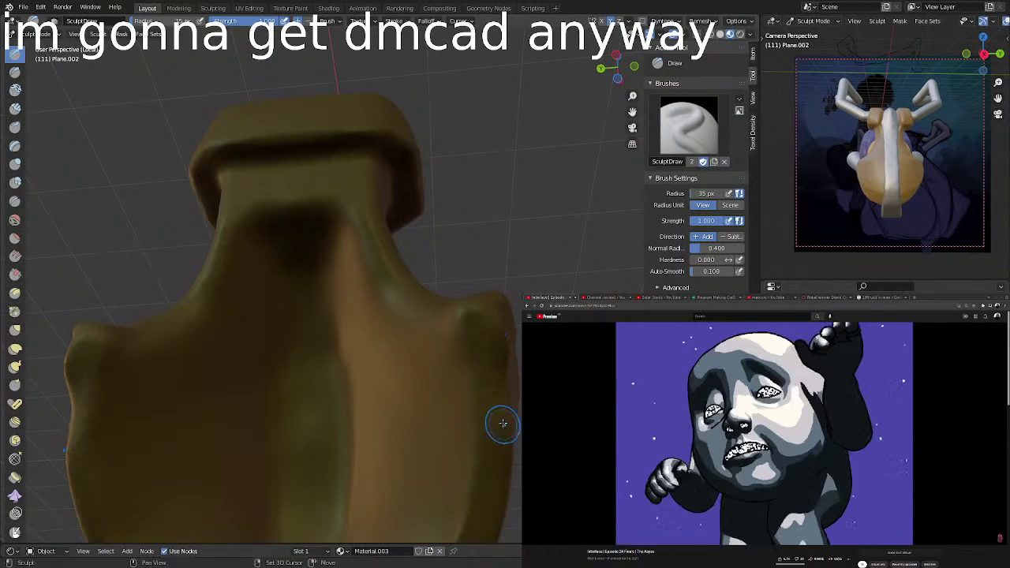
{"action": "mouse_move", "coordinate": [492, 492]}
{"action": "middle_mouse_down"}
{"action": "mouse_move", "coordinate": [422, 458]}
{"action": "mouse_move", "coordinate": [422, 439]}
{"action": "middle_mouse_up"}
{"action": "mouse_move", "coordinate": [352, 264]}
{"action": "left_mouse_down"}
{"action": "mouse_move", "coordinate": [375, 304]}
{"action": "mouse_move", "coordinate": [349, 276]}
{"action": "left_mouse_up"}
{"action": "mouse_move", "coordinate": [365, 281]}
{"action": "middle_mouse_down"}
{"action": "mouse_move", "coordinate": [416, 361]}
{"action": "mouse_move", "coordinate": [320, 361]}
{"action": "mouse_move", "coordinate": [339, 332]}
{"action": "middle_mouse_up"}
{"action": "left_click_drag", "start_coordinate": [282, 293], "coordinate": [320, 322]}
{"action": "mouse_move", "coordinate": [320, 322]}
{"action": "middle_mouse_down"}
{"action": "mouse_move", "coordinate": [380, 323]}
{"action": "mouse_move", "coordinate": [408, 361]}
{"action": "middle_mouse_up"}
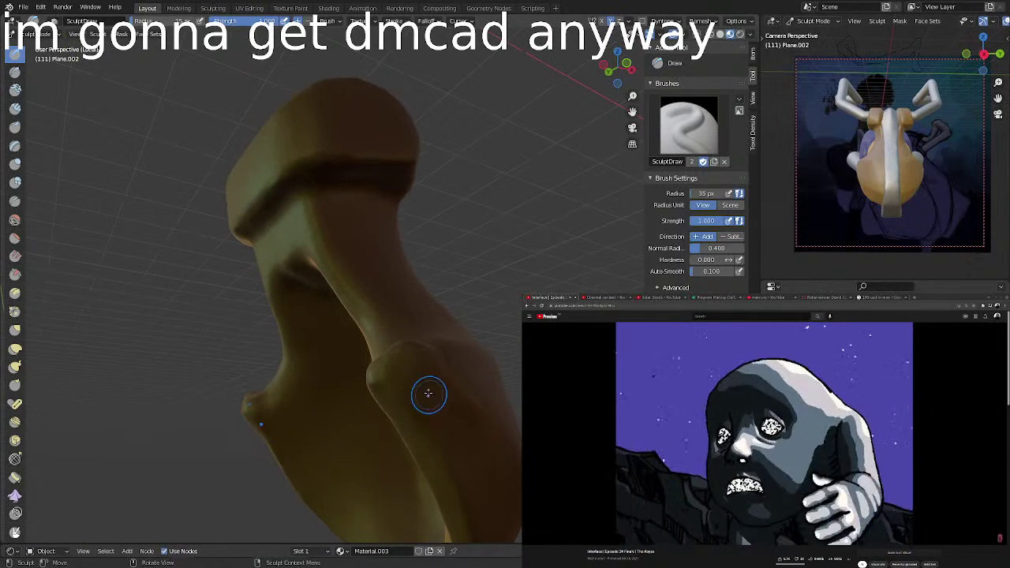
Carve into the transition between the neck and the shoulder of the brown piece and smooth it.
{"action": "mouse_move", "coordinate": [428, 393]}
{"action": "middle_mouse_down"}
{"action": "mouse_move", "coordinate": [463, 387]}
{"action": "mouse_move", "coordinate": [379, 372]}
{"action": "mouse_move", "coordinate": [444, 383]}
{"action": "mouse_move", "coordinate": [422, 406]}
{"action": "mouse_move", "coordinate": [395, 400]}
{"action": "middle_mouse_up"}
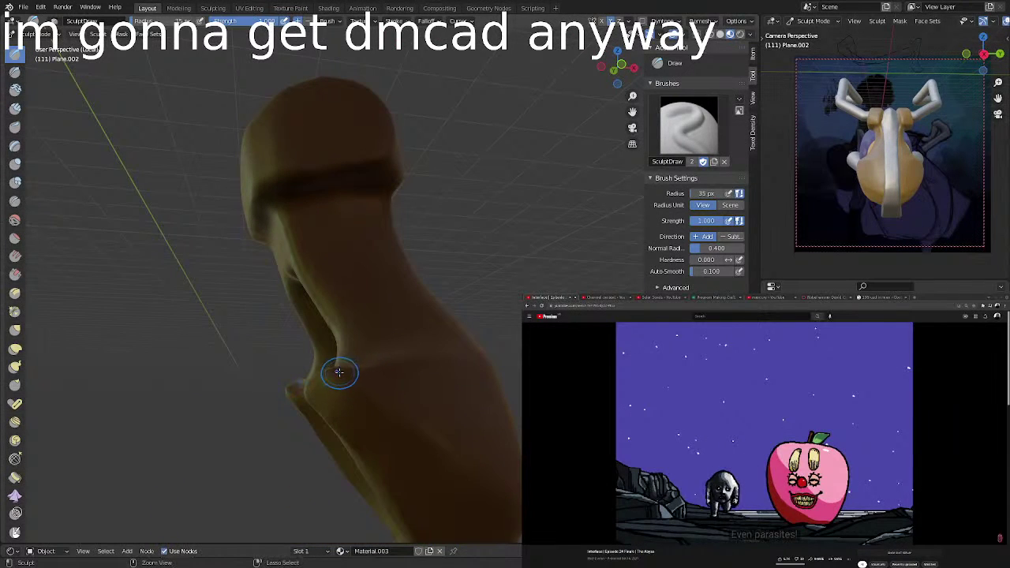
{"action": "mouse_move", "coordinate": [339, 373]}
{"action": "left_mouse_down", "text": "ctrl"}
{"action": "mouse_move", "coordinate": [374, 380]}
{"action": "mouse_move", "coordinate": [363, 382]}
{"action": "mouse_move", "coordinate": [427, 414]}
{"action": "left_mouse_up", "text": "ctrl"}
{"action": "mouse_move", "coordinate": [371, 385]}
{"action": "left_mouse_down", "text": "shift"}
{"action": "mouse_move", "coordinate": [443, 426]}
{"action": "mouse_move", "coordinate": [359, 377]}
{"action": "left_mouse_up", "text": "shift"}
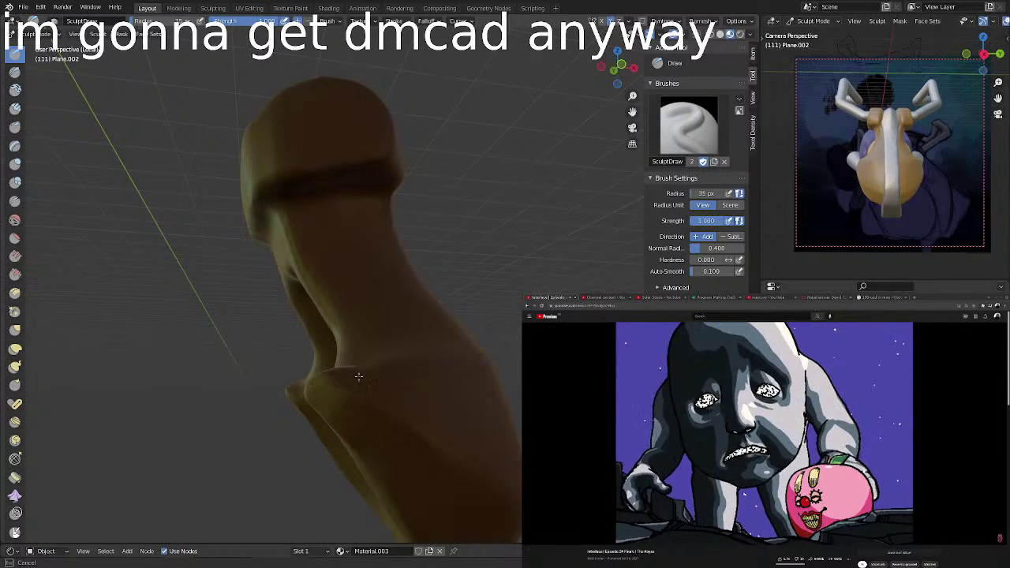
{"action": "middle_click_drag", "start_coordinate": [358, 377], "coordinate": [424, 348]}
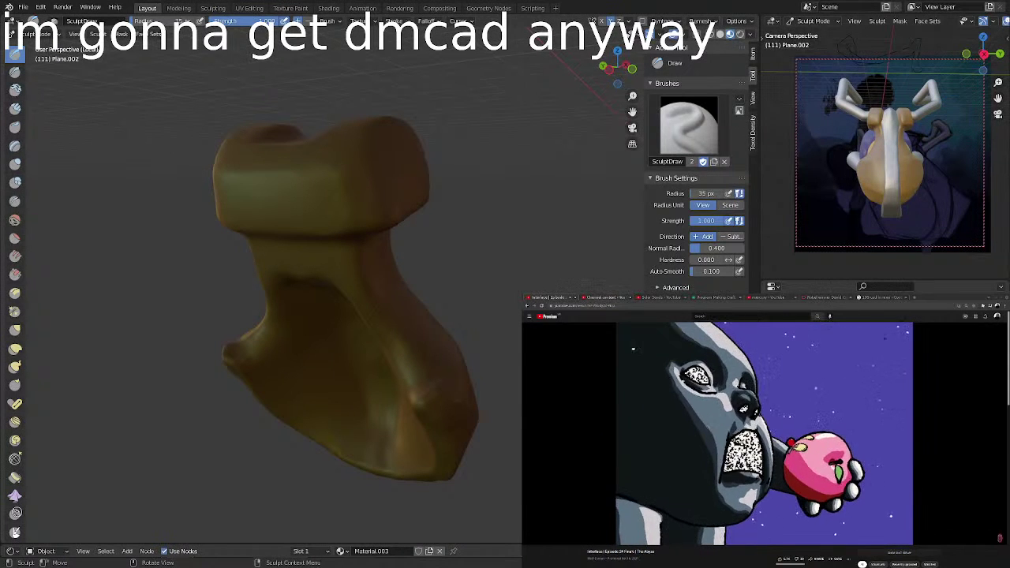
Switch to the browser, move the second tab to the other open window and show the video full screen.
{"action": "right_click", "coordinate": [599, 298]}
{"action": "mouse_move", "coordinate": [671, 318]}
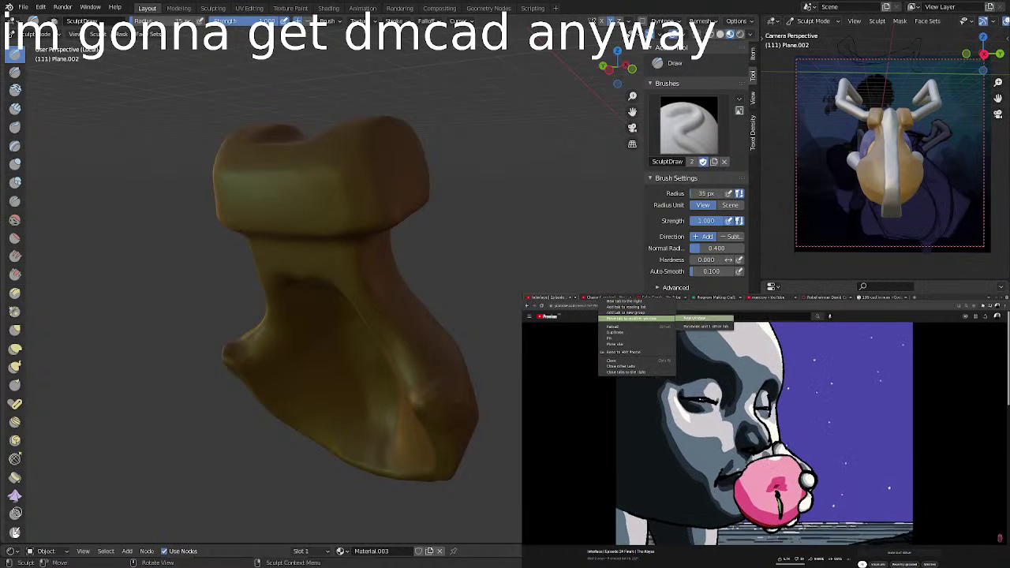
{"action": "left_click", "coordinate": [705, 326]}
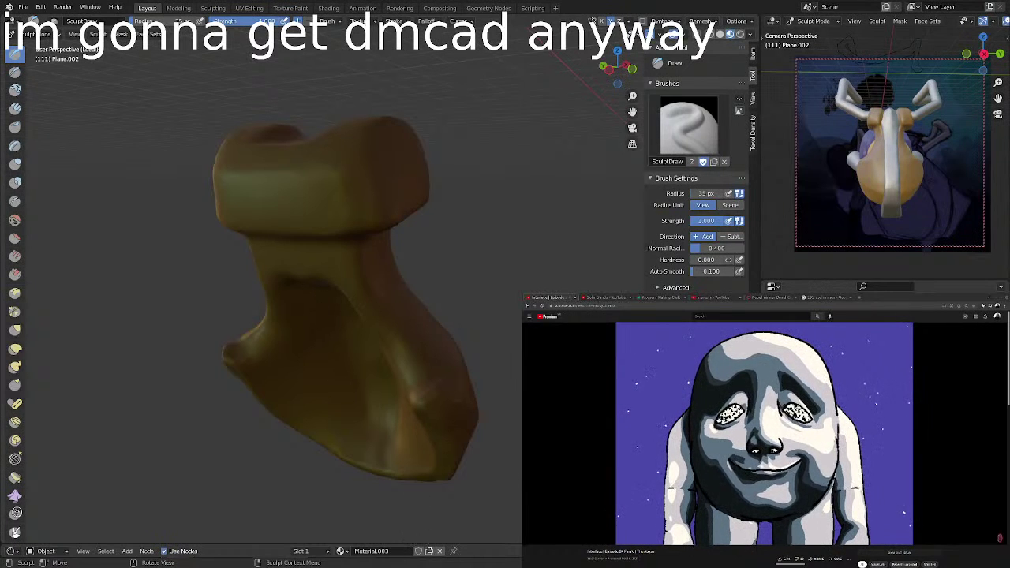
{"action": "left_click", "coordinate": [585, 306]}
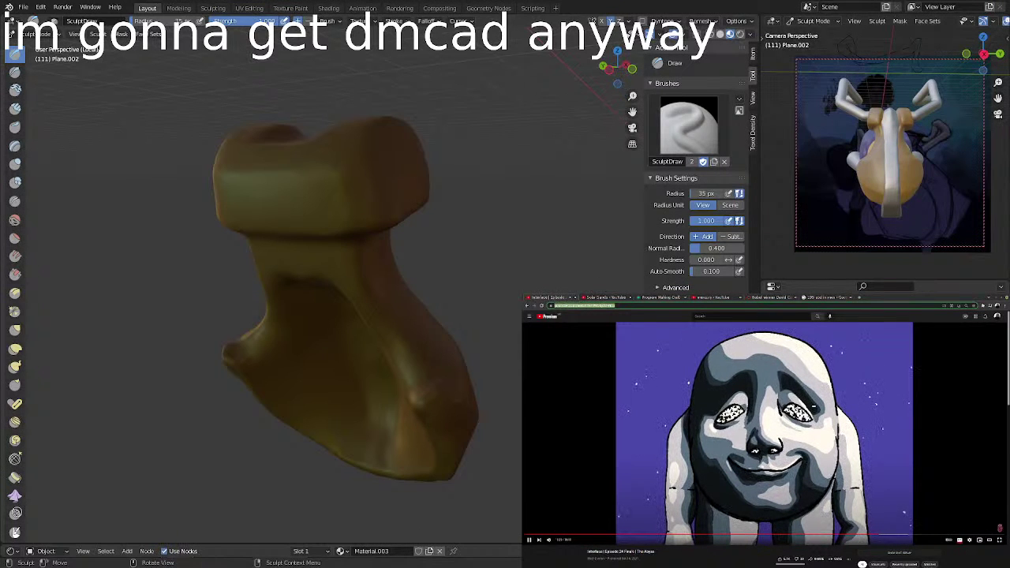
{"action": "key", "text": "f"}
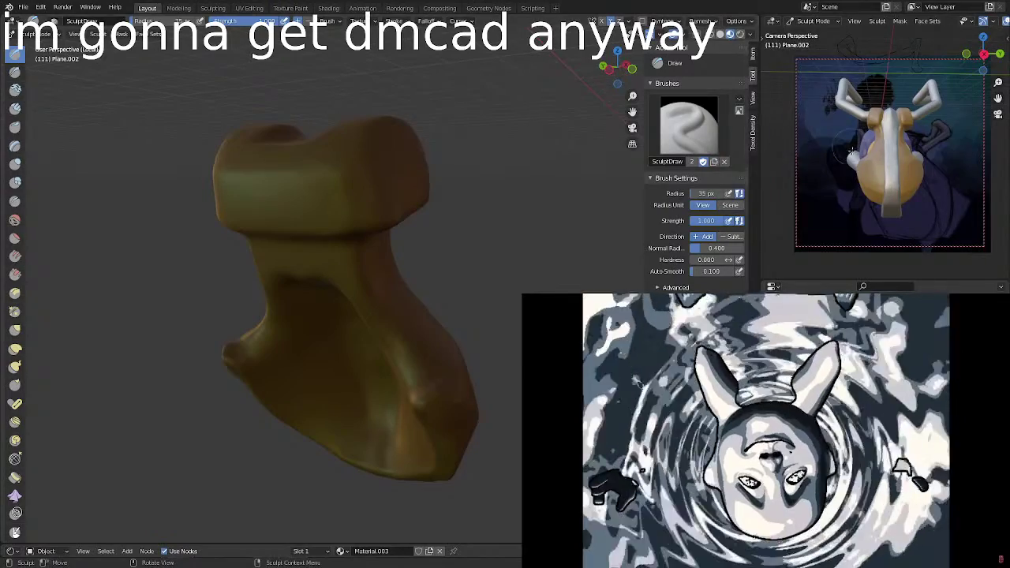
Return to Blender, leave local view and sculpt the outer side of the brown bulge beside the orange body.
{"action": "middle_click_drag", "start_coordinate": [877, 175], "coordinate": [828, 184]}
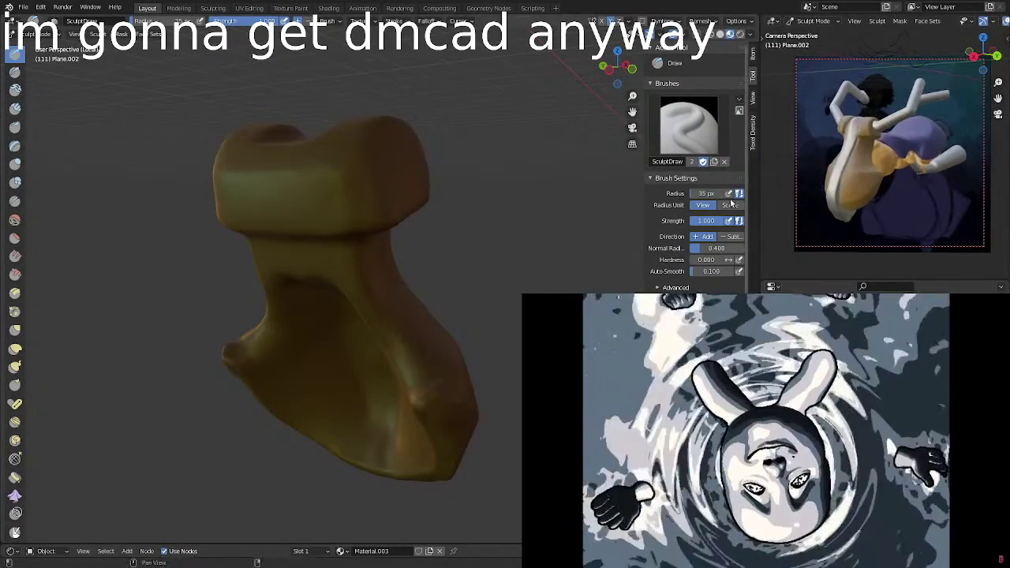
{"action": "mouse_move", "coordinate": [479, 352]}
{"action": "middle_mouse_down"}
{"action": "mouse_move", "coordinate": [379, 315]}
{"action": "mouse_move", "coordinate": [419, 390]}
{"action": "middle_mouse_up"}
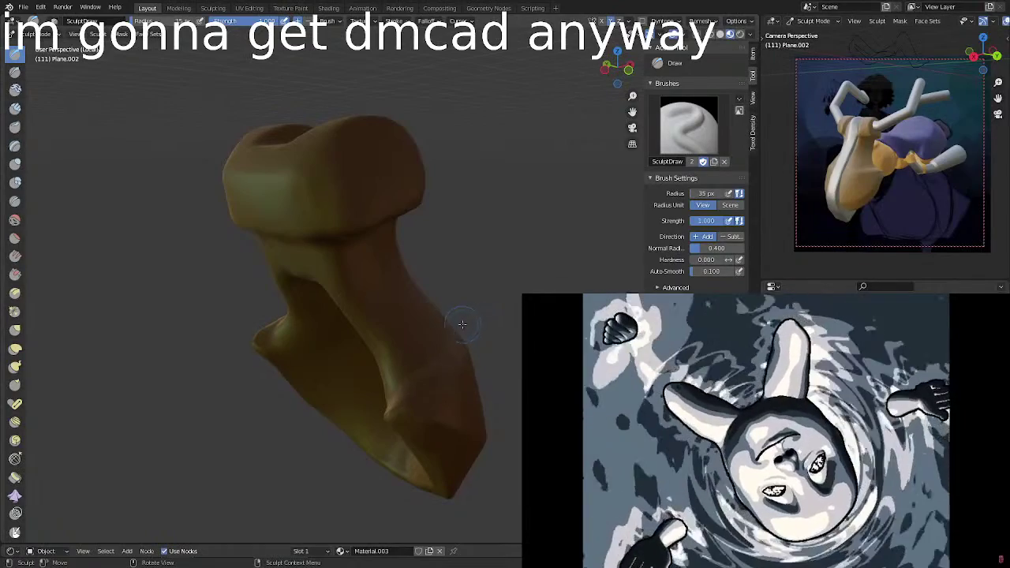
{"action": "key", "text": "KP_Divide"}
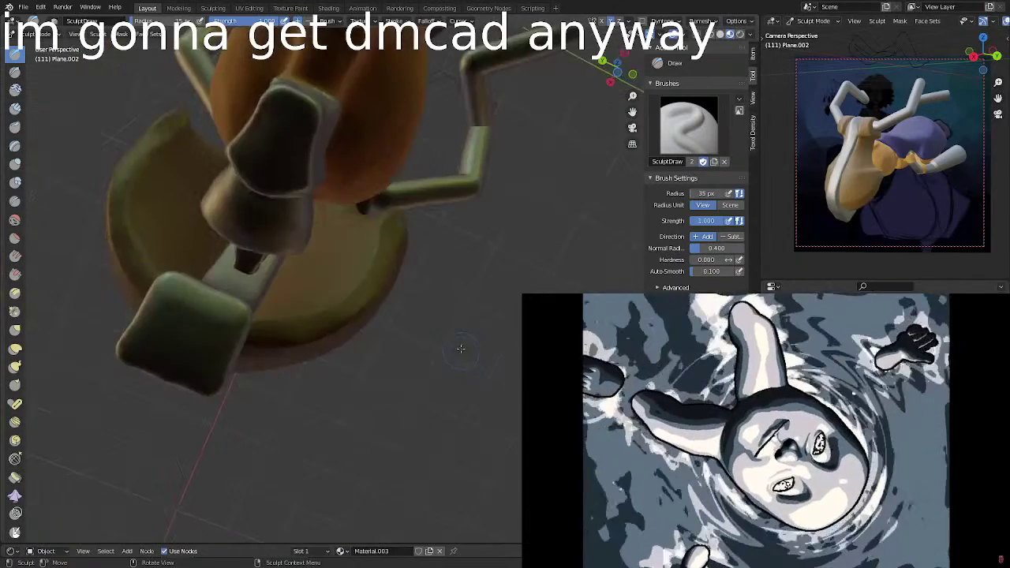
{"action": "mouse_move", "coordinate": [464, 350]}
{"action": "middle_mouse_down"}
{"action": "mouse_move", "coordinate": [438, 336]}
{"action": "mouse_move", "coordinate": [403, 285]}
{"action": "mouse_move", "coordinate": [371, 300]}
{"action": "mouse_move", "coordinate": [406, 337]}
{"action": "mouse_move", "coordinate": [316, 399]}
{"action": "mouse_move", "coordinate": [201, 385]}
{"action": "middle_mouse_up"}
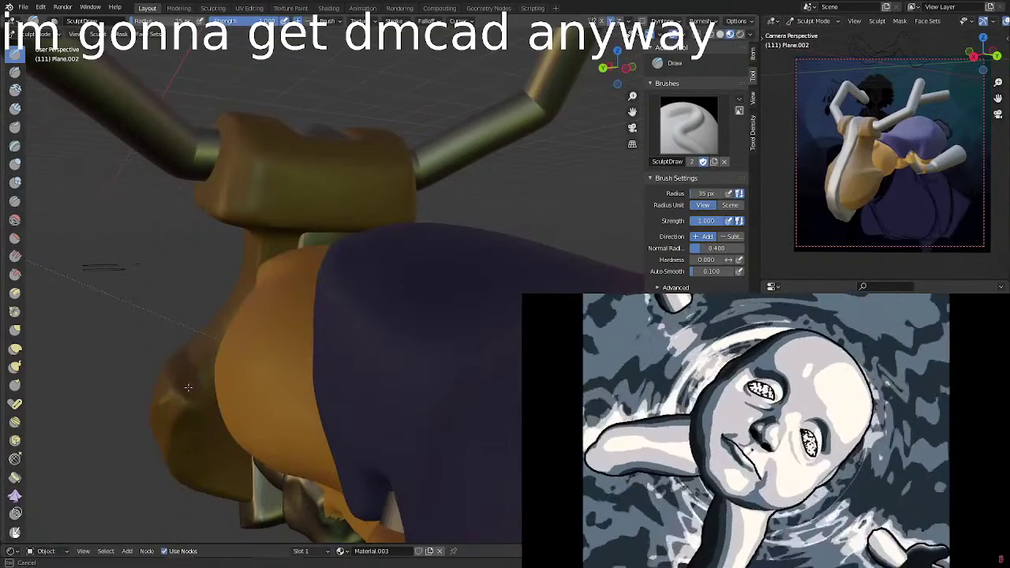
{"action": "mouse_move", "coordinate": [229, 388]}
{"action": "middle_mouse_down"}
{"action": "mouse_move", "coordinate": [332, 382]}
{"action": "mouse_move", "coordinate": [252, 397]}
{"action": "middle_mouse_up"}
{"action": "mouse_move", "coordinate": [195, 400]}
{"action": "left_mouse_down"}
{"action": "mouse_move", "coordinate": [196, 420]}
{"action": "mouse_move", "coordinate": [218, 426]}
{"action": "mouse_move", "coordinate": [254, 386]}
{"action": "left_mouse_up"}
{"action": "mouse_move", "coordinate": [255, 386]}
{"action": "middle_mouse_down"}
{"action": "mouse_move", "coordinate": [471, 298]}
{"action": "mouse_move", "coordinate": [345, 282]}
{"action": "middle_mouse_up"}
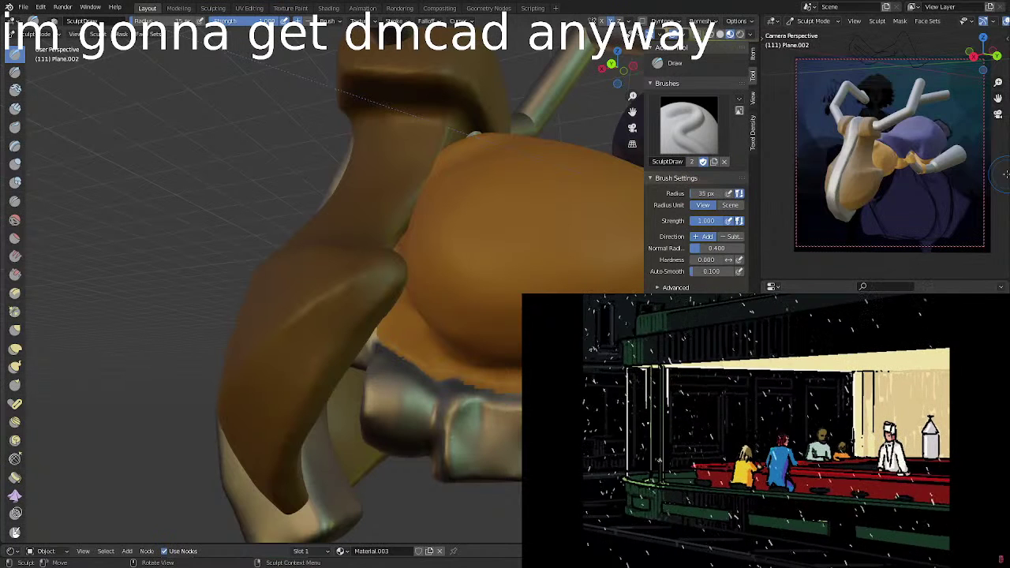
Sculpt the crease across the brown bulge's outer side, just above its pointed rear corner.
{"action": "mouse_move", "coordinate": [473, 199]}
{"action": "middle_mouse_down"}
{"action": "mouse_move", "coordinate": [521, 214]}
{"action": "mouse_move", "coordinate": [534, 250]}
{"action": "mouse_move", "coordinate": [641, 261]}
{"action": "mouse_move", "coordinate": [474, 263]}
{"action": "middle_mouse_up"}
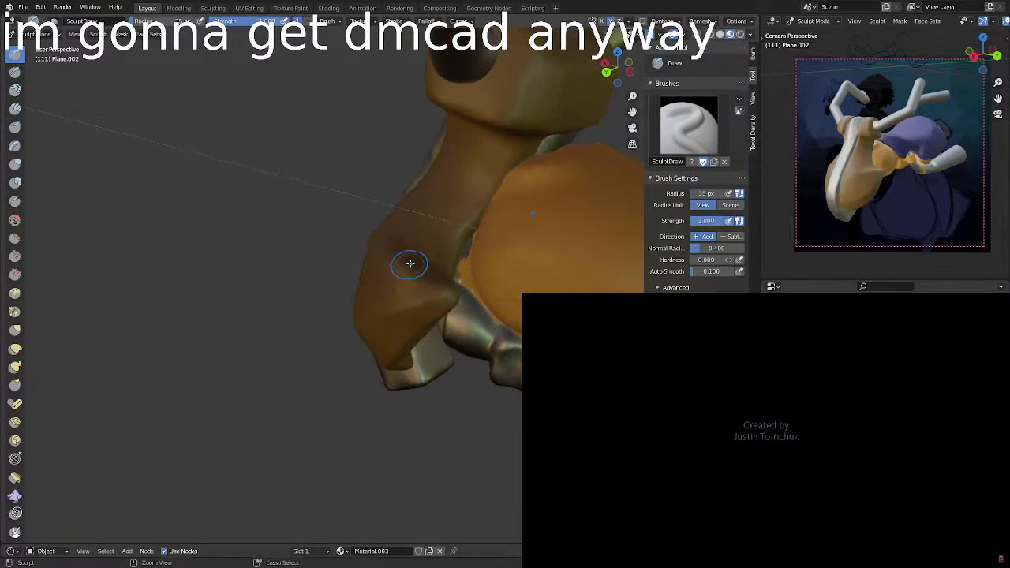
{"action": "middle_click_drag", "start_coordinate": [410, 264], "coordinate": [395, 323], "text": "ctrl"}
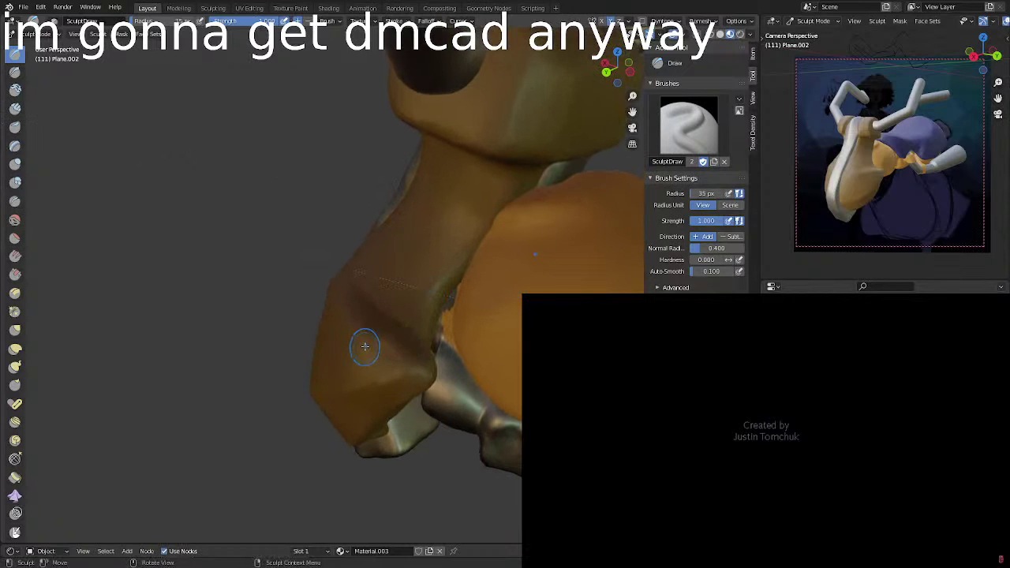
{"action": "mouse_move", "coordinate": [381, 350]}
{"action": "left_mouse_down"}
{"action": "mouse_move", "coordinate": [391, 356]}
{"action": "mouse_move", "coordinate": [373, 358]}
{"action": "mouse_move", "coordinate": [402, 342]}
{"action": "left_mouse_up"}
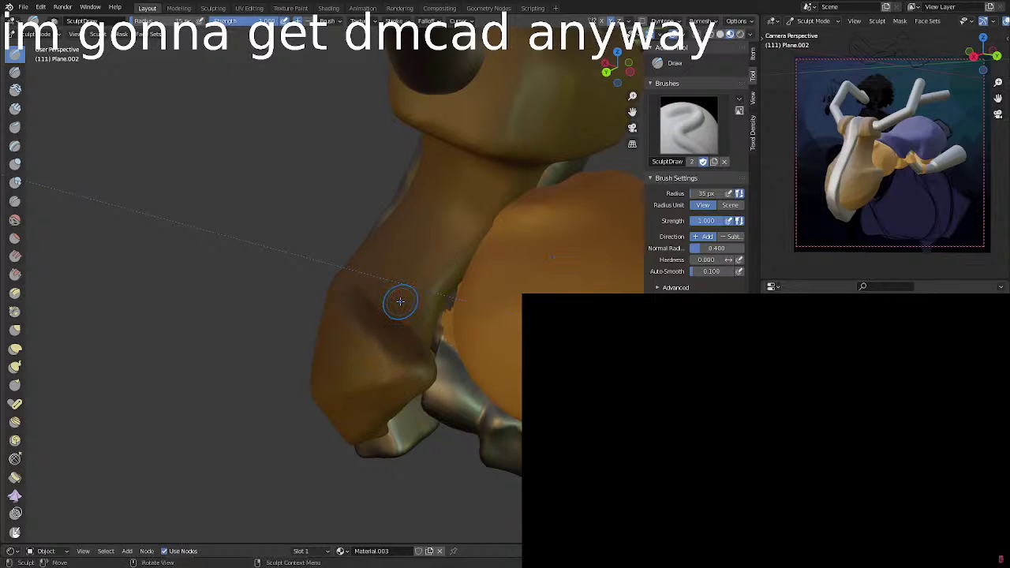
Exit the full-screen video in the browser, open the umami channel's video list and play its first video.
{"action": "key", "text": "Escape"}
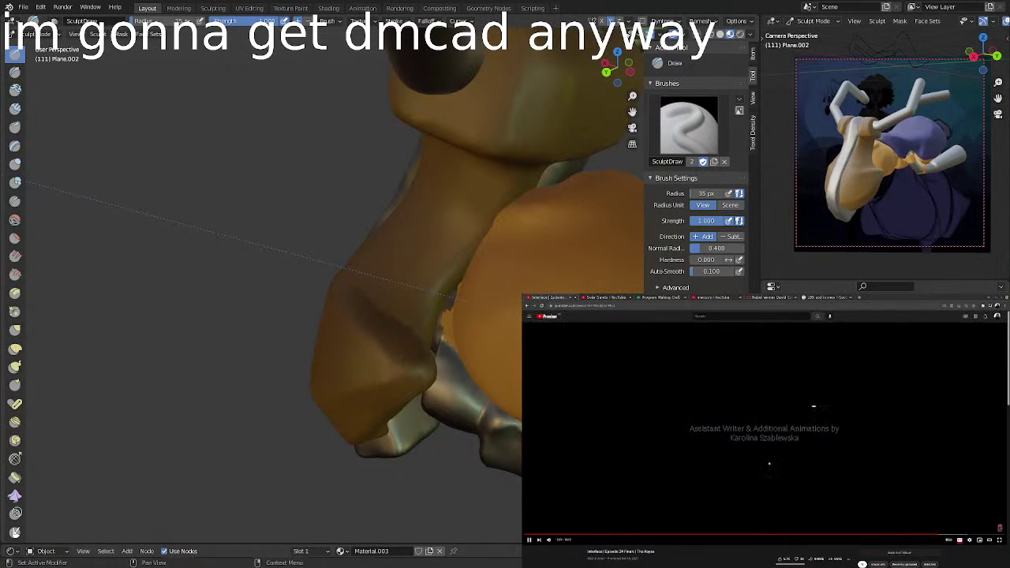
{"action": "scroll", "coordinate": [814, 407], "scroll_direction": "down", "scroll_amount": 1}
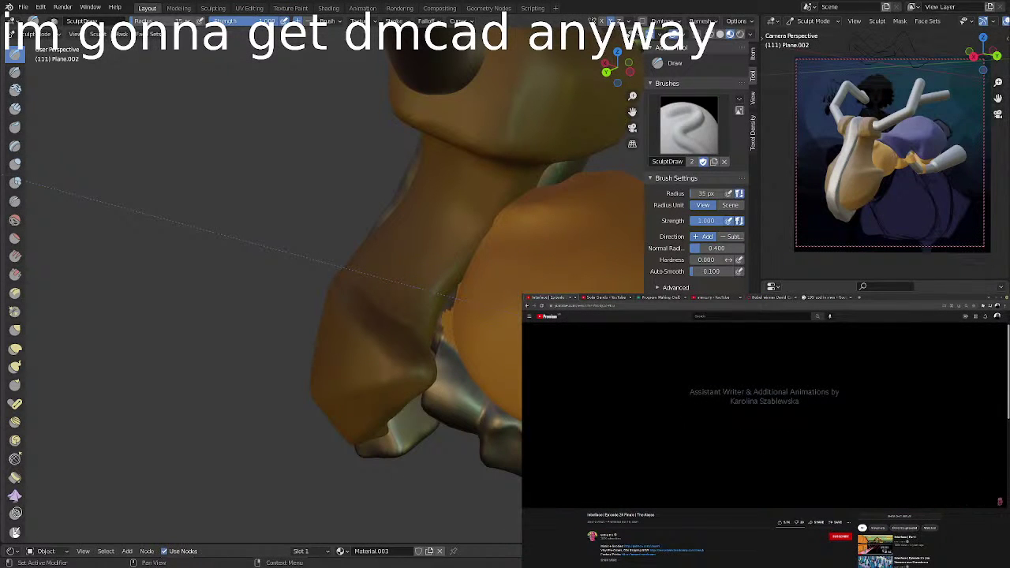
{"action": "left_click", "coordinate": [608, 536]}
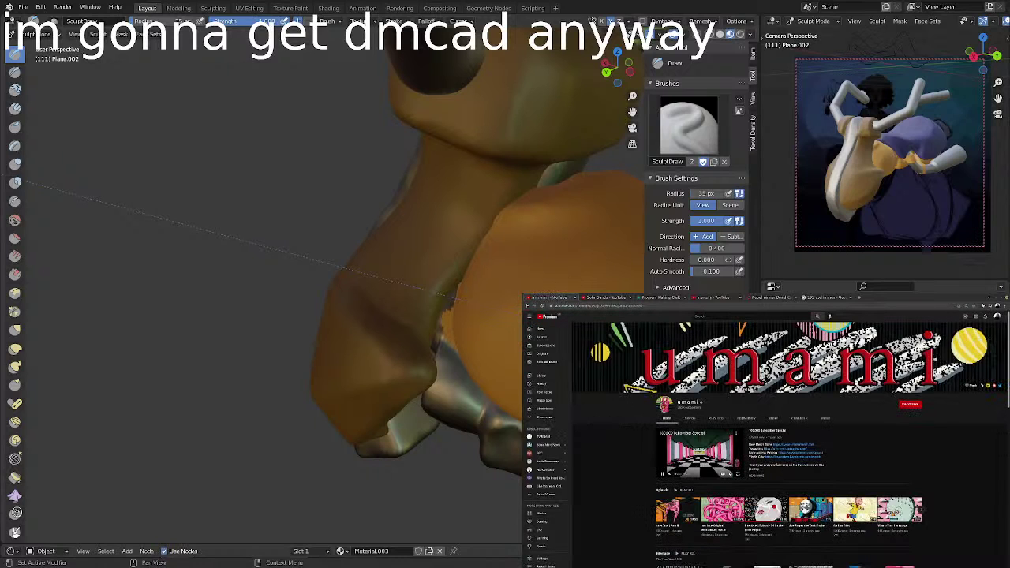
{"action": "left_click", "coordinate": [690, 417]}
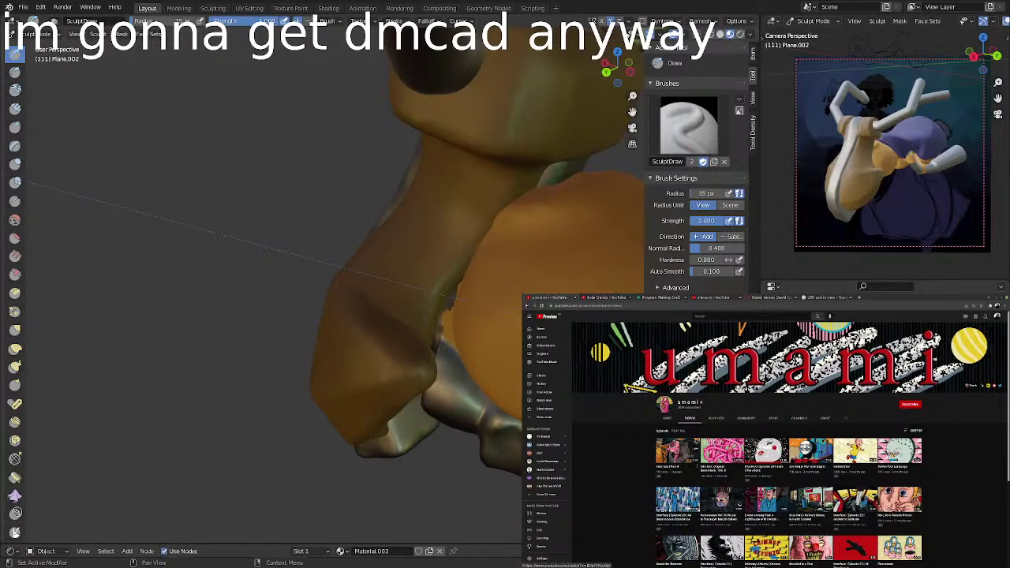
{"action": "left_click", "coordinate": [678, 451]}
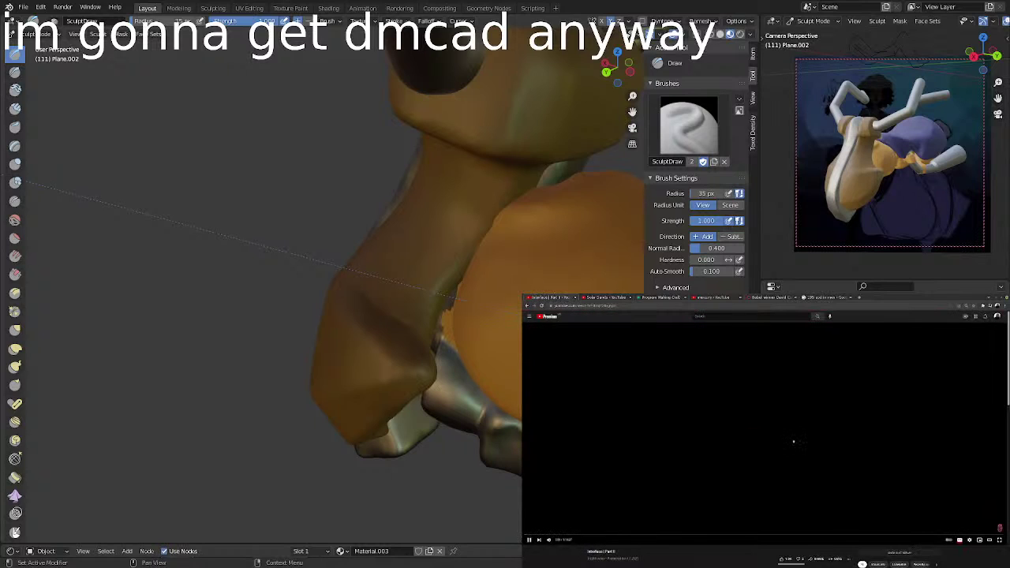
{"action": "key", "text": "alt+Left"}
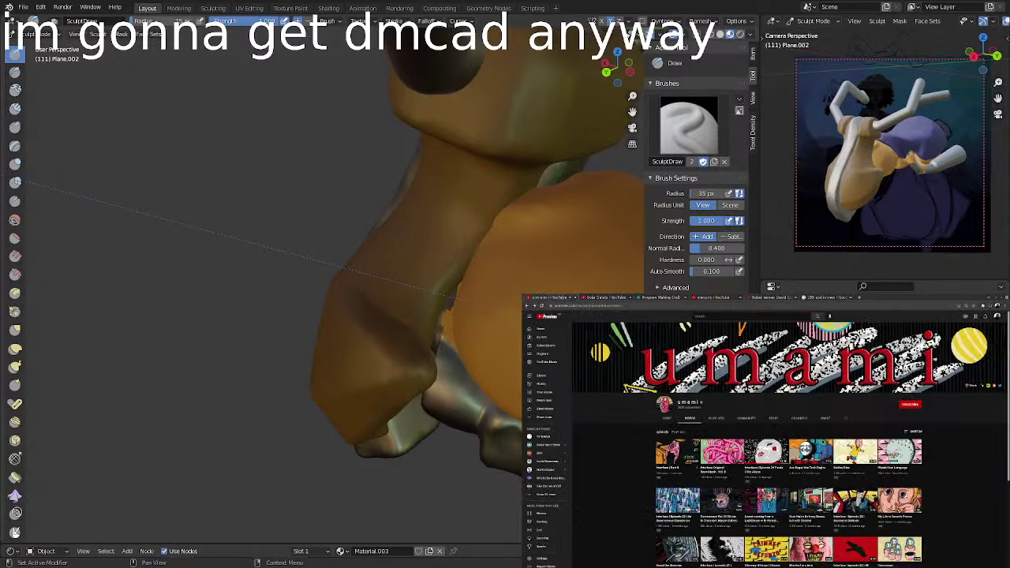
{"action": "left_click", "coordinate": [766, 453]}
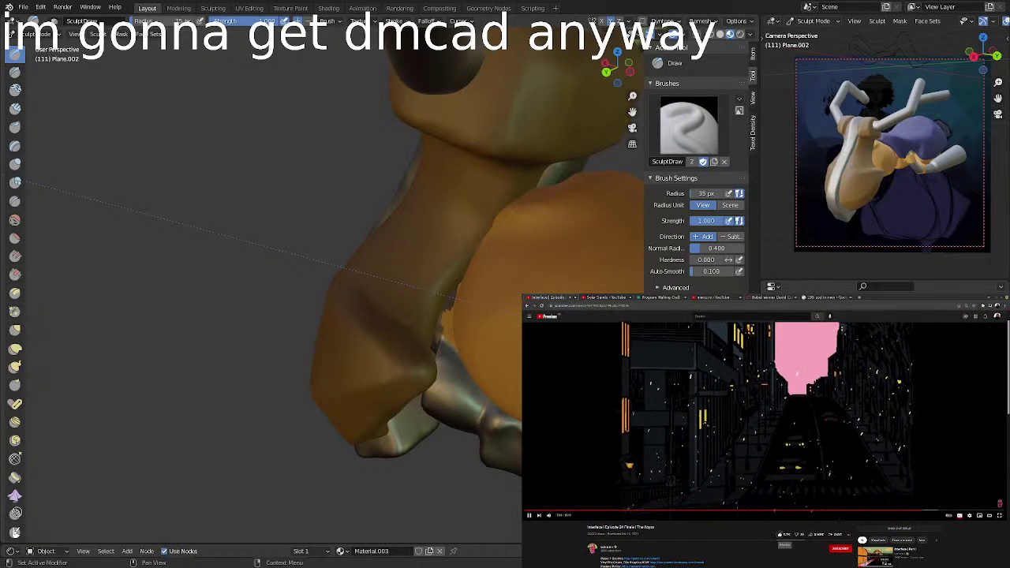
{"action": "key", "text": "alt+Left"}
{"action": "left_click", "coordinate": [679, 454]}
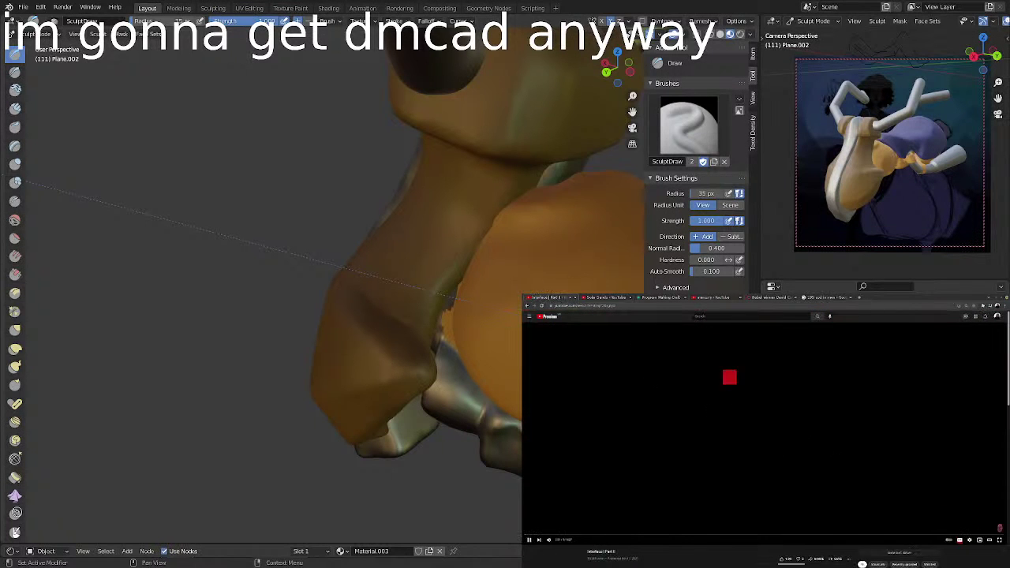
Show the Interface | Part II video full screen.
{"action": "key", "text": "f"}
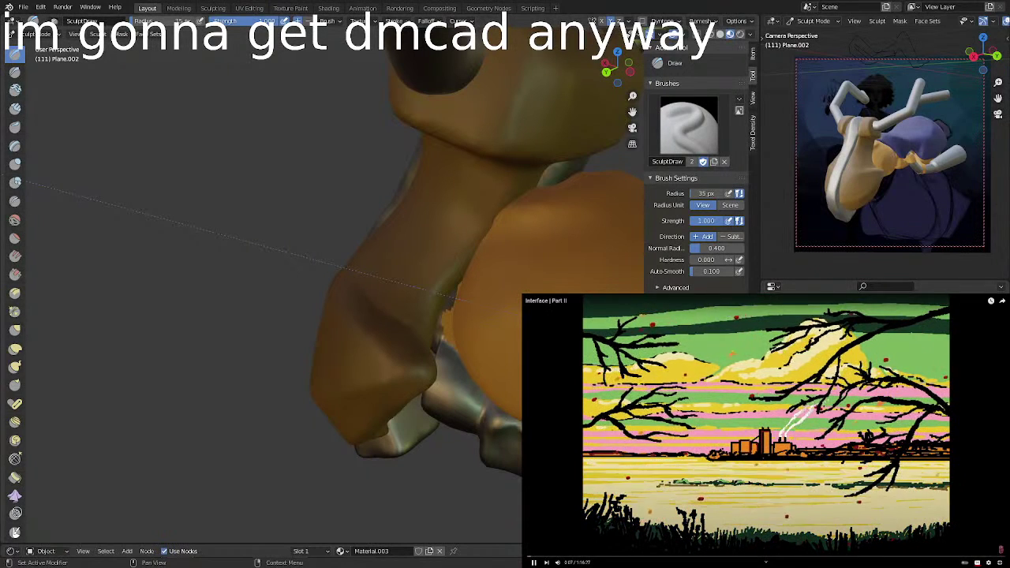
{"action": "key", "text": "Escape"}
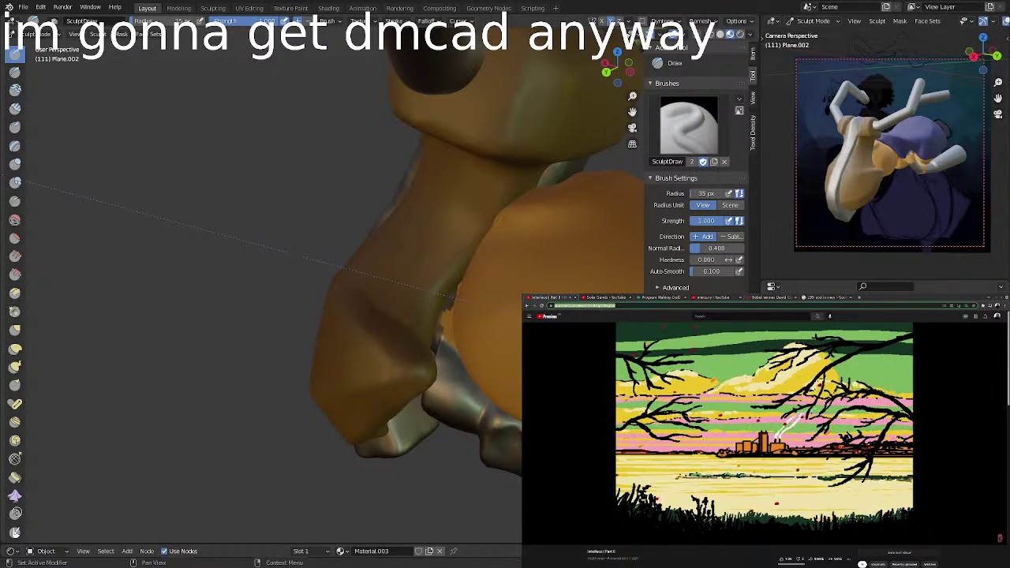
{"action": "double_click", "coordinate": [766, 431]}
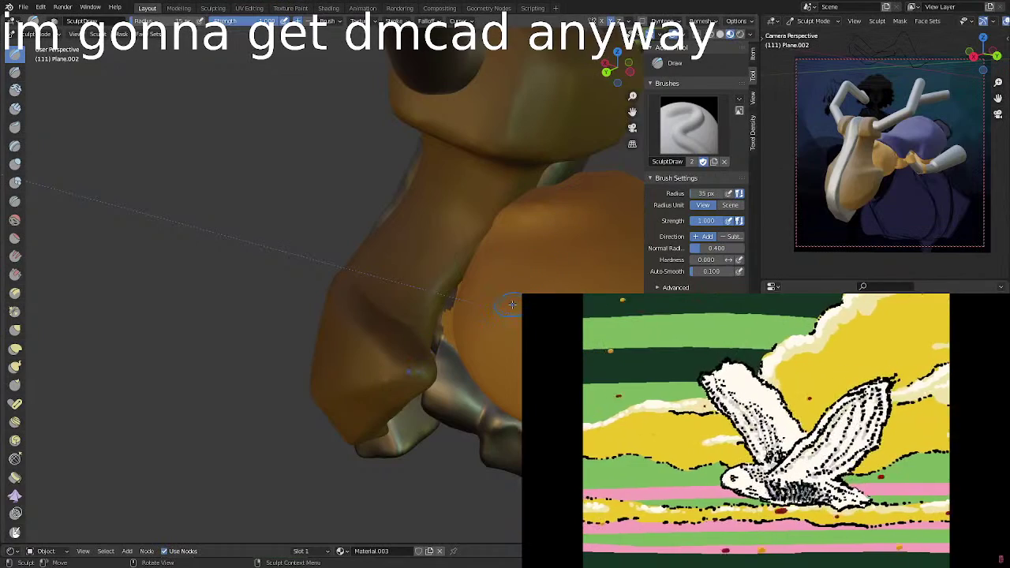
Sculpt the brown bulge's front side beside the grey strip and smooth the crease running across it.
{"action": "middle_click_drag", "start_coordinate": [513, 327], "coordinate": [466, 308]}
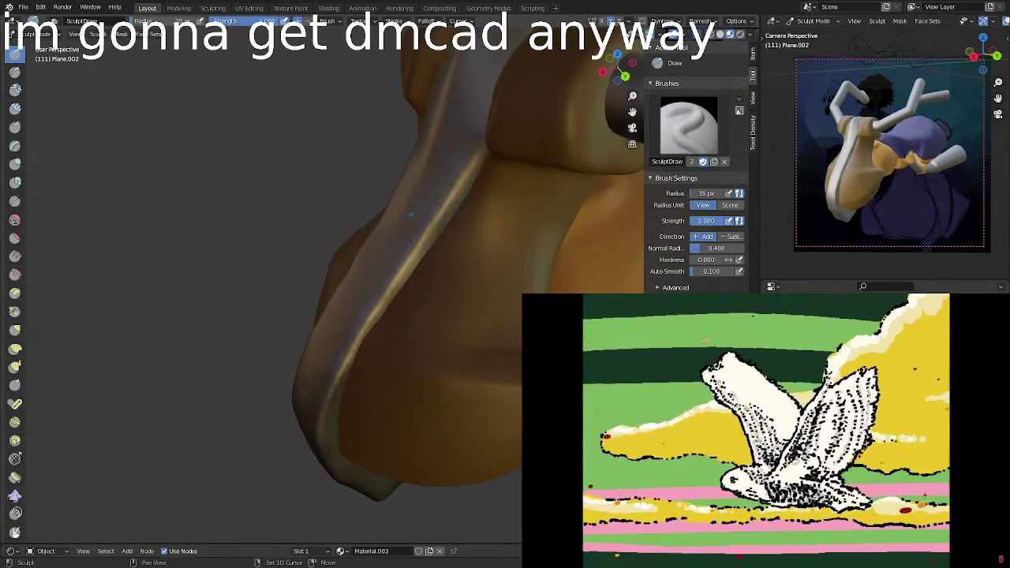
{"action": "mouse_move", "coordinate": [509, 320]}
{"action": "middle_mouse_down"}
{"action": "mouse_move", "coordinate": [552, 300]}
{"action": "mouse_move", "coordinate": [505, 354]}
{"action": "middle_mouse_up"}
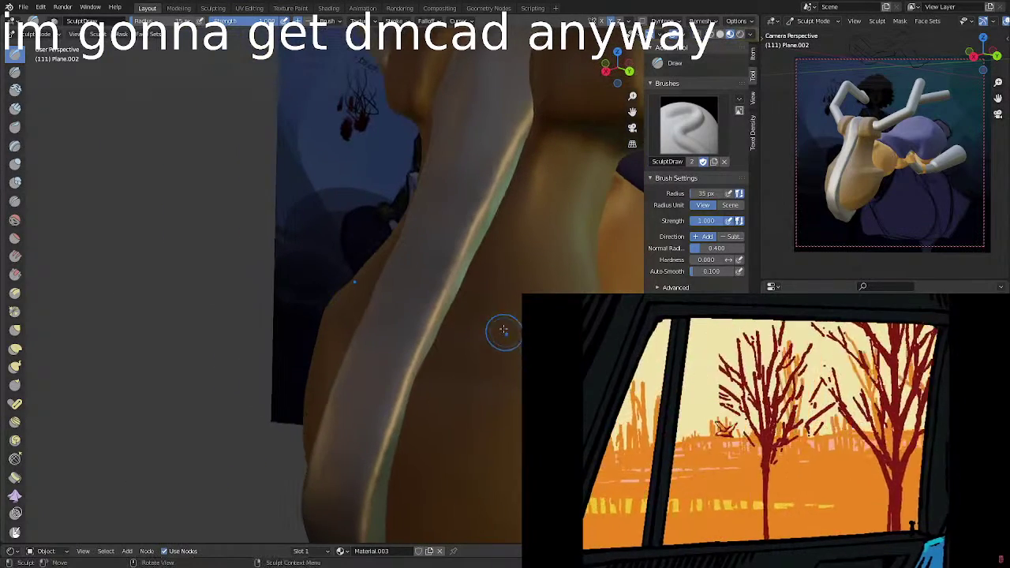
{"action": "mouse_move", "coordinate": [502, 241]}
{"action": "left_mouse_down"}
{"action": "mouse_move", "coordinate": [445, 367]}
{"action": "mouse_move", "coordinate": [499, 222]}
{"action": "mouse_move", "coordinate": [430, 369]}
{"action": "mouse_move", "coordinate": [438, 387]}
{"action": "left_mouse_up"}
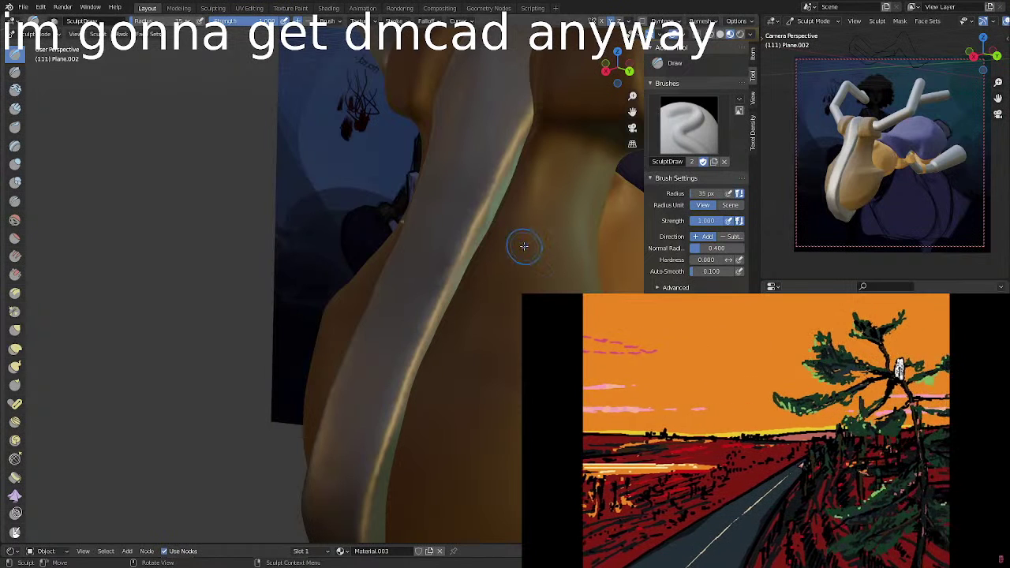
{"action": "middle_click_drag", "start_coordinate": [571, 266], "coordinate": [544, 260]}
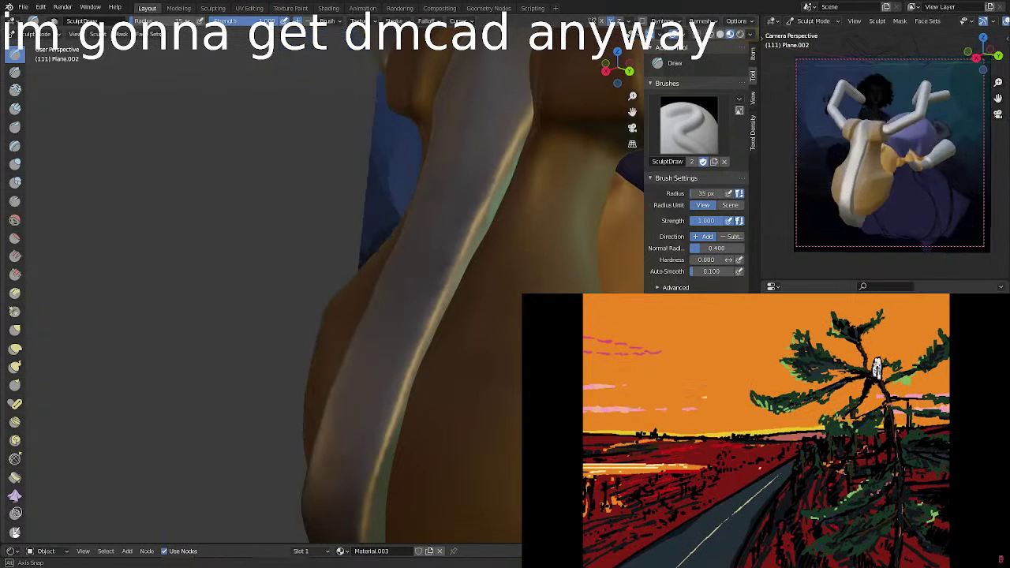
{"action": "mouse_move", "coordinate": [816, 183]}
{"action": "middle_mouse_down"}
{"action": "mouse_move", "coordinate": [874, 179]}
{"action": "mouse_move", "coordinate": [799, 187]}
{"action": "mouse_move", "coordinate": [811, 184]}
{"action": "middle_mouse_up"}
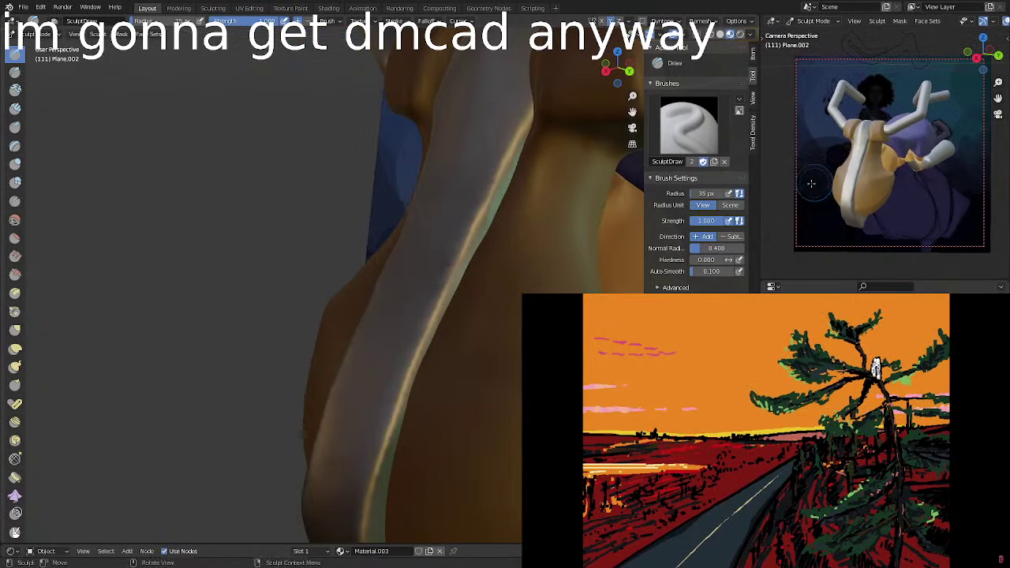
{"action": "middle_click_drag", "start_coordinate": [583, 347], "coordinate": [494, 359]}
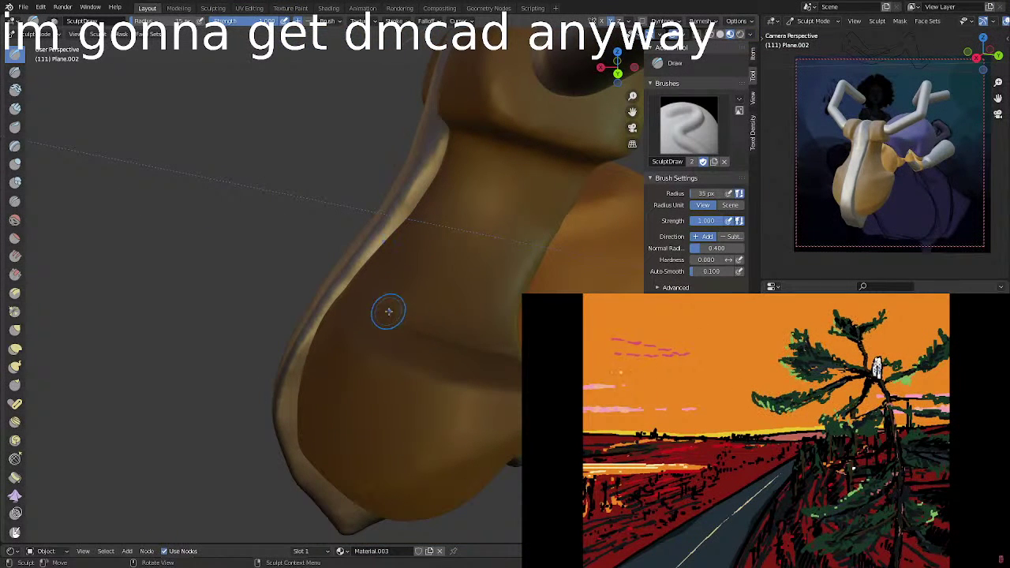
{"action": "left_click_drag", "start_coordinate": [391, 314], "coordinate": [497, 341]}
{"action": "mouse_move", "coordinate": [498, 305]}
{"action": "left_mouse_down", "text": "shift"}
{"action": "mouse_move", "coordinate": [498, 335]}
{"action": "mouse_move", "coordinate": [481, 322]}
{"action": "mouse_move", "coordinate": [475, 293]}
{"action": "mouse_move", "coordinate": [459, 342]}
{"action": "left_mouse_up", "text": "shift"}
{"action": "mouse_move", "coordinate": [459, 343]}
{"action": "left_mouse_down", "text": "shift"}
{"action": "mouse_move", "coordinate": [453, 295]}
{"action": "mouse_move", "coordinate": [442, 341]}
{"action": "left_mouse_up", "text": "shift"}
{"action": "mouse_move", "coordinate": [442, 341]}
{"action": "left_mouse_down", "text": "shift"}
{"action": "mouse_move", "coordinate": [421, 328]}
{"action": "mouse_move", "coordinate": [411, 348]}
{"action": "left_mouse_up", "text": "shift"}
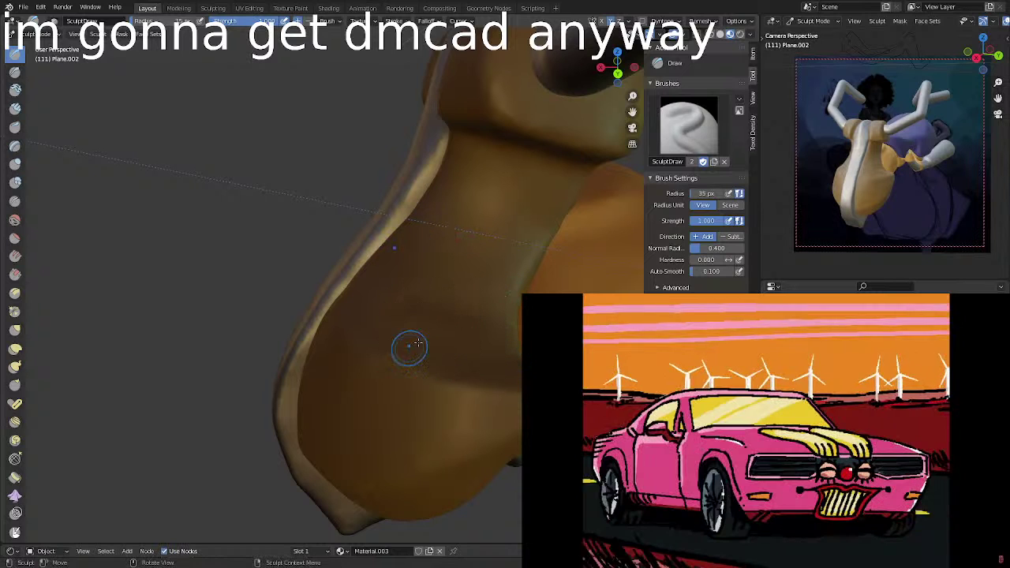
Isolate the brown piece and the grey strip in local view, and resume sculpting on the brown piece alone.
{"action": "mouse_move", "coordinate": [418, 344]}
{"action": "middle_mouse_down"}
{"action": "mouse_move", "coordinate": [519, 267]}
{"action": "mouse_move", "coordinate": [490, 232]}
{"action": "middle_mouse_up"}
{"action": "key", "text": "Tab"}
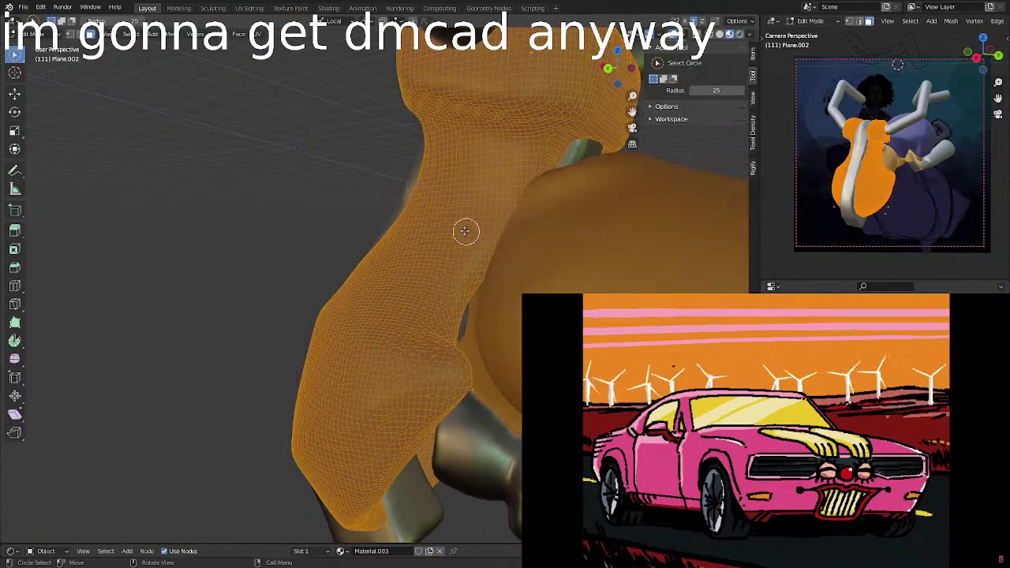
{"action": "key", "text": "ctrl+Tab"}
{"action": "middle_click_drag", "start_coordinate": [391, 260], "coordinate": [474, 309]}
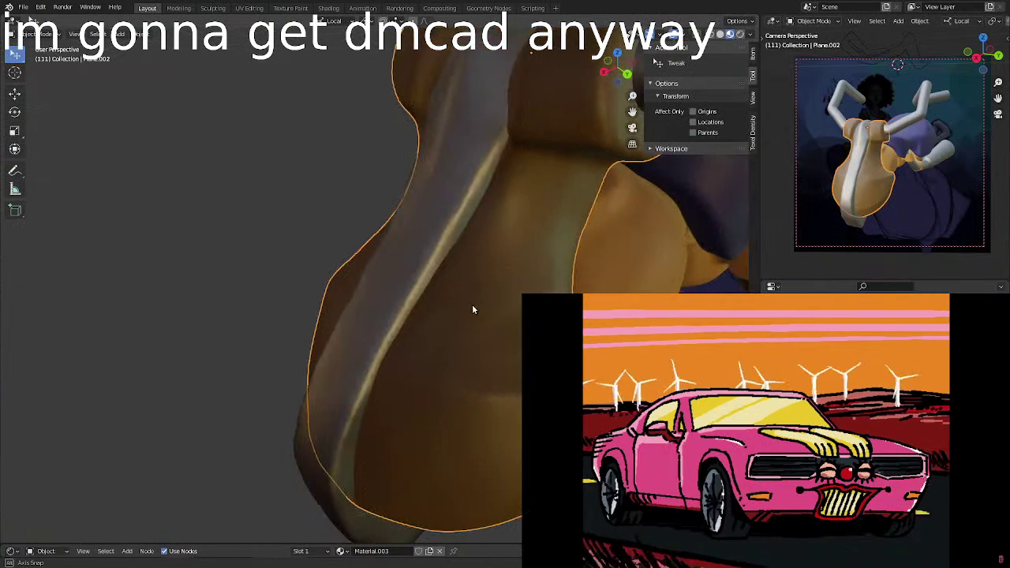
{"action": "left_click", "coordinate": [372, 311]}
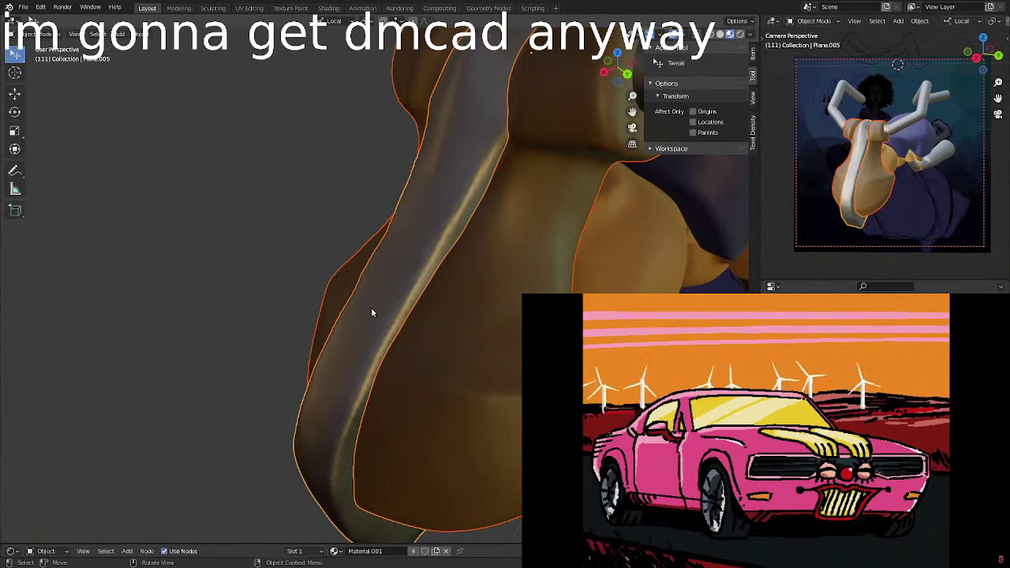
{"action": "key", "text": "KP_Divide"}
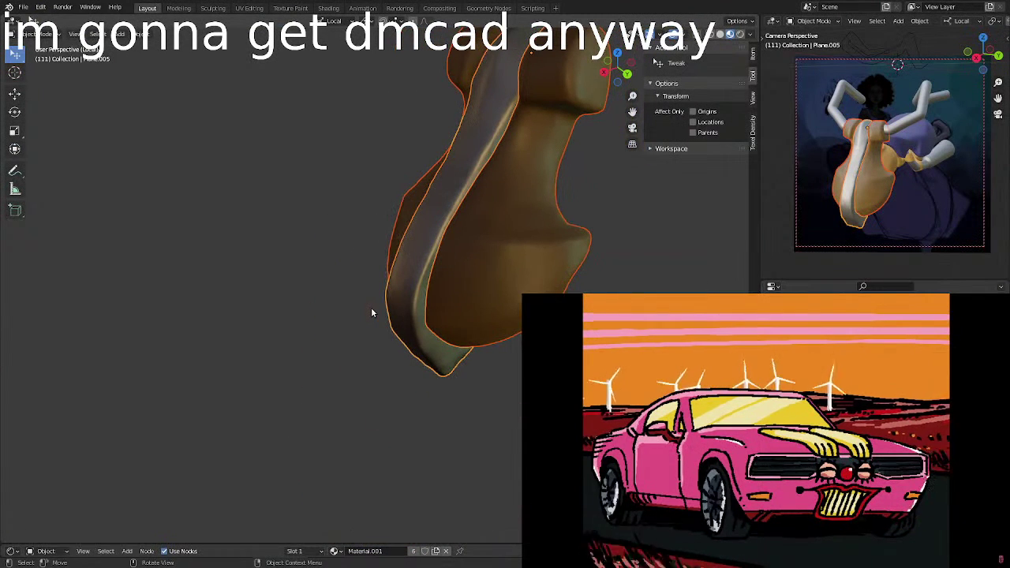
{"action": "left_click", "coordinate": [501, 276]}
{"action": "key", "text": "ctrl+Tab"}
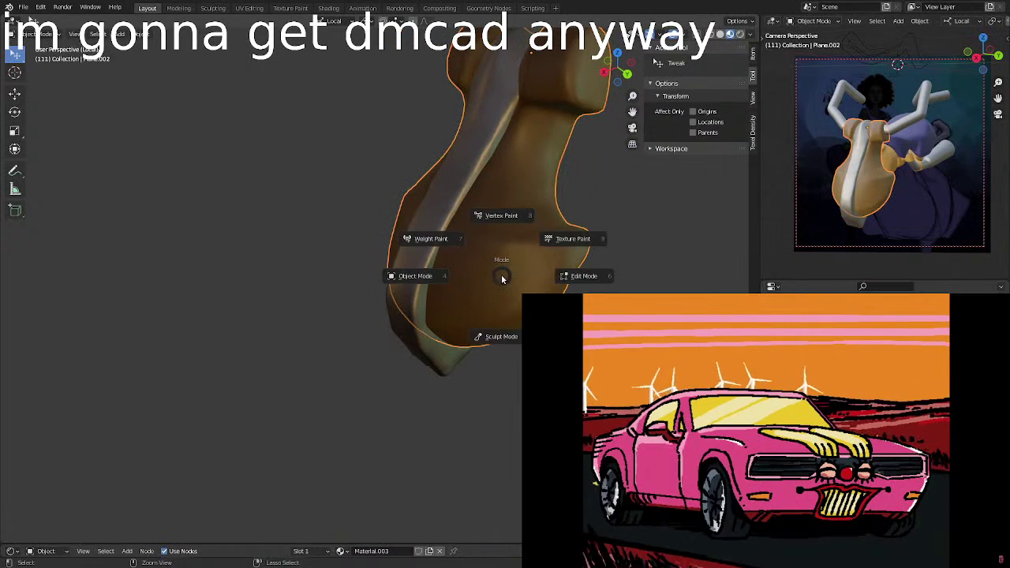
{"action": "left_click", "coordinate": [497, 337]}
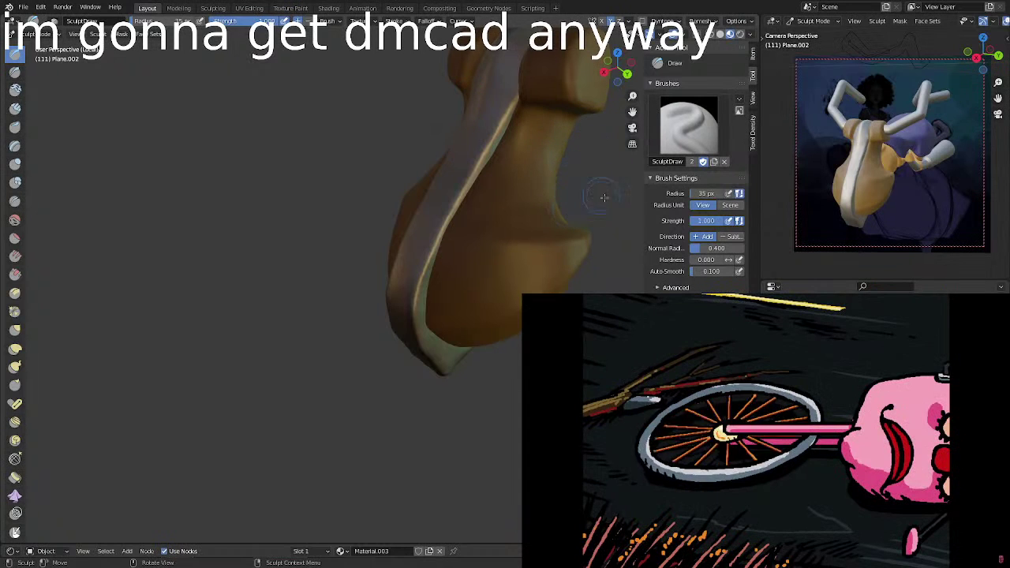
Sculpt and smooth the rear of the brown neck beside the grey strip, from below the head block down towards the bulge.
{"action": "mouse_move", "coordinate": [604, 198]}
{"action": "middle_mouse_down"}
{"action": "mouse_move", "coordinate": [452, 241]}
{"action": "mouse_move", "coordinate": [494, 181]}
{"action": "mouse_move", "coordinate": [540, 181]}
{"action": "mouse_move", "coordinate": [467, 155]}
{"action": "middle_mouse_up"}
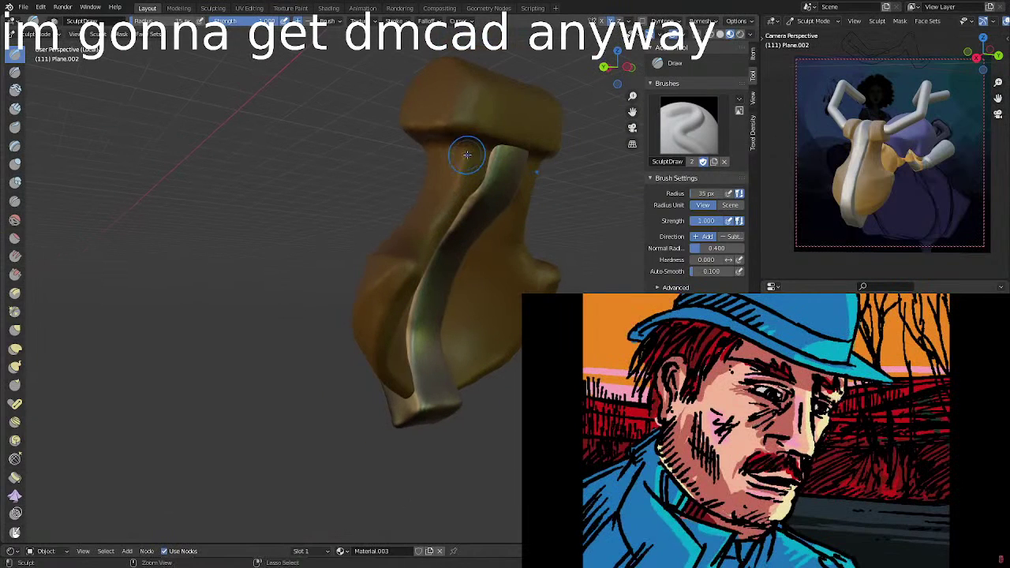
{"action": "mouse_move", "coordinate": [469, 156]}
{"action": "left_mouse_down"}
{"action": "mouse_move", "coordinate": [515, 162]}
{"action": "mouse_move", "coordinate": [451, 216]}
{"action": "mouse_move", "coordinate": [474, 173]}
{"action": "left_mouse_up"}
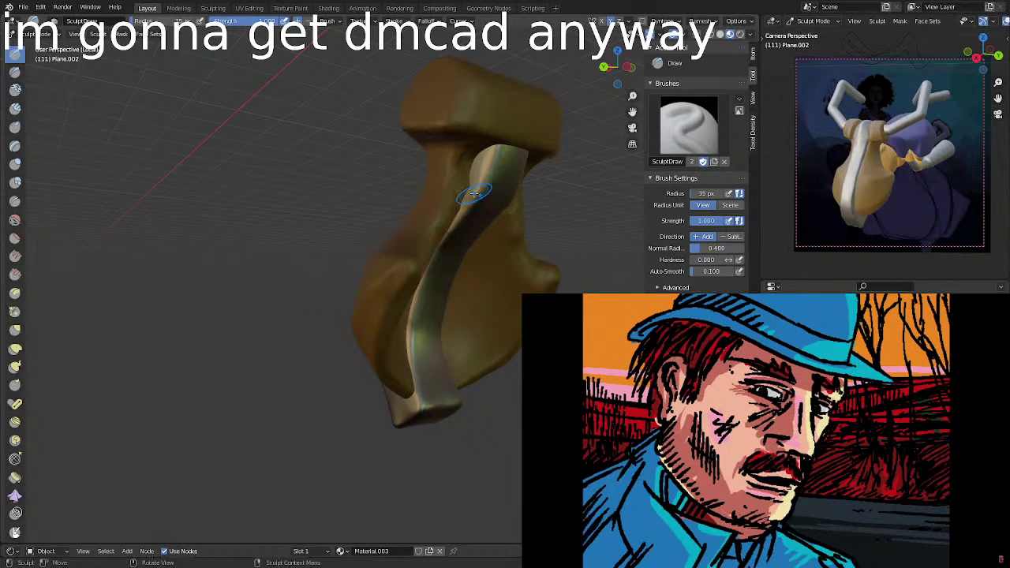
{"action": "middle_click_drag", "start_coordinate": [474, 194], "coordinate": [477, 168]}
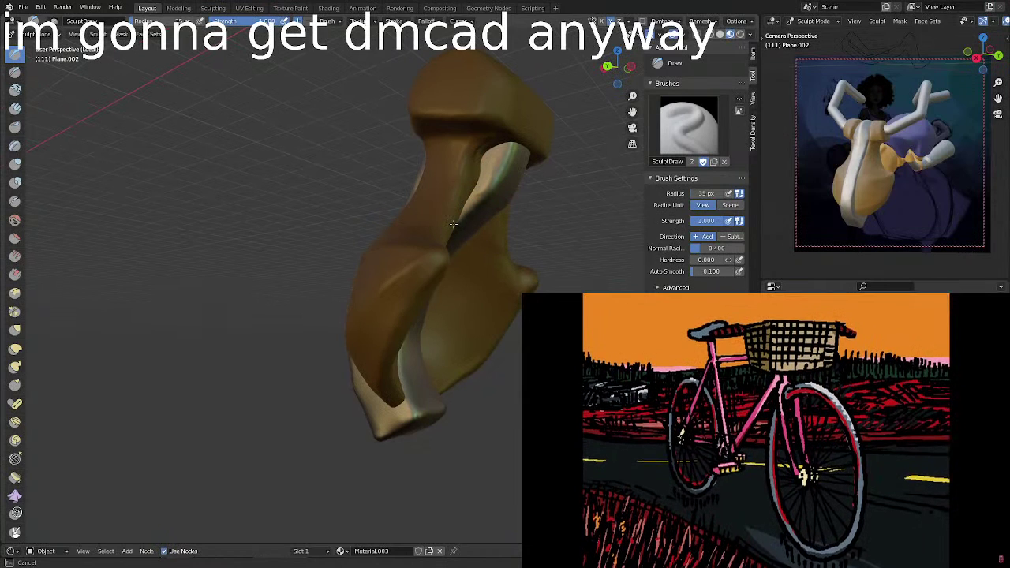
{"action": "middle_click_drag", "start_coordinate": [472, 168], "coordinate": [446, 169]}
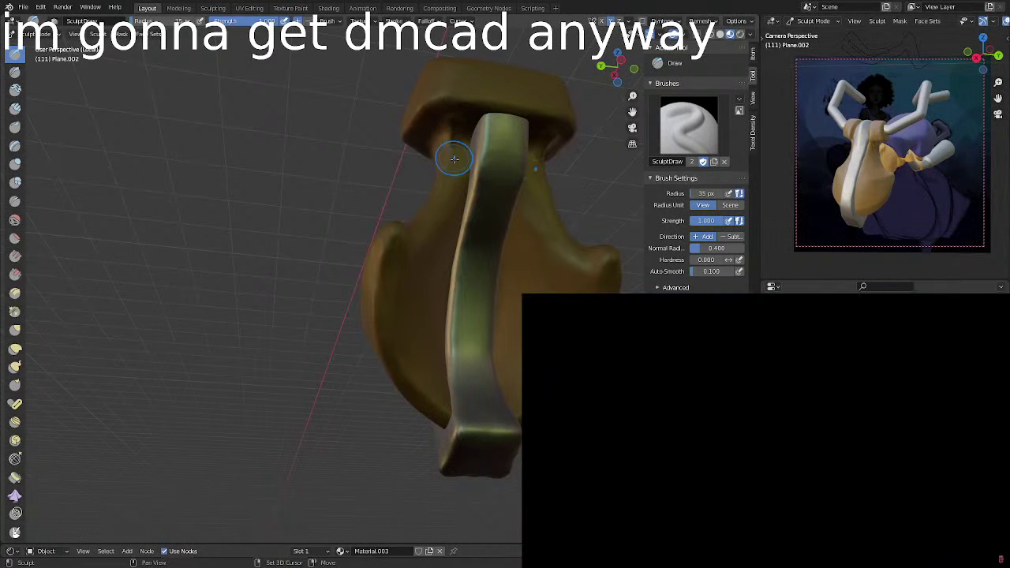
{"action": "mouse_move", "coordinate": [454, 138]}
{"action": "left_mouse_down", "text": "shift"}
{"action": "mouse_move", "coordinate": [486, 145]}
{"action": "mouse_move", "coordinate": [465, 149]}
{"action": "left_mouse_up", "text": "shift"}
{"action": "left_click_drag", "start_coordinate": [465, 148], "coordinate": [429, 228], "text": "shift"}
{"action": "left_click_drag", "start_coordinate": [451, 174], "coordinate": [437, 238], "text": "shift"}
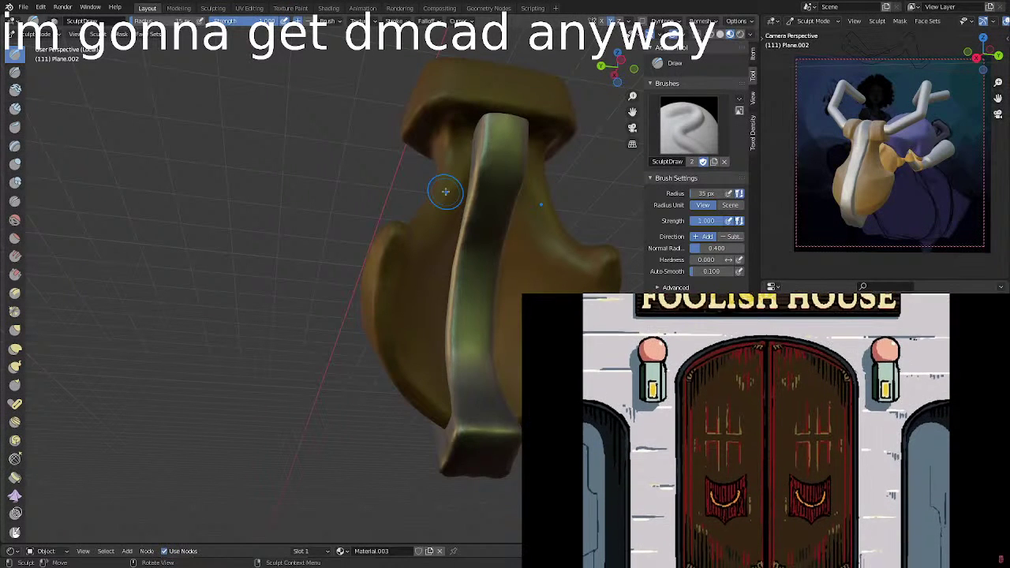
Smooth the uneven spot at the top of the neck's inner edge, where it meets the head block's underside.
{"action": "middle_click_drag", "start_coordinate": [544, 199], "coordinate": [538, 192]}
{"action": "middle_click_drag", "start_coordinate": [615, 225], "coordinate": [469, 168]}
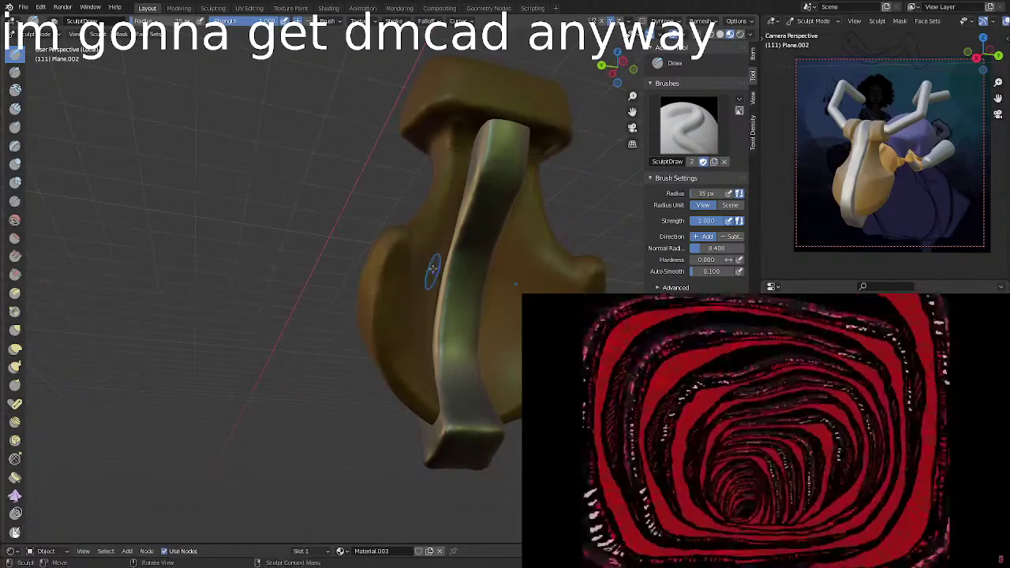
{"action": "middle_click_drag", "start_coordinate": [445, 218], "coordinate": [482, 137]}
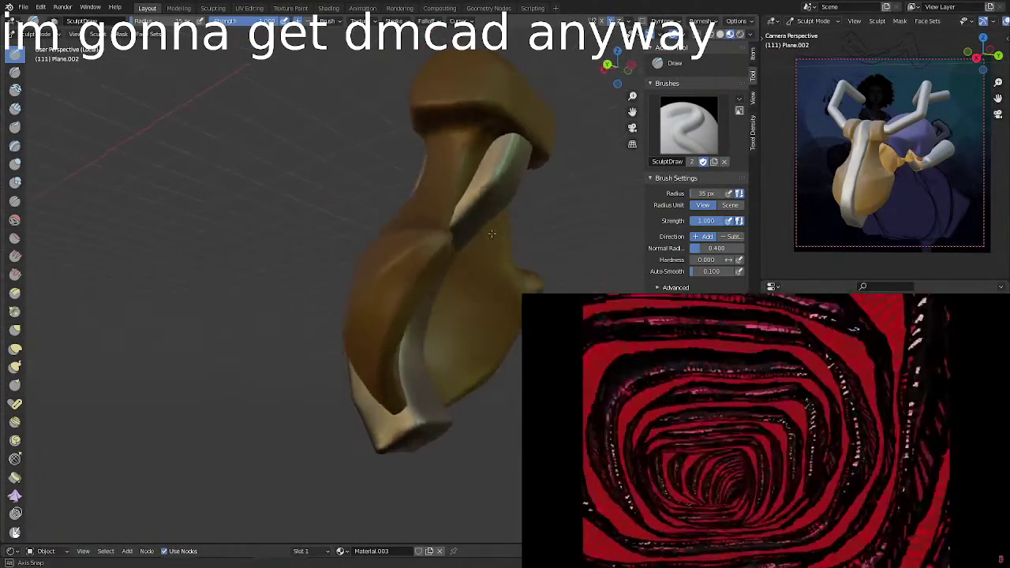
{"action": "scroll", "coordinate": [483, 137], "scroll_direction": "up", "scroll_amount": 3}
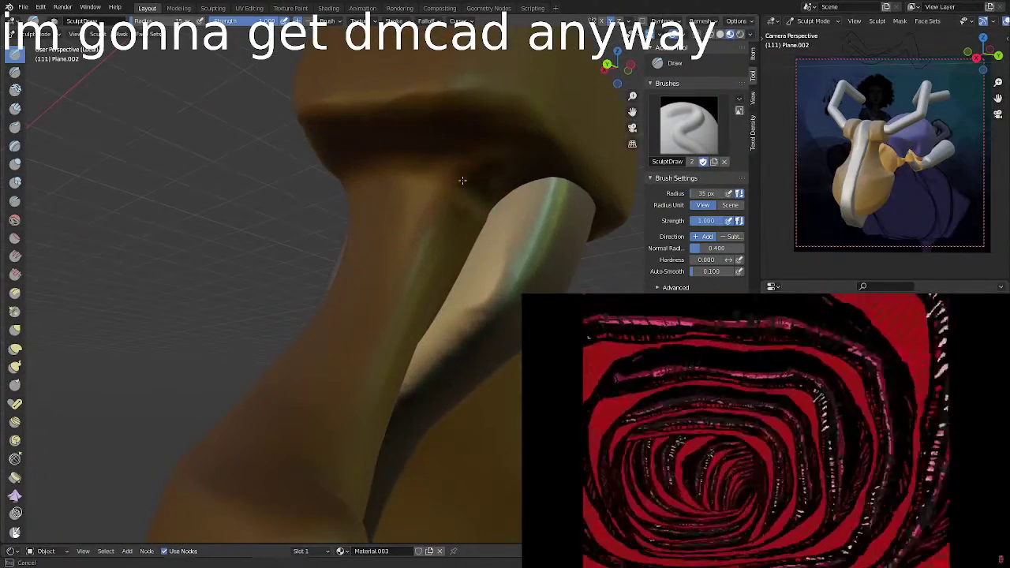
{"action": "mouse_move", "coordinate": [462, 181]}
{"action": "middle_mouse_down"}
{"action": "mouse_move", "coordinate": [491, 143]}
{"action": "mouse_move", "coordinate": [477, 159]}
{"action": "middle_mouse_up"}
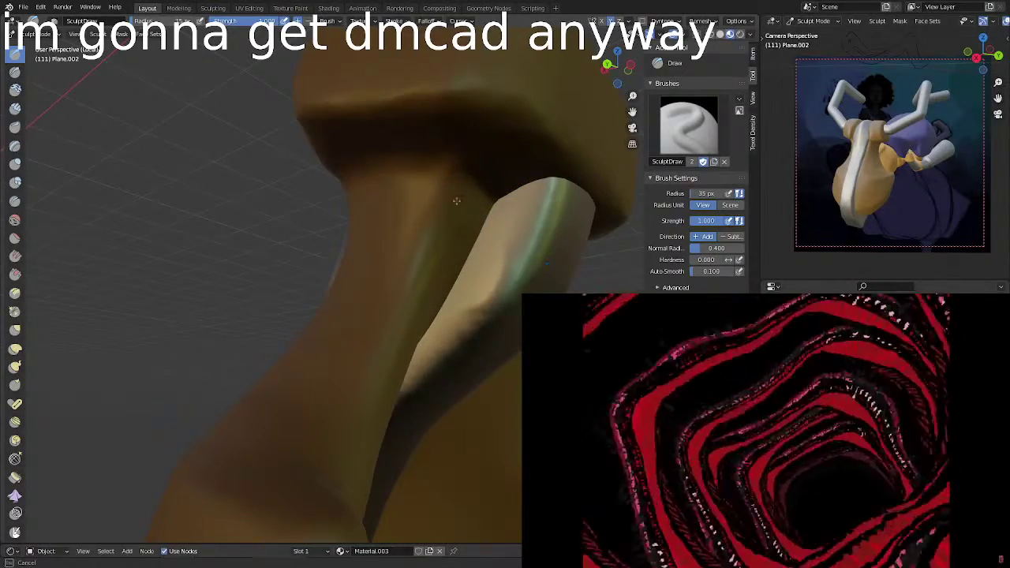
Examine the fit between the brown piece and the grey strip from the front, below and around the head block.
{"action": "middle_click_drag", "start_coordinate": [466, 230], "coordinate": [497, 162]}
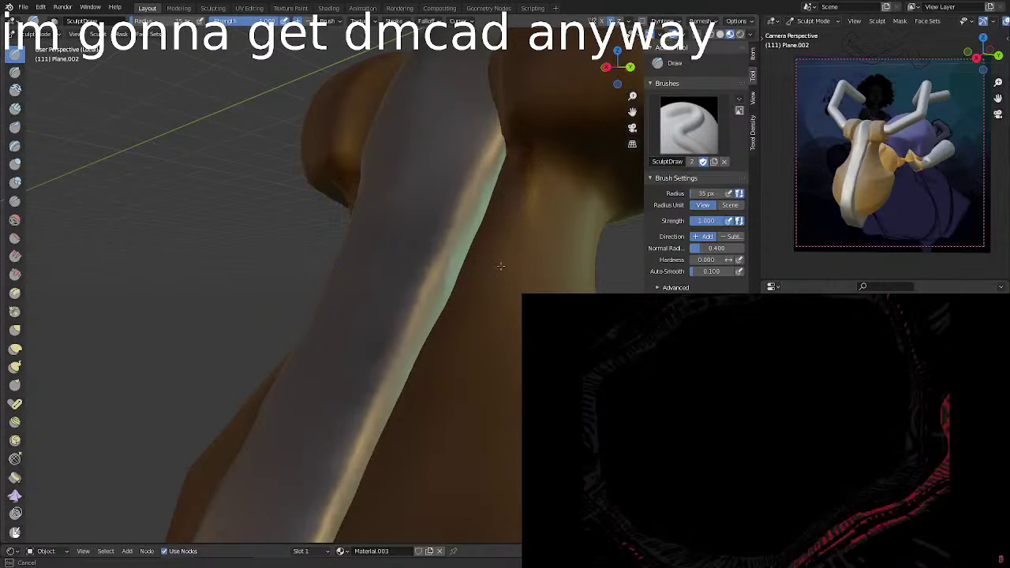
{"action": "middle_click_drag", "start_coordinate": [501, 267], "coordinate": [498, 270]}
{"action": "middle_click_drag", "start_coordinate": [450, 318], "coordinate": [473, 224]}
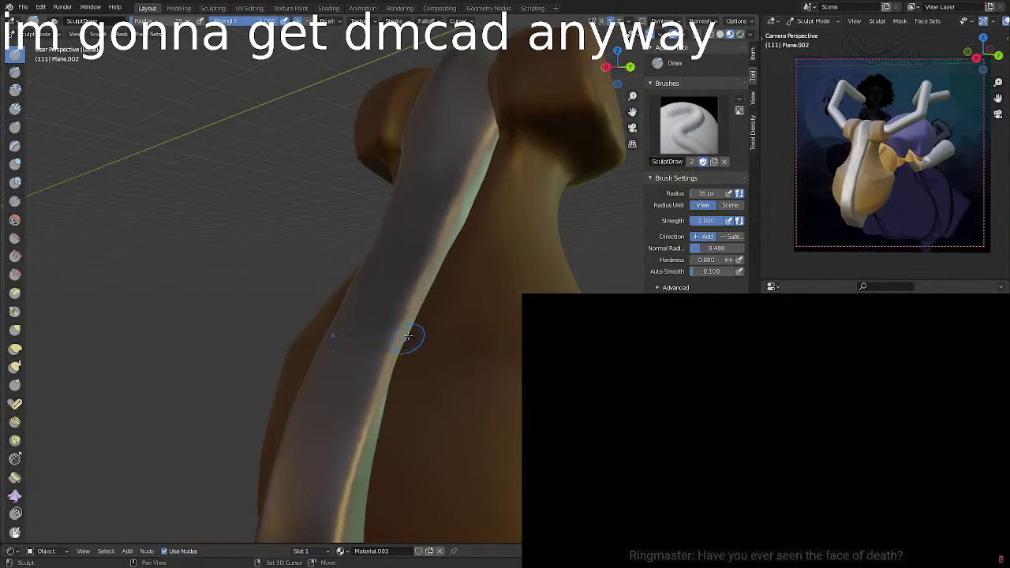
{"action": "mouse_move", "coordinate": [428, 302]}
{"action": "middle_mouse_down"}
{"action": "mouse_move", "coordinate": [417, 328]}
{"action": "mouse_move", "coordinate": [447, 250]}
{"action": "mouse_move", "coordinate": [602, 327]}
{"action": "mouse_move", "coordinate": [438, 218]}
{"action": "mouse_move", "coordinate": [435, 249]}
{"action": "mouse_move", "coordinate": [442, 243]}
{"action": "middle_mouse_up"}
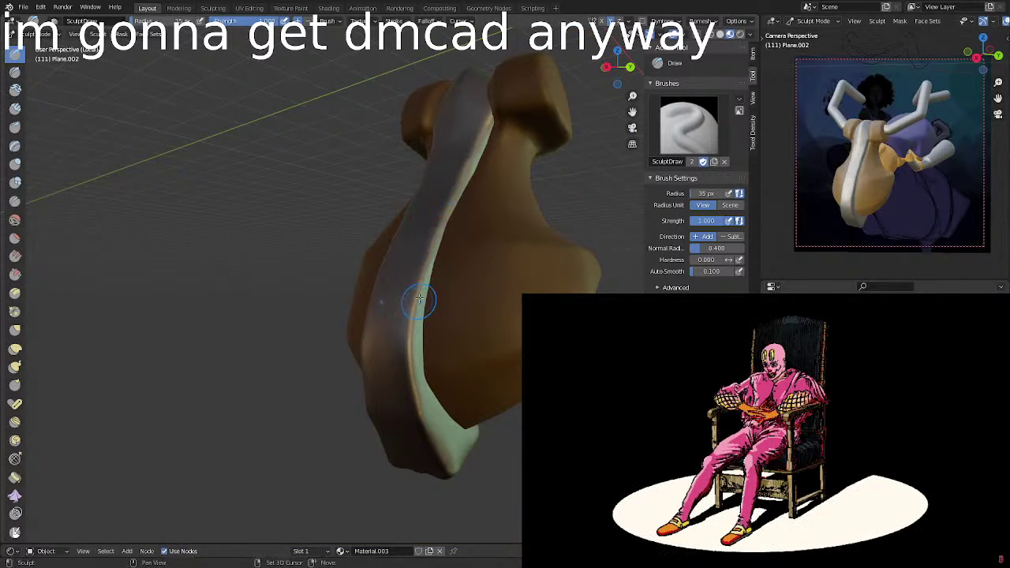
{"action": "middle_click_drag", "start_coordinate": [419, 298], "coordinate": [464, 173]}
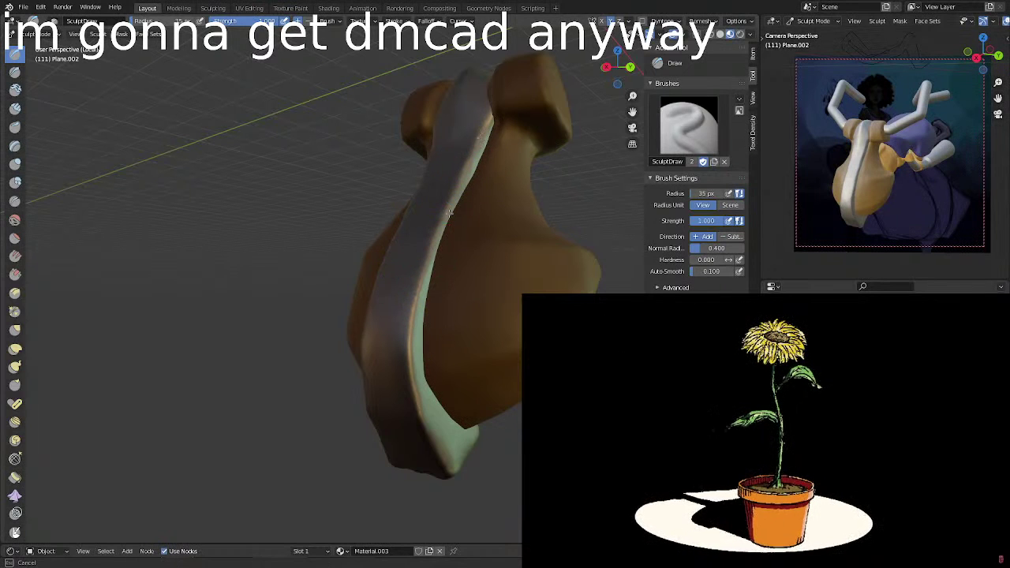
{"action": "middle_click_drag", "start_coordinate": [449, 212], "coordinate": [429, 226]}
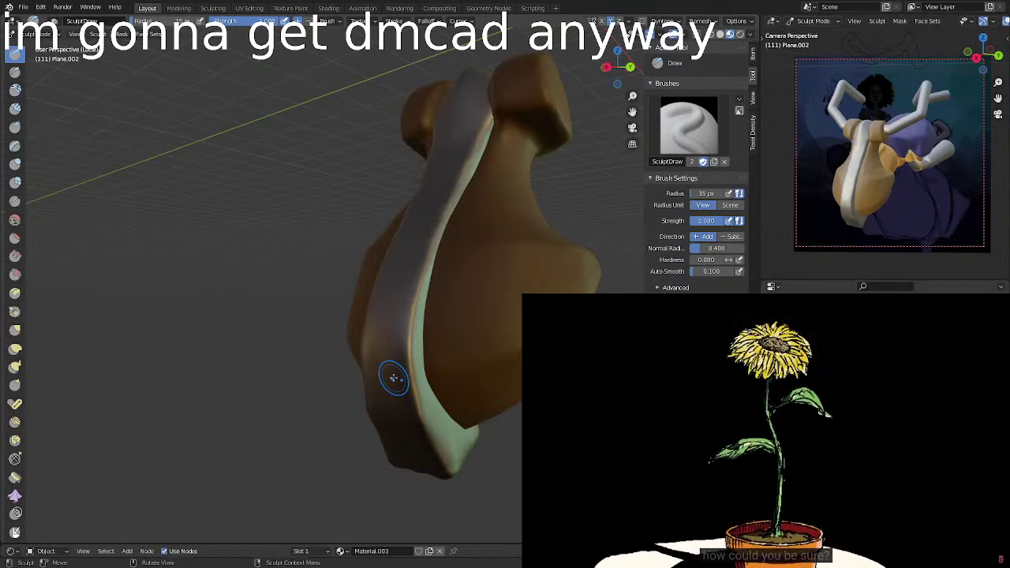
{"action": "mouse_move", "coordinate": [594, 146]}
{"action": "middle_mouse_down"}
{"action": "mouse_move", "coordinate": [453, 117]}
{"action": "mouse_move", "coordinate": [462, 153]}
{"action": "mouse_move", "coordinate": [489, 167]}
{"action": "mouse_move", "coordinate": [517, 162]}
{"action": "mouse_move", "coordinate": [482, 172]}
{"action": "mouse_move", "coordinate": [509, 130]}
{"action": "middle_mouse_up"}
{"action": "scroll", "coordinate": [450, 112], "scroll_direction": "up", "scroll_amount": 3}
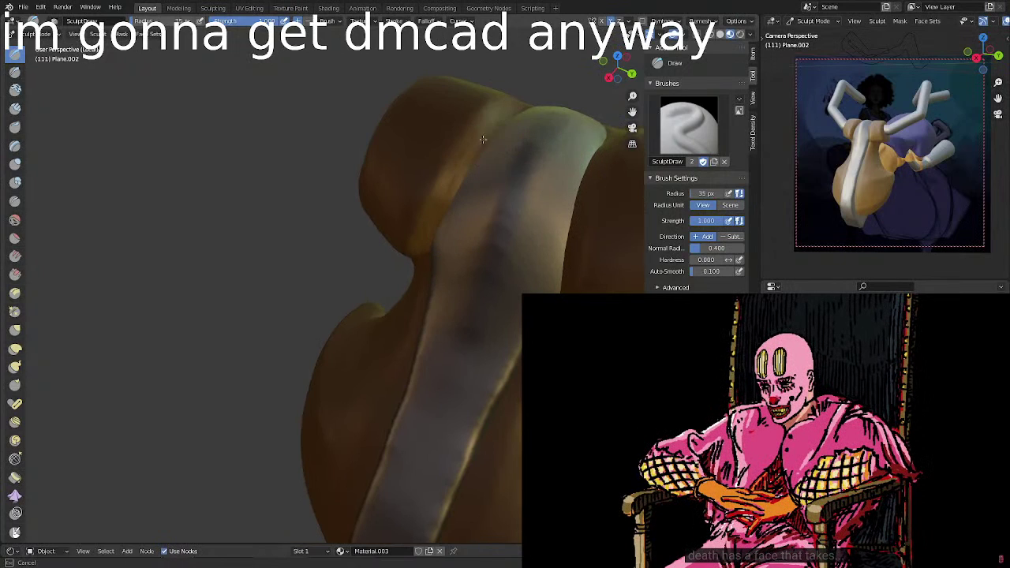
{"action": "mouse_move", "coordinate": [428, 235]}
{"action": "middle_mouse_down"}
{"action": "mouse_move", "coordinate": [504, 140]}
{"action": "mouse_move", "coordinate": [496, 154]}
{"action": "middle_mouse_up"}
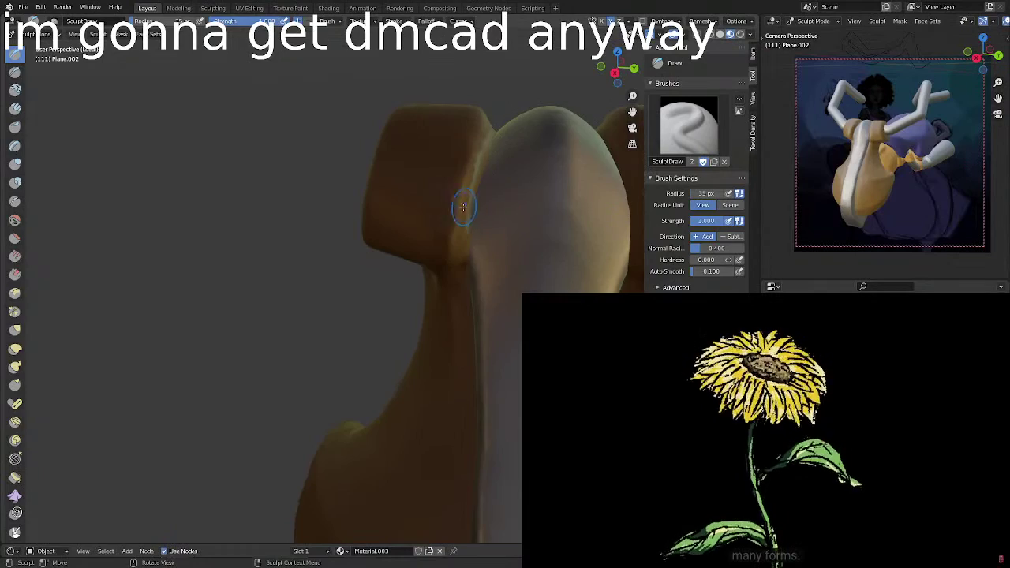
Sculpt the head block's inner edge beside the grey strip, from its lower corner up towards the top.
{"action": "middle_click_drag", "start_coordinate": [463, 207], "coordinate": [510, 128]}
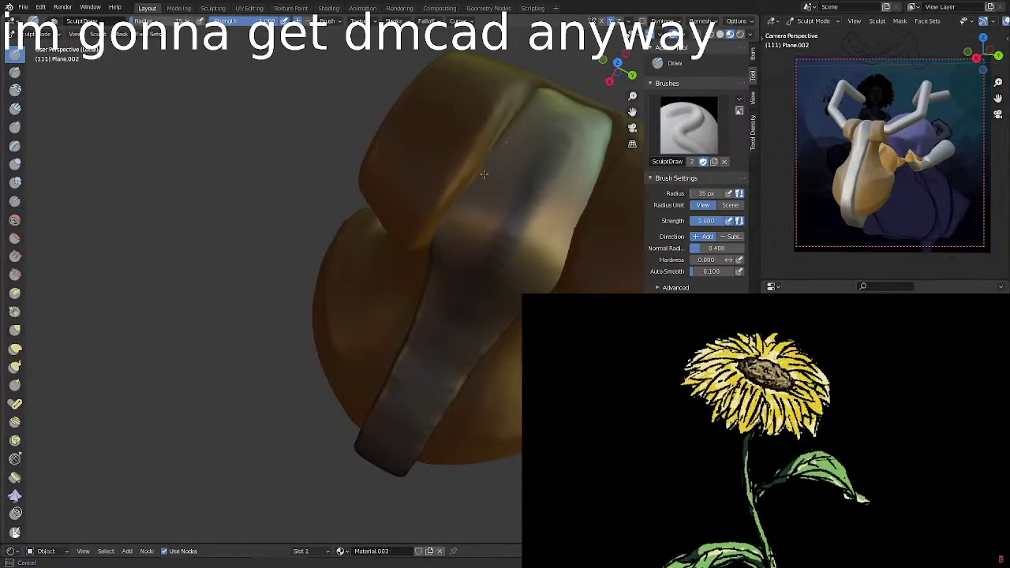
{"action": "middle_click_drag", "start_coordinate": [484, 174], "coordinate": [483, 176]}
{"action": "middle_click_drag", "start_coordinate": [445, 229], "coordinate": [454, 248]}
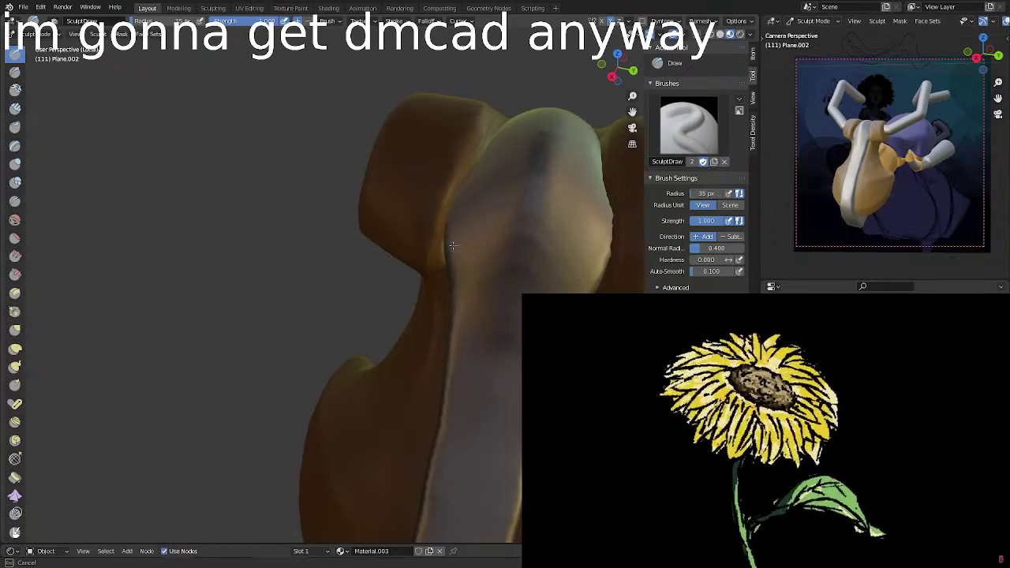
{"action": "mouse_move", "coordinate": [453, 245]}
{"action": "left_mouse_down"}
{"action": "mouse_move", "coordinate": [454, 193]}
{"action": "mouse_move", "coordinate": [496, 137]}
{"action": "left_mouse_up"}
{"action": "mouse_move", "coordinate": [499, 150]}
{"action": "middle_mouse_down"}
{"action": "mouse_move", "coordinate": [519, 159]}
{"action": "mouse_move", "coordinate": [441, 192]}
{"action": "middle_mouse_up"}
{"action": "mouse_move", "coordinate": [494, 138]}
{"action": "middle_mouse_down"}
{"action": "mouse_move", "coordinate": [506, 127]}
{"action": "mouse_move", "coordinate": [472, 228]}
{"action": "mouse_move", "coordinate": [458, 235]}
{"action": "middle_mouse_up"}
{"action": "mouse_move", "coordinate": [456, 173]}
{"action": "middle_mouse_down"}
{"action": "mouse_move", "coordinate": [440, 177]}
{"action": "mouse_move", "coordinate": [497, 142]}
{"action": "middle_mouse_up"}
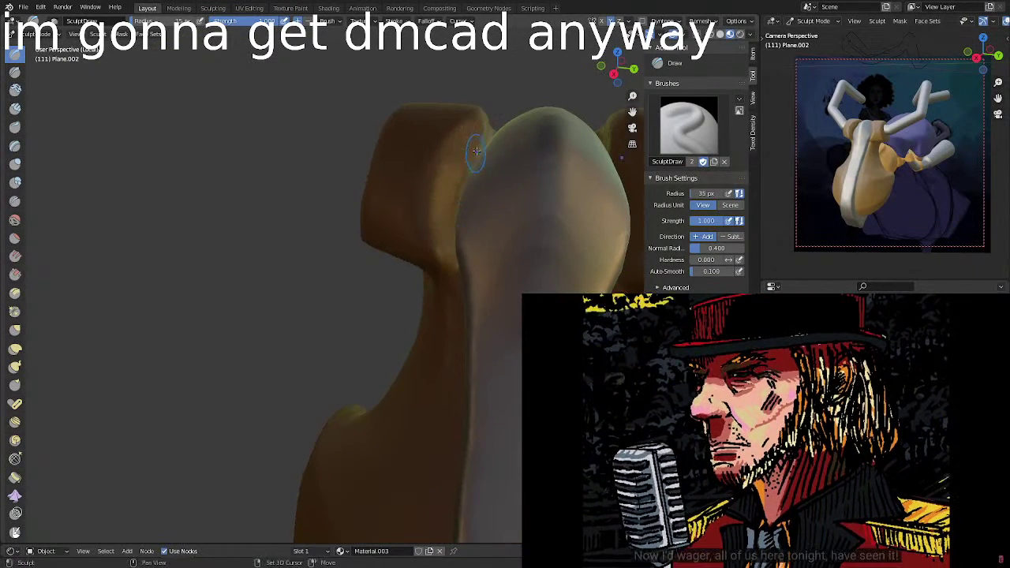
Sculpt the upper end of the head block's inner edge so it follows the top of the grey strip.
{"action": "mouse_move", "coordinate": [472, 161]}
{"action": "middle_mouse_down"}
{"action": "mouse_move", "coordinate": [446, 197]}
{"action": "mouse_move", "coordinate": [532, 240]}
{"action": "mouse_move", "coordinate": [523, 232]}
{"action": "middle_mouse_up"}
{"action": "middle_click_drag", "start_coordinate": [861, 166], "coordinate": [839, 173]}
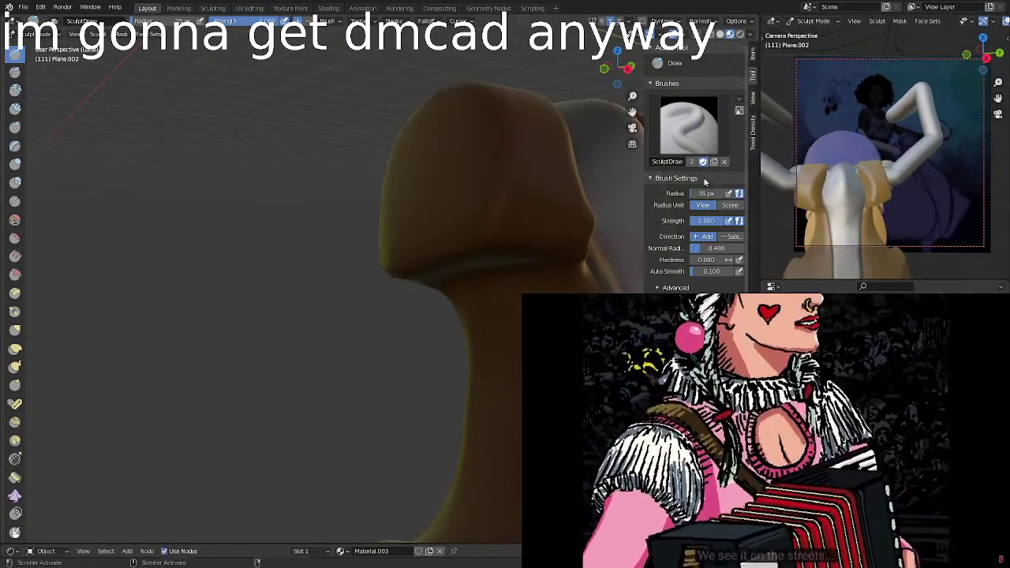
{"action": "mouse_move", "coordinate": [552, 192]}
{"action": "middle_mouse_down"}
{"action": "mouse_move", "coordinate": [452, 226]}
{"action": "mouse_move", "coordinate": [438, 219]}
{"action": "middle_mouse_up"}
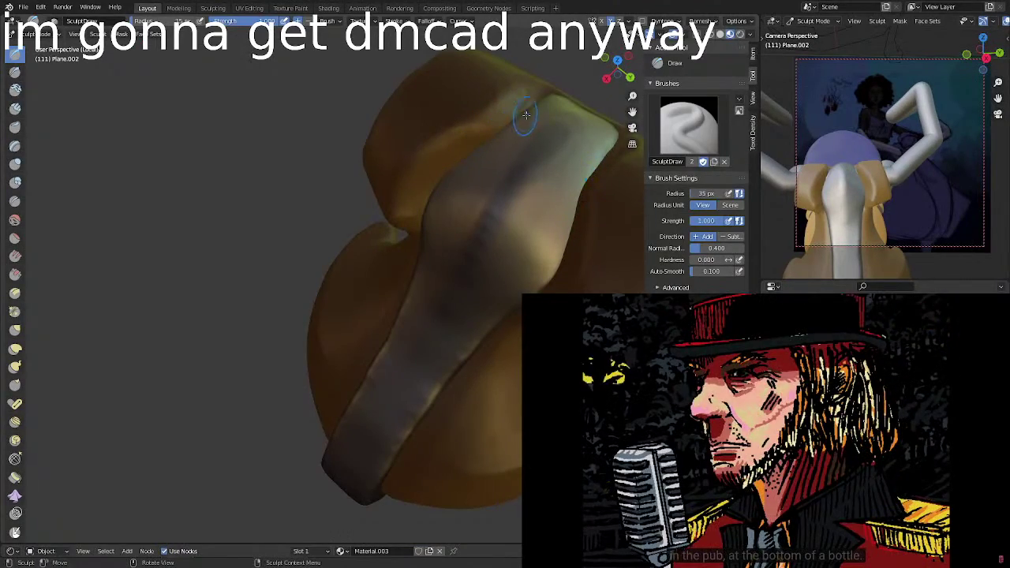
{"action": "mouse_move", "coordinate": [535, 103]}
{"action": "left_mouse_down"}
{"action": "mouse_move", "coordinate": [479, 140]}
{"action": "mouse_move", "coordinate": [532, 103]}
{"action": "left_mouse_up"}
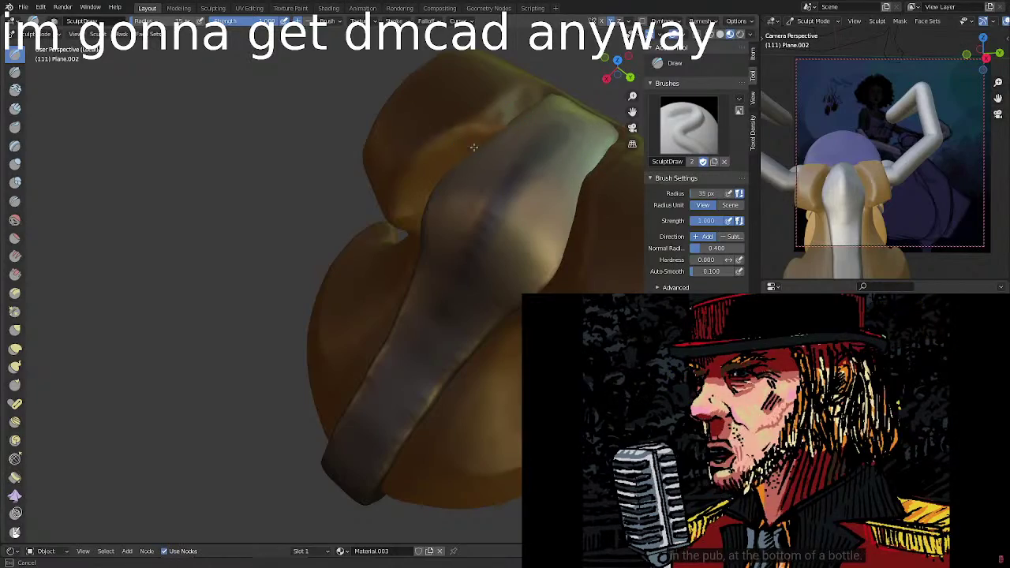
{"action": "middle_click_drag", "start_coordinate": [534, 105], "coordinate": [542, 129]}
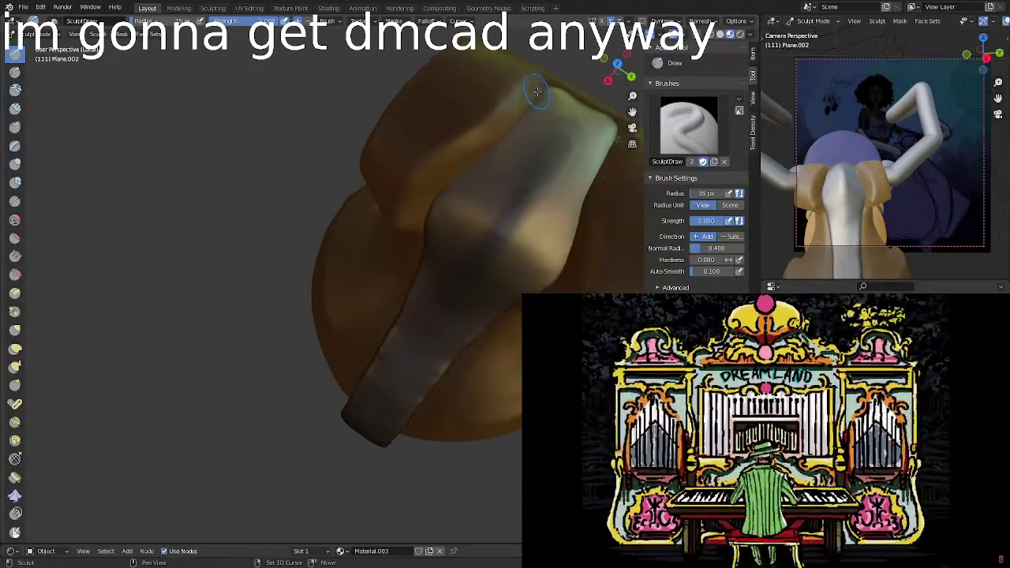
{"action": "middle_click_drag", "start_coordinate": [537, 93], "coordinate": [571, 119]}
Return to Object Mode and move the handlebar curve slightly along its local Z axis.
{"action": "key", "text": "ctrl+Tab"}
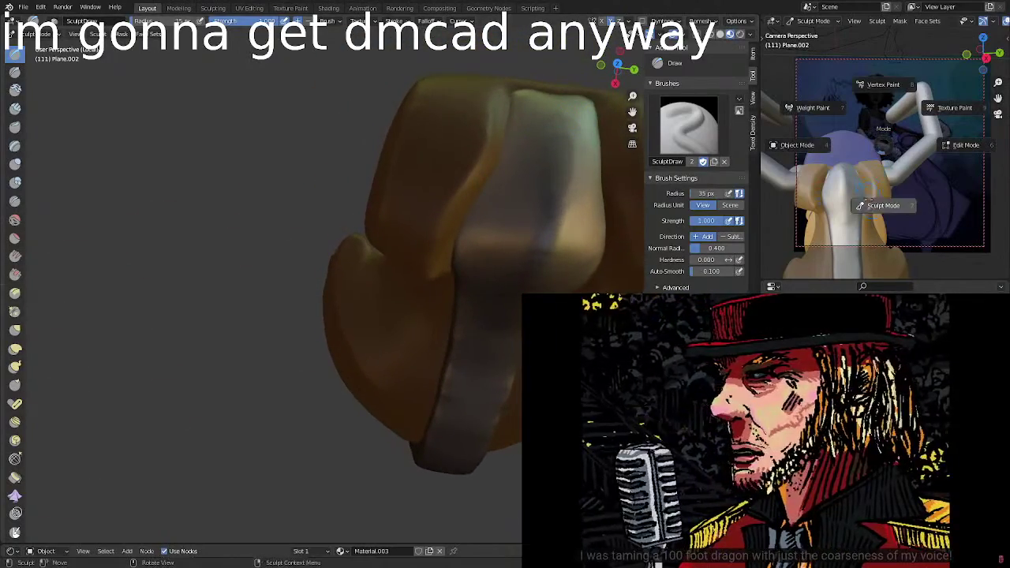
{"action": "left_click", "coordinate": [825, 154]}
{"action": "left_click", "coordinate": [914, 168]}
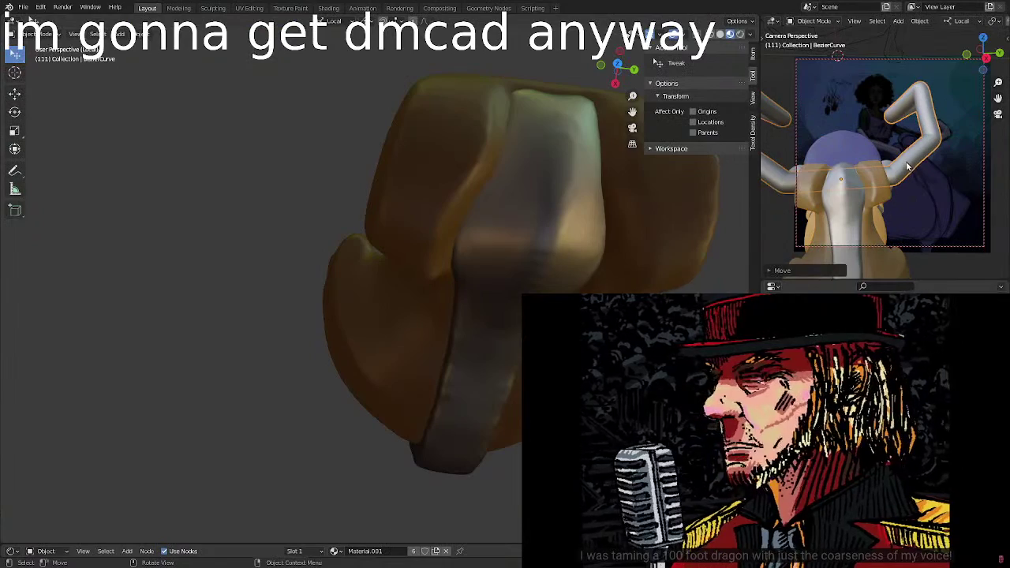
{"action": "key", "text": "g"}
{"action": "key", "text": "z"}
{"action": "key", "text": "z"}
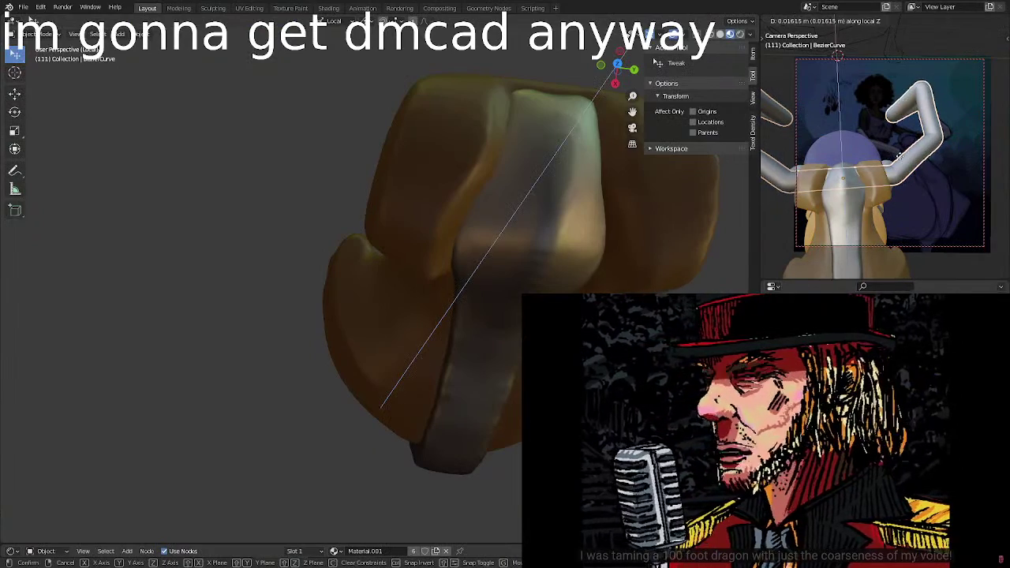
{"action": "left_click", "coordinate": [901, 163]}
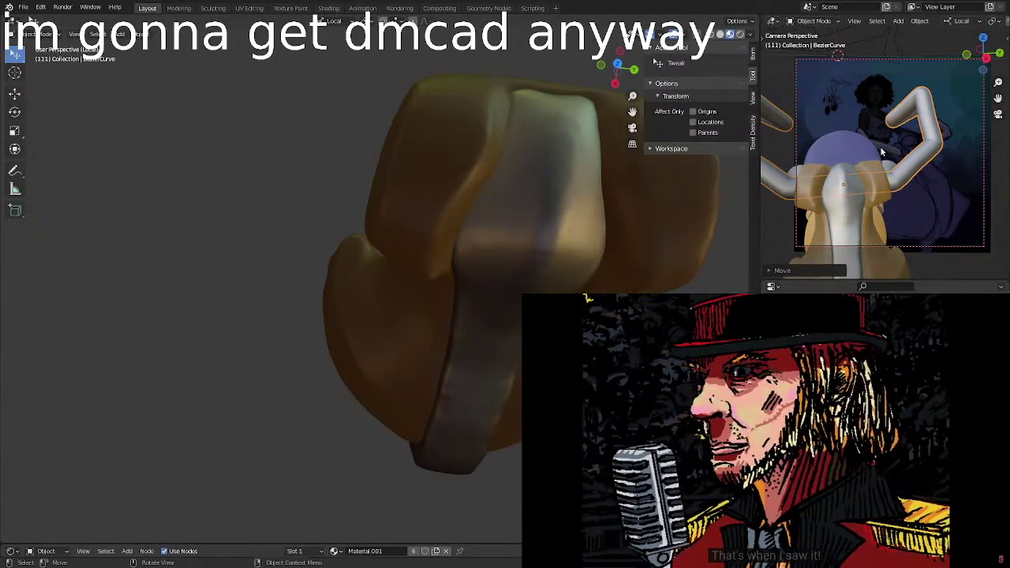
{"action": "scroll", "coordinate": [882, 163], "scroll_direction": "up", "scroll_amount": 5}
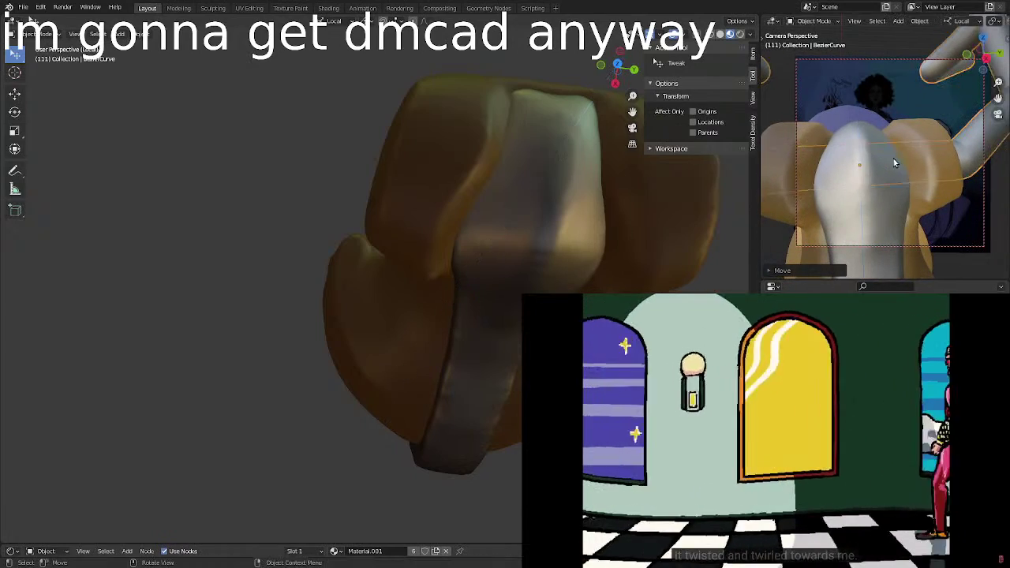
{"action": "middle_click_drag", "start_coordinate": [895, 162], "coordinate": [828, 198]}
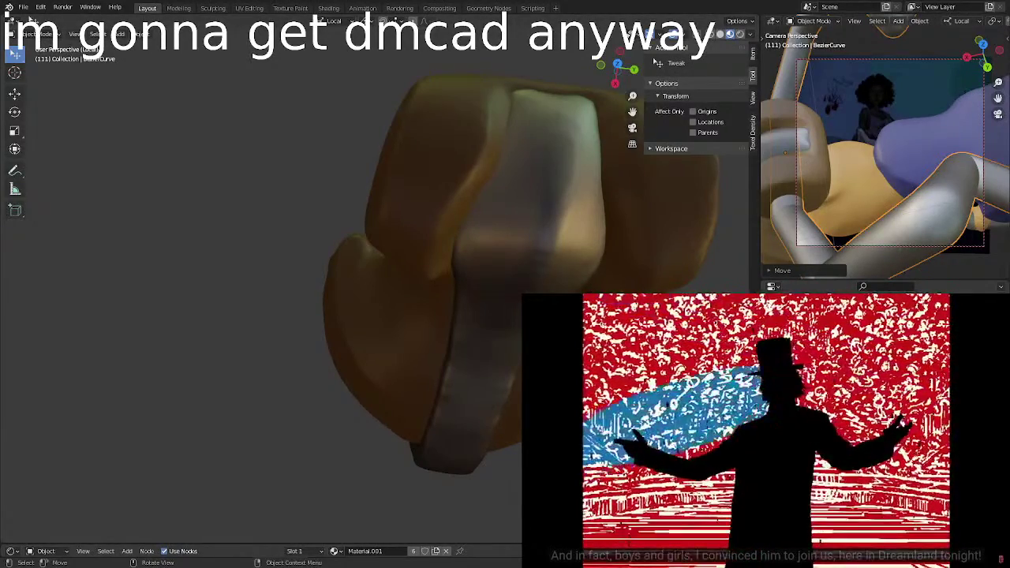
{"action": "middle_click_drag", "start_coordinate": [610, 257], "coordinate": [710, 178]}
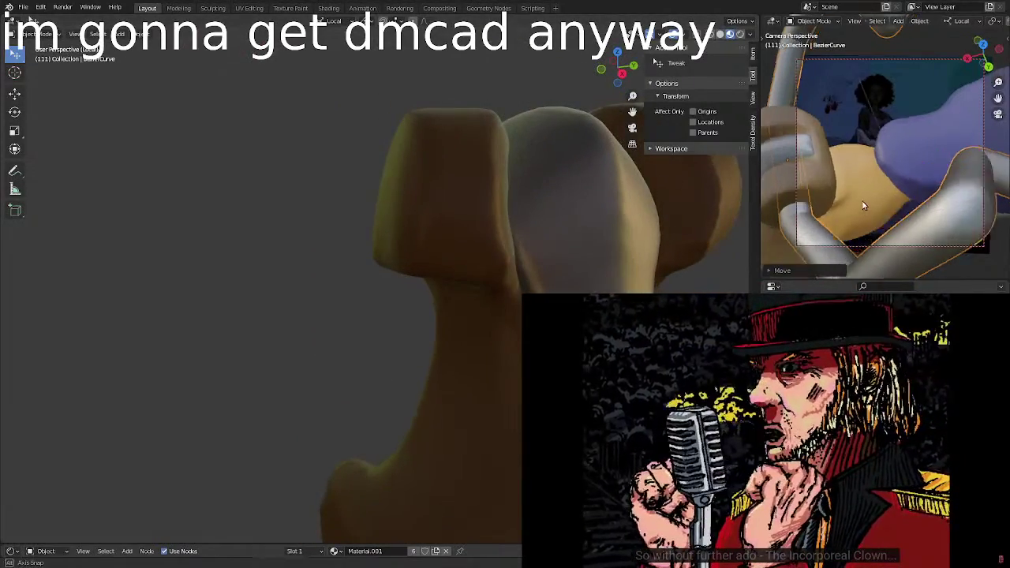
{"action": "middle_click_drag", "start_coordinate": [863, 206], "coordinate": [933, 175]}
{"action": "middle_click_drag", "start_coordinate": [627, 270], "coordinate": [574, 269]}
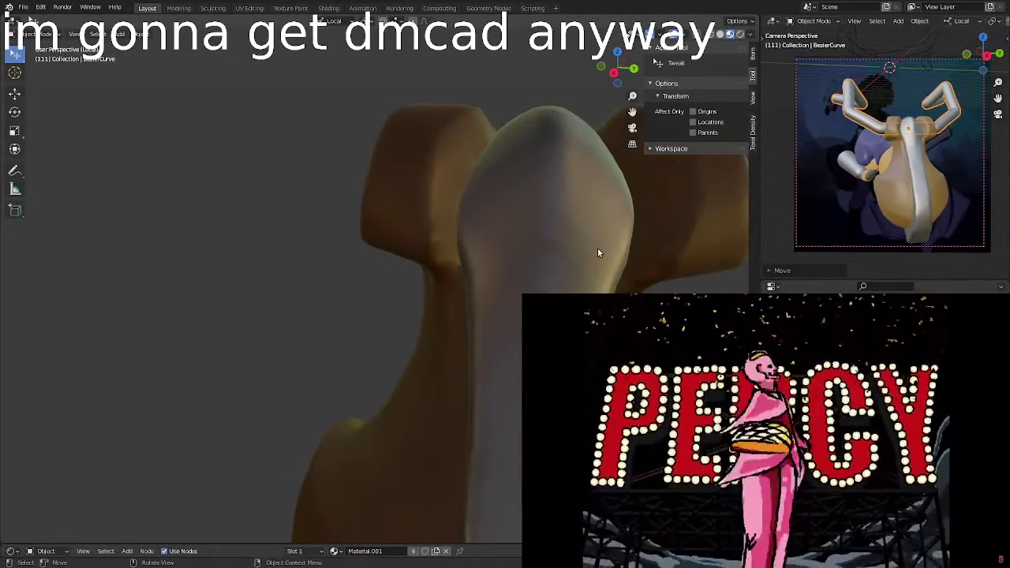
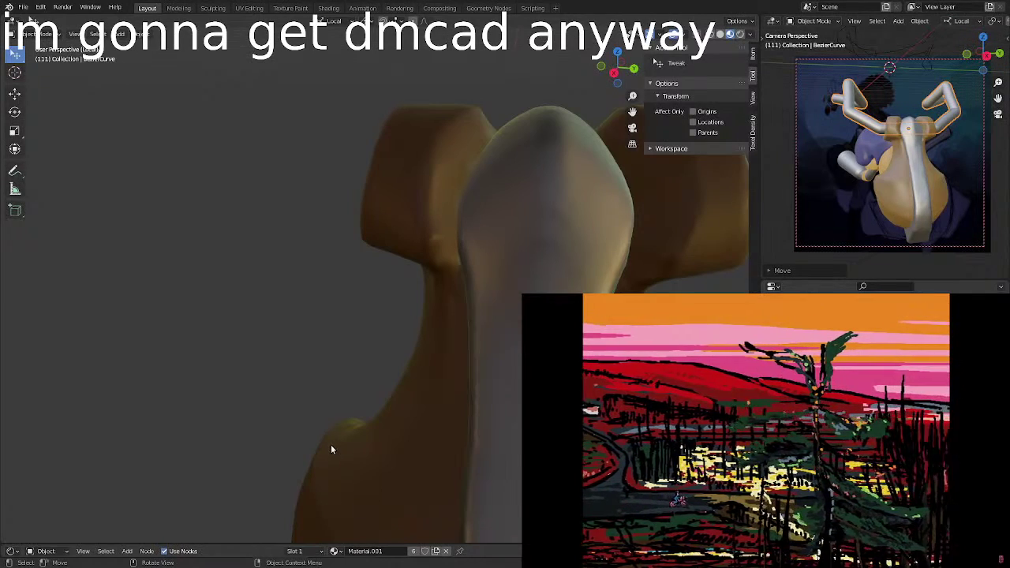
Switch to Krita and fill the blank square canvas with a muted light purple.
{"action": "key", "text": "alt+Tab"}
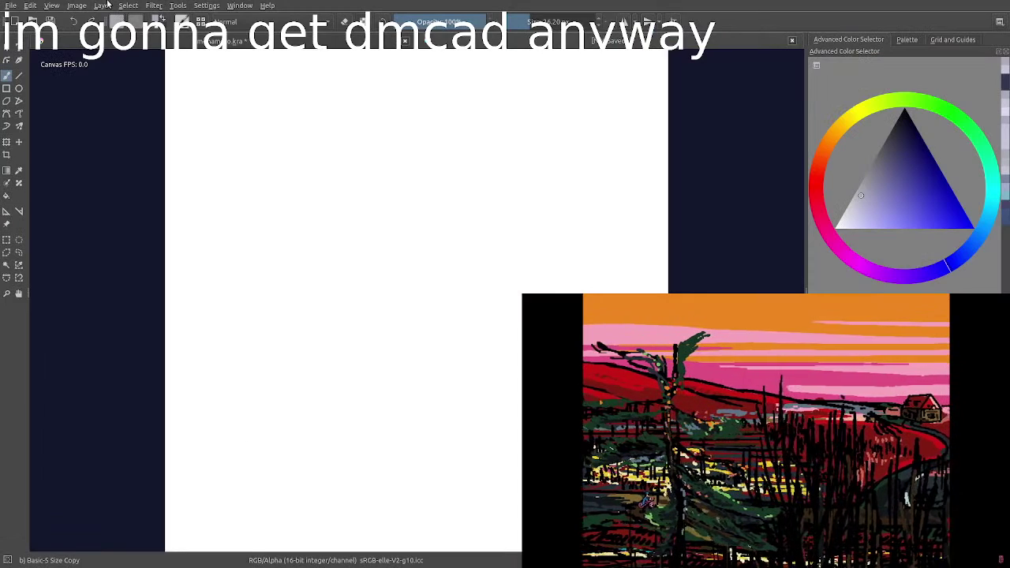
{"action": "middle_click_drag", "start_coordinate": [553, 229], "coordinate": [494, 248]}
{"action": "scroll", "coordinate": [602, 214], "scroll_direction": "down", "scroll_amount": 3}
{"action": "key", "text": "5"}
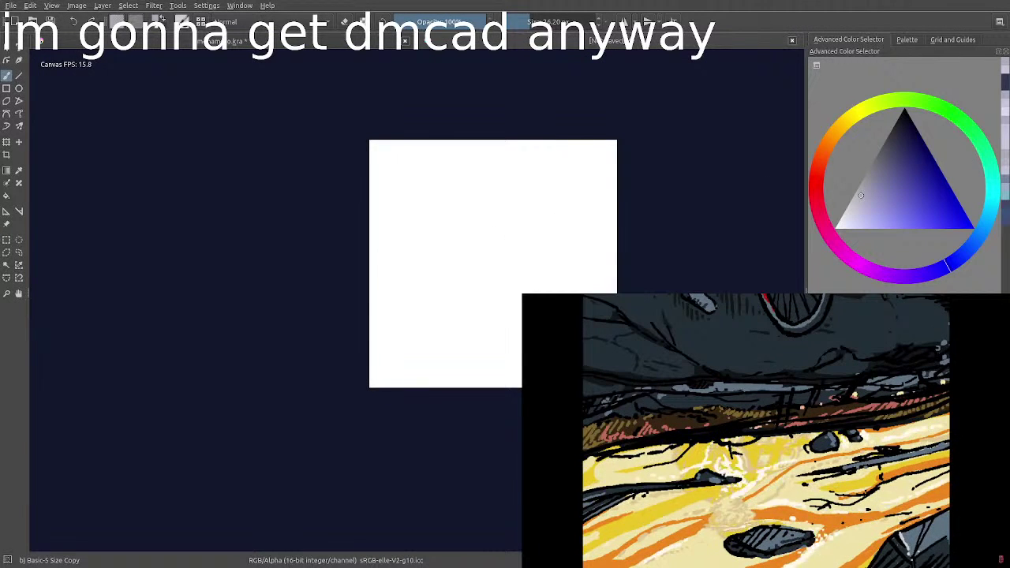
{"action": "mouse_move", "coordinate": [900, 181]}
{"action": "left_mouse_down"}
{"action": "mouse_move", "coordinate": [907, 169]}
{"action": "mouse_move", "coordinate": [947, 198]}
{"action": "mouse_move", "coordinate": [891, 174]}
{"action": "mouse_move", "coordinate": [863, 199]}
{"action": "mouse_move", "coordinate": [883, 218]}
{"action": "mouse_move", "coordinate": [870, 202]}
{"action": "mouse_move", "coordinate": [876, 193]}
{"action": "left_mouse_up"}
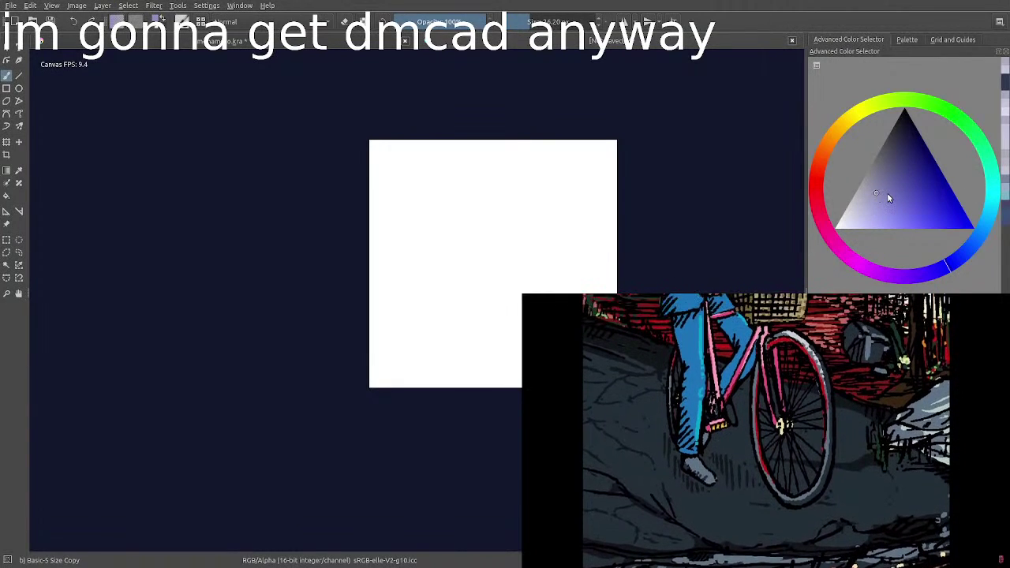
{"action": "key", "text": "BackSpace"}
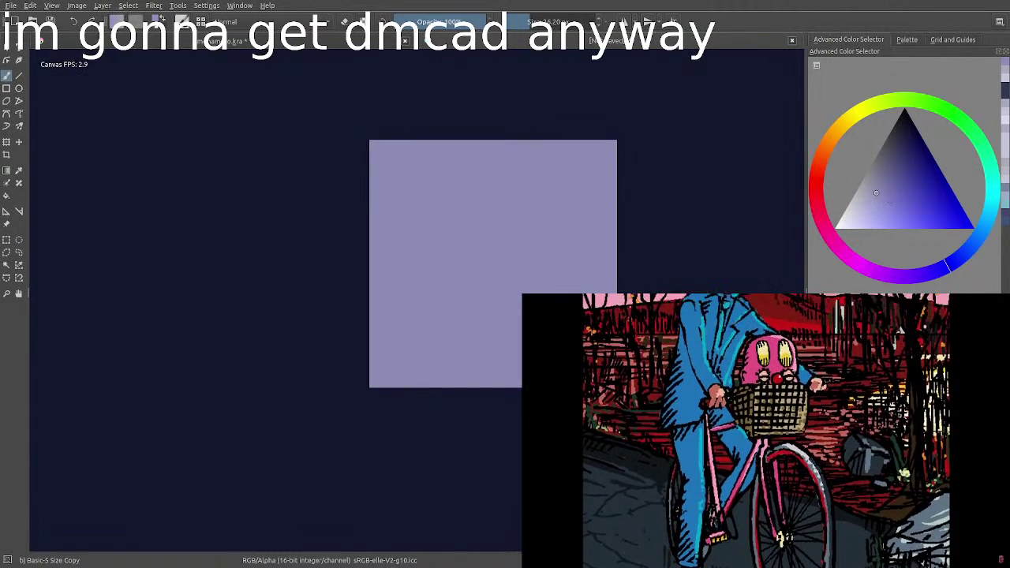
Pick a very dark blue brush colour, straighten the canvas and turn on horizontal mirror painting.
{"action": "left_click", "coordinate": [905, 142]}
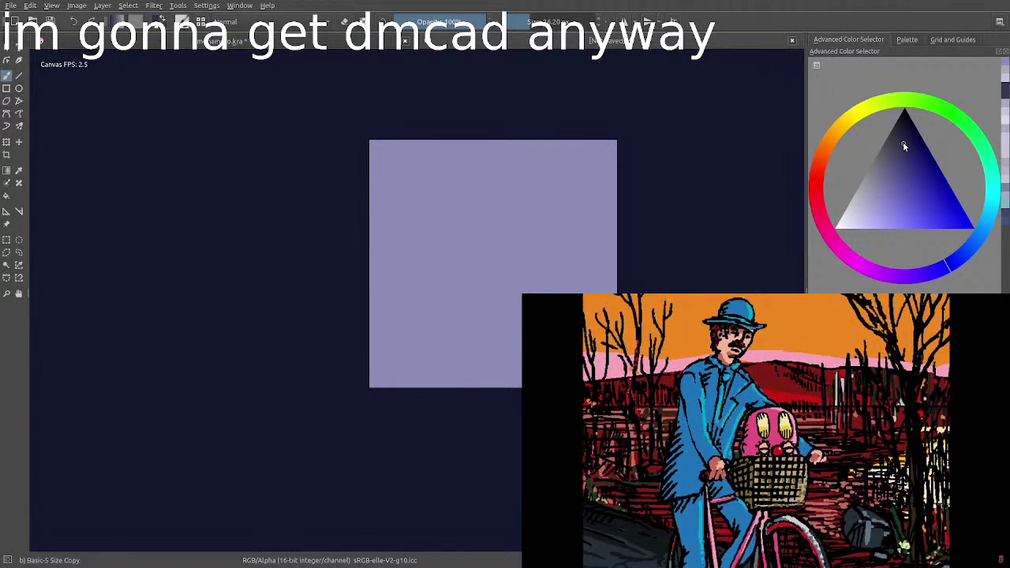
{"action": "scroll", "coordinate": [497, 228], "scroll_direction": "up", "scroll_amount": 4}
{"action": "key", "text": "6"}
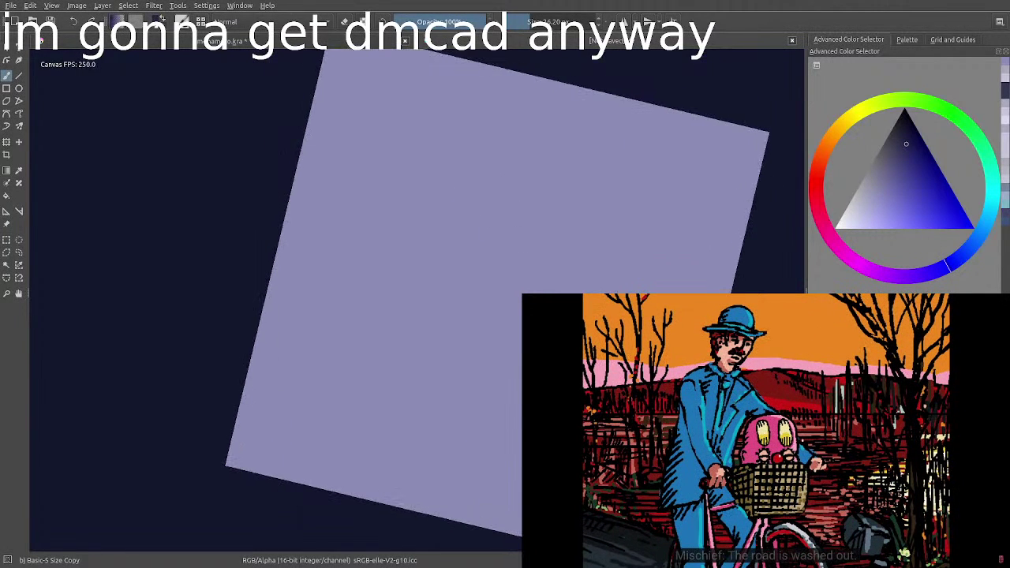
{"action": "key", "text": "5"}
{"action": "scroll", "coordinate": [506, 256], "scroll_direction": "down", "scroll_amount": 2}
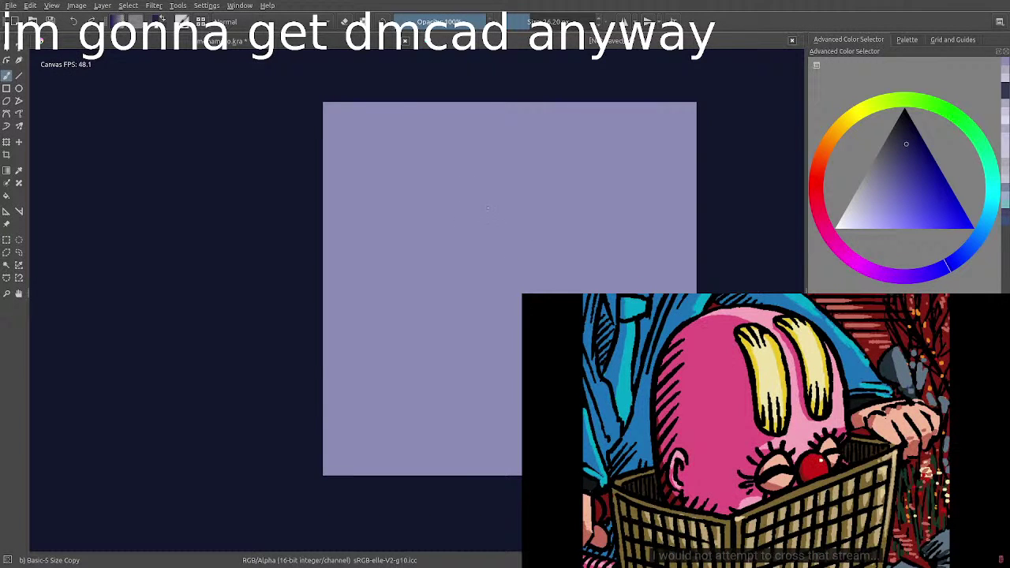
{"action": "key", "text": "m"}
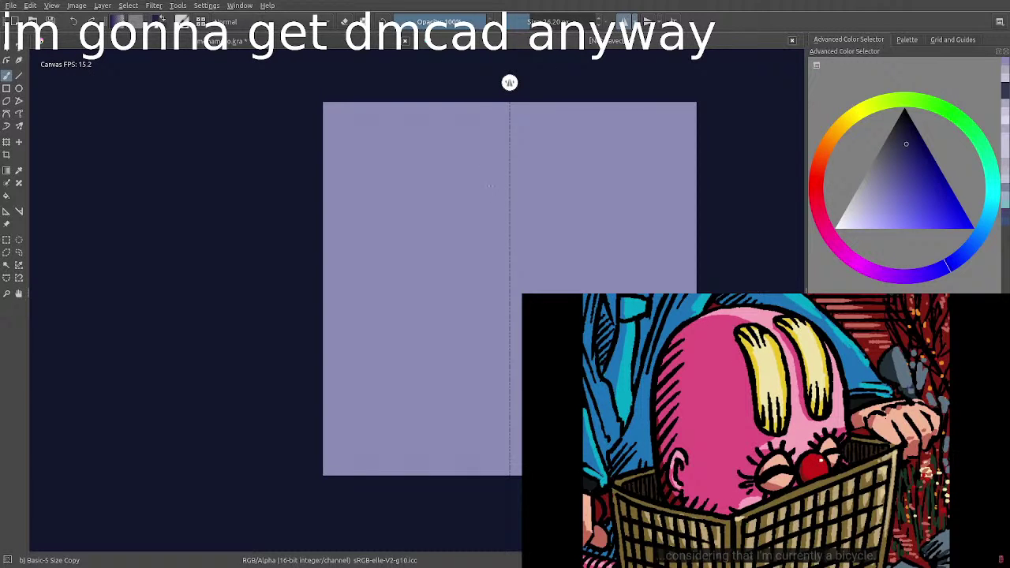
Draw the front-view oval head with a curved collar beneath it and a rounded head block on each side.
{"action": "mouse_move", "coordinate": [510, 159]}
{"action": "left_mouse_down"}
{"action": "mouse_move", "coordinate": [472, 175]}
{"action": "mouse_move", "coordinate": [475, 191]}
{"action": "mouse_move", "coordinate": [510, 199]}
{"action": "left_mouse_up"}
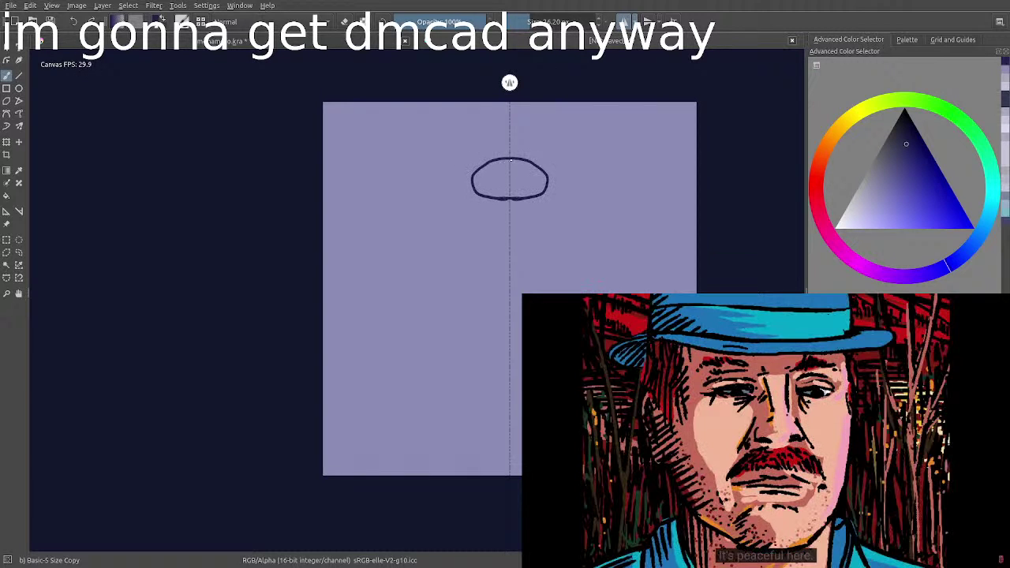
{"action": "mouse_move", "coordinate": [510, 158]}
{"action": "left_mouse_down"}
{"action": "mouse_move", "coordinate": [482, 163]}
{"action": "mouse_move", "coordinate": [479, 196]}
{"action": "mouse_move", "coordinate": [453, 175]}
{"action": "mouse_move", "coordinate": [467, 208]}
{"action": "mouse_move", "coordinate": [509, 213]}
{"action": "left_mouse_up"}
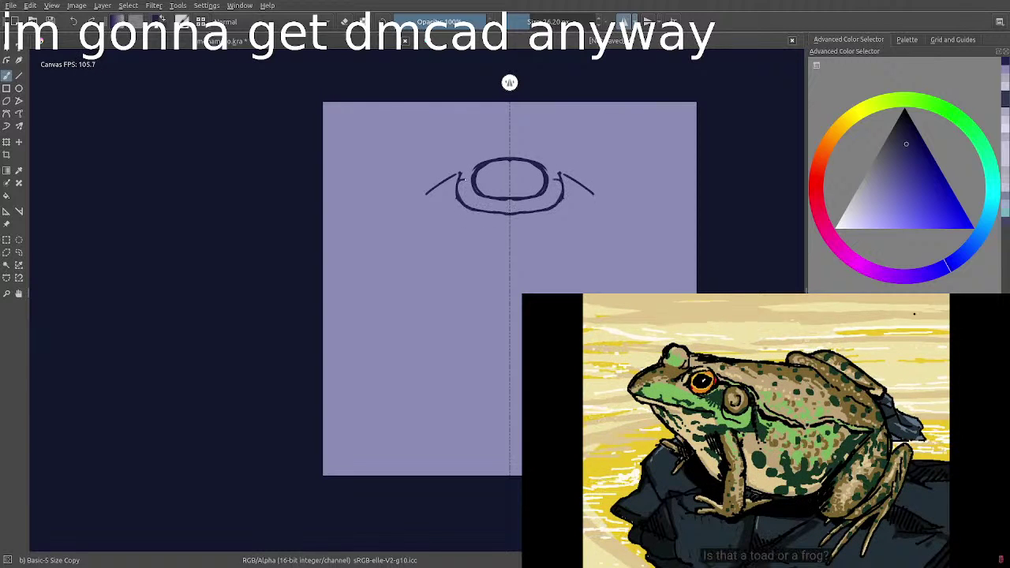
{"action": "mouse_move", "coordinate": [461, 175]}
{"action": "left_mouse_down"}
{"action": "mouse_move", "coordinate": [414, 208]}
{"action": "mouse_move", "coordinate": [441, 242]}
{"action": "mouse_move", "coordinate": [474, 246]}
{"action": "left_mouse_up"}
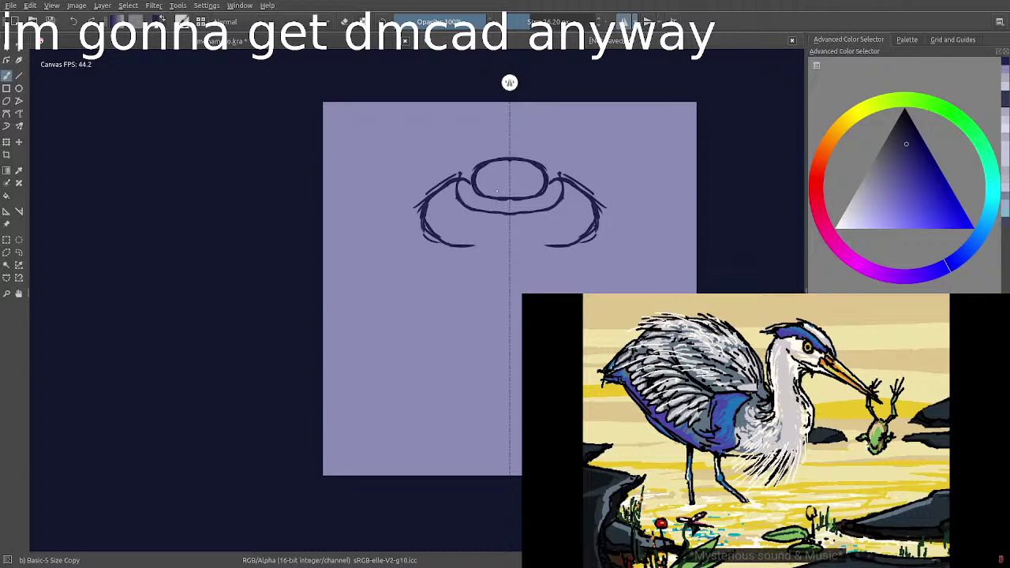
Draw the central strip from a small wedge in the oval to the canvas's lower edge, with a widened upper contour.
{"action": "mouse_move", "coordinate": [510, 170]}
{"action": "left_mouse_down"}
{"action": "mouse_move", "coordinate": [518, 197]}
{"action": "mouse_move", "coordinate": [495, 199]}
{"action": "mouse_move", "coordinate": [505, 183]}
{"action": "mouse_move", "coordinate": [496, 298]}
{"action": "mouse_move", "coordinate": [462, 429]}
{"action": "mouse_move", "coordinate": [478, 475]}
{"action": "left_mouse_up"}
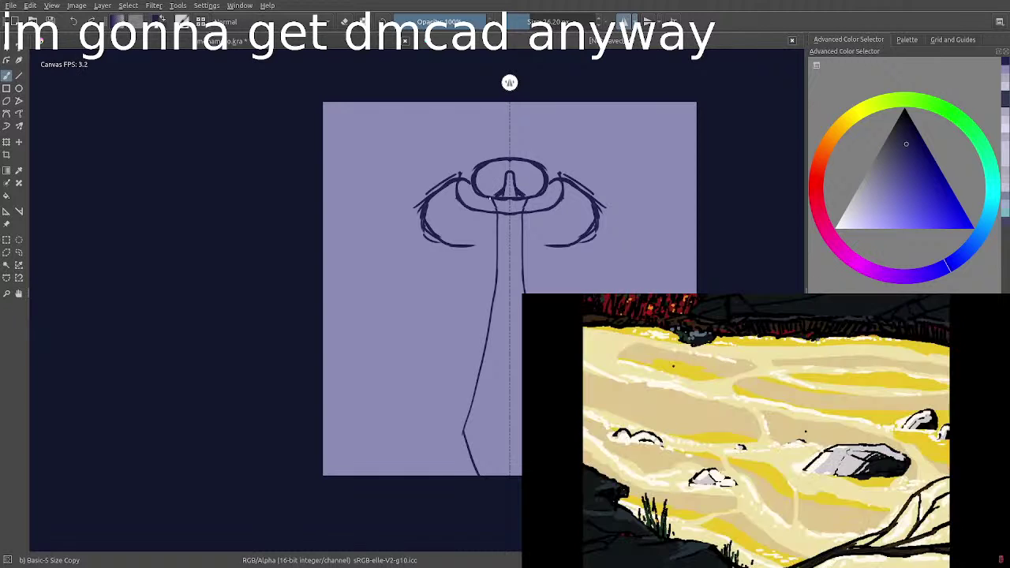
{"action": "mouse_move", "coordinate": [491, 195]}
{"action": "left_mouse_down"}
{"action": "mouse_move", "coordinate": [480, 251]}
{"action": "mouse_move", "coordinate": [490, 270]}
{"action": "left_mouse_up"}
{"action": "mouse_move", "coordinate": [481, 235]}
{"action": "left_mouse_down"}
{"action": "mouse_move", "coordinate": [491, 267]}
{"action": "mouse_move", "coordinate": [474, 362]}
{"action": "left_mouse_up"}
{"action": "key", "text": "ctrl+z"}
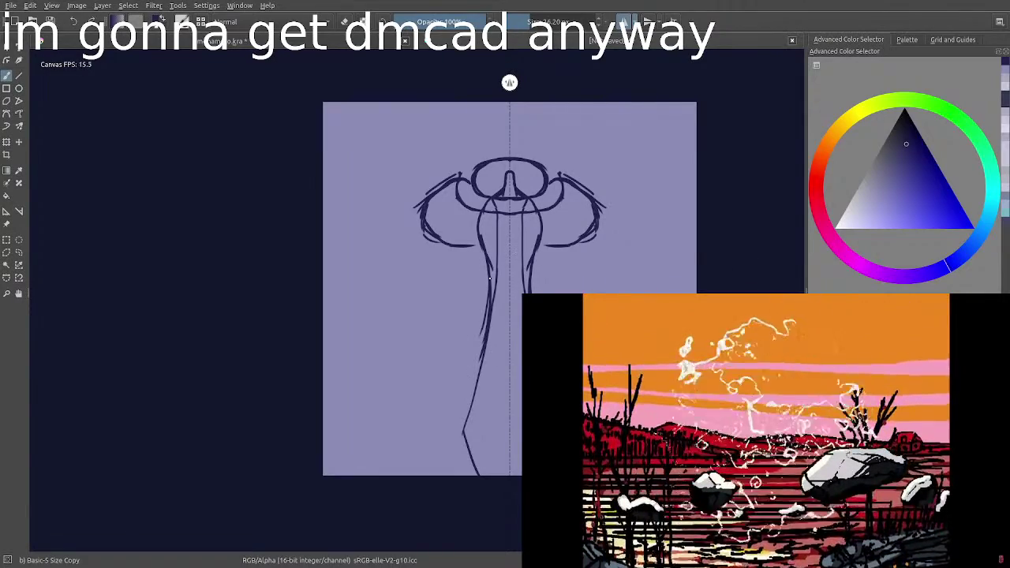
{"action": "mouse_move", "coordinate": [491, 317]}
{"action": "left_mouse_down"}
{"action": "mouse_move", "coordinate": [464, 441]}
{"action": "mouse_move", "coordinate": [490, 331]}
{"action": "left_mouse_up"}
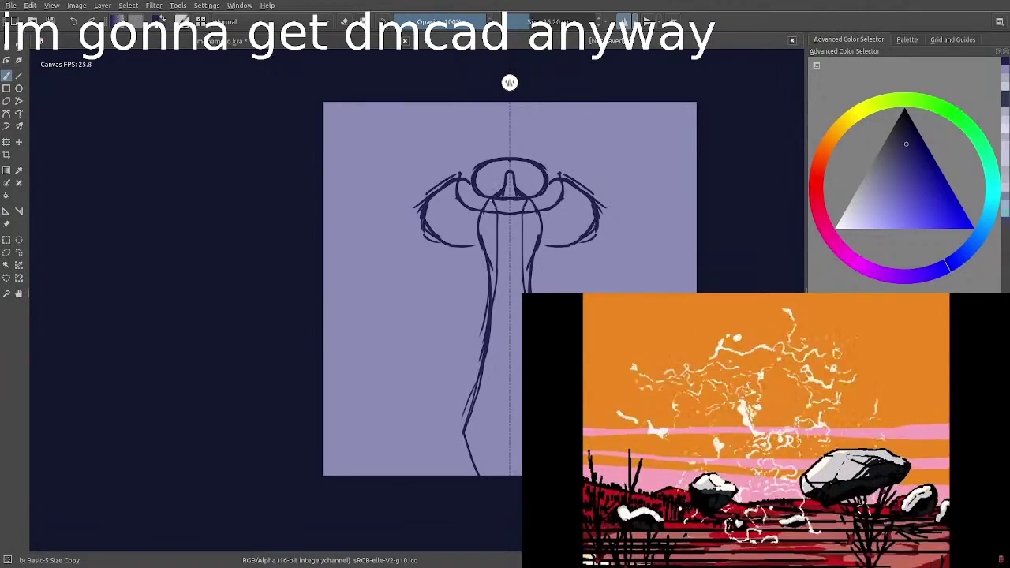
{"action": "mouse_move", "coordinate": [492, 197]}
{"action": "left_mouse_down"}
{"action": "mouse_move", "coordinate": [479, 236]}
{"action": "mouse_move", "coordinate": [490, 274]}
{"action": "left_mouse_up"}
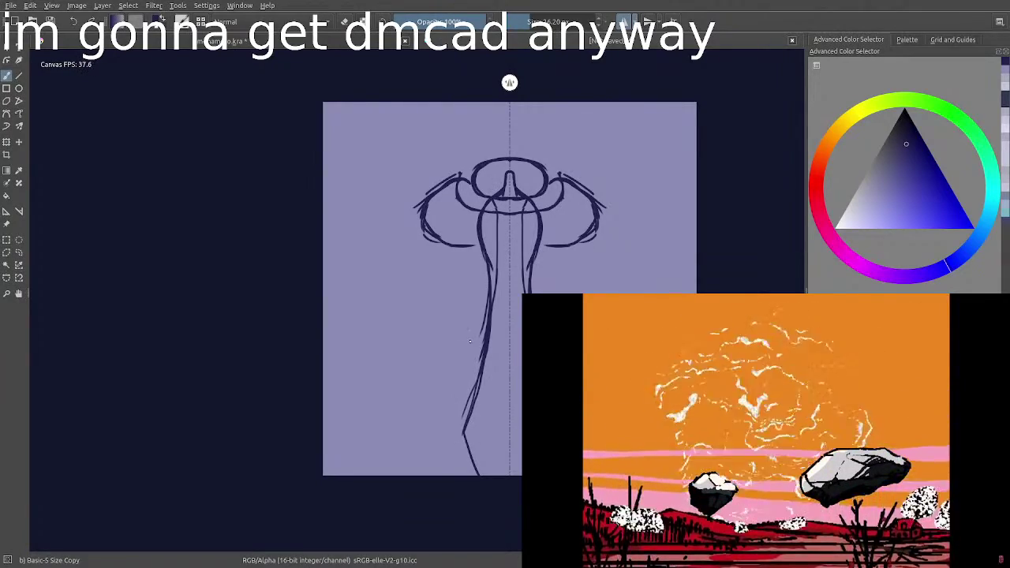
Erase the stray sketch lines along the outer edge of the central strip's lower half.
{"action": "key", "text": "e"}
{"action": "left_click_drag", "start_coordinate": [487, 310], "coordinate": [479, 368]}
{"action": "left_click_drag", "start_coordinate": [458, 424], "coordinate": [468, 394]}
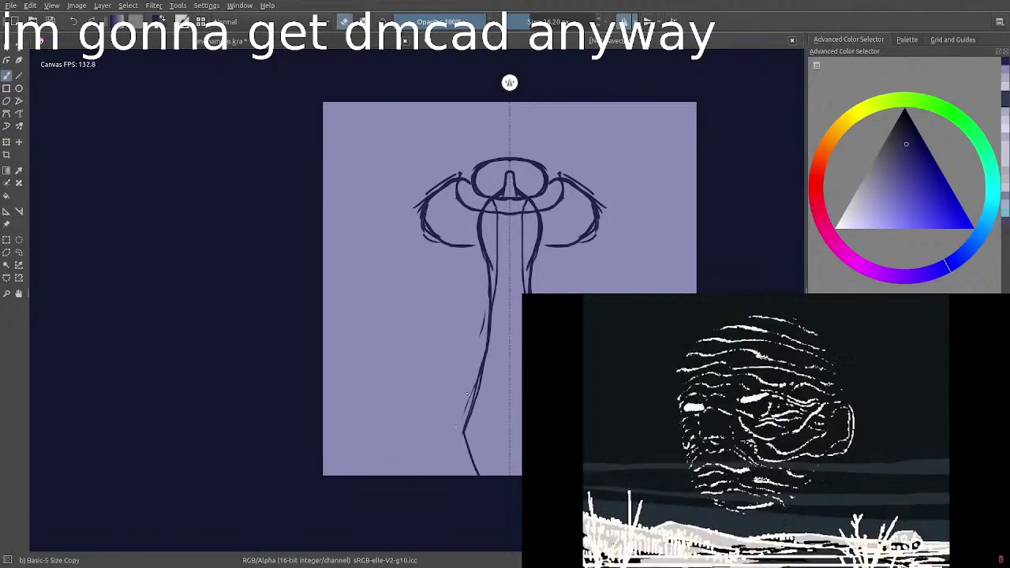
{"action": "mouse_move", "coordinate": [484, 313]}
{"action": "left_mouse_down"}
{"action": "mouse_move", "coordinate": [466, 423]}
{"action": "mouse_move", "coordinate": [464, 389]}
{"action": "left_mouse_up"}
{"action": "key", "text": "e"}
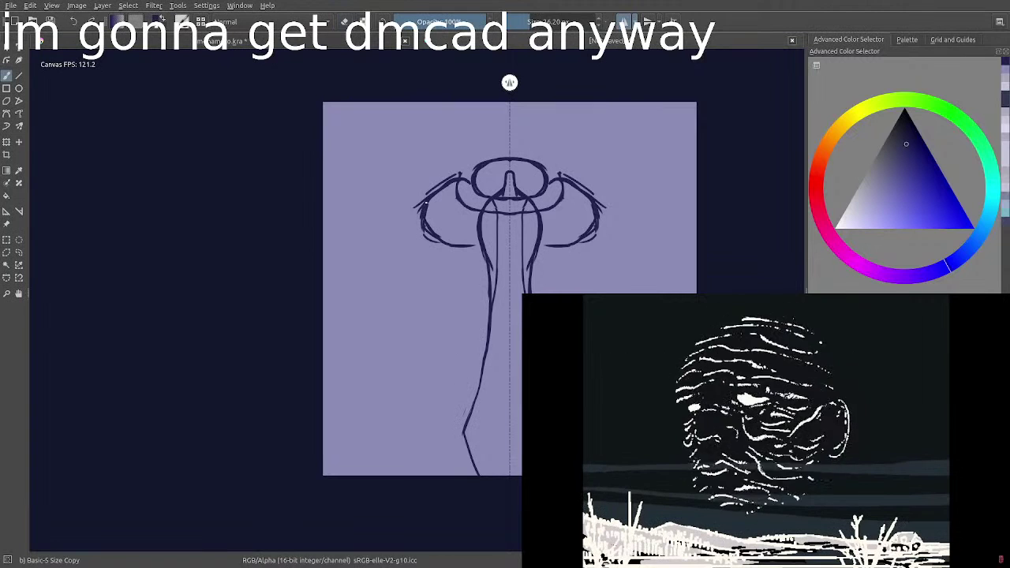
Thicken the lower edges of the mirrored head blocks and draw the neck contours widening into a large rounded body down to the canvas's lower edge.
{"action": "mouse_move", "coordinate": [426, 211]}
{"action": "left_mouse_down"}
{"action": "mouse_move", "coordinate": [433, 232]}
{"action": "mouse_move", "coordinate": [474, 248]}
{"action": "left_mouse_up"}
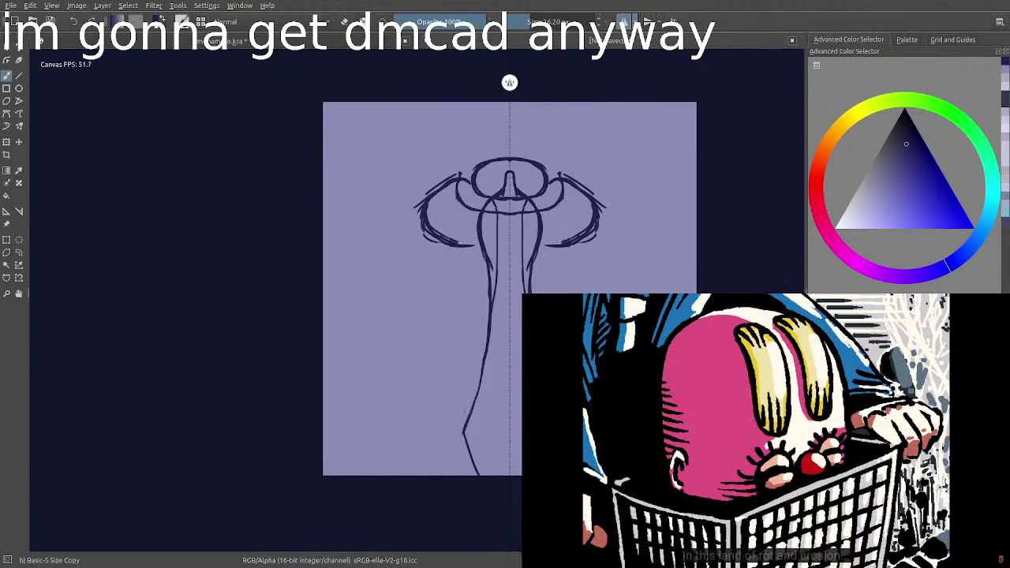
{"action": "mouse_move", "coordinate": [469, 245]}
{"action": "left_mouse_down"}
{"action": "mouse_move", "coordinate": [484, 259]}
{"action": "mouse_move", "coordinate": [481, 284]}
{"action": "mouse_move", "coordinate": [450, 303]}
{"action": "left_mouse_up"}
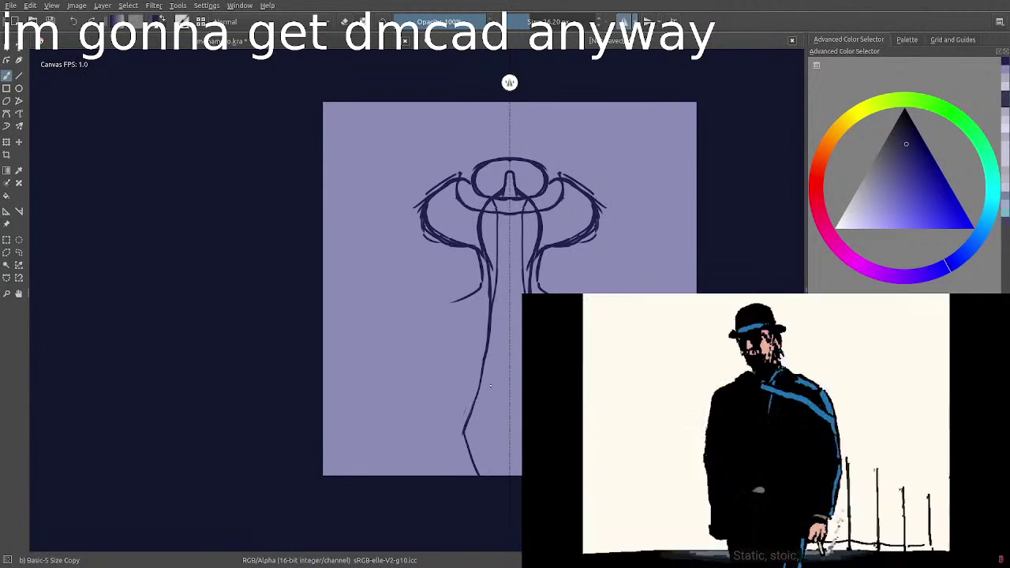
{"action": "left_click_drag", "start_coordinate": [429, 226], "coordinate": [473, 298]}
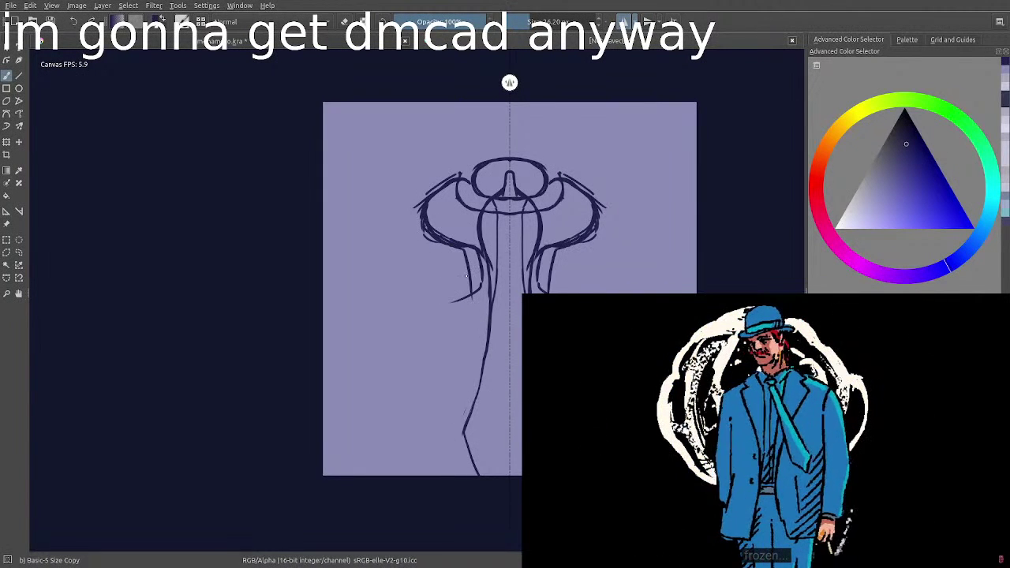
{"action": "left_click_drag", "start_coordinate": [472, 256], "coordinate": [446, 322]}
{"action": "mouse_move", "coordinate": [470, 274]}
{"action": "left_mouse_down"}
{"action": "mouse_move", "coordinate": [398, 332]}
{"action": "mouse_move", "coordinate": [402, 406]}
{"action": "left_mouse_up"}
{"action": "mouse_move", "coordinate": [450, 316]}
{"action": "left_mouse_down"}
{"action": "mouse_move", "coordinate": [390, 355]}
{"action": "mouse_move", "coordinate": [391, 404]}
{"action": "mouse_move", "coordinate": [452, 472]}
{"action": "left_mouse_up"}
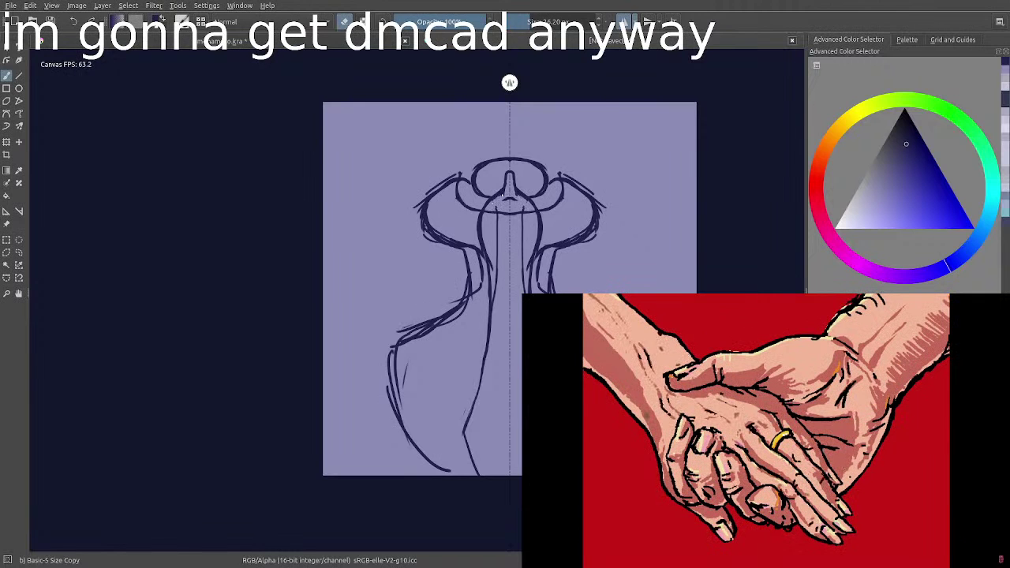
Clean up the head blocks, neck and shoulder contours by erasing the stray sketch lines and reinforcing the neck's outer line.
{"action": "key", "text": "ctrl+z"}
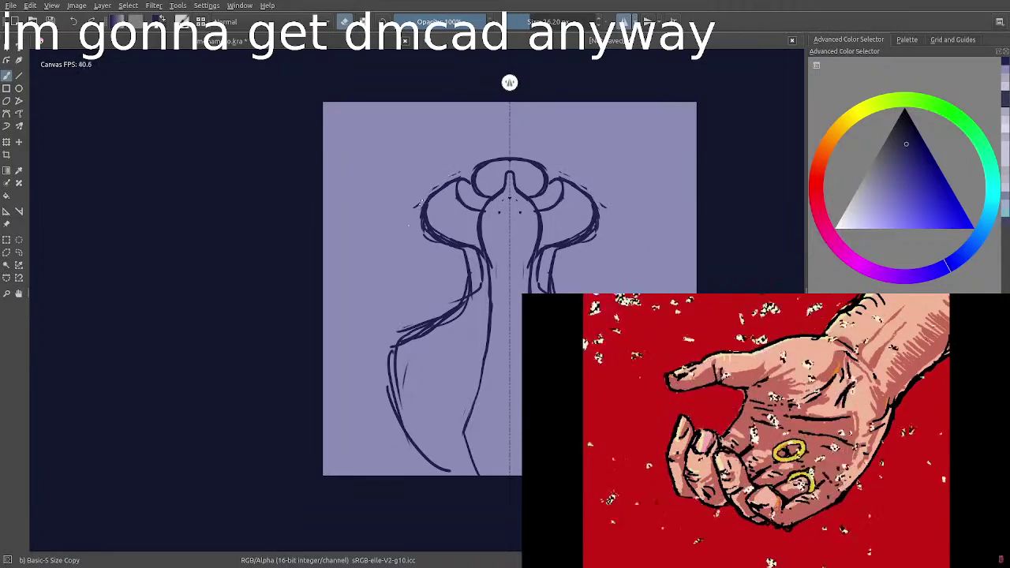
{"action": "key", "text": "ctrl+z"}
{"action": "mouse_move", "coordinate": [427, 236]}
{"action": "left_mouse_down"}
{"action": "mouse_move", "coordinate": [476, 246]}
{"action": "mouse_move", "coordinate": [483, 287]}
{"action": "mouse_move", "coordinate": [465, 243]}
{"action": "mouse_move", "coordinate": [477, 271]}
{"action": "mouse_move", "coordinate": [472, 300]}
{"action": "left_mouse_up"}
{"action": "key", "text": "e"}
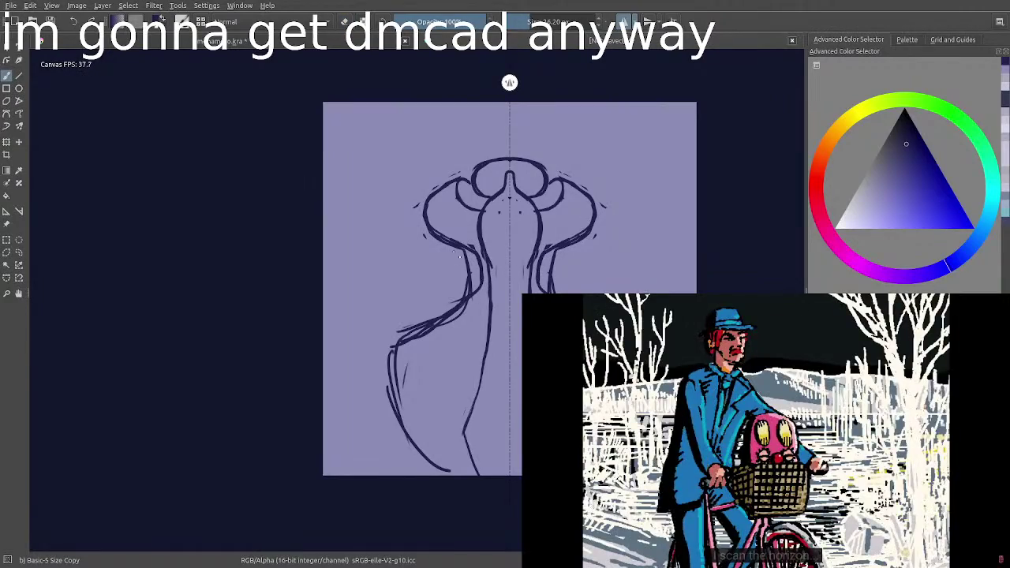
{"action": "mouse_move", "coordinate": [453, 245]}
{"action": "left_mouse_down"}
{"action": "mouse_move", "coordinate": [468, 280]}
{"action": "mouse_move", "coordinate": [466, 259]}
{"action": "left_mouse_up"}
{"action": "key", "text": "e"}
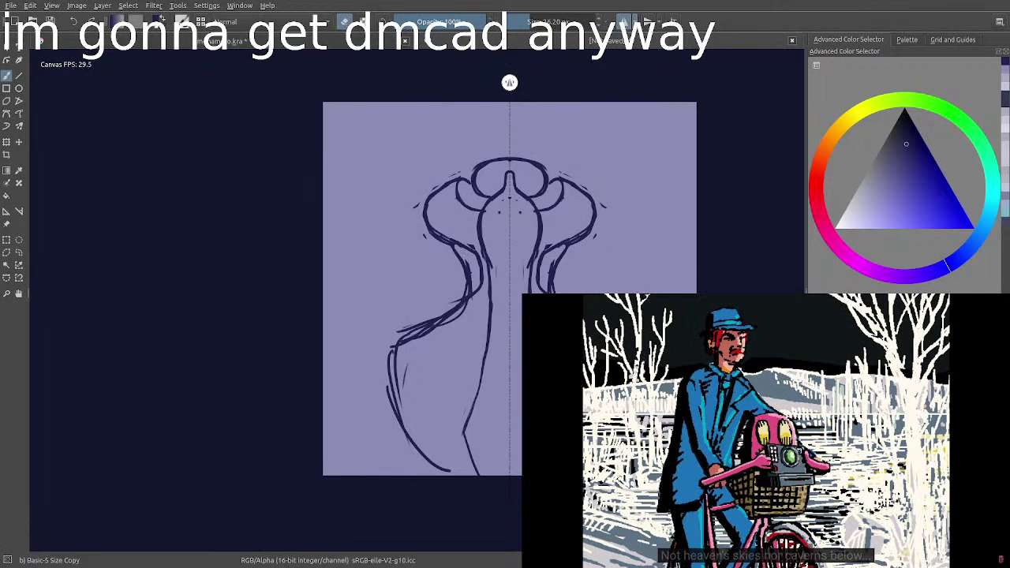
{"action": "left_click_drag", "start_coordinate": [470, 310], "coordinate": [450, 323]}
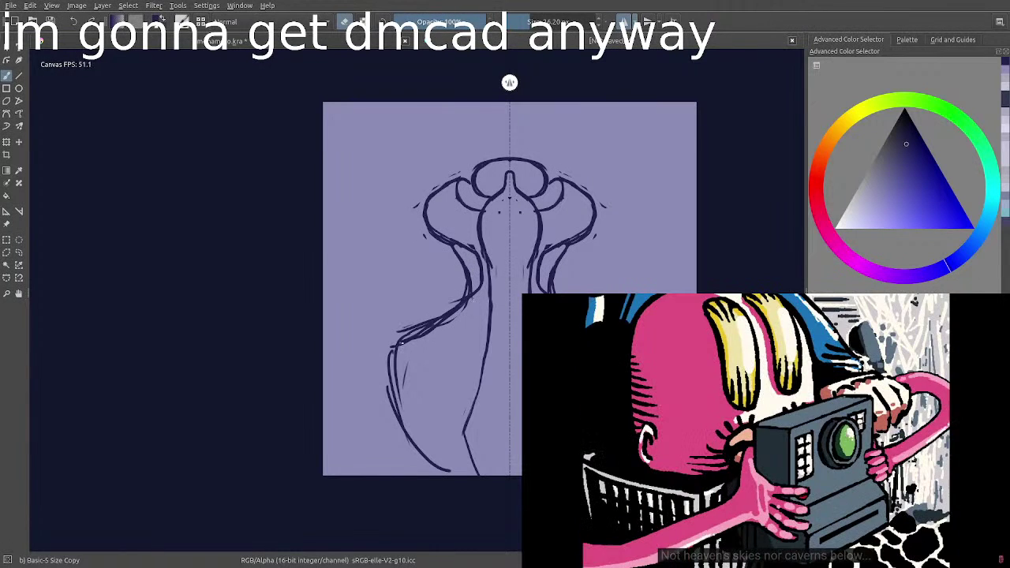
{"action": "left_click_drag", "start_coordinate": [402, 345], "coordinate": [465, 306]}
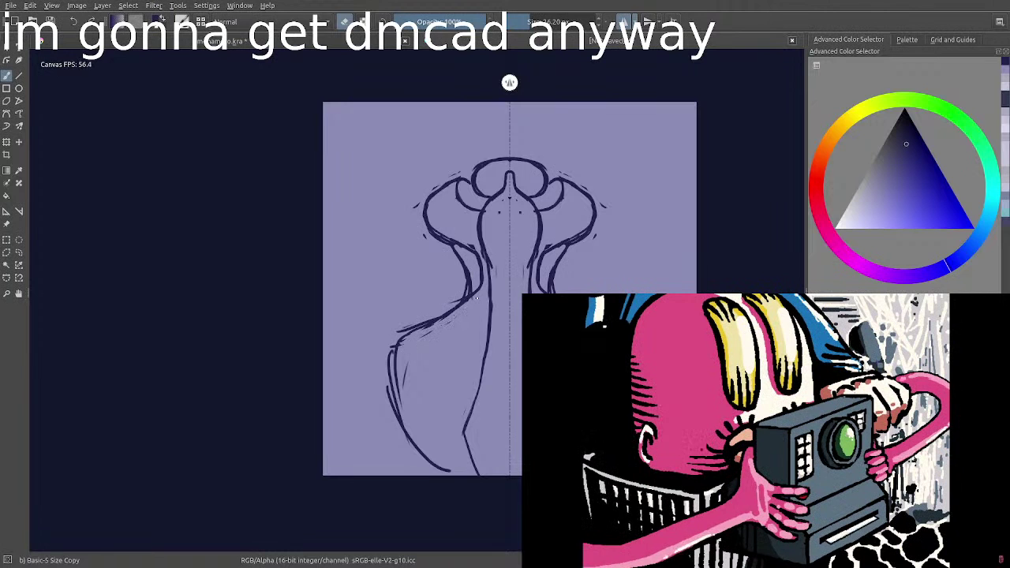
{"action": "mouse_move", "coordinate": [450, 312]}
{"action": "left_mouse_down"}
{"action": "mouse_move", "coordinate": [396, 330]}
{"action": "mouse_move", "coordinate": [399, 447]}
{"action": "left_mouse_up"}
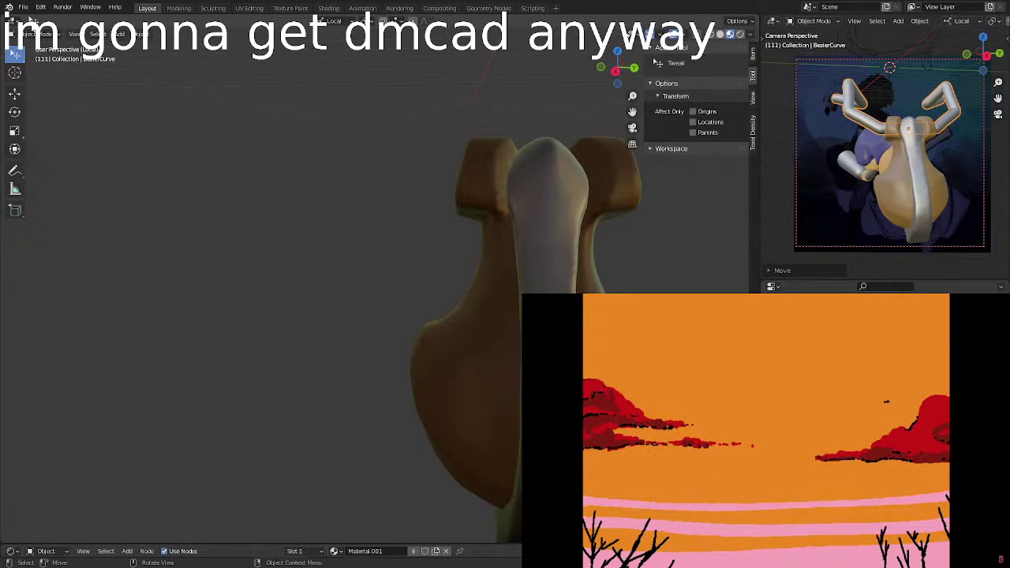
Switch to Blender, import the testes sketch as an image plane and move it down in front of the model.
{"action": "left_click", "coordinate": [22, 7]}
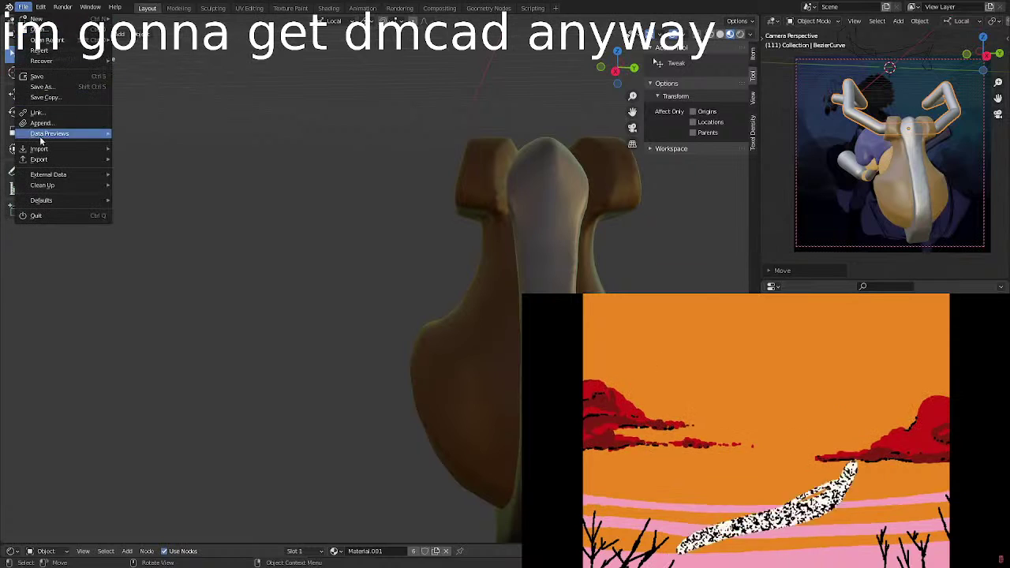
{"action": "mouse_move", "coordinate": [80, 149]}
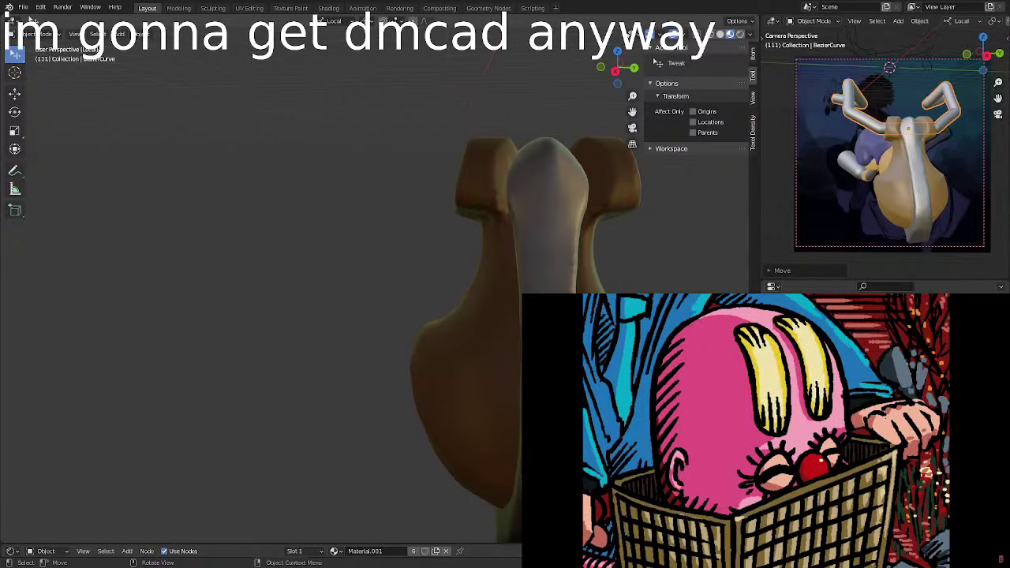
{"action": "left_click", "coordinate": [889, 68]}
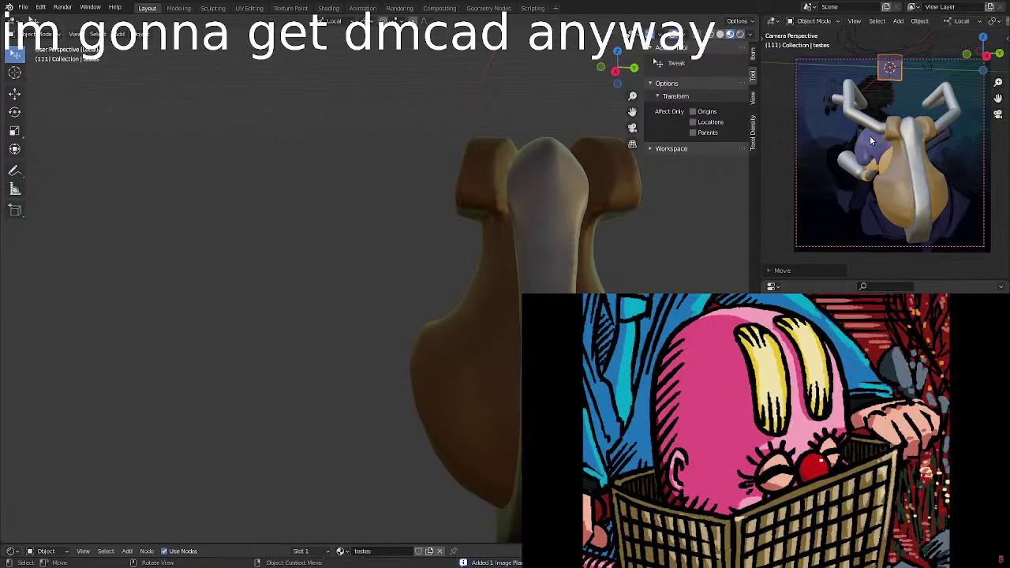
{"action": "key", "text": "g"}
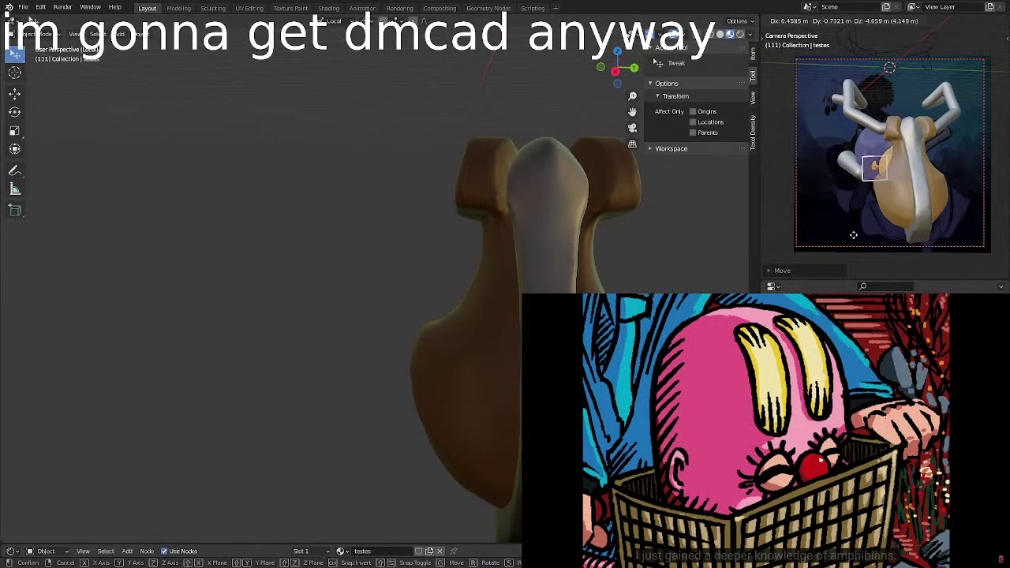
{"action": "left_click", "coordinate": [850, 230]}
Enlarge the testes image plane and reposition it along its local axes within the camera frame.
{"action": "key", "text": "g"}
{"action": "key", "text": "x"}
{"action": "key", "text": "x"}
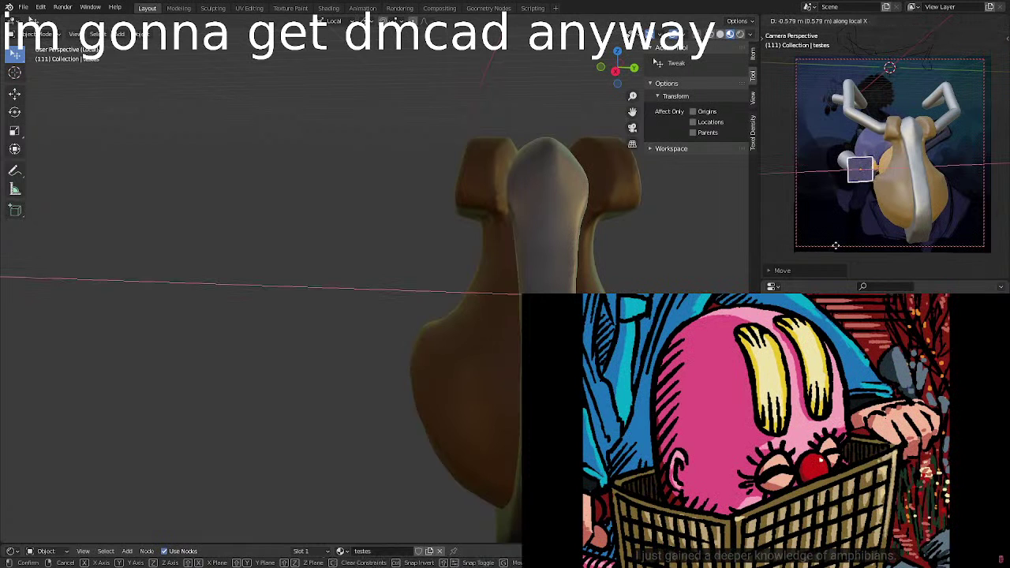
{"action": "key", "text": "y"}
{"action": "key", "text": "y"}
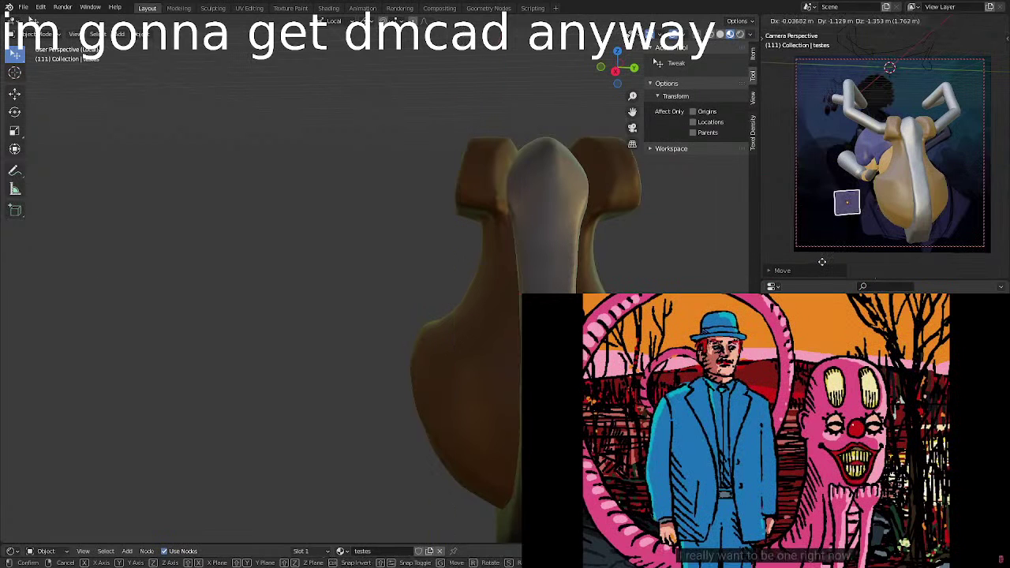
{"action": "key", "text": "y"}
{"action": "key", "text": "y"}
{"action": "key", "text": "y"}
{"action": "key", "text": "y"}
{"action": "key", "text": "y"}
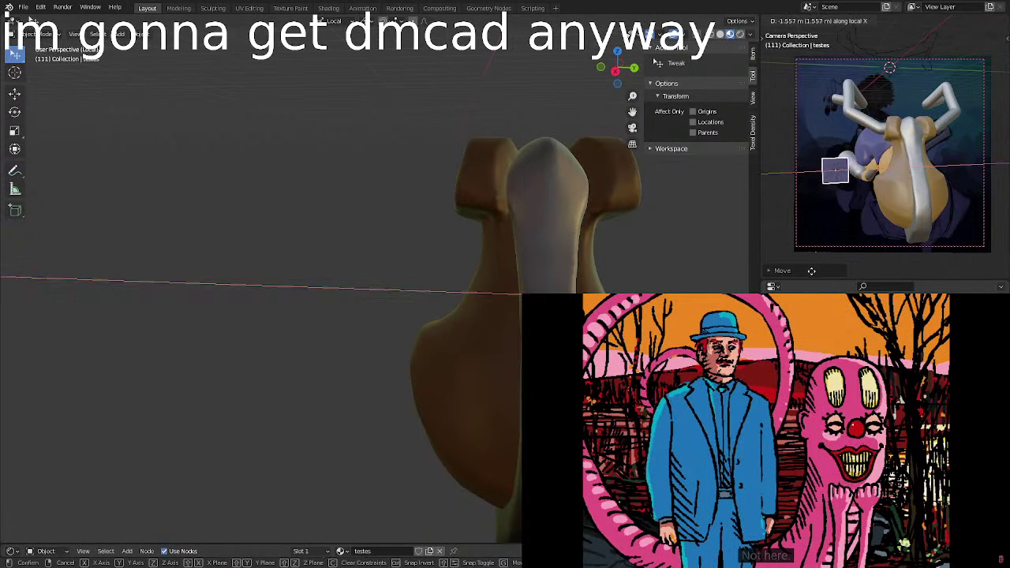
{"action": "key", "text": "x"}
{"action": "key", "text": "x"}
{"action": "key", "text": "x"}
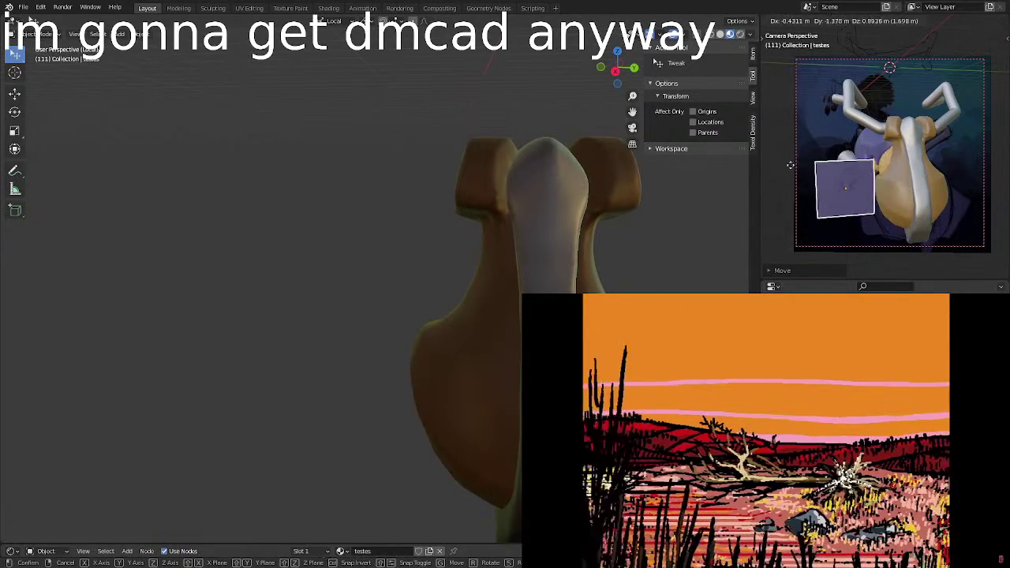
{"action": "left_click", "coordinate": [772, 141]}
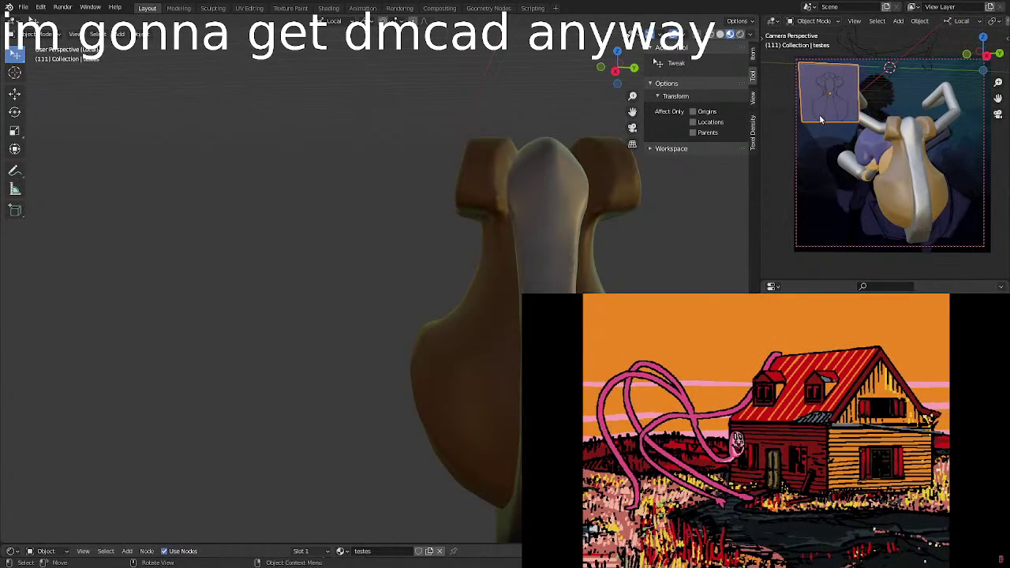
Move the sketch plane above the brown front piece in the camera view and parent it to the camera using the Object option.
{"action": "key", "text": "g"}
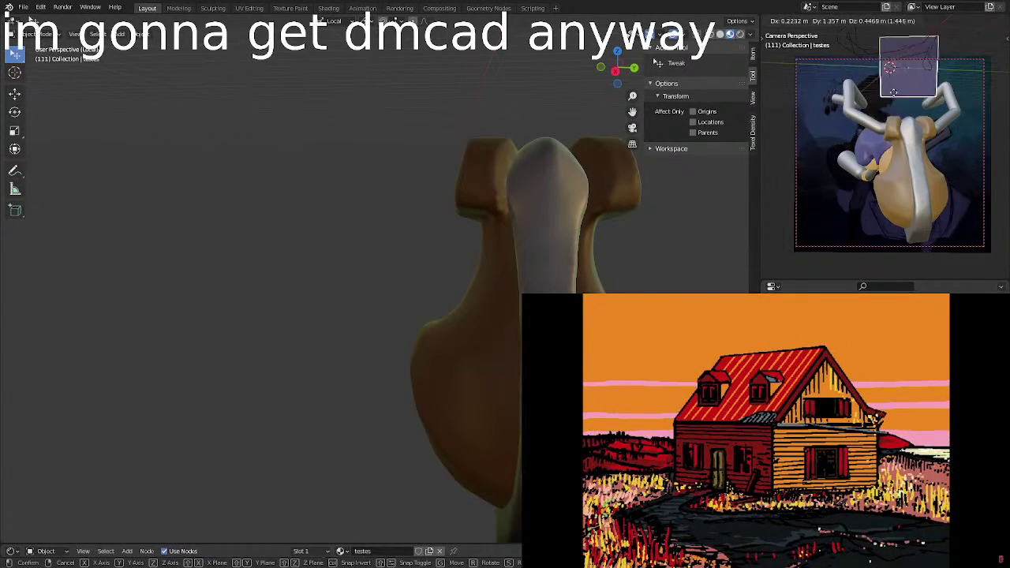
{"action": "left_click", "coordinate": [874, 124]}
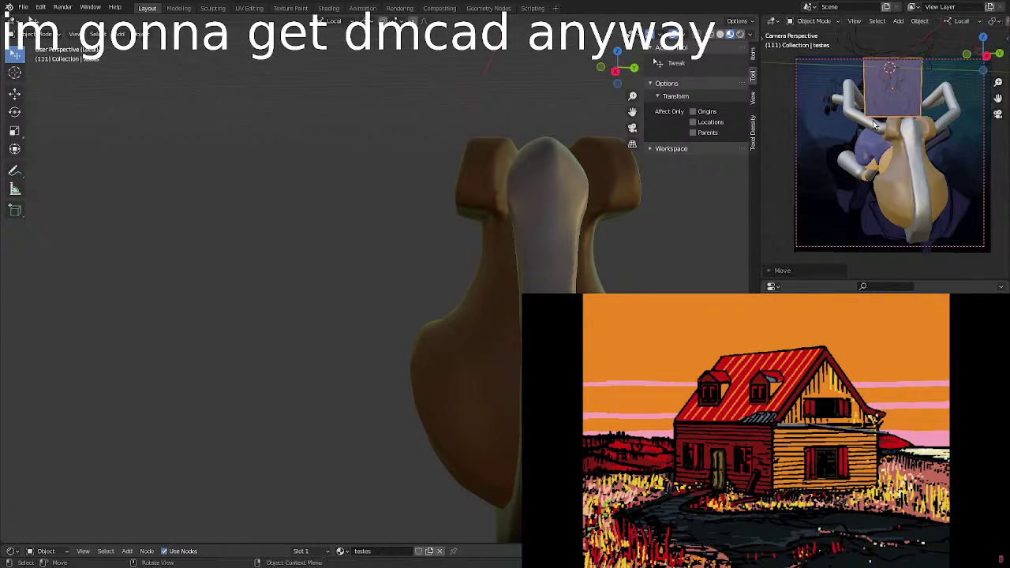
{"action": "left_click", "coordinate": [801, 247]}
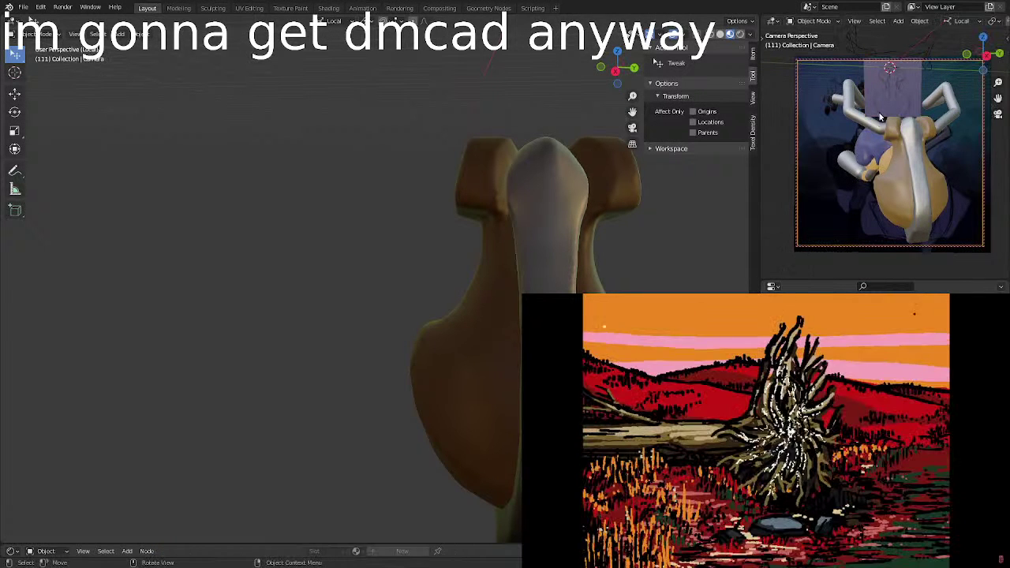
{"action": "key", "text": "ctrl+z"}
{"action": "left_click", "coordinate": [804, 248]}
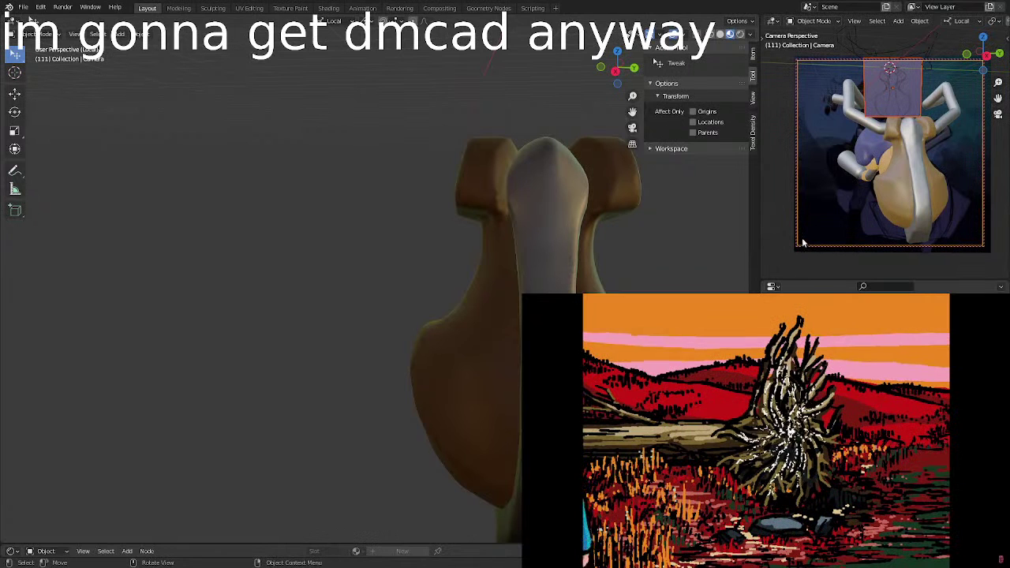
{"action": "key", "text": "ctrl+p"}
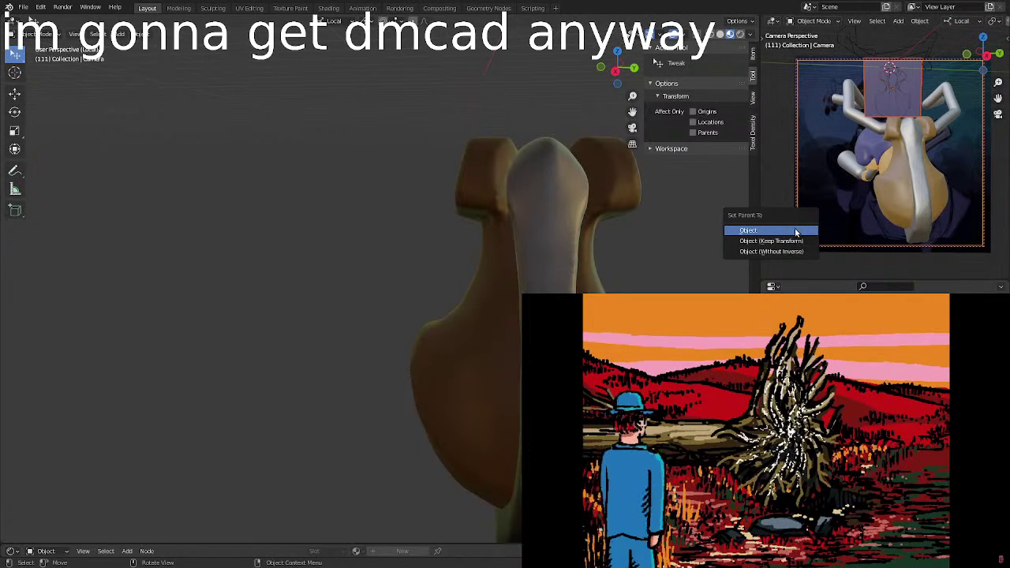
{"action": "left_click", "coordinate": [797, 231]}
{"action": "middle_click_drag", "start_coordinate": [894, 174], "coordinate": [869, 175]}
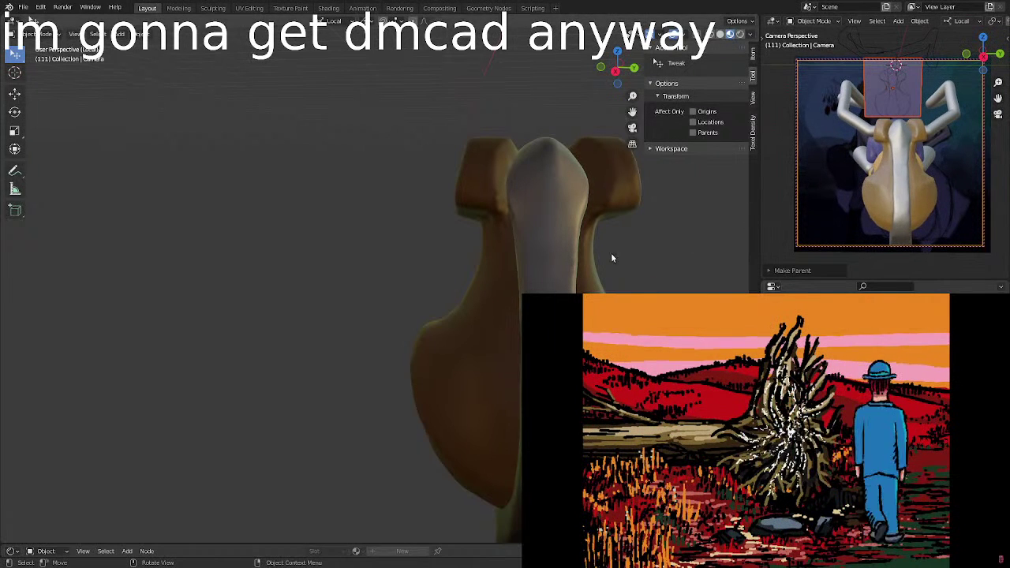
Put the brown front piece into Sculpt Mode and make a Draw brush stroke near its head block.
{"action": "left_click", "coordinate": [604, 334]}
{"action": "key", "text": "ctrl+Tab"}
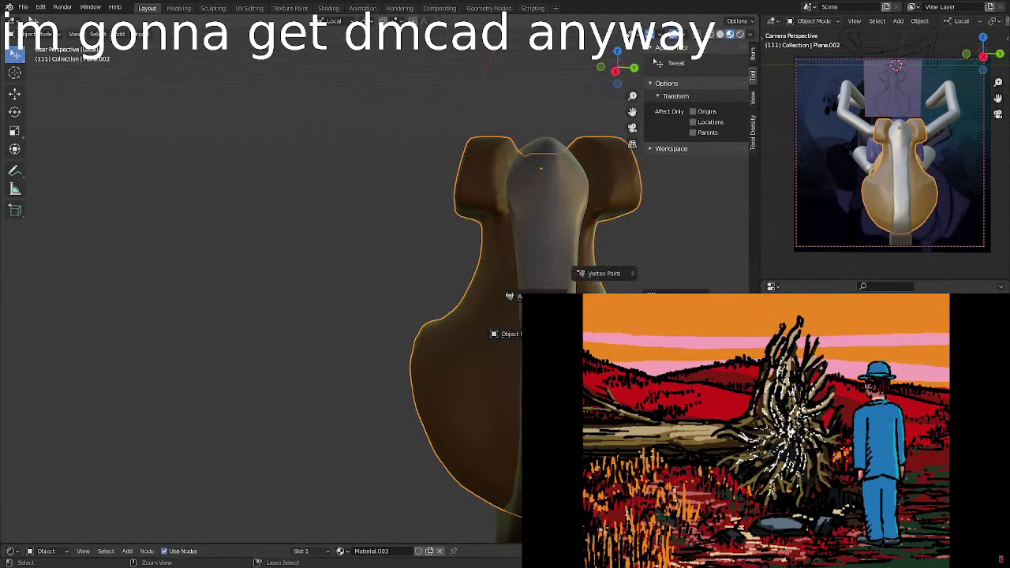
{"action": "left_click", "coordinate": [588, 292]}
{"action": "mouse_move", "coordinate": [578, 229]}
{"action": "middle_mouse_down", "text": "shift"}
{"action": "mouse_move", "coordinate": [566, 288]}
{"action": "mouse_move", "coordinate": [543, 226]}
{"action": "mouse_move", "coordinate": [587, 235]}
{"action": "middle_mouse_up", "text": "shift"}
{"action": "middle_click_drag", "start_coordinate": [880, 177], "coordinate": [765, 195]}
{"action": "middle_click_drag", "start_coordinate": [596, 244], "coordinate": [568, 269]}
{"action": "mouse_move", "coordinate": [551, 263]}
{"action": "left_mouse_down"}
{"action": "mouse_move", "coordinate": [559, 270]}
{"action": "mouse_move", "coordinate": [559, 239]}
{"action": "left_mouse_up"}
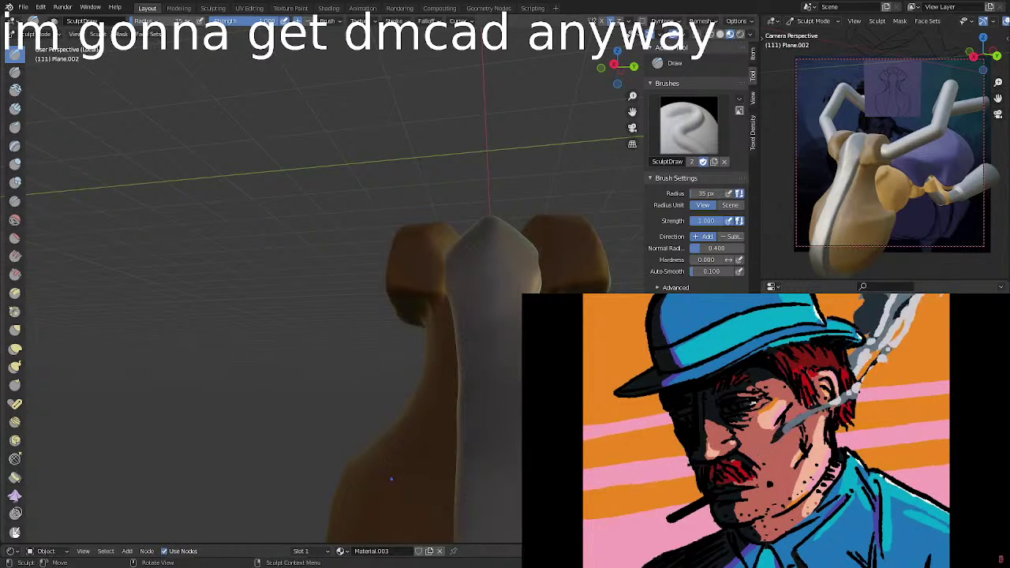
{"action": "mouse_move", "coordinate": [474, 316]}
{"action": "middle_mouse_down"}
{"action": "mouse_move", "coordinate": [508, 207]}
{"action": "mouse_move", "coordinate": [548, 210]}
{"action": "mouse_move", "coordinate": [531, 202]}
{"action": "mouse_move", "coordinate": [552, 247]}
{"action": "mouse_move", "coordinate": [548, 261]}
{"action": "mouse_move", "coordinate": [572, 263]}
{"action": "mouse_move", "coordinate": [554, 259]}
{"action": "mouse_move", "coordinate": [562, 240]}
{"action": "mouse_move", "coordinate": [535, 232]}
{"action": "mouse_move", "coordinate": [461, 306]}
{"action": "middle_mouse_up"}
Apply Shrink/Fatten to the whole brown front piece in Edit Mode and return to Sculpt Mode.
{"action": "key", "text": "Tab"}
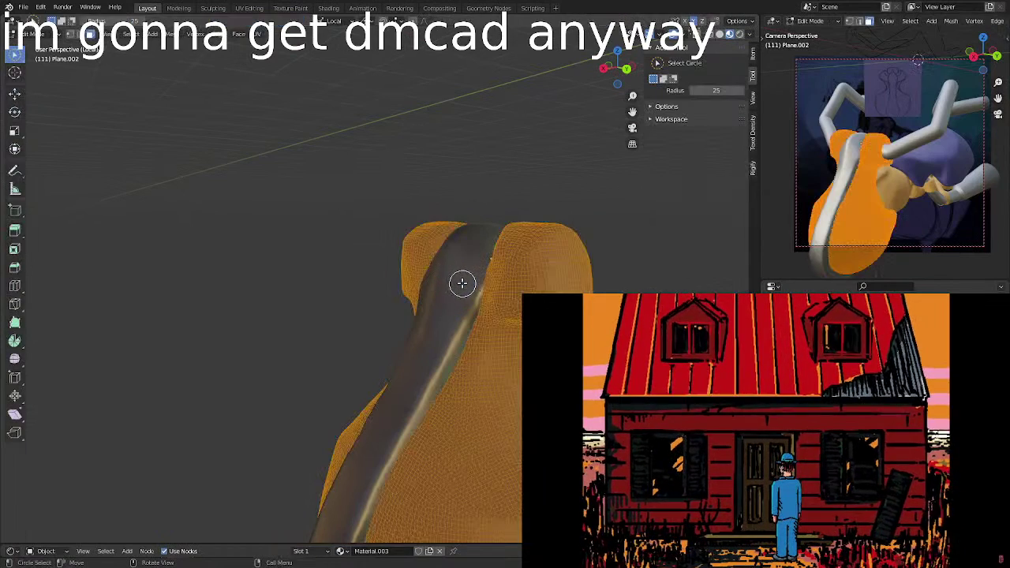
{"action": "key", "text": "alt+s"}
{"action": "left_click", "coordinate": [465, 285]}
{"action": "key", "text": "Tab"}
Shape the two side lobes of the brown front piece's head block with Draw brush strokes.
{"action": "mouse_move", "coordinate": [467, 286]}
{"action": "middle_mouse_down"}
{"action": "mouse_move", "coordinate": [574, 270]}
{"action": "mouse_move", "coordinate": [542, 248]}
{"action": "mouse_move", "coordinate": [507, 271]}
{"action": "mouse_move", "coordinate": [469, 261]}
{"action": "mouse_move", "coordinate": [478, 287]}
{"action": "mouse_move", "coordinate": [469, 255]}
{"action": "mouse_move", "coordinate": [514, 294]}
{"action": "mouse_move", "coordinate": [530, 251]}
{"action": "middle_mouse_up"}
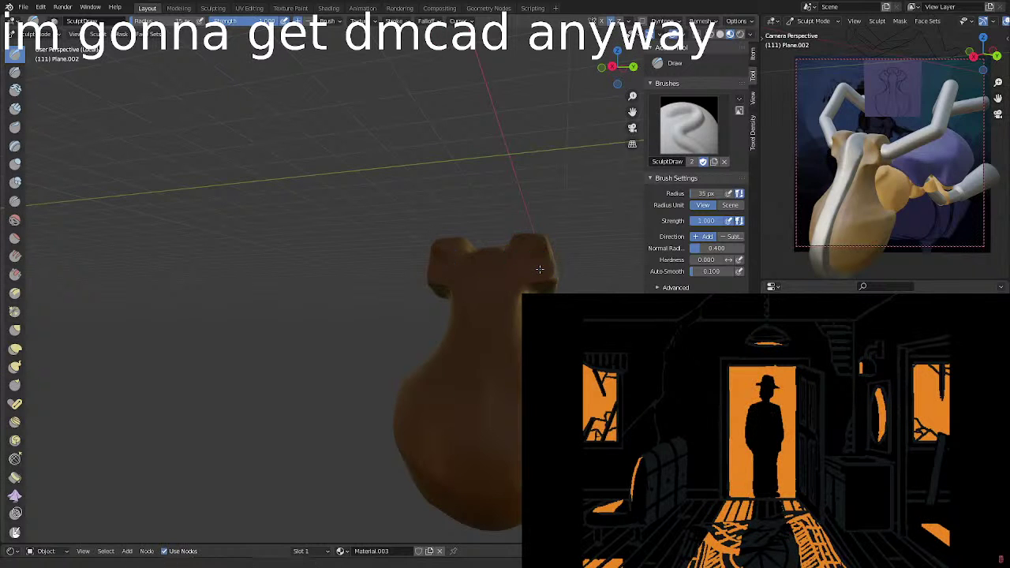
{"action": "middle_click_drag", "start_coordinate": [540, 269], "coordinate": [516, 262]}
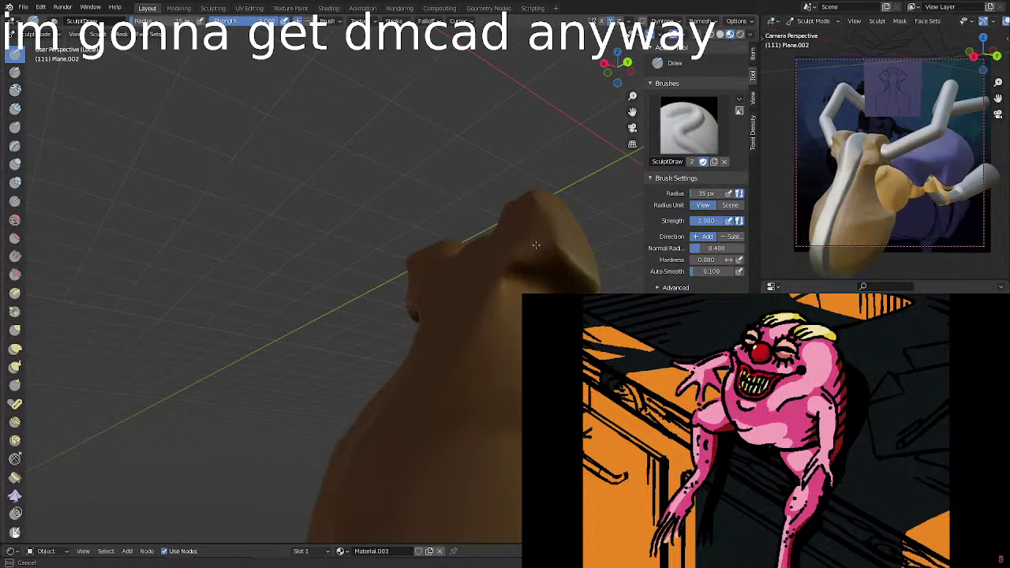
{"action": "middle_click_drag", "start_coordinate": [491, 272], "coordinate": [542, 255]}
{"action": "mouse_move", "coordinate": [548, 256]}
{"action": "left_mouse_down"}
{"action": "mouse_move", "coordinate": [532, 247]}
{"action": "mouse_move", "coordinate": [514, 266]}
{"action": "left_mouse_up"}
{"action": "middle_click_drag", "start_coordinate": [513, 267], "coordinate": [580, 278]}
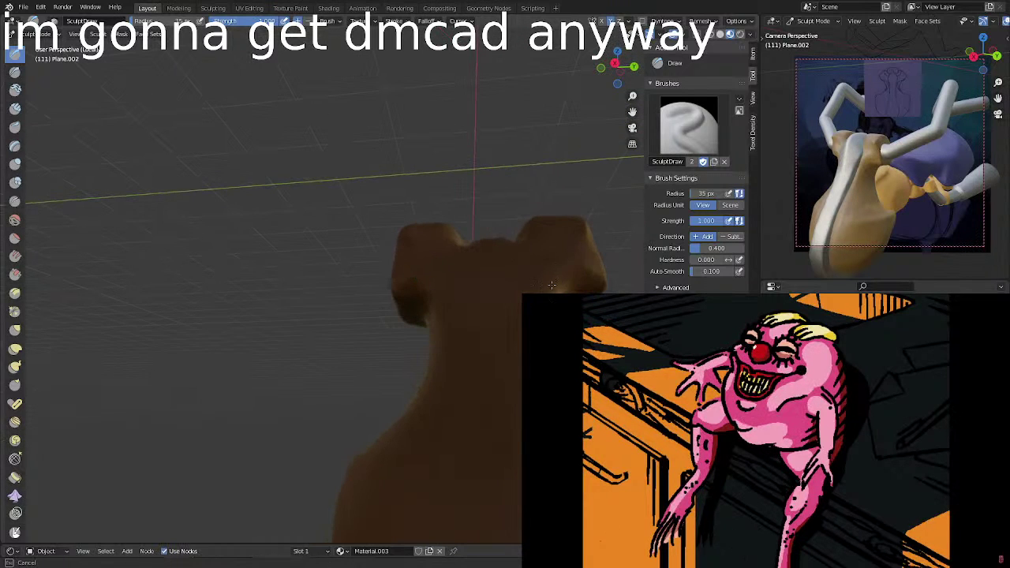
{"action": "middle_click_drag", "start_coordinate": [566, 238], "coordinate": [544, 249]}
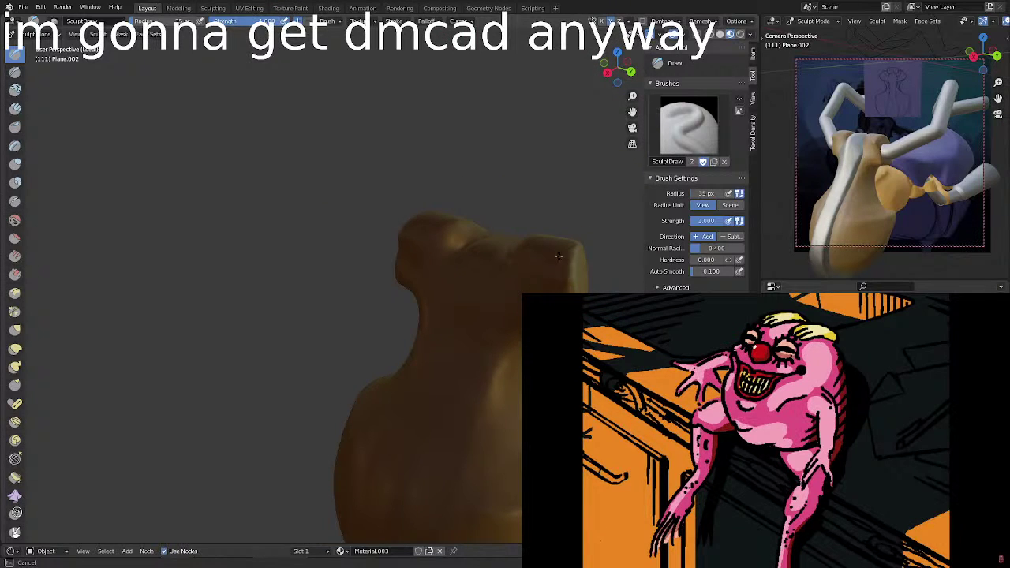
{"action": "mouse_move", "coordinate": [558, 257]}
{"action": "left_mouse_down"}
{"action": "mouse_move", "coordinate": [548, 275]}
{"action": "mouse_move", "coordinate": [512, 276]}
{"action": "left_mouse_up"}
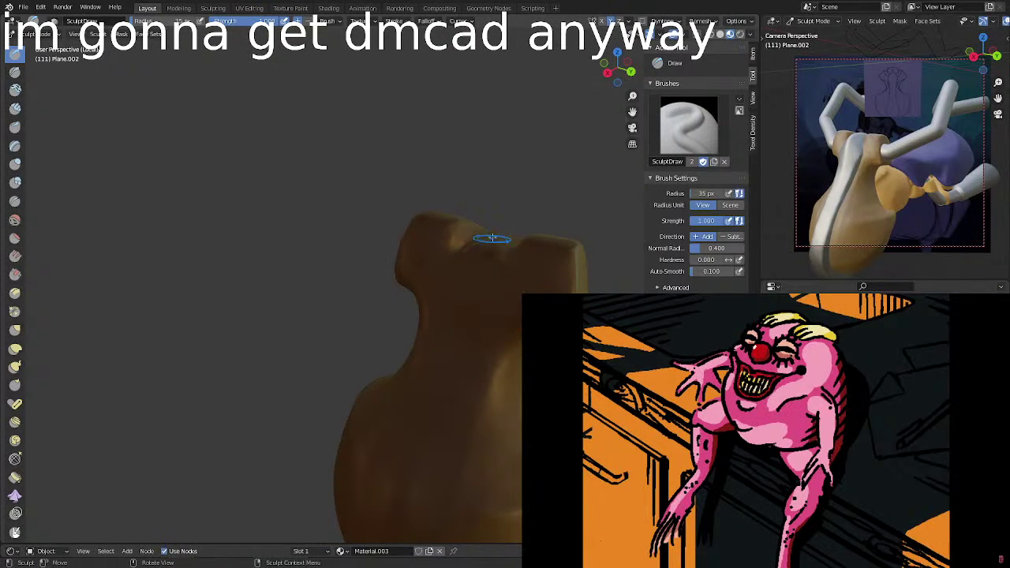
Sculpt a hollow into the top of the head block between its two side lobes.
{"action": "mouse_move", "coordinate": [517, 251]}
{"action": "middle_mouse_down"}
{"action": "mouse_move", "coordinate": [560, 276]}
{"action": "mouse_move", "coordinate": [522, 246]}
{"action": "mouse_move", "coordinate": [498, 262]}
{"action": "mouse_move", "coordinate": [518, 252]}
{"action": "mouse_move", "coordinate": [511, 225]}
{"action": "middle_mouse_up"}
{"action": "left_click_drag", "start_coordinate": [510, 222], "coordinate": [528, 233]}
{"action": "mouse_move", "coordinate": [528, 233]}
{"action": "left_mouse_down"}
{"action": "mouse_move", "coordinate": [525, 222]}
{"action": "mouse_move", "coordinate": [475, 229]}
{"action": "left_mouse_up"}
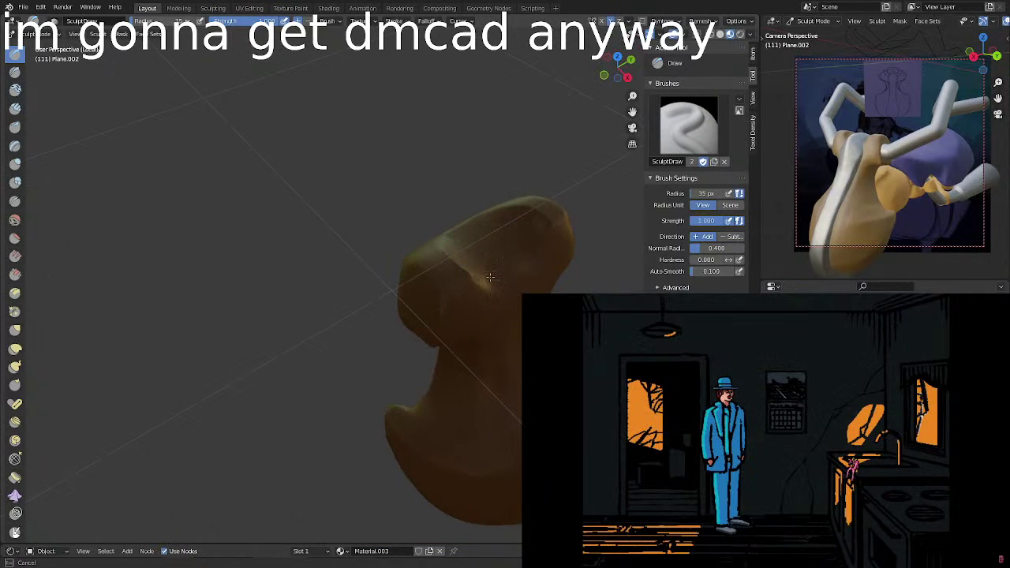
{"action": "mouse_move", "coordinate": [524, 233]}
{"action": "middle_mouse_down"}
{"action": "mouse_move", "coordinate": [466, 239]}
{"action": "mouse_move", "coordinate": [560, 218]}
{"action": "mouse_move", "coordinate": [585, 232]}
{"action": "middle_mouse_up"}
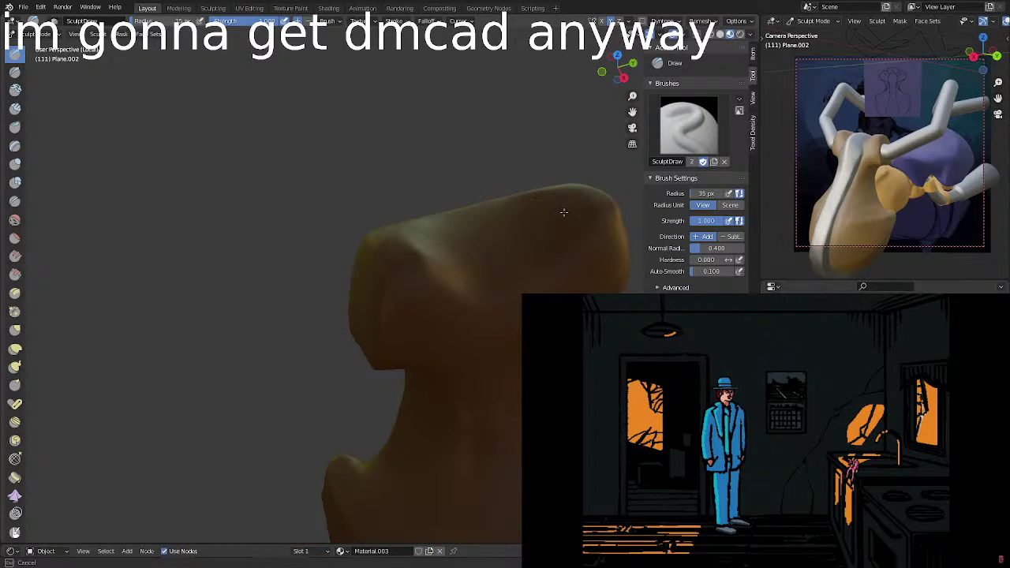
{"action": "left_click_drag", "start_coordinate": [534, 253], "coordinate": [553, 201]}
{"action": "mouse_move", "coordinate": [568, 234]}
{"action": "left_mouse_down"}
{"action": "mouse_move", "coordinate": [500, 282]}
{"action": "mouse_move", "coordinate": [520, 252]}
{"action": "left_mouse_up"}
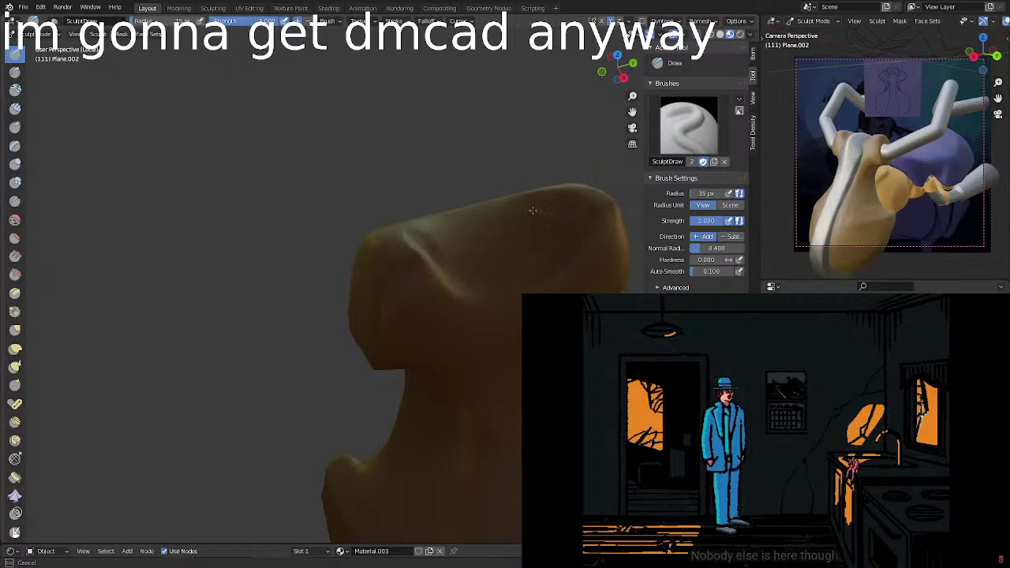
{"action": "left_click_drag", "start_coordinate": [533, 211], "coordinate": [514, 232]}
Hide the 3D viewport's sidebar and sculpt the outer face of the head block's side lobe.
{"action": "mouse_move", "coordinate": [521, 228]}
{"action": "middle_mouse_down"}
{"action": "mouse_move", "coordinate": [499, 262]}
{"action": "mouse_move", "coordinate": [452, 192]}
{"action": "middle_mouse_up"}
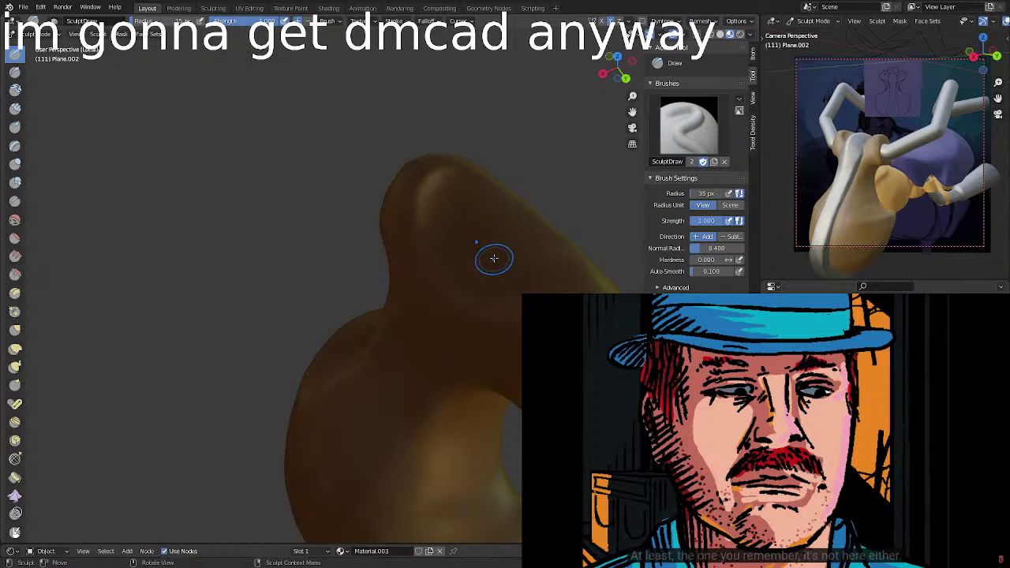
{"action": "mouse_move", "coordinate": [495, 258]}
{"action": "middle_mouse_down"}
{"action": "mouse_move", "coordinate": [584, 273]}
{"action": "mouse_move", "coordinate": [544, 260]}
{"action": "middle_mouse_up"}
{"action": "middle_click_drag", "start_coordinate": [876, 182], "coordinate": [908, 183]}
{"action": "scroll", "coordinate": [702, 261], "scroll_direction": "down", "scroll_amount": 1}
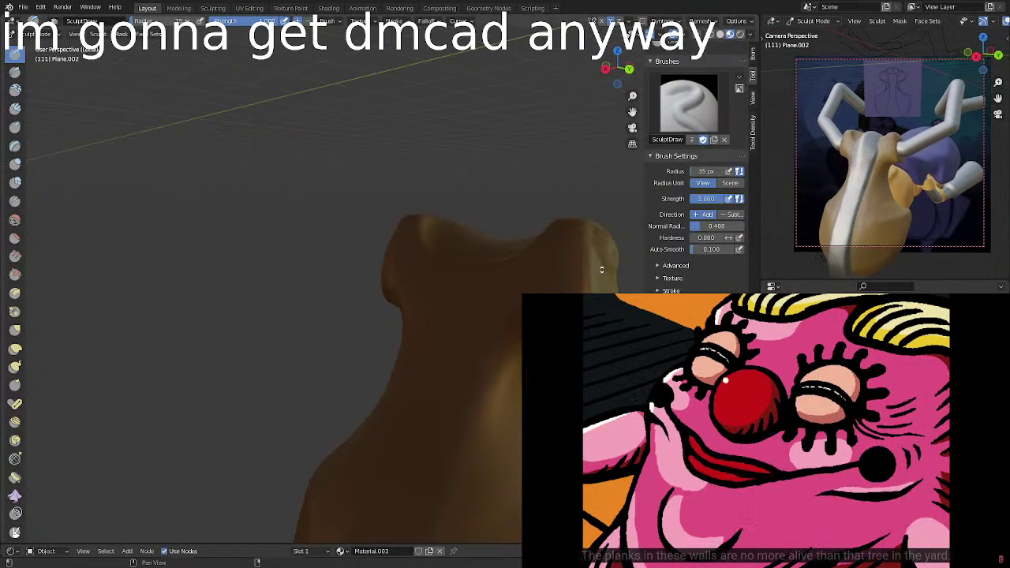
{"action": "mouse_move", "coordinate": [593, 292]}
{"action": "middle_mouse_down"}
{"action": "mouse_move", "coordinate": [516, 293]}
{"action": "mouse_move", "coordinate": [583, 285]}
{"action": "mouse_move", "coordinate": [537, 251]}
{"action": "middle_mouse_up"}
{"action": "key", "text": "n"}
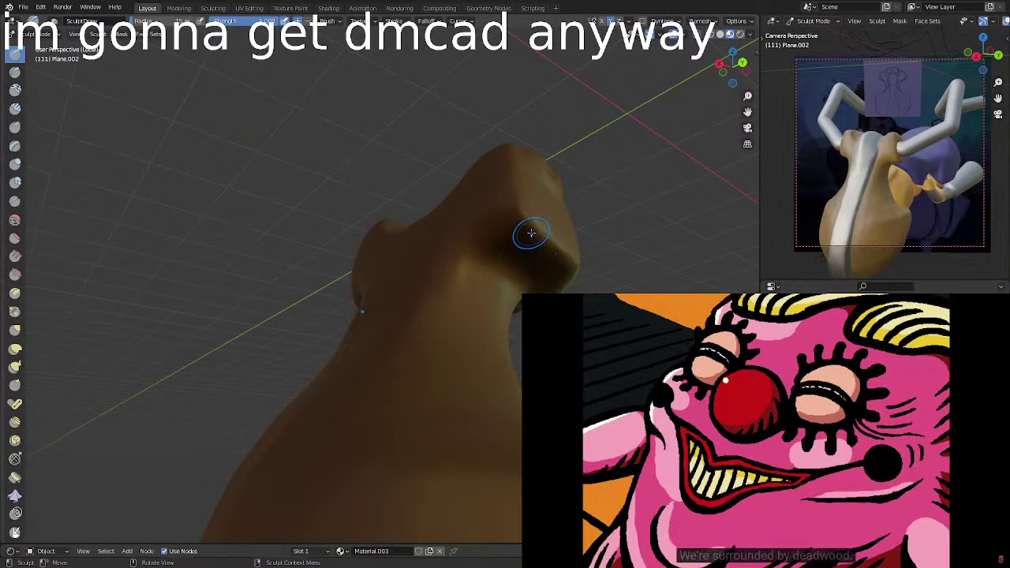
{"action": "left_click_drag", "start_coordinate": [509, 232], "coordinate": [527, 203]}
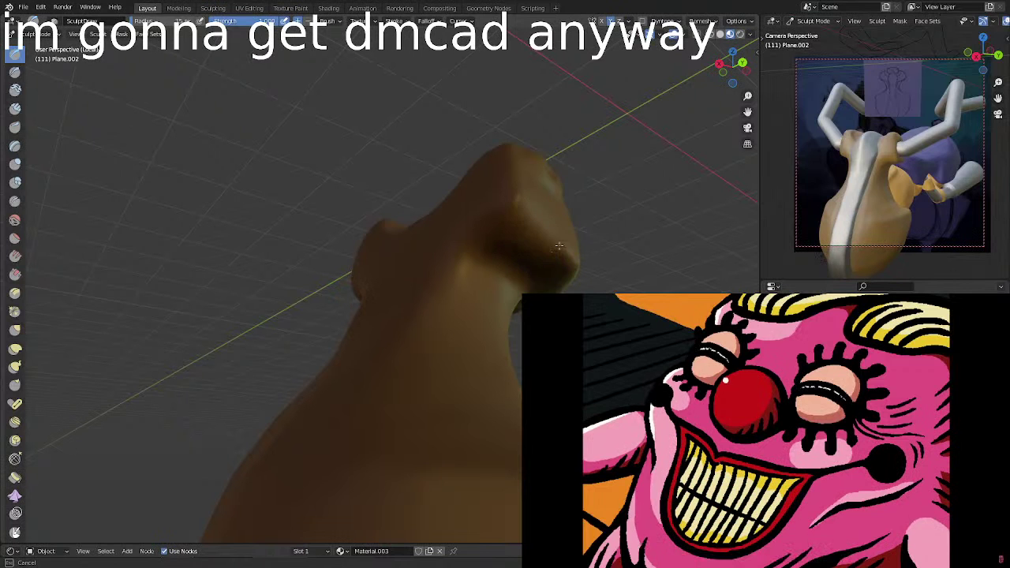
Reshape the outer ends of the side lobes and carve the undercut where they meet the neck.
{"action": "mouse_move", "coordinate": [550, 237]}
{"action": "middle_mouse_down"}
{"action": "mouse_move", "coordinate": [563, 229]}
{"action": "mouse_move", "coordinate": [539, 226]}
{"action": "middle_mouse_up"}
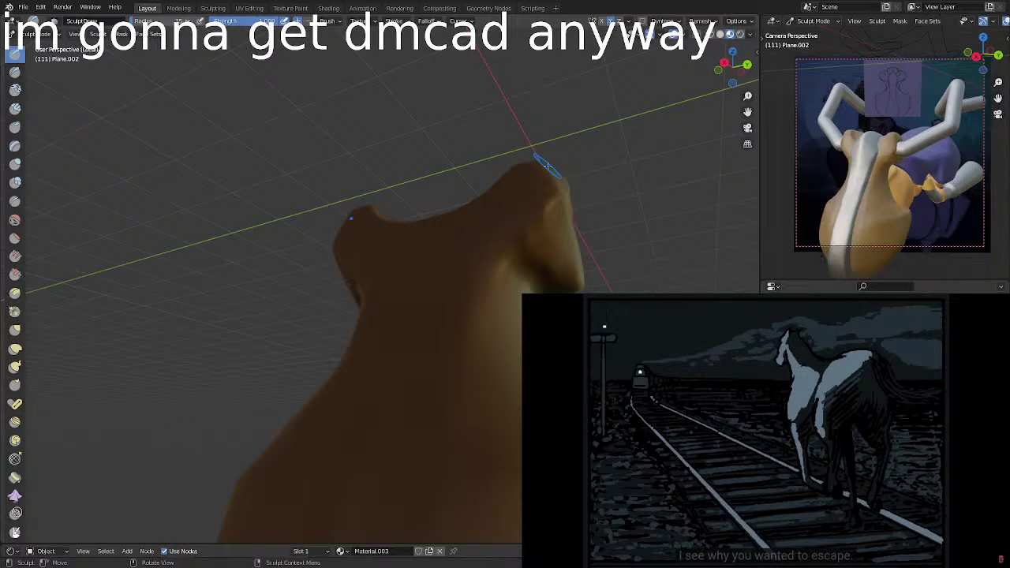
{"action": "middle_click_drag", "start_coordinate": [556, 245], "coordinate": [512, 251]}
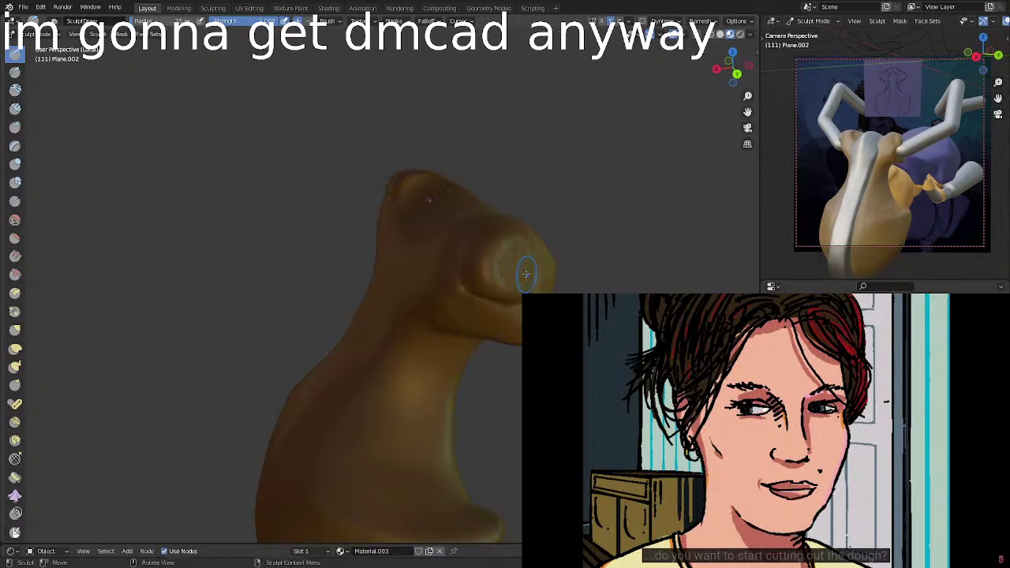
{"action": "mouse_move", "coordinate": [520, 255]}
{"action": "middle_mouse_down"}
{"action": "mouse_move", "coordinate": [564, 253]}
{"action": "mouse_move", "coordinate": [546, 258]}
{"action": "mouse_move", "coordinate": [546, 274]}
{"action": "mouse_move", "coordinate": [557, 265]}
{"action": "mouse_move", "coordinate": [553, 245]}
{"action": "mouse_move", "coordinate": [532, 232]}
{"action": "middle_mouse_up"}
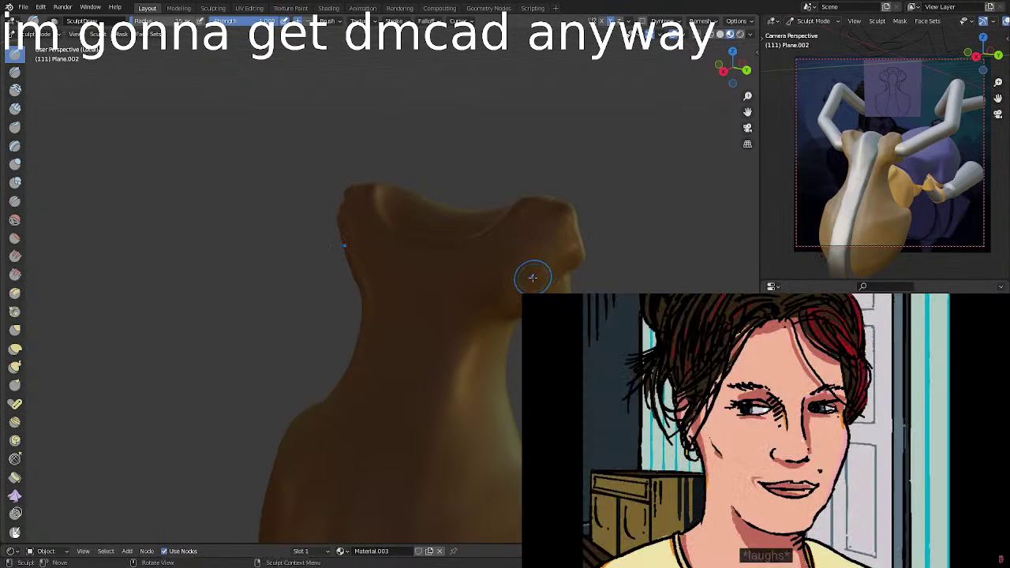
{"action": "middle_click_drag", "start_coordinate": [537, 276], "coordinate": [480, 244], "text": "shift"}
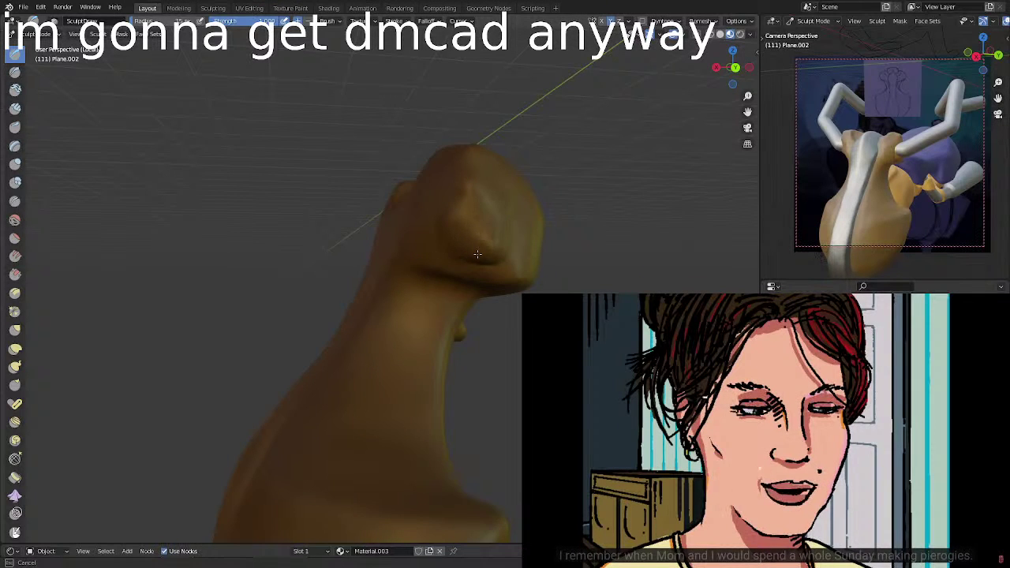
{"action": "mouse_move", "coordinate": [490, 256]}
{"action": "middle_mouse_down"}
{"action": "mouse_move", "coordinate": [539, 229]}
{"action": "mouse_move", "coordinate": [555, 249]}
{"action": "mouse_move", "coordinate": [553, 225]}
{"action": "mouse_move", "coordinate": [528, 216]}
{"action": "mouse_move", "coordinate": [541, 210]}
{"action": "mouse_move", "coordinate": [542, 239]}
{"action": "mouse_move", "coordinate": [529, 244]}
{"action": "middle_mouse_up"}
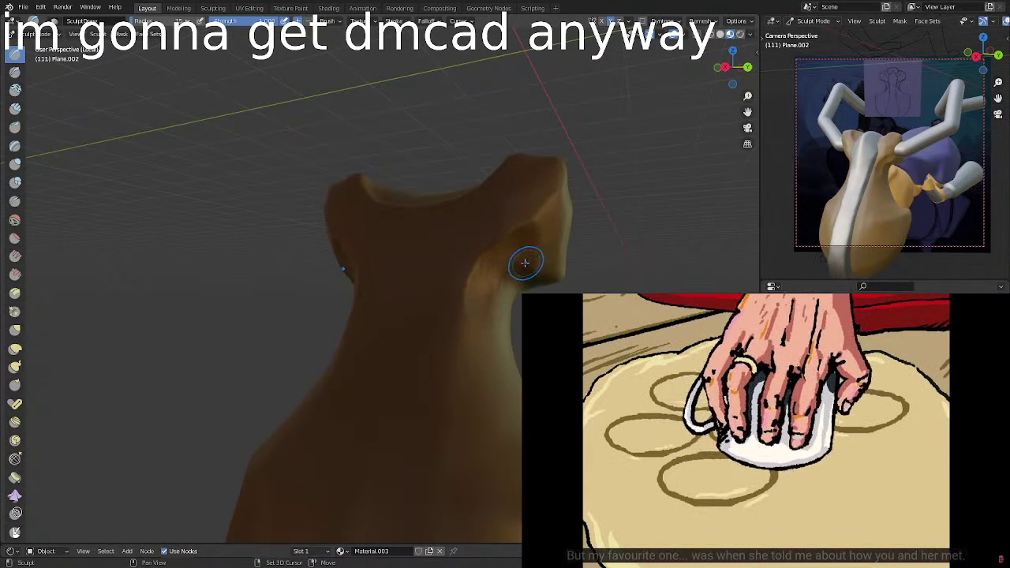
{"action": "middle_click_drag", "start_coordinate": [548, 228], "coordinate": [514, 251]}
{"action": "middle_click_drag", "start_coordinate": [522, 207], "coordinate": [442, 267]}
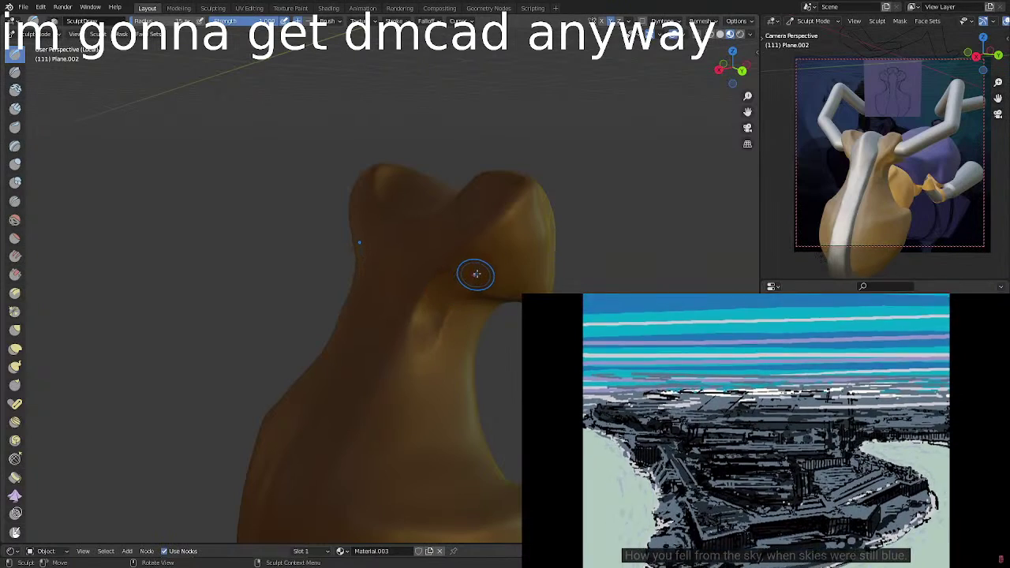
{"action": "mouse_move", "coordinate": [476, 275]}
{"action": "middle_mouse_down"}
{"action": "mouse_move", "coordinate": [485, 284]}
{"action": "mouse_move", "coordinate": [534, 230]}
{"action": "mouse_move", "coordinate": [402, 264]}
{"action": "mouse_move", "coordinate": [384, 274]}
{"action": "mouse_move", "coordinate": [387, 286]}
{"action": "mouse_move", "coordinate": [372, 237]}
{"action": "mouse_move", "coordinate": [474, 282]}
{"action": "mouse_move", "coordinate": [526, 266]}
{"action": "mouse_move", "coordinate": [495, 282]}
{"action": "mouse_move", "coordinate": [481, 253]}
{"action": "middle_mouse_up"}
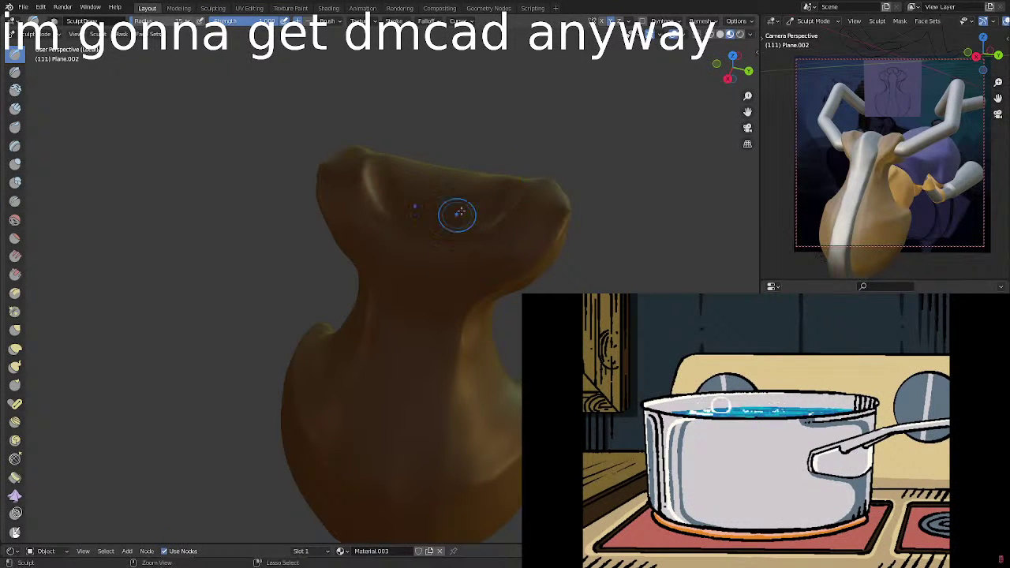
Deepen and even out the hollow across the top of the head block.
{"action": "middle_click_drag", "start_coordinate": [458, 214], "coordinate": [481, 183]}
{"action": "mouse_move", "coordinate": [486, 175]}
{"action": "left_mouse_down"}
{"action": "mouse_move", "coordinate": [460, 174]}
{"action": "mouse_move", "coordinate": [395, 211]}
{"action": "mouse_move", "coordinate": [461, 172]}
{"action": "left_mouse_up"}
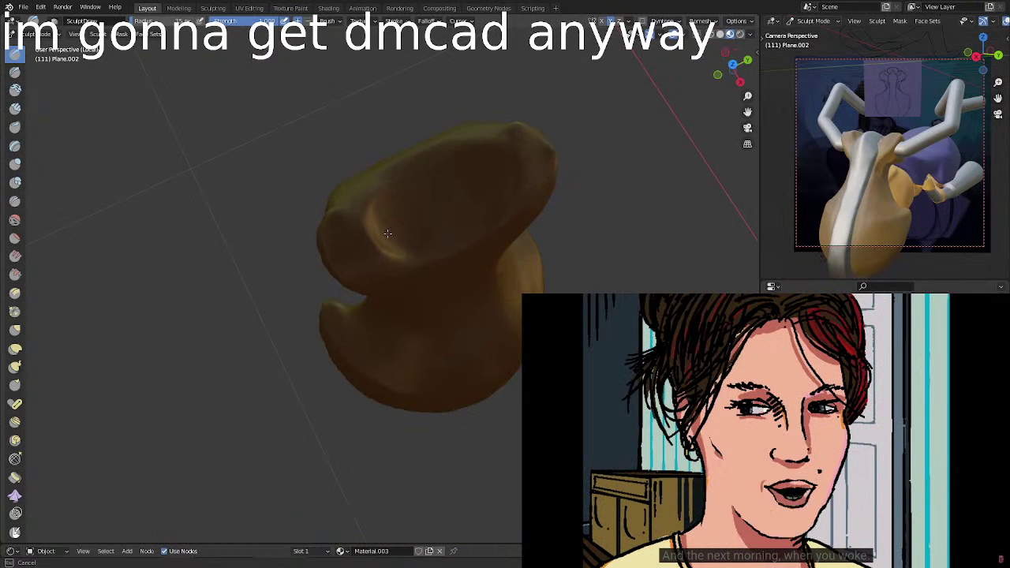
{"action": "left_click_drag", "start_coordinate": [470, 154], "coordinate": [451, 184]}
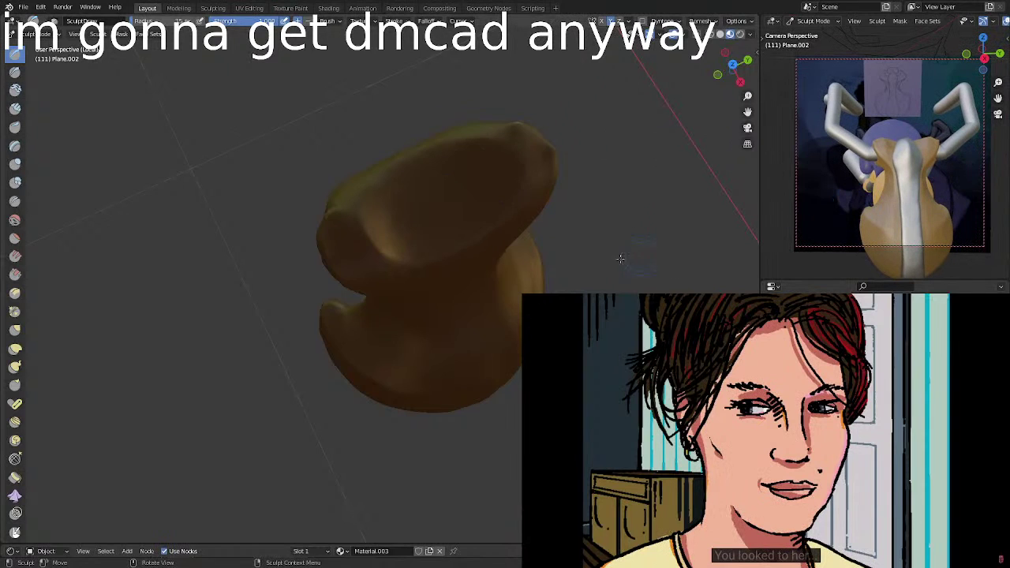
Round off the pointed upper corners of the head block's two side lobes.
{"action": "middle_click_drag", "start_coordinate": [623, 255], "coordinate": [556, 195]}
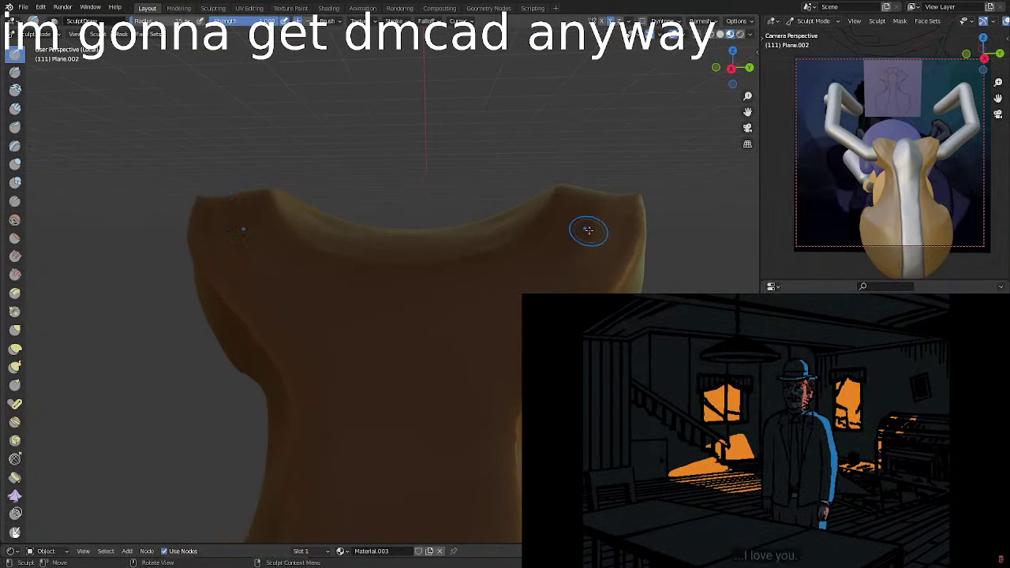
{"action": "scroll", "coordinate": [582, 225], "scroll_direction": "down", "scroll_amount": 1}
{"action": "middle_click_drag", "start_coordinate": [581, 217], "coordinate": [553, 260]}
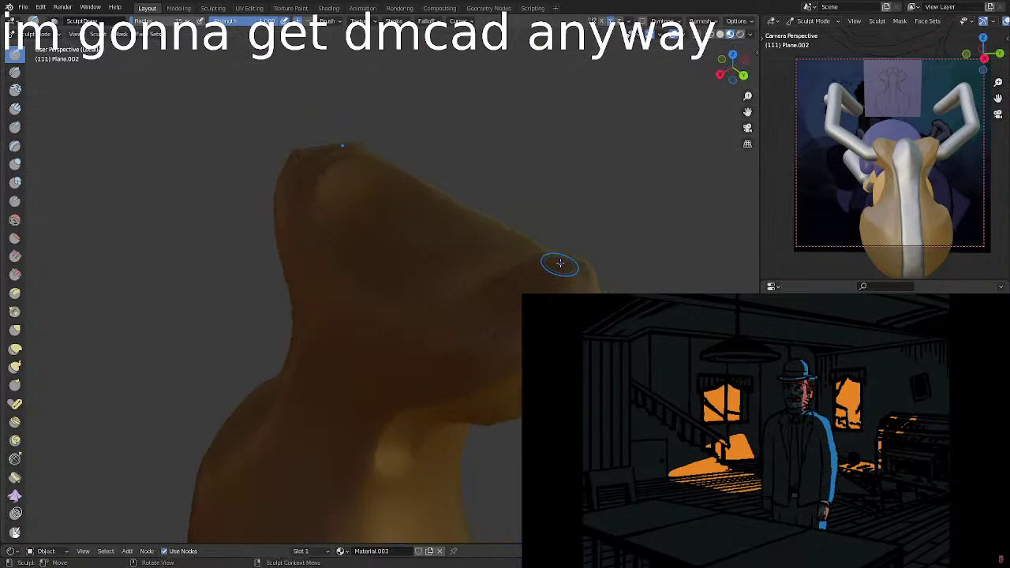
{"action": "middle_click_drag", "start_coordinate": [565, 264], "coordinate": [575, 208]}
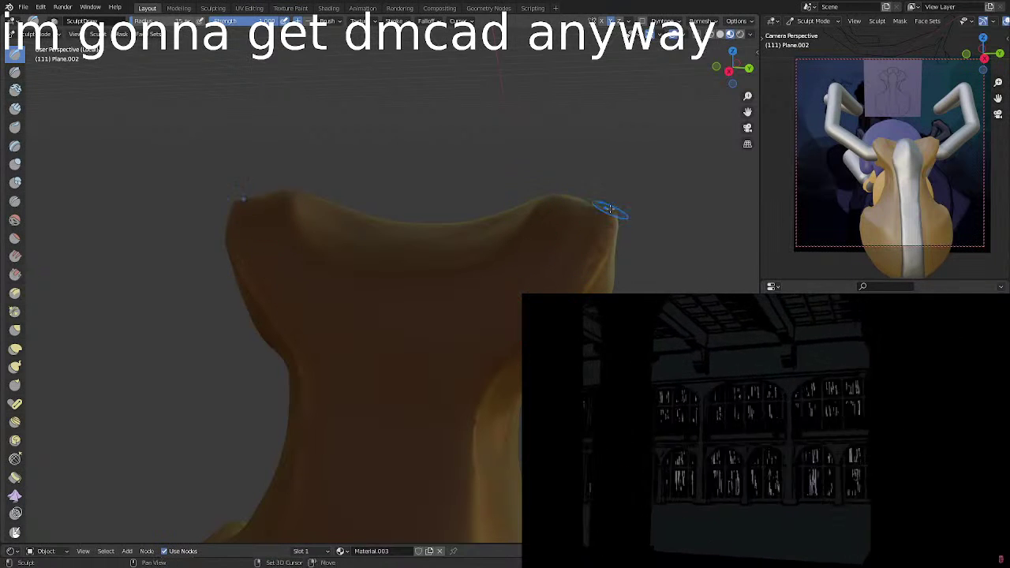
Smooth the side lobe and its transition to the neck, and sculpt along the lobe's lower front edge.
{"action": "middle_click_drag", "start_coordinate": [491, 325], "coordinate": [564, 232]}
{"action": "left_click_drag", "start_coordinate": [460, 330], "coordinate": [393, 378], "text": "shift"}
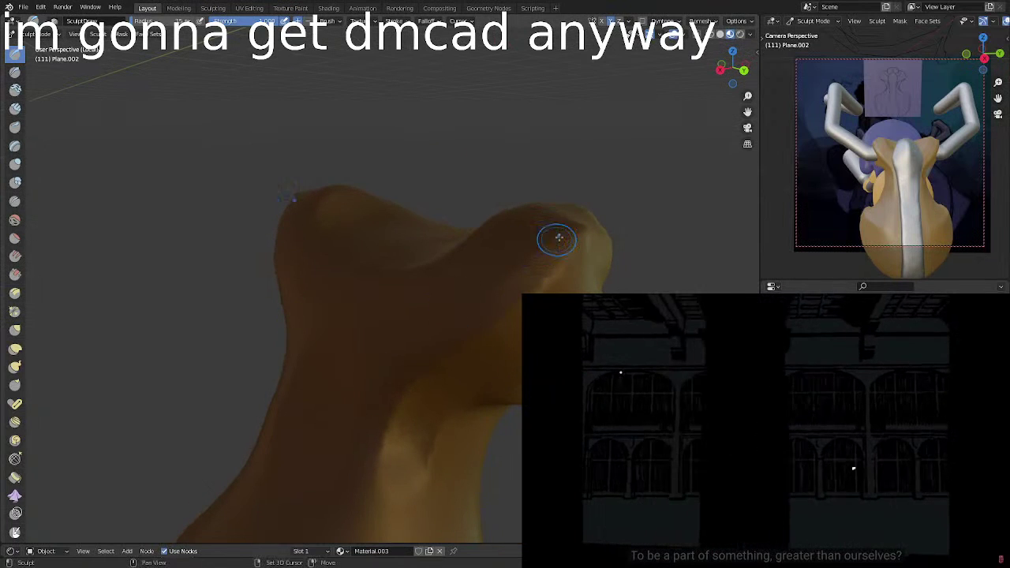
{"action": "left_click_drag", "start_coordinate": [406, 344], "coordinate": [525, 253], "text": "shift"}
{"action": "middle_click_drag", "start_coordinate": [545, 254], "coordinate": [492, 300]}
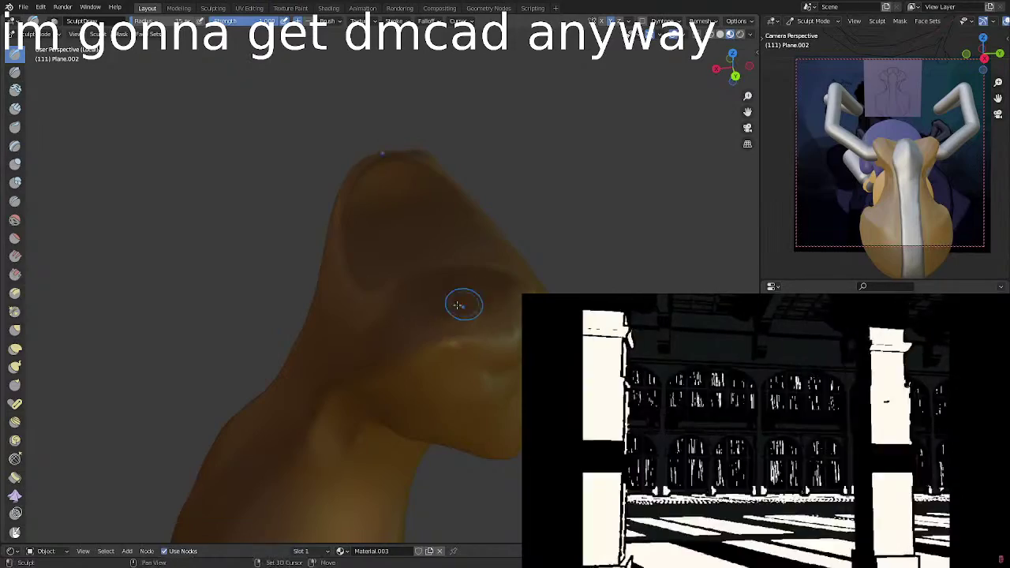
{"action": "mouse_move", "coordinate": [474, 324]}
{"action": "left_mouse_down"}
{"action": "mouse_move", "coordinate": [410, 331]}
{"action": "mouse_move", "coordinate": [390, 312]}
{"action": "left_mouse_up"}
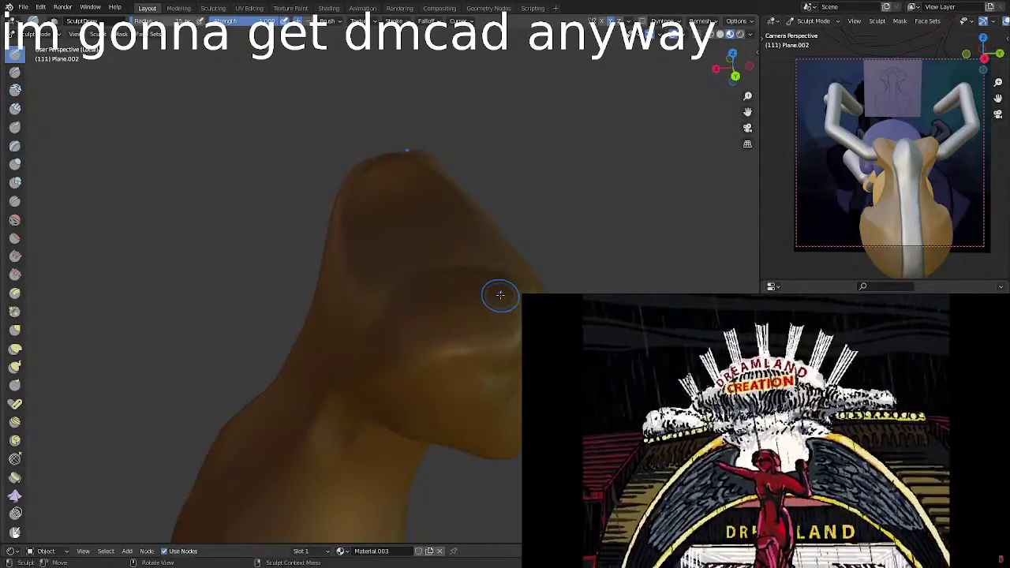
Sculpt the side lobe's outer end and blend its bumps into a rounded form.
{"action": "mouse_move", "coordinate": [501, 295]}
{"action": "middle_mouse_down"}
{"action": "mouse_move", "coordinate": [519, 359]}
{"action": "mouse_move", "coordinate": [338, 339]}
{"action": "mouse_move", "coordinate": [324, 299]}
{"action": "mouse_move", "coordinate": [322, 311]}
{"action": "mouse_move", "coordinate": [434, 265]}
{"action": "middle_mouse_up"}
{"action": "mouse_move", "coordinate": [395, 275]}
{"action": "left_mouse_down"}
{"action": "mouse_move", "coordinate": [384, 387]}
{"action": "mouse_move", "coordinate": [408, 369]}
{"action": "mouse_move", "coordinate": [414, 383]}
{"action": "mouse_move", "coordinate": [426, 292]}
{"action": "mouse_move", "coordinate": [438, 300]}
{"action": "left_mouse_up"}
{"action": "scroll", "coordinate": [408, 357], "scroll_direction": "down", "scroll_amount": 2}
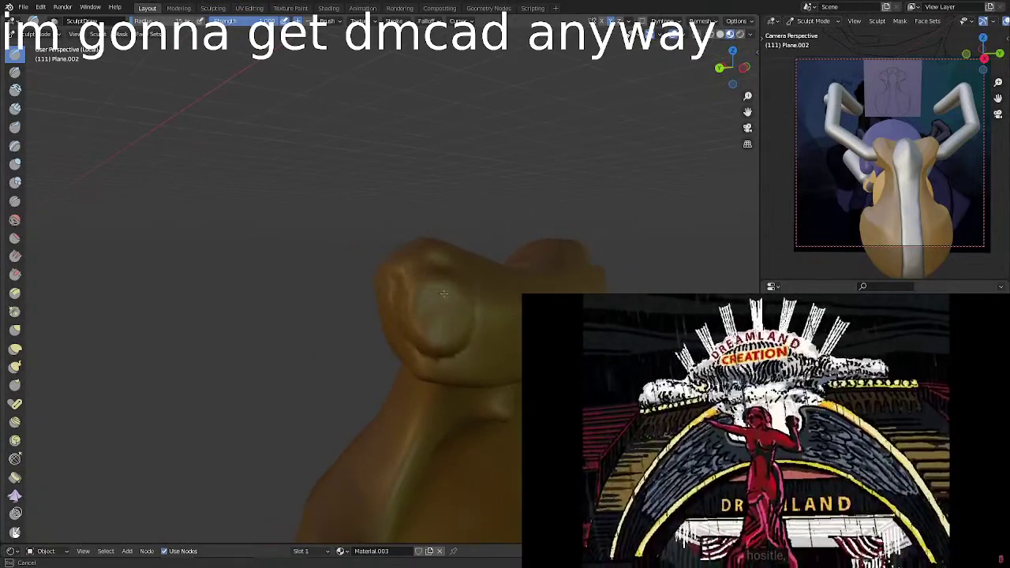
{"action": "mouse_move", "coordinate": [445, 294]}
{"action": "middle_mouse_down"}
{"action": "mouse_move", "coordinate": [492, 249]}
{"action": "mouse_move", "coordinate": [449, 294]}
{"action": "middle_mouse_up"}
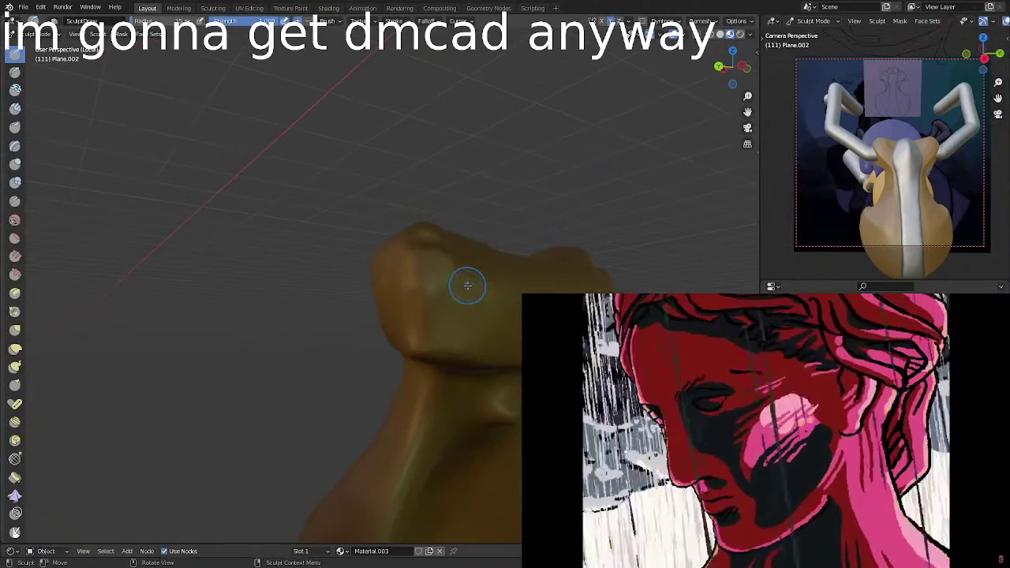
{"action": "middle_click_drag", "start_coordinate": [468, 285], "coordinate": [545, 291]}
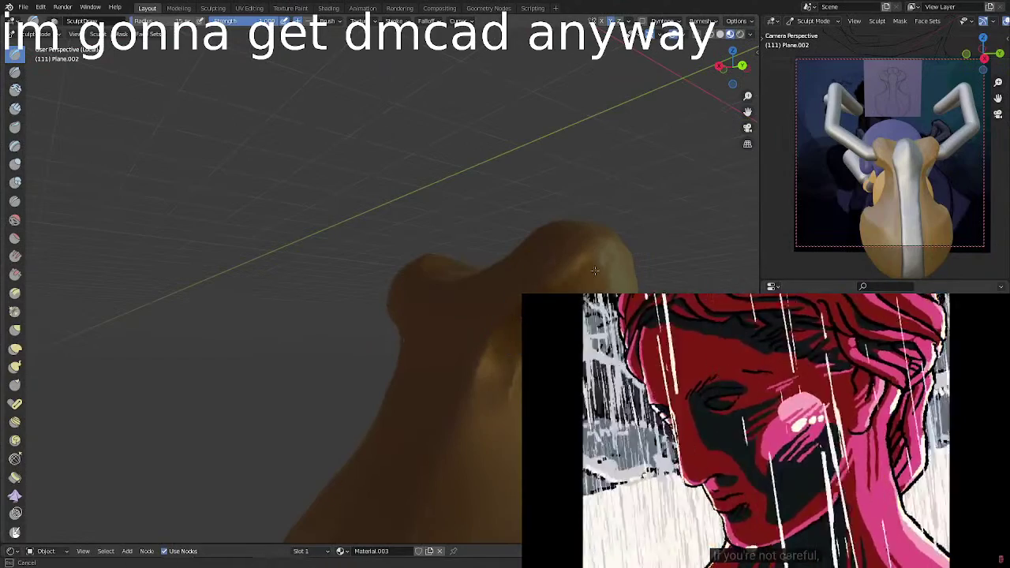
{"action": "mouse_move", "coordinate": [595, 271]}
{"action": "middle_mouse_down"}
{"action": "mouse_move", "coordinate": [626, 257]}
{"action": "mouse_move", "coordinate": [604, 246]}
{"action": "middle_mouse_up"}
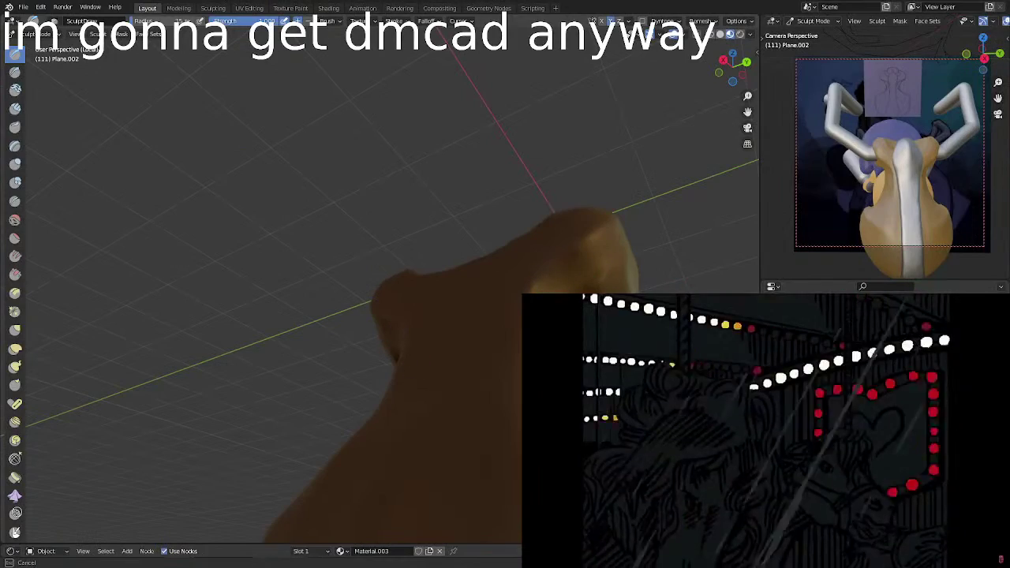
{"action": "middle_click_drag", "start_coordinate": [574, 309], "coordinate": [513, 315]}
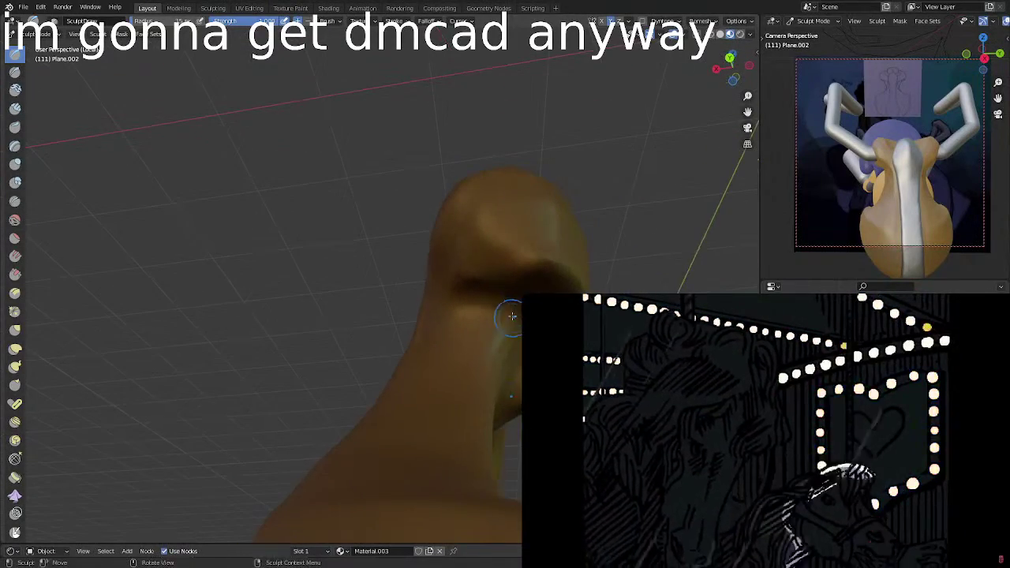
Carve a crease beneath the side lobe and sculpt the neck surface just below it.
{"action": "left_click_drag", "start_coordinate": [528, 301], "coordinate": [491, 365]}
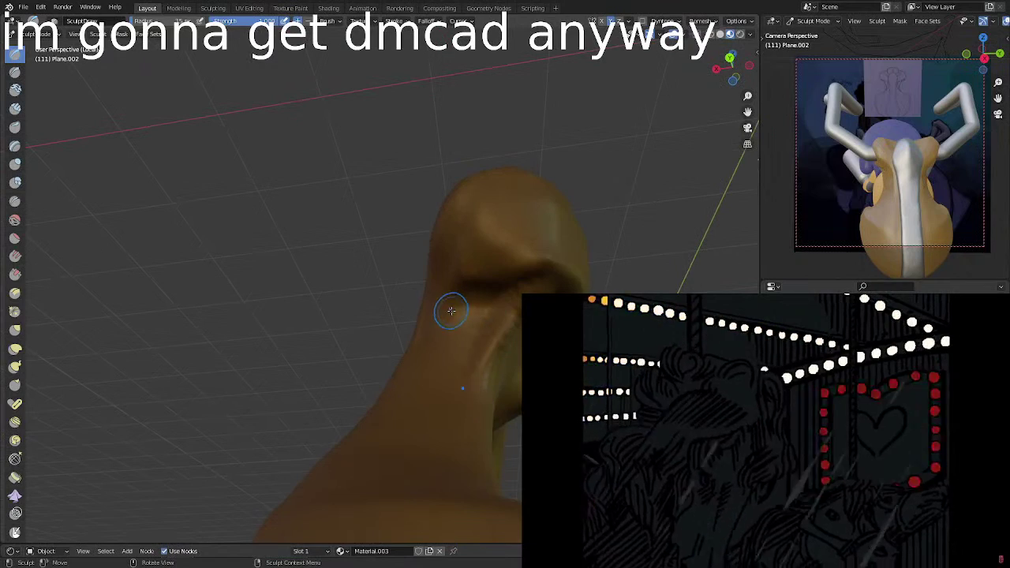
{"action": "left_click_drag", "start_coordinate": [451, 310], "coordinate": [473, 360]}
{"action": "left_click_drag", "start_coordinate": [449, 290], "coordinate": [529, 284]}
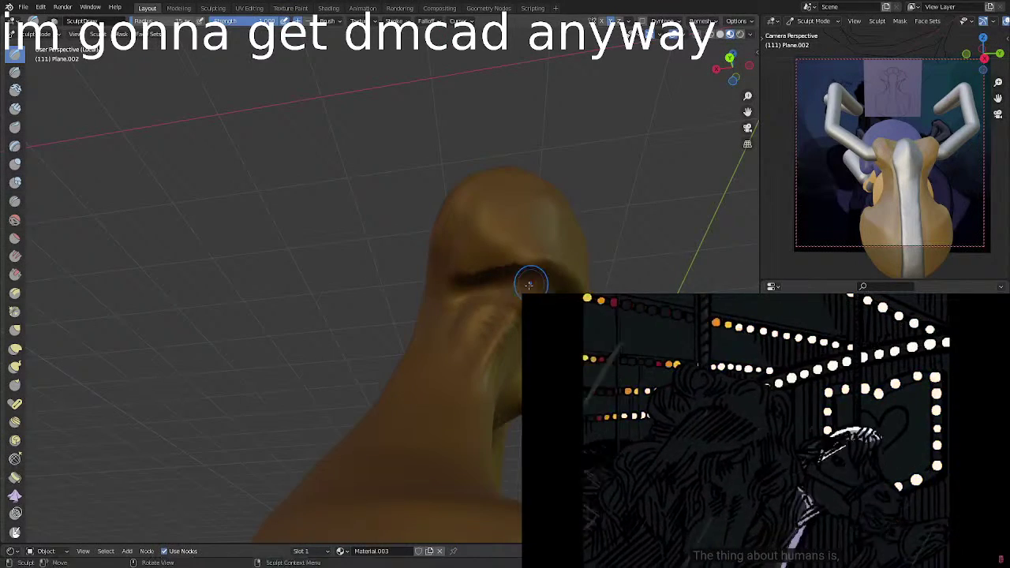
{"action": "middle_click_drag", "start_coordinate": [458, 366], "coordinate": [456, 271]}
{"action": "middle_click_drag", "start_coordinate": [457, 339], "coordinate": [347, 270]}
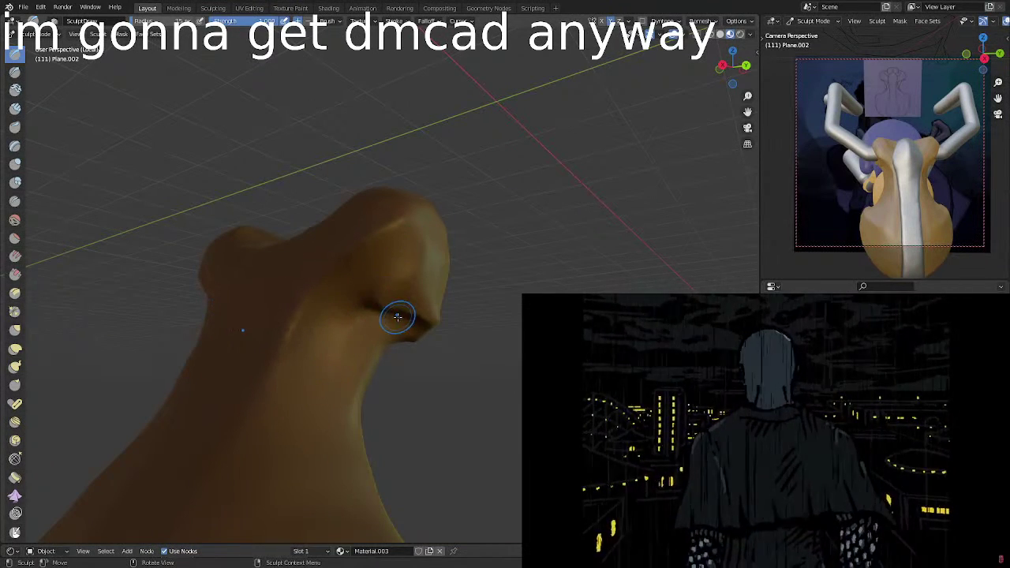
Fill in the crease beneath the side lobe and smooth the lobe's underside into the neck.
{"action": "mouse_move", "coordinate": [398, 317]}
{"action": "middle_mouse_down"}
{"action": "mouse_move", "coordinate": [332, 281]}
{"action": "mouse_move", "coordinate": [368, 282]}
{"action": "middle_mouse_up"}
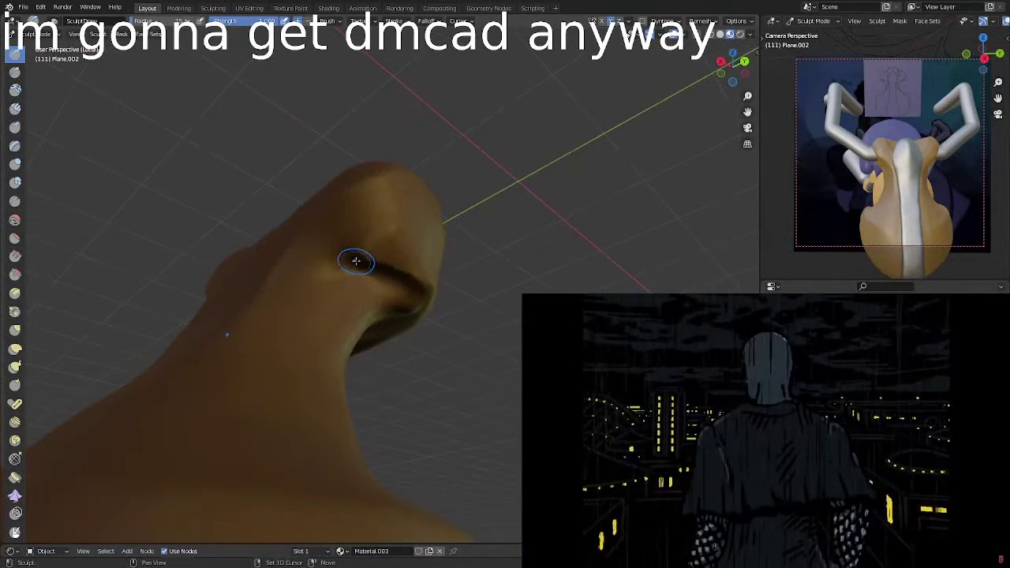
{"action": "mouse_move", "coordinate": [356, 261]}
{"action": "left_mouse_down"}
{"action": "mouse_move", "coordinate": [361, 272]}
{"action": "mouse_move", "coordinate": [408, 284]}
{"action": "mouse_move", "coordinate": [323, 303]}
{"action": "left_mouse_up"}
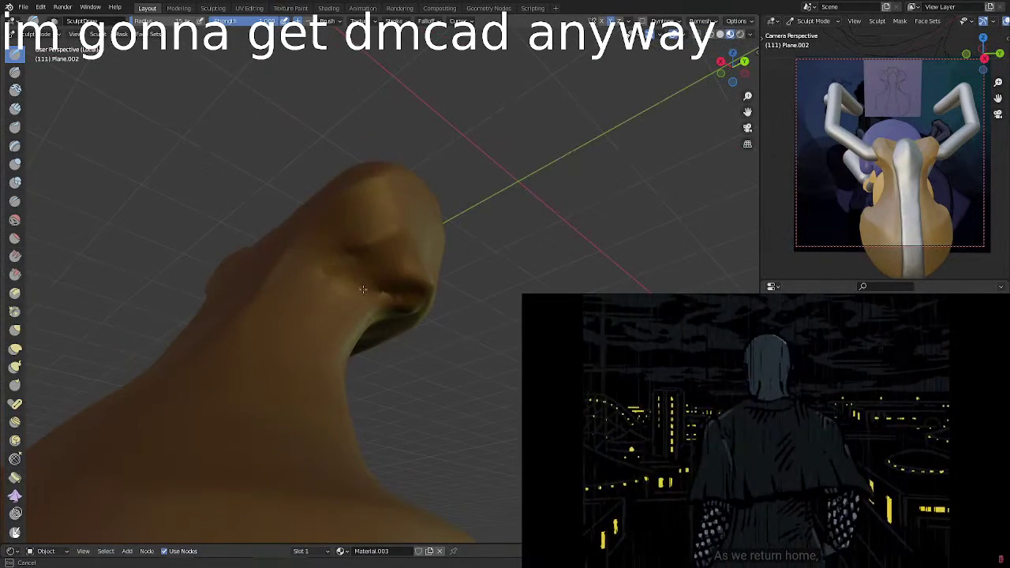
{"action": "middle_click_drag", "start_coordinate": [384, 275], "coordinate": [417, 305]}
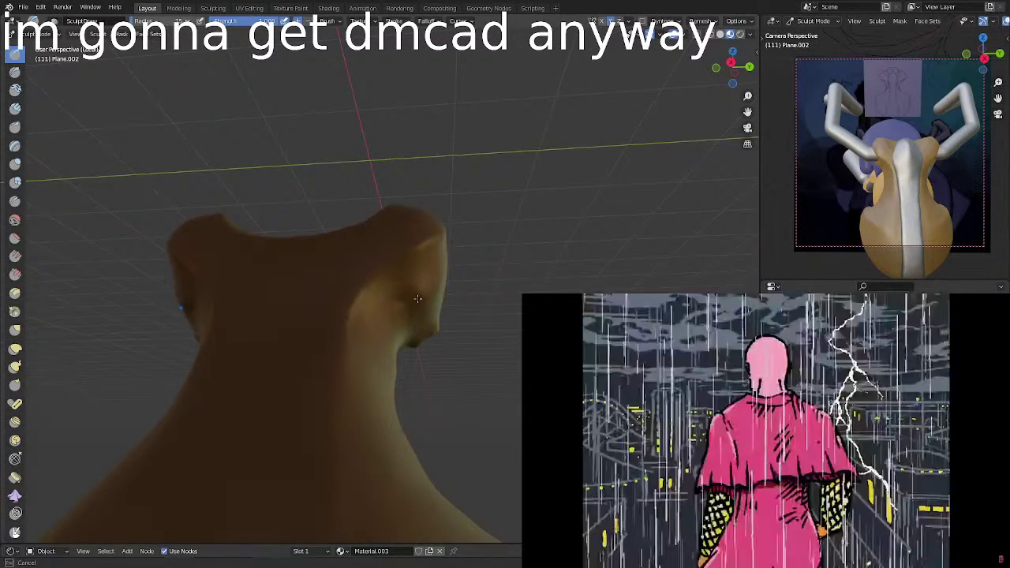
{"action": "left_click_drag", "start_coordinate": [401, 332], "coordinate": [399, 337]}
{"action": "mouse_move", "coordinate": [430, 281]}
{"action": "left_mouse_down"}
{"action": "mouse_move", "coordinate": [401, 295]}
{"action": "mouse_move", "coordinate": [361, 370]}
{"action": "left_mouse_up"}
{"action": "mouse_move", "coordinate": [362, 370]}
{"action": "left_mouse_down"}
{"action": "mouse_move", "coordinate": [366, 340]}
{"action": "mouse_move", "coordinate": [427, 269]}
{"action": "mouse_move", "coordinate": [403, 300]}
{"action": "left_mouse_up"}
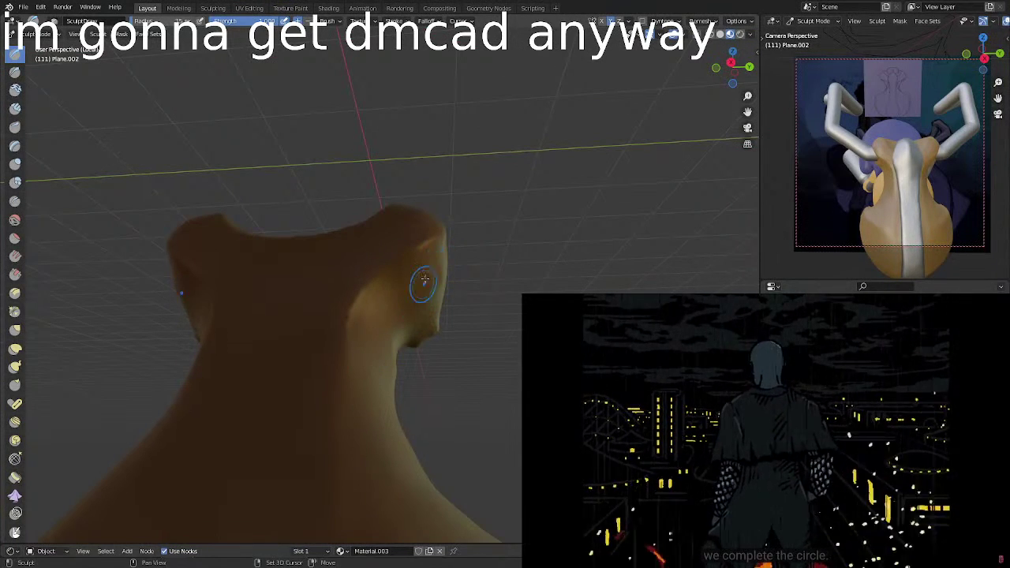
{"action": "middle_click_drag", "start_coordinate": [388, 346], "coordinate": [354, 277]}
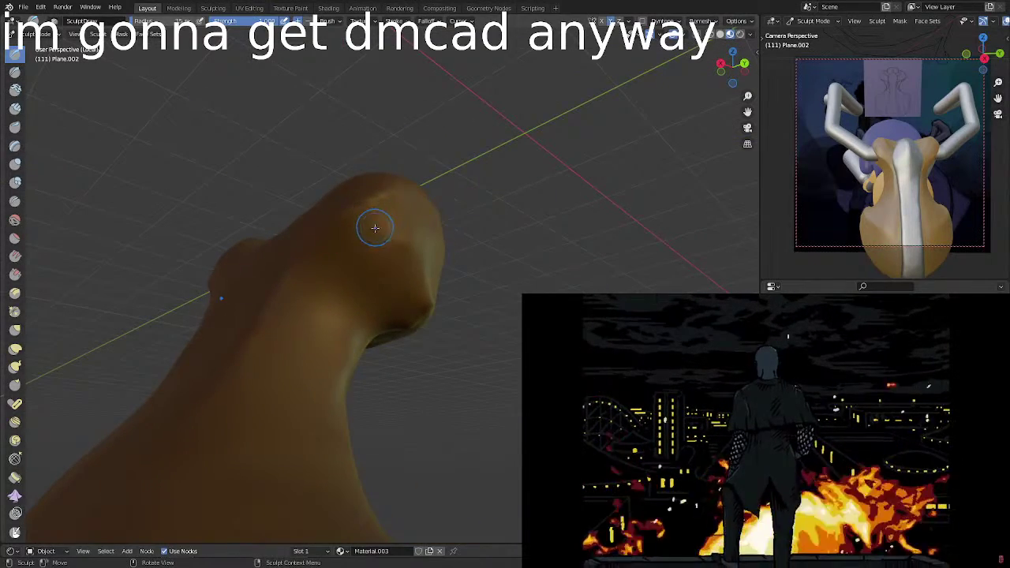
Soften the ridge along the front edge of the side lobe's outer face.
{"action": "mouse_move", "coordinate": [361, 251]}
{"action": "middle_mouse_down"}
{"action": "mouse_move", "coordinate": [405, 300]}
{"action": "mouse_move", "coordinate": [376, 293]}
{"action": "mouse_move", "coordinate": [412, 238]}
{"action": "middle_mouse_up"}
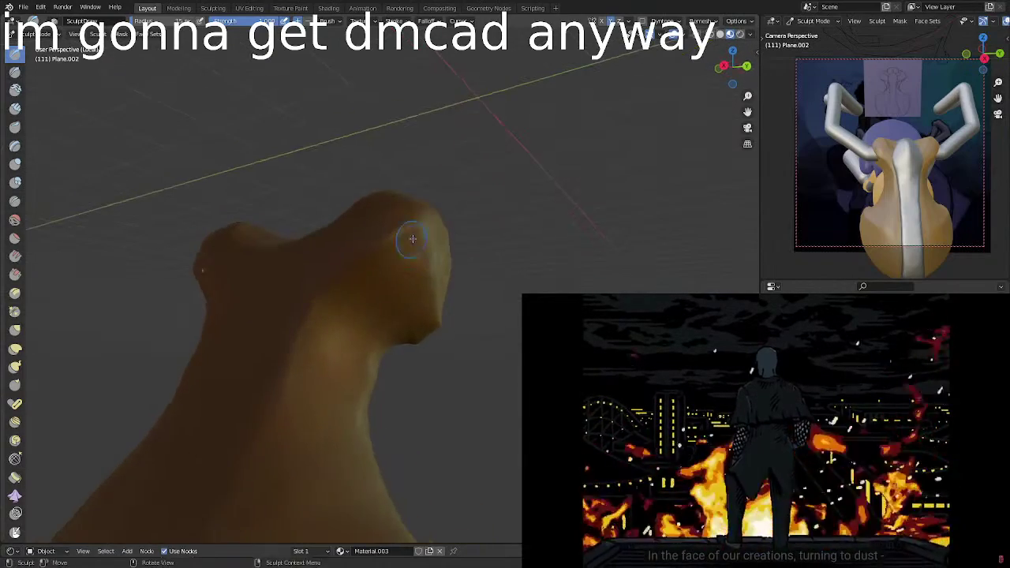
{"action": "mouse_move", "coordinate": [429, 227]}
{"action": "left_mouse_down"}
{"action": "mouse_move", "coordinate": [349, 282]}
{"action": "mouse_move", "coordinate": [407, 246]}
{"action": "left_mouse_up"}
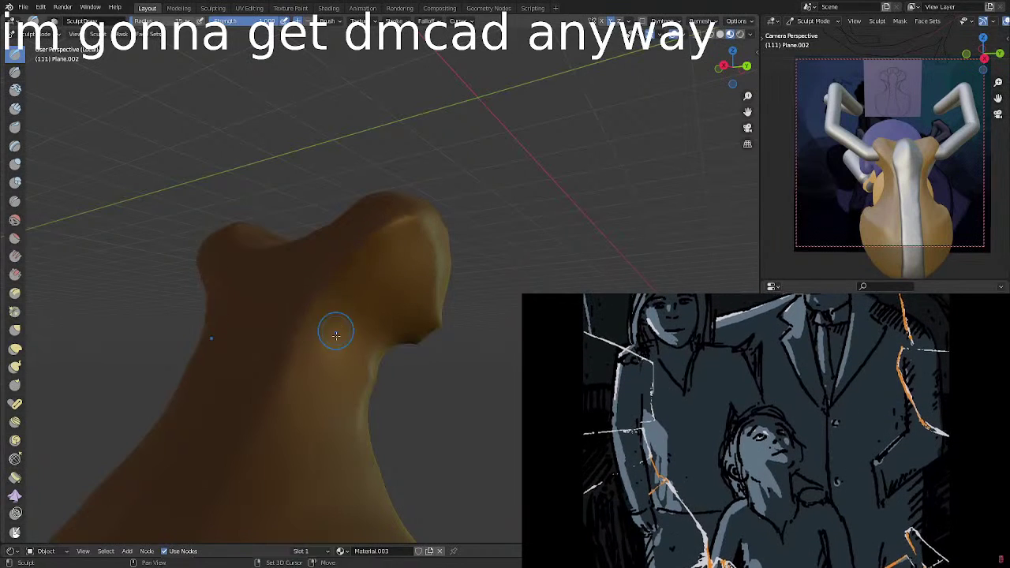
{"action": "mouse_move", "coordinate": [337, 336]}
{"action": "middle_mouse_down"}
{"action": "mouse_move", "coordinate": [413, 234]}
{"action": "mouse_move", "coordinate": [396, 263]}
{"action": "middle_mouse_up"}
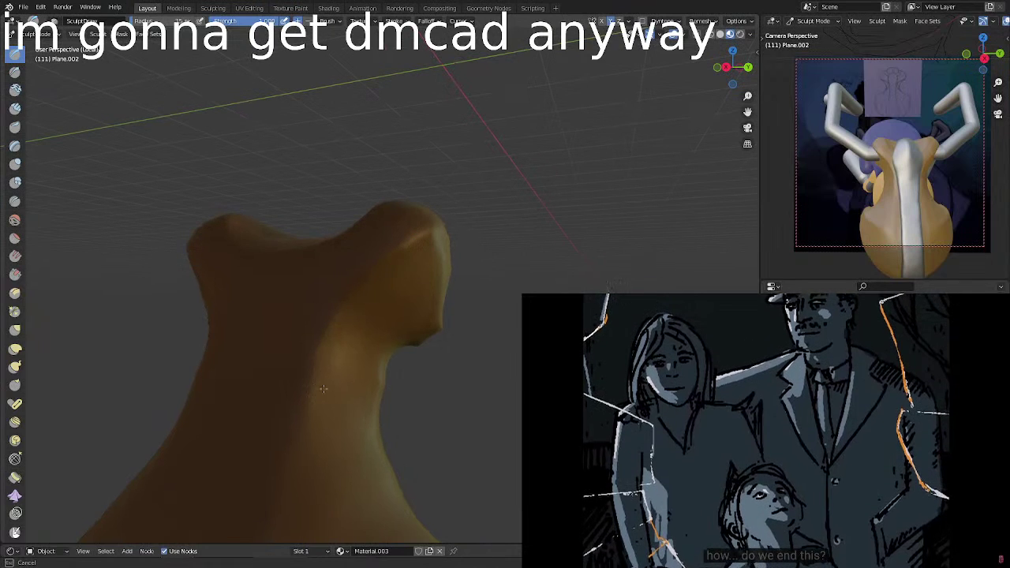
{"action": "mouse_move", "coordinate": [420, 302]}
{"action": "middle_mouse_down"}
{"action": "mouse_move", "coordinate": [372, 260]}
{"action": "mouse_move", "coordinate": [348, 292]}
{"action": "middle_mouse_up"}
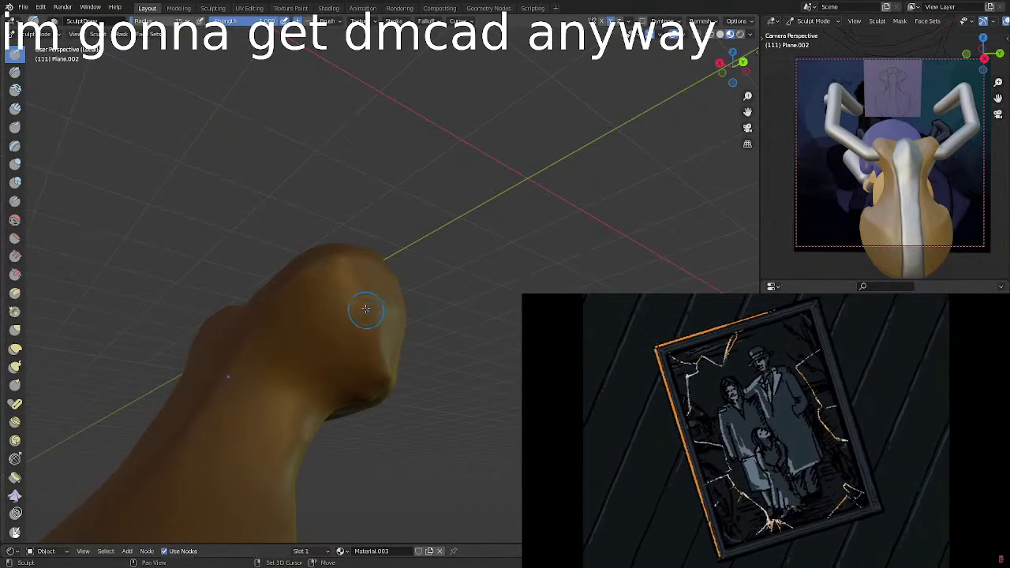
{"action": "mouse_move", "coordinate": [323, 303]}
{"action": "left_mouse_down"}
{"action": "mouse_move", "coordinate": [352, 366]}
{"action": "mouse_move", "coordinate": [340, 321]}
{"action": "left_mouse_up"}
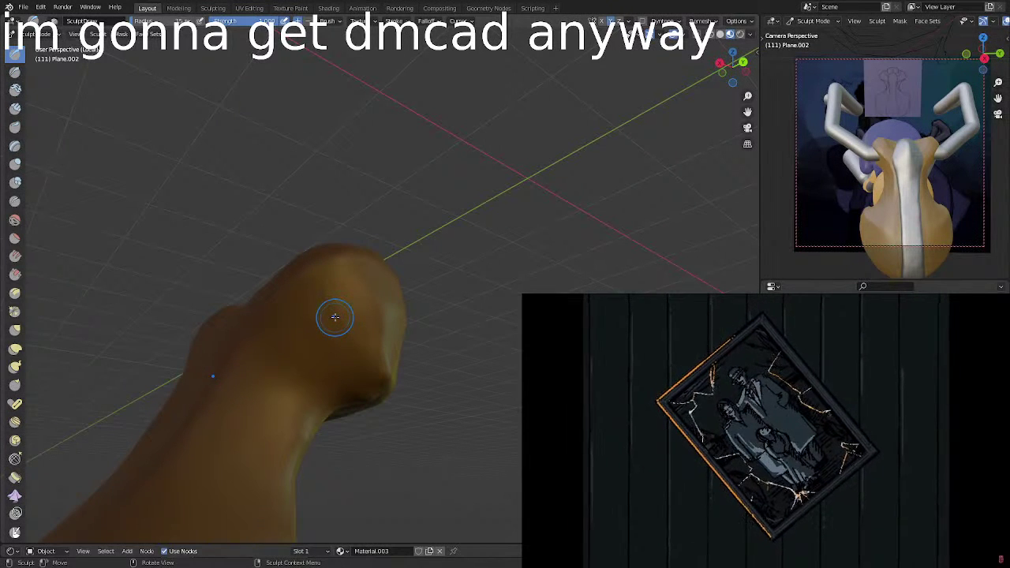
Sculpt and smooth the ridge between the side lobe and the head block's hollowed top surface.
{"action": "middle_click_drag", "start_coordinate": [334, 315], "coordinate": [323, 218]}
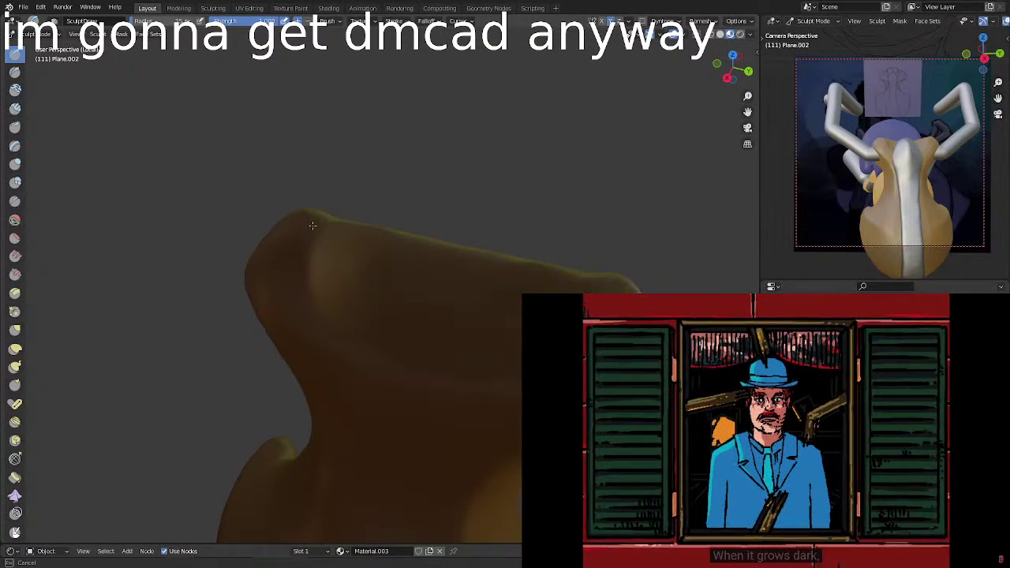
{"action": "middle_click_drag", "start_coordinate": [303, 281], "coordinate": [308, 276]}
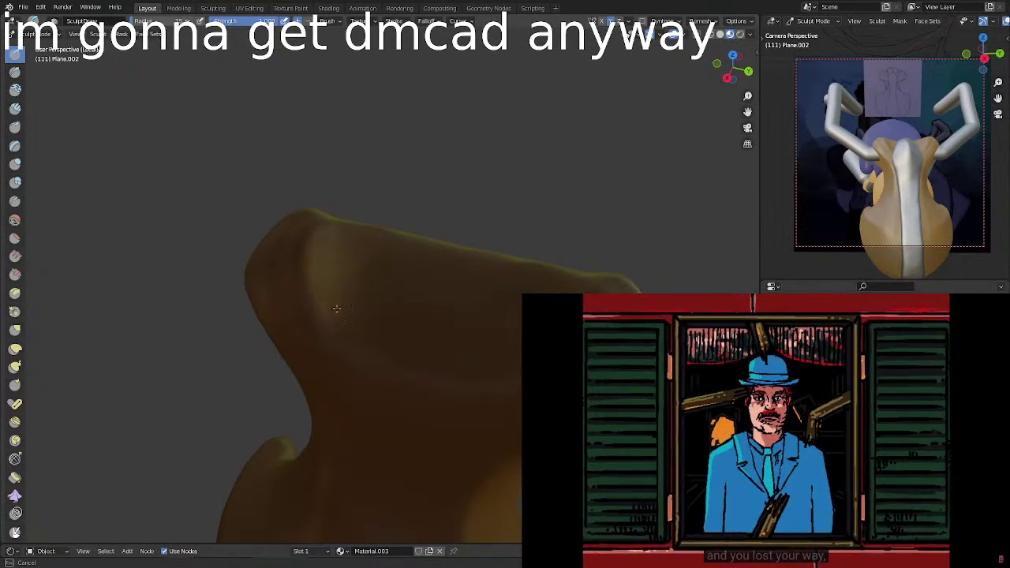
{"action": "mouse_move", "coordinate": [336, 309]}
{"action": "middle_mouse_down"}
{"action": "mouse_move", "coordinate": [384, 242]}
{"action": "mouse_move", "coordinate": [293, 349]}
{"action": "mouse_move", "coordinate": [306, 219]}
{"action": "mouse_move", "coordinate": [281, 243]}
{"action": "middle_mouse_up"}
{"action": "middle_click_drag", "start_coordinate": [293, 302], "coordinate": [268, 259]}
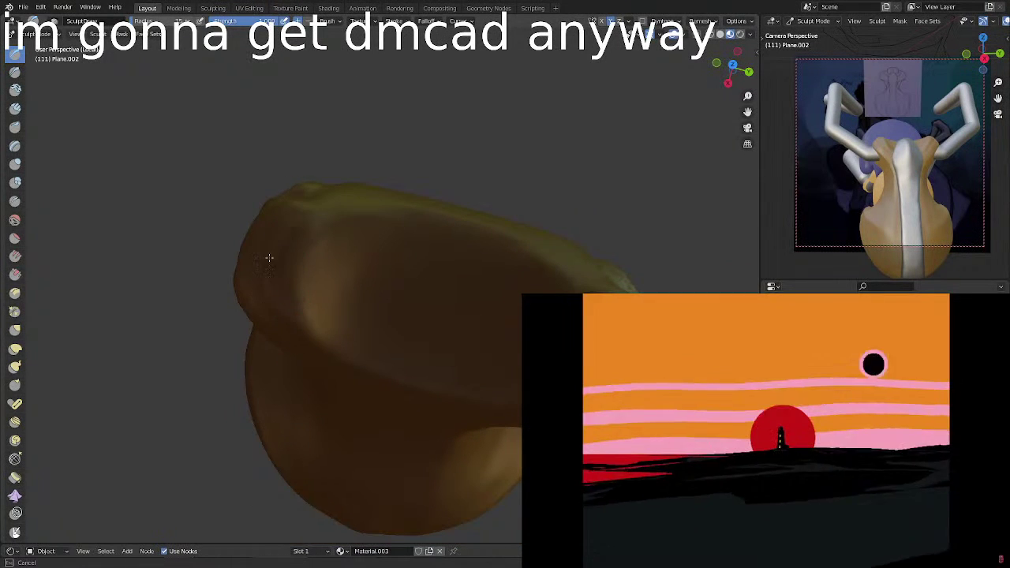
{"action": "middle_click_drag", "start_coordinate": [286, 321], "coordinate": [300, 227]}
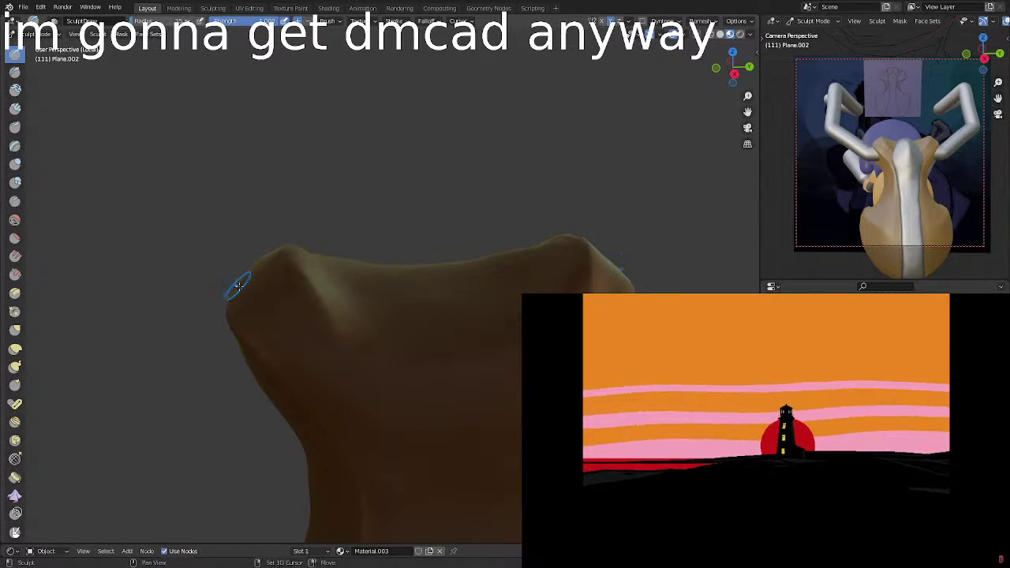
{"action": "mouse_move", "coordinate": [238, 286]}
{"action": "middle_mouse_down"}
{"action": "mouse_move", "coordinate": [343, 280]}
{"action": "mouse_move", "coordinate": [302, 268]}
{"action": "mouse_move", "coordinate": [304, 244]}
{"action": "middle_mouse_up"}
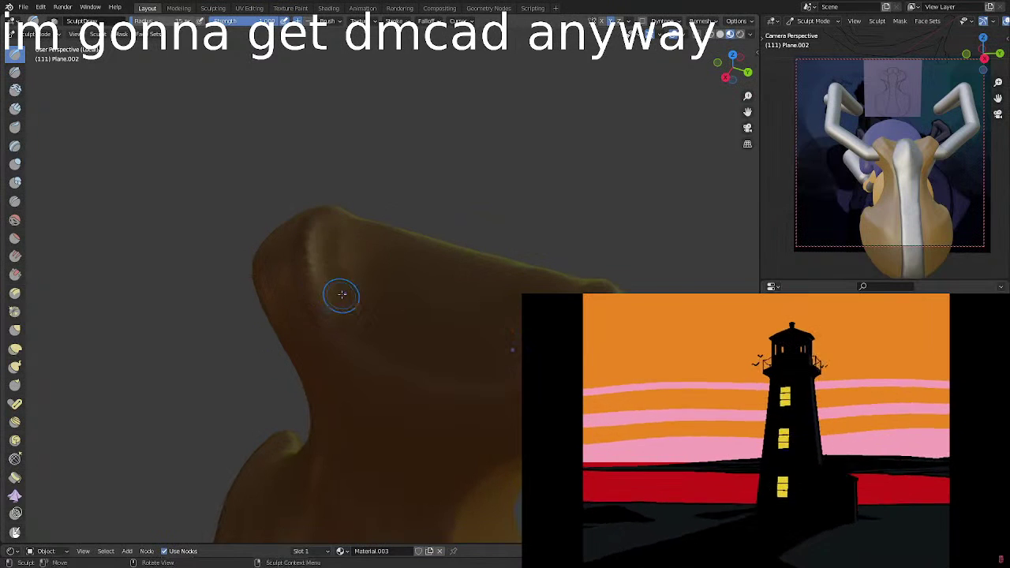
Check the head block from behind and above, and smooth the peaks of its two upper corners.
{"action": "mouse_move", "coordinate": [342, 295]}
{"action": "middle_mouse_down"}
{"action": "mouse_move", "coordinate": [321, 280]}
{"action": "mouse_move", "coordinate": [420, 300]}
{"action": "mouse_move", "coordinate": [362, 255]}
{"action": "middle_mouse_up"}
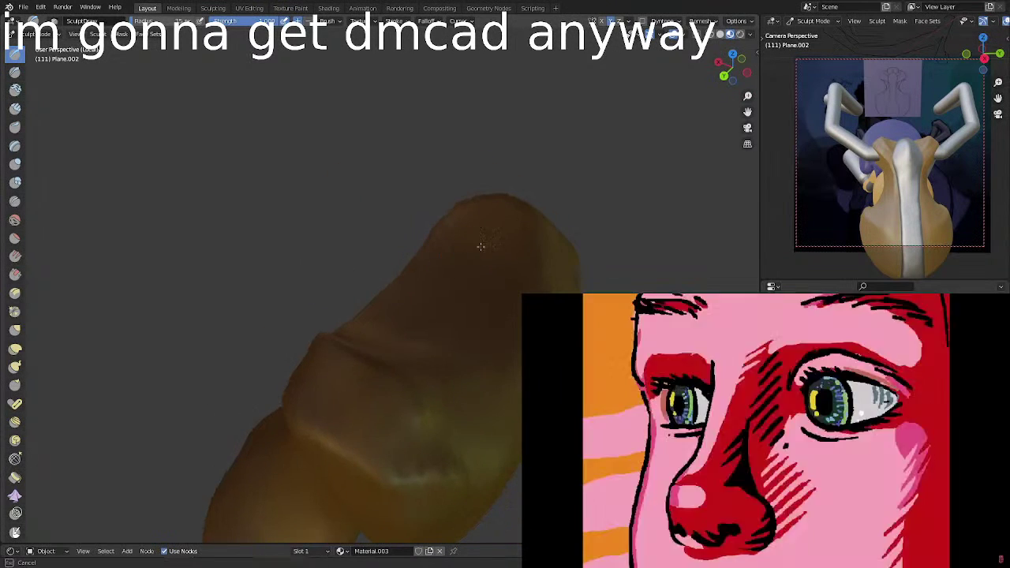
{"action": "mouse_move", "coordinate": [430, 360]}
{"action": "middle_mouse_down"}
{"action": "mouse_move", "coordinate": [387, 320]}
{"action": "mouse_move", "coordinate": [402, 388]}
{"action": "mouse_move", "coordinate": [345, 418]}
{"action": "middle_mouse_up"}
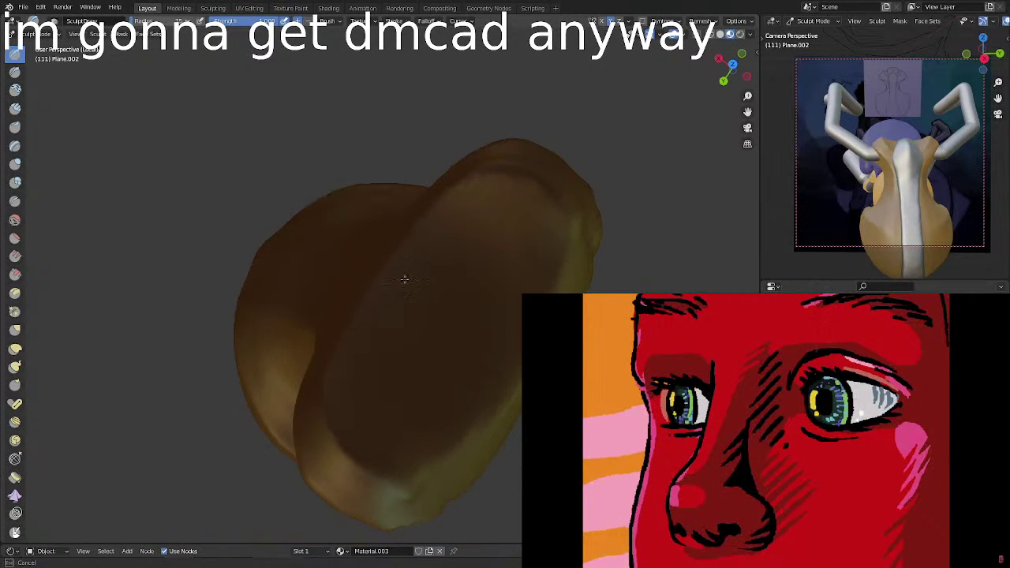
{"action": "middle_click_drag", "start_coordinate": [454, 338], "coordinate": [439, 308]}
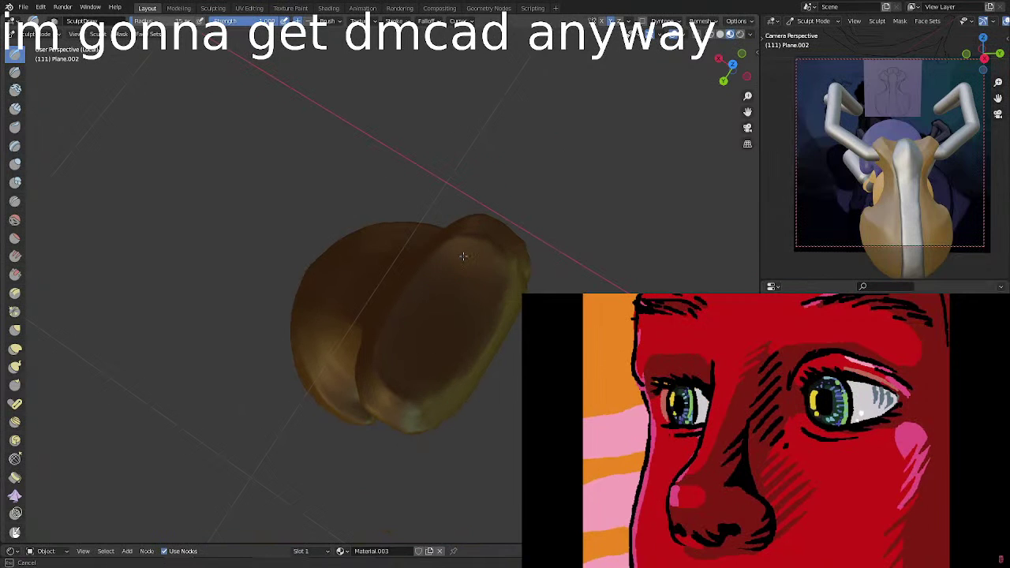
{"action": "mouse_move", "coordinate": [421, 357]}
{"action": "middle_mouse_down"}
{"action": "mouse_move", "coordinate": [429, 373]}
{"action": "mouse_move", "coordinate": [506, 334]}
{"action": "mouse_move", "coordinate": [467, 314]}
{"action": "middle_mouse_up"}
{"action": "mouse_move", "coordinate": [868, 192]}
{"action": "middle_mouse_down"}
{"action": "mouse_move", "coordinate": [747, 272]}
{"action": "mouse_move", "coordinate": [731, 310]}
{"action": "mouse_move", "coordinate": [834, 185]}
{"action": "middle_mouse_up"}
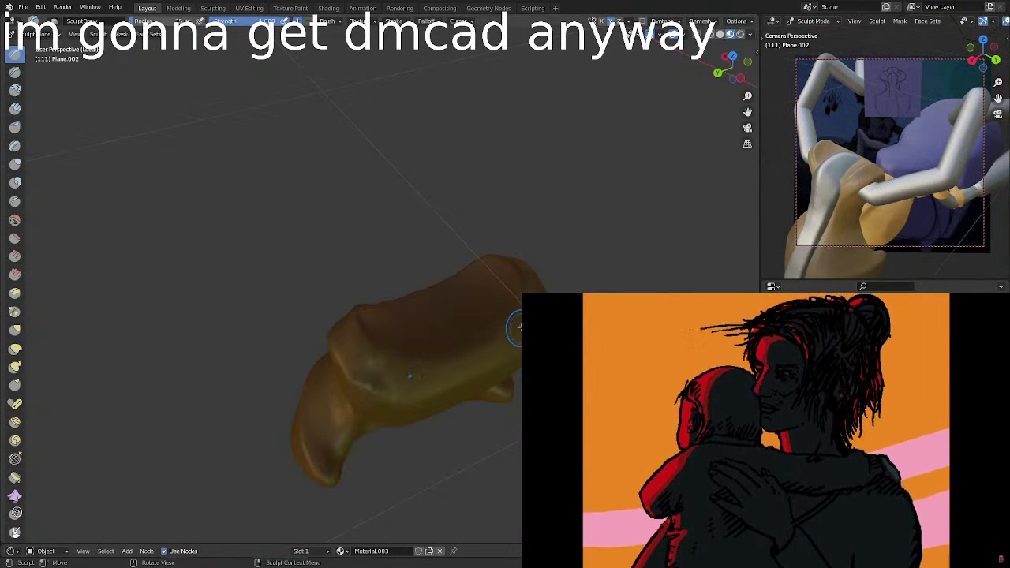
{"action": "mouse_move", "coordinate": [514, 326]}
{"action": "middle_mouse_down"}
{"action": "mouse_move", "coordinate": [637, 296]}
{"action": "mouse_move", "coordinate": [507, 334]}
{"action": "mouse_move", "coordinate": [466, 379]}
{"action": "middle_mouse_up"}
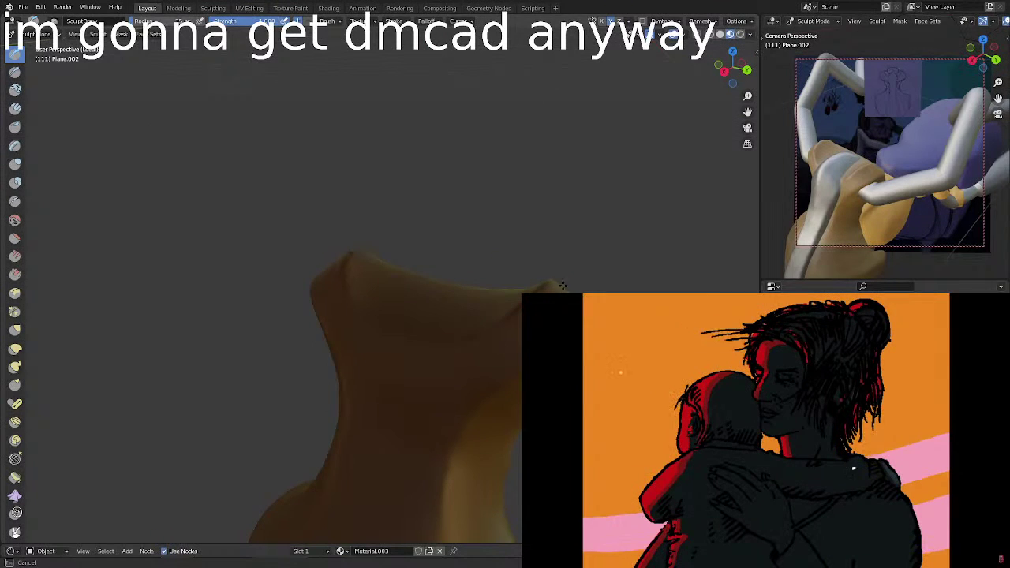
{"action": "scroll", "coordinate": [427, 332], "scroll_direction": "up", "scroll_amount": 1}
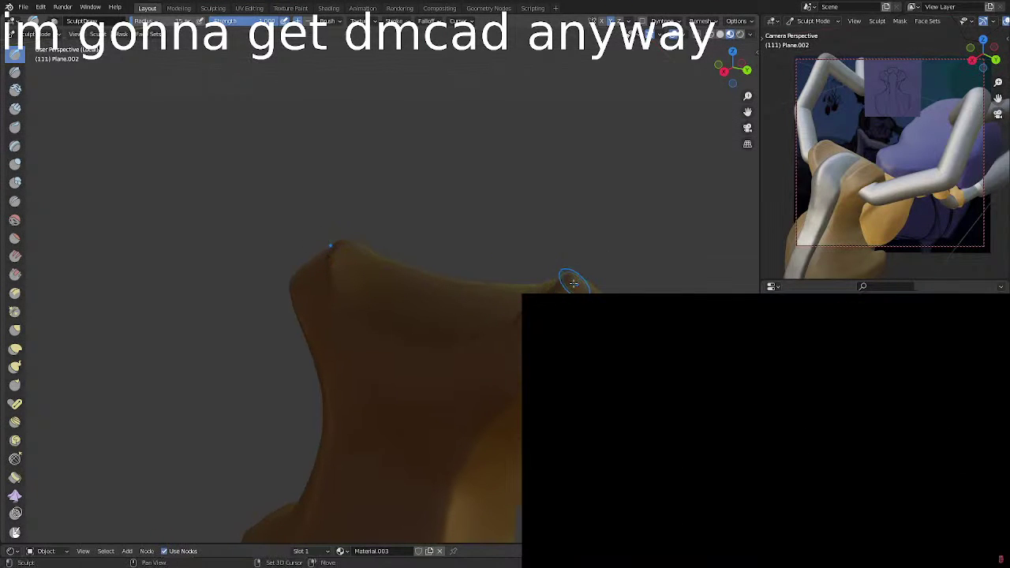
{"action": "left_click_drag", "start_coordinate": [570, 280], "coordinate": [567, 291], "text": "shift"}
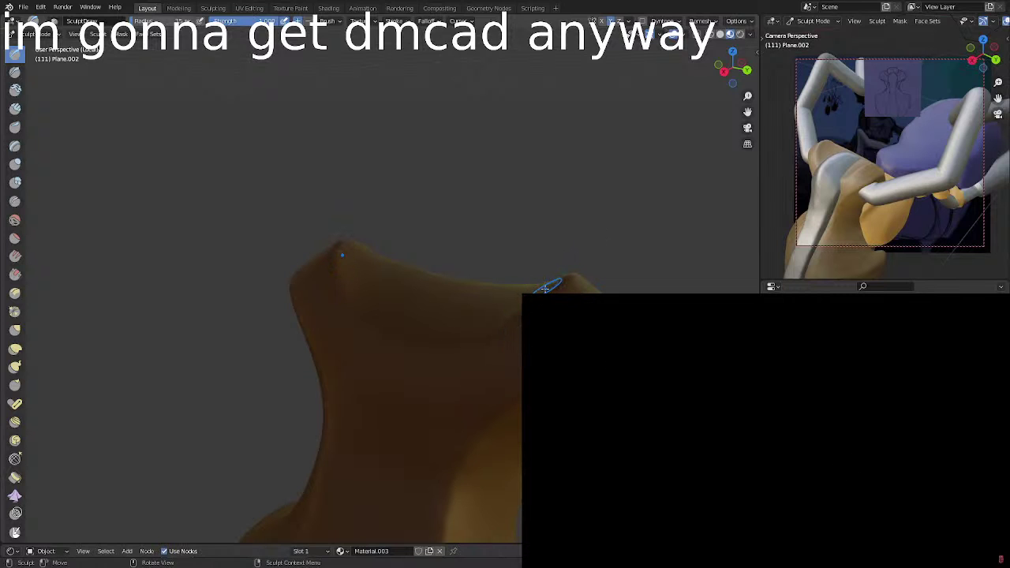
{"action": "middle_click_drag", "start_coordinate": [833, 204], "coordinate": [886, 194]}
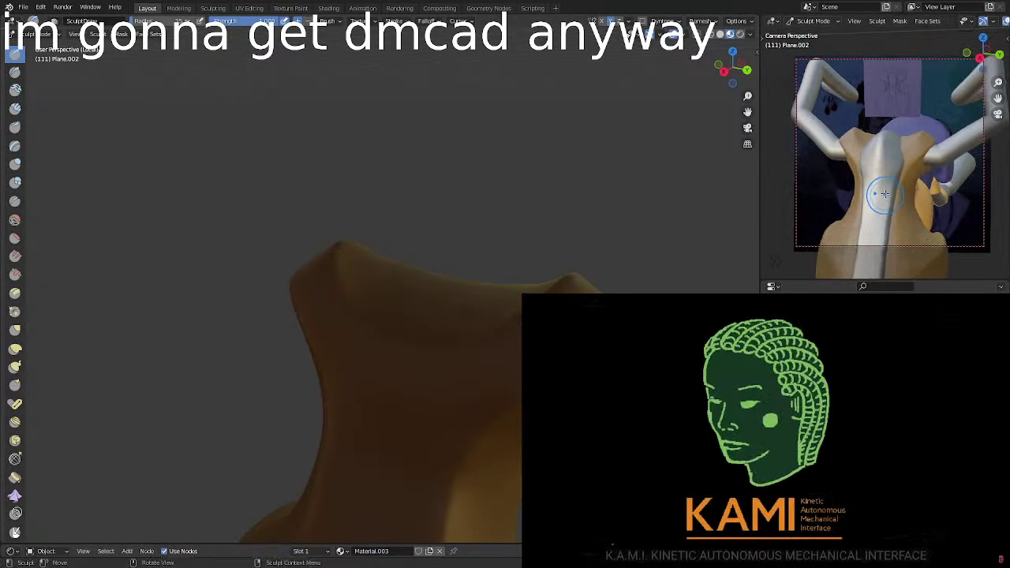
Smooth the rim around the head block's hollowed top, working from the front around to the lobe's end.
{"action": "middle_click_drag", "start_coordinate": [608, 266], "coordinate": [496, 360]}
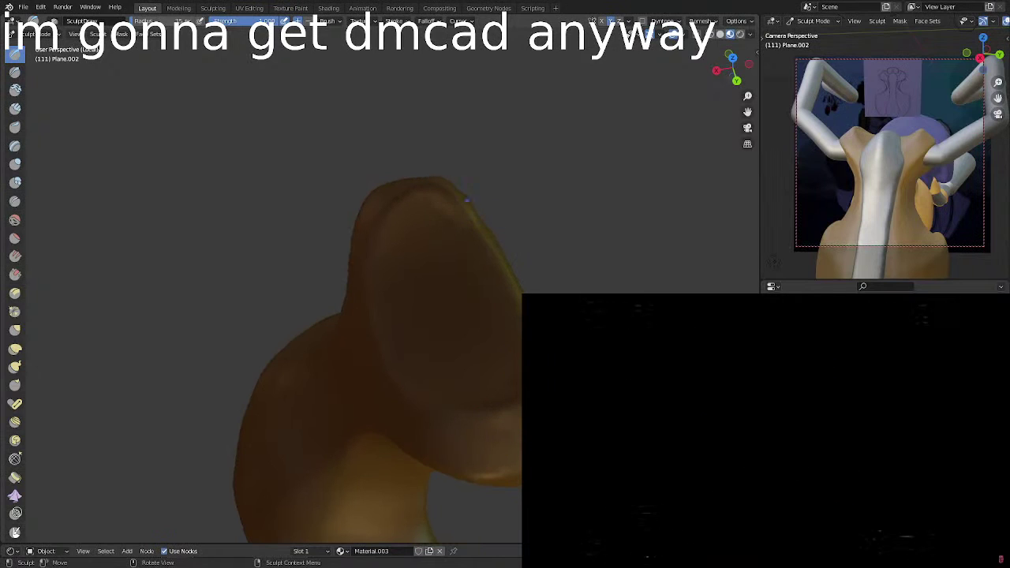
{"action": "middle_click_drag", "start_coordinate": [450, 182], "coordinate": [494, 315]}
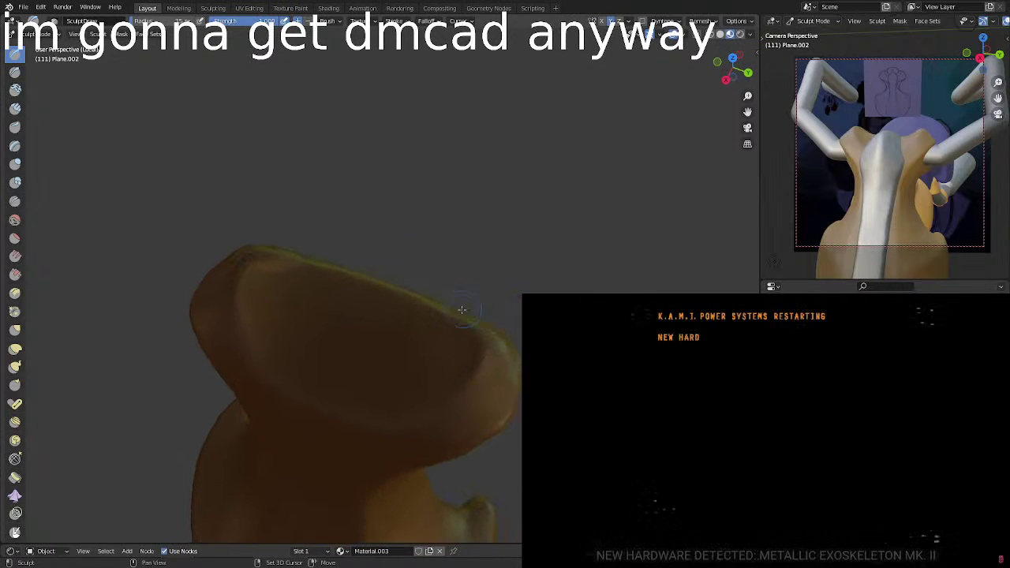
{"action": "middle_click_drag", "start_coordinate": [492, 379], "coordinate": [413, 387]}
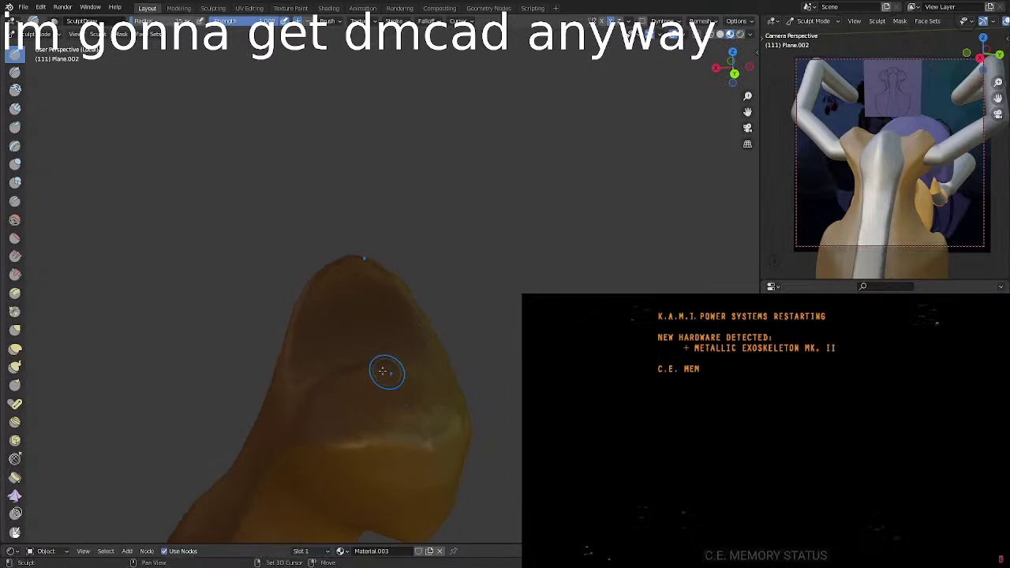
{"action": "middle_click_drag", "start_coordinate": [406, 361], "coordinate": [438, 371]}
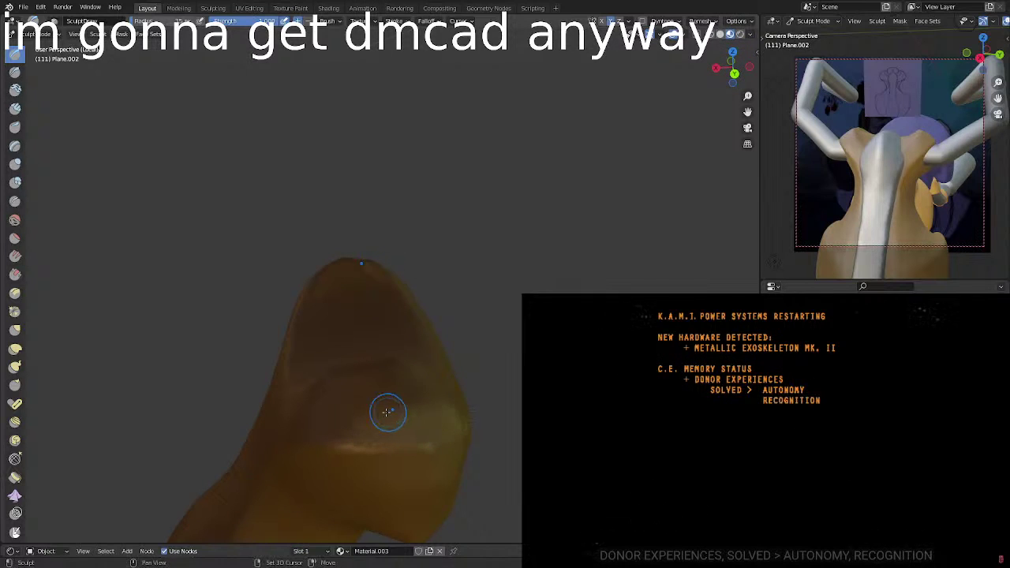
{"action": "mouse_move", "coordinate": [467, 391]}
{"action": "middle_mouse_down"}
{"action": "mouse_move", "coordinate": [368, 384]}
{"action": "mouse_move", "coordinate": [465, 384]}
{"action": "mouse_move", "coordinate": [481, 444]}
{"action": "middle_mouse_up"}
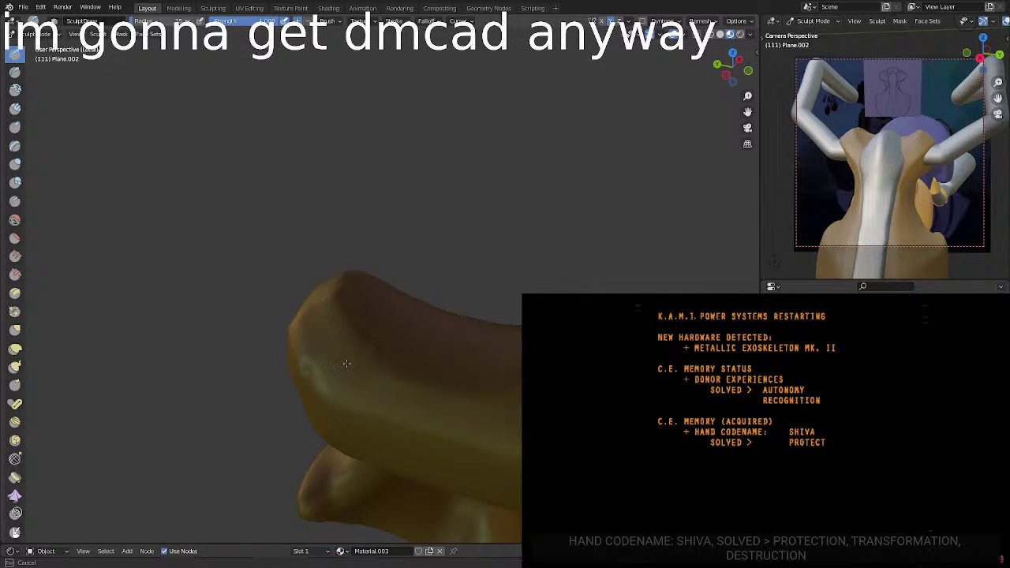
Smooth the bumps on the rear of the side lobe and even out its upper rim.
{"action": "left_click_drag", "start_coordinate": [296, 319], "coordinate": [335, 378], "text": "shift"}
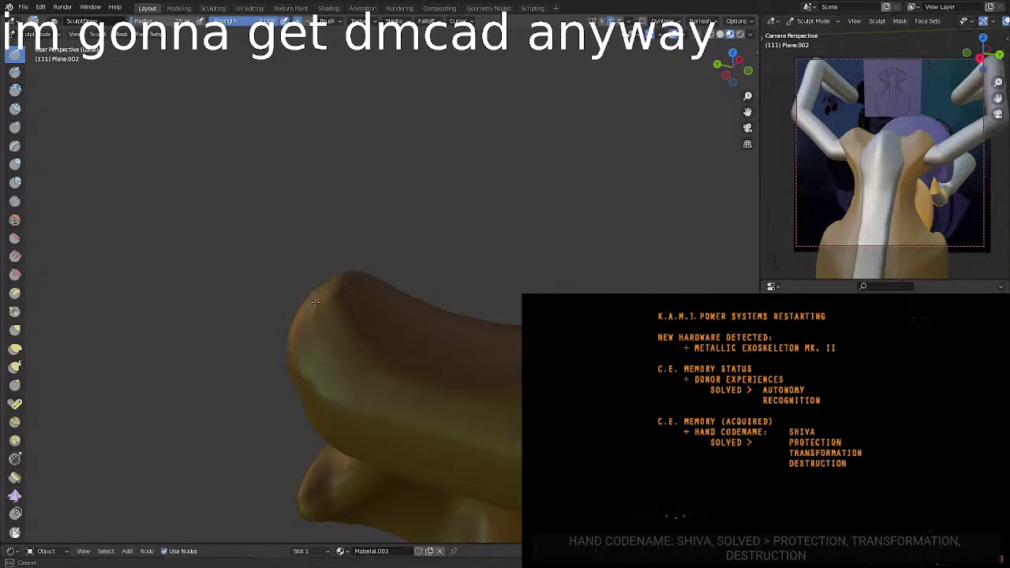
{"action": "mouse_move", "coordinate": [314, 303]}
{"action": "left_mouse_down", "text": "shift"}
{"action": "mouse_move", "coordinate": [348, 381]}
{"action": "mouse_move", "coordinate": [333, 282]}
{"action": "left_mouse_up", "text": "shift"}
{"action": "left_click_drag", "start_coordinate": [364, 365], "coordinate": [367, 350], "text": "shift"}
{"action": "middle_click_drag", "start_coordinate": [366, 350], "coordinate": [375, 396]}
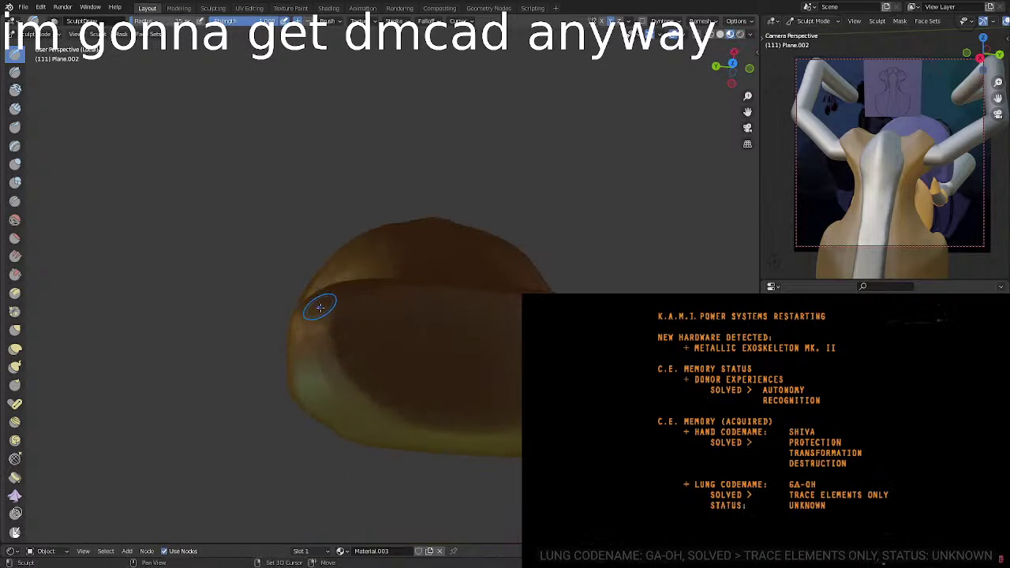
{"action": "mouse_move", "coordinate": [318, 305]}
{"action": "left_mouse_down", "text": "shift"}
{"action": "mouse_move", "coordinate": [330, 363]}
{"action": "mouse_move", "coordinate": [309, 329]}
{"action": "mouse_move", "coordinate": [314, 361]}
{"action": "left_mouse_up", "text": "shift"}
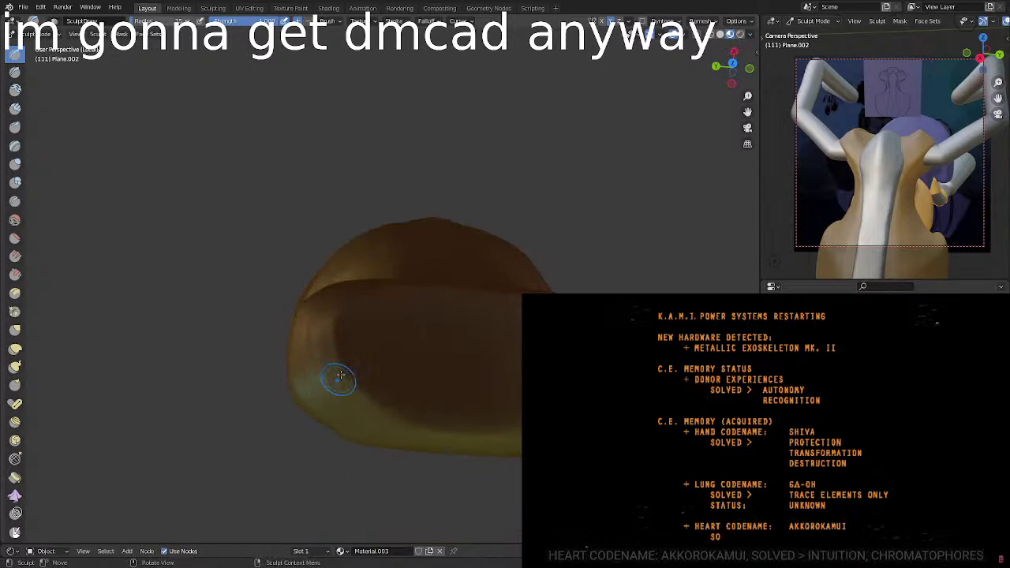
Refine the side lobe's upper corner and blend its ridge into the head block's top.
{"action": "mouse_move", "coordinate": [329, 317]}
{"action": "middle_mouse_down"}
{"action": "mouse_move", "coordinate": [455, 246]}
{"action": "mouse_move", "coordinate": [314, 308]}
{"action": "middle_mouse_up"}
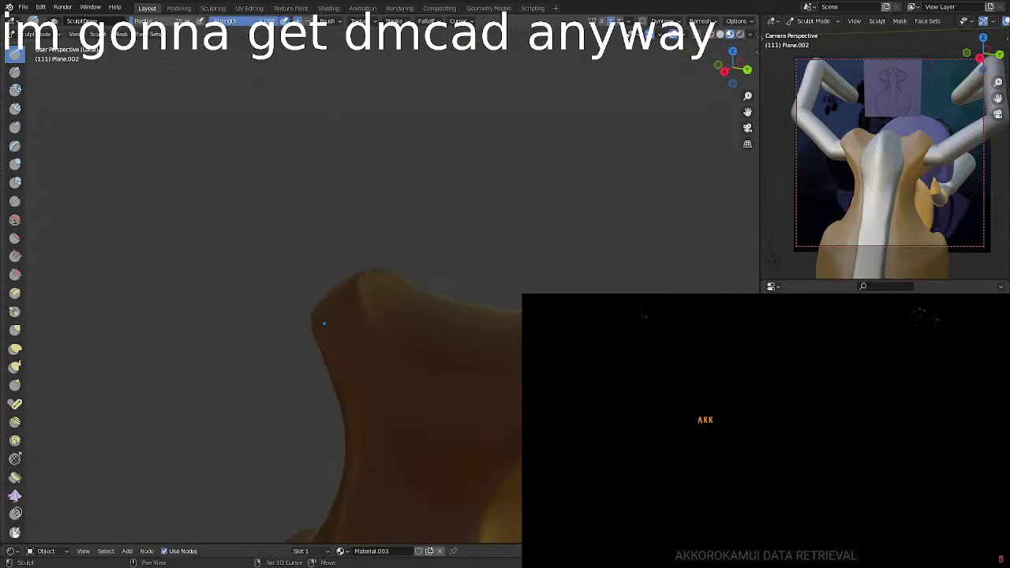
{"action": "middle_click_drag", "start_coordinate": [325, 300], "coordinate": [321, 325]}
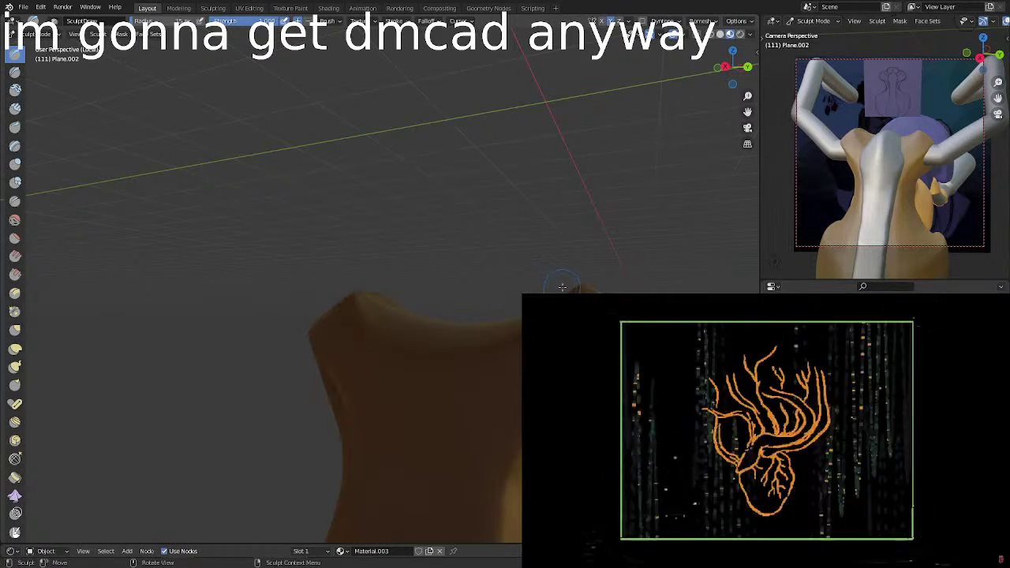
{"action": "middle_click_drag", "start_coordinate": [562, 286], "coordinate": [537, 337]}
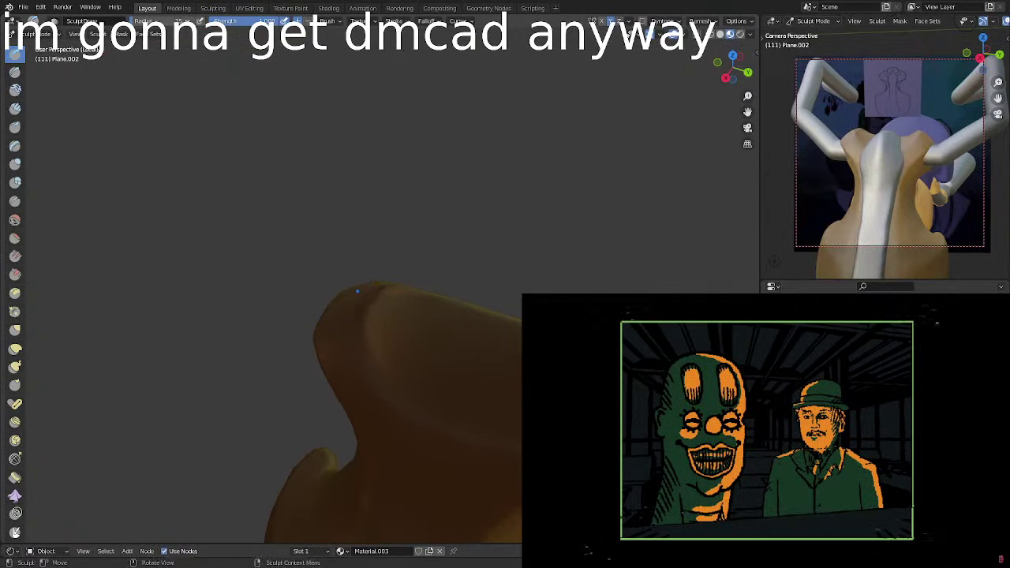
{"action": "mouse_move", "coordinate": [357, 291]}
{"action": "middle_mouse_down"}
{"action": "mouse_move", "coordinate": [360, 259]}
{"action": "mouse_move", "coordinate": [352, 298]}
{"action": "mouse_move", "coordinate": [329, 275]}
{"action": "mouse_move", "coordinate": [359, 284]}
{"action": "mouse_move", "coordinate": [456, 364]}
{"action": "mouse_move", "coordinate": [366, 271]}
{"action": "mouse_move", "coordinate": [323, 270]}
{"action": "mouse_move", "coordinate": [347, 253]}
{"action": "middle_mouse_up"}
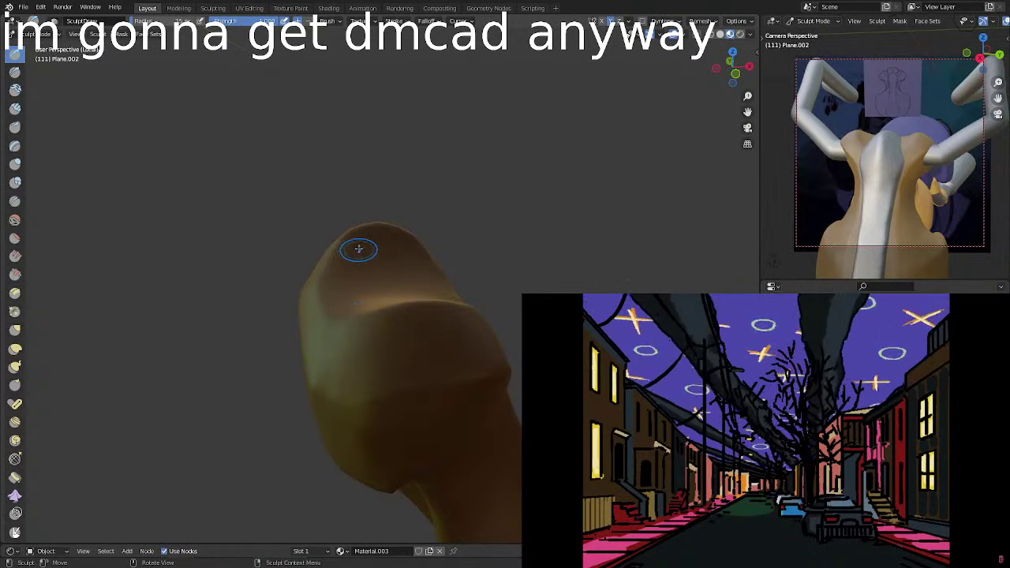
Carve the hollow in the head block's top deeper, working toward its front lip.
{"action": "mouse_move", "coordinate": [361, 237]}
{"action": "middle_mouse_down"}
{"action": "mouse_move", "coordinate": [338, 265]}
{"action": "mouse_move", "coordinate": [368, 255]}
{"action": "middle_mouse_up"}
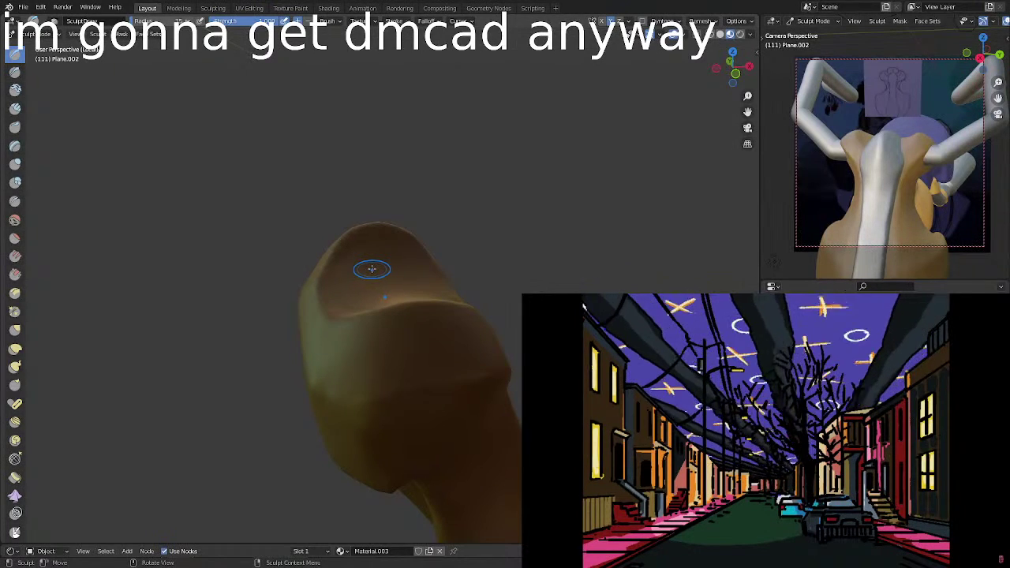
{"action": "mouse_move", "coordinate": [374, 266]}
{"action": "middle_mouse_down"}
{"action": "mouse_move", "coordinate": [360, 254]}
{"action": "mouse_move", "coordinate": [331, 266]}
{"action": "middle_mouse_up"}
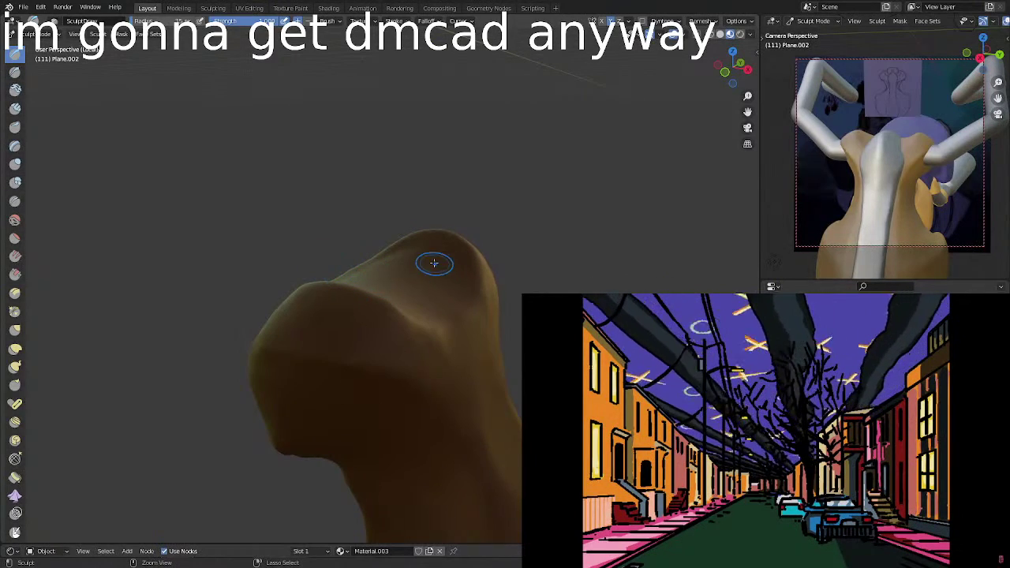
{"action": "mouse_move", "coordinate": [434, 263]}
{"action": "left_mouse_down", "text": "ctrl"}
{"action": "mouse_move", "coordinate": [405, 274]}
{"action": "mouse_move", "coordinate": [434, 286]}
{"action": "left_mouse_up", "text": "ctrl"}
{"action": "middle_click_drag", "start_coordinate": [433, 286], "coordinate": [427, 335]}
{"action": "left_click_drag", "start_coordinate": [361, 338], "coordinate": [375, 312], "text": "ctrl"}
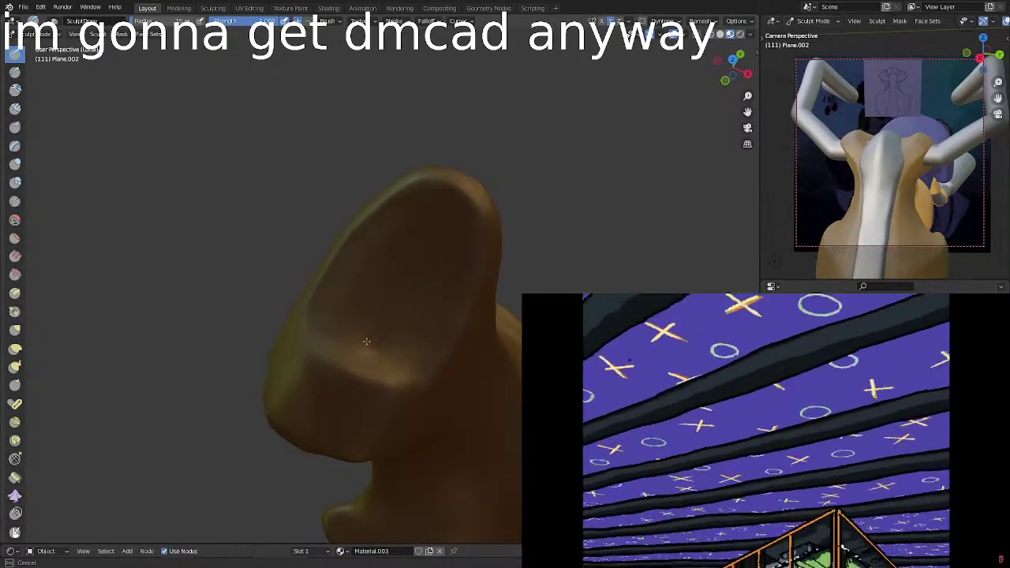
{"action": "left_click_drag", "start_coordinate": [411, 291], "coordinate": [415, 323], "text": "ctrl"}
Deepen the floor of the head block's hollow and carve along its inner side edges.
{"action": "middle_click_drag", "start_coordinate": [415, 323], "coordinate": [431, 246]}
{"action": "left_click_drag", "start_coordinate": [431, 247], "coordinate": [447, 289], "text": "ctrl"}
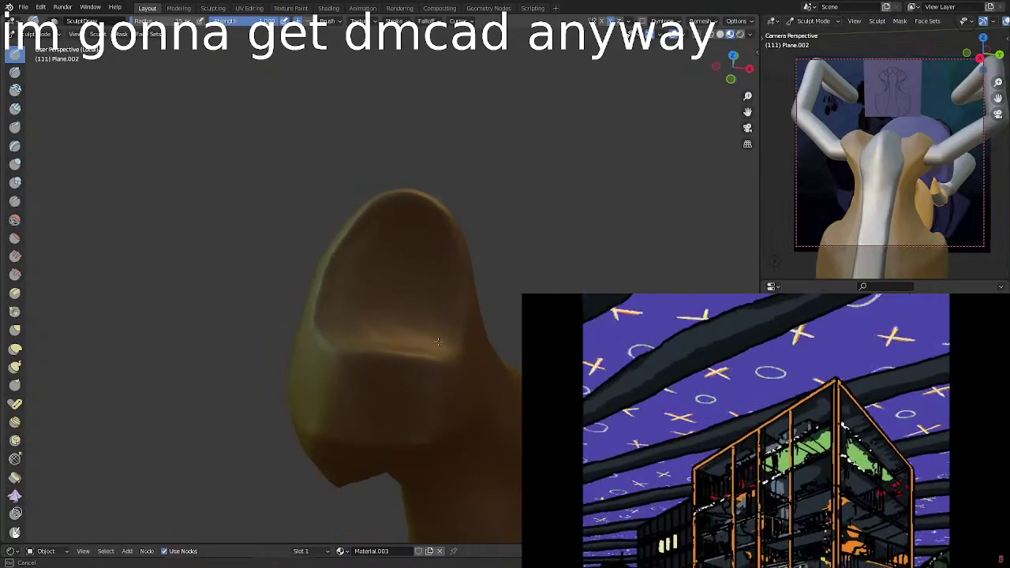
{"action": "left_click_drag", "start_coordinate": [438, 341], "coordinate": [429, 289], "text": "ctrl"}
{"action": "mouse_move", "coordinate": [428, 288]}
{"action": "middle_mouse_down"}
{"action": "mouse_move", "coordinate": [400, 237]}
{"action": "mouse_move", "coordinate": [463, 262]}
{"action": "mouse_move", "coordinate": [370, 260]}
{"action": "middle_mouse_up"}
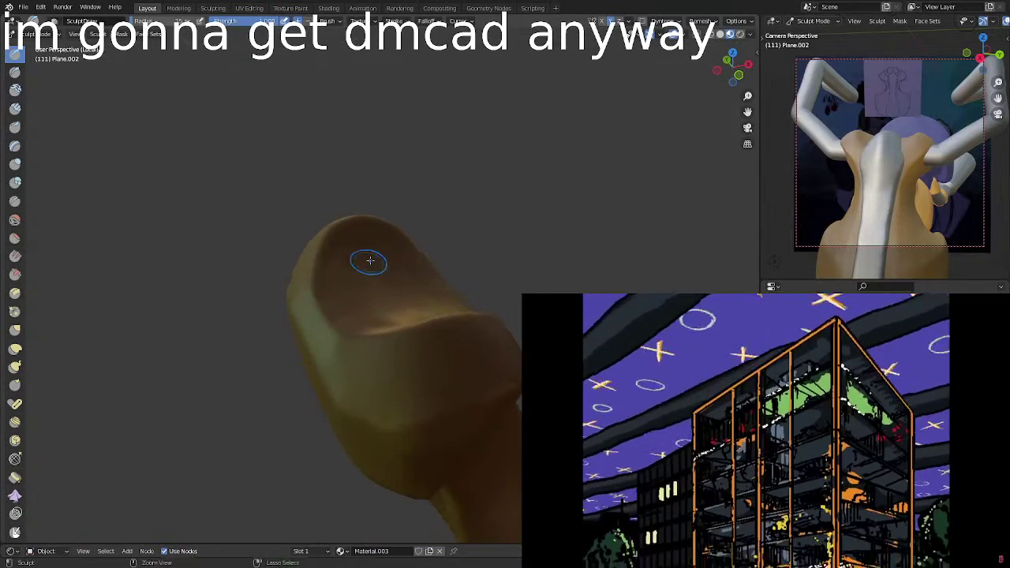
{"action": "mouse_move", "coordinate": [370, 260]}
{"action": "left_mouse_down", "text": "ctrl"}
{"action": "mouse_move", "coordinate": [355, 256]}
{"action": "mouse_move", "coordinate": [366, 267]}
{"action": "mouse_move", "coordinate": [357, 283]}
{"action": "mouse_move", "coordinate": [396, 260]}
{"action": "left_mouse_up", "text": "ctrl"}
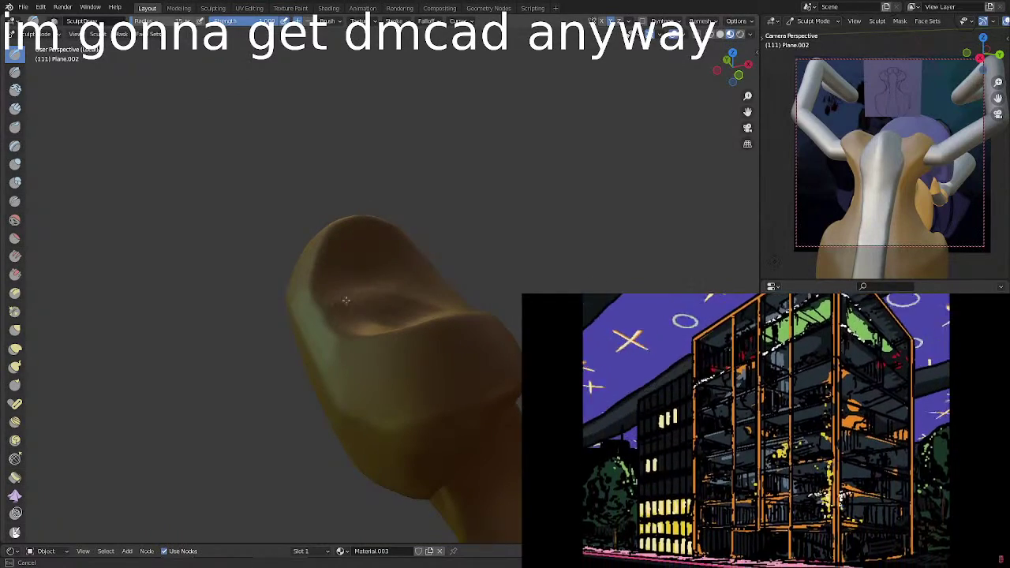
{"action": "left_click_drag", "start_coordinate": [346, 300], "coordinate": [357, 308], "text": "ctrl"}
{"action": "left_click_drag", "start_coordinate": [395, 277], "coordinate": [427, 279], "text": "ctrl"}
Carve the hollow's inner wall at the end of the lobe and blend it into the surrounding rim.
{"action": "mouse_move", "coordinate": [430, 279]}
{"action": "middle_mouse_down"}
{"action": "mouse_move", "coordinate": [415, 320]}
{"action": "mouse_move", "coordinate": [397, 307]}
{"action": "middle_mouse_up"}
{"action": "left_click_drag", "start_coordinate": [397, 306], "coordinate": [375, 343], "text": "ctrl"}
{"action": "middle_click_drag", "start_coordinate": [374, 342], "coordinate": [296, 339]}
{"action": "left_click_drag", "start_coordinate": [320, 236], "coordinate": [344, 303], "text": "ctrl"}
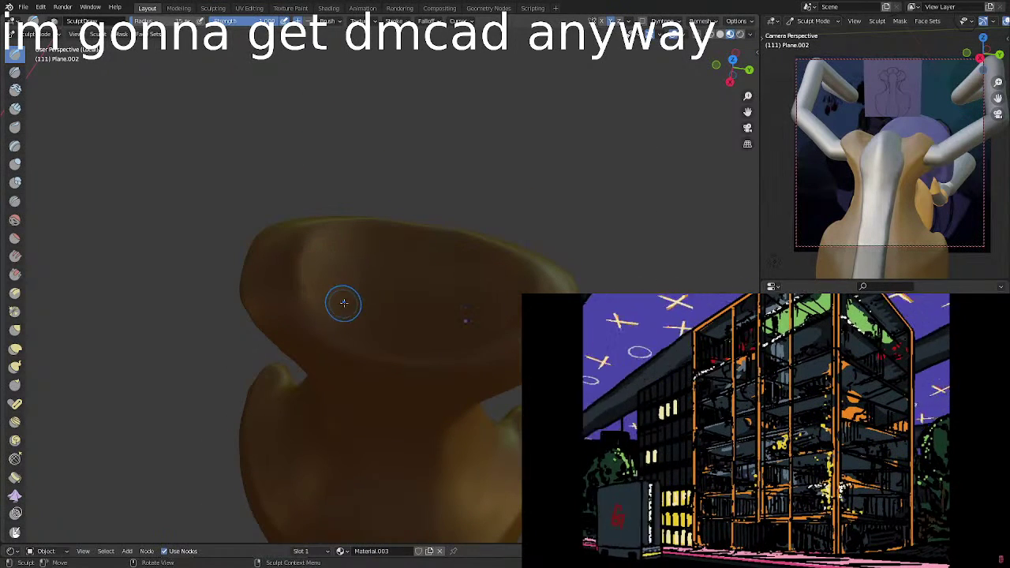
{"action": "mouse_move", "coordinate": [359, 284]}
{"action": "middle_mouse_down"}
{"action": "mouse_move", "coordinate": [409, 311]}
{"action": "mouse_move", "coordinate": [276, 289]}
{"action": "middle_mouse_up"}
{"action": "mouse_move", "coordinate": [275, 289]}
{"action": "left_mouse_down", "text": "ctrl"}
{"action": "mouse_move", "coordinate": [284, 345]}
{"action": "mouse_move", "coordinate": [305, 316]}
{"action": "left_mouse_up", "text": "ctrl"}
{"action": "mouse_move", "coordinate": [305, 316]}
{"action": "middle_mouse_down"}
{"action": "mouse_move", "coordinate": [361, 216]}
{"action": "mouse_move", "coordinate": [316, 207]}
{"action": "mouse_move", "coordinate": [330, 266]}
{"action": "middle_mouse_up"}
{"action": "mouse_move", "coordinate": [318, 276]}
{"action": "left_mouse_down"}
{"action": "mouse_move", "coordinate": [271, 277]}
{"action": "mouse_move", "coordinate": [300, 308]}
{"action": "mouse_move", "coordinate": [293, 325]}
{"action": "mouse_move", "coordinate": [305, 315]}
{"action": "left_mouse_up"}
{"action": "middle_click_drag", "start_coordinate": [306, 315], "coordinate": [341, 353]}
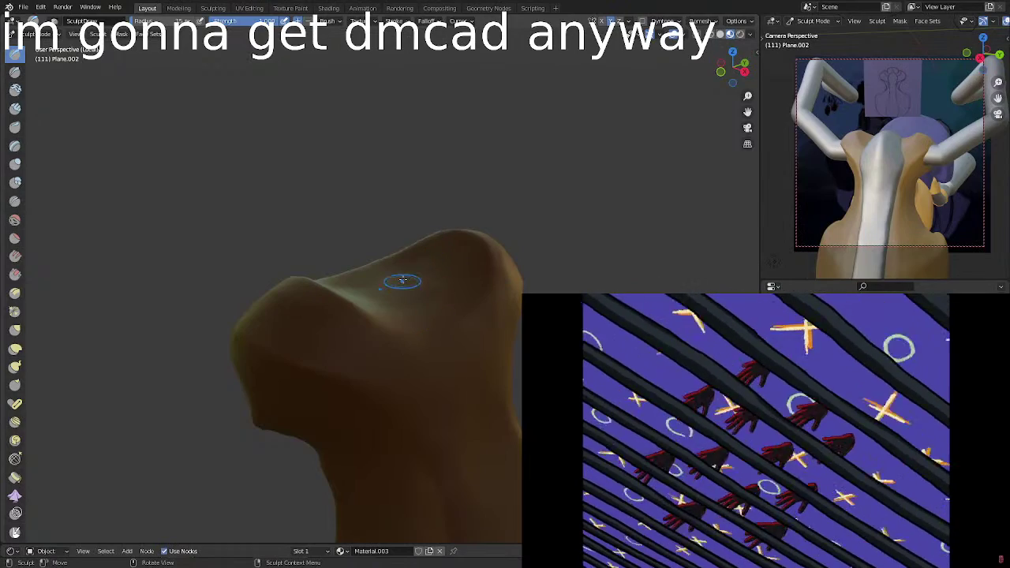
Sculpt the upper edge of the head block's outer side face and work over its creases.
{"action": "middle_click_drag", "start_coordinate": [404, 280], "coordinate": [517, 304]}
{"action": "middle_click_drag", "start_coordinate": [504, 269], "coordinate": [464, 244]}
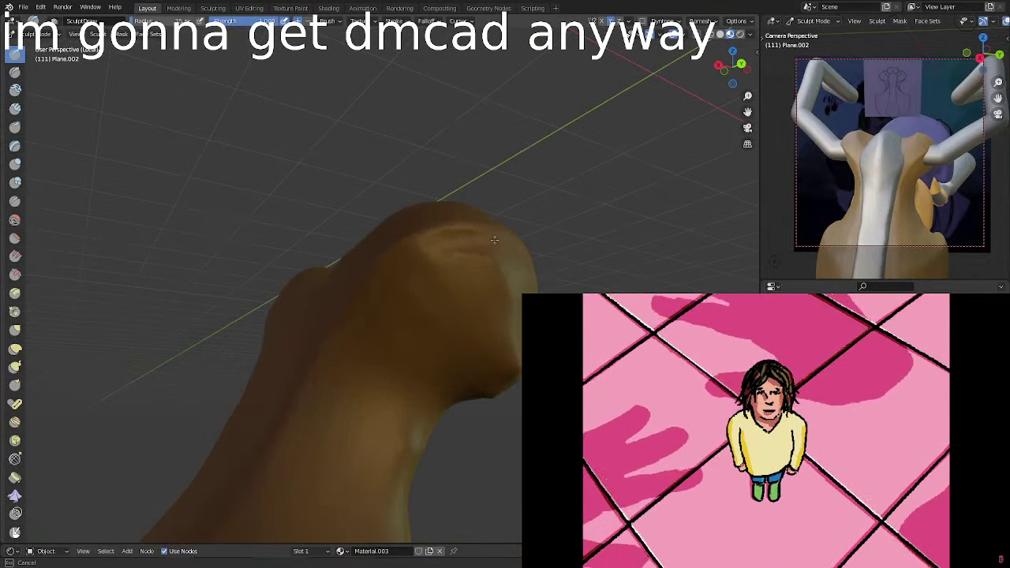
{"action": "mouse_move", "coordinate": [471, 248]}
{"action": "middle_mouse_down"}
{"action": "mouse_move", "coordinate": [524, 283]}
{"action": "mouse_move", "coordinate": [505, 288]}
{"action": "mouse_move", "coordinate": [441, 243]}
{"action": "mouse_move", "coordinate": [424, 244]}
{"action": "middle_mouse_up"}
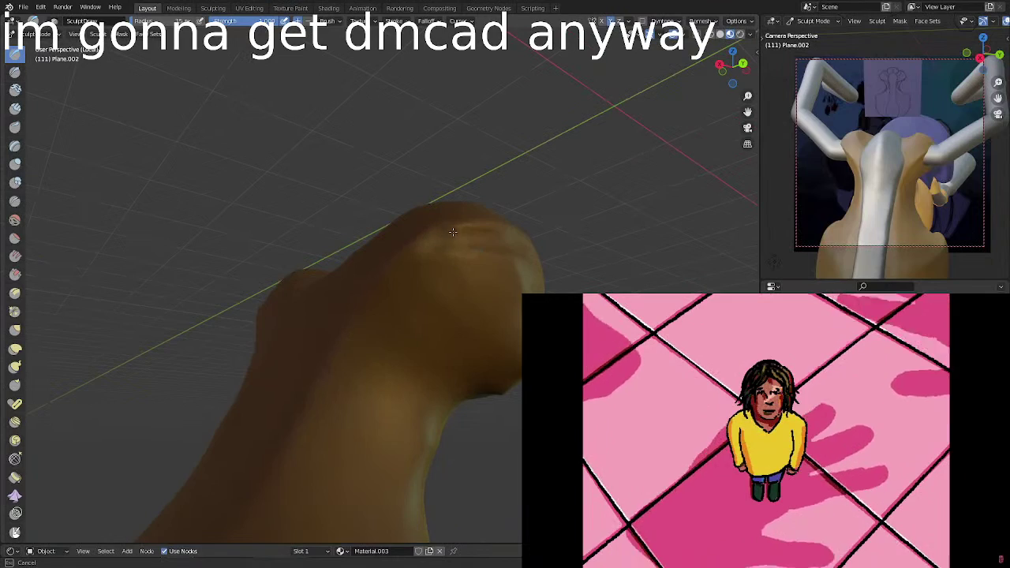
{"action": "middle_click_drag", "start_coordinate": [523, 240], "coordinate": [442, 337]}
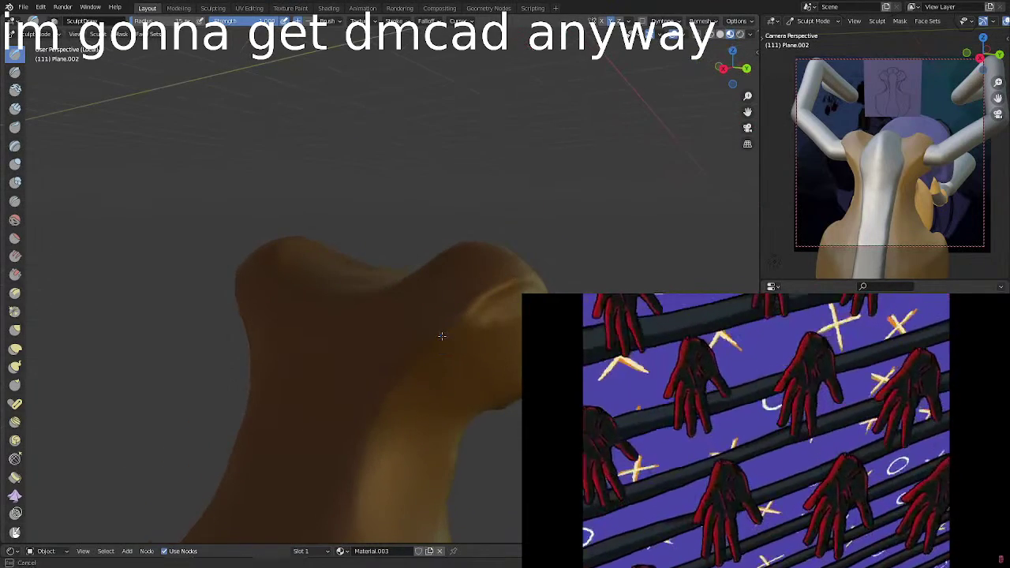
{"action": "mouse_move", "coordinate": [483, 301]}
{"action": "middle_mouse_down"}
{"action": "mouse_move", "coordinate": [513, 288]}
{"action": "mouse_move", "coordinate": [508, 281]}
{"action": "middle_mouse_up"}
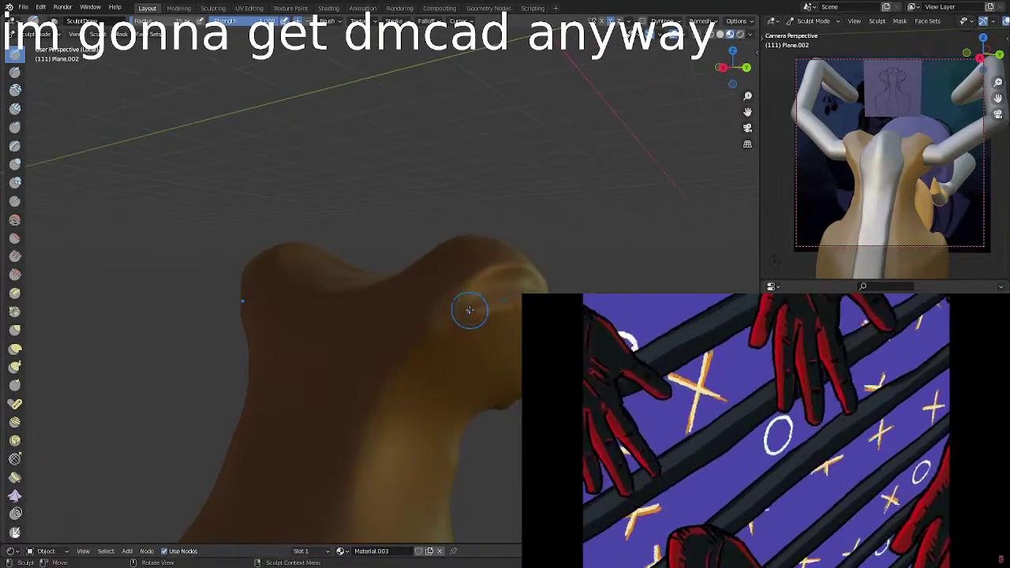
Fill out the head block's outer side face and blend its ridge smoothly down into the neck.
{"action": "mouse_move", "coordinate": [487, 315]}
{"action": "middle_mouse_down"}
{"action": "mouse_move", "coordinate": [485, 281]}
{"action": "mouse_move", "coordinate": [438, 299]}
{"action": "middle_mouse_up"}
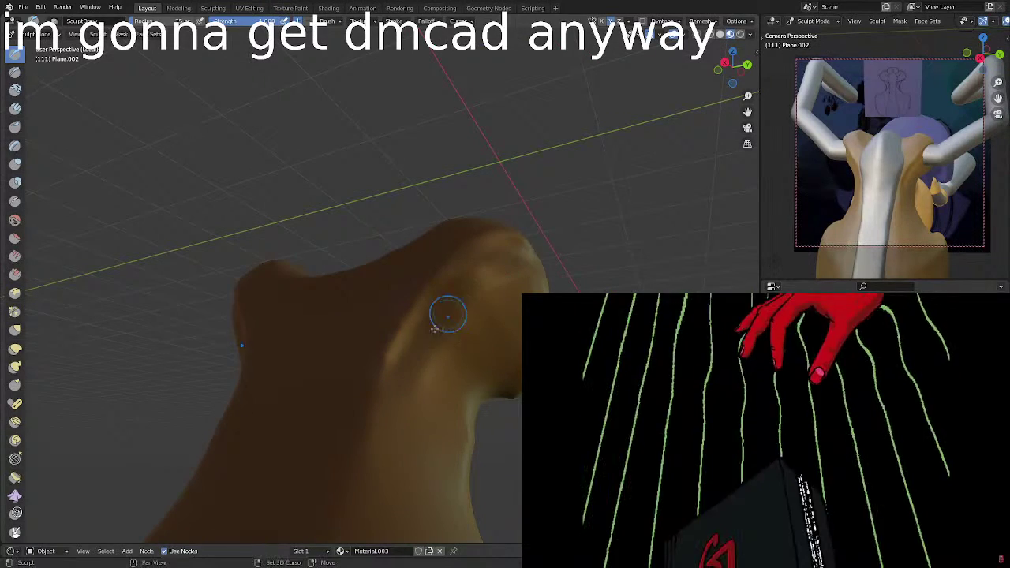
{"action": "mouse_move", "coordinate": [447, 292]}
{"action": "middle_mouse_down"}
{"action": "mouse_move", "coordinate": [379, 279]}
{"action": "mouse_move", "coordinate": [425, 257]}
{"action": "middle_mouse_up"}
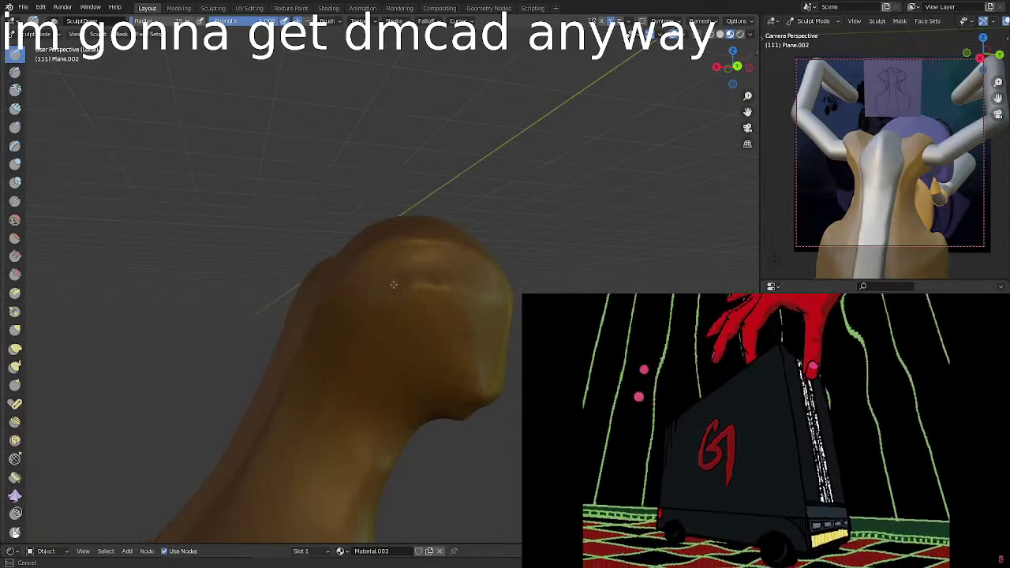
{"action": "middle_click_drag", "start_coordinate": [442, 311], "coordinate": [438, 272]}
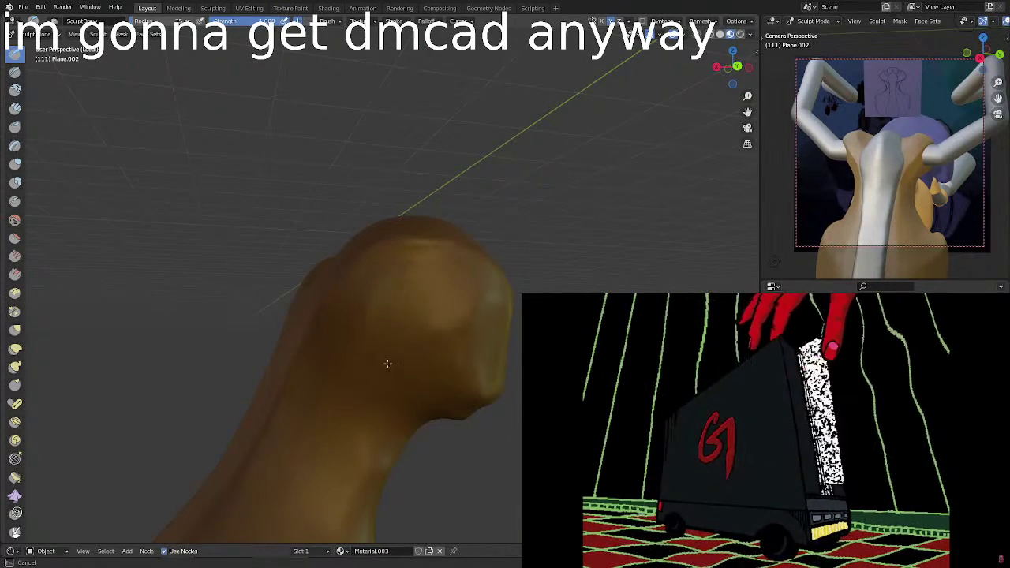
{"action": "middle_click_drag", "start_coordinate": [387, 364], "coordinate": [505, 313]}
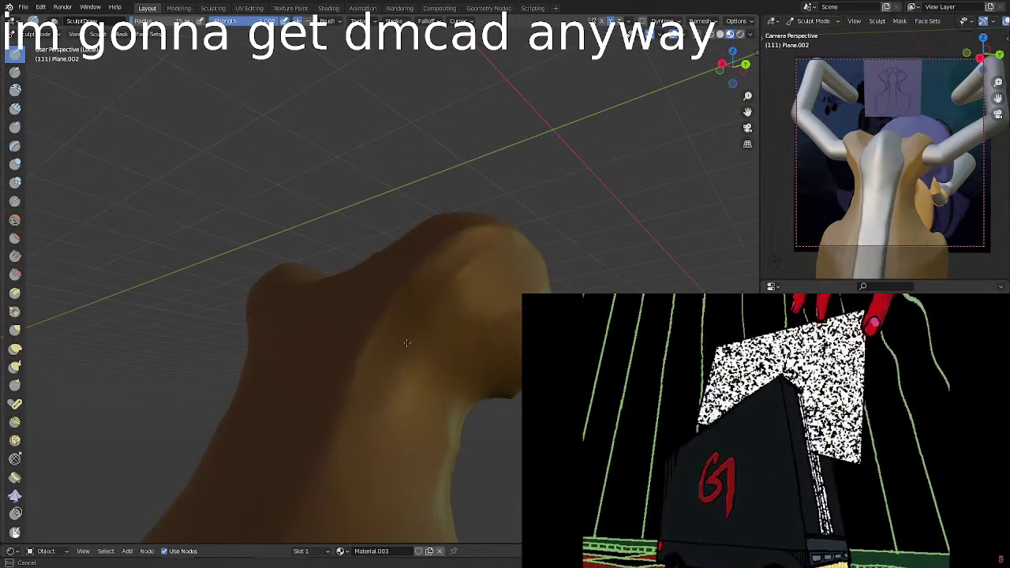
{"action": "middle_click_drag", "start_coordinate": [444, 267], "coordinate": [399, 386]}
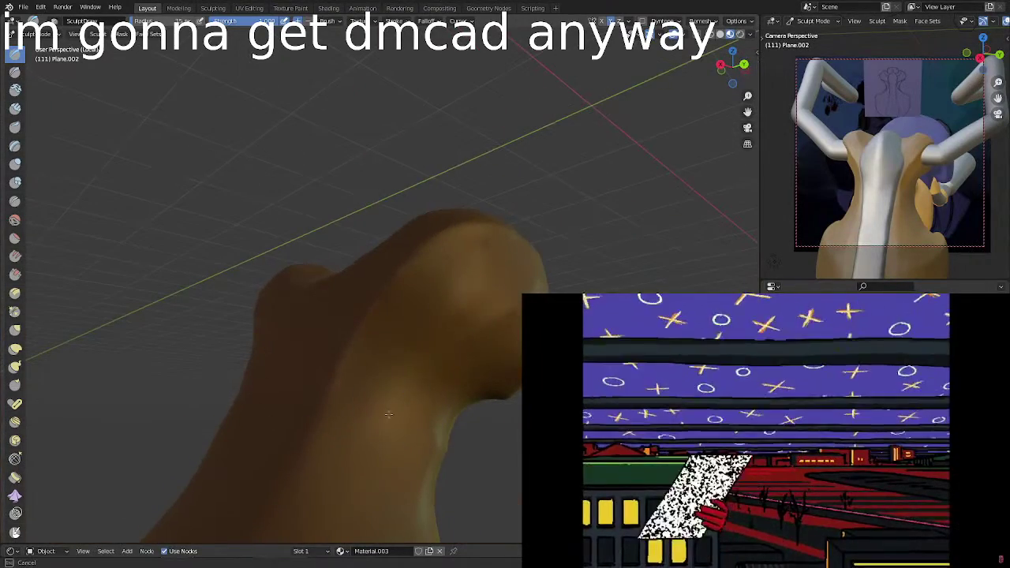
{"action": "mouse_move", "coordinate": [415, 353]}
{"action": "middle_mouse_down"}
{"action": "mouse_move", "coordinate": [401, 345]}
{"action": "mouse_move", "coordinate": [368, 361]}
{"action": "mouse_move", "coordinate": [395, 332]}
{"action": "mouse_move", "coordinate": [419, 343]}
{"action": "mouse_move", "coordinate": [457, 293]}
{"action": "middle_mouse_up"}
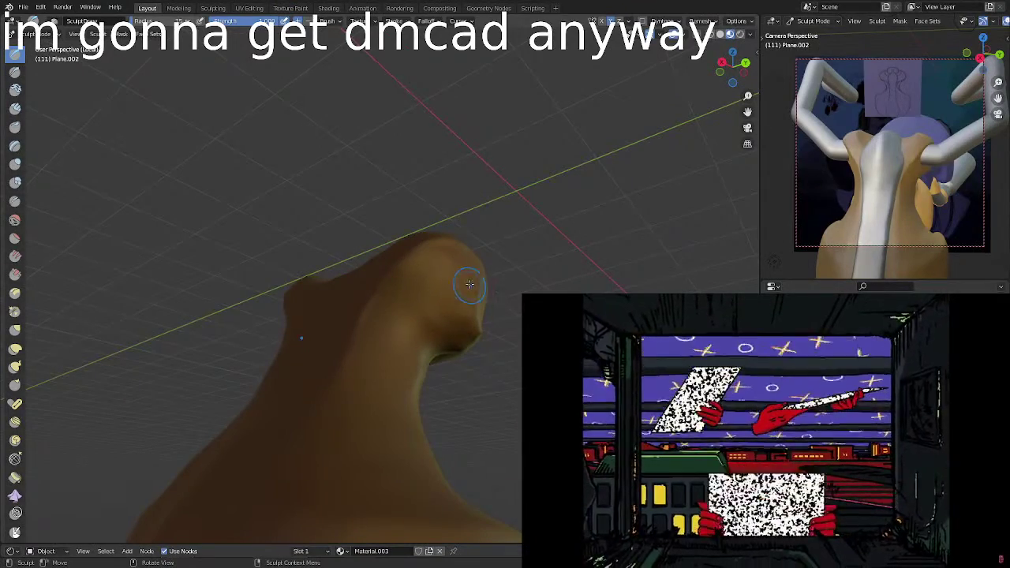
Round the corner between the head block's side and end faces, and soften the ridge along its lobe.
{"action": "middle_click_drag", "start_coordinate": [495, 308], "coordinate": [399, 358]}
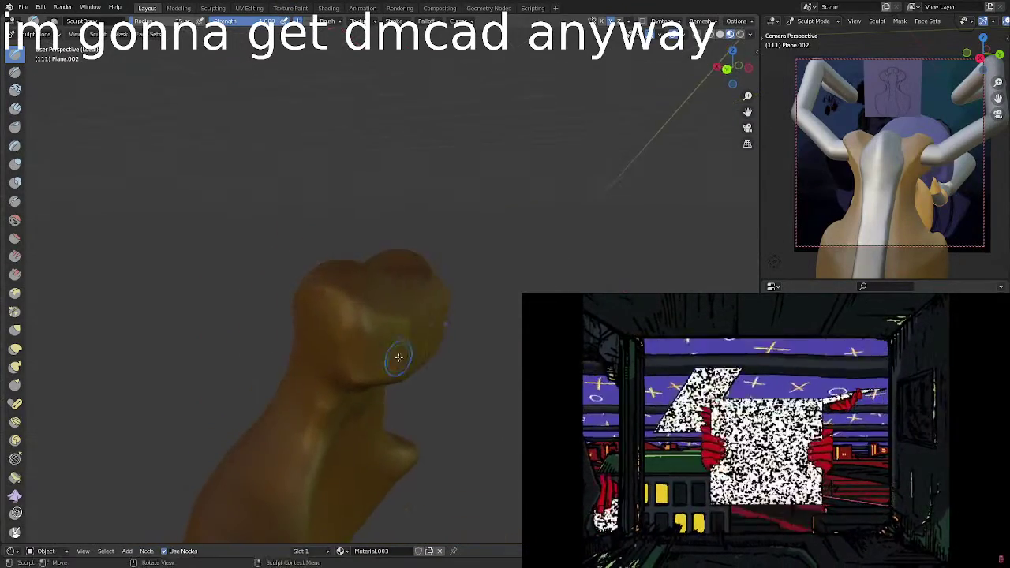
{"action": "mouse_move", "coordinate": [867, 177]}
{"action": "middle_mouse_down"}
{"action": "mouse_move", "coordinate": [712, 186]}
{"action": "mouse_move", "coordinate": [833, 197]}
{"action": "mouse_move", "coordinate": [865, 188]}
{"action": "middle_mouse_up"}
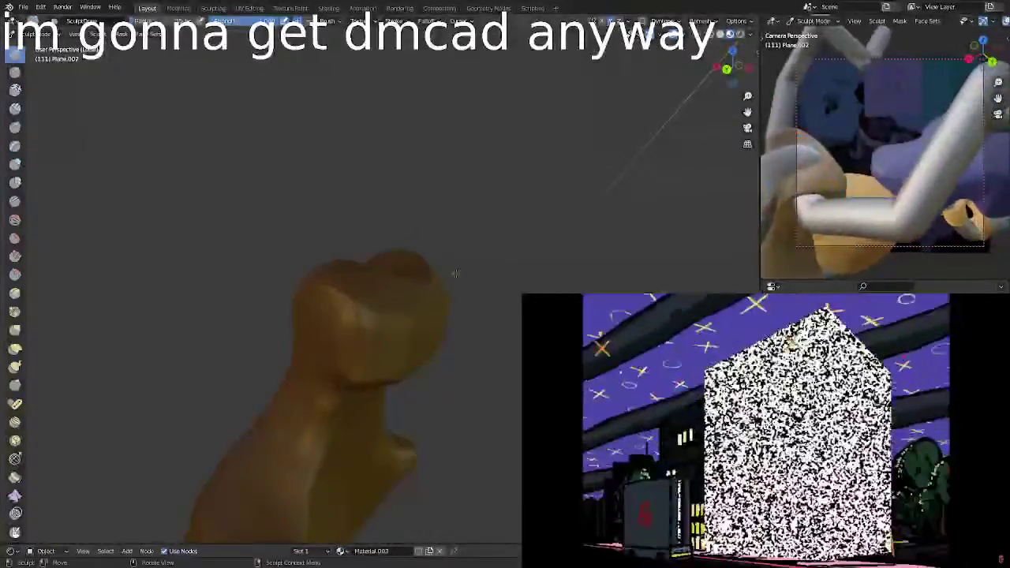
{"action": "mouse_move", "coordinate": [497, 300]}
{"action": "middle_mouse_down"}
{"action": "mouse_move", "coordinate": [469, 297]}
{"action": "mouse_move", "coordinate": [393, 339]}
{"action": "mouse_move", "coordinate": [341, 333]}
{"action": "middle_mouse_up"}
{"action": "left_click_drag", "start_coordinate": [298, 295], "coordinate": [350, 345]}
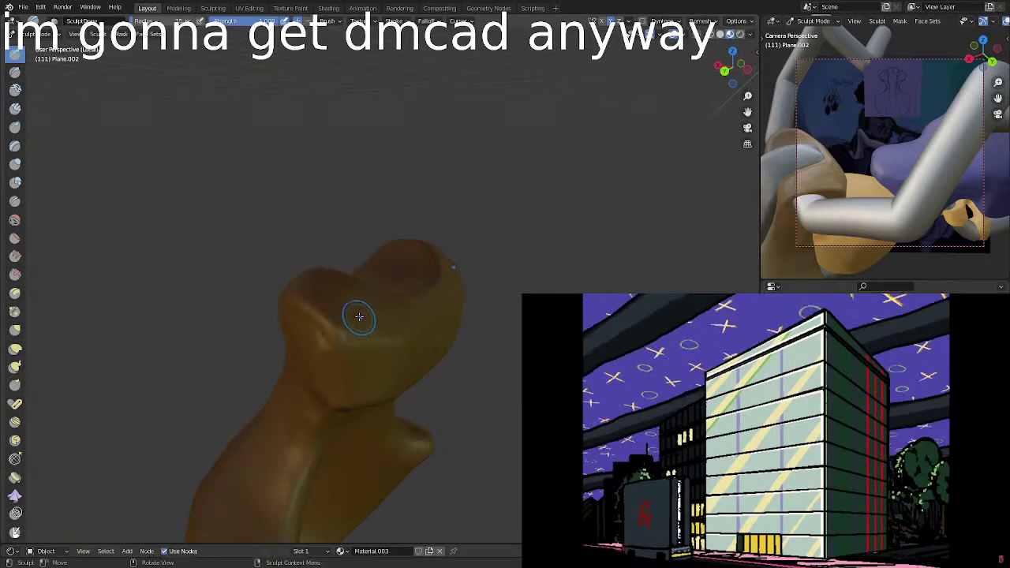
{"action": "middle_click_drag", "start_coordinate": [356, 316], "coordinate": [388, 281]}
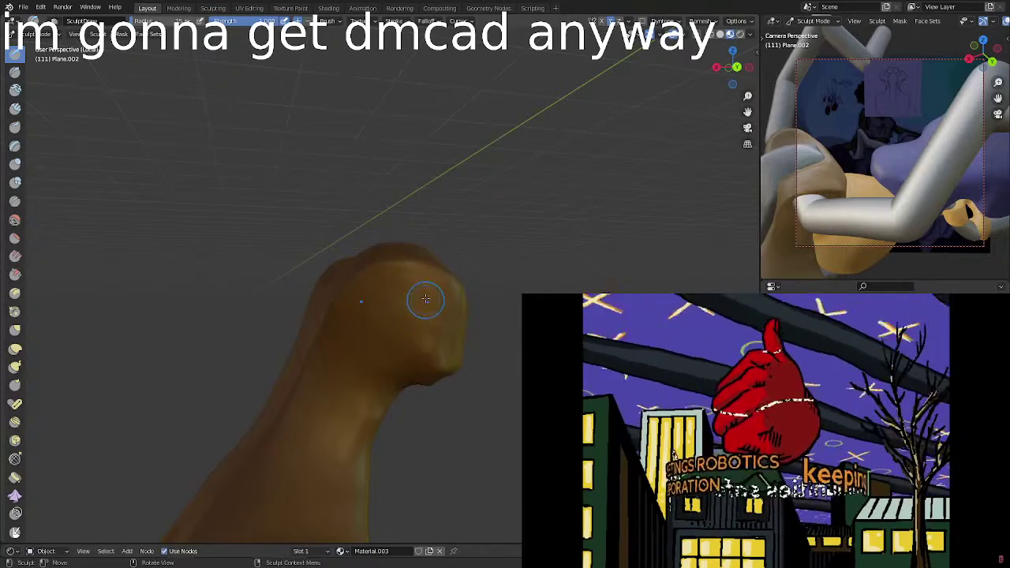
{"action": "middle_click_drag", "start_coordinate": [426, 299], "coordinate": [350, 330]}
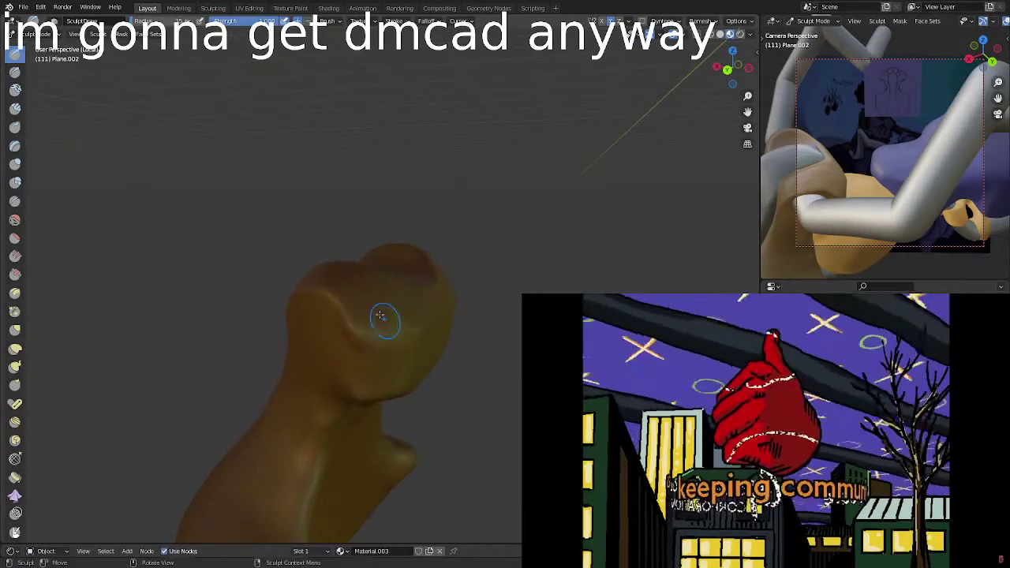
{"action": "middle_click_drag", "start_coordinate": [380, 316], "coordinate": [377, 325]}
{"action": "middle_click_drag", "start_coordinate": [353, 287], "coordinate": [329, 280]}
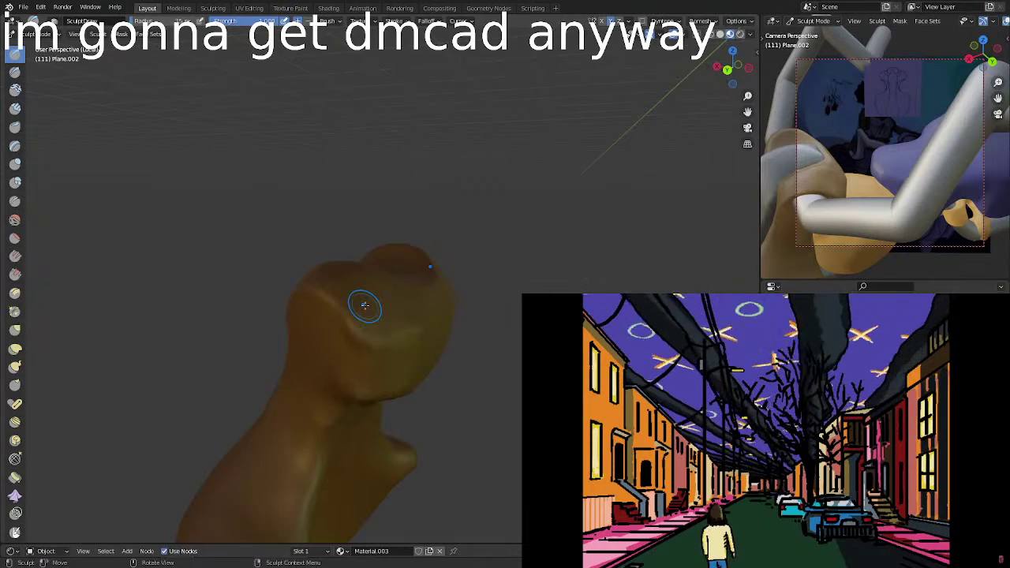
Carve a recess beneath the head block's overhang where it meets the neck.
{"action": "middle_click_drag", "start_coordinate": [908, 142], "coordinate": [770, 152]}
{"action": "mouse_move", "coordinate": [489, 261]}
{"action": "middle_mouse_down"}
{"action": "mouse_move", "coordinate": [523, 255]}
{"action": "mouse_move", "coordinate": [521, 276]}
{"action": "middle_mouse_up"}
{"action": "mouse_move", "coordinate": [844, 160]}
{"action": "middle_mouse_down"}
{"action": "mouse_move", "coordinate": [859, 179]}
{"action": "mouse_move", "coordinate": [838, 173]}
{"action": "mouse_move", "coordinate": [943, 212]}
{"action": "mouse_move", "coordinate": [843, 172]}
{"action": "middle_mouse_up"}
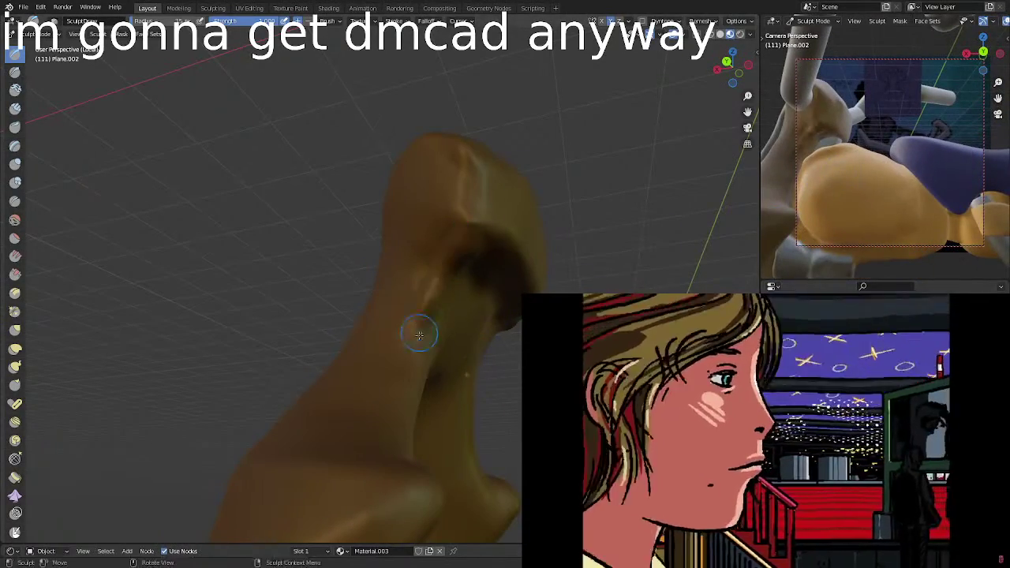
{"action": "mouse_move", "coordinate": [466, 245]}
{"action": "middle_mouse_down"}
{"action": "mouse_move", "coordinate": [479, 266]}
{"action": "mouse_move", "coordinate": [434, 239]}
{"action": "middle_mouse_up"}
{"action": "left_click_drag", "start_coordinate": [433, 238], "coordinate": [430, 275]}
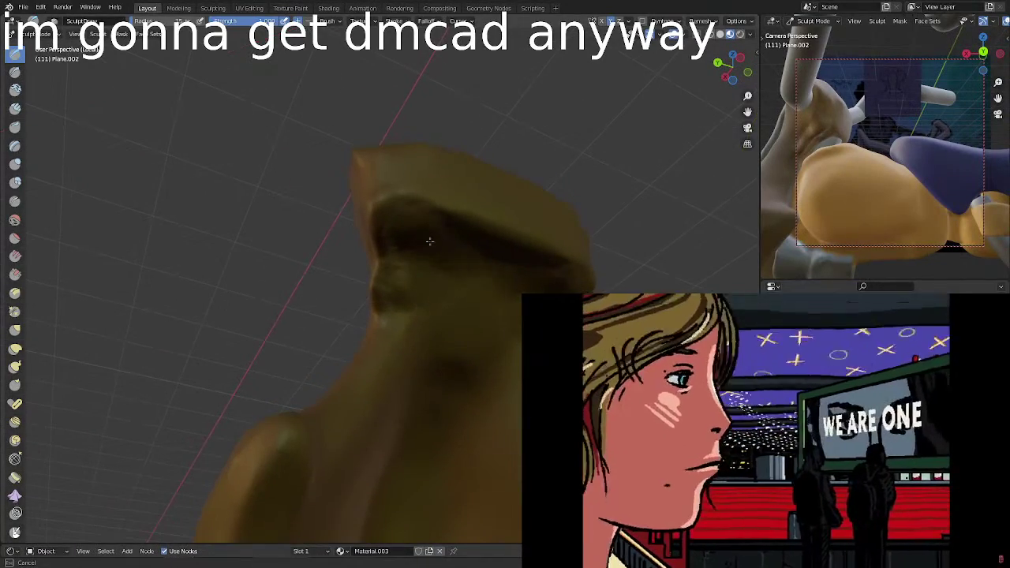
{"action": "middle_click_drag", "start_coordinate": [481, 248], "coordinate": [449, 242]}
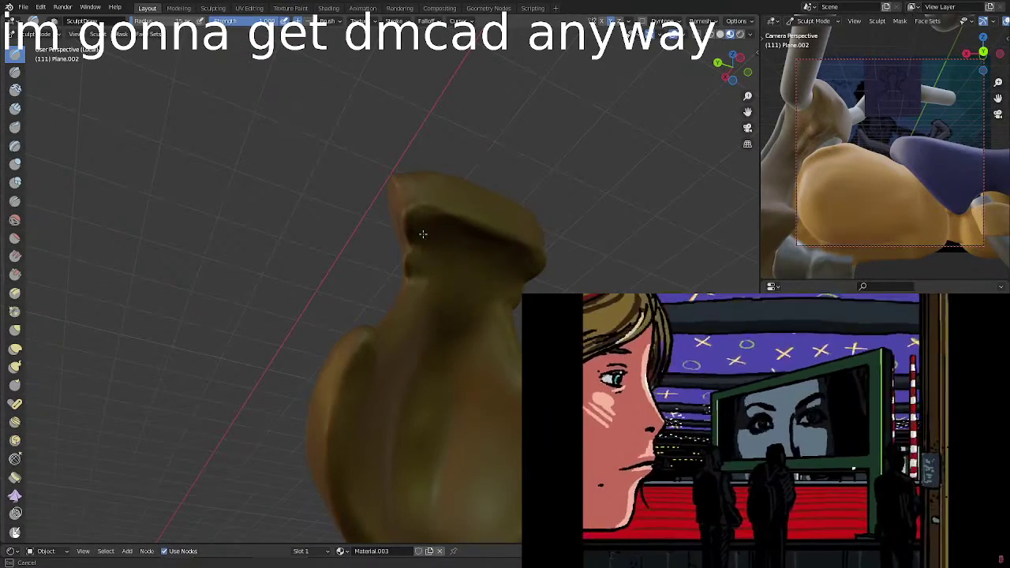
{"action": "mouse_move", "coordinate": [455, 274]}
{"action": "middle_mouse_down"}
{"action": "mouse_move", "coordinate": [463, 229]}
{"action": "mouse_move", "coordinate": [447, 237]}
{"action": "mouse_move", "coordinate": [450, 291]}
{"action": "middle_mouse_up"}
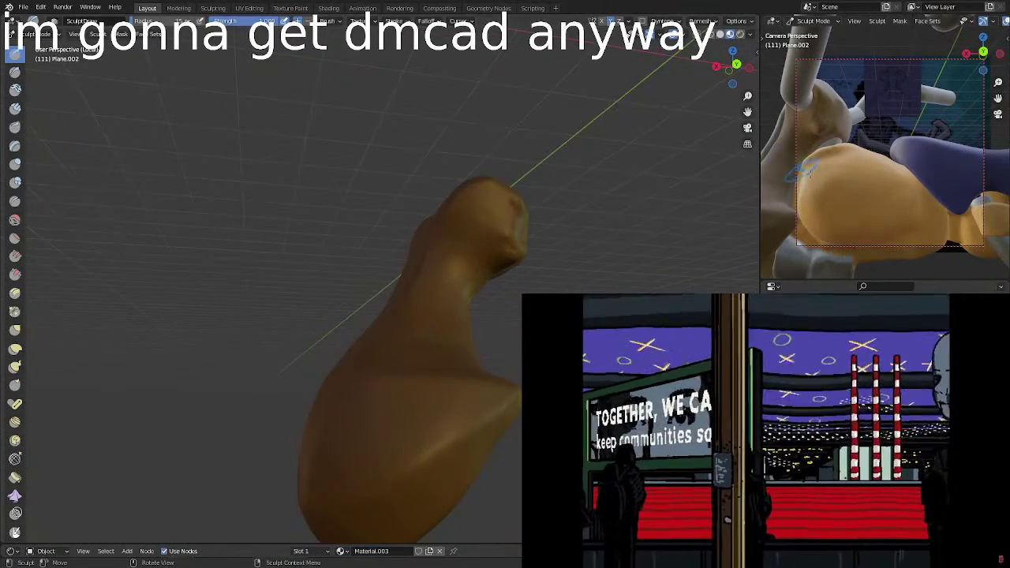
Reshape the underside of the head block's overhang with strokes running down into the neck.
{"action": "middle_click_drag", "start_coordinate": [807, 172], "coordinate": [859, 202]}
{"action": "middle_click_drag", "start_coordinate": [489, 228], "coordinate": [523, 249]}
{"action": "mouse_move", "coordinate": [399, 284]}
{"action": "middle_mouse_down"}
{"action": "mouse_move", "coordinate": [442, 264]}
{"action": "mouse_move", "coordinate": [422, 235]}
{"action": "middle_mouse_up"}
{"action": "mouse_move", "coordinate": [417, 226]}
{"action": "left_mouse_down"}
{"action": "mouse_move", "coordinate": [424, 266]}
{"action": "mouse_move", "coordinate": [403, 217]}
{"action": "mouse_move", "coordinate": [429, 271]}
{"action": "left_mouse_up"}
{"action": "mouse_move", "coordinate": [428, 221]}
{"action": "left_mouse_down"}
{"action": "mouse_move", "coordinate": [450, 237]}
{"action": "mouse_move", "coordinate": [440, 274]}
{"action": "left_mouse_up"}
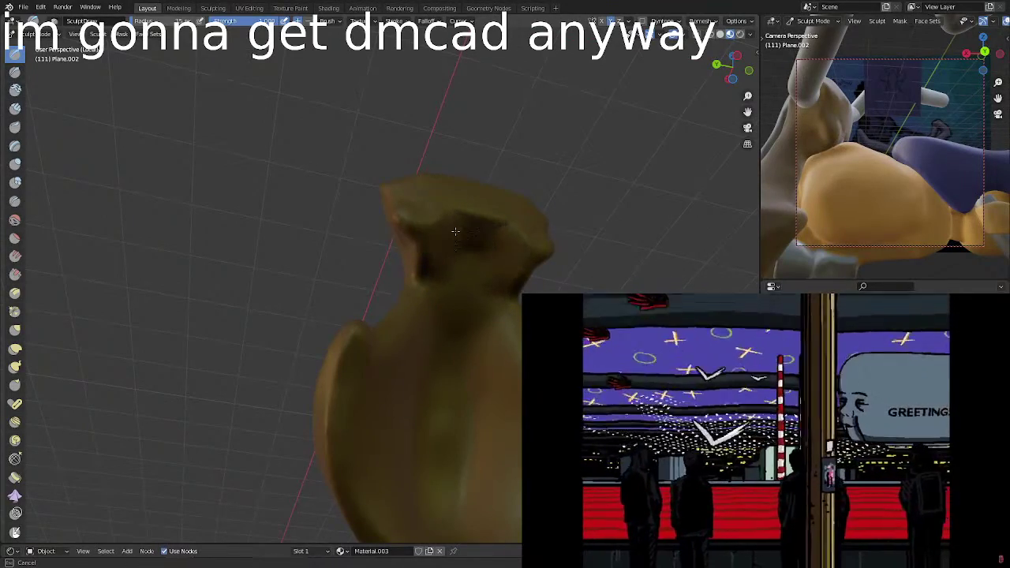
{"action": "mouse_move", "coordinate": [462, 278]}
{"action": "left_mouse_down"}
{"action": "mouse_move", "coordinate": [438, 300]}
{"action": "mouse_move", "coordinate": [435, 247]}
{"action": "left_mouse_up"}
Sink a deep pit under the head block's side corner and shape its edge toward the neck.
{"action": "mouse_move", "coordinate": [426, 290]}
{"action": "middle_mouse_down"}
{"action": "mouse_move", "coordinate": [456, 246]}
{"action": "mouse_move", "coordinate": [452, 272]}
{"action": "mouse_move", "coordinate": [484, 271]}
{"action": "middle_mouse_up"}
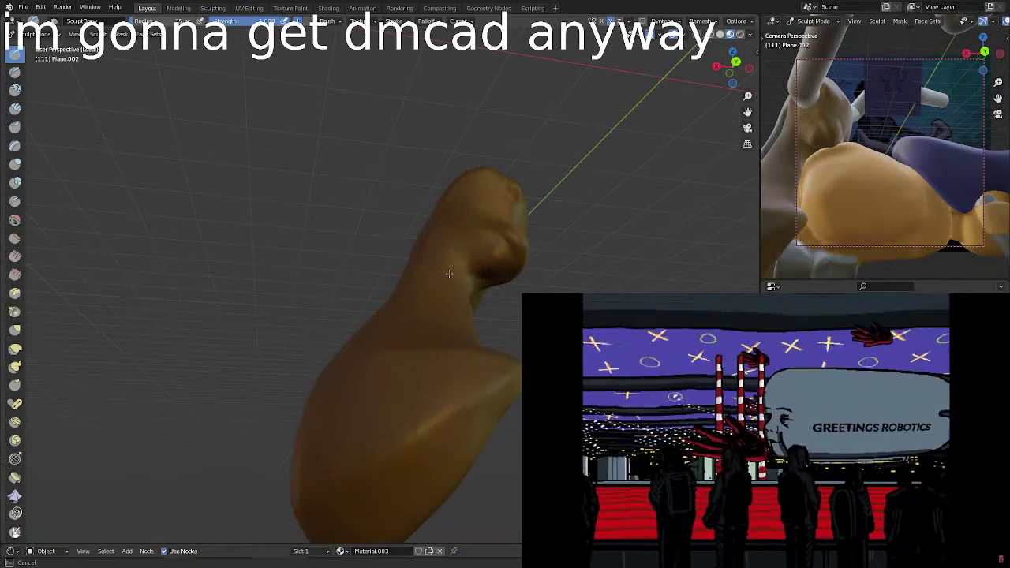
{"action": "mouse_move", "coordinate": [454, 272]}
{"action": "middle_mouse_down"}
{"action": "mouse_move", "coordinate": [434, 238]}
{"action": "mouse_move", "coordinate": [462, 228]}
{"action": "mouse_move", "coordinate": [413, 267]}
{"action": "middle_mouse_up"}
{"action": "mouse_move", "coordinate": [413, 267]}
{"action": "left_mouse_down"}
{"action": "mouse_move", "coordinate": [414, 254]}
{"action": "mouse_move", "coordinate": [414, 270]}
{"action": "left_mouse_up"}
{"action": "mouse_move", "coordinate": [415, 270]}
{"action": "left_mouse_down"}
{"action": "mouse_move", "coordinate": [412, 262]}
{"action": "mouse_move", "coordinate": [428, 289]}
{"action": "left_mouse_up"}
{"action": "mouse_move", "coordinate": [428, 289]}
{"action": "middle_mouse_down"}
{"action": "mouse_move", "coordinate": [530, 310]}
{"action": "mouse_move", "coordinate": [480, 254]}
{"action": "middle_mouse_up"}
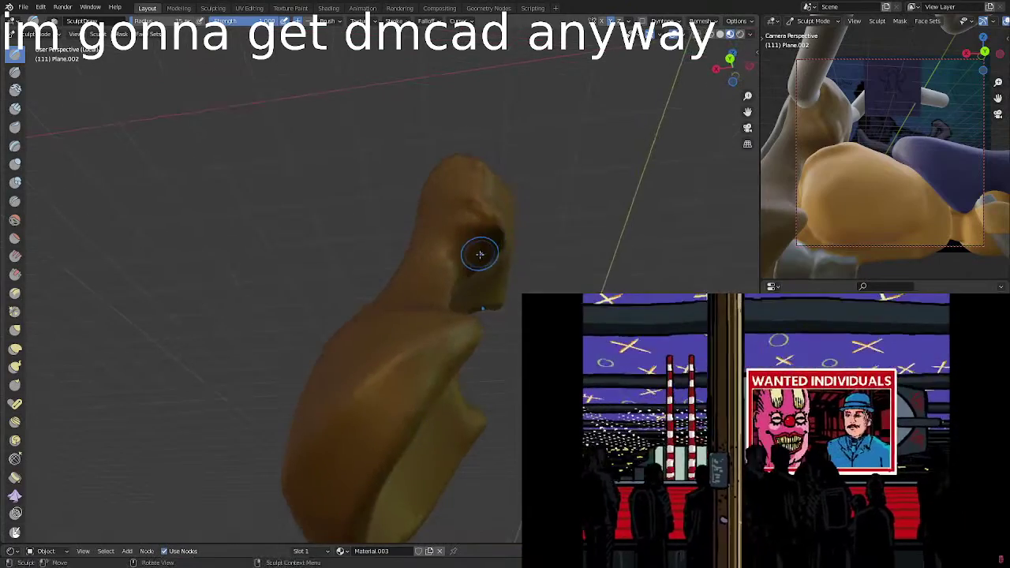
Shape the neck's side edge from the pit down to the shoulder, comparing the silhouette with the reference view.
{"action": "mouse_move", "coordinate": [777, 146]}
{"action": "middle_mouse_down"}
{"action": "mouse_move", "coordinate": [894, 179]}
{"action": "mouse_move", "coordinate": [866, 175]}
{"action": "middle_mouse_up"}
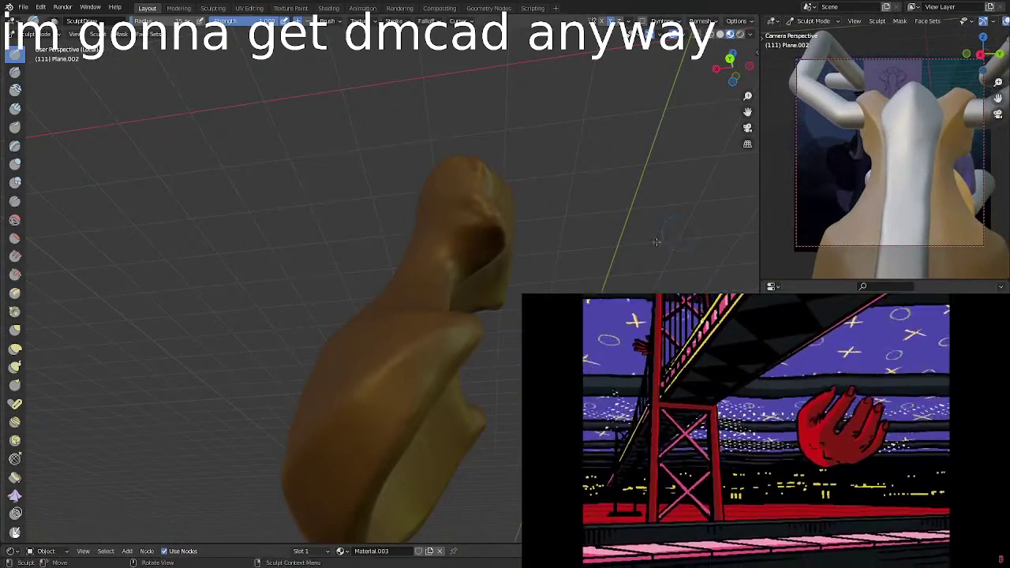
{"action": "middle_click_drag", "start_coordinate": [656, 241], "coordinate": [420, 266]}
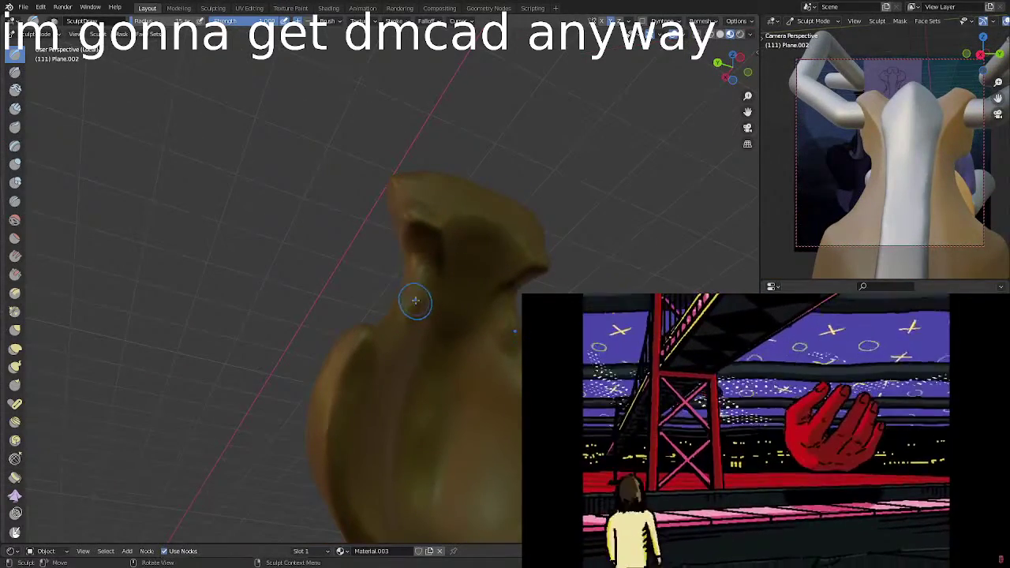
{"action": "left_click_drag", "start_coordinate": [420, 261], "coordinate": [394, 320]}
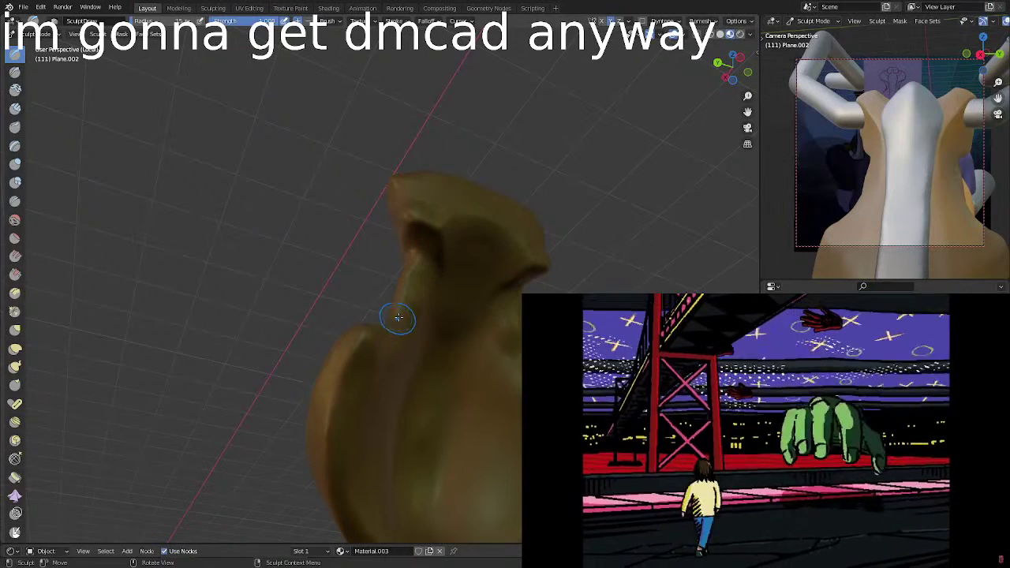
{"action": "mouse_move", "coordinate": [416, 295]}
{"action": "middle_mouse_down"}
{"action": "mouse_move", "coordinate": [502, 266]}
{"action": "mouse_move", "coordinate": [497, 280]}
{"action": "mouse_move", "coordinate": [511, 294]}
{"action": "mouse_move", "coordinate": [463, 307]}
{"action": "middle_mouse_up"}
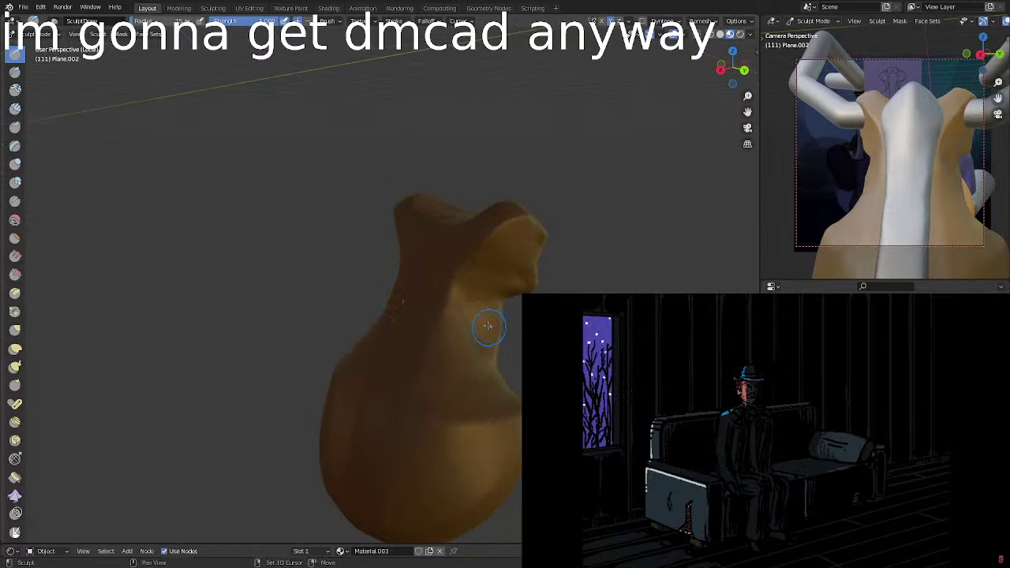
Sculpt the side of the neck with strokes from beneath the head block down toward the shoulder.
{"action": "middle_click_drag", "start_coordinate": [488, 326], "coordinate": [423, 335]}
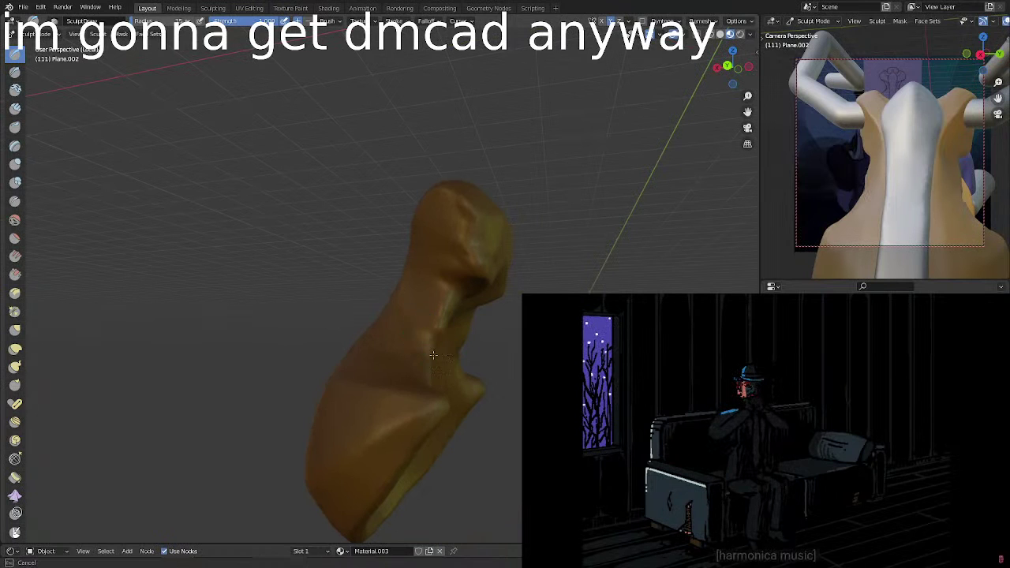
{"action": "mouse_move", "coordinate": [439, 334]}
{"action": "middle_mouse_down"}
{"action": "mouse_move", "coordinate": [515, 344]}
{"action": "mouse_move", "coordinate": [476, 289]}
{"action": "middle_mouse_up"}
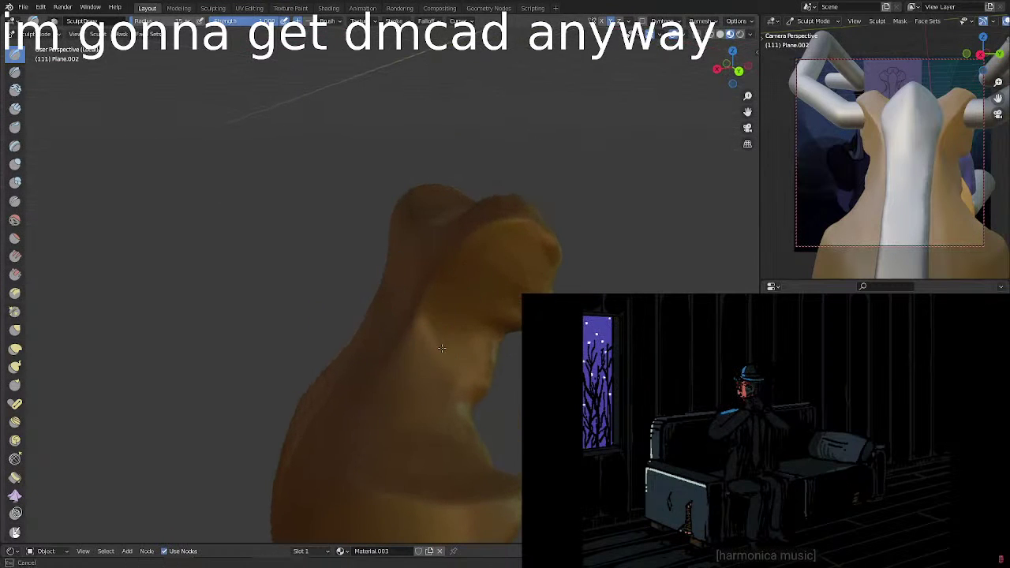
{"action": "mouse_move", "coordinate": [441, 348]}
{"action": "left_mouse_down"}
{"action": "mouse_move", "coordinate": [463, 384]}
{"action": "mouse_move", "coordinate": [457, 349]}
{"action": "left_mouse_up"}
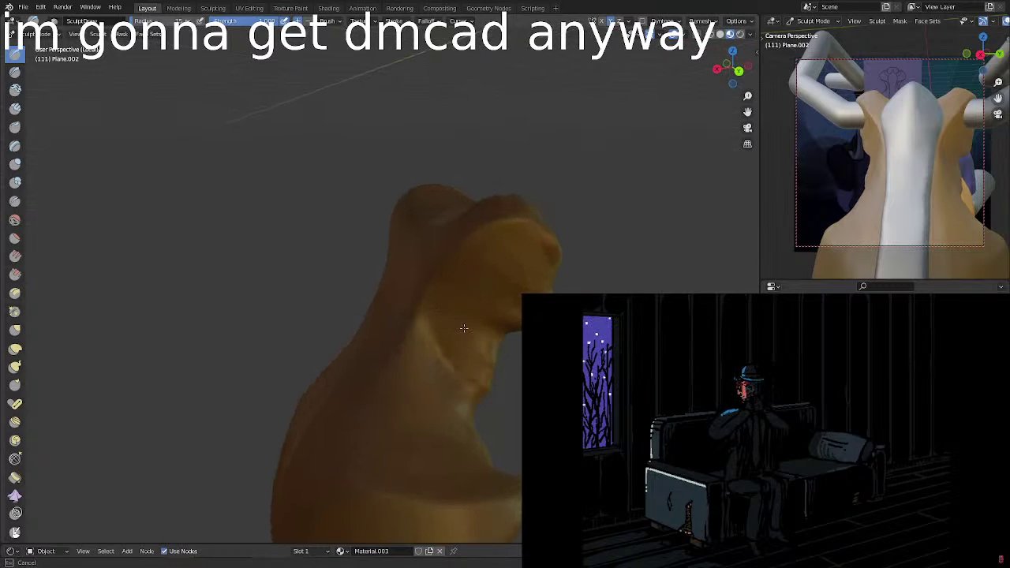
{"action": "middle_click_drag", "start_coordinate": [429, 345], "coordinate": [380, 343]}
{"action": "left_click_drag", "start_coordinate": [395, 407], "coordinate": [397, 430]}
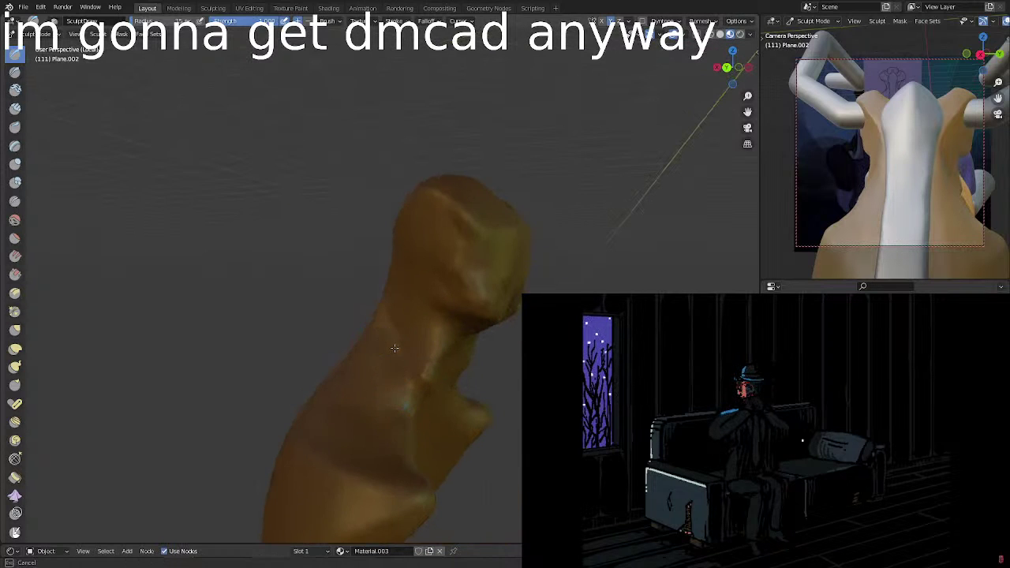
{"action": "mouse_move", "coordinate": [398, 365]}
{"action": "middle_mouse_down"}
{"action": "mouse_move", "coordinate": [468, 350]}
{"action": "mouse_move", "coordinate": [381, 374]}
{"action": "middle_mouse_up"}
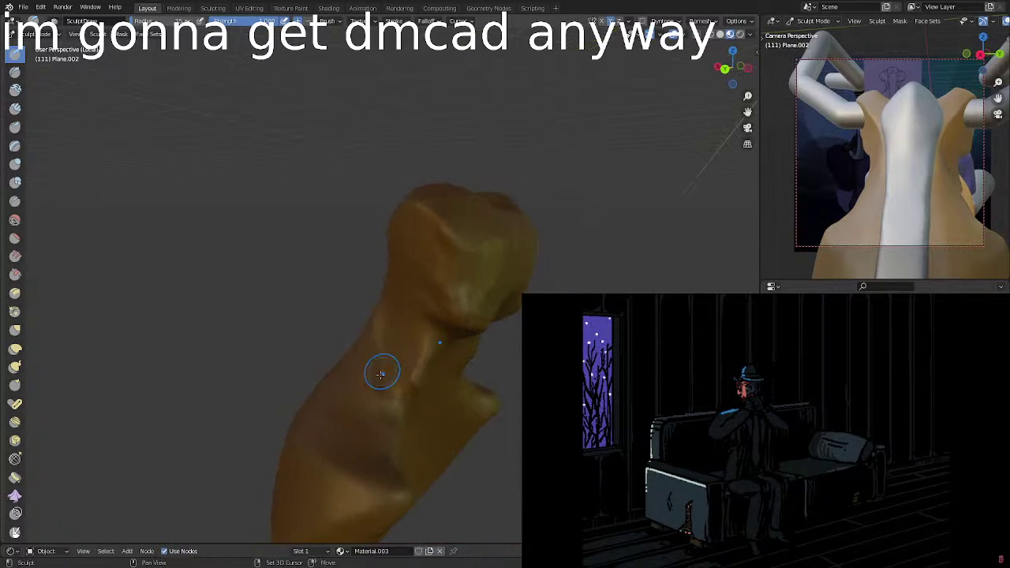
{"action": "left_click_drag", "start_coordinate": [386, 412], "coordinate": [376, 360]}
Reshape the neck's outer side surface with repeated diagonal strokes from below the head block to the shoulder.
{"action": "middle_click_drag", "start_coordinate": [387, 430], "coordinate": [447, 349]}
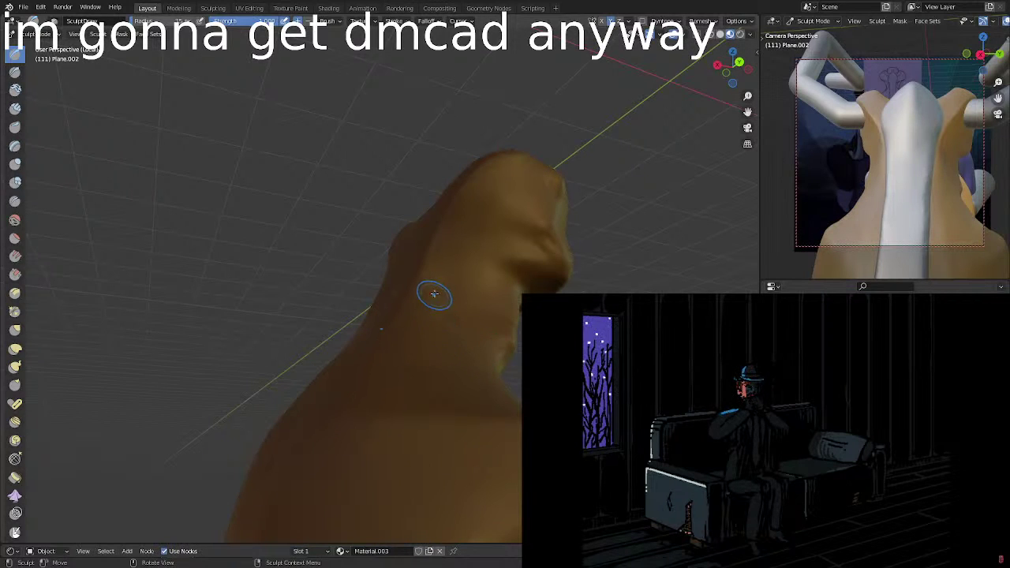
{"action": "left_click_drag", "start_coordinate": [434, 294], "coordinate": [434, 314]}
{"action": "left_click_drag", "start_coordinate": [460, 360], "coordinate": [505, 403]}
{"action": "left_click_drag", "start_coordinate": [434, 312], "coordinate": [431, 291]}
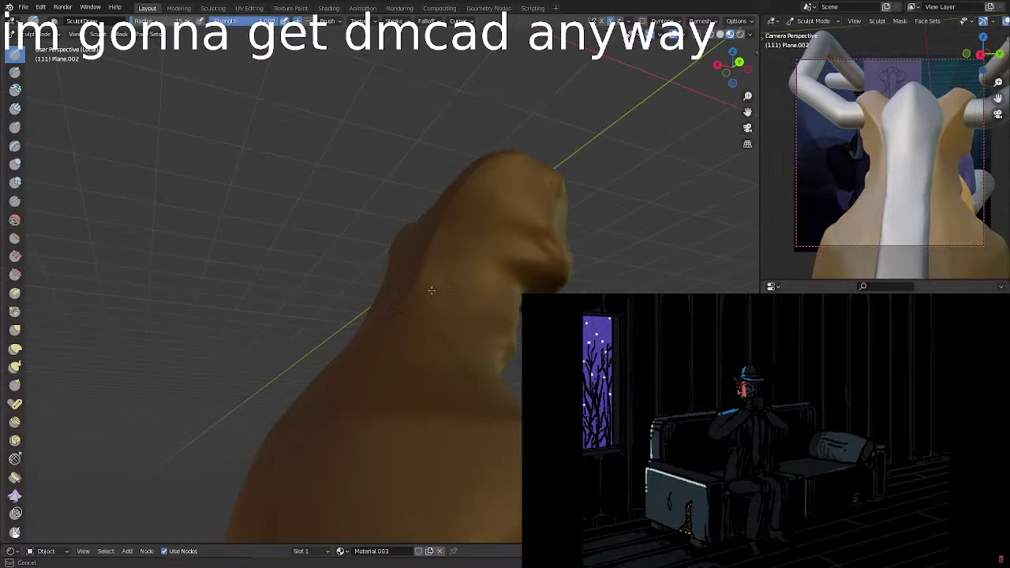
{"action": "left_click_drag", "start_coordinate": [468, 371], "coordinate": [505, 407]}
{"action": "mouse_move", "coordinate": [424, 310]}
{"action": "left_mouse_down"}
{"action": "mouse_move", "coordinate": [463, 382]}
{"action": "mouse_move", "coordinate": [501, 408]}
{"action": "left_mouse_up"}
{"action": "mouse_move", "coordinate": [426, 315]}
{"action": "left_mouse_down"}
{"action": "mouse_move", "coordinate": [422, 305]}
{"action": "mouse_move", "coordinate": [500, 405]}
{"action": "mouse_move", "coordinate": [422, 336]}
{"action": "left_mouse_up"}
{"action": "middle_click_drag", "start_coordinate": [397, 357], "coordinate": [379, 345]}
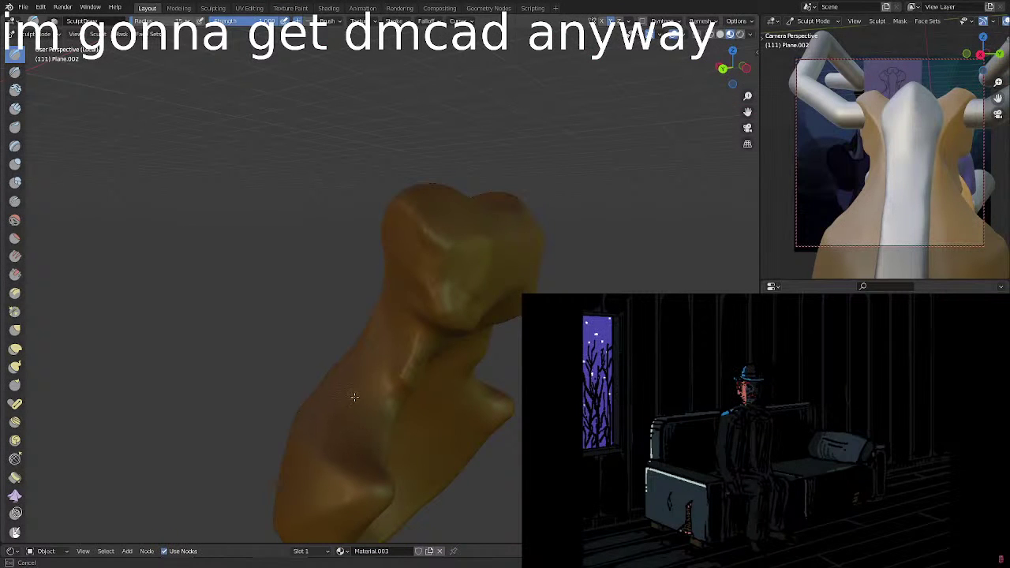
Carve into the upper neck edge beneath the head block's side and refine the curve toward the shoulder.
{"action": "middle_click_drag", "start_coordinate": [385, 347], "coordinate": [457, 289]}
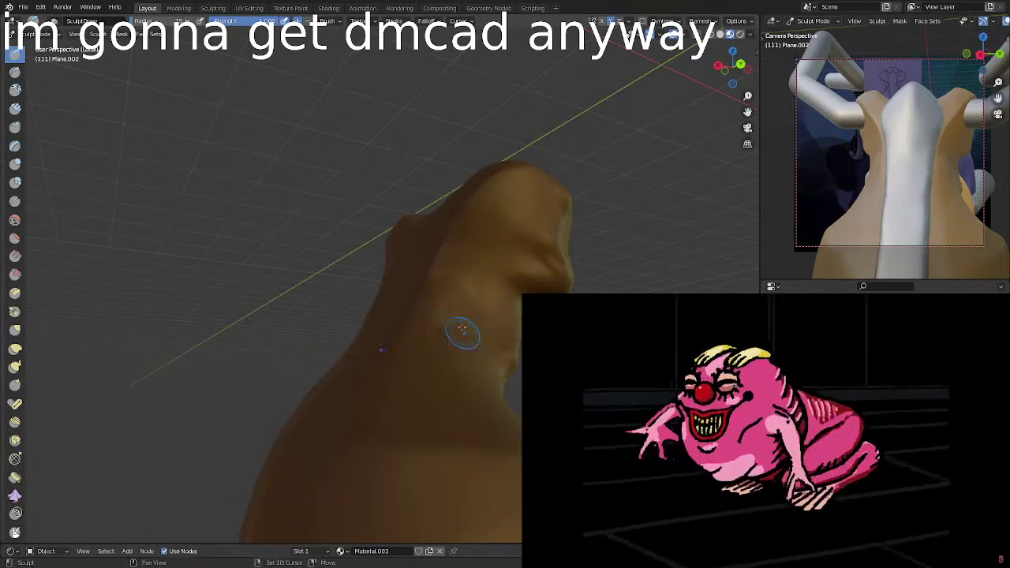
{"action": "middle_click_drag", "start_coordinate": [469, 275], "coordinate": [485, 289]}
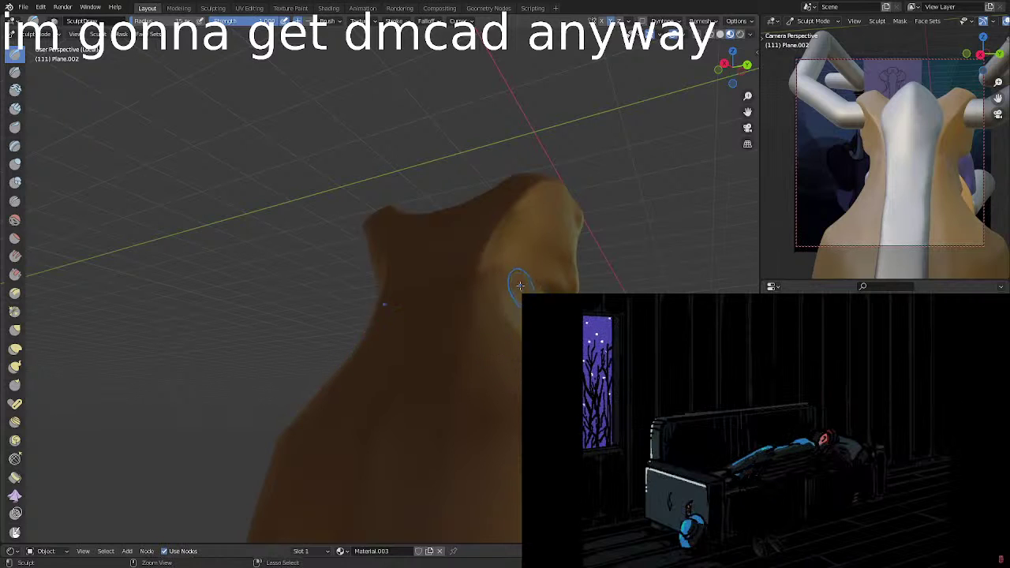
{"action": "left_click_drag", "start_coordinate": [521, 293], "coordinate": [497, 289], "text": "ctrl"}
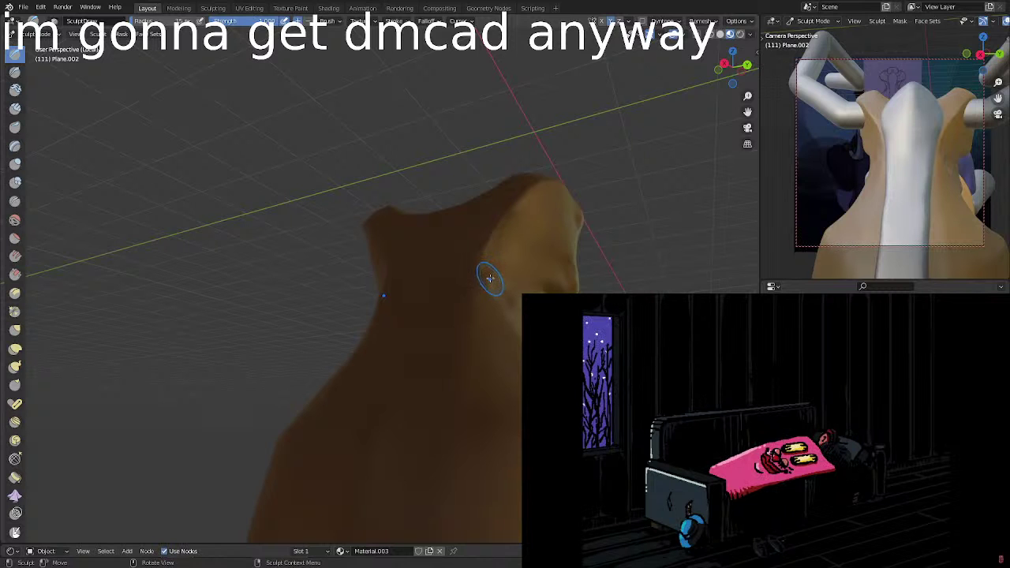
{"action": "middle_click_drag", "start_coordinate": [498, 275], "coordinate": [479, 300]}
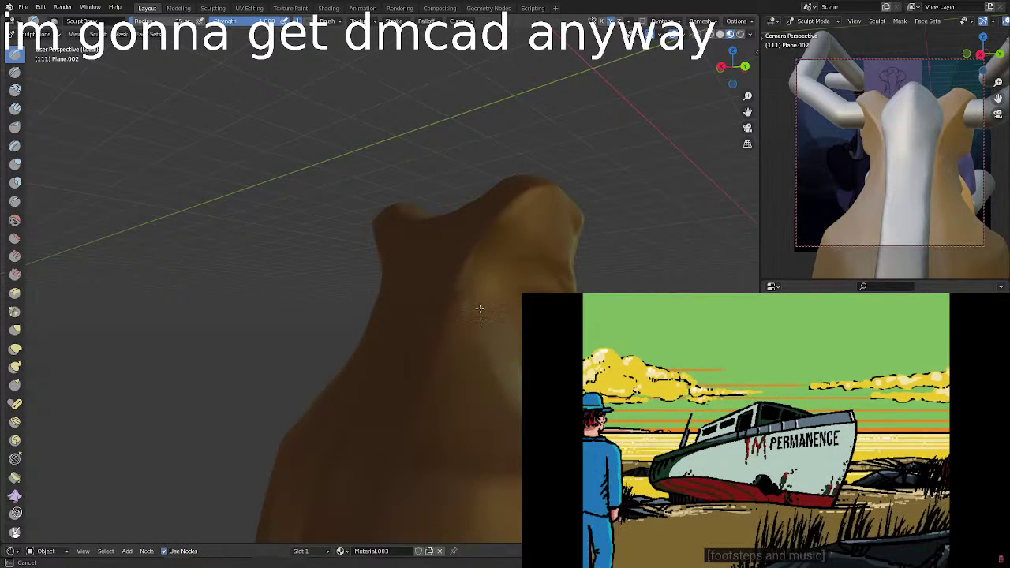
{"action": "middle_click_drag", "start_coordinate": [496, 349], "coordinate": [509, 277]}
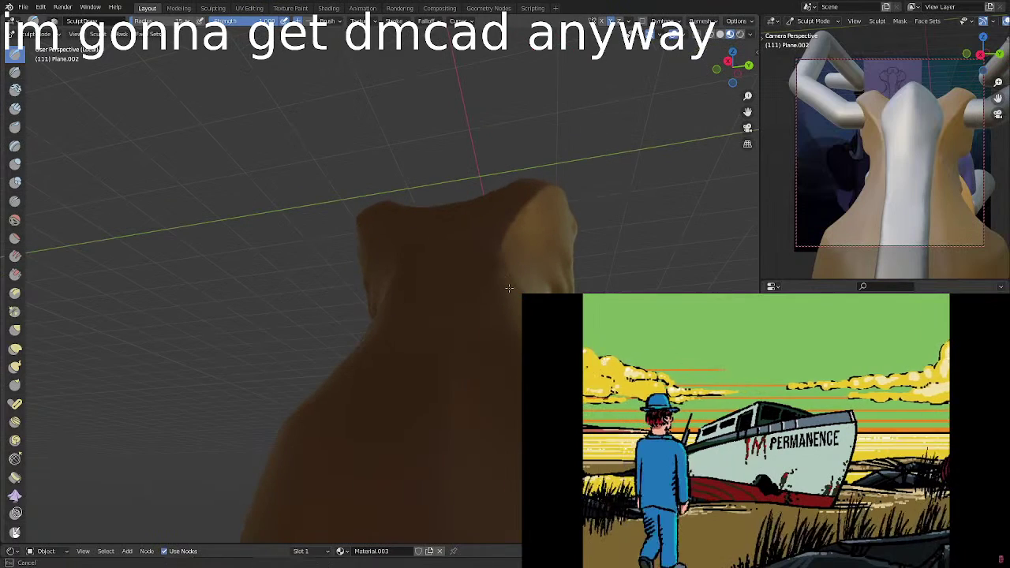
{"action": "left_click_drag", "start_coordinate": [344, 364], "coordinate": [364, 339]}
Carve a narrow vertical groove into the neck's side just below the head block.
{"action": "mouse_move", "coordinate": [524, 158]}
{"action": "middle_mouse_down"}
{"action": "mouse_move", "coordinate": [613, 198]}
{"action": "mouse_move", "coordinate": [631, 237]}
{"action": "mouse_move", "coordinate": [474, 308]}
{"action": "middle_mouse_up"}
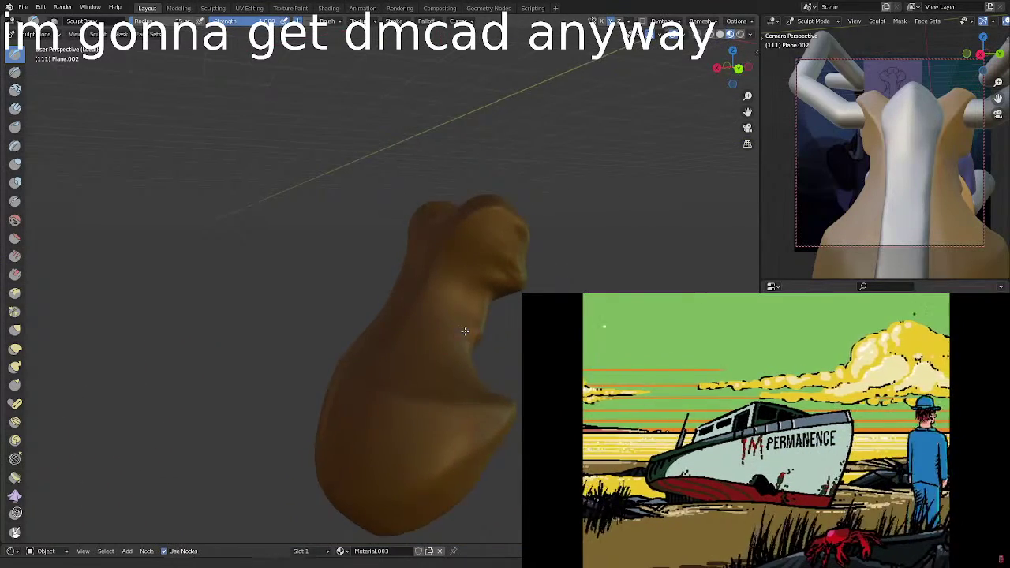
{"action": "scroll", "coordinate": [451, 323], "scroll_direction": "up", "scroll_amount": 2}
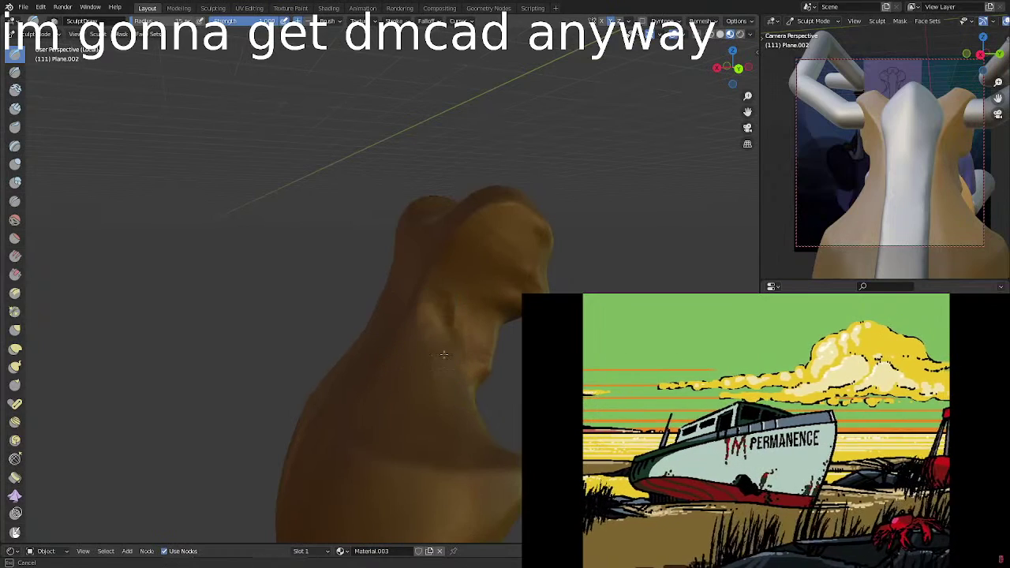
{"action": "middle_click_drag", "start_coordinate": [449, 343], "coordinate": [439, 348]}
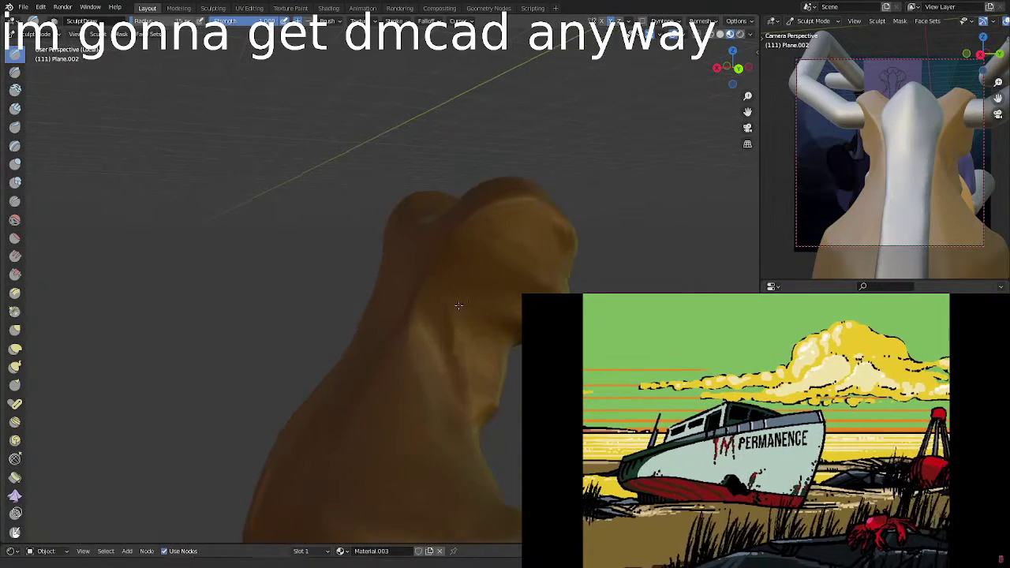
{"action": "middle_click_drag", "start_coordinate": [436, 427], "coordinate": [435, 413]}
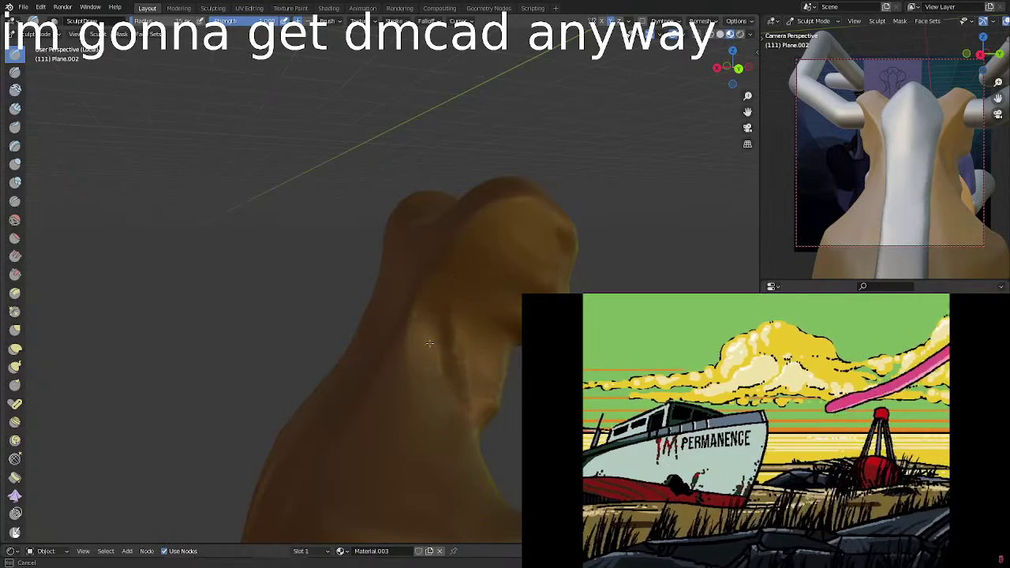
{"action": "mouse_move", "coordinate": [442, 406]}
{"action": "middle_mouse_down", "text": "shift"}
{"action": "mouse_move", "coordinate": [439, 430]}
{"action": "mouse_move", "coordinate": [485, 260]}
{"action": "middle_mouse_up", "text": "shift"}
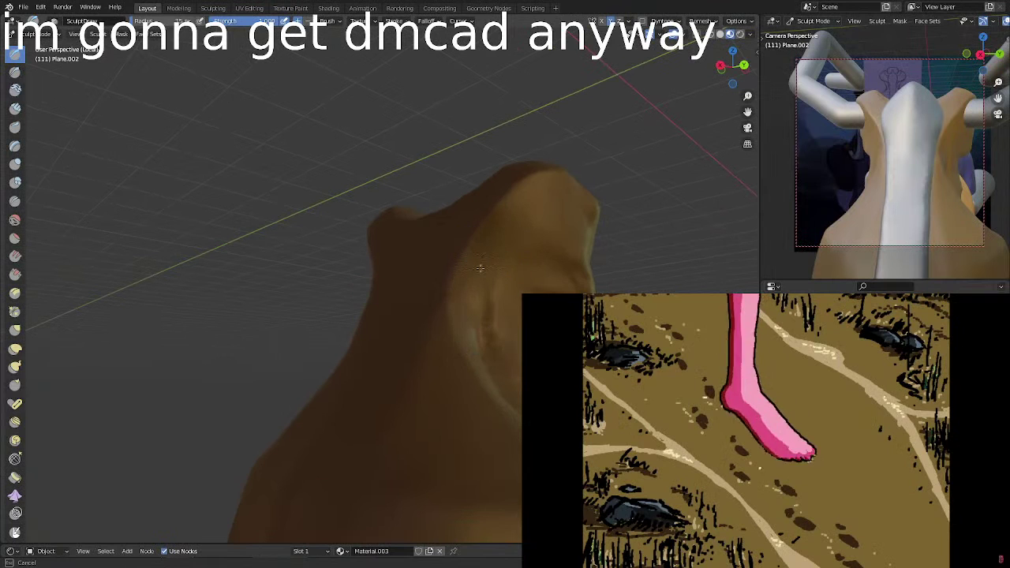
Build up a curved ridge along the neck's side edge and deepen the hollow beside it.
{"action": "middle_click_drag", "start_coordinate": [487, 354], "coordinate": [427, 334]}
{"action": "left_click_drag", "start_coordinate": [418, 322], "coordinate": [417, 407]}
{"action": "left_click_drag", "start_coordinate": [400, 333], "coordinate": [420, 406]}
{"action": "left_click_drag", "start_coordinate": [407, 350], "coordinate": [414, 412]}
{"action": "middle_click_drag", "start_coordinate": [414, 412], "coordinate": [485, 352]}
{"action": "mouse_move", "coordinate": [485, 352]}
{"action": "left_mouse_down", "text": "ctrl"}
{"action": "mouse_move", "coordinate": [481, 322]}
{"action": "mouse_move", "coordinate": [507, 389]}
{"action": "left_mouse_up", "text": "ctrl"}
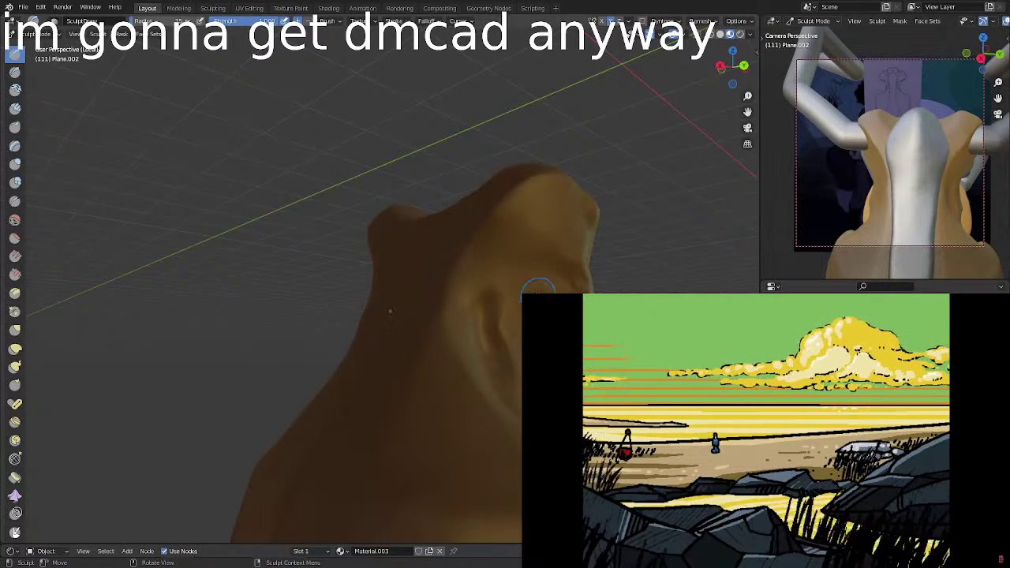
Smooth over the upper groove and cut a curved crease beneath the head block's side face.
{"action": "mouse_move", "coordinate": [494, 302]}
{"action": "left_mouse_down"}
{"action": "mouse_move", "coordinate": [583, 270]}
{"action": "mouse_move", "coordinate": [505, 278]}
{"action": "mouse_move", "coordinate": [494, 324]}
{"action": "mouse_move", "coordinate": [506, 285]}
{"action": "mouse_move", "coordinate": [509, 300]}
{"action": "left_mouse_up"}
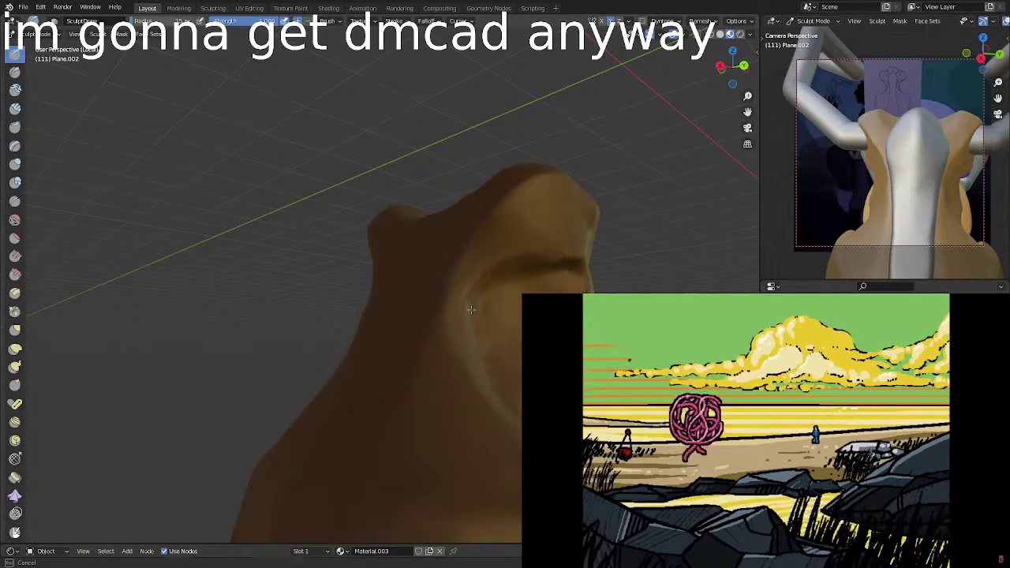
{"action": "left_click_drag", "start_coordinate": [510, 268], "coordinate": [569, 259]}
{"action": "mouse_move", "coordinate": [472, 304]}
{"action": "left_mouse_down"}
{"action": "mouse_move", "coordinate": [555, 264]}
{"action": "mouse_move", "coordinate": [521, 266]}
{"action": "mouse_move", "coordinate": [560, 255]}
{"action": "mouse_move", "coordinate": [516, 258]}
{"action": "mouse_move", "coordinate": [577, 252]}
{"action": "mouse_move", "coordinate": [511, 271]}
{"action": "mouse_move", "coordinate": [501, 286]}
{"action": "mouse_move", "coordinate": [511, 283]}
{"action": "mouse_move", "coordinate": [519, 242]}
{"action": "mouse_move", "coordinate": [544, 239]}
{"action": "left_mouse_up"}
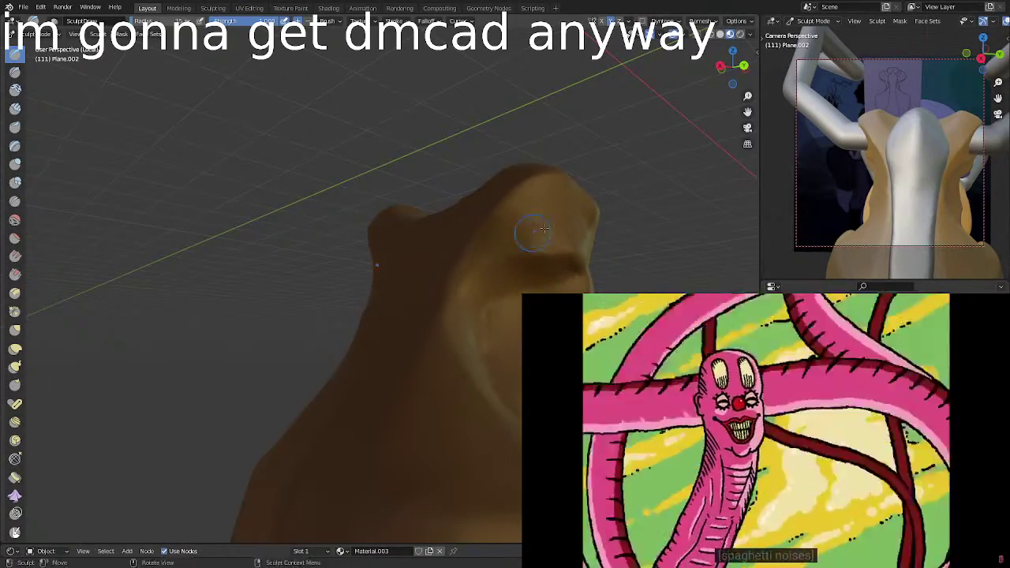
Shape the head block's lower side corner and the bulge below the crease with short strokes.
{"action": "mouse_move", "coordinate": [545, 238]}
{"action": "middle_mouse_down"}
{"action": "mouse_move", "coordinate": [582, 226]}
{"action": "mouse_move", "coordinate": [489, 268]}
{"action": "middle_mouse_up"}
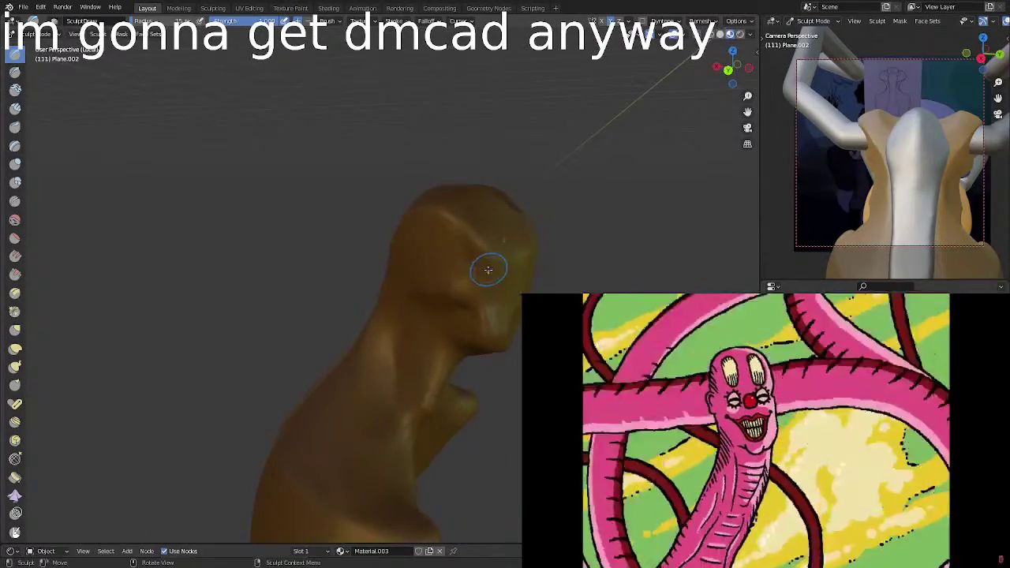
{"action": "mouse_move", "coordinate": [476, 271]}
{"action": "left_mouse_down"}
{"action": "mouse_move", "coordinate": [468, 252]}
{"action": "mouse_move", "coordinate": [451, 255]}
{"action": "mouse_move", "coordinate": [458, 237]}
{"action": "left_mouse_up"}
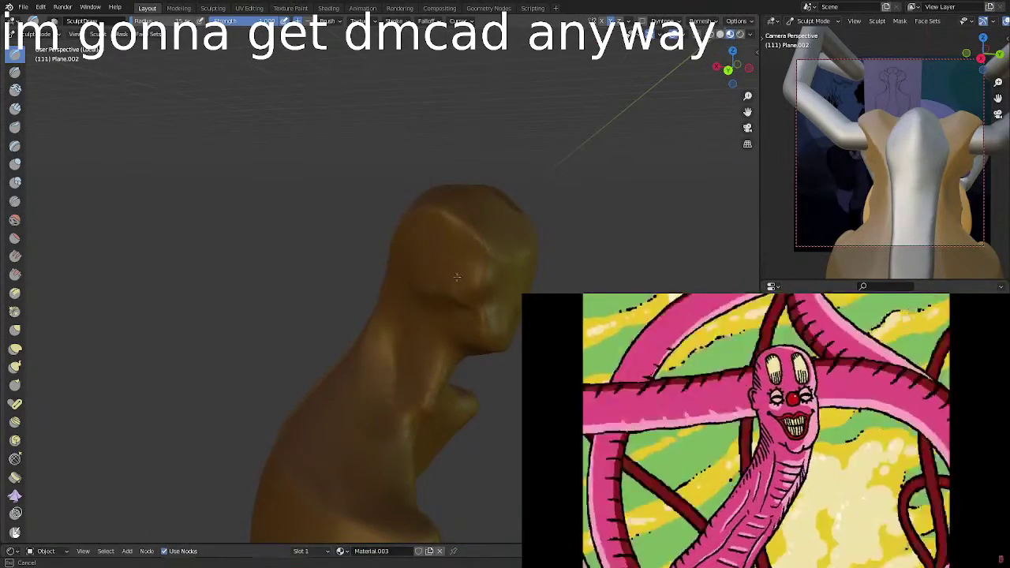
{"action": "left_click_drag", "start_coordinate": [457, 276], "coordinate": [458, 275]}
{"action": "middle_click_drag", "start_coordinate": [518, 244], "coordinate": [433, 259]}
{"action": "mouse_move", "coordinate": [418, 250]}
{"action": "left_mouse_down"}
{"action": "mouse_move", "coordinate": [430, 264]}
{"action": "mouse_move", "coordinate": [417, 239]}
{"action": "mouse_move", "coordinate": [396, 255]}
{"action": "mouse_move", "coordinate": [387, 283]}
{"action": "left_mouse_up"}
{"action": "left_click_drag", "start_coordinate": [445, 302], "coordinate": [458, 321]}
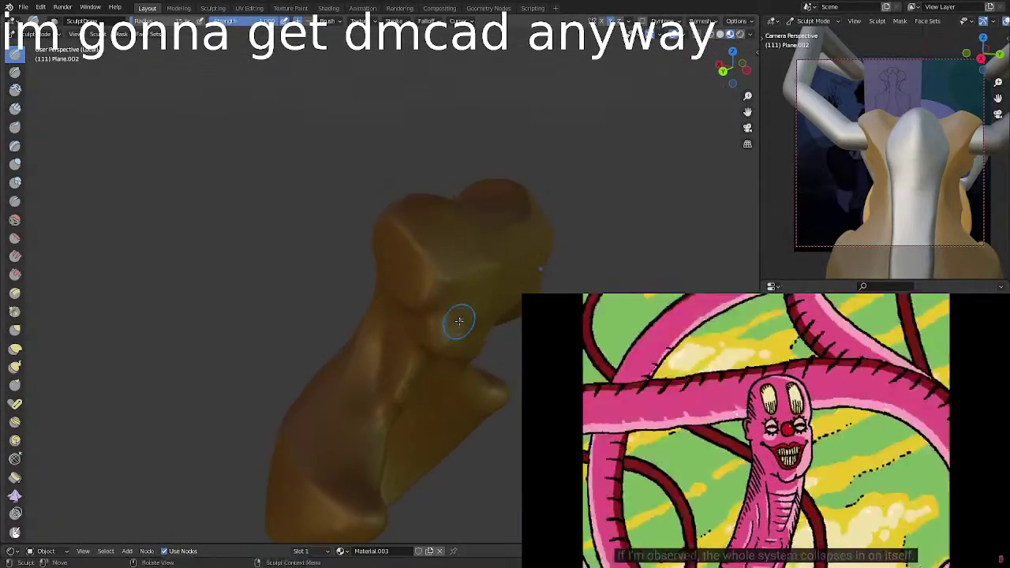
Deepen the hollows above and below the small ledge under the head block and soften the upper crease.
{"action": "middle_click_drag", "start_coordinate": [447, 255], "coordinate": [515, 285]}
{"action": "middle_click_drag", "start_coordinate": [586, 273], "coordinate": [485, 232]}
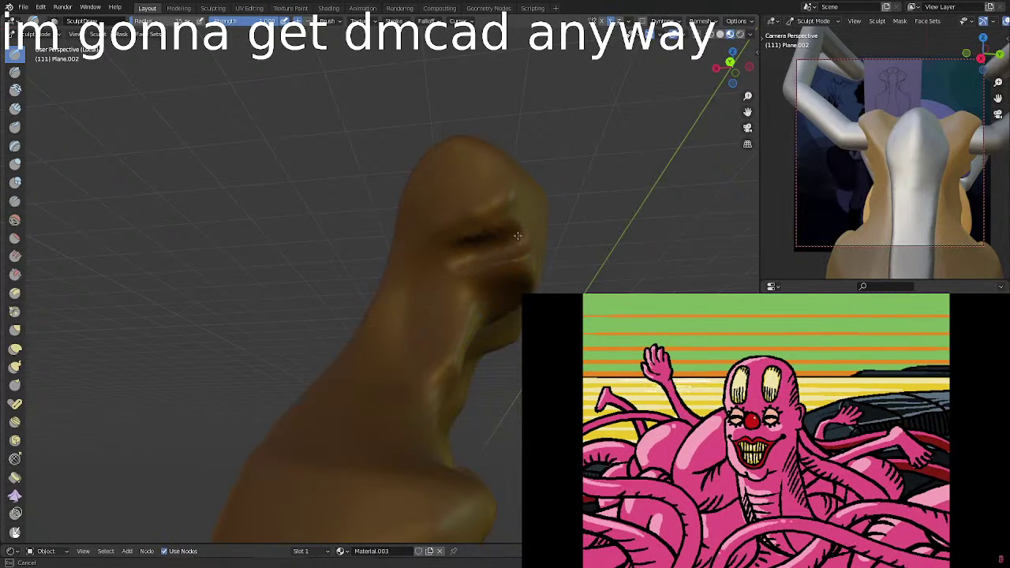
{"action": "middle_click_drag", "start_coordinate": [491, 232], "coordinate": [451, 240]}
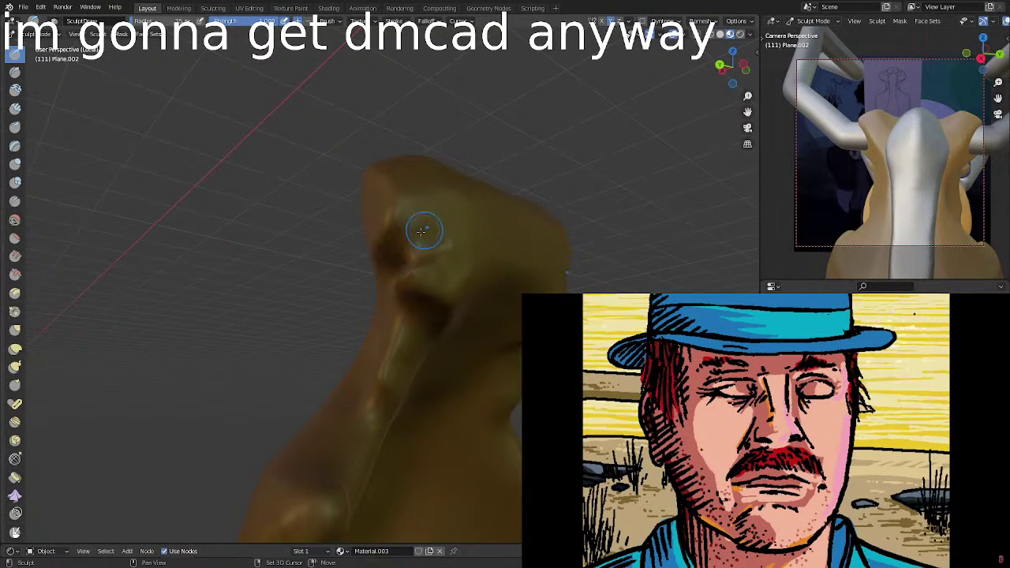
{"action": "middle_click_drag", "start_coordinate": [431, 203], "coordinate": [517, 188]}
{"action": "mouse_move", "coordinate": [517, 188]}
{"action": "left_mouse_down"}
{"action": "mouse_move", "coordinate": [424, 264]}
{"action": "mouse_move", "coordinate": [513, 176]}
{"action": "mouse_move", "coordinate": [469, 246]}
{"action": "left_mouse_up"}
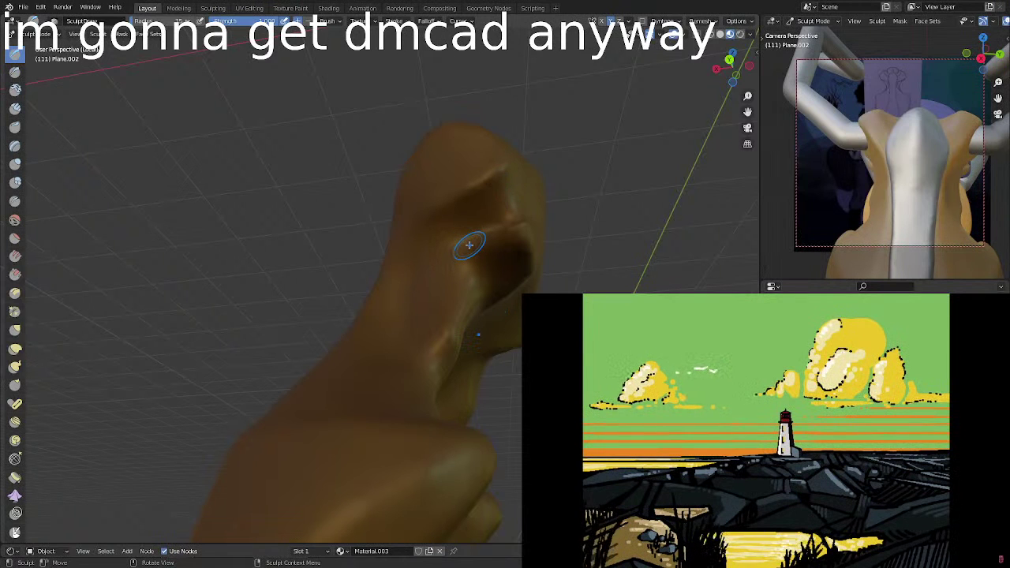
{"action": "mouse_move", "coordinate": [419, 237]}
{"action": "middle_mouse_down"}
{"action": "mouse_move", "coordinate": [487, 258]}
{"action": "mouse_move", "coordinate": [525, 251]}
{"action": "middle_mouse_up"}
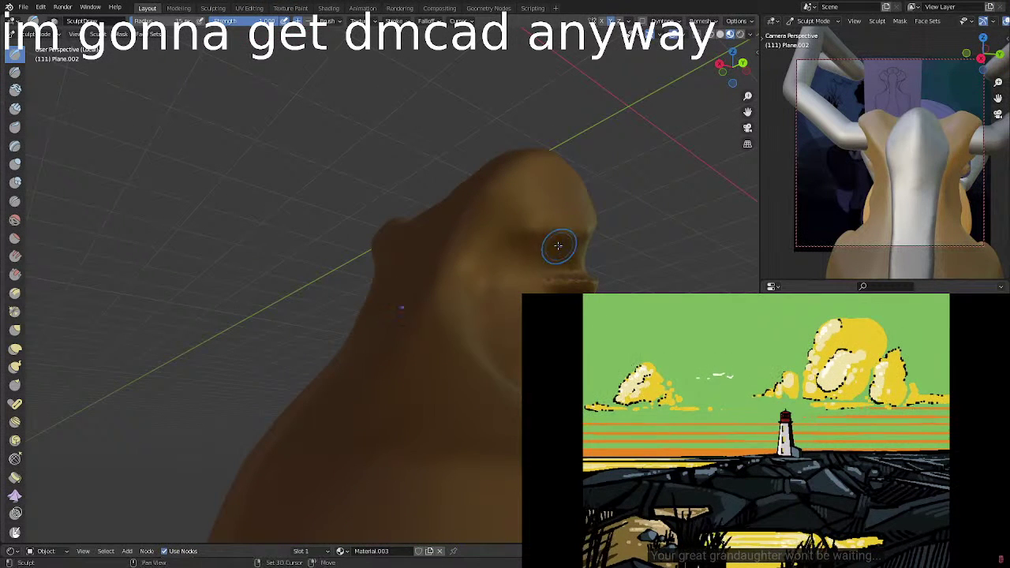
{"action": "mouse_move", "coordinate": [541, 225]}
{"action": "left_mouse_down", "text": "shift"}
{"action": "mouse_move", "coordinate": [497, 227]}
{"action": "mouse_move", "coordinate": [501, 218]}
{"action": "mouse_move", "coordinate": [507, 251]}
{"action": "mouse_move", "coordinate": [521, 246]}
{"action": "left_mouse_up", "text": "shift"}
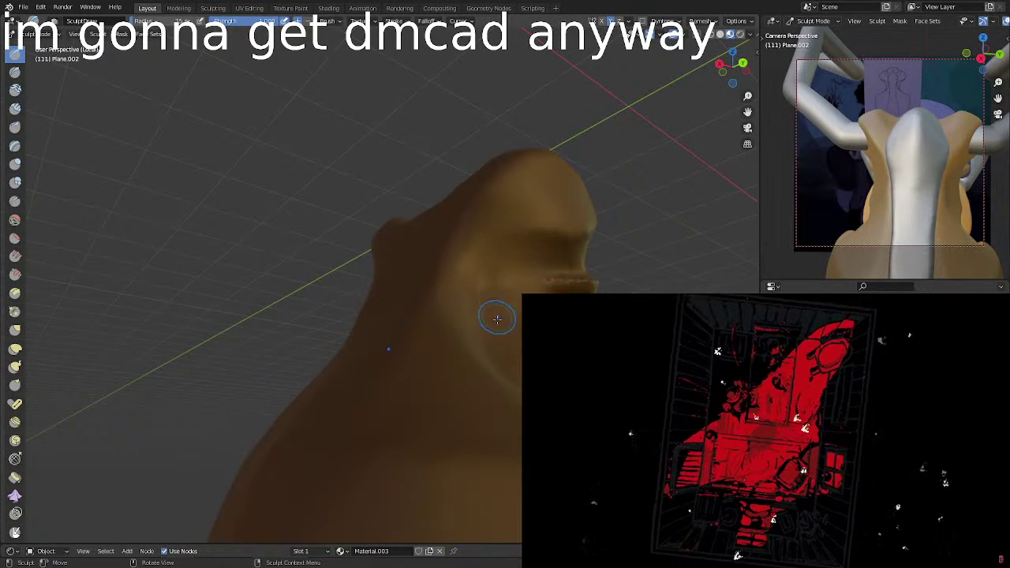
Round off the head block's upper corner and blend its edge down into the neck's flat face.
{"action": "middle_click_drag", "start_coordinate": [517, 284], "coordinate": [639, 292]}
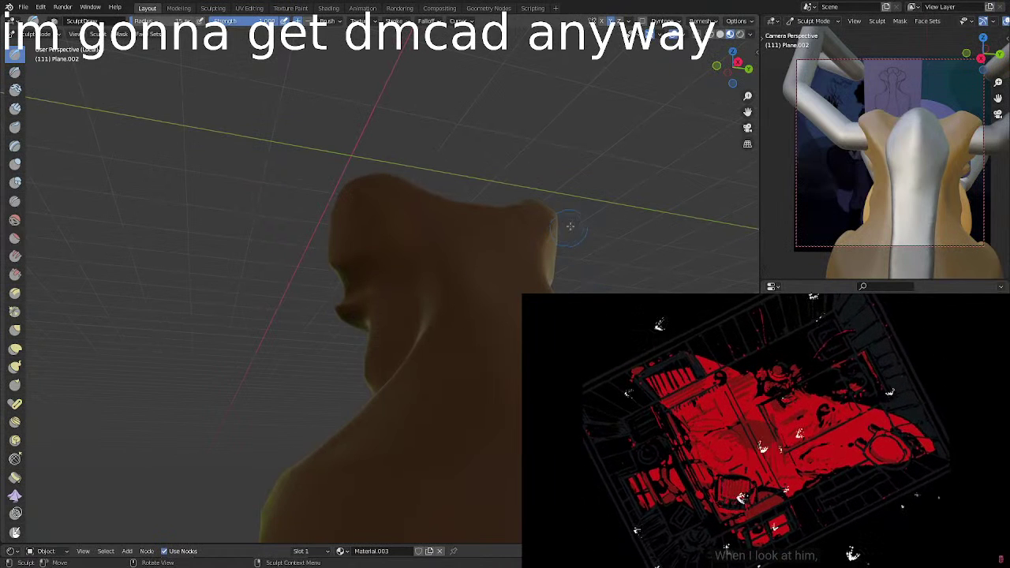
{"action": "mouse_move", "coordinate": [576, 206]}
{"action": "middle_mouse_down"}
{"action": "mouse_move", "coordinate": [607, 227]}
{"action": "mouse_move", "coordinate": [620, 219]}
{"action": "middle_mouse_up"}
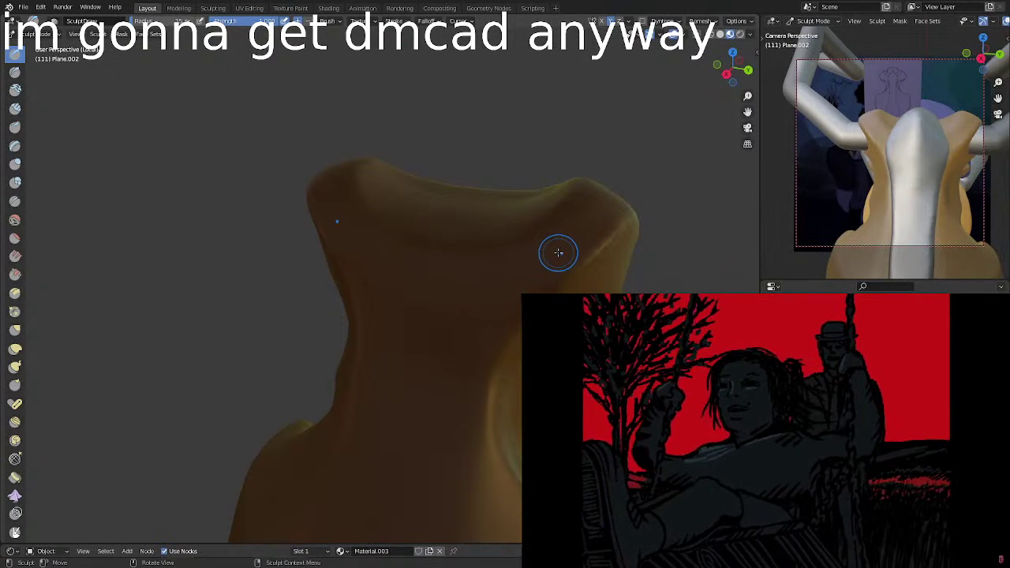
{"action": "mouse_move", "coordinate": [605, 207]}
{"action": "left_mouse_down"}
{"action": "mouse_move", "coordinate": [542, 263]}
{"action": "mouse_move", "coordinate": [596, 236]}
{"action": "mouse_move", "coordinate": [486, 326]}
{"action": "left_mouse_up"}
{"action": "middle_click_drag", "start_coordinate": [589, 253], "coordinate": [603, 240]}
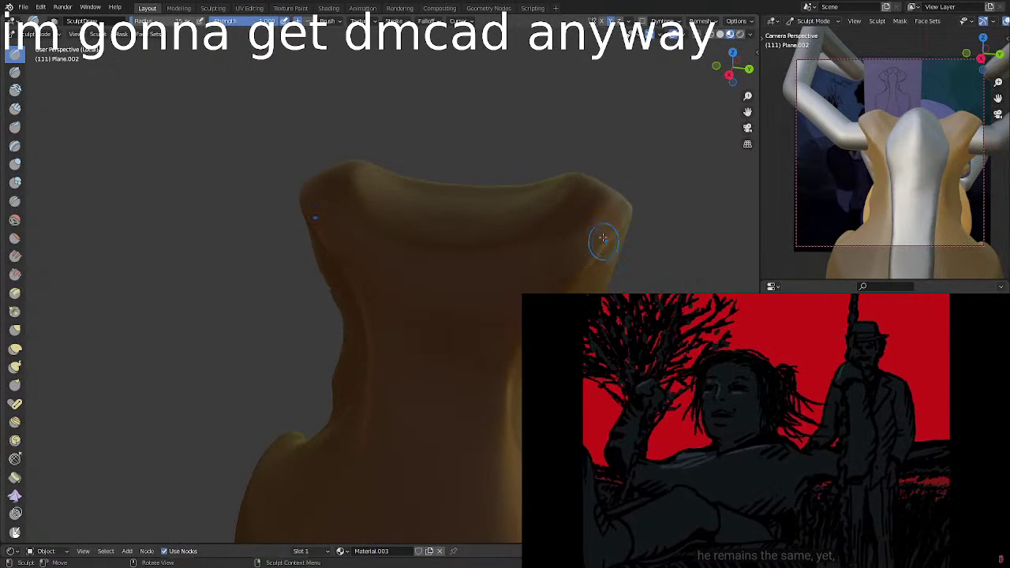
{"action": "left_click_drag", "start_coordinate": [607, 203], "coordinate": [571, 221]}
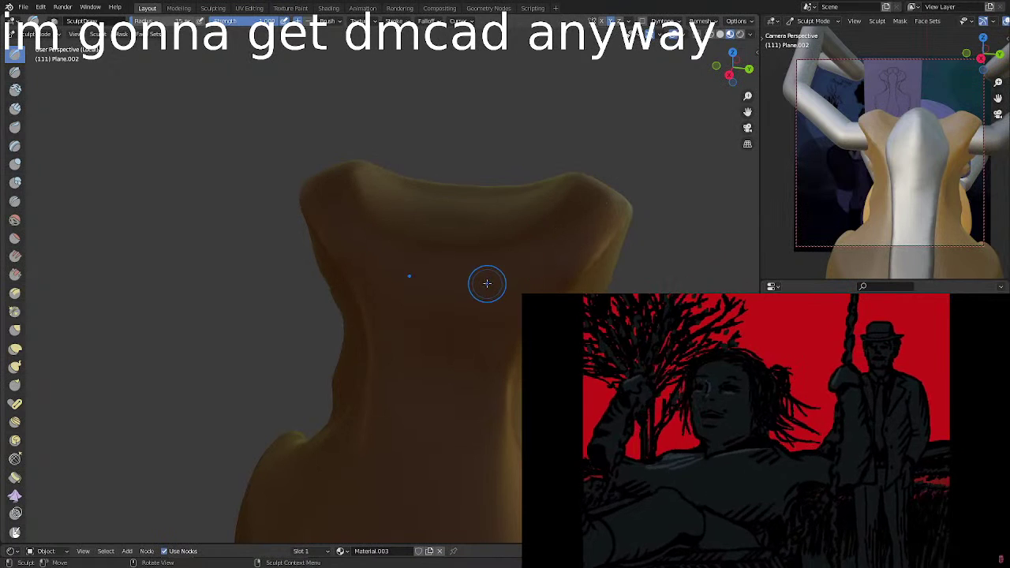
{"action": "mouse_move", "coordinate": [537, 201]}
{"action": "middle_mouse_down"}
{"action": "mouse_move", "coordinate": [553, 215]}
{"action": "mouse_move", "coordinate": [597, 221]}
{"action": "mouse_move", "coordinate": [501, 303]}
{"action": "mouse_move", "coordinate": [618, 229]}
{"action": "mouse_move", "coordinate": [580, 248]}
{"action": "middle_mouse_up"}
{"action": "left_click_drag", "start_coordinate": [574, 180], "coordinate": [552, 225]}
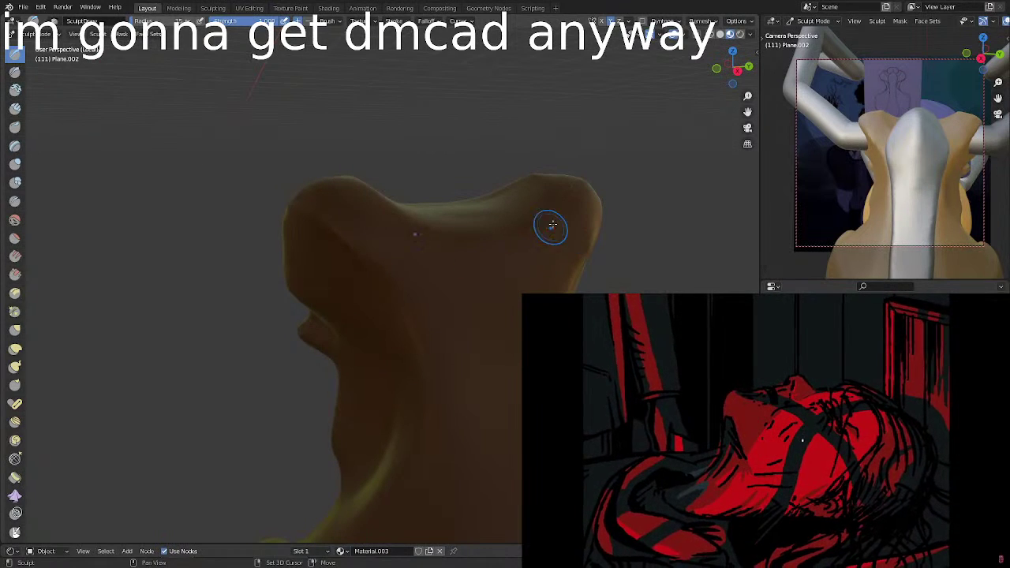
{"action": "mouse_move", "coordinate": [604, 142]}
{"action": "middle_mouse_down"}
{"action": "mouse_move", "coordinate": [576, 213]}
{"action": "mouse_move", "coordinate": [553, 237]}
{"action": "mouse_move", "coordinate": [559, 280]}
{"action": "mouse_move", "coordinate": [613, 292]}
{"action": "mouse_move", "coordinate": [548, 214]}
{"action": "middle_mouse_up"}
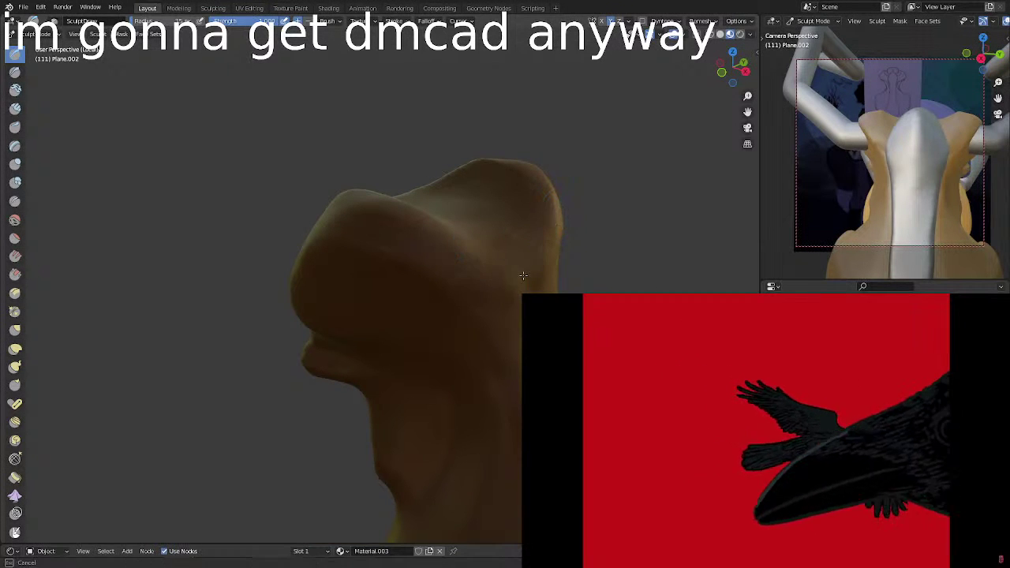
Reshape and smooth the edge between the head block's flat front face and its side, just below the upper corner.
{"action": "middle_click_drag", "start_coordinate": [505, 289], "coordinate": [542, 253]}
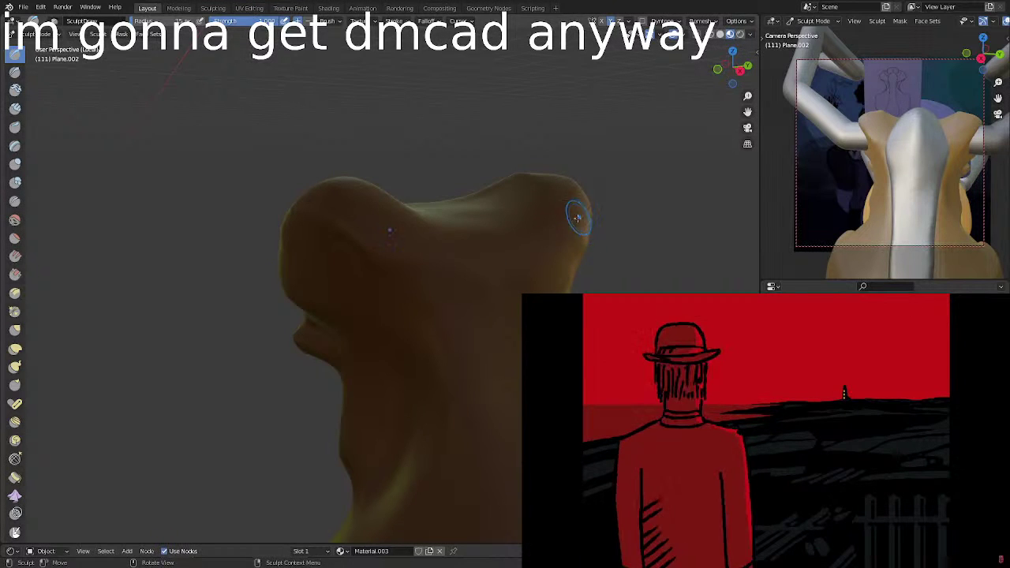
{"action": "mouse_move", "coordinate": [582, 214]}
{"action": "middle_mouse_down"}
{"action": "mouse_move", "coordinate": [564, 264]}
{"action": "mouse_move", "coordinate": [570, 248]}
{"action": "mouse_move", "coordinate": [553, 232]}
{"action": "mouse_move", "coordinate": [570, 234]}
{"action": "middle_mouse_up"}
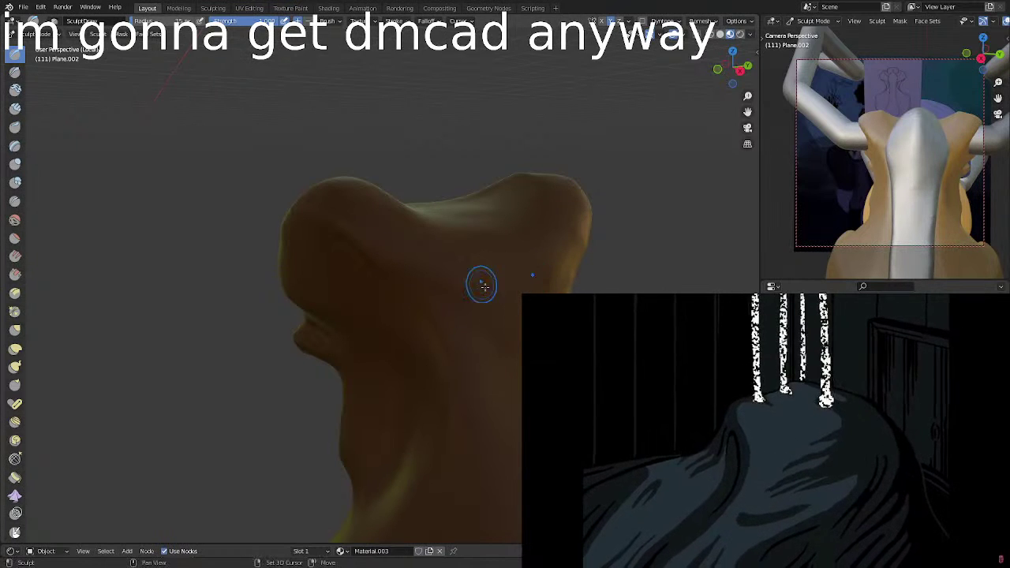
{"action": "middle_click_drag", "start_coordinate": [416, 271], "coordinate": [413, 267]}
{"action": "middle_click_drag", "start_coordinate": [504, 345], "coordinate": [509, 304]}
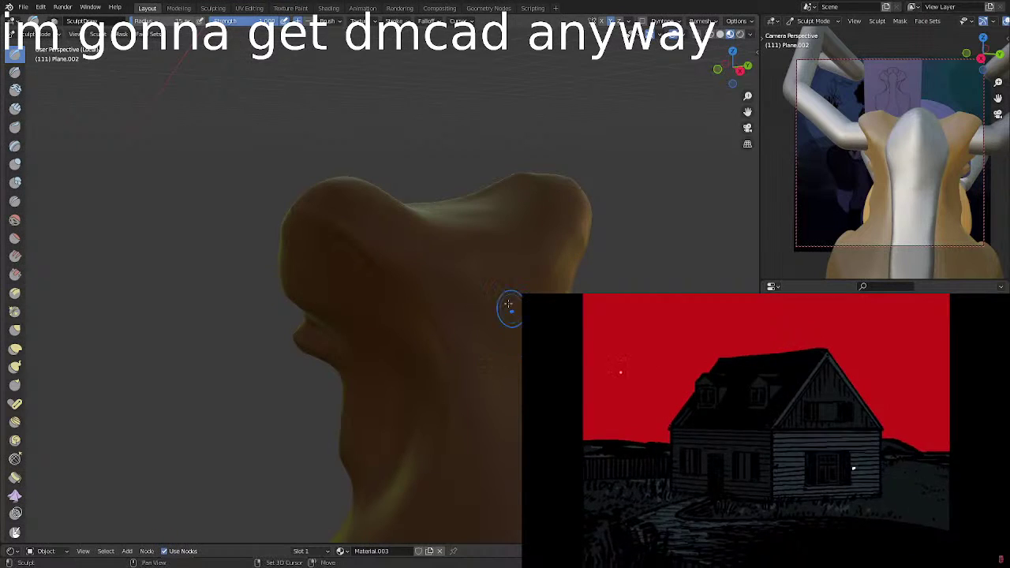
{"action": "mouse_move", "coordinate": [559, 248]}
{"action": "middle_mouse_down"}
{"action": "mouse_move", "coordinate": [510, 287]}
{"action": "mouse_move", "coordinate": [571, 255]}
{"action": "middle_mouse_up"}
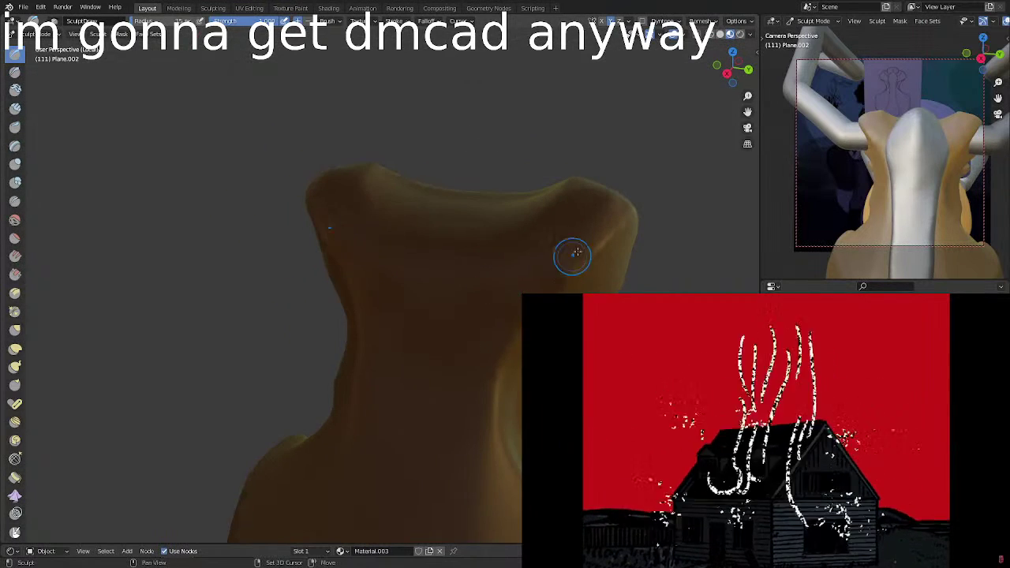
{"action": "middle_click_drag", "start_coordinate": [519, 303], "coordinate": [568, 248]}
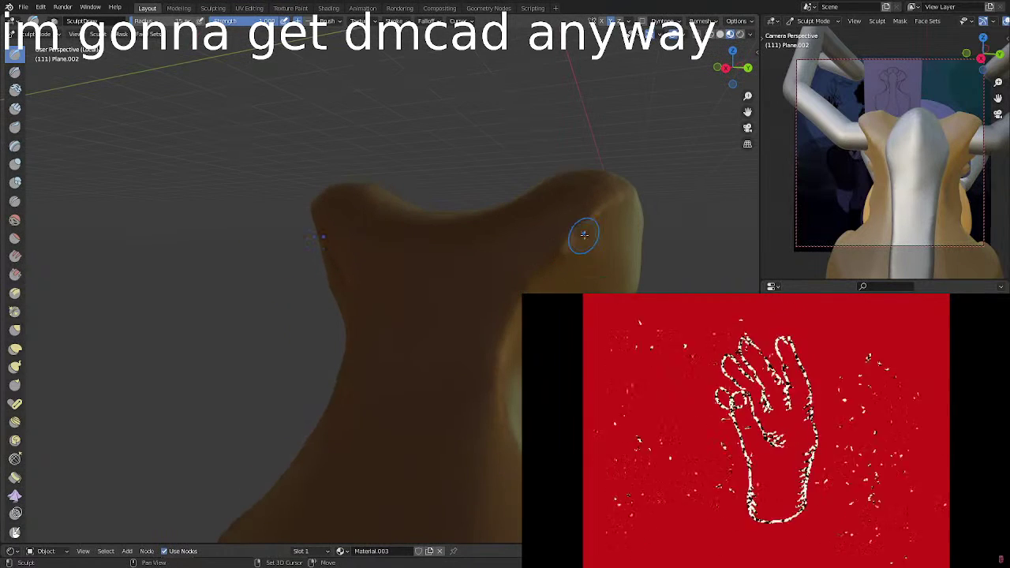
{"action": "mouse_move", "coordinate": [566, 251]}
{"action": "left_mouse_down", "text": "shift"}
{"action": "mouse_move", "coordinate": [543, 271]}
{"action": "mouse_move", "coordinate": [551, 275]}
{"action": "mouse_move", "coordinate": [550, 260]}
{"action": "left_mouse_up", "text": "shift"}
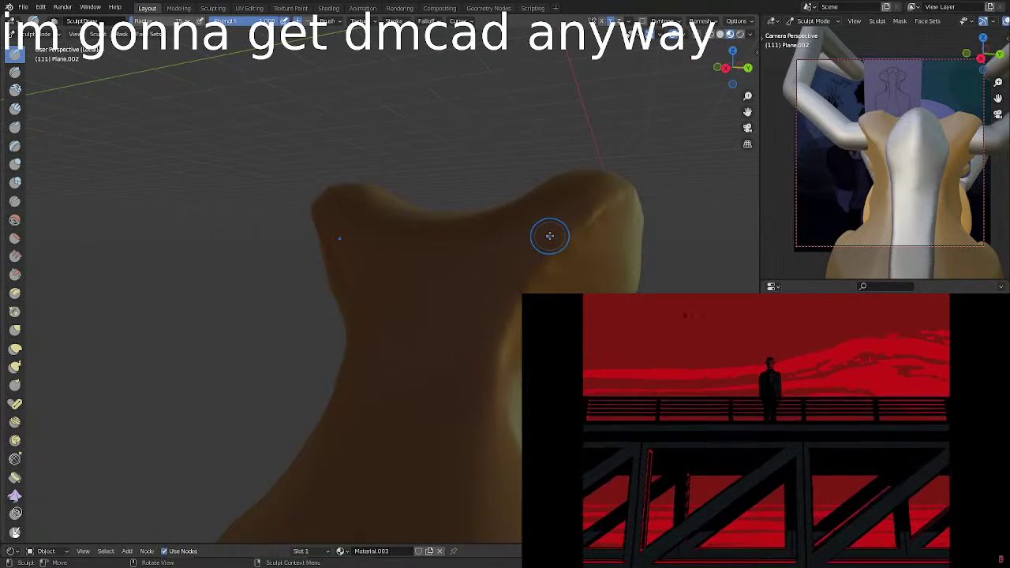
{"action": "middle_click_drag", "start_coordinate": [557, 230], "coordinate": [582, 242]}
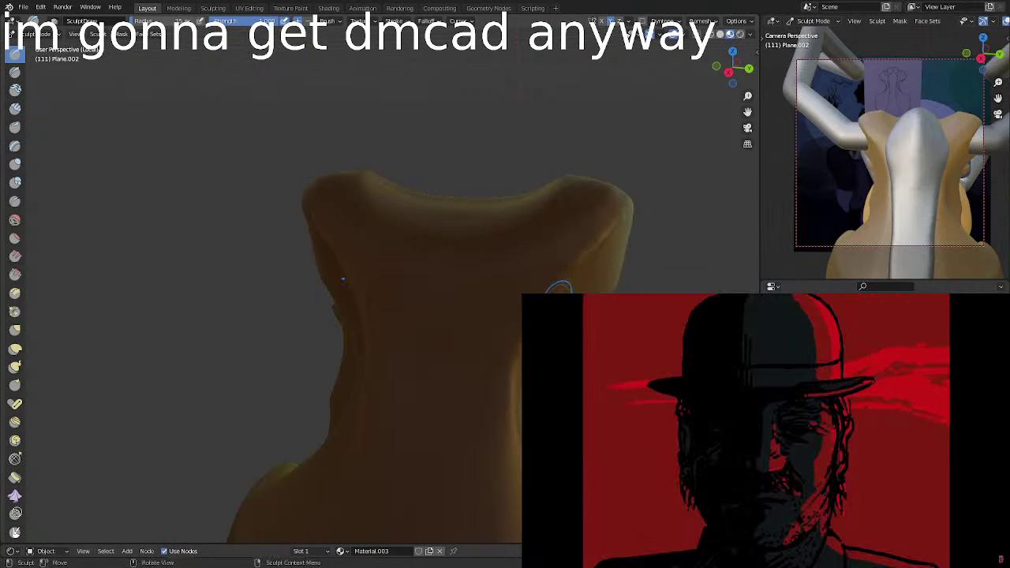
{"action": "middle_click_drag", "start_coordinate": [603, 256], "coordinate": [616, 239]}
{"action": "left_click_drag", "start_coordinate": [629, 221], "coordinate": [580, 250]}
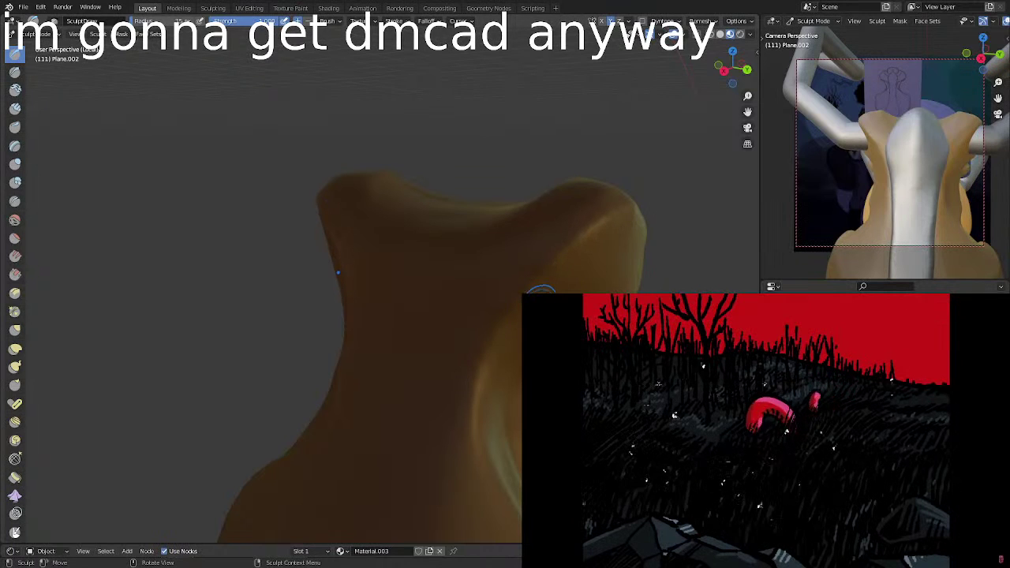
{"action": "middle_click_drag", "start_coordinate": [595, 234], "coordinate": [575, 234]}
Carve a hollow into the underside of the head block's side face, just above the neck.
{"action": "middle_click_drag", "start_coordinate": [387, 342], "coordinate": [362, 337]}
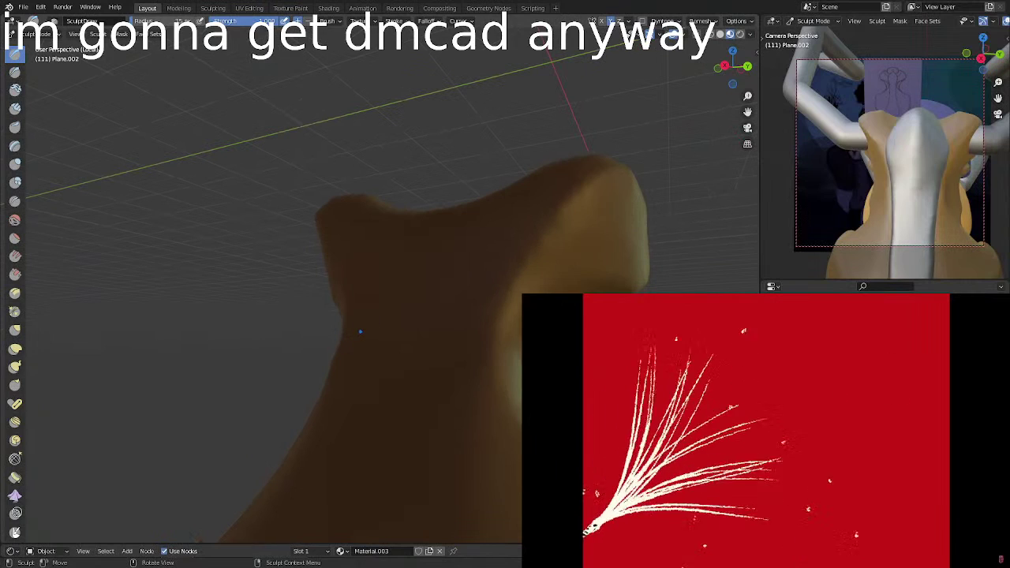
{"action": "left_click_drag", "start_coordinate": [355, 343], "coordinate": [357, 324]}
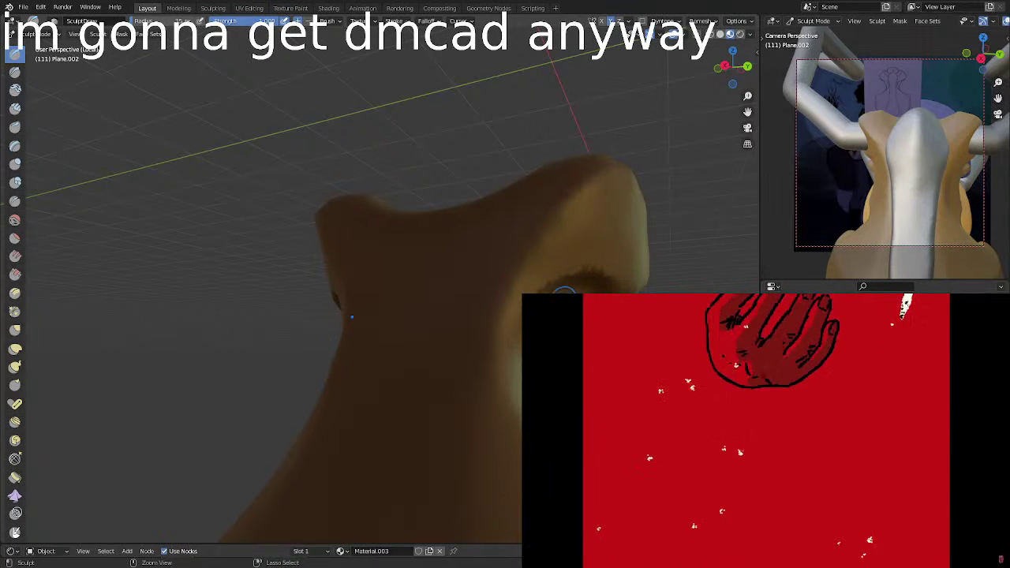
{"action": "mouse_move", "coordinate": [603, 298]}
{"action": "left_mouse_down", "text": "ctrl"}
{"action": "mouse_move", "coordinate": [620, 286]}
{"action": "mouse_move", "coordinate": [591, 294]}
{"action": "left_mouse_up", "text": "ctrl"}
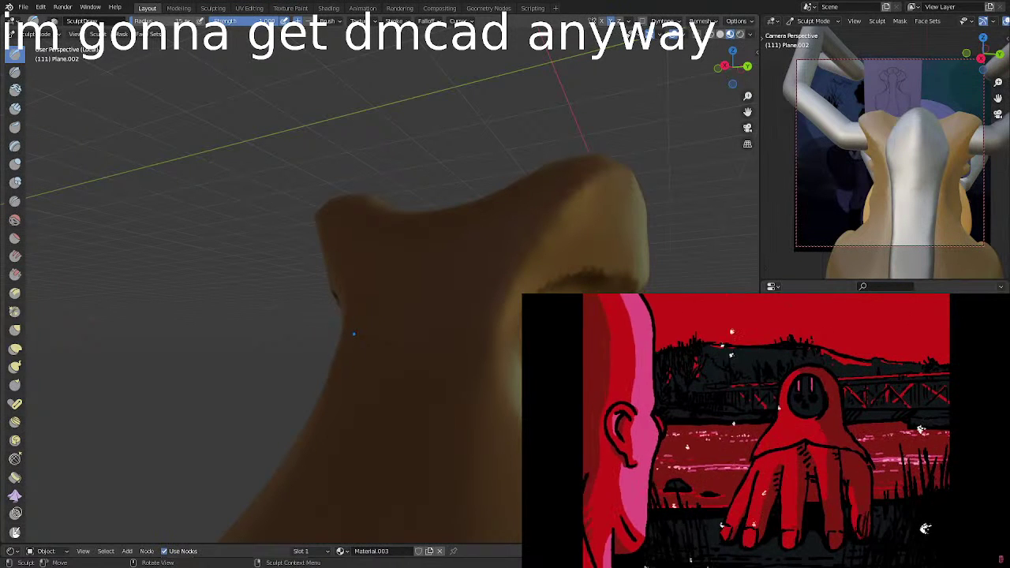
{"action": "middle_click_drag", "start_coordinate": [583, 293], "coordinate": [474, 322]}
{"action": "left_click_drag", "start_coordinate": [449, 338], "coordinate": [430, 409]}
{"action": "middle_click_drag", "start_coordinate": [429, 409], "coordinate": [355, 325]}
{"action": "left_click_drag", "start_coordinate": [585, 312], "coordinate": [586, 327]}
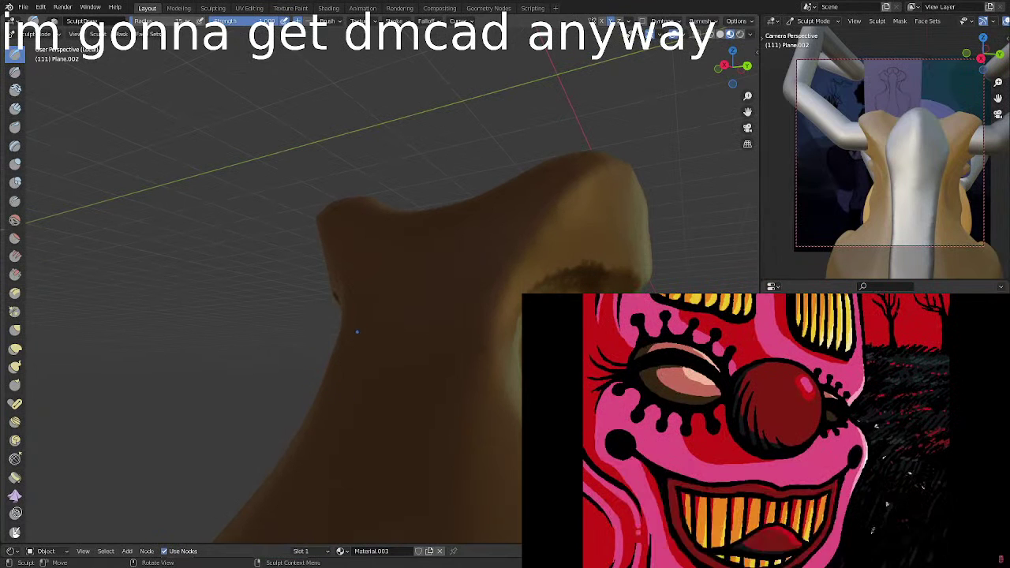
Deepen the hollow under the head block's side face, extend it in a curve toward the neck and smooth it.
{"action": "middle_click_drag", "start_coordinate": [357, 332], "coordinate": [358, 347]}
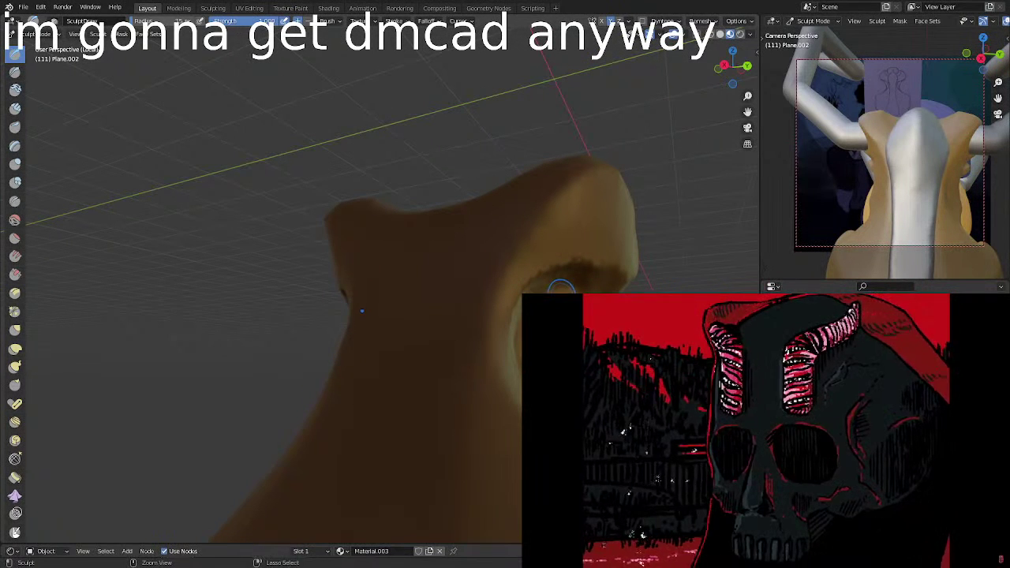
{"action": "left_click_drag", "start_coordinate": [561, 286], "coordinate": [526, 359], "text": "ctrl"}
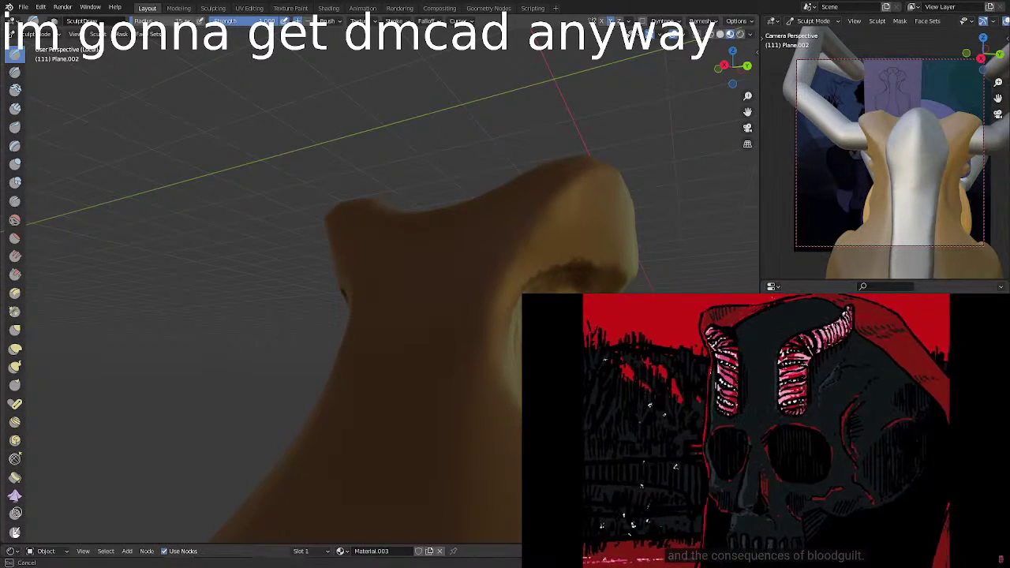
{"action": "middle_click_drag", "start_coordinate": [527, 357], "coordinate": [466, 352]}
{"action": "mouse_move", "coordinate": [501, 234]}
{"action": "left_mouse_down", "text": "ctrl"}
{"action": "mouse_move", "coordinate": [451, 278]}
{"action": "mouse_move", "coordinate": [442, 350]}
{"action": "mouse_move", "coordinate": [425, 322]}
{"action": "left_mouse_up", "text": "ctrl"}
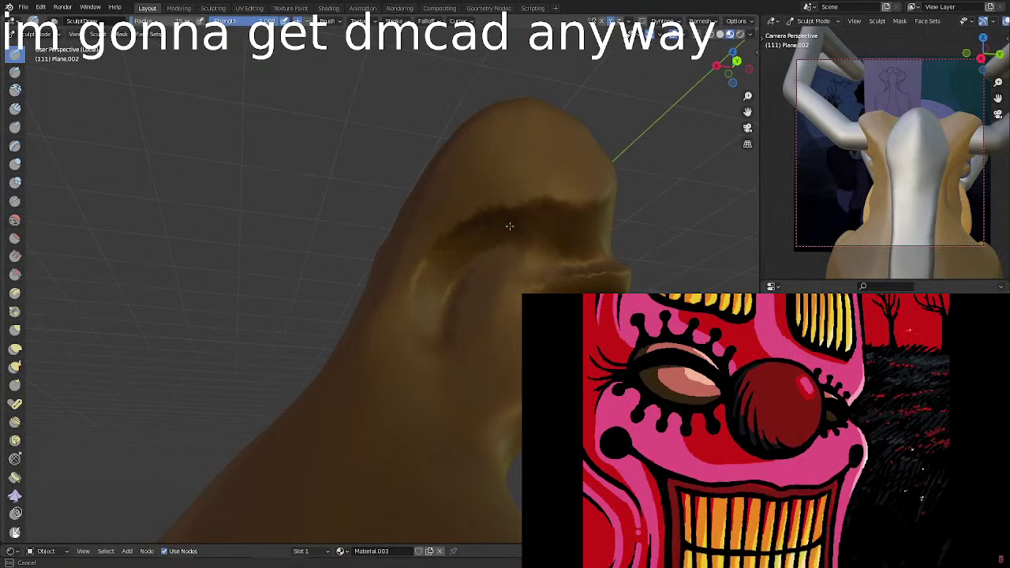
{"action": "mouse_move", "coordinate": [510, 227]}
{"action": "left_mouse_down", "text": "ctrl"}
{"action": "mouse_move", "coordinate": [419, 293]}
{"action": "mouse_move", "coordinate": [433, 272]}
{"action": "left_mouse_up", "text": "ctrl"}
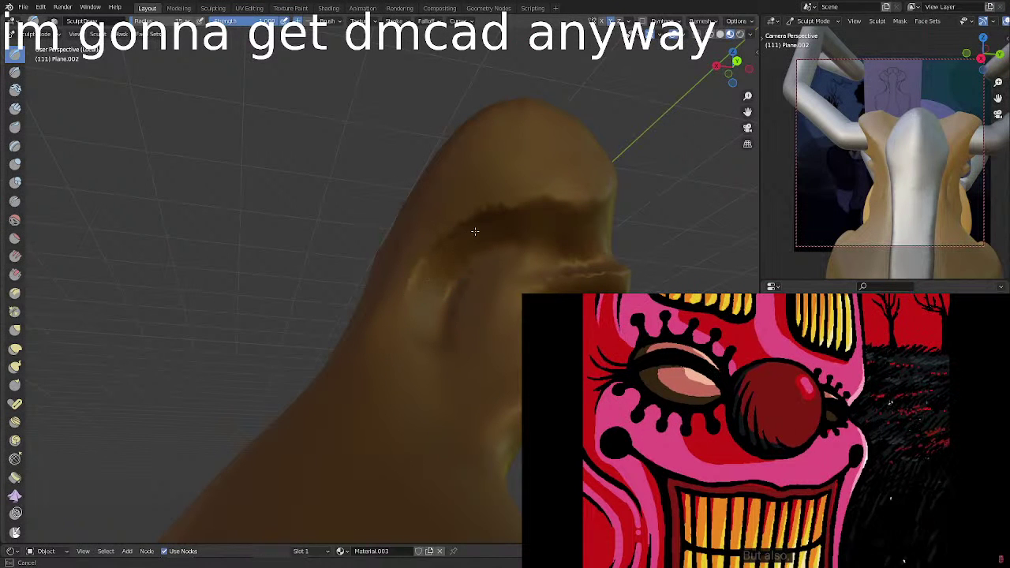
{"action": "mouse_move", "coordinate": [578, 220]}
{"action": "left_mouse_down", "text": "ctrl"}
{"action": "mouse_move", "coordinate": [575, 237]}
{"action": "mouse_move", "coordinate": [514, 244]}
{"action": "mouse_move", "coordinate": [522, 241]}
{"action": "mouse_move", "coordinate": [449, 308]}
{"action": "mouse_move", "coordinate": [466, 283]}
{"action": "mouse_move", "coordinate": [465, 359]}
{"action": "left_mouse_up", "text": "ctrl"}
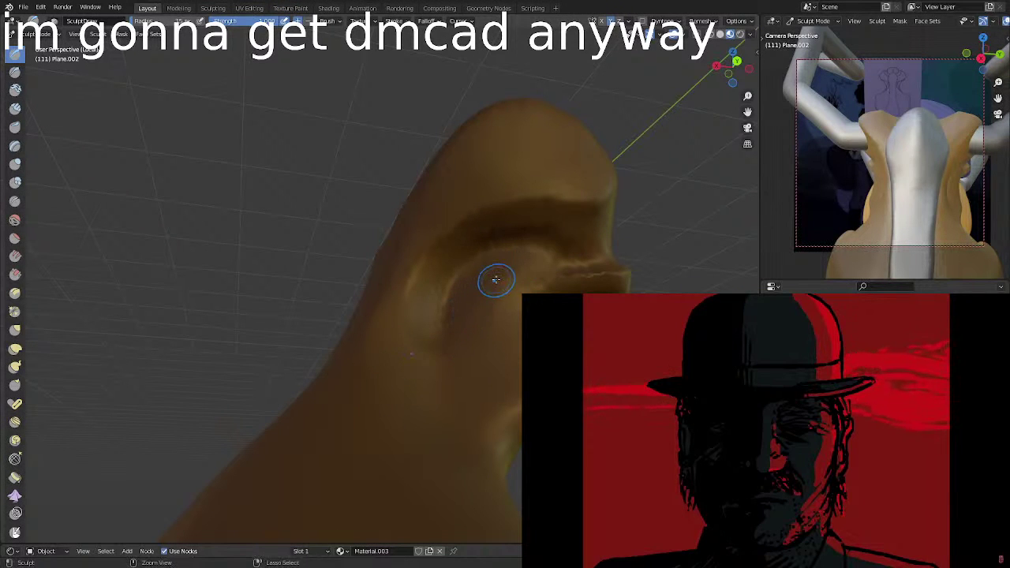
{"action": "mouse_move", "coordinate": [472, 254]}
{"action": "left_mouse_down"}
{"action": "mouse_move", "coordinate": [556, 229]}
{"action": "mouse_move", "coordinate": [546, 237]}
{"action": "left_mouse_up"}
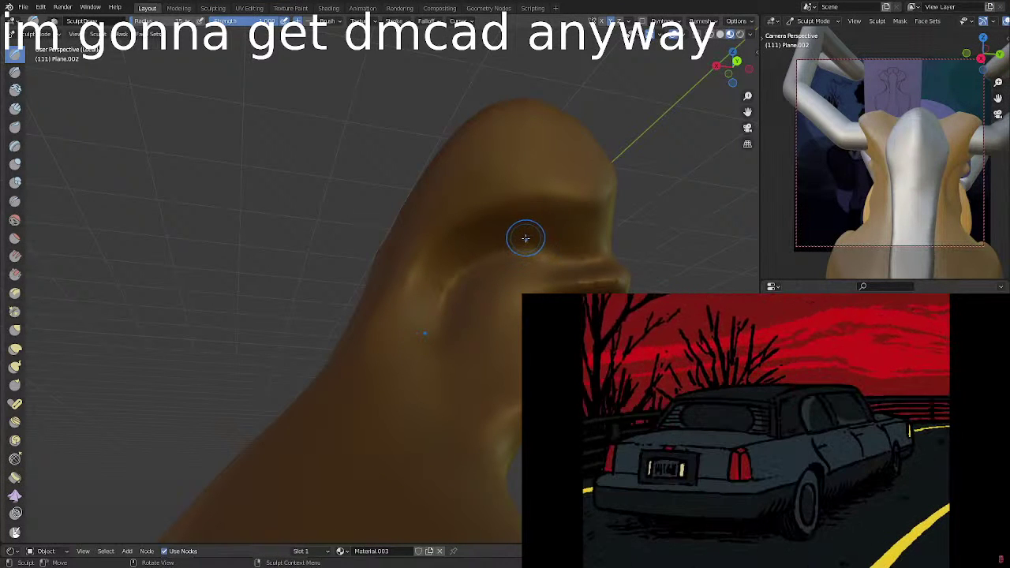
Rework the small ledge under the head block, filling the hollow beneath it and merging it into the neck.
{"action": "mouse_move", "coordinate": [548, 223]}
{"action": "middle_mouse_down"}
{"action": "mouse_move", "coordinate": [502, 260]}
{"action": "mouse_move", "coordinate": [371, 253]}
{"action": "middle_mouse_up"}
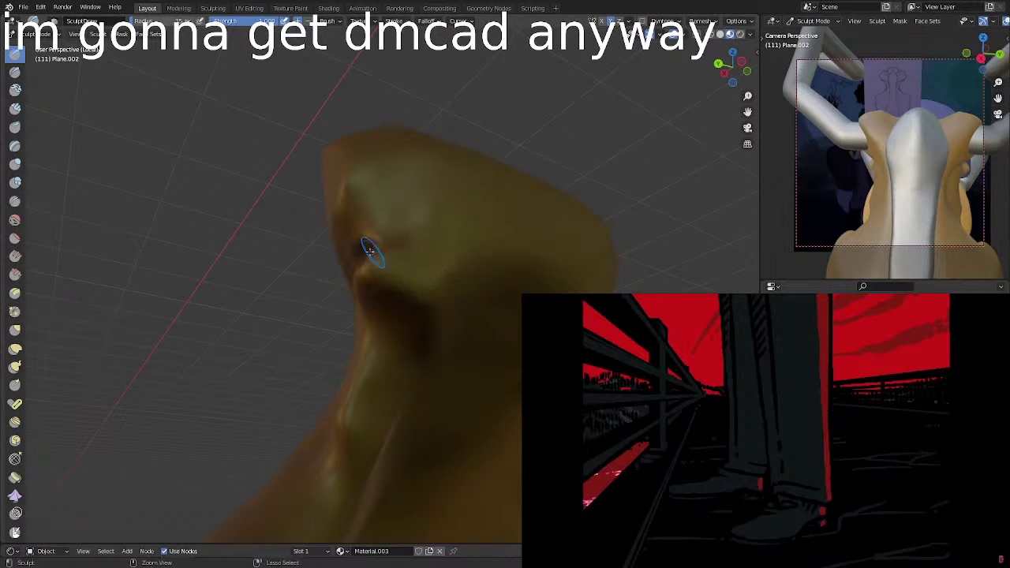
{"action": "left_click_drag", "start_coordinate": [369, 251], "coordinate": [413, 269]}
{"action": "middle_click_drag", "start_coordinate": [413, 268], "coordinate": [464, 335]}
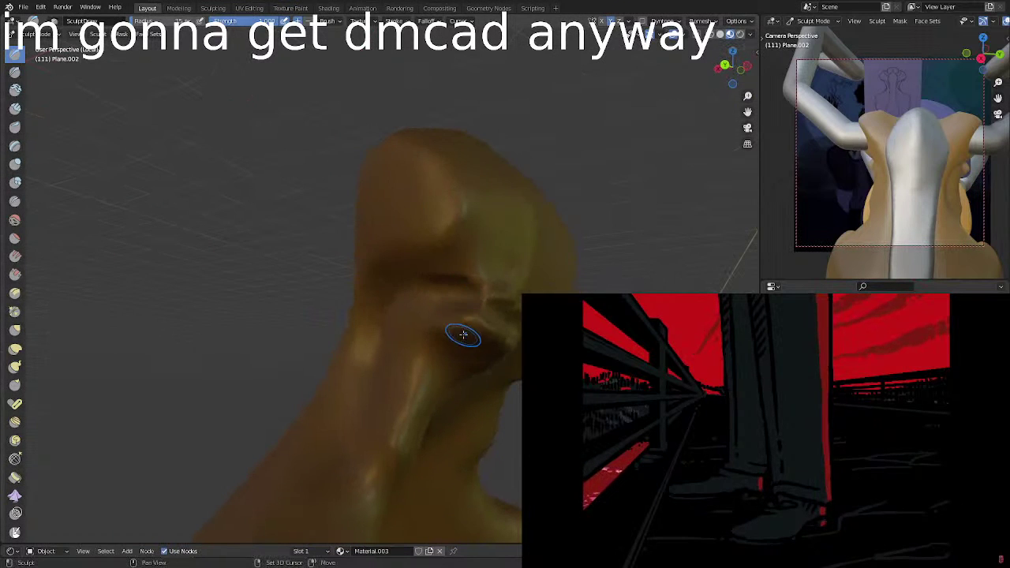
{"action": "mouse_move", "coordinate": [474, 338]}
{"action": "left_mouse_down"}
{"action": "mouse_move", "coordinate": [471, 312]}
{"action": "mouse_move", "coordinate": [495, 304]}
{"action": "mouse_move", "coordinate": [474, 305]}
{"action": "mouse_move", "coordinate": [474, 331]}
{"action": "mouse_move", "coordinate": [502, 334]}
{"action": "mouse_move", "coordinate": [444, 300]}
{"action": "left_mouse_up"}
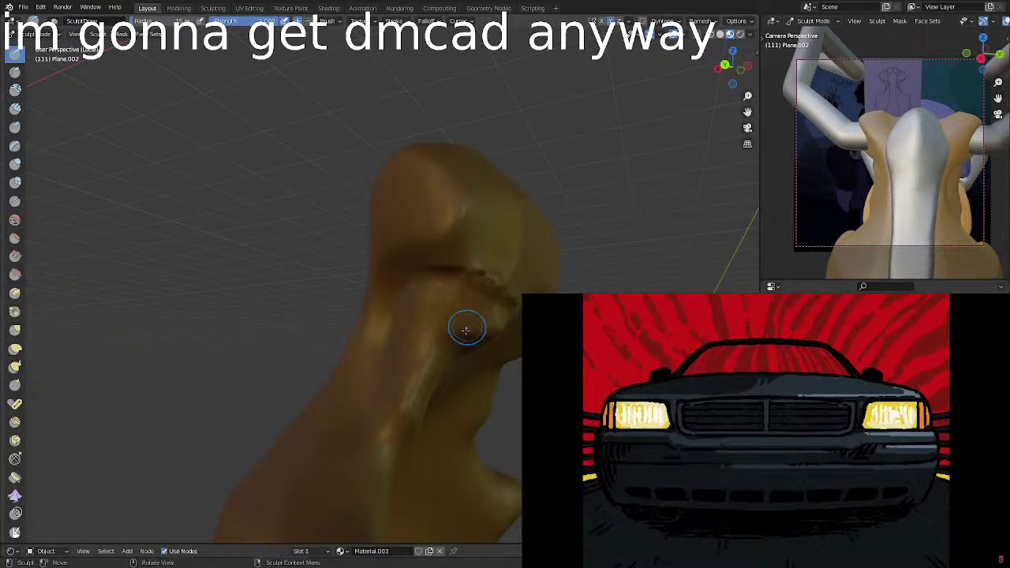
{"action": "mouse_move", "coordinate": [467, 329]}
{"action": "middle_mouse_down"}
{"action": "mouse_move", "coordinate": [416, 318]}
{"action": "mouse_move", "coordinate": [413, 277]}
{"action": "middle_mouse_up"}
{"action": "mouse_move", "coordinate": [413, 277]}
{"action": "left_mouse_down"}
{"action": "mouse_move", "coordinate": [435, 305]}
{"action": "mouse_move", "coordinate": [414, 293]}
{"action": "left_mouse_up"}
{"action": "middle_click_drag", "start_coordinate": [415, 294], "coordinate": [435, 325]}
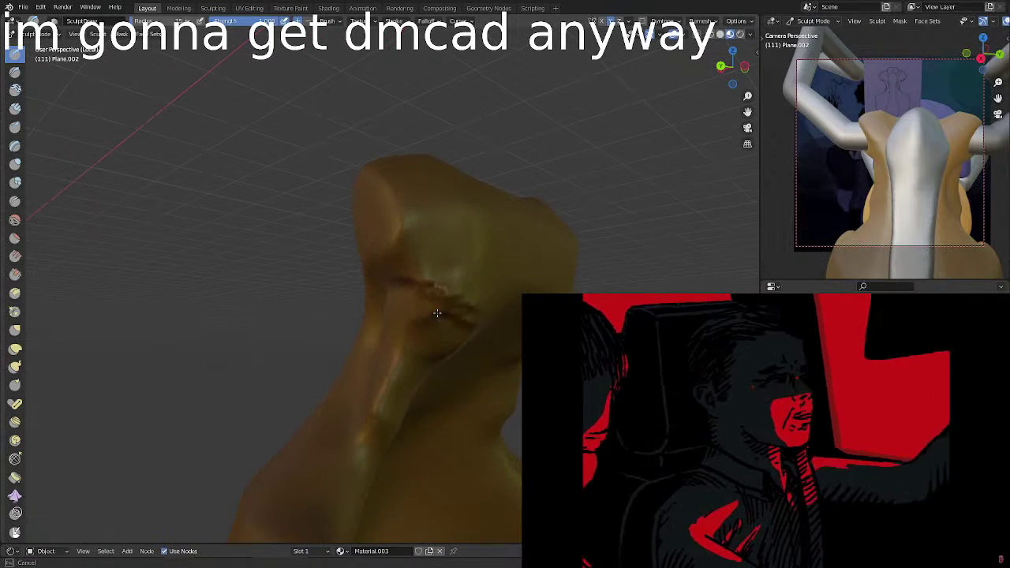
{"action": "left_click_drag", "start_coordinate": [436, 325], "coordinate": [447, 345]}
{"action": "middle_click_drag", "start_coordinate": [447, 345], "coordinate": [498, 331]}
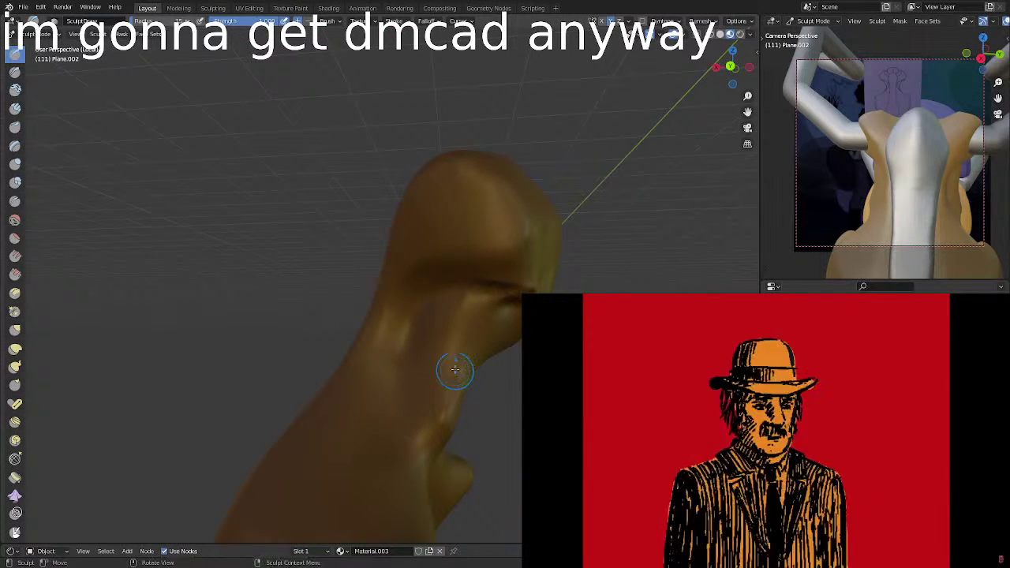
Shape the ridge running from the jagged crease down the side of the neck with long strokes.
{"action": "middle_click_drag", "start_coordinate": [467, 390], "coordinate": [445, 384]}
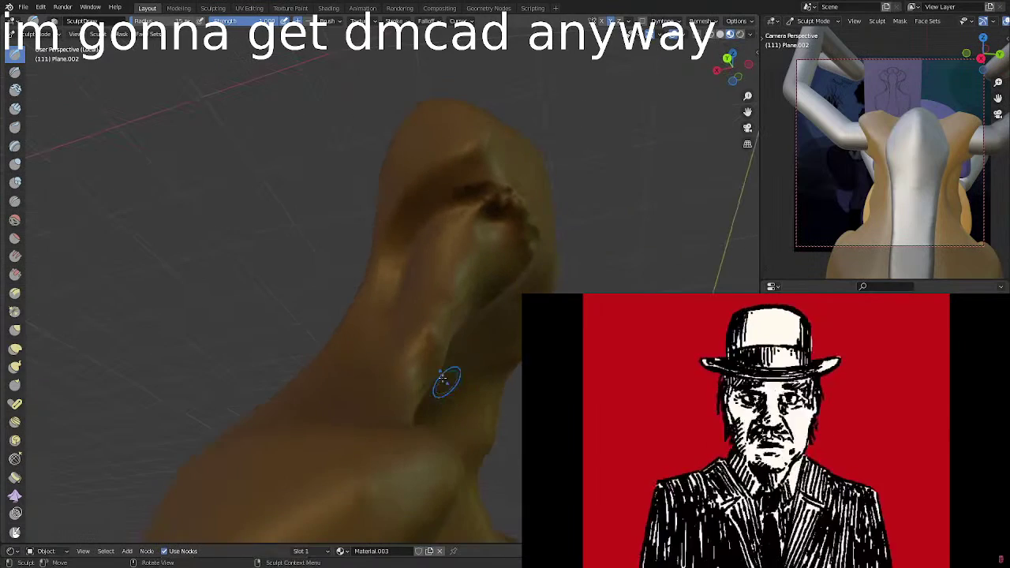
{"action": "mouse_move", "coordinate": [444, 383]}
{"action": "left_mouse_down"}
{"action": "mouse_move", "coordinate": [437, 308]}
{"action": "mouse_move", "coordinate": [468, 312]}
{"action": "left_mouse_up"}
{"action": "middle_click_drag", "start_coordinate": [467, 312], "coordinate": [377, 413]}
{"action": "mouse_move", "coordinate": [376, 413]}
{"action": "left_mouse_down"}
{"action": "mouse_move", "coordinate": [424, 300]}
{"action": "mouse_move", "coordinate": [419, 273]}
{"action": "left_mouse_up"}
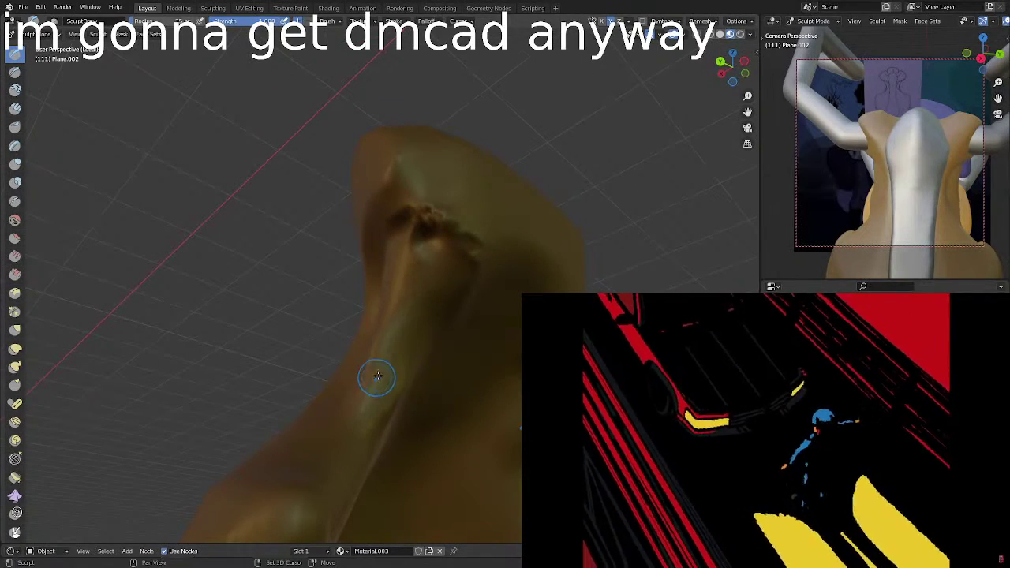
Sculpt a raised ridge with the Draw brush up the narrow neck toward the jagged crease under the rounded head.
{"action": "left_click_drag", "start_coordinate": [374, 377], "coordinate": [432, 260]}
{"action": "mouse_move", "coordinate": [417, 313]}
{"action": "left_mouse_down"}
{"action": "mouse_move", "coordinate": [426, 248]}
{"action": "mouse_move", "coordinate": [414, 335]}
{"action": "mouse_move", "coordinate": [439, 237]}
{"action": "left_mouse_up"}
{"action": "mouse_move", "coordinate": [422, 323]}
{"action": "middle_mouse_down"}
{"action": "mouse_move", "coordinate": [481, 357]}
{"action": "mouse_move", "coordinate": [451, 356]}
{"action": "middle_mouse_up"}
{"action": "left_click_drag", "start_coordinate": [406, 438], "coordinate": [456, 322]}
{"action": "middle_click_drag", "start_coordinate": [456, 321], "coordinate": [395, 333]}
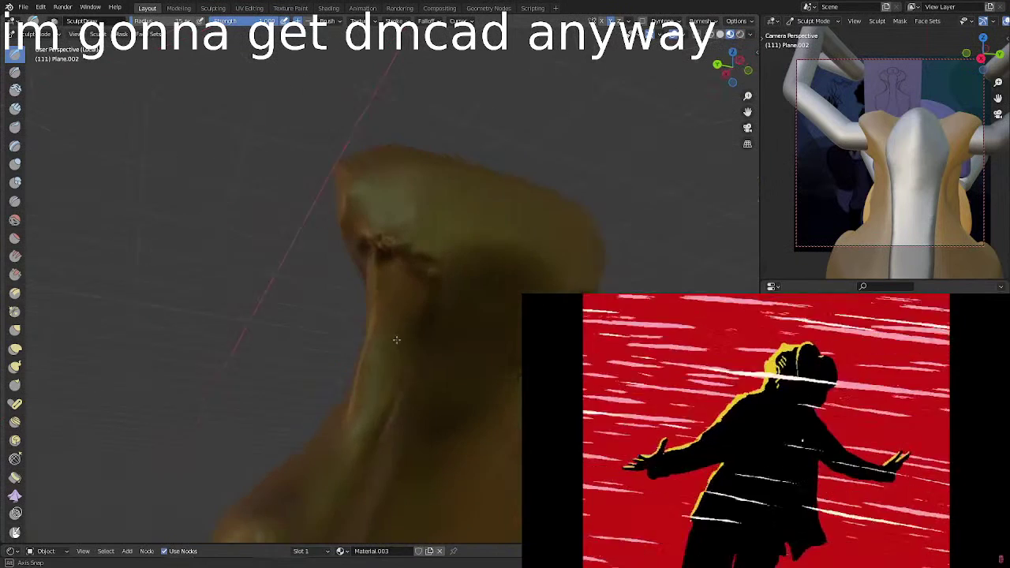
{"action": "left_click_drag", "start_coordinate": [361, 439], "coordinate": [392, 363]}
{"action": "left_click_drag", "start_coordinate": [400, 304], "coordinate": [401, 304]}
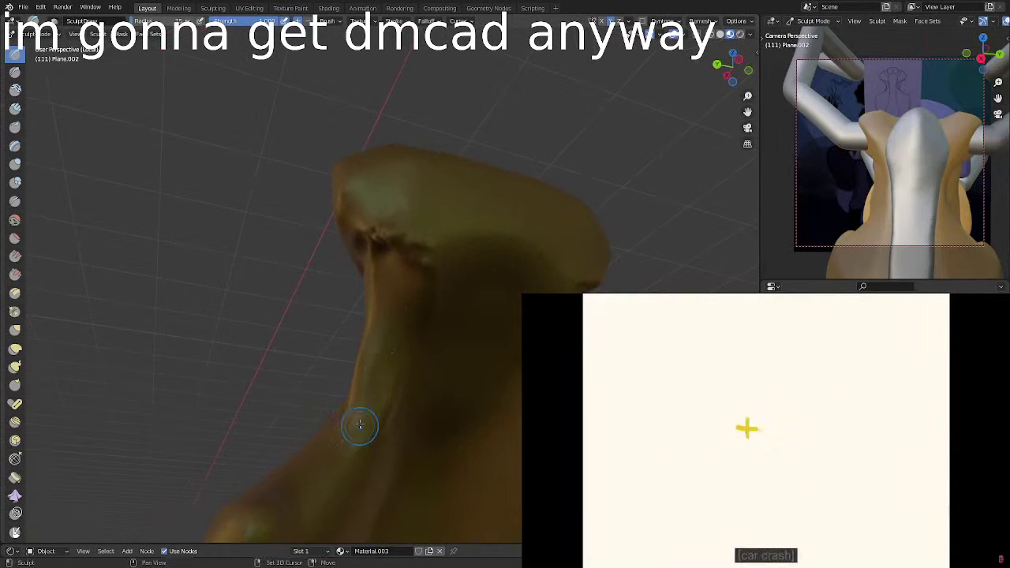
{"action": "mouse_move", "coordinate": [361, 424]}
{"action": "left_mouse_down"}
{"action": "mouse_move", "coordinate": [392, 315]}
{"action": "mouse_move", "coordinate": [365, 399]}
{"action": "left_mouse_up"}
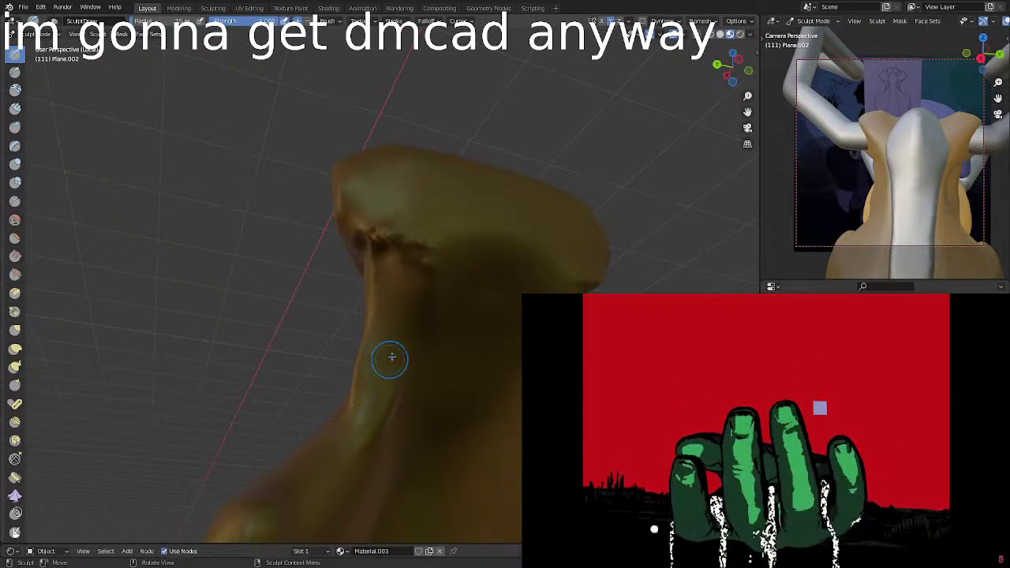
Build up the ridge on the neck's inner edge and even out its surface below the overhanging head.
{"action": "mouse_move", "coordinate": [393, 330]}
{"action": "middle_mouse_down"}
{"action": "mouse_move", "coordinate": [466, 355]}
{"action": "mouse_move", "coordinate": [395, 414]}
{"action": "middle_mouse_up"}
{"action": "middle_click_drag", "start_coordinate": [452, 315], "coordinate": [452, 315]}
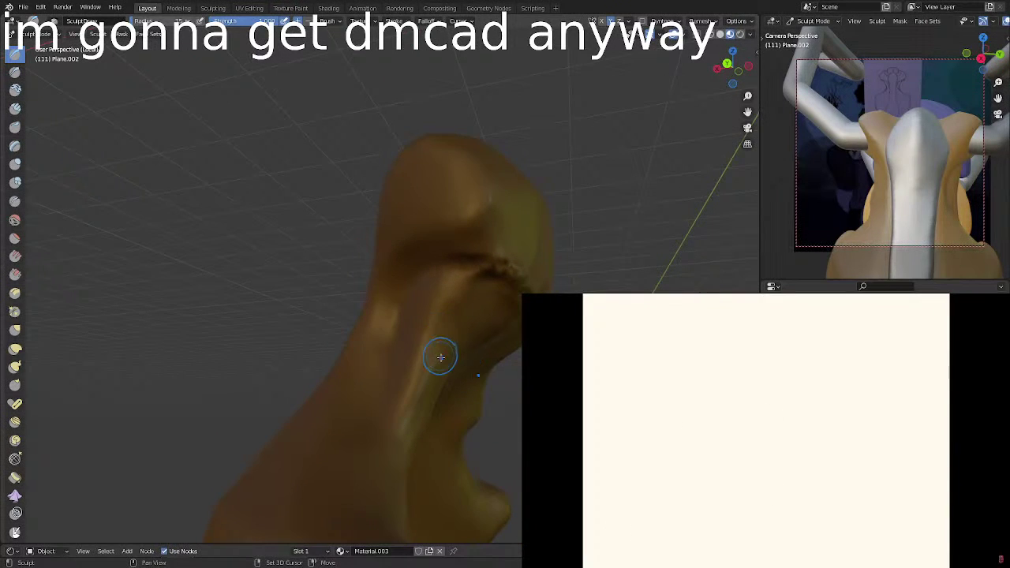
{"action": "middle_click_drag", "start_coordinate": [441, 358], "coordinate": [478, 319]}
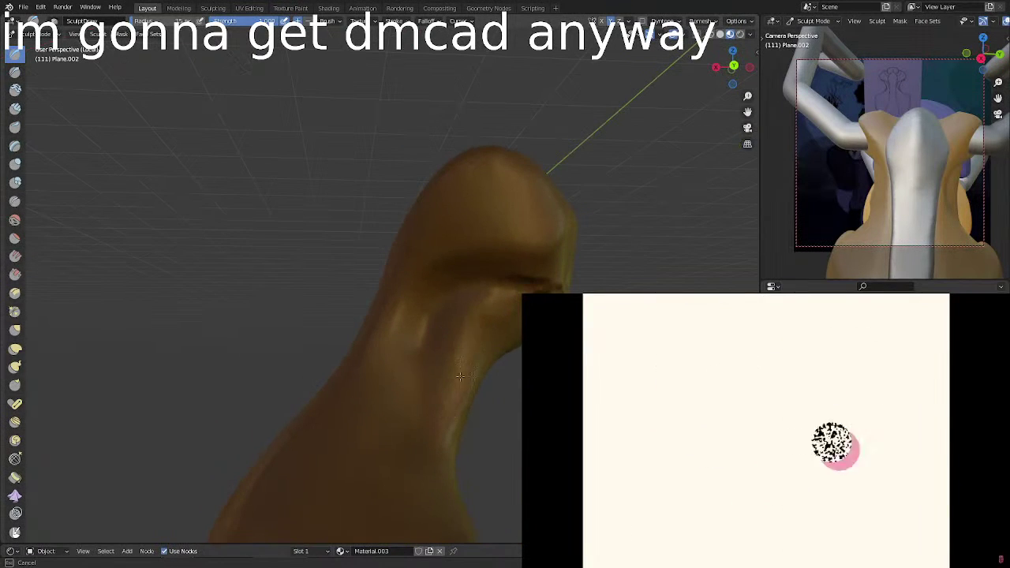
{"action": "left_click_drag", "start_coordinate": [458, 421], "coordinate": [453, 427]}
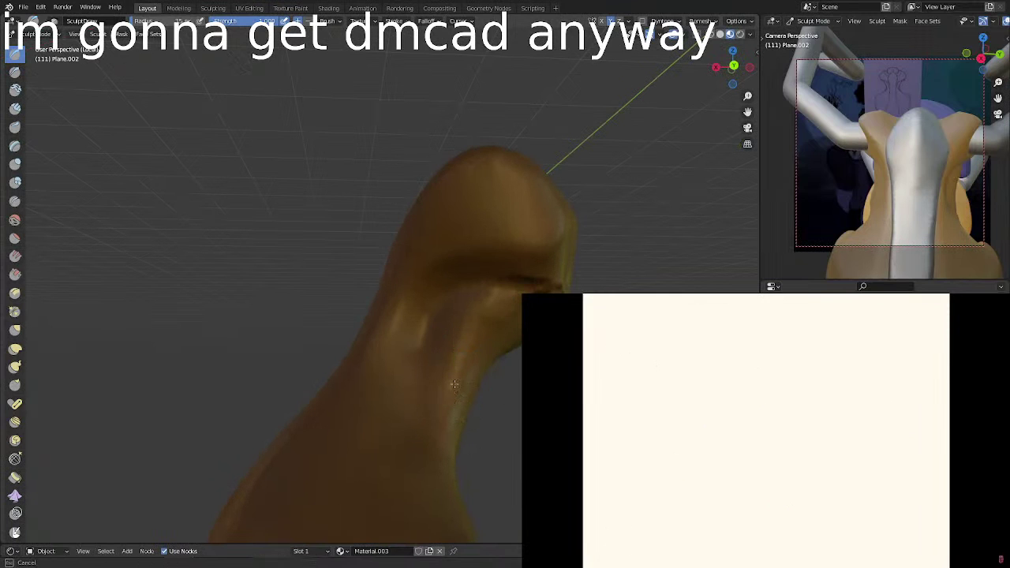
{"action": "mouse_move", "coordinate": [499, 325]}
{"action": "left_mouse_down"}
{"action": "mouse_move", "coordinate": [480, 311]}
{"action": "mouse_move", "coordinate": [472, 317]}
{"action": "left_mouse_up"}
{"action": "left_click_drag", "start_coordinate": [442, 392], "coordinate": [443, 393]}
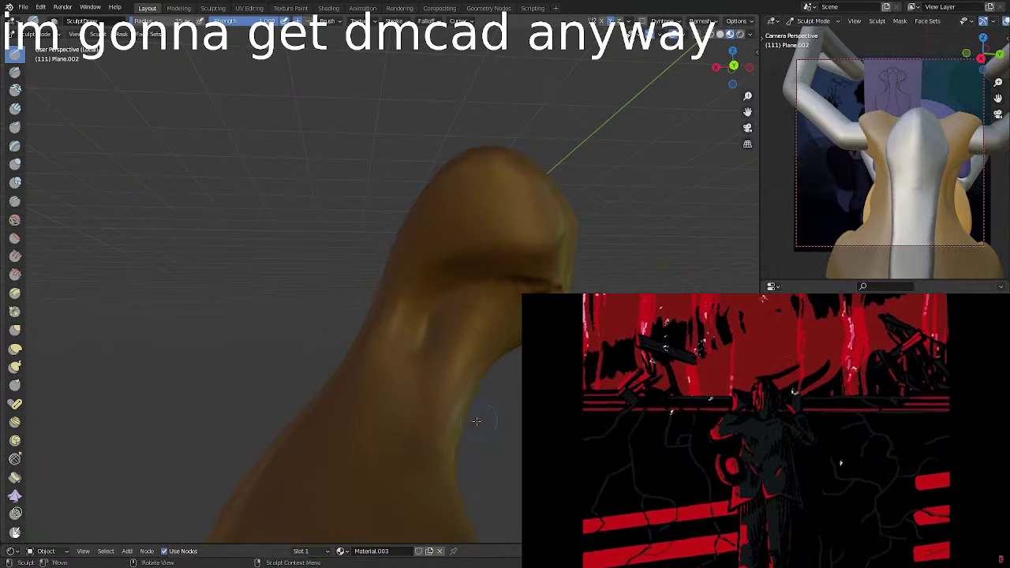
Extend the neck ridge up to the crease under the head and shape the groove beside its lower part.
{"action": "middle_click_drag", "start_coordinate": [442, 393], "coordinate": [388, 395]}
{"action": "mouse_move", "coordinate": [387, 395]}
{"action": "left_mouse_down"}
{"action": "mouse_move", "coordinate": [416, 363]}
{"action": "mouse_move", "coordinate": [449, 264]}
{"action": "mouse_move", "coordinate": [482, 266]}
{"action": "mouse_move", "coordinate": [449, 273]}
{"action": "mouse_move", "coordinate": [474, 286]}
{"action": "left_mouse_up"}
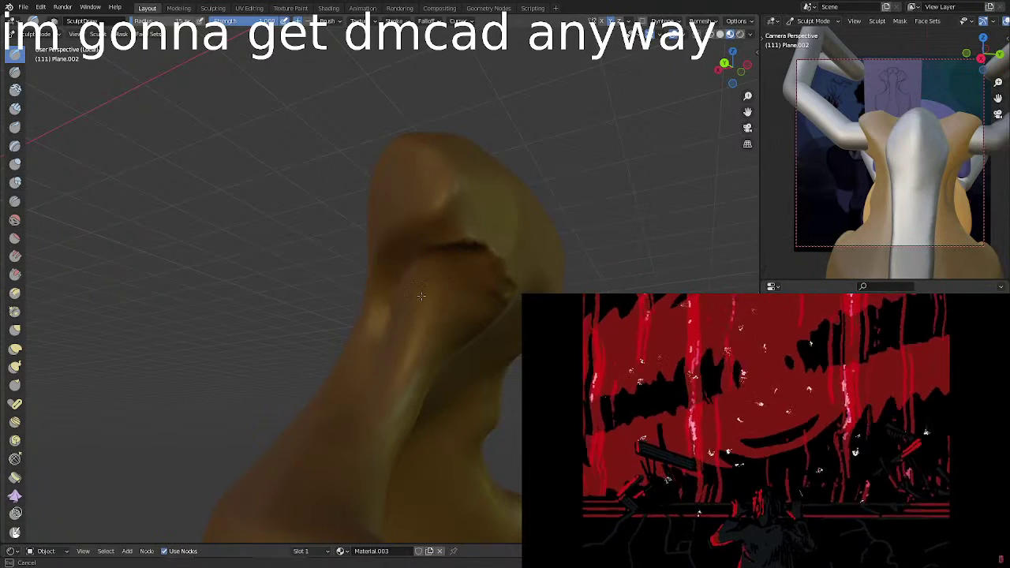
{"action": "mouse_move", "coordinate": [487, 295]}
{"action": "middle_mouse_down"}
{"action": "mouse_move", "coordinate": [485, 268]}
{"action": "mouse_move", "coordinate": [473, 315]}
{"action": "mouse_move", "coordinate": [508, 339]}
{"action": "middle_mouse_up"}
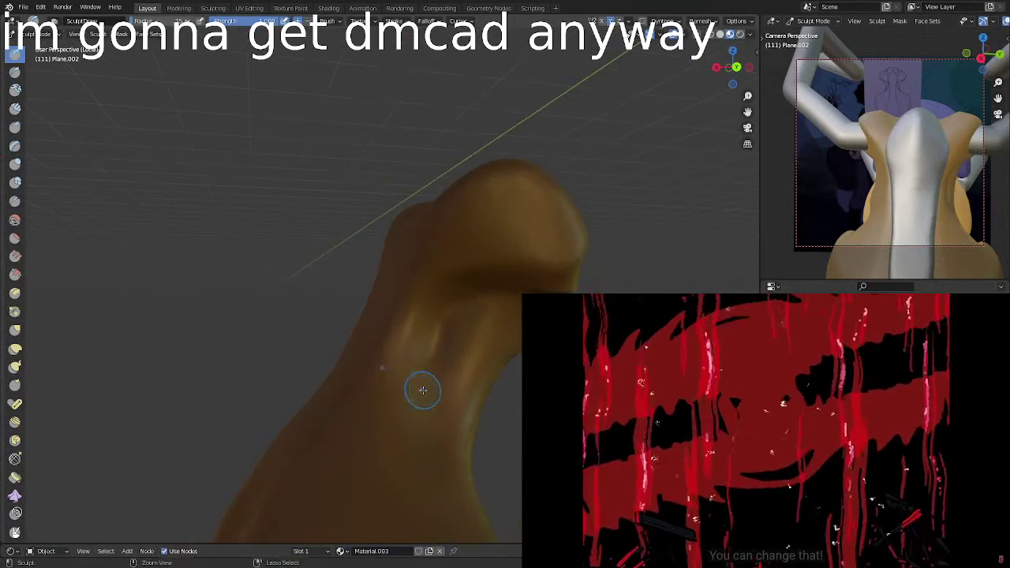
{"action": "left_click_drag", "start_coordinate": [444, 427], "coordinate": [447, 412]}
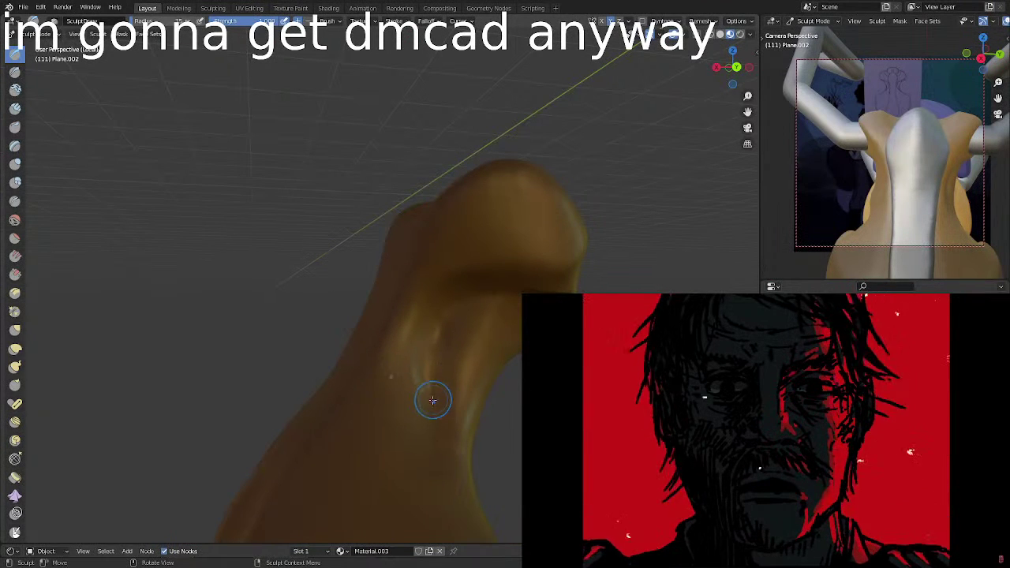
Sculpt the small bump on the neck's outer side so it blends along the groove beside the main ridge.
{"action": "middle_click_drag", "start_coordinate": [428, 399], "coordinate": [370, 340]}
{"action": "left_click_drag", "start_coordinate": [371, 341], "coordinate": [350, 431]}
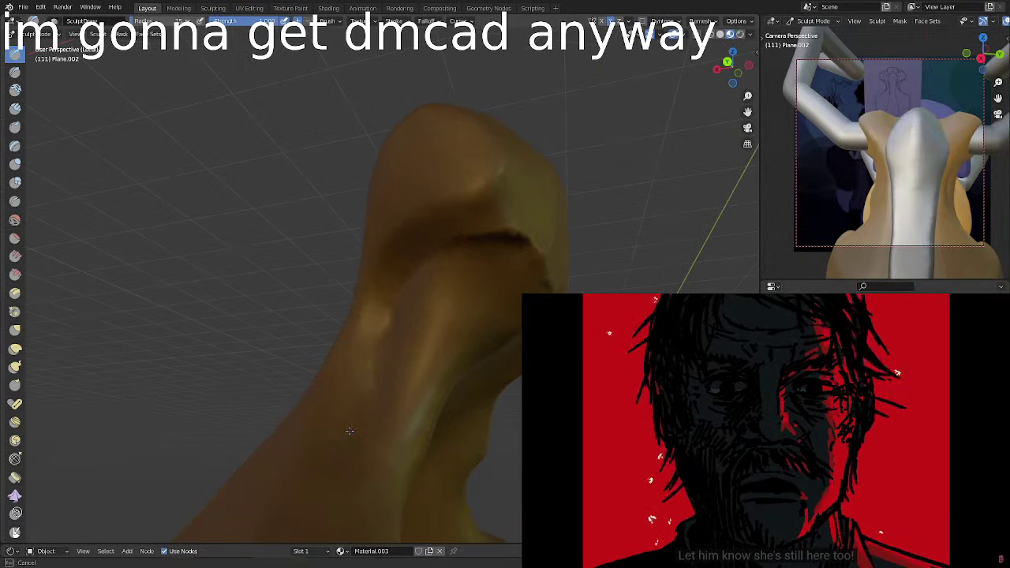
{"action": "left_click_drag", "start_coordinate": [383, 318], "coordinate": [383, 312]}
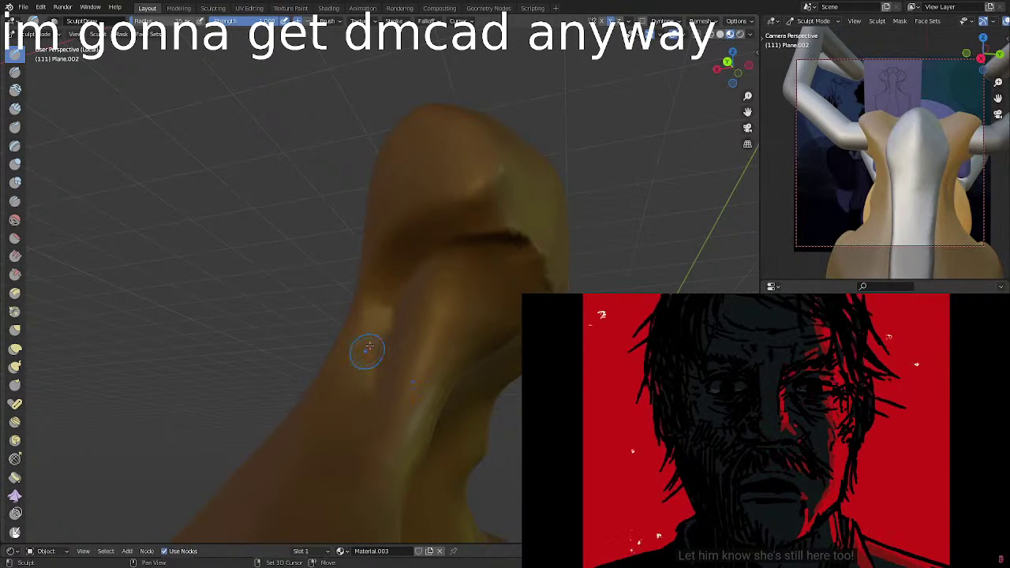
{"action": "left_click_drag", "start_coordinate": [369, 347], "coordinate": [385, 320]}
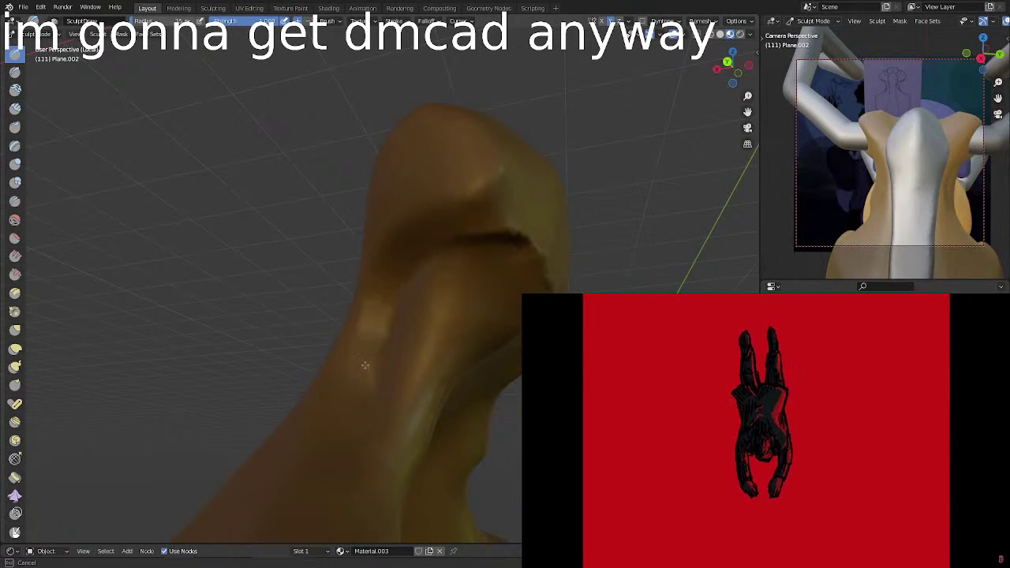
Refine the groove between the outer bump and the main ridge close up, carrying it up to the overhang.
{"action": "mouse_move", "coordinate": [370, 359]}
{"action": "middle_mouse_down"}
{"action": "mouse_move", "coordinate": [435, 332]}
{"action": "mouse_move", "coordinate": [426, 375]}
{"action": "middle_mouse_up"}
{"action": "left_click_drag", "start_coordinate": [427, 376], "coordinate": [401, 401], "text": "ctrl"}
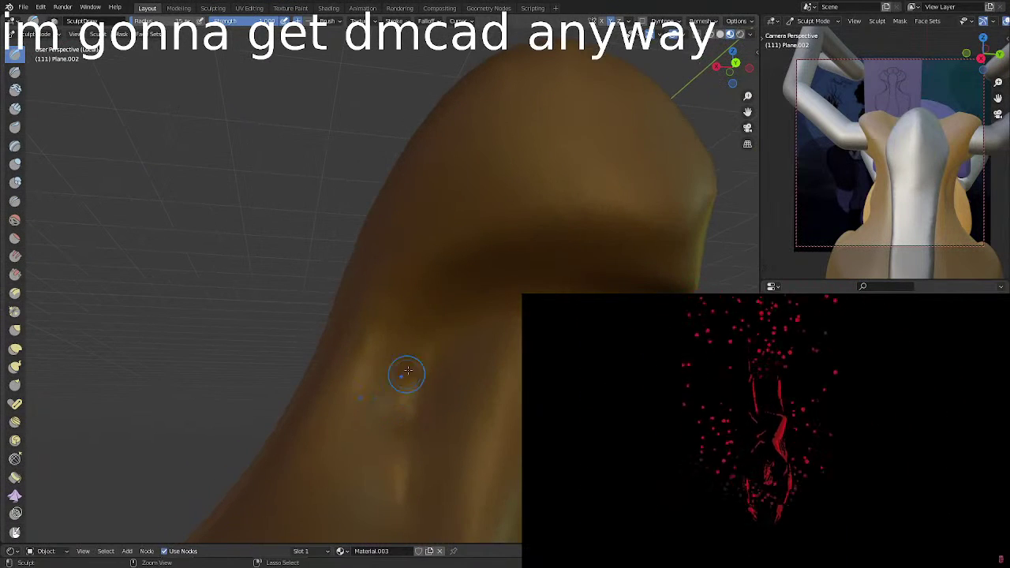
{"action": "mouse_move", "coordinate": [400, 422]}
{"action": "middle_mouse_down"}
{"action": "mouse_move", "coordinate": [469, 377]}
{"action": "mouse_move", "coordinate": [503, 374]}
{"action": "mouse_move", "coordinate": [417, 327]}
{"action": "middle_mouse_up"}
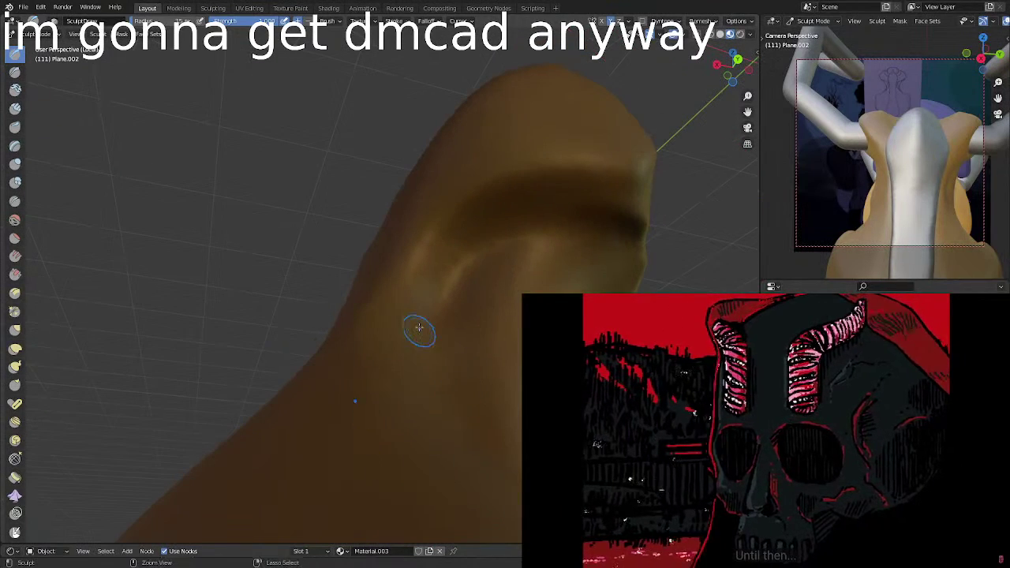
{"action": "mouse_move", "coordinate": [416, 327]}
{"action": "left_mouse_down"}
{"action": "mouse_move", "coordinate": [415, 390]}
{"action": "mouse_move", "coordinate": [450, 260]}
{"action": "left_mouse_up"}
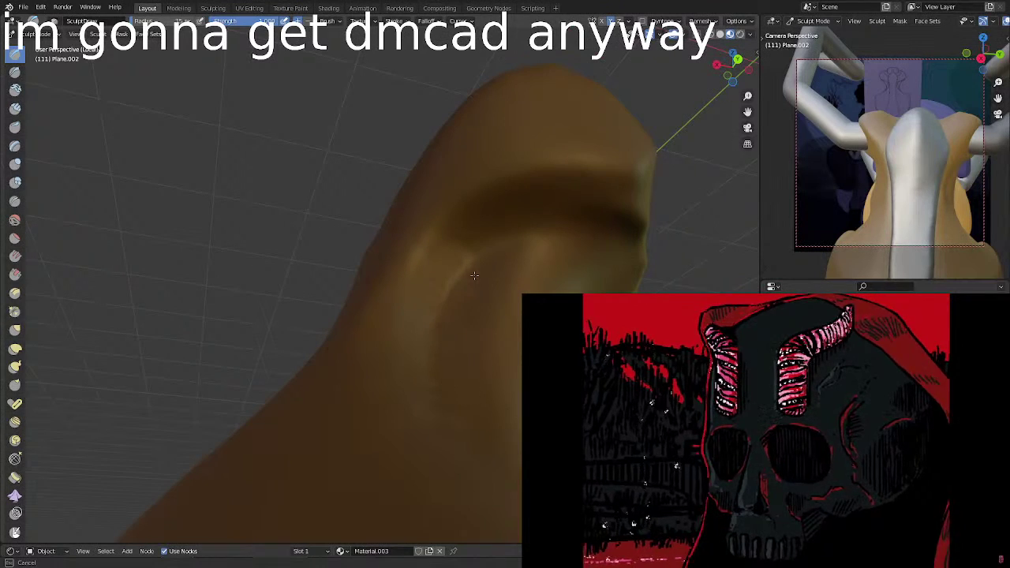
Sculpt long strands down the side of the neck below the head and smooth the outer one.
{"action": "mouse_move", "coordinate": [478, 279]}
{"action": "middle_mouse_down"}
{"action": "mouse_move", "coordinate": [500, 402]}
{"action": "mouse_move", "coordinate": [387, 408]}
{"action": "mouse_move", "coordinate": [394, 418]}
{"action": "mouse_move", "coordinate": [428, 396]}
{"action": "mouse_move", "coordinate": [358, 299]}
{"action": "mouse_move", "coordinate": [353, 309]}
{"action": "middle_mouse_up"}
{"action": "mouse_move", "coordinate": [345, 340]}
{"action": "left_mouse_down"}
{"action": "mouse_move", "coordinate": [355, 416]}
{"action": "mouse_move", "coordinate": [359, 363]}
{"action": "mouse_move", "coordinate": [349, 422]}
{"action": "left_mouse_up"}
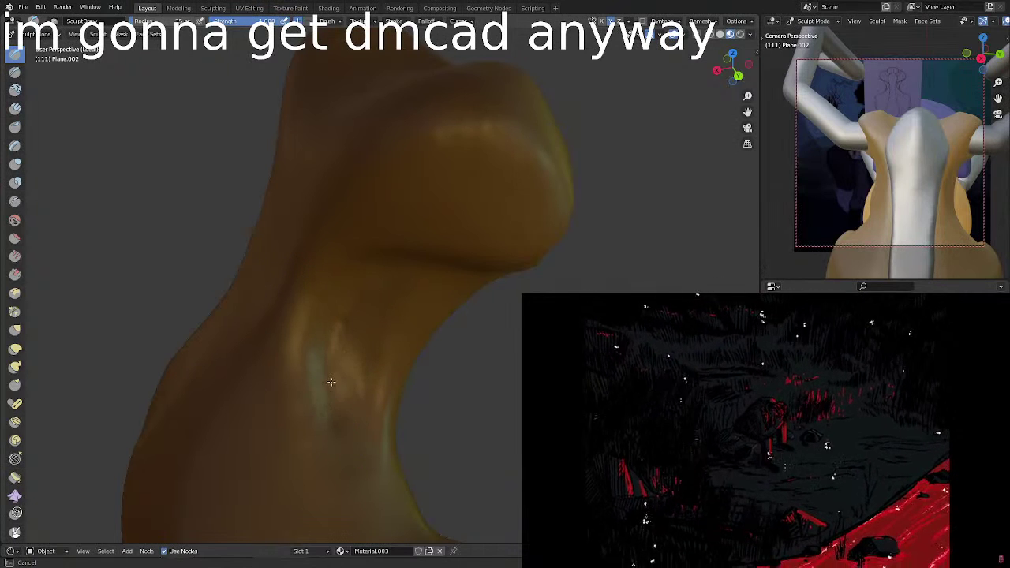
{"action": "left_click_drag", "start_coordinate": [331, 382], "coordinate": [346, 359]}
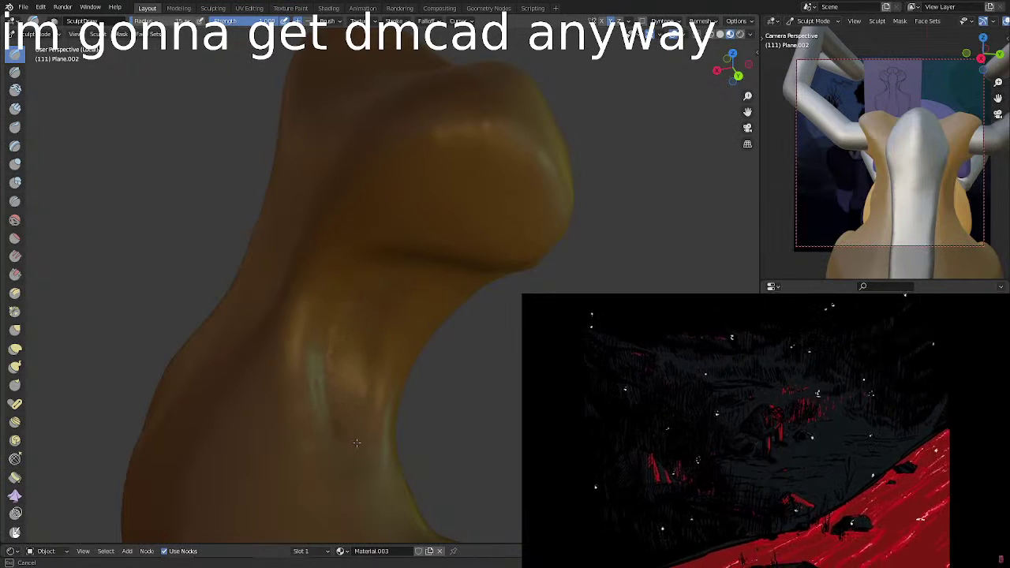
{"action": "middle_click_drag", "start_coordinate": [363, 359], "coordinate": [293, 384]}
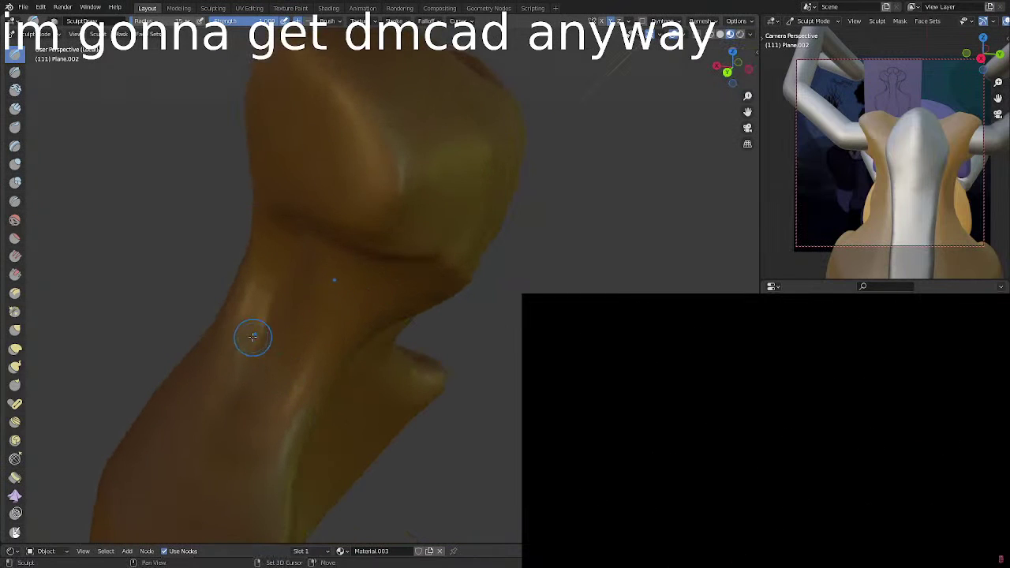
{"action": "left_click_drag", "start_coordinate": [248, 363], "coordinate": [229, 404], "text": "shift"}
Extend the neck strands down toward the protruding ledge at the base, shaping the hollow just above it.
{"action": "mouse_move", "coordinate": [326, 356]}
{"action": "middle_mouse_down"}
{"action": "mouse_move", "coordinate": [381, 358]}
{"action": "mouse_move", "coordinate": [352, 307]}
{"action": "middle_mouse_up"}
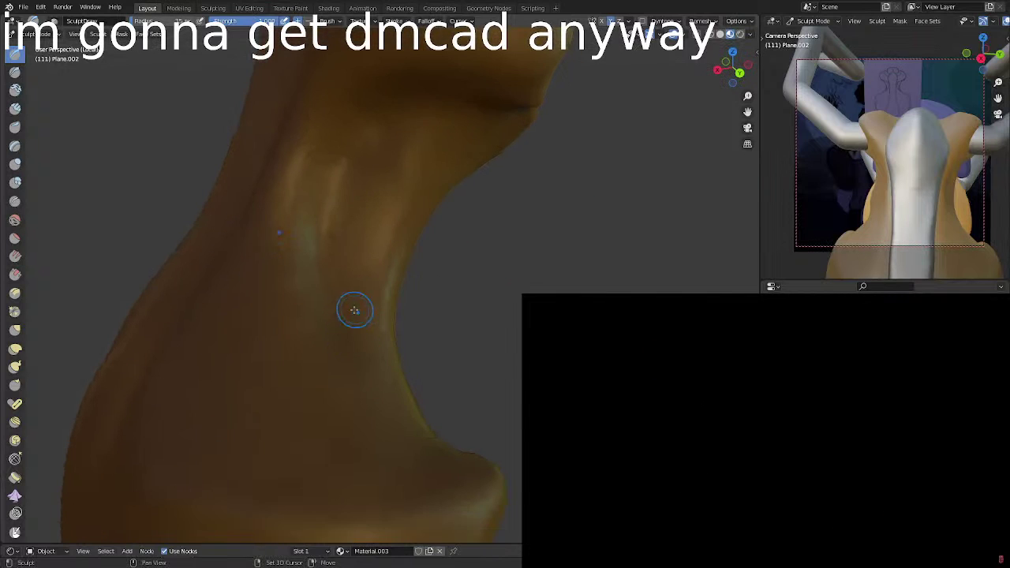
{"action": "left_click_drag", "start_coordinate": [370, 406], "coordinate": [404, 449]}
{"action": "left_click_drag", "start_coordinate": [342, 313], "coordinate": [390, 429]}
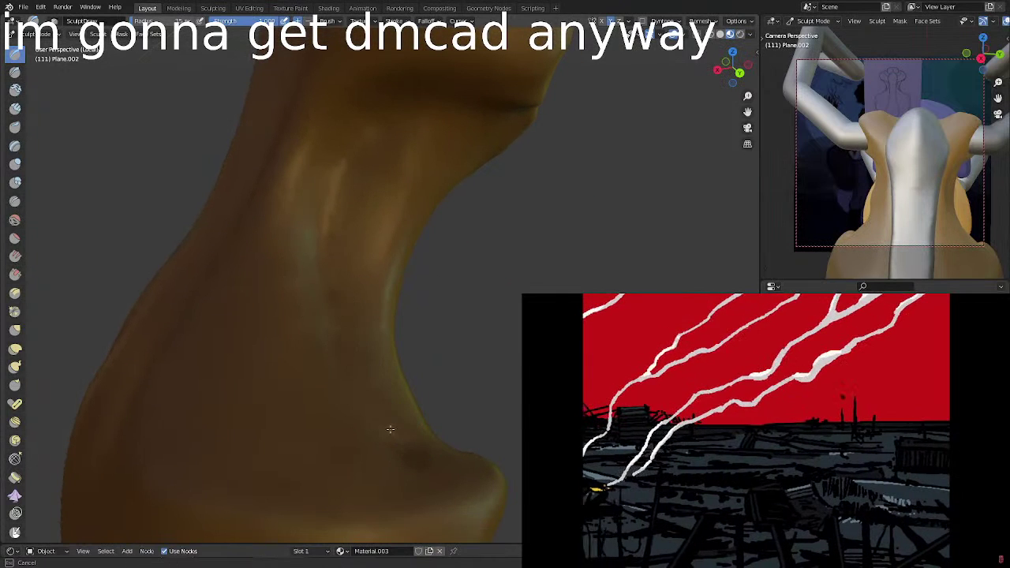
{"action": "left_click_drag", "start_coordinate": [365, 361], "coordinate": [344, 266]}
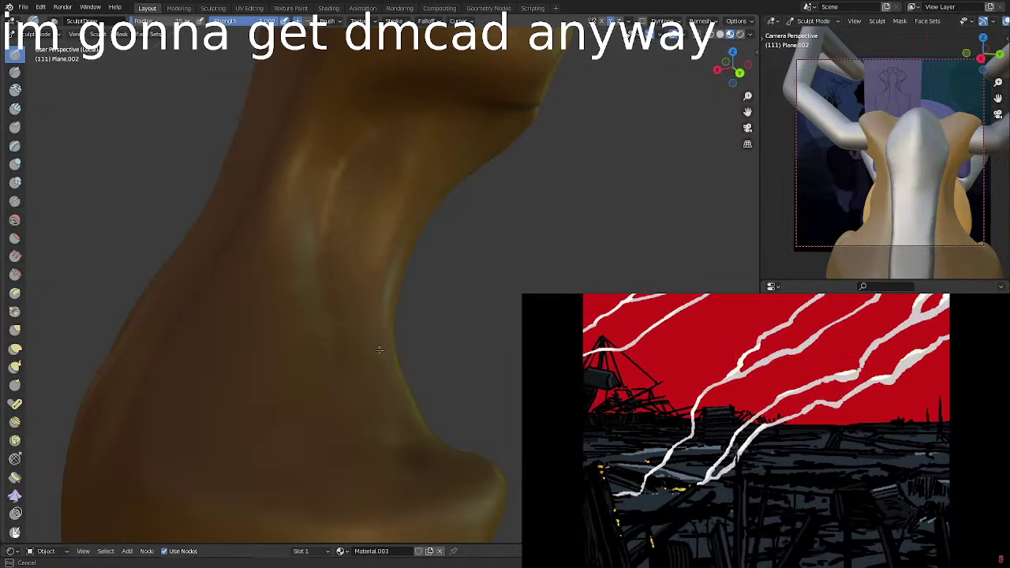
Sculpt long ridges along the groove from the middle of the neck down to the hollow above the base ledge.
{"action": "middle_click_drag", "start_coordinate": [390, 395], "coordinate": [349, 383]}
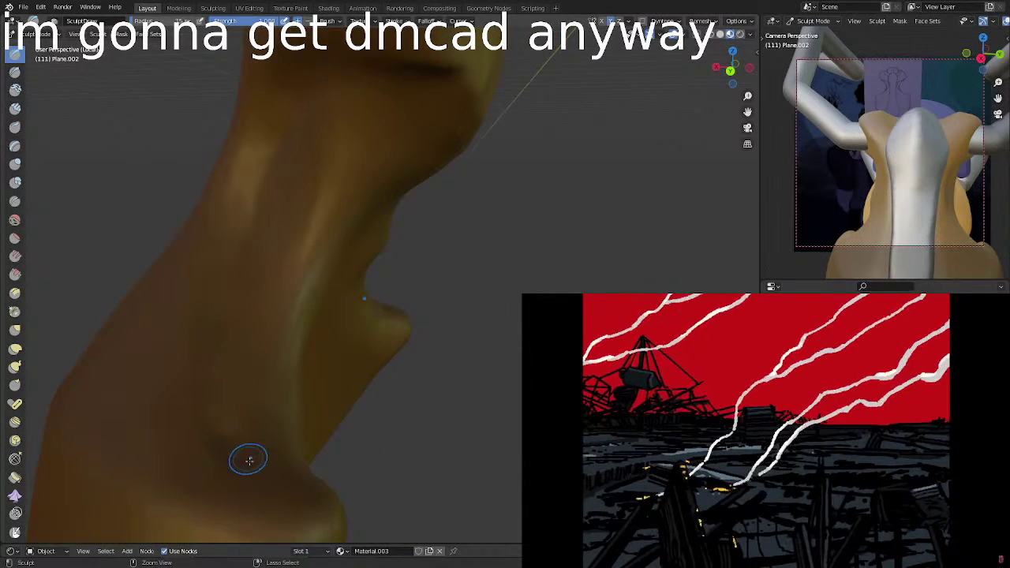
{"action": "mouse_move", "coordinate": [248, 458]}
{"action": "left_mouse_down"}
{"action": "mouse_move", "coordinate": [282, 476]}
{"action": "mouse_move", "coordinate": [210, 368]}
{"action": "mouse_move", "coordinate": [230, 403]}
{"action": "left_mouse_up"}
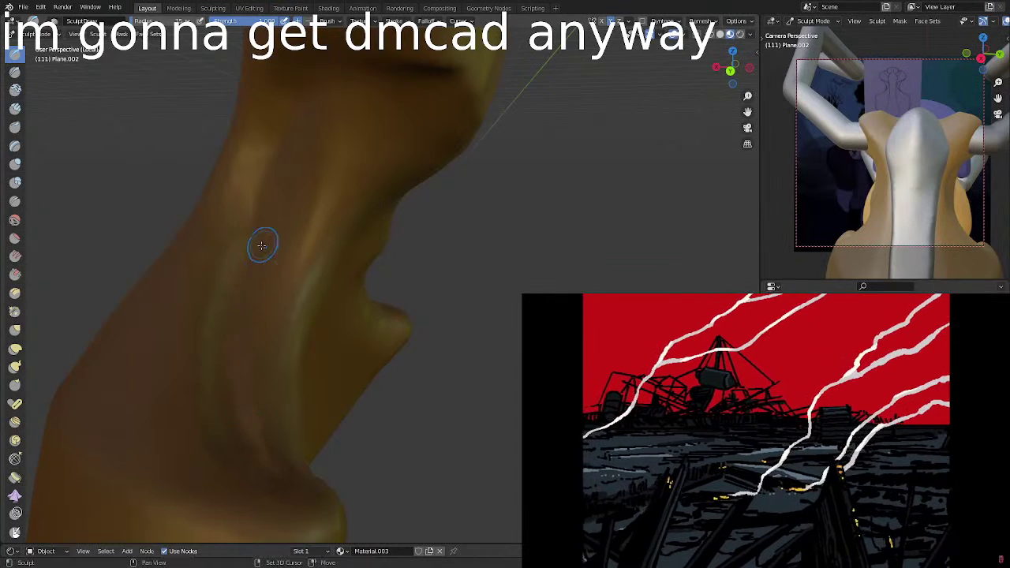
{"action": "left_click_drag", "start_coordinate": [261, 240], "coordinate": [249, 315]}
Shape the top of the neck ridge and the hollow above the base ledge, working from a high angle.
{"action": "middle_click_drag", "start_coordinate": [262, 455], "coordinate": [210, 323]}
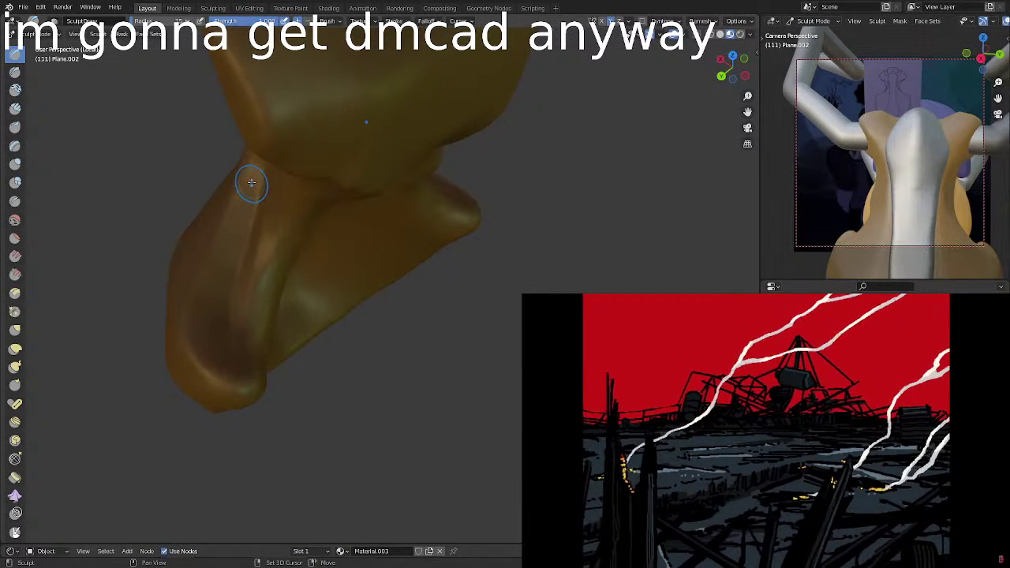
{"action": "left_click_drag", "start_coordinate": [251, 183], "coordinate": [238, 221]}
{"action": "left_click_drag", "start_coordinate": [212, 318], "coordinate": [221, 345]}
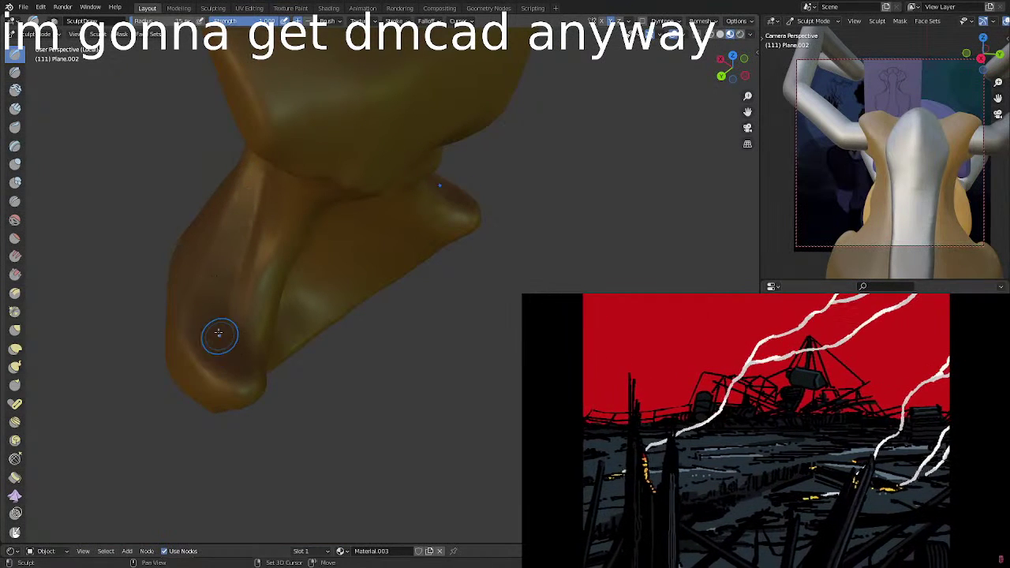
{"action": "left_click_drag", "start_coordinate": [207, 298], "coordinate": [202, 303]}
{"action": "left_click_drag", "start_coordinate": [222, 366], "coordinate": [234, 370]}
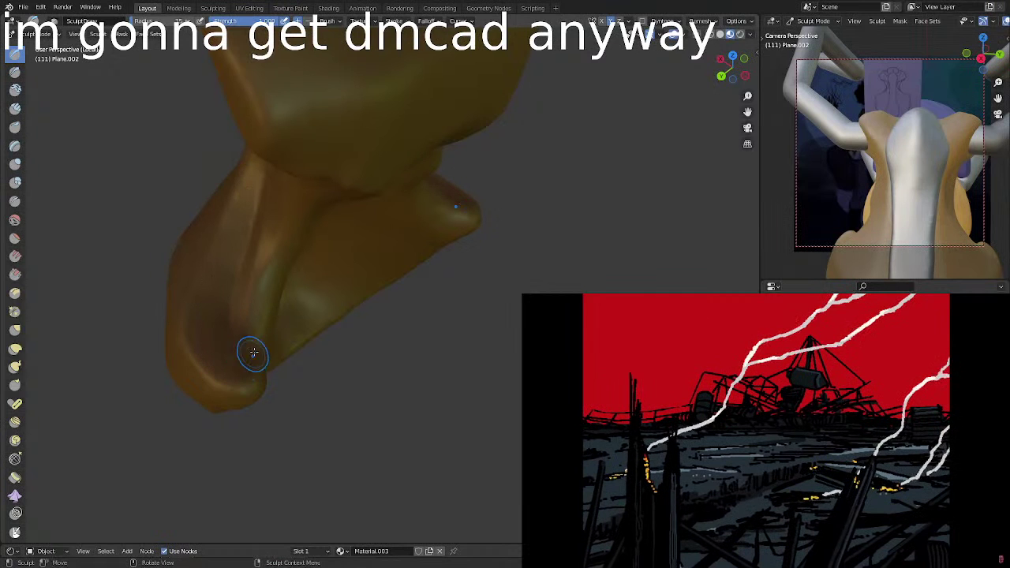
Sculpt the lower neck with long downward strokes, blending the outer strand into the surface above the base ledge.
{"action": "mouse_move", "coordinate": [398, 332]}
{"action": "middle_mouse_down"}
{"action": "mouse_move", "coordinate": [484, 307]}
{"action": "mouse_move", "coordinate": [368, 361]}
{"action": "mouse_move", "coordinate": [350, 345]}
{"action": "middle_mouse_up"}
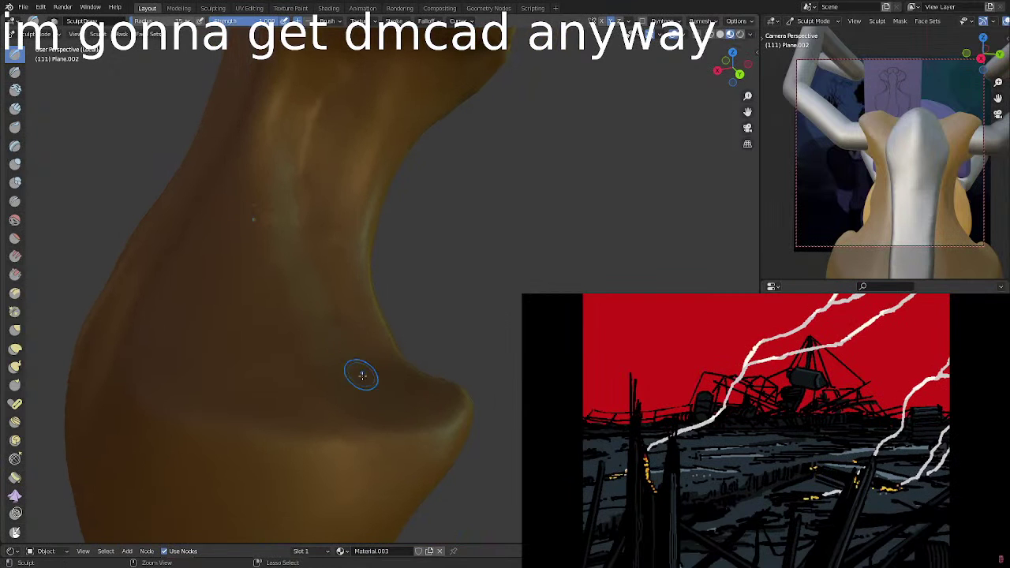
{"action": "mouse_move", "coordinate": [321, 303]}
{"action": "middle_mouse_down"}
{"action": "mouse_move", "coordinate": [377, 387]}
{"action": "mouse_move", "coordinate": [313, 370]}
{"action": "middle_mouse_up"}
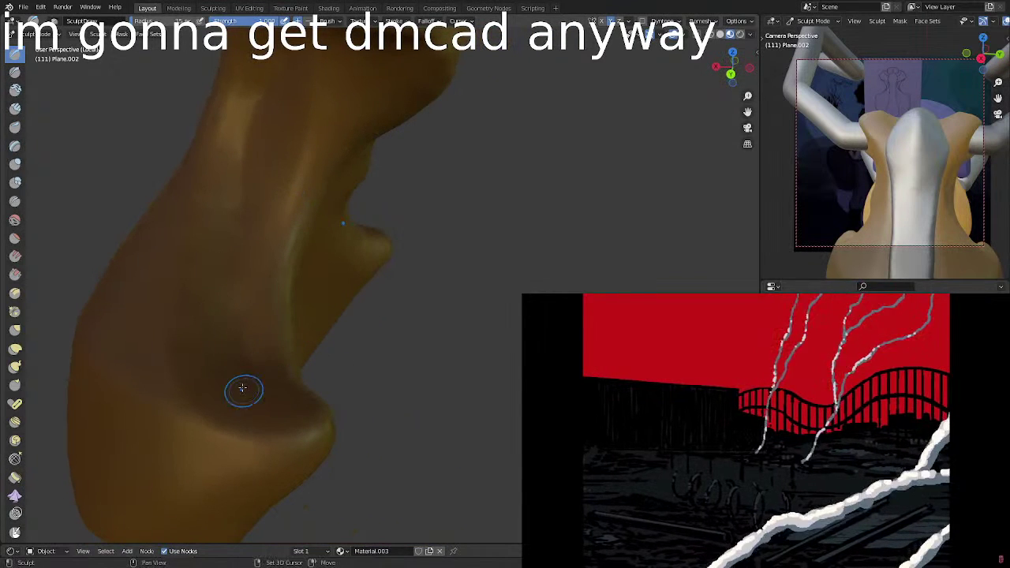
{"action": "mouse_move", "coordinate": [217, 314]}
{"action": "middle_mouse_down"}
{"action": "mouse_move", "coordinate": [260, 218]}
{"action": "mouse_move", "coordinate": [233, 150]}
{"action": "mouse_move", "coordinate": [232, 159]}
{"action": "middle_mouse_up"}
{"action": "left_click_drag", "start_coordinate": [250, 309], "coordinate": [276, 375]}
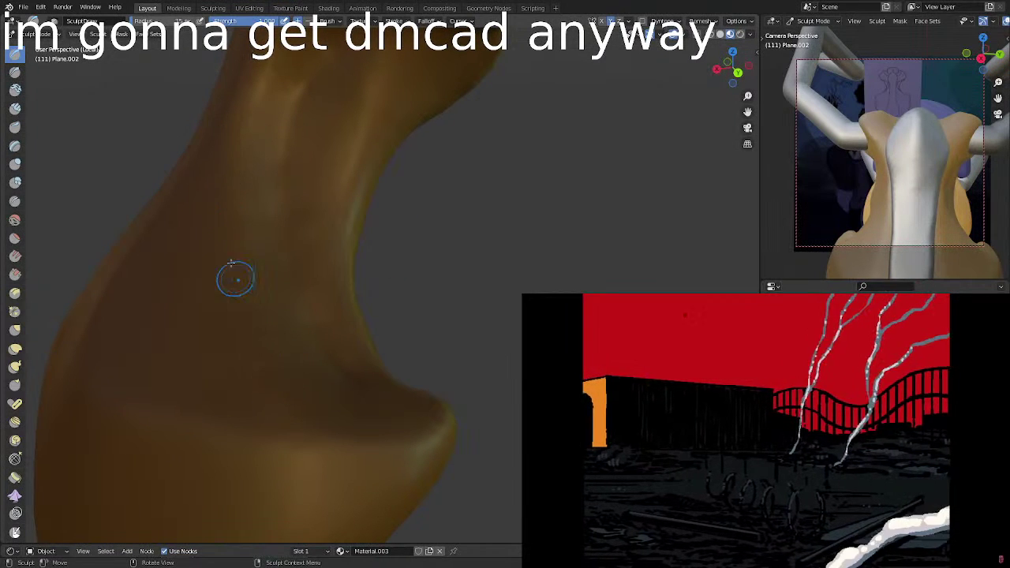
{"action": "left_click_drag", "start_coordinate": [214, 196], "coordinate": [259, 356]}
{"action": "left_click_drag", "start_coordinate": [240, 169], "coordinate": [264, 286]}
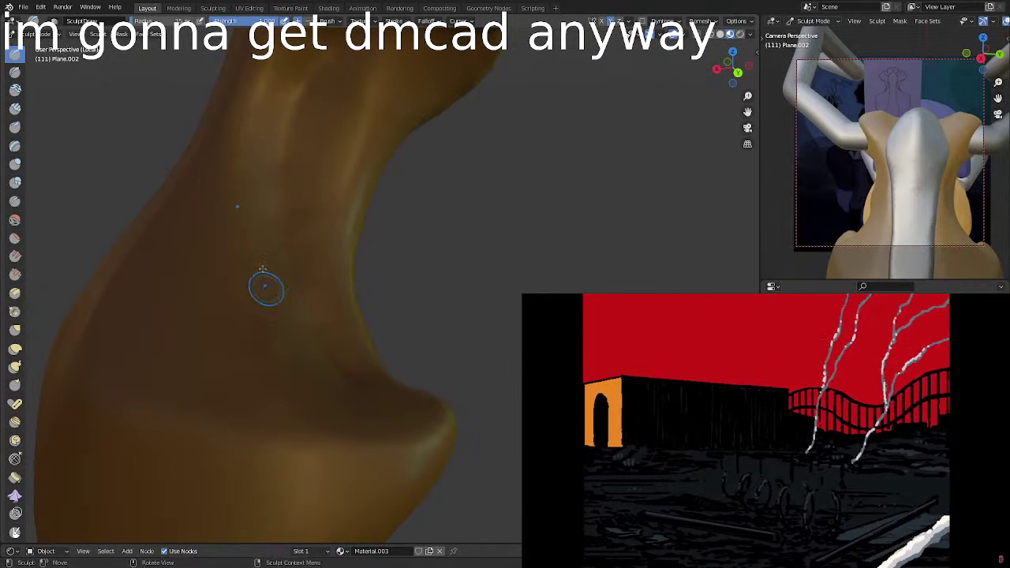
{"action": "mouse_move", "coordinate": [264, 286]}
{"action": "middle_mouse_down"}
{"action": "mouse_move", "coordinate": [304, 266]}
{"action": "mouse_move", "coordinate": [365, 266]}
{"action": "mouse_move", "coordinate": [316, 378]}
{"action": "mouse_move", "coordinate": [323, 451]}
{"action": "mouse_move", "coordinate": [298, 404]}
{"action": "middle_mouse_up"}
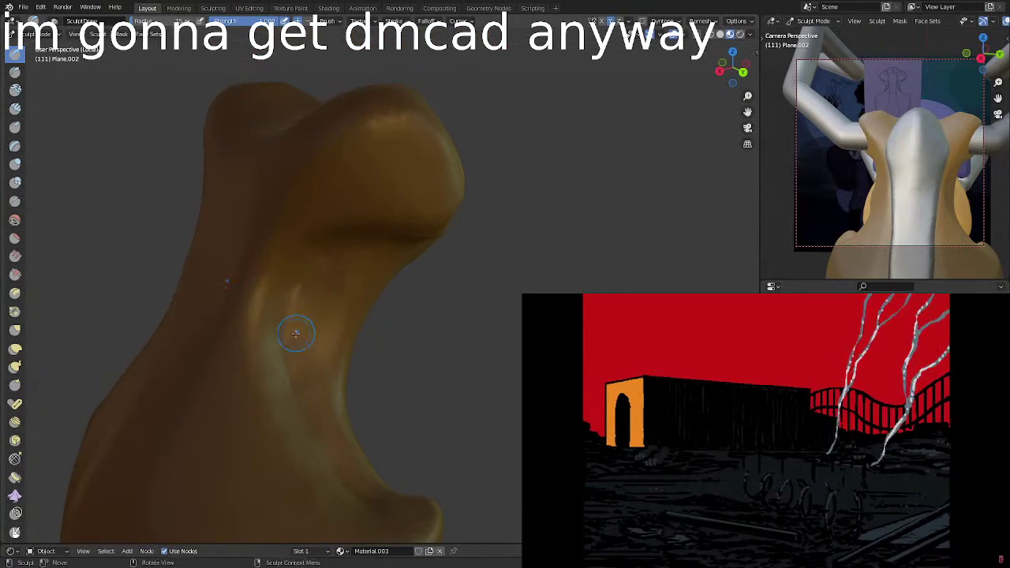
{"action": "middle_click_drag", "start_coordinate": [280, 316], "coordinate": [249, 353]}
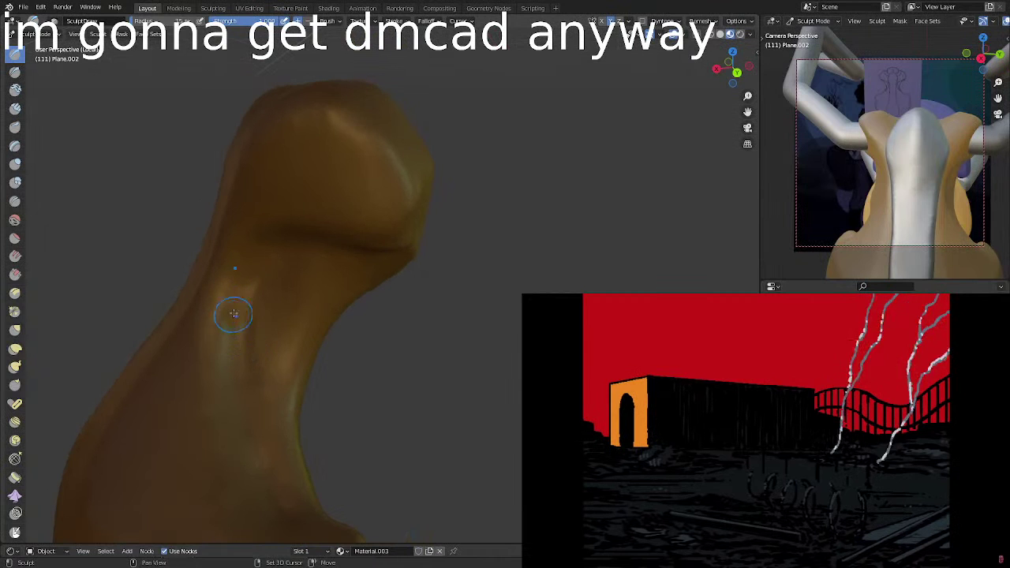
{"action": "middle_click_drag", "start_coordinate": [231, 397], "coordinate": [300, 337]}
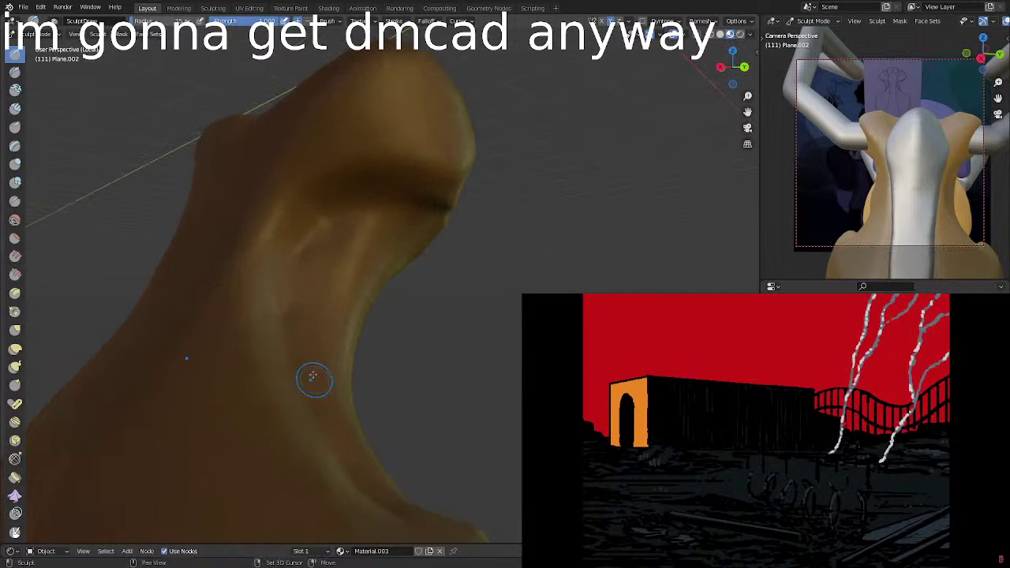
{"action": "middle_click_drag", "start_coordinate": [347, 314], "coordinate": [291, 210]}
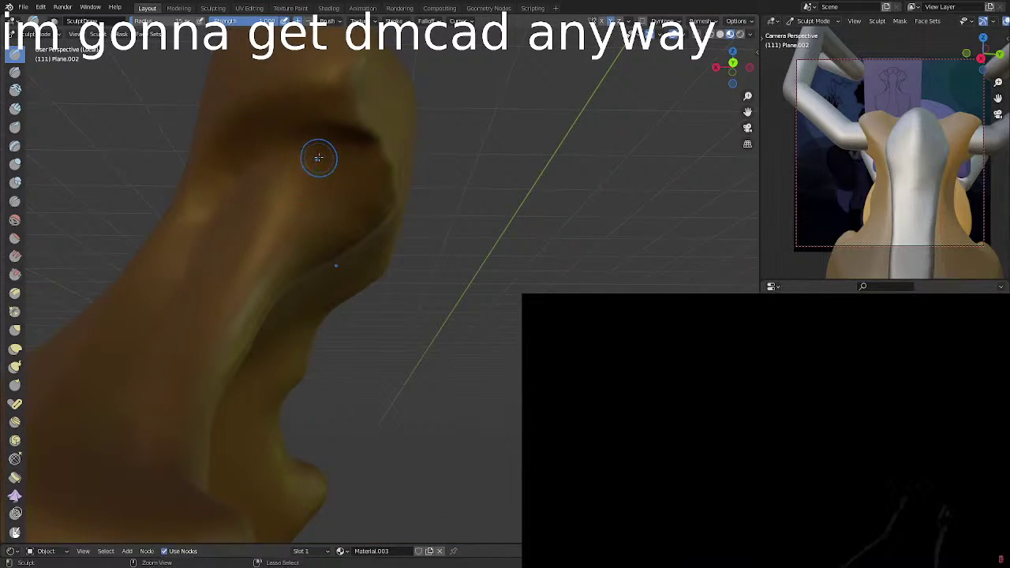
Carve a deep groove along the underside of the head, following its overhang down to the outer edge.
{"action": "middle_click_drag", "start_coordinate": [387, 185], "coordinate": [291, 169]}
{"action": "mouse_move", "coordinate": [259, 81]}
{"action": "left_mouse_down"}
{"action": "mouse_move", "coordinate": [280, 126]}
{"action": "mouse_move", "coordinate": [272, 109]}
{"action": "mouse_move", "coordinate": [270, 151]}
{"action": "mouse_move", "coordinate": [255, 126]}
{"action": "mouse_move", "coordinate": [286, 146]}
{"action": "mouse_move", "coordinate": [246, 180]}
{"action": "left_mouse_up"}
{"action": "middle_click_drag", "start_coordinate": [252, 198], "coordinate": [261, 194], "text": "shift"}
{"action": "scroll", "coordinate": [260, 196], "scroll_direction": "down", "scroll_amount": 1}
{"action": "middle_click_drag", "start_coordinate": [278, 140], "coordinate": [247, 217], "text": "shift"}
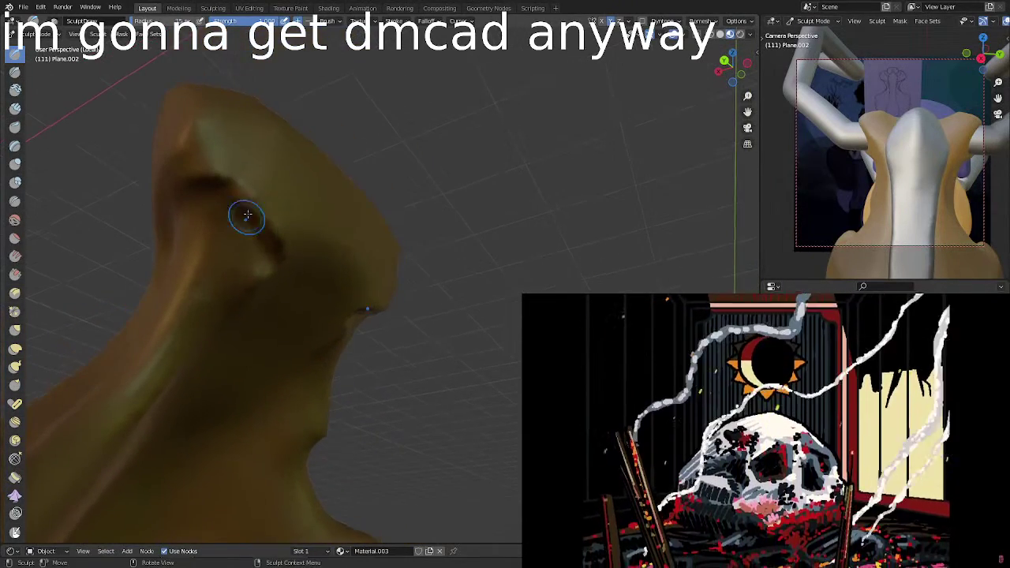
{"action": "left_click_drag", "start_coordinate": [257, 210], "coordinate": [305, 239]}
{"action": "mouse_move", "coordinate": [279, 221]}
{"action": "left_mouse_down"}
{"action": "mouse_move", "coordinate": [240, 195]}
{"action": "mouse_move", "coordinate": [338, 289]}
{"action": "mouse_move", "coordinate": [332, 279]}
{"action": "left_mouse_up"}
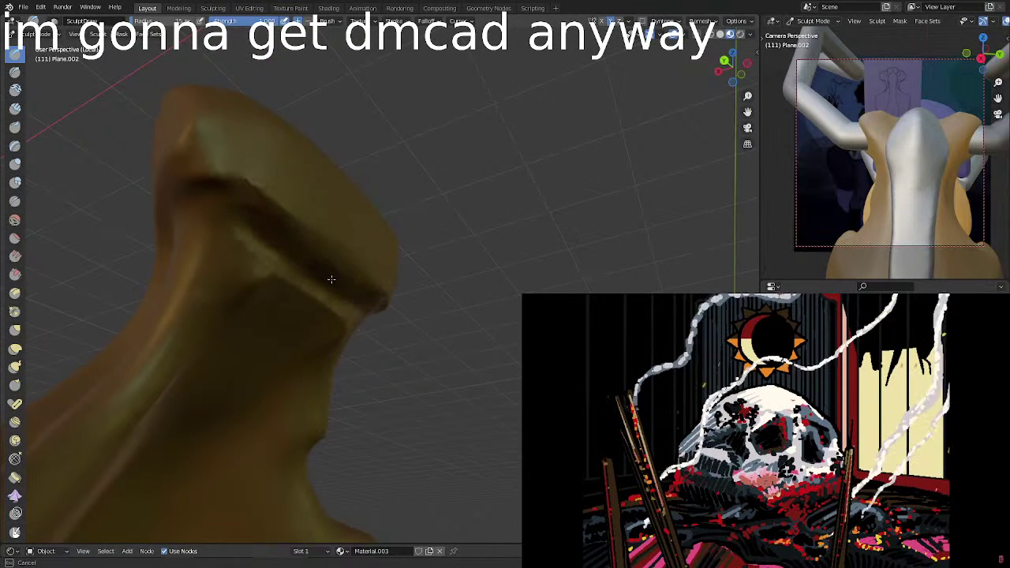
Even out the raised ridge below the head's groove and blend it into the upper neck surface.
{"action": "left_click_drag", "start_coordinate": [283, 227], "coordinate": [313, 264]}
{"action": "left_click_drag", "start_coordinate": [249, 242], "coordinate": [289, 270]}
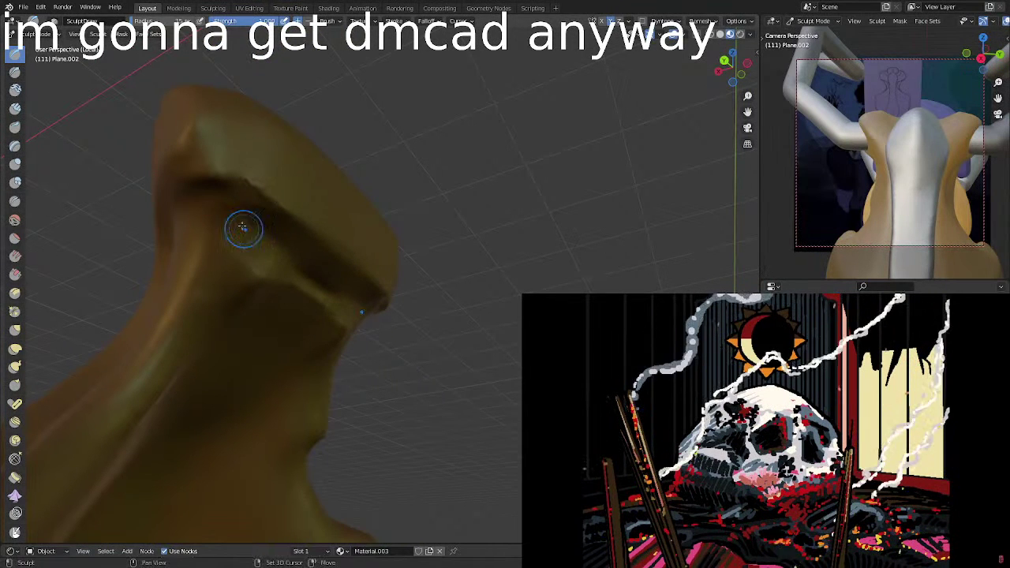
{"action": "left_click_drag", "start_coordinate": [232, 206], "coordinate": [272, 230]}
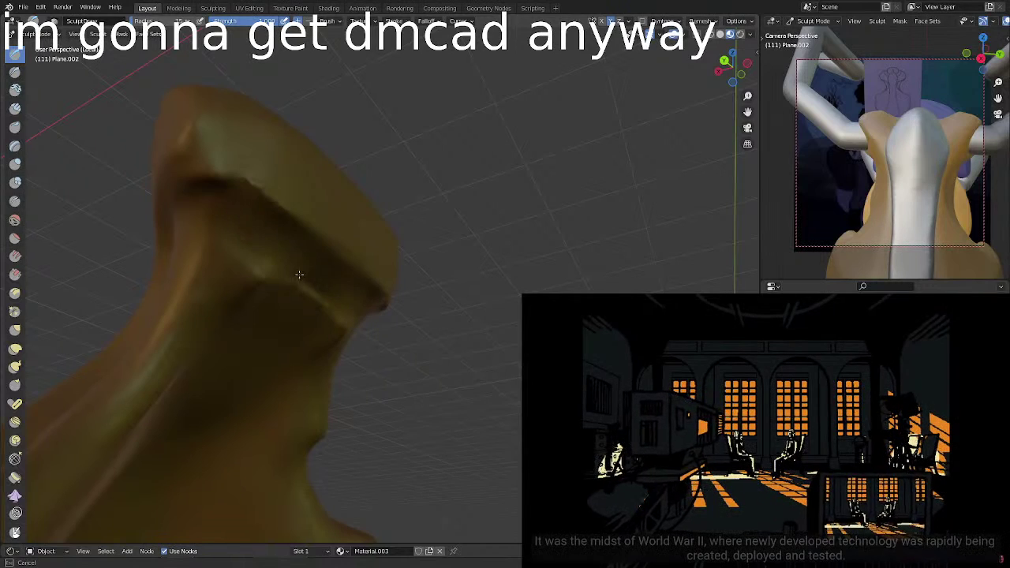
{"action": "mouse_move", "coordinate": [228, 205]}
{"action": "left_mouse_down"}
{"action": "mouse_move", "coordinate": [293, 248]}
{"action": "mouse_move", "coordinate": [253, 250]}
{"action": "mouse_move", "coordinate": [338, 294]}
{"action": "left_mouse_up"}
{"action": "mouse_move", "coordinate": [260, 263]}
{"action": "left_mouse_down"}
{"action": "mouse_move", "coordinate": [254, 272]}
{"action": "mouse_move", "coordinate": [341, 328]}
{"action": "mouse_move", "coordinate": [274, 259]}
{"action": "mouse_move", "coordinate": [233, 251]}
{"action": "mouse_move", "coordinate": [236, 271]}
{"action": "left_mouse_up"}
{"action": "left_click_drag", "start_coordinate": [170, 356], "coordinate": [237, 300]}
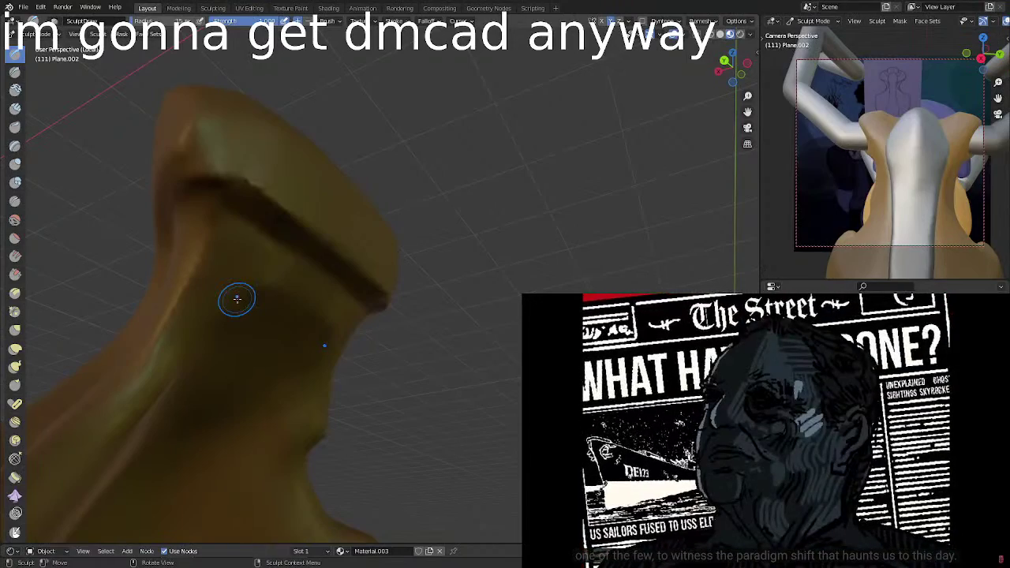
Reshape the flared outer corner of the head and the edge running beneath it, checking the form from several angles.
{"action": "middle_click_drag", "start_coordinate": [236, 299], "coordinate": [498, 291]}
{"action": "mouse_move", "coordinate": [800, 156]}
{"action": "middle_mouse_down"}
{"action": "mouse_move", "coordinate": [666, 201]}
{"action": "mouse_move", "coordinate": [388, 234]}
{"action": "middle_mouse_up"}
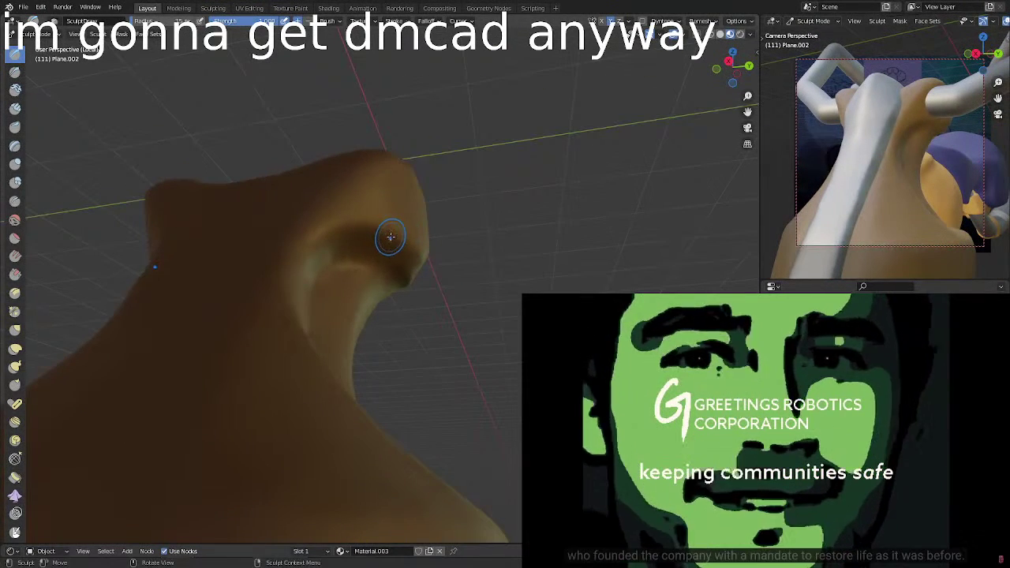
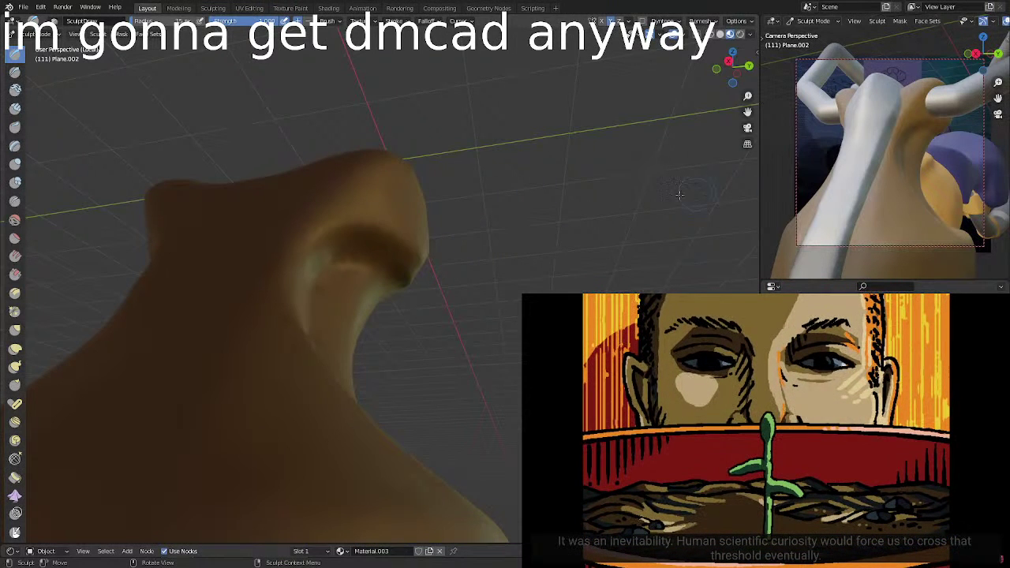
{"action": "middle_click_drag", "start_coordinate": [679, 195], "coordinate": [774, 192]}
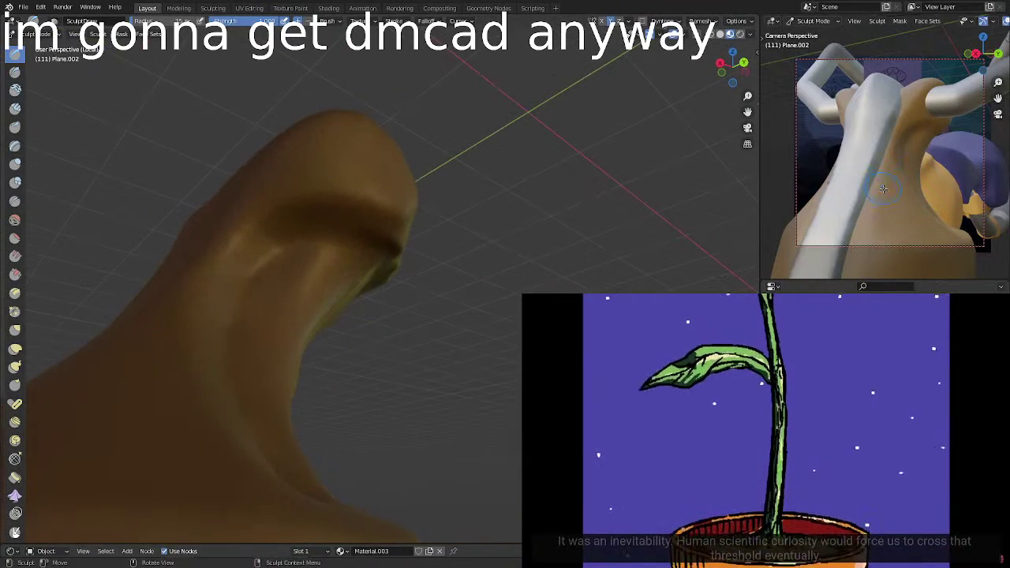
{"action": "middle_click_drag", "start_coordinate": [873, 151], "coordinate": [863, 197]}
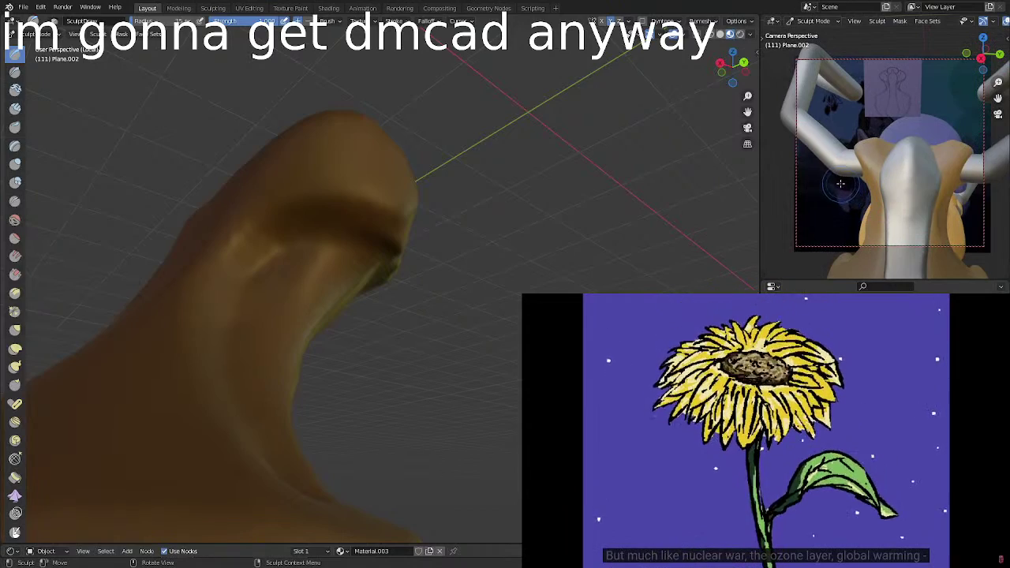
{"action": "middle_click_drag", "start_coordinate": [467, 244], "coordinate": [469, 356]}
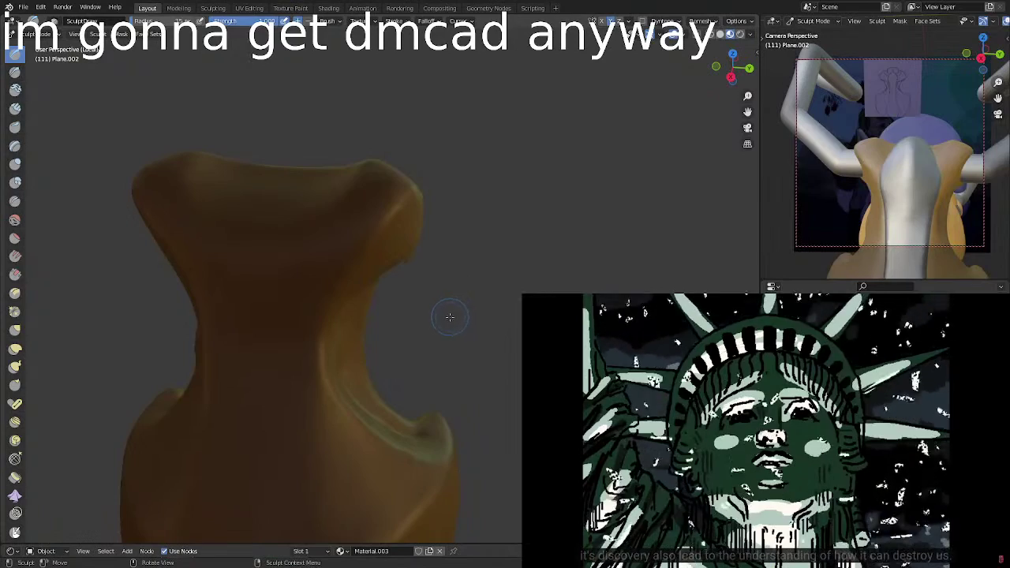
{"action": "mouse_move", "coordinate": [428, 190]}
{"action": "middle_mouse_down"}
{"action": "mouse_move", "coordinate": [354, 263]}
{"action": "mouse_move", "coordinate": [409, 245]}
{"action": "middle_mouse_up"}
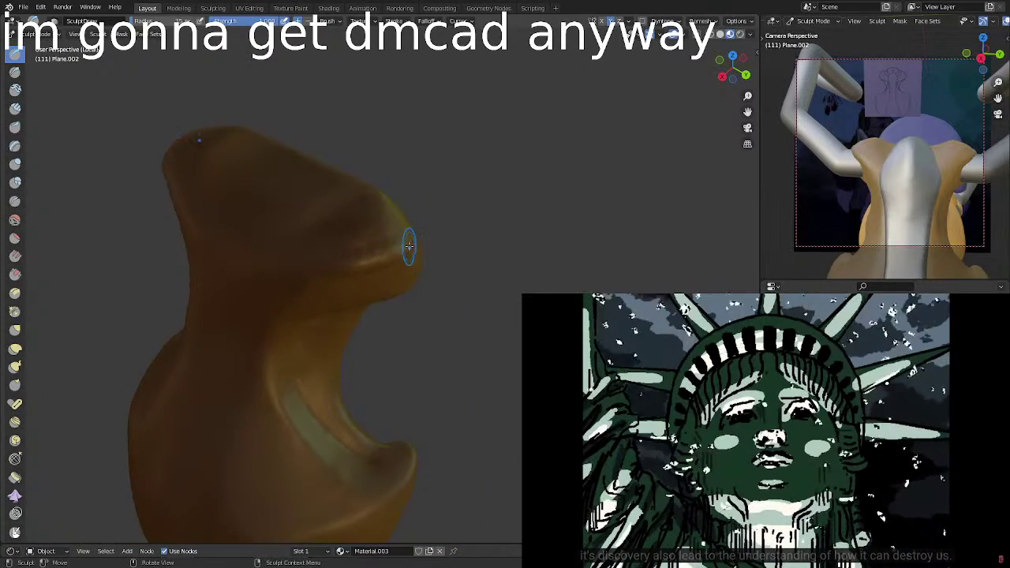
{"action": "left_click_drag", "start_coordinate": [349, 254], "coordinate": [396, 241]}
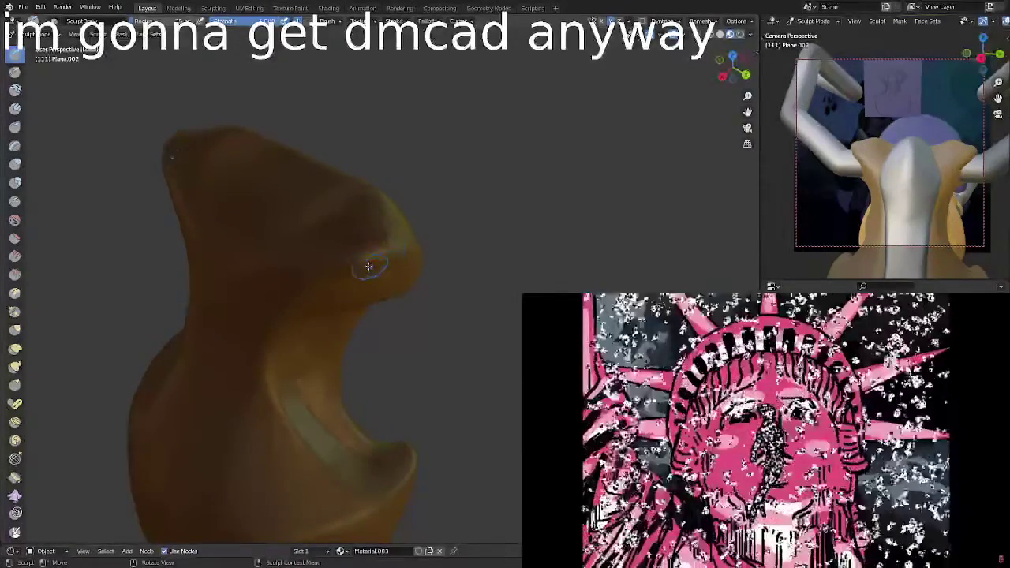
{"action": "middle_click_drag", "start_coordinate": [368, 263], "coordinate": [381, 225]}
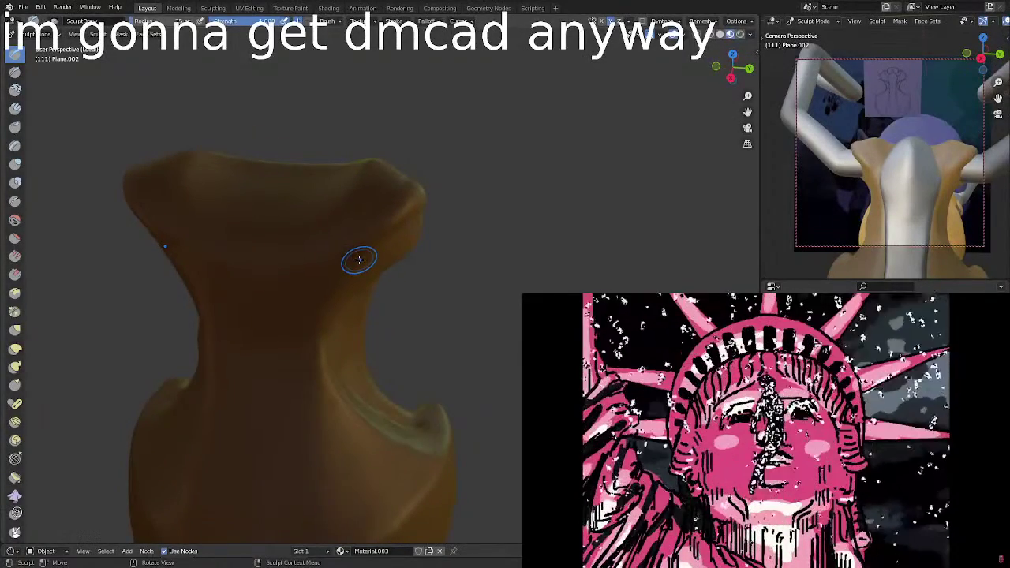
{"action": "left_click_drag", "start_coordinate": [424, 197], "coordinate": [412, 208]}
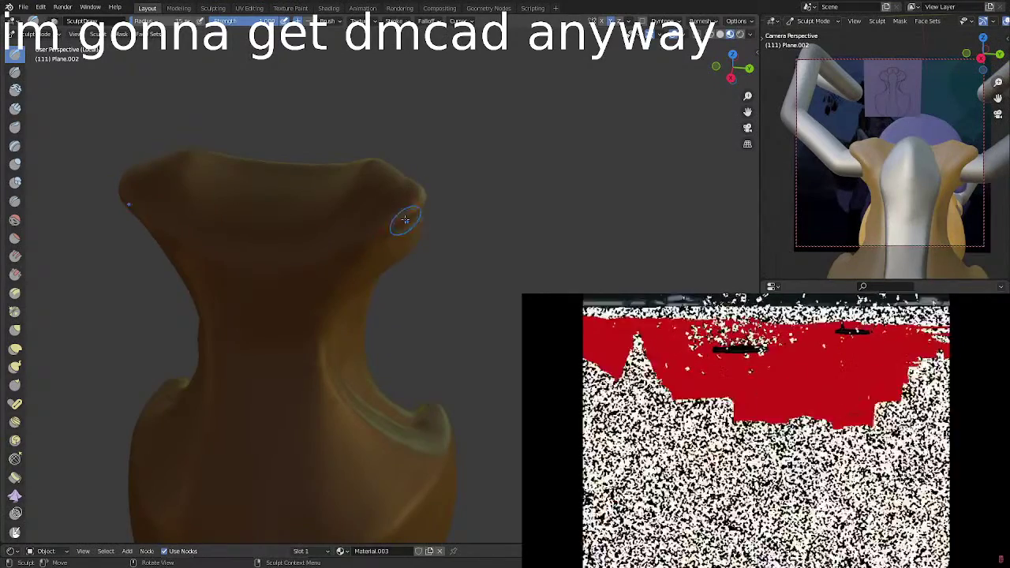
Sculpt the side face of the head between its outer corner and the neck hollow.
{"action": "mouse_move", "coordinate": [406, 218]}
{"action": "middle_mouse_down"}
{"action": "mouse_move", "coordinate": [365, 222]}
{"action": "mouse_move", "coordinate": [348, 246]}
{"action": "middle_mouse_up"}
{"action": "left_click_drag", "start_coordinate": [349, 245], "coordinate": [320, 254]}
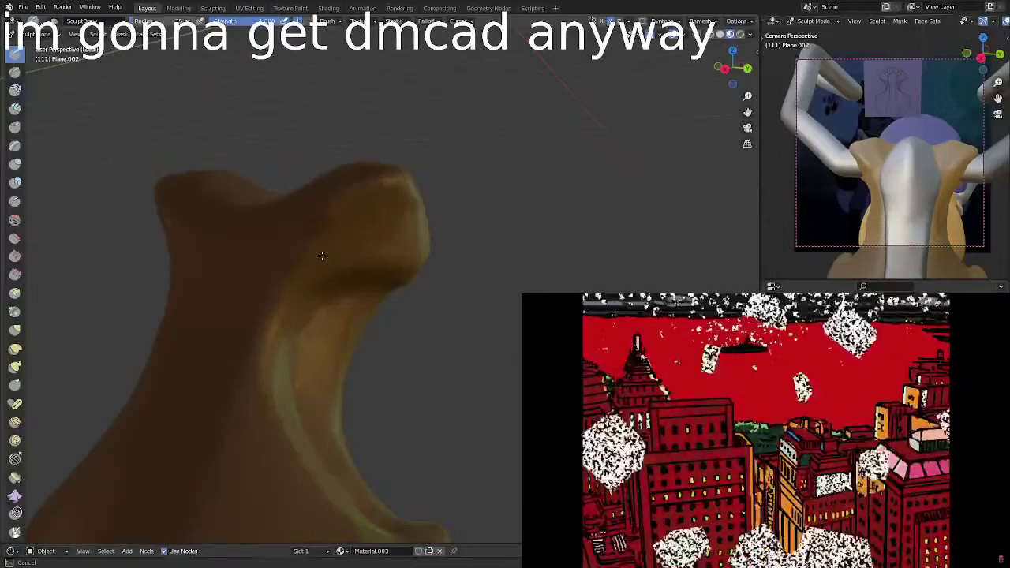
{"action": "mouse_move", "coordinate": [401, 201]}
{"action": "left_mouse_down"}
{"action": "mouse_move", "coordinate": [384, 232]}
{"action": "mouse_move", "coordinate": [405, 198]}
{"action": "mouse_move", "coordinate": [376, 221]}
{"action": "mouse_move", "coordinate": [371, 241]}
{"action": "left_mouse_up"}
{"action": "mouse_move", "coordinate": [396, 198]}
{"action": "middle_mouse_down"}
{"action": "mouse_move", "coordinate": [416, 211]}
{"action": "mouse_move", "coordinate": [360, 236]}
{"action": "mouse_move", "coordinate": [248, 255]}
{"action": "mouse_move", "coordinate": [252, 232]}
{"action": "mouse_move", "coordinate": [345, 255]}
{"action": "middle_mouse_up"}
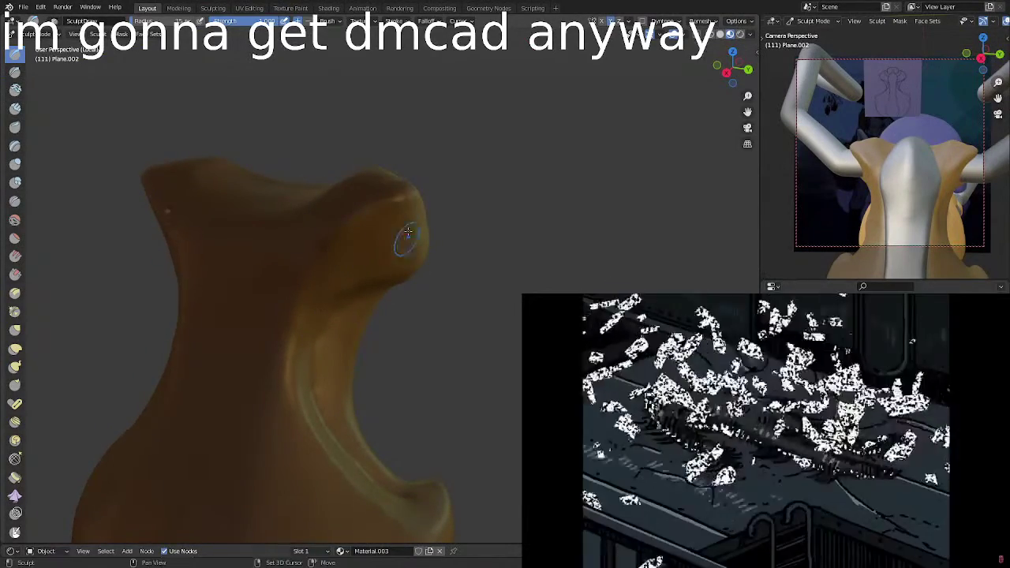
Smooth the head's flared corner where it meets the broad front surface.
{"action": "mouse_move", "coordinate": [376, 260]}
{"action": "middle_mouse_down"}
{"action": "mouse_move", "coordinate": [458, 153]}
{"action": "mouse_move", "coordinate": [432, 190]}
{"action": "middle_mouse_up"}
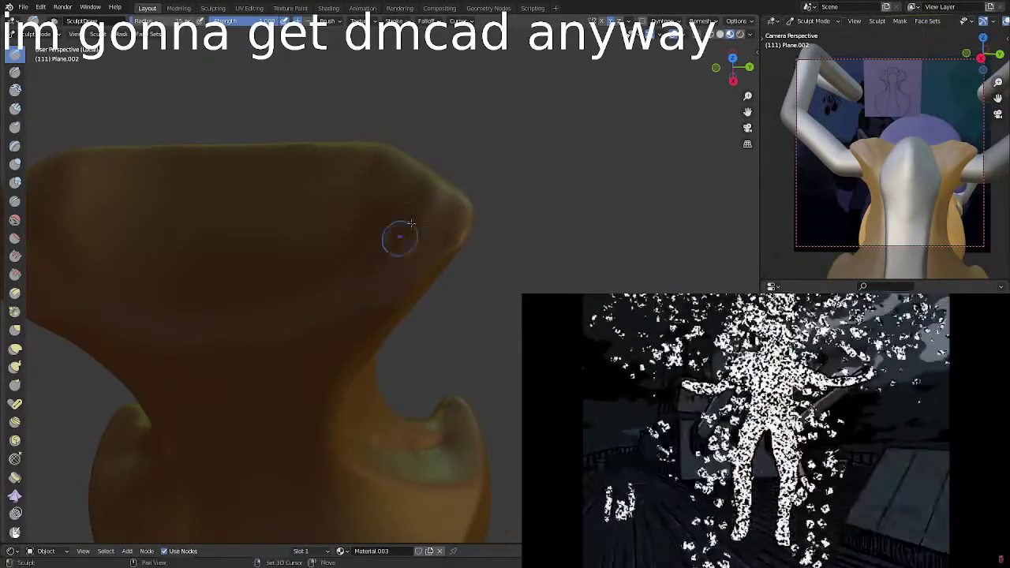
{"action": "left_click_drag", "start_coordinate": [433, 186], "coordinate": [412, 223], "text": "shift"}
{"action": "mouse_move", "coordinate": [361, 261]}
{"action": "middle_mouse_down"}
{"action": "mouse_move", "coordinate": [401, 184]}
{"action": "mouse_move", "coordinate": [359, 221]}
{"action": "middle_mouse_up"}
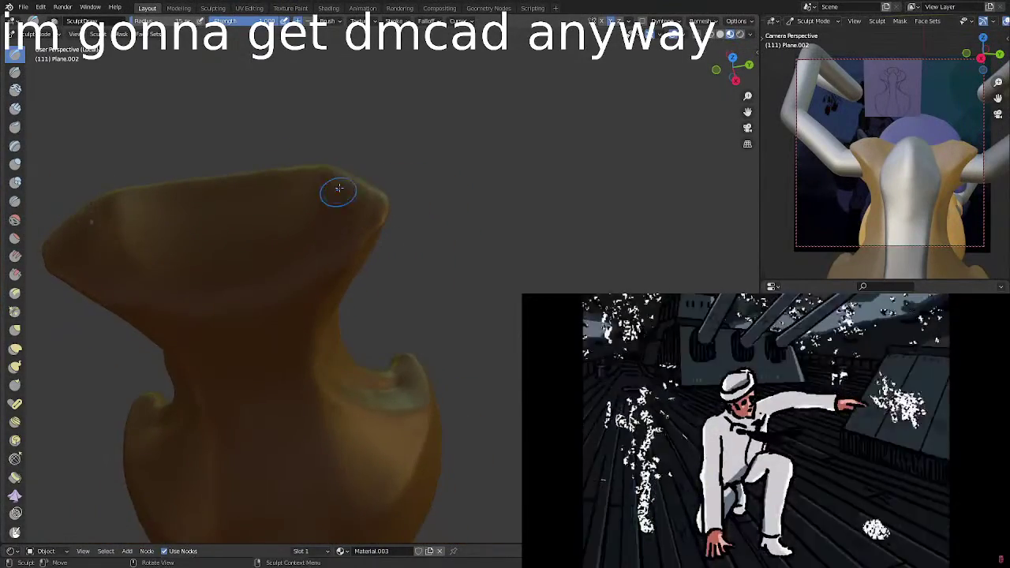
{"action": "mouse_move", "coordinate": [338, 230]}
{"action": "middle_mouse_down"}
{"action": "mouse_move", "coordinate": [370, 182]}
{"action": "mouse_move", "coordinate": [345, 194]}
{"action": "mouse_move", "coordinate": [318, 157]}
{"action": "middle_mouse_up"}
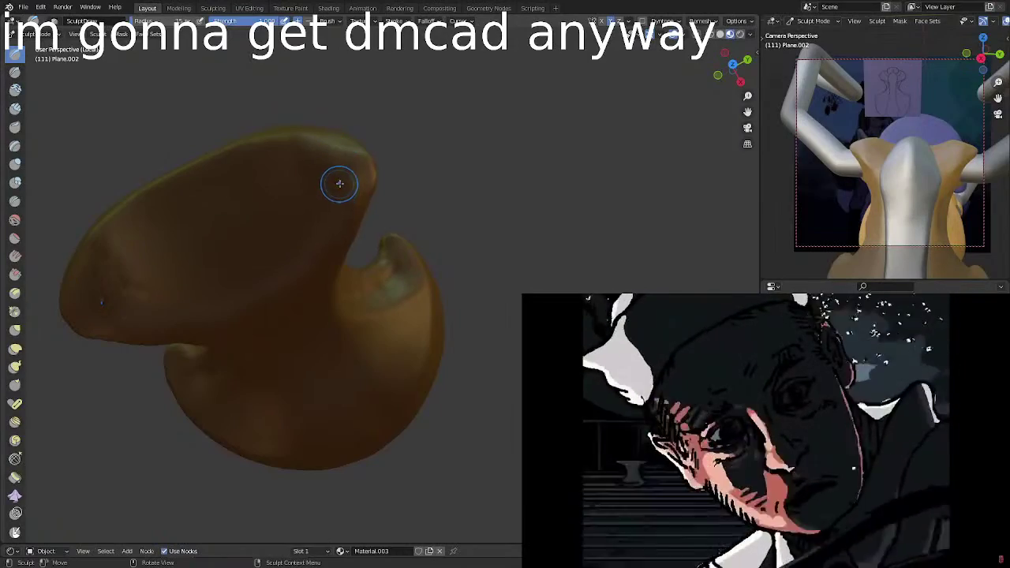
Build up a curved ridge inside each upper corner of the head, framing the shallow central hollow.
{"action": "mouse_move", "coordinate": [350, 175]}
{"action": "middle_mouse_down"}
{"action": "mouse_move", "coordinate": [358, 189]}
{"action": "mouse_move", "coordinate": [314, 200]}
{"action": "mouse_move", "coordinate": [293, 185]}
{"action": "mouse_move", "coordinate": [283, 198]}
{"action": "mouse_move", "coordinate": [333, 184]}
{"action": "middle_mouse_up"}
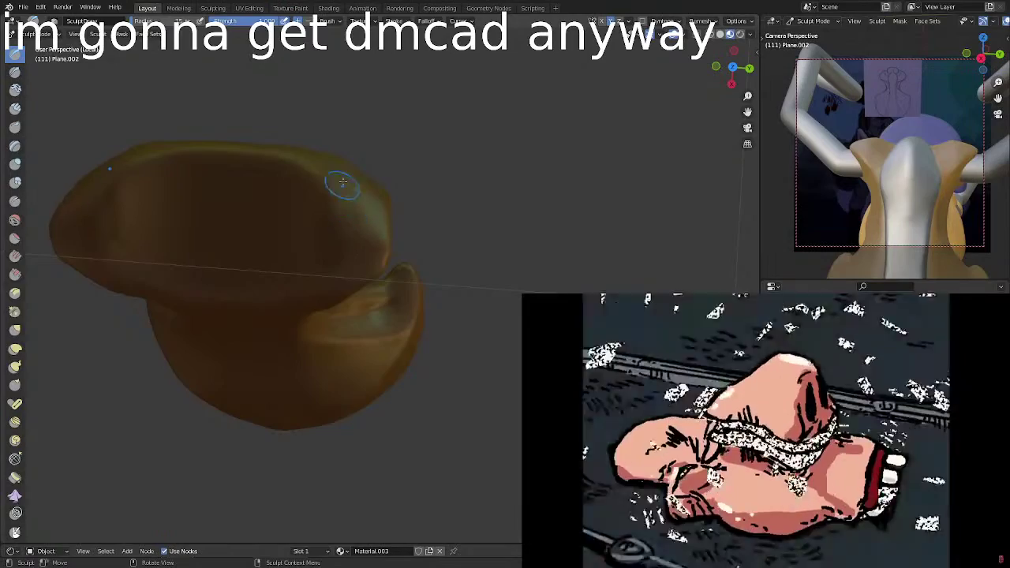
{"action": "mouse_move", "coordinate": [339, 185]}
{"action": "middle_mouse_down"}
{"action": "mouse_move", "coordinate": [375, 106]}
{"action": "mouse_move", "coordinate": [300, 162]}
{"action": "mouse_move", "coordinate": [319, 189]}
{"action": "mouse_move", "coordinate": [322, 176]}
{"action": "middle_mouse_up"}
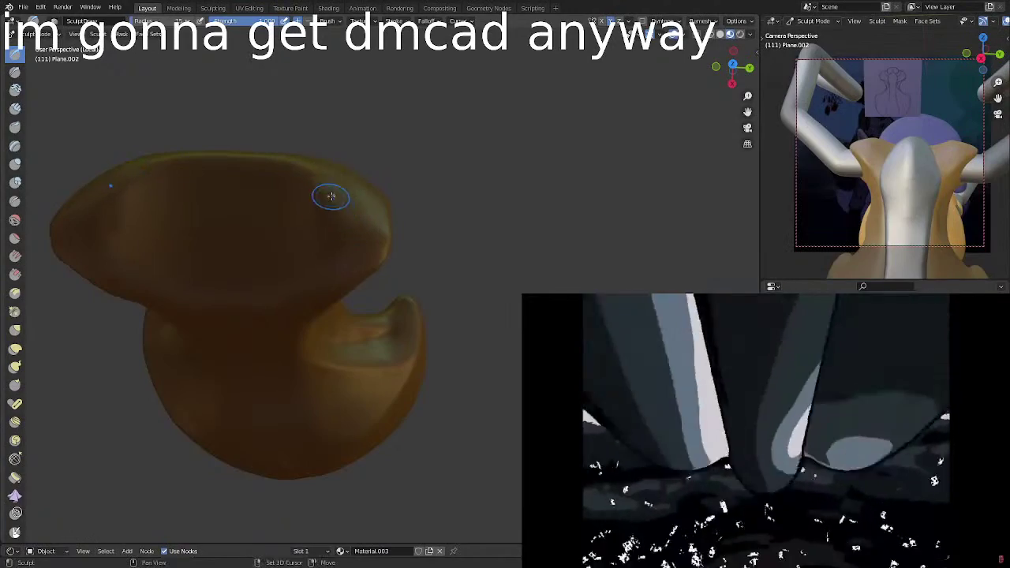
{"action": "mouse_move", "coordinate": [344, 230]}
{"action": "middle_mouse_down"}
{"action": "mouse_move", "coordinate": [345, 169]}
{"action": "mouse_move", "coordinate": [334, 196]}
{"action": "mouse_move", "coordinate": [323, 177]}
{"action": "mouse_move", "coordinate": [334, 185]}
{"action": "mouse_move", "coordinate": [354, 174]}
{"action": "mouse_move", "coordinate": [339, 169]}
{"action": "mouse_move", "coordinate": [331, 225]}
{"action": "mouse_move", "coordinate": [316, 169]}
{"action": "mouse_move", "coordinate": [344, 206]}
{"action": "mouse_move", "coordinate": [327, 239]}
{"action": "mouse_move", "coordinate": [372, 129]}
{"action": "mouse_move", "coordinate": [372, 158]}
{"action": "mouse_move", "coordinate": [361, 165]}
{"action": "middle_mouse_up"}
{"action": "mouse_move", "coordinate": [333, 197]}
{"action": "middle_mouse_down"}
{"action": "mouse_move", "coordinate": [348, 177]}
{"action": "mouse_move", "coordinate": [345, 213]}
{"action": "mouse_move", "coordinate": [288, 151]}
{"action": "middle_mouse_up"}
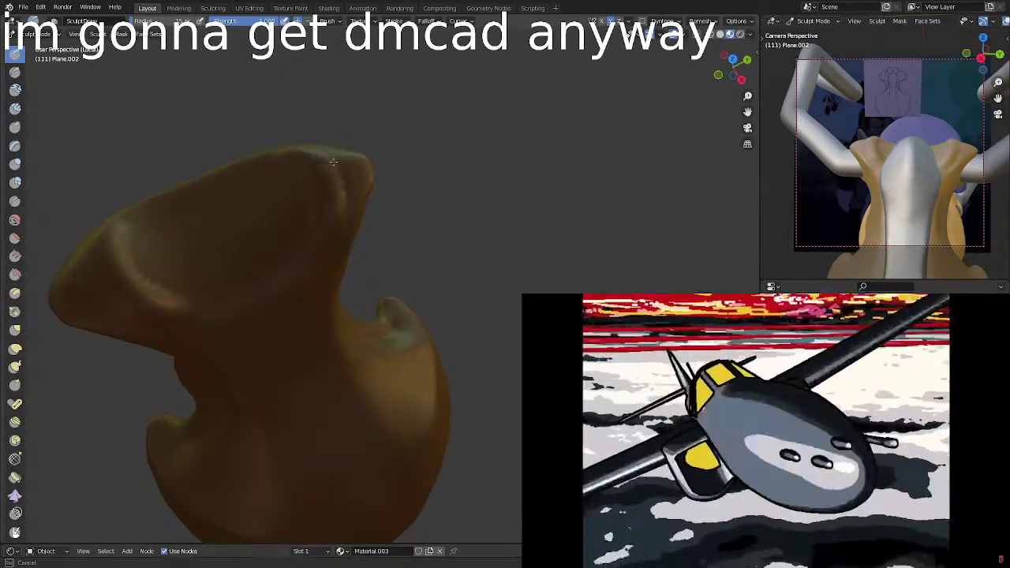
{"action": "mouse_move", "coordinate": [344, 199]}
{"action": "middle_mouse_down"}
{"action": "mouse_move", "coordinate": [334, 158]}
{"action": "mouse_move", "coordinate": [312, 154]}
{"action": "mouse_move", "coordinate": [336, 234]}
{"action": "middle_mouse_up"}
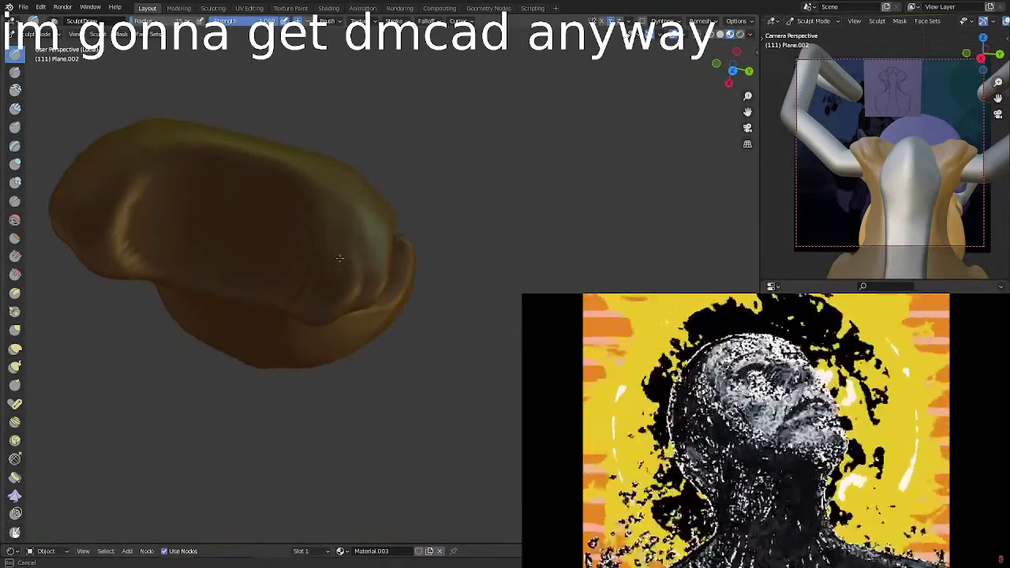
{"action": "middle_click_drag", "start_coordinate": [356, 277], "coordinate": [337, 254]}
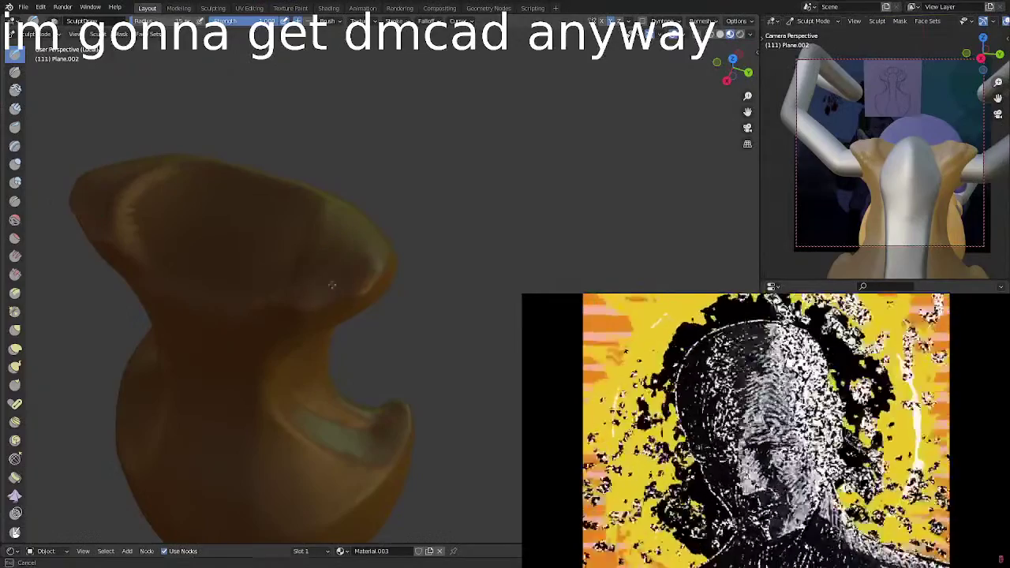
Soften the ridges inside the head's upper corners and blend them down toward the neck.
{"action": "middle_click_drag", "start_coordinate": [340, 294], "coordinate": [351, 213]}
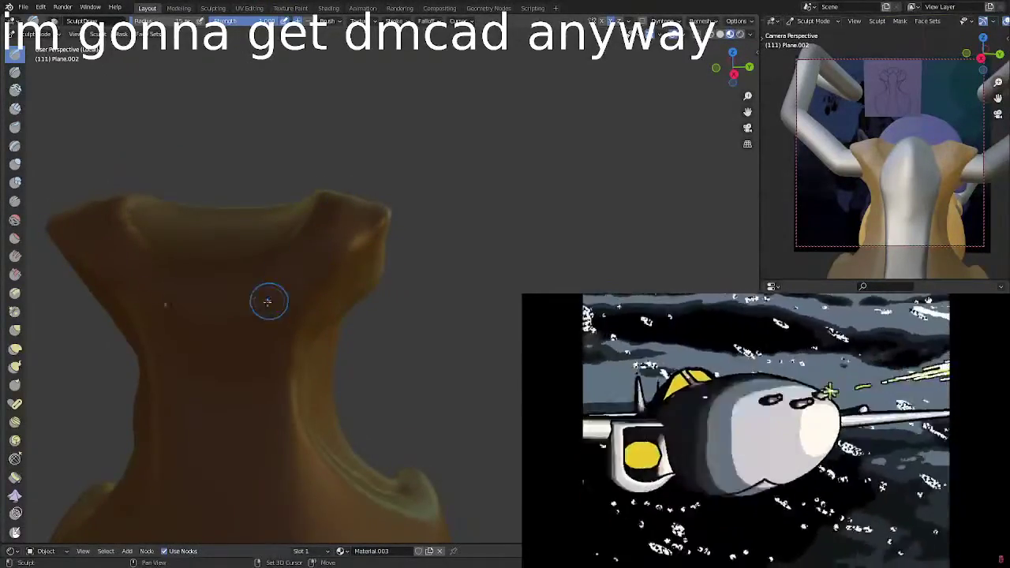
{"action": "left_click_drag", "start_coordinate": [262, 303], "coordinate": [303, 257]}
{"action": "middle_click_drag", "start_coordinate": [348, 219], "coordinate": [297, 299]}
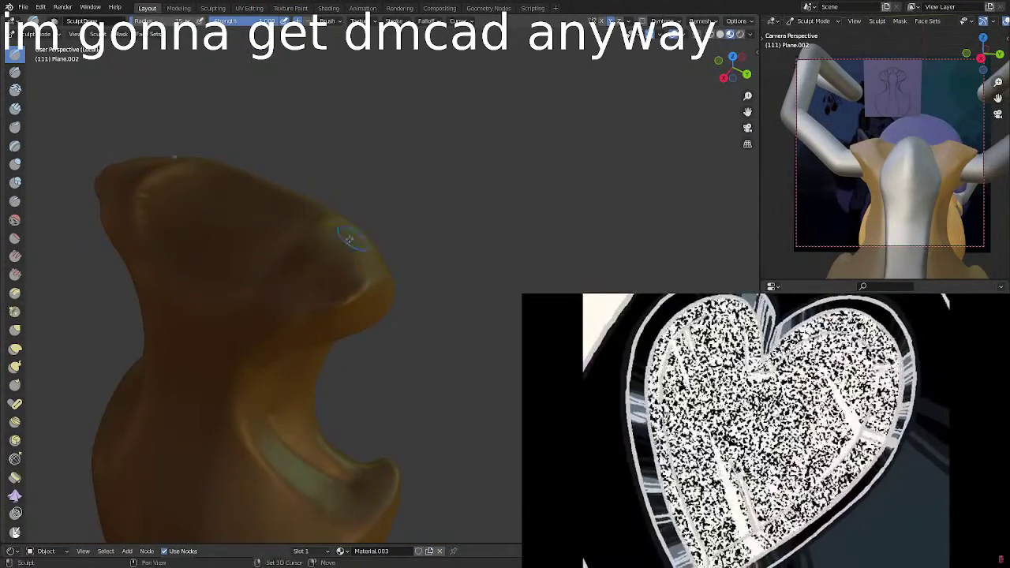
{"action": "mouse_move", "coordinate": [335, 225]}
{"action": "middle_mouse_down"}
{"action": "mouse_move", "coordinate": [330, 207]}
{"action": "mouse_move", "coordinate": [312, 277]}
{"action": "mouse_move", "coordinate": [328, 229]}
{"action": "middle_mouse_up"}
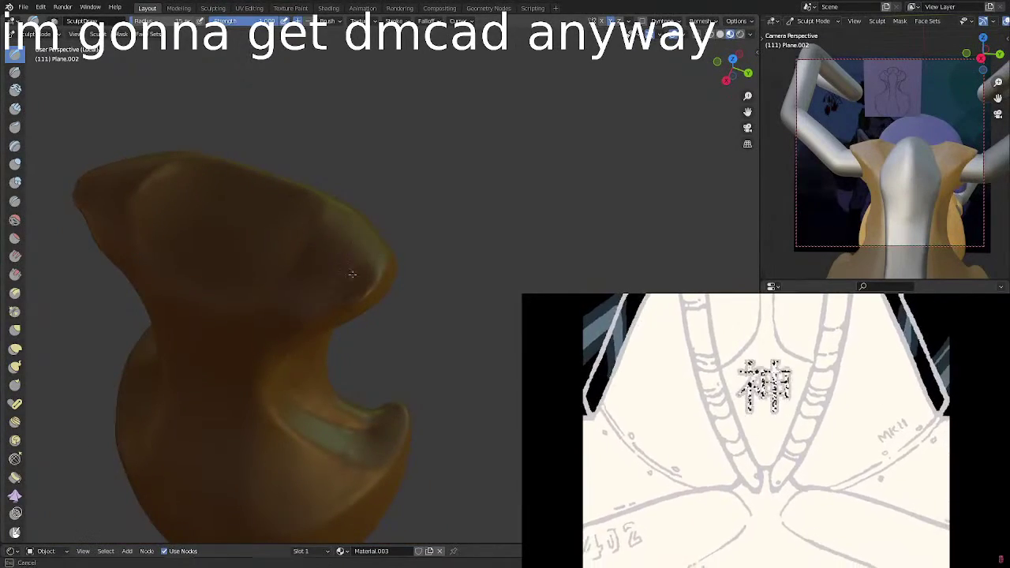
Refine the head's top rim and sharpen the outline of its flared corners from front and raised angles.
{"action": "mouse_move", "coordinate": [335, 296]}
{"action": "middle_mouse_down"}
{"action": "mouse_move", "coordinate": [383, 198]}
{"action": "mouse_move", "coordinate": [378, 211]}
{"action": "middle_mouse_up"}
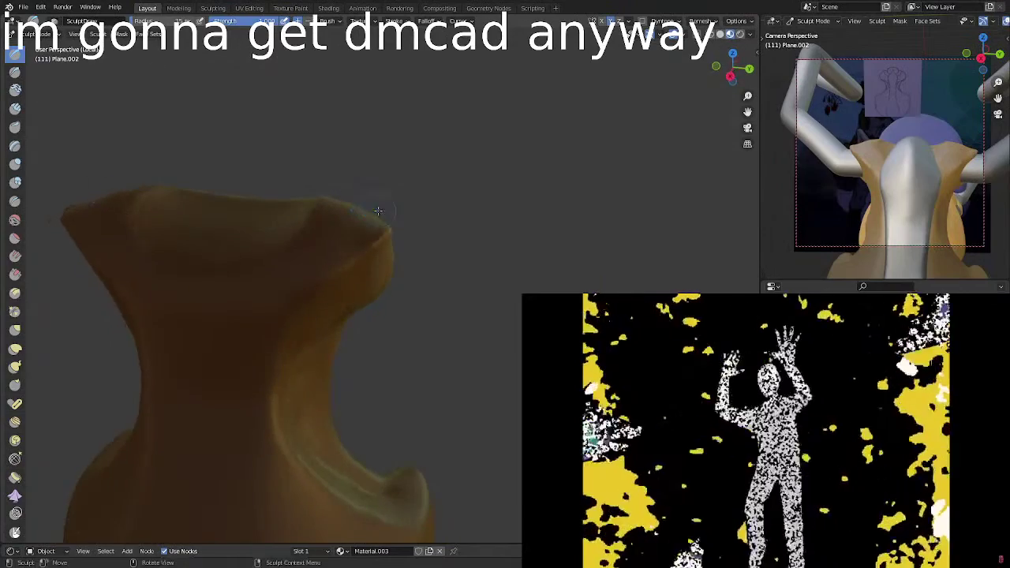
{"action": "mouse_move", "coordinate": [339, 243]}
{"action": "middle_mouse_down"}
{"action": "mouse_move", "coordinate": [316, 255]}
{"action": "mouse_move", "coordinate": [383, 219]}
{"action": "mouse_move", "coordinate": [376, 193]}
{"action": "middle_mouse_up"}
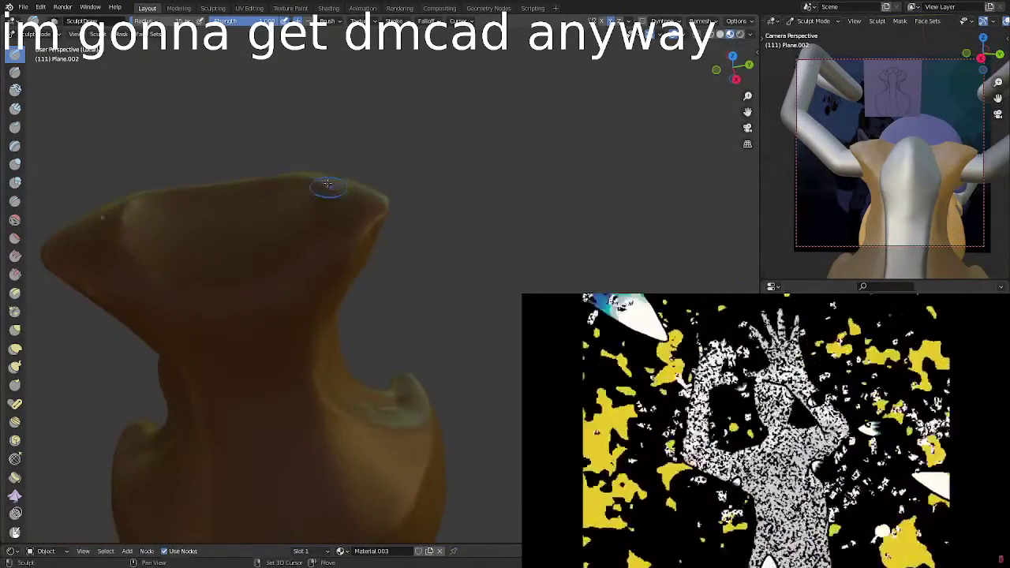
{"action": "middle_click_drag", "start_coordinate": [291, 282], "coordinate": [349, 209]}
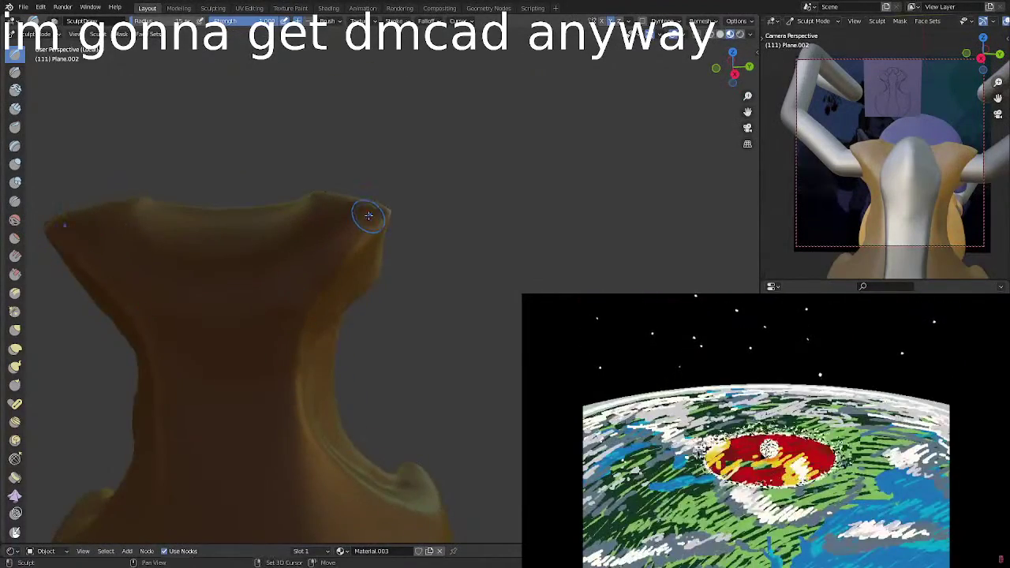
{"action": "mouse_move", "coordinate": [309, 279]}
{"action": "middle_mouse_down"}
{"action": "mouse_move", "coordinate": [401, 185]}
{"action": "mouse_move", "coordinate": [343, 223]}
{"action": "middle_mouse_up"}
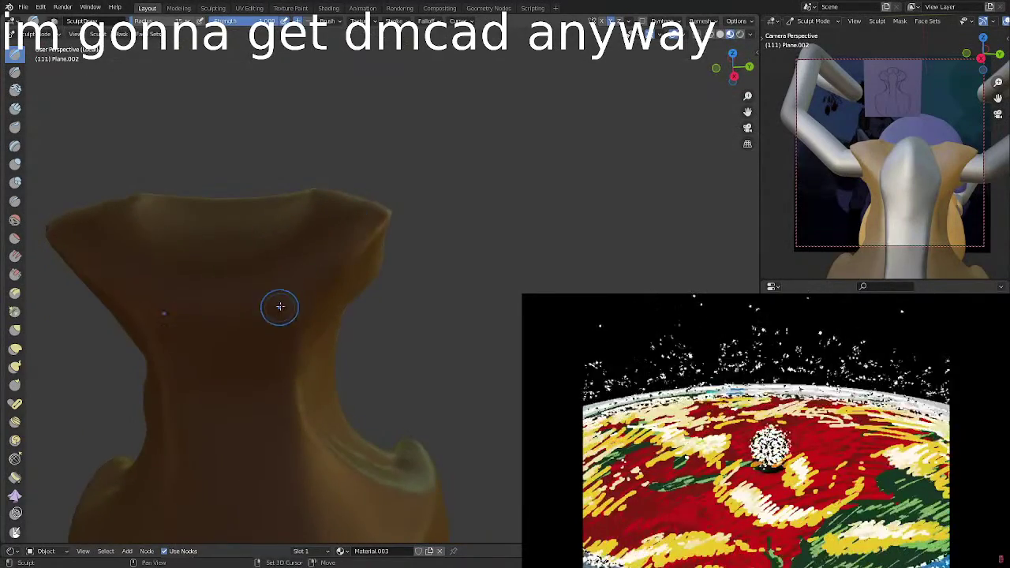
Even out the side face of the head above the neck groove and define its upper edge up to the corner.
{"action": "mouse_move", "coordinate": [315, 292]}
{"action": "middle_mouse_down"}
{"action": "mouse_move", "coordinate": [296, 237]}
{"action": "mouse_move", "coordinate": [296, 255]}
{"action": "mouse_move", "coordinate": [248, 293]}
{"action": "mouse_move", "coordinate": [278, 253]}
{"action": "middle_mouse_up"}
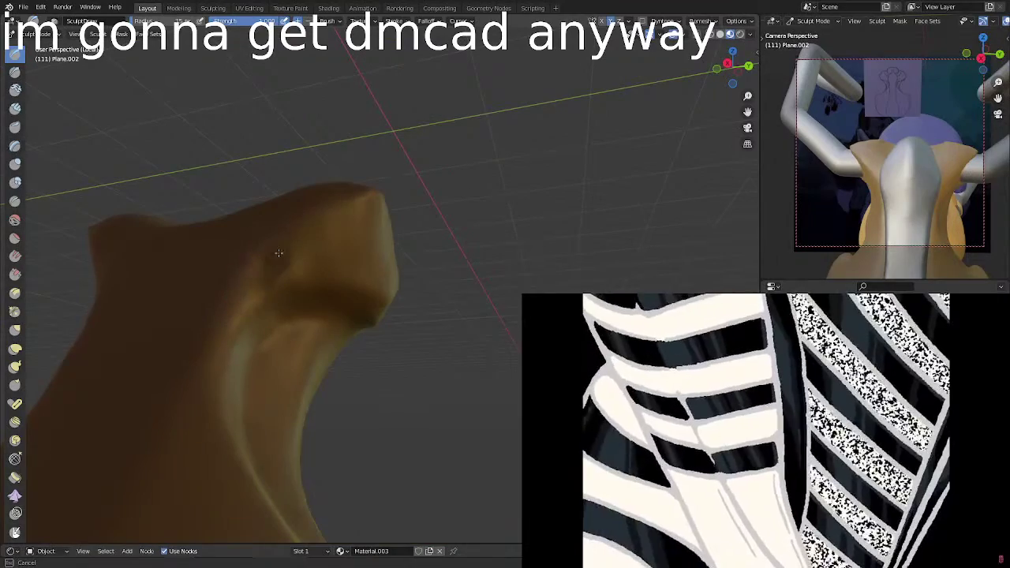
{"action": "middle_click_drag", "start_coordinate": [344, 218], "coordinate": [270, 261]}
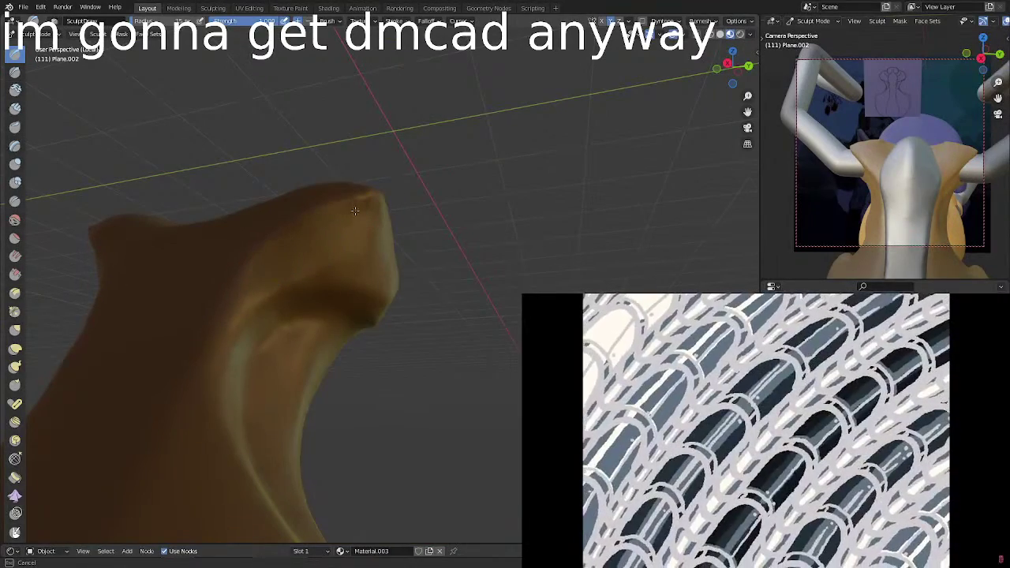
{"action": "mouse_move", "coordinate": [355, 211]}
{"action": "middle_mouse_down"}
{"action": "mouse_move", "coordinate": [372, 203]}
{"action": "mouse_move", "coordinate": [372, 244]}
{"action": "mouse_move", "coordinate": [366, 228]}
{"action": "middle_mouse_up"}
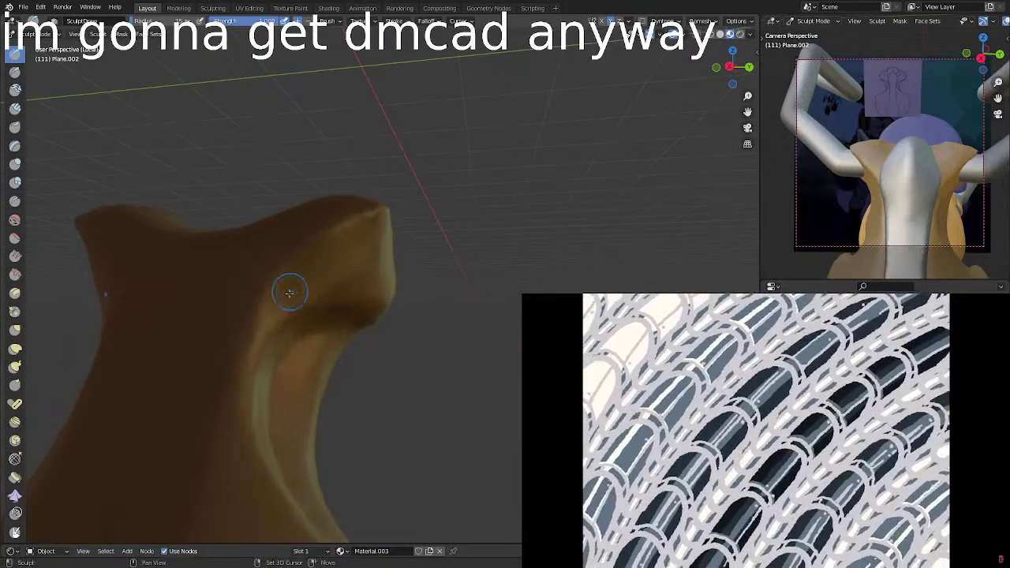
{"action": "middle_click_drag", "start_coordinate": [326, 267], "coordinate": [340, 278]}
{"action": "mouse_move", "coordinate": [360, 242]}
{"action": "middle_mouse_down"}
{"action": "mouse_move", "coordinate": [367, 260]}
{"action": "mouse_move", "coordinate": [359, 237]}
{"action": "middle_mouse_up"}
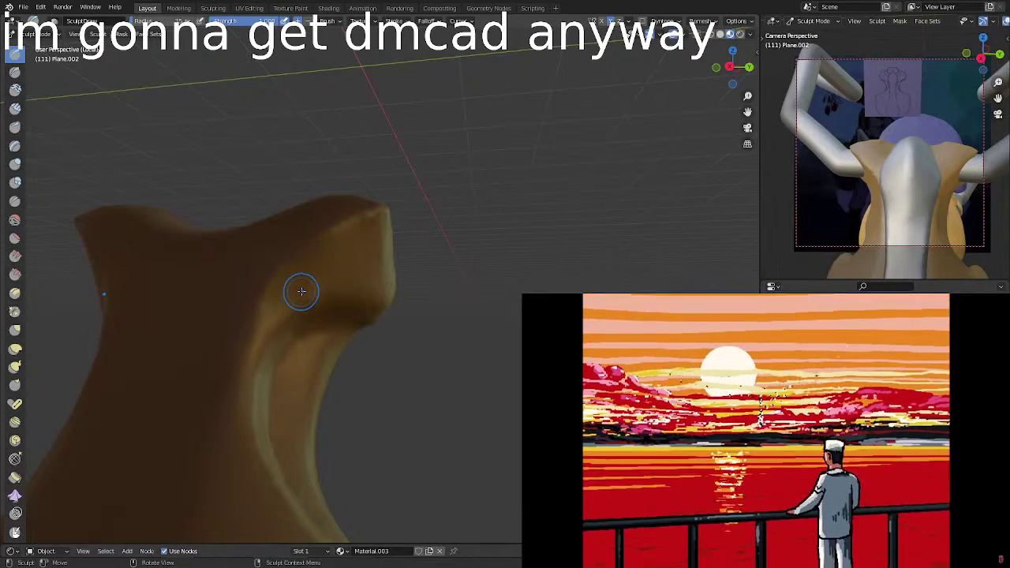
Reshape the head's flared corner and smooth the side face beneath it down to the neck groove.
{"action": "mouse_move", "coordinate": [309, 268]}
{"action": "middle_mouse_down"}
{"action": "mouse_move", "coordinate": [234, 311]}
{"action": "mouse_move", "coordinate": [221, 341]}
{"action": "mouse_move", "coordinate": [245, 340]}
{"action": "mouse_move", "coordinate": [266, 316]}
{"action": "mouse_move", "coordinate": [263, 281]}
{"action": "mouse_move", "coordinate": [228, 269]}
{"action": "mouse_move", "coordinate": [151, 334]}
{"action": "mouse_move", "coordinate": [332, 260]}
{"action": "mouse_move", "coordinate": [255, 234]}
{"action": "mouse_move", "coordinate": [273, 202]}
{"action": "mouse_move", "coordinate": [248, 230]}
{"action": "mouse_move", "coordinate": [486, 172]}
{"action": "middle_mouse_up"}
{"action": "scroll", "coordinate": [270, 195], "scroll_direction": "up", "scroll_amount": 2}
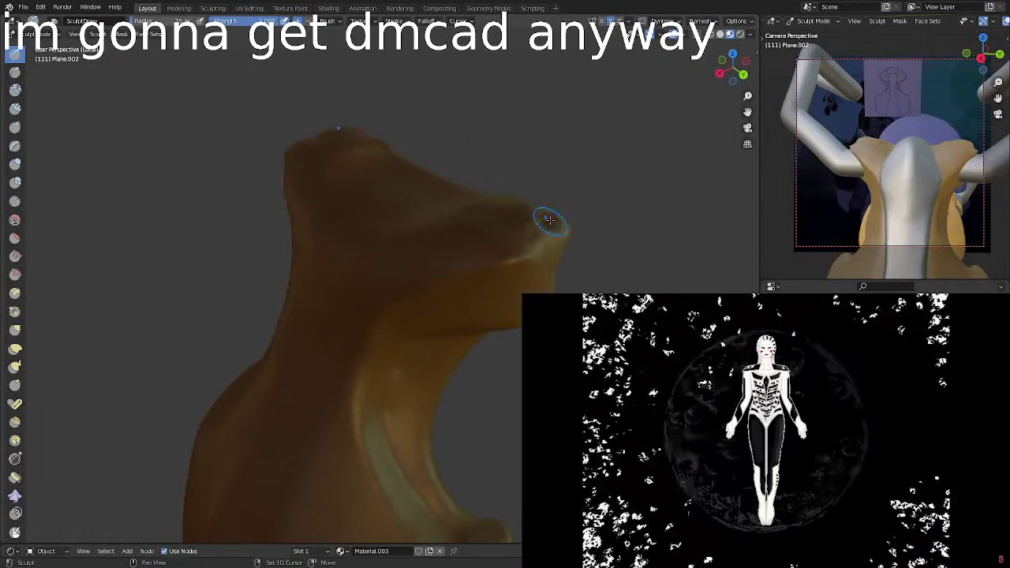
{"action": "middle_click_drag", "start_coordinate": [518, 207], "coordinate": [540, 187]}
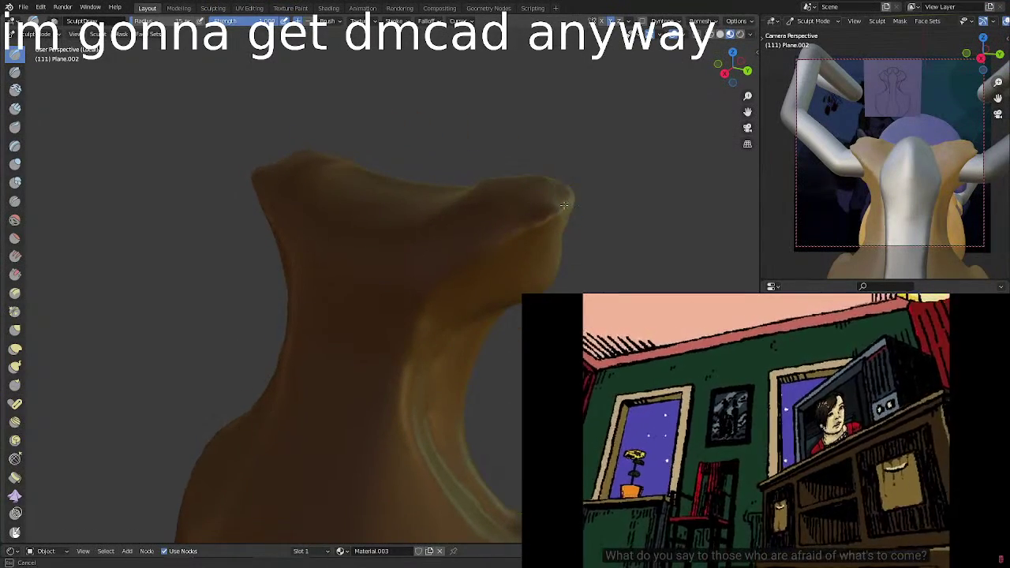
{"action": "middle_click_drag", "start_coordinate": [574, 218], "coordinate": [550, 196]}
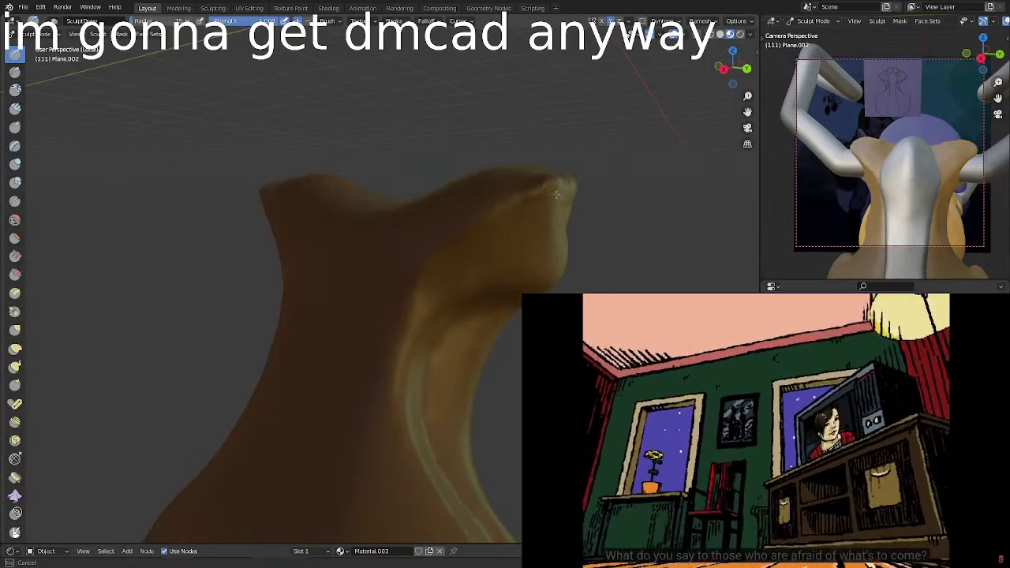
{"action": "middle_click_drag", "start_coordinate": [481, 237], "coordinate": [528, 230]}
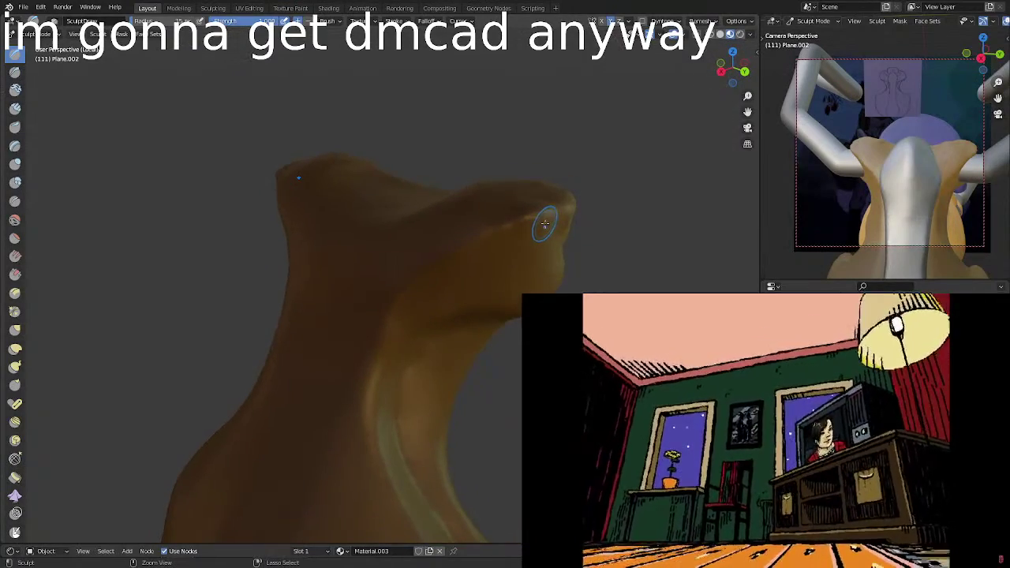
{"action": "mouse_move", "coordinate": [529, 221]}
{"action": "middle_mouse_down"}
{"action": "mouse_move", "coordinate": [556, 211]}
{"action": "mouse_move", "coordinate": [531, 215]}
{"action": "mouse_move", "coordinate": [521, 246]}
{"action": "middle_mouse_up"}
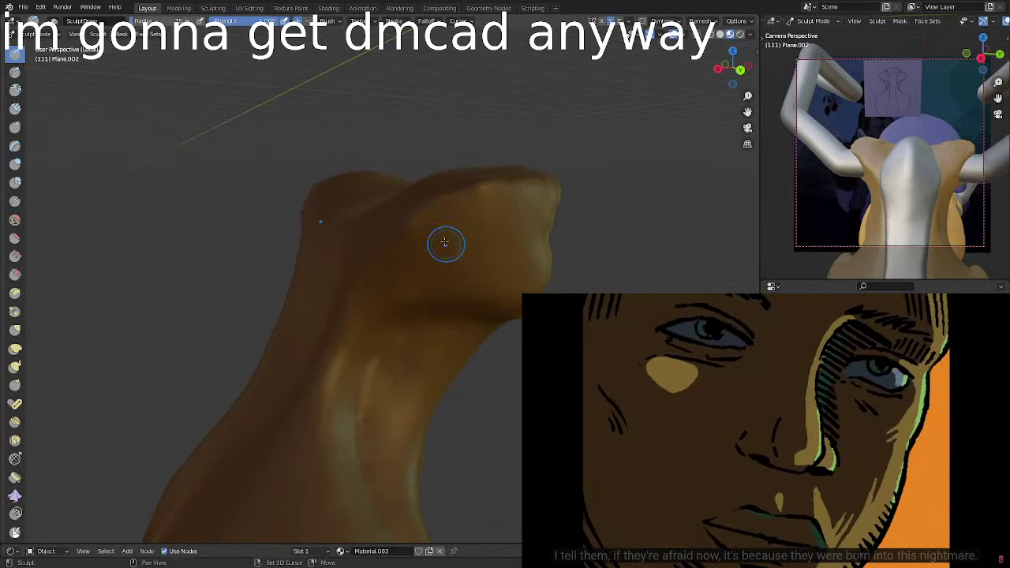
{"action": "middle_click_drag", "start_coordinate": [411, 246], "coordinate": [421, 228]}
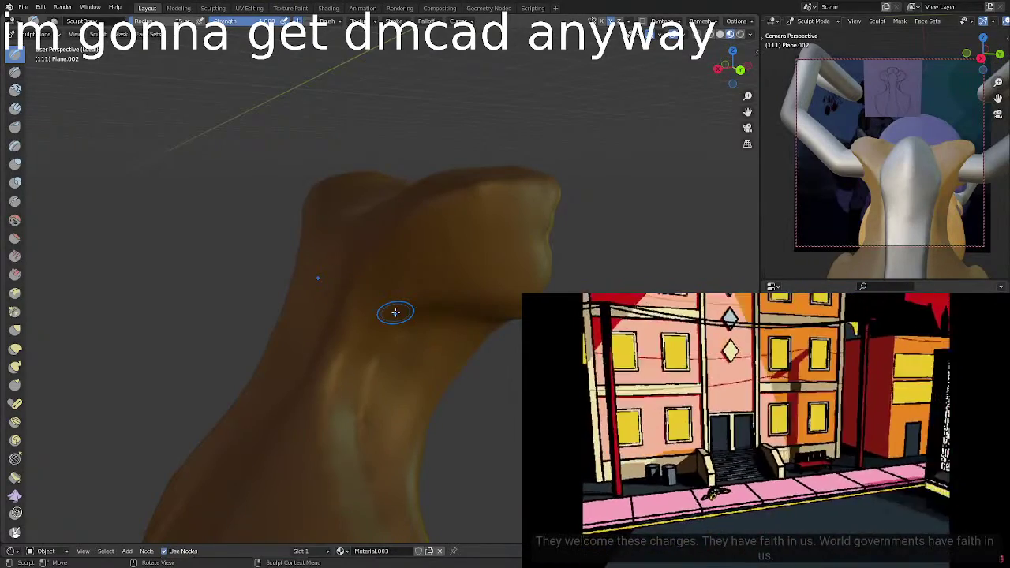
Even out the top surface of the head between its two flared corners, softening the creases there.
{"action": "mouse_move", "coordinate": [445, 169]}
{"action": "middle_mouse_down"}
{"action": "mouse_move", "coordinate": [503, 208]}
{"action": "mouse_move", "coordinate": [481, 259]}
{"action": "mouse_move", "coordinate": [513, 198]}
{"action": "mouse_move", "coordinate": [487, 210]}
{"action": "mouse_move", "coordinate": [524, 163]}
{"action": "mouse_move", "coordinate": [442, 201]}
{"action": "mouse_move", "coordinate": [350, 210]}
{"action": "middle_mouse_up"}
{"action": "middle_click_drag", "start_coordinate": [413, 159], "coordinate": [414, 159]}
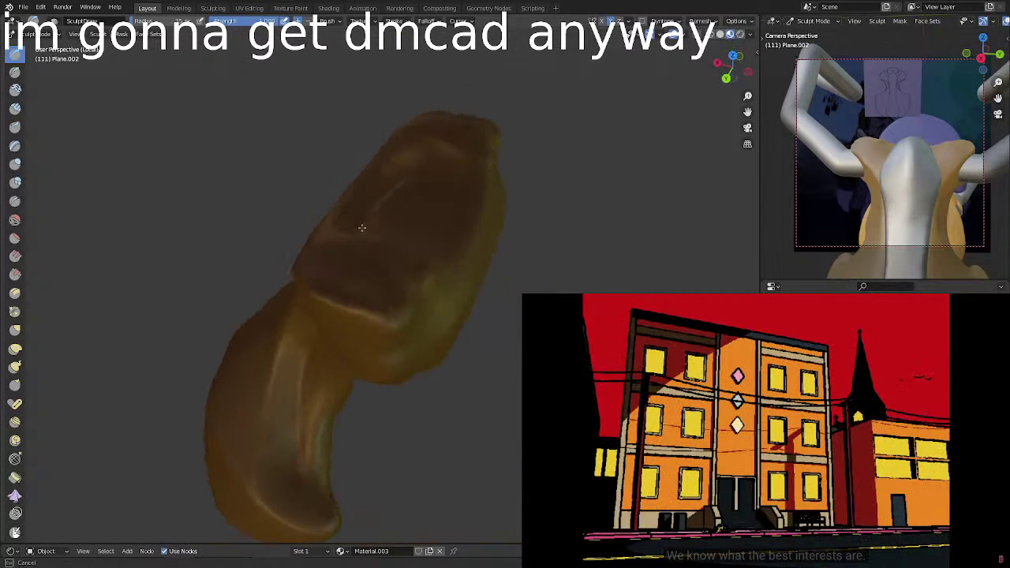
{"action": "left_click_drag", "start_coordinate": [363, 228], "coordinate": [360, 229]}
{"action": "left_click_drag", "start_coordinate": [416, 166], "coordinate": [414, 169]}
{"action": "mouse_move", "coordinate": [427, 213]}
{"action": "left_mouse_down"}
{"action": "mouse_move", "coordinate": [408, 190]}
{"action": "mouse_move", "coordinate": [417, 178]}
{"action": "mouse_move", "coordinate": [414, 194]}
{"action": "left_mouse_up"}
{"action": "mouse_move", "coordinate": [414, 194]}
{"action": "middle_mouse_down"}
{"action": "mouse_move", "coordinate": [463, 169]}
{"action": "mouse_move", "coordinate": [495, 184]}
{"action": "mouse_move", "coordinate": [411, 169]}
{"action": "middle_mouse_up"}
{"action": "mouse_move", "coordinate": [410, 169]}
{"action": "left_mouse_down"}
{"action": "mouse_move", "coordinate": [400, 161]}
{"action": "mouse_move", "coordinate": [433, 147]}
{"action": "mouse_move", "coordinate": [450, 154]}
{"action": "mouse_move", "coordinate": [410, 198]}
{"action": "mouse_move", "coordinate": [371, 195]}
{"action": "mouse_move", "coordinate": [399, 158]}
{"action": "mouse_move", "coordinate": [429, 145]}
{"action": "mouse_move", "coordinate": [456, 183]}
{"action": "left_mouse_up"}
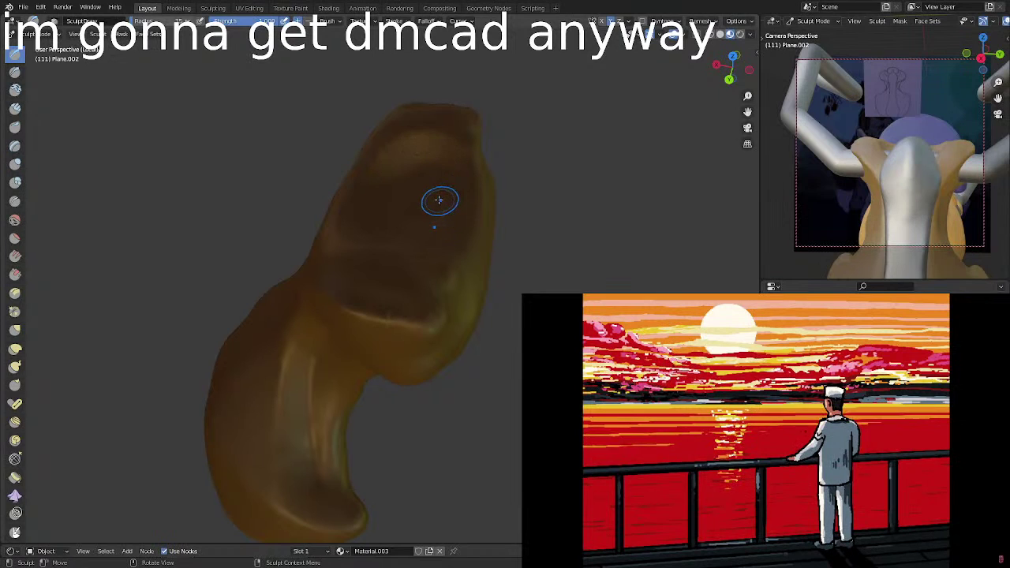
Define the curved ridge bordering the hollow on top of the head and smooth its inner slope.
{"action": "mouse_move", "coordinate": [413, 196]}
{"action": "middle_mouse_down"}
{"action": "mouse_move", "coordinate": [449, 198]}
{"action": "mouse_move", "coordinate": [345, 248]}
{"action": "mouse_move", "coordinate": [373, 183]}
{"action": "mouse_move", "coordinate": [351, 203]}
{"action": "middle_mouse_up"}
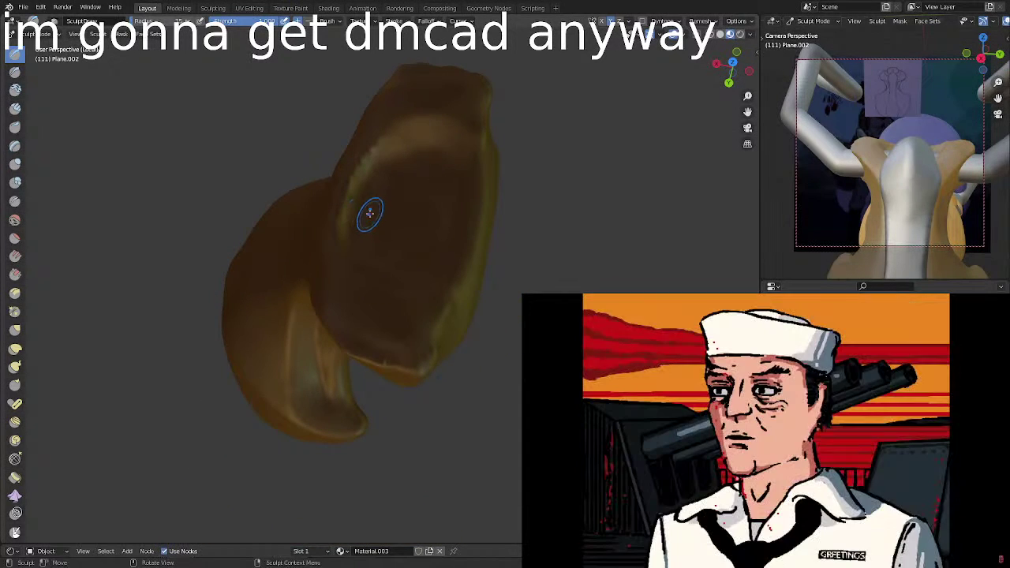
{"action": "mouse_move", "coordinate": [390, 162]}
{"action": "left_mouse_down", "text": "shift"}
{"action": "mouse_move", "coordinate": [385, 152]}
{"action": "mouse_move", "coordinate": [409, 140]}
{"action": "left_mouse_up", "text": "shift"}
{"action": "mouse_move", "coordinate": [383, 179]}
{"action": "left_mouse_down", "text": "shift"}
{"action": "mouse_move", "coordinate": [363, 227]}
{"action": "mouse_move", "coordinate": [380, 245]}
{"action": "left_mouse_up", "text": "shift"}
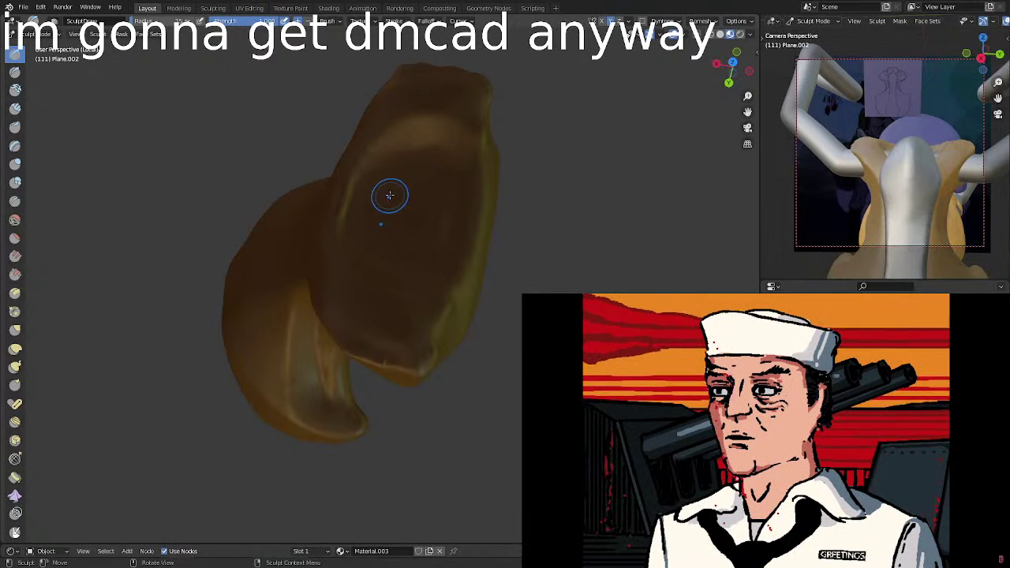
{"action": "middle_click_drag", "start_coordinate": [382, 203], "coordinate": [383, 203]}
{"action": "scroll", "coordinate": [383, 202], "scroll_direction": "up", "scroll_amount": 2}
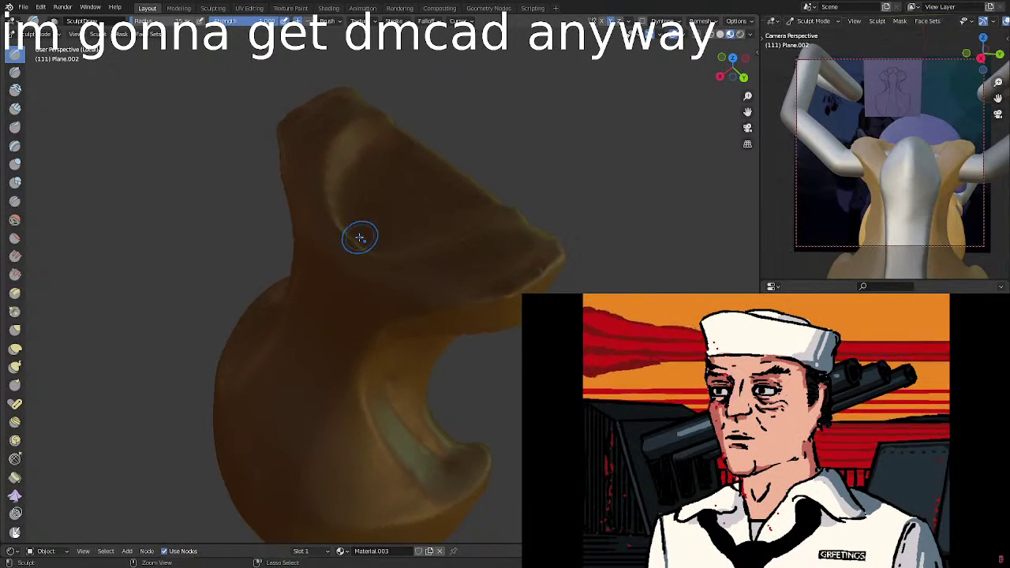
{"action": "mouse_move", "coordinate": [345, 248]}
{"action": "left_mouse_down", "text": "shift"}
{"action": "mouse_move", "coordinate": [352, 242]}
{"action": "mouse_move", "coordinate": [340, 257]}
{"action": "left_mouse_up", "text": "shift"}
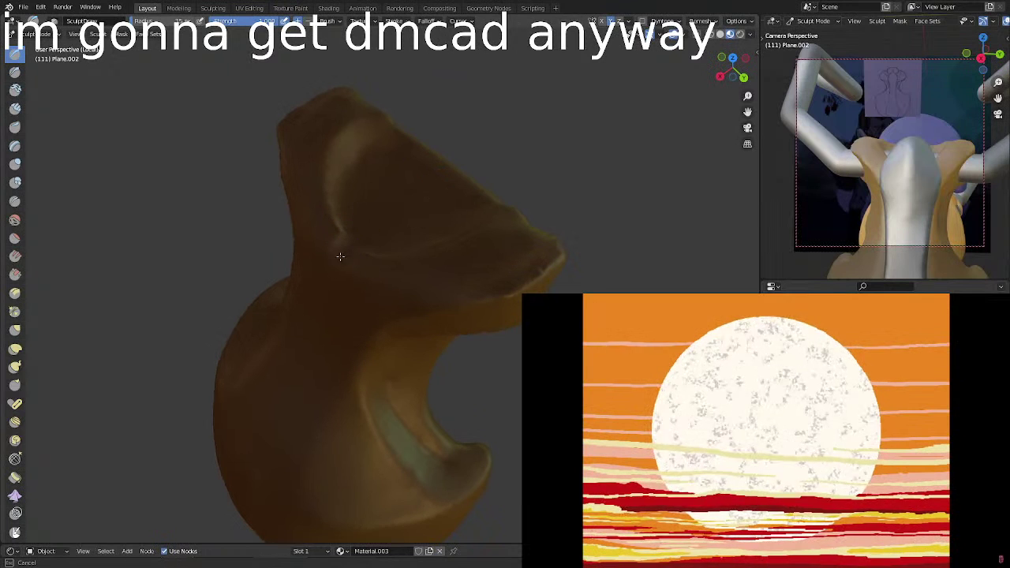
{"action": "mouse_move", "coordinate": [377, 226]}
{"action": "left_mouse_down", "text": "shift"}
{"action": "mouse_move", "coordinate": [338, 245]}
{"action": "mouse_move", "coordinate": [347, 188]}
{"action": "left_mouse_up", "text": "shift"}
Carve the hollow down the front of the head into a V-shaped point and soften its inner surface.
{"action": "middle_click_drag", "start_coordinate": [353, 220], "coordinate": [404, 210]}
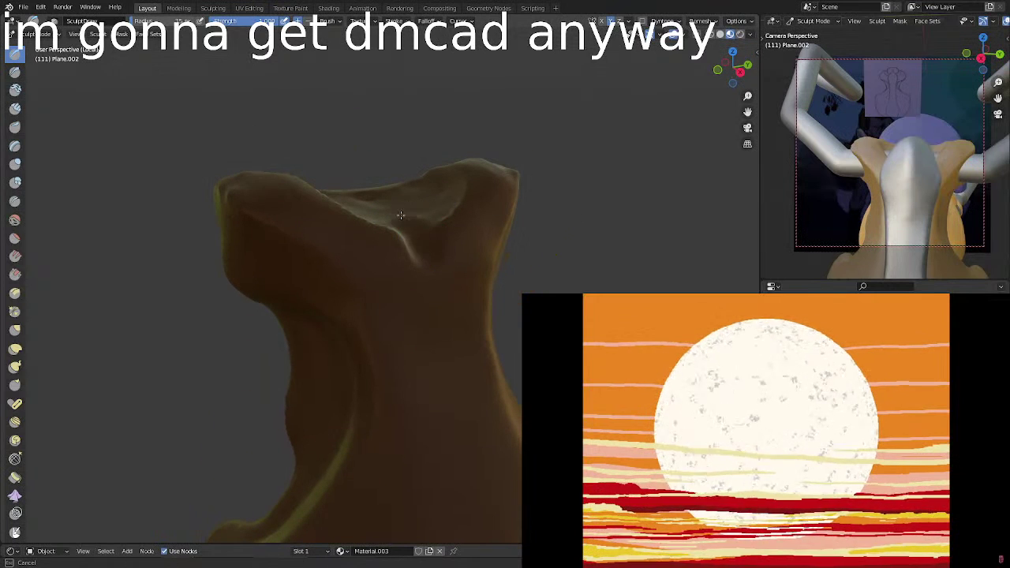
{"action": "left_click_drag", "start_coordinate": [424, 256], "coordinate": [412, 234]}
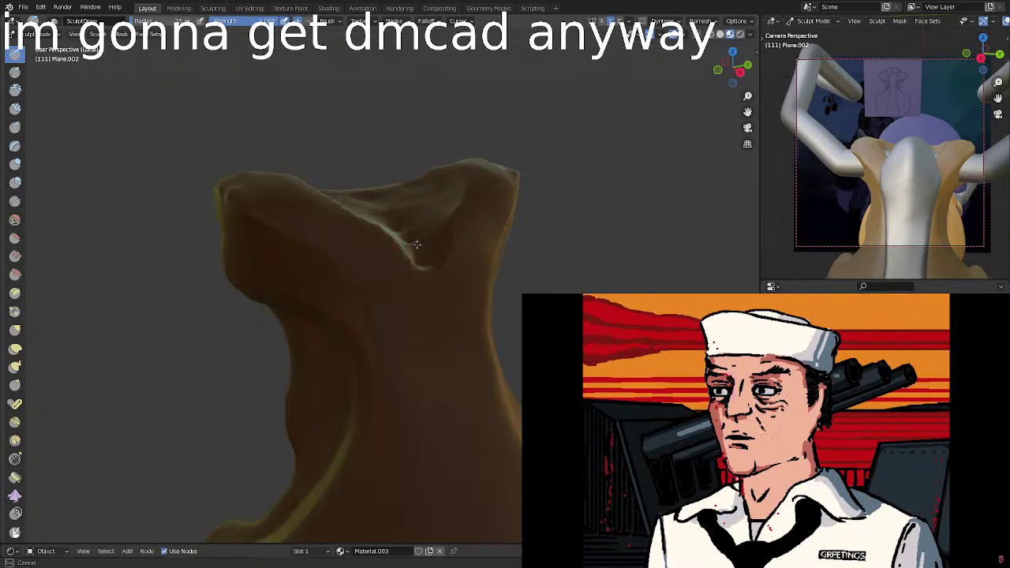
{"action": "middle_click_drag", "start_coordinate": [411, 234], "coordinate": [384, 263]}
{"action": "mouse_move", "coordinate": [384, 264]}
{"action": "left_mouse_down"}
{"action": "mouse_move", "coordinate": [390, 226]}
{"action": "mouse_move", "coordinate": [387, 267]}
{"action": "mouse_move", "coordinate": [401, 226]}
{"action": "mouse_move", "coordinate": [387, 252]}
{"action": "mouse_move", "coordinate": [397, 235]}
{"action": "mouse_move", "coordinate": [401, 250]}
{"action": "mouse_move", "coordinate": [385, 255]}
{"action": "mouse_move", "coordinate": [408, 207]}
{"action": "left_mouse_up"}
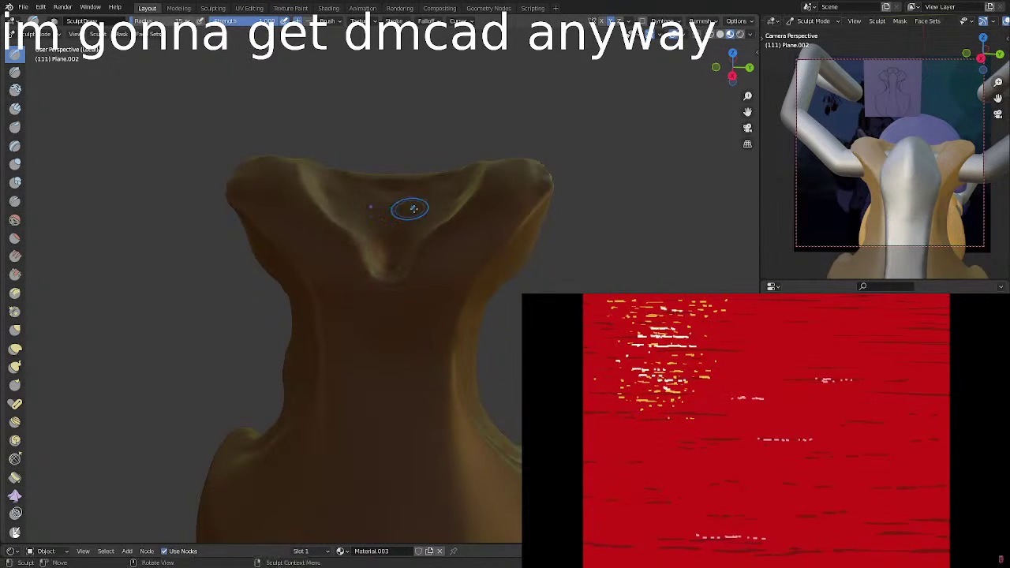
{"action": "mouse_move", "coordinate": [409, 208]}
{"action": "middle_mouse_down"}
{"action": "mouse_move", "coordinate": [451, 198]}
{"action": "mouse_move", "coordinate": [395, 255]}
{"action": "mouse_move", "coordinate": [416, 252]}
{"action": "middle_mouse_up"}
{"action": "left_click_drag", "start_coordinate": [416, 252], "coordinate": [414, 267]}
{"action": "left_click_drag", "start_coordinate": [446, 218], "coordinate": [424, 226]}
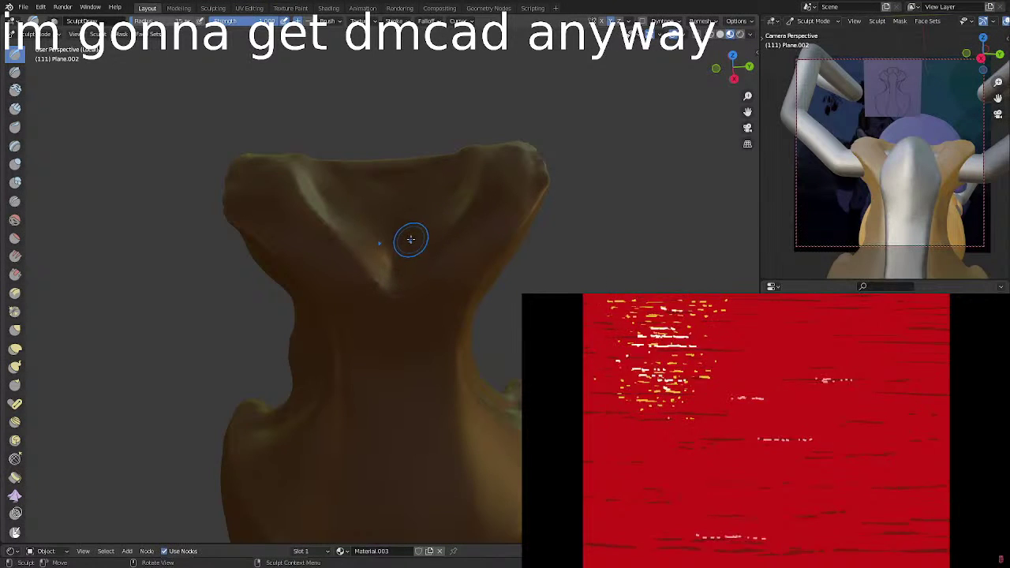
Widen the front hollow between the corner ridges and push its lower edge further down toward the neck.
{"action": "mouse_move", "coordinate": [406, 265]}
{"action": "middle_mouse_down"}
{"action": "mouse_move", "coordinate": [429, 232]}
{"action": "mouse_move", "coordinate": [424, 255]}
{"action": "middle_mouse_up"}
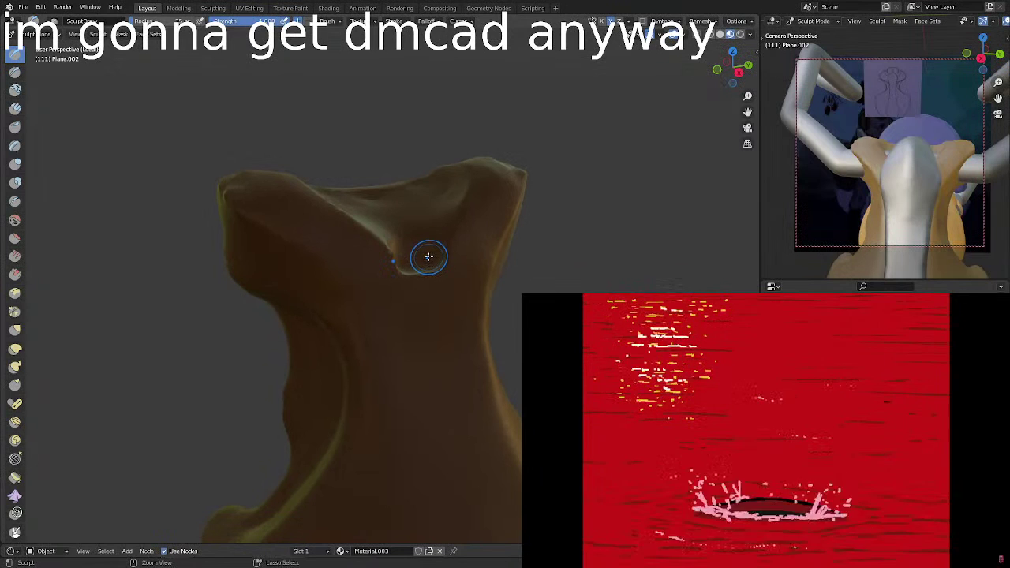
{"action": "mouse_move", "coordinate": [424, 255]}
{"action": "left_mouse_down"}
{"action": "mouse_move", "coordinate": [442, 226]}
{"action": "mouse_move", "coordinate": [440, 201]}
{"action": "mouse_move", "coordinate": [446, 224]}
{"action": "left_mouse_up"}
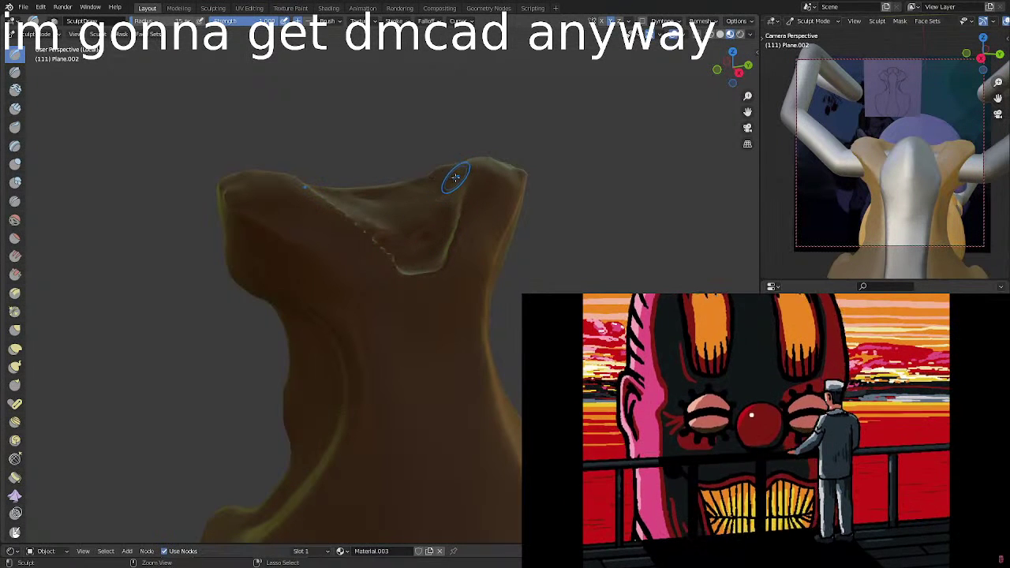
{"action": "left_click_drag", "start_coordinate": [453, 208], "coordinate": [439, 264]}
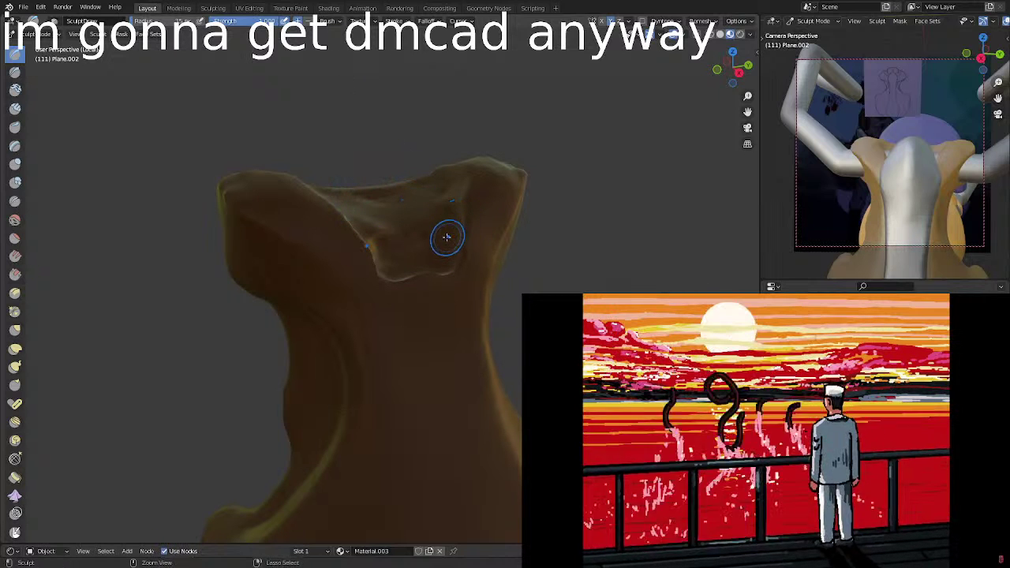
{"action": "mouse_move", "coordinate": [453, 232]}
{"action": "left_mouse_down"}
{"action": "mouse_move", "coordinate": [452, 266]}
{"action": "mouse_move", "coordinate": [415, 278]}
{"action": "mouse_move", "coordinate": [417, 244]}
{"action": "mouse_move", "coordinate": [445, 239]}
{"action": "left_mouse_up"}
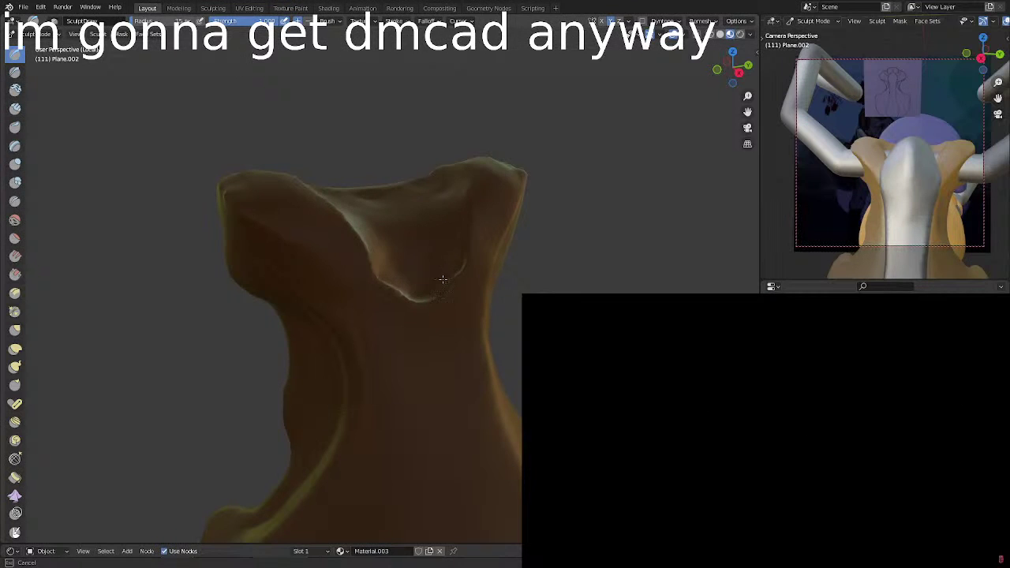
{"action": "left_click_drag", "start_coordinate": [409, 295], "coordinate": [397, 246]}
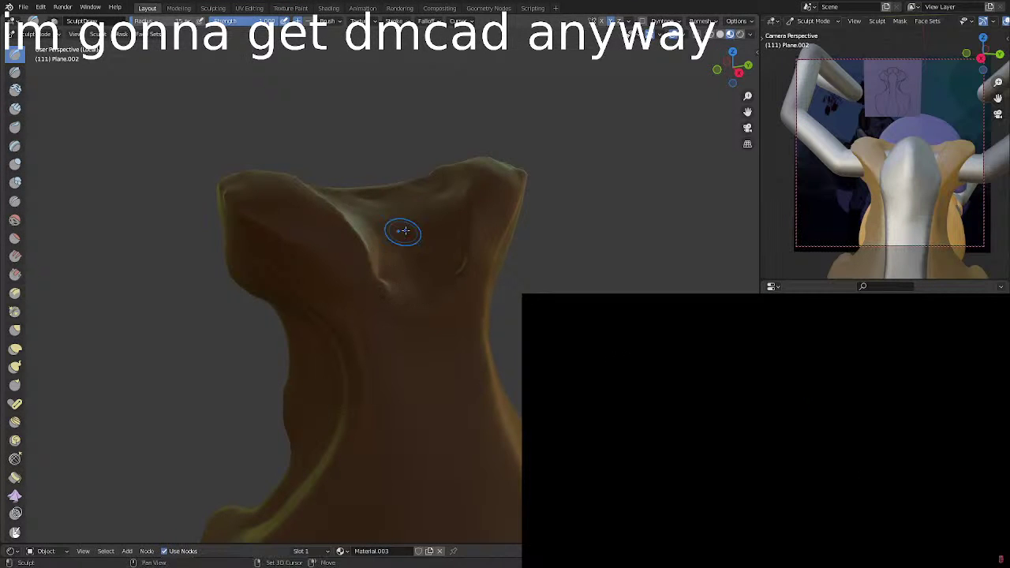
Deepen the hollow along the inside of both corner ridges and smooth the slopes between them.
{"action": "mouse_move", "coordinate": [424, 255]}
{"action": "middle_mouse_down"}
{"action": "mouse_move", "coordinate": [445, 271]}
{"action": "mouse_move", "coordinate": [458, 244]}
{"action": "mouse_move", "coordinate": [481, 264]}
{"action": "mouse_move", "coordinate": [478, 211]}
{"action": "mouse_move", "coordinate": [458, 264]}
{"action": "middle_mouse_up"}
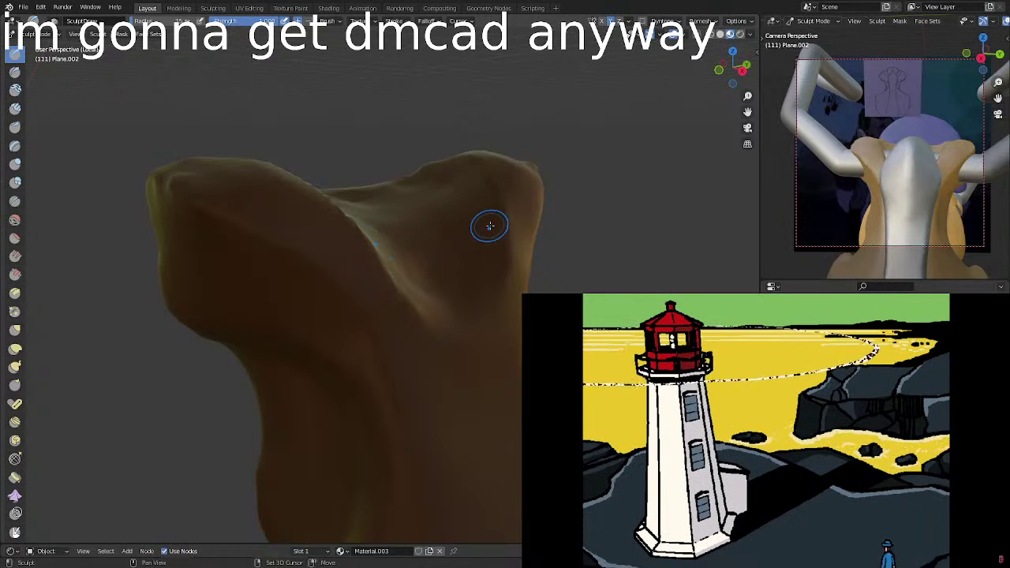
{"action": "mouse_move", "coordinate": [493, 221]}
{"action": "left_mouse_down"}
{"action": "mouse_move", "coordinate": [494, 282]}
{"action": "mouse_move", "coordinate": [481, 289]}
{"action": "left_mouse_up"}
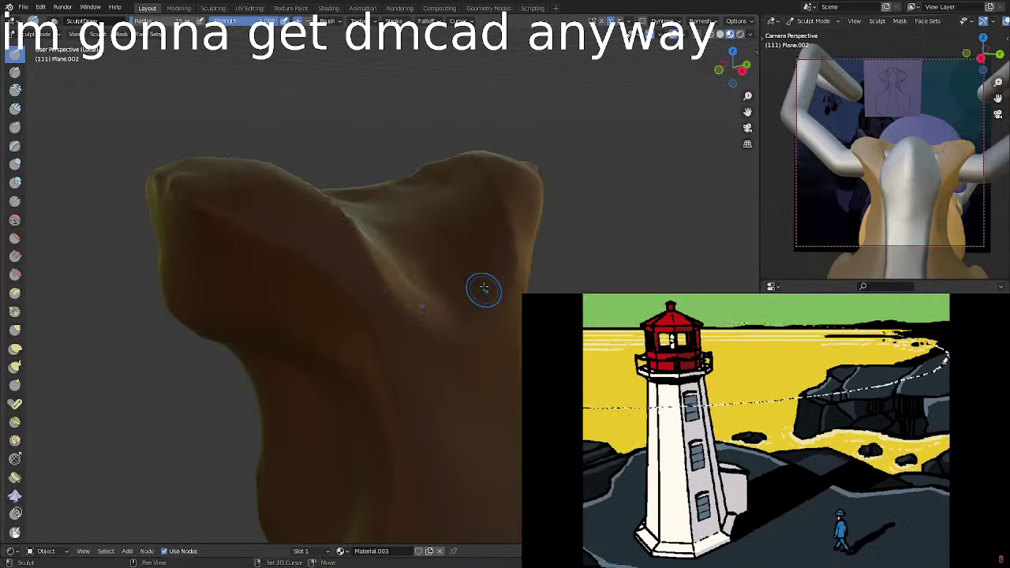
{"action": "mouse_move", "coordinate": [480, 227]}
{"action": "left_mouse_down"}
{"action": "mouse_move", "coordinate": [487, 266]}
{"action": "mouse_move", "coordinate": [458, 271]}
{"action": "mouse_move", "coordinate": [440, 292]}
{"action": "left_mouse_up"}
{"action": "left_click_drag", "start_coordinate": [387, 237], "coordinate": [414, 300], "text": "shift"}
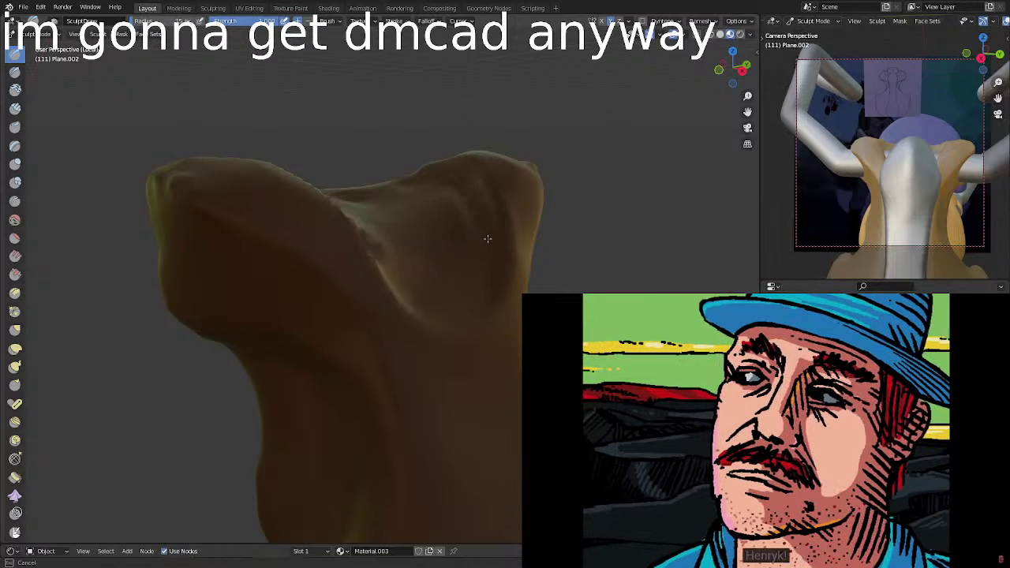
{"action": "mouse_move", "coordinate": [452, 194]}
{"action": "left_mouse_down", "text": "shift"}
{"action": "mouse_move", "coordinate": [470, 282]}
{"action": "mouse_move", "coordinate": [478, 221]}
{"action": "mouse_move", "coordinate": [477, 257]}
{"action": "mouse_move", "coordinate": [458, 192]}
{"action": "mouse_move", "coordinate": [473, 229]}
{"action": "mouse_move", "coordinate": [432, 195]}
{"action": "mouse_move", "coordinate": [460, 261]}
{"action": "mouse_move", "coordinate": [450, 262]}
{"action": "left_mouse_up", "text": "shift"}
{"action": "left_click_drag", "start_coordinate": [427, 225], "coordinate": [442, 264]}
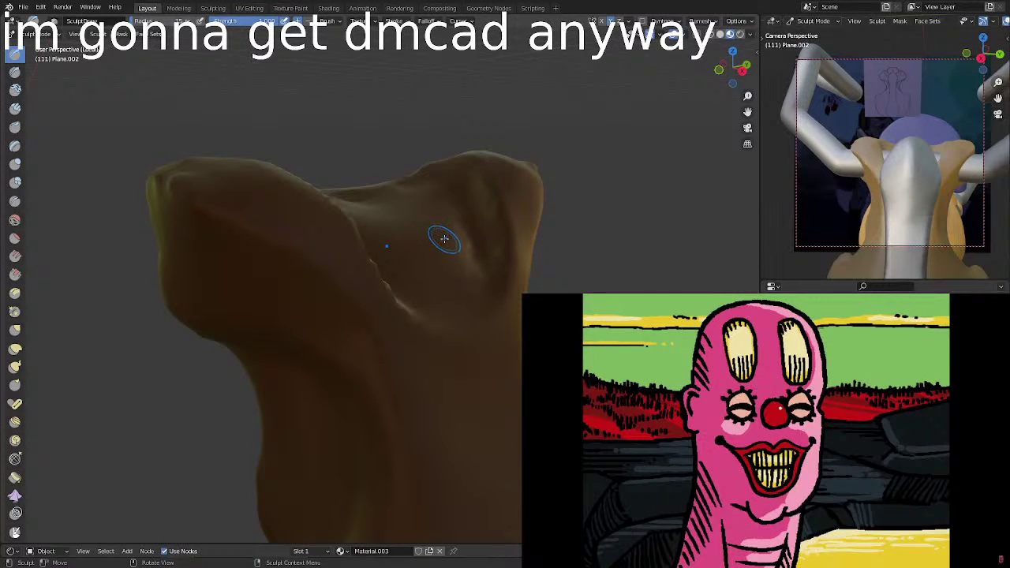
Flatten the hollow's floor and shape its lower edge into a broad, squared-off U above the neck.
{"action": "mouse_move", "coordinate": [467, 240]}
{"action": "middle_mouse_down"}
{"action": "mouse_move", "coordinate": [426, 212]}
{"action": "mouse_move", "coordinate": [521, 213]}
{"action": "middle_mouse_up"}
{"action": "mouse_move", "coordinate": [493, 264]}
{"action": "left_mouse_down"}
{"action": "mouse_move", "coordinate": [481, 273]}
{"action": "mouse_move", "coordinate": [471, 237]}
{"action": "mouse_move", "coordinate": [466, 284]}
{"action": "mouse_move", "coordinate": [443, 239]}
{"action": "mouse_move", "coordinate": [429, 248]}
{"action": "mouse_move", "coordinate": [452, 264]}
{"action": "left_mouse_up"}
{"action": "mouse_move", "coordinate": [432, 247]}
{"action": "middle_mouse_down"}
{"action": "mouse_move", "coordinate": [406, 289]}
{"action": "mouse_move", "coordinate": [379, 287]}
{"action": "middle_mouse_up"}
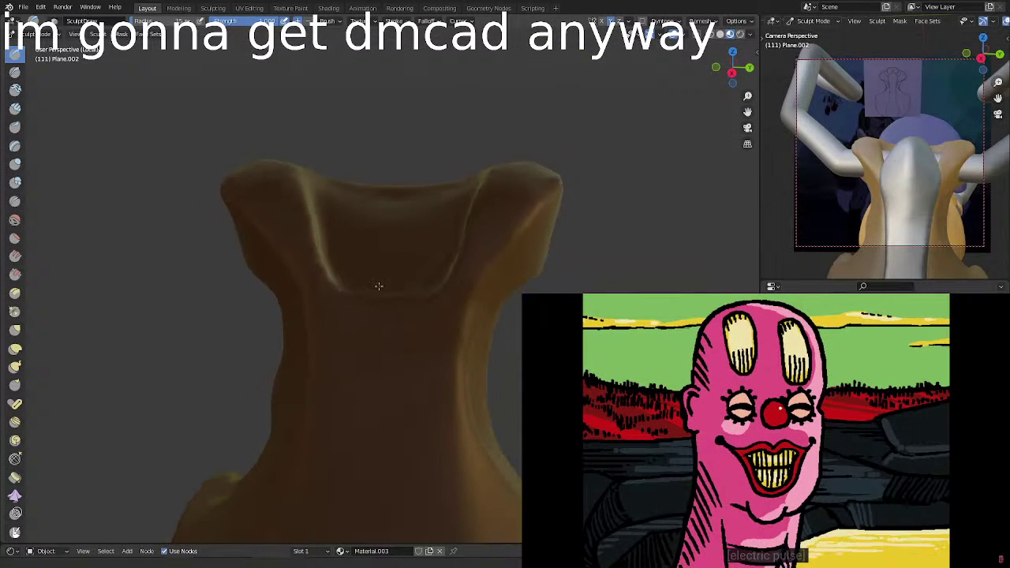
{"action": "left_click_drag", "start_coordinate": [347, 248], "coordinate": [357, 269]}
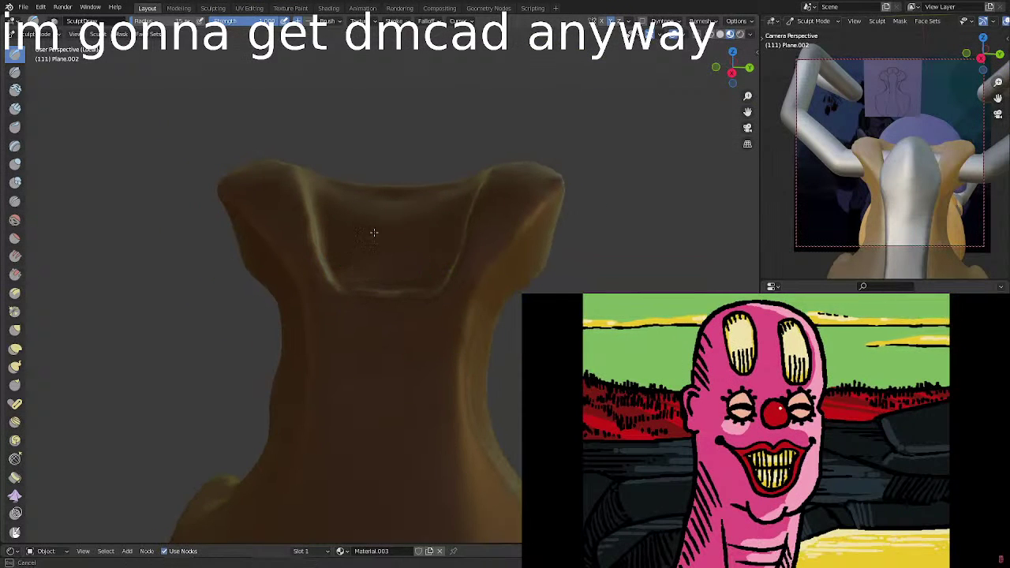
{"action": "left_click_drag", "start_coordinate": [374, 233], "coordinate": [400, 253]}
Carve a horizontal crease across the hollow just below the head's top rim and blend it into the floor.
{"action": "mouse_move", "coordinate": [401, 230]}
{"action": "middle_mouse_down"}
{"action": "mouse_move", "coordinate": [436, 239]}
{"action": "mouse_move", "coordinate": [476, 186]}
{"action": "mouse_move", "coordinate": [508, 248]}
{"action": "mouse_move", "coordinate": [488, 192]}
{"action": "mouse_move", "coordinate": [476, 236]}
{"action": "mouse_move", "coordinate": [514, 219]}
{"action": "mouse_move", "coordinate": [447, 206]}
{"action": "middle_mouse_up"}
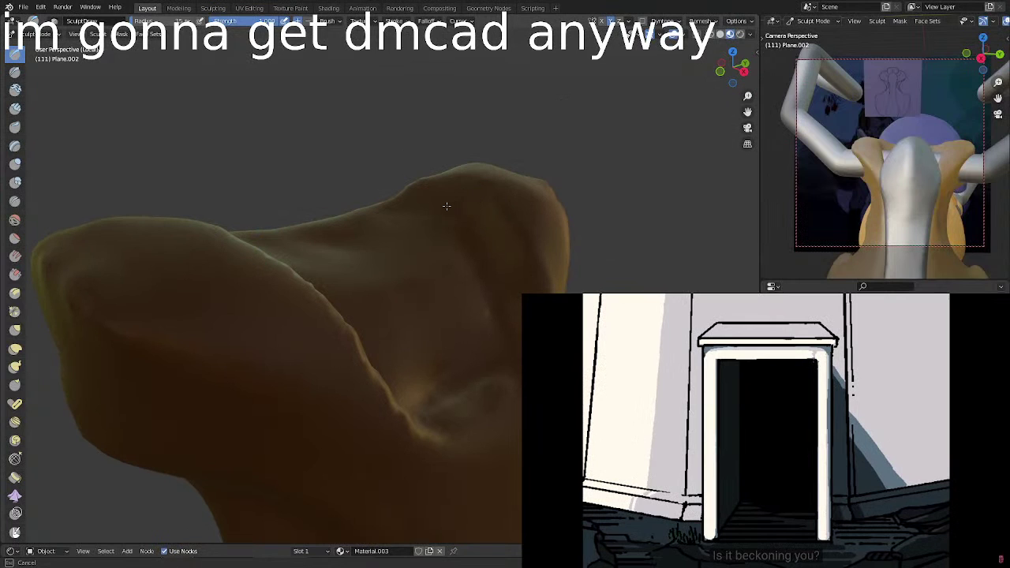
{"action": "mouse_move", "coordinate": [447, 206]}
{"action": "left_mouse_down"}
{"action": "mouse_move", "coordinate": [275, 255]}
{"action": "mouse_move", "coordinate": [364, 233]}
{"action": "left_mouse_up"}
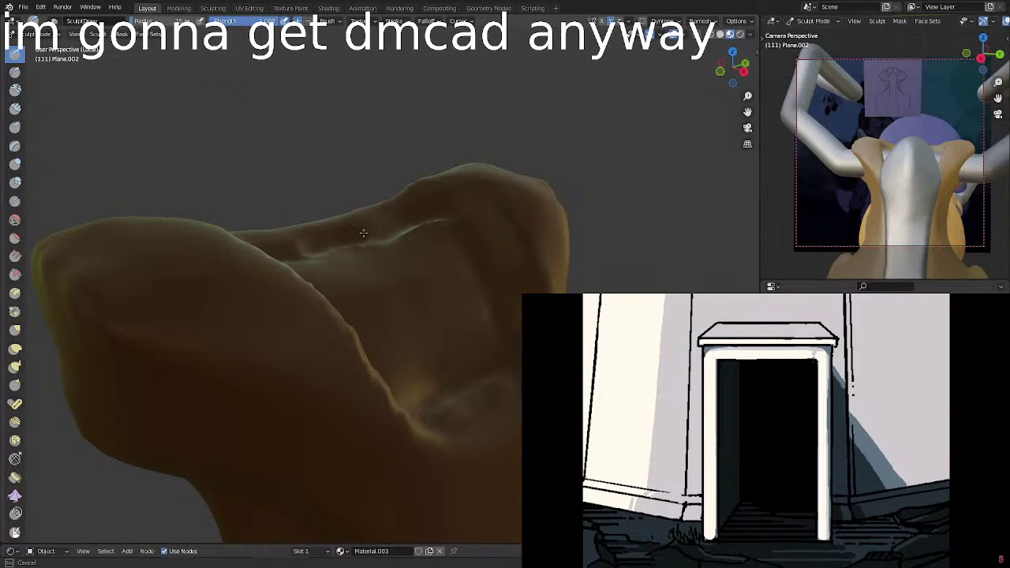
{"action": "middle_click_drag", "start_coordinate": [447, 230], "coordinate": [447, 234]}
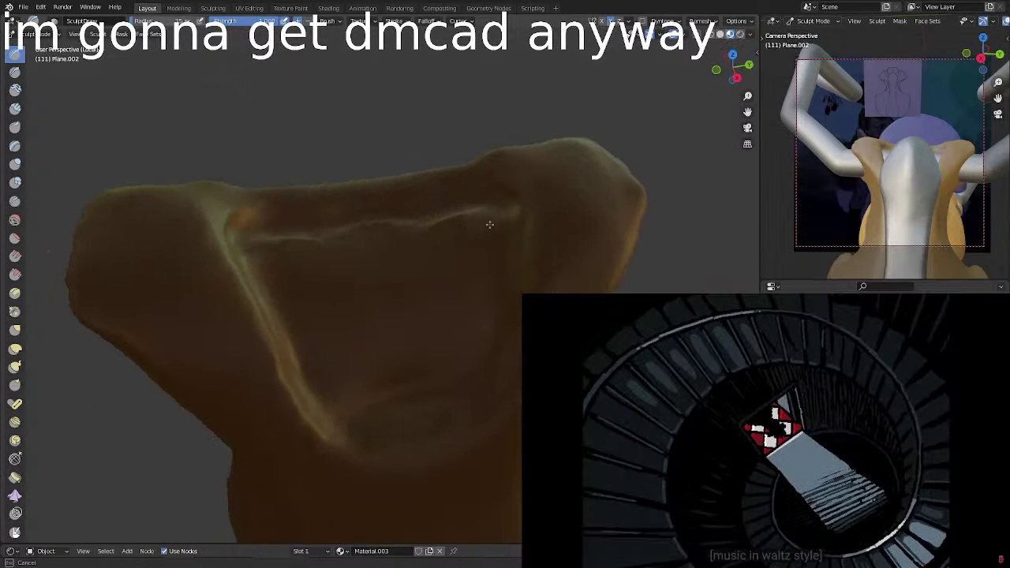
{"action": "mouse_move", "coordinate": [489, 225]}
{"action": "left_mouse_down"}
{"action": "mouse_move", "coordinate": [319, 241]}
{"action": "mouse_move", "coordinate": [371, 245]}
{"action": "mouse_move", "coordinate": [434, 279]}
{"action": "mouse_move", "coordinate": [418, 230]}
{"action": "mouse_move", "coordinate": [315, 257]}
{"action": "mouse_move", "coordinate": [473, 225]}
{"action": "mouse_move", "coordinate": [394, 254]}
{"action": "left_mouse_up"}
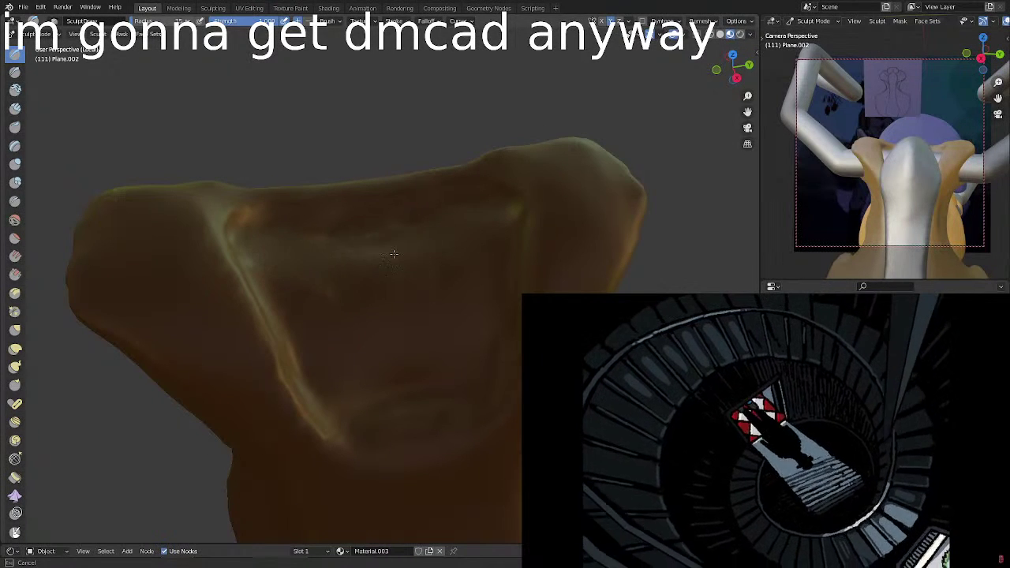
Sharpen the ledge below the head's top rim and smooth the hollow's floor down to its lower edge.
{"action": "middle_click_drag", "start_coordinate": [368, 277], "coordinate": [410, 244]}
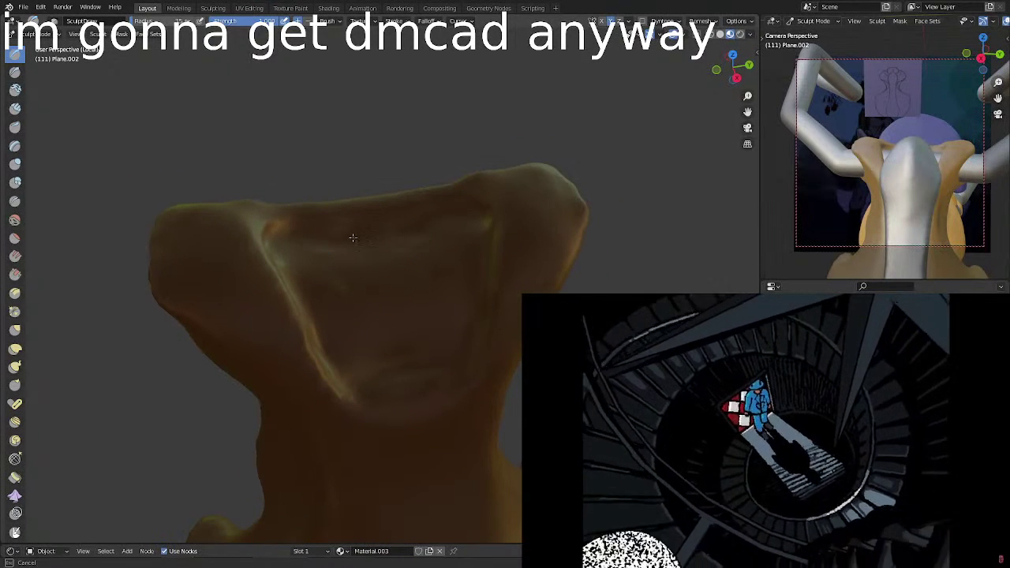
{"action": "left_click_drag", "start_coordinate": [353, 237], "coordinate": [284, 257]}
{"action": "mouse_move", "coordinate": [474, 233]}
{"action": "left_mouse_down"}
{"action": "mouse_move", "coordinate": [463, 255]}
{"action": "mouse_move", "coordinate": [387, 245]}
{"action": "left_mouse_up"}
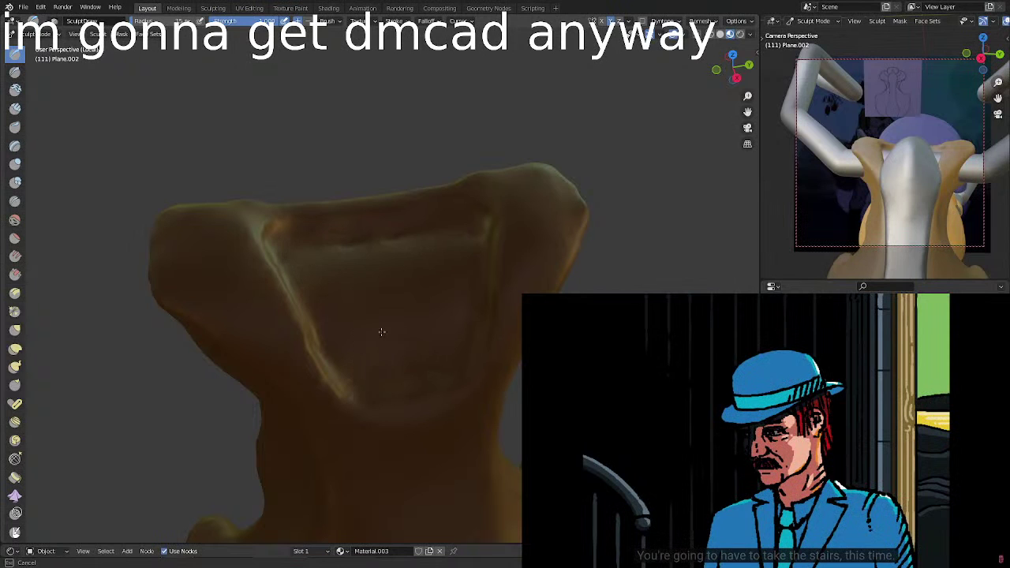
{"action": "left_click_drag", "start_coordinate": [347, 284], "coordinate": [330, 278]}
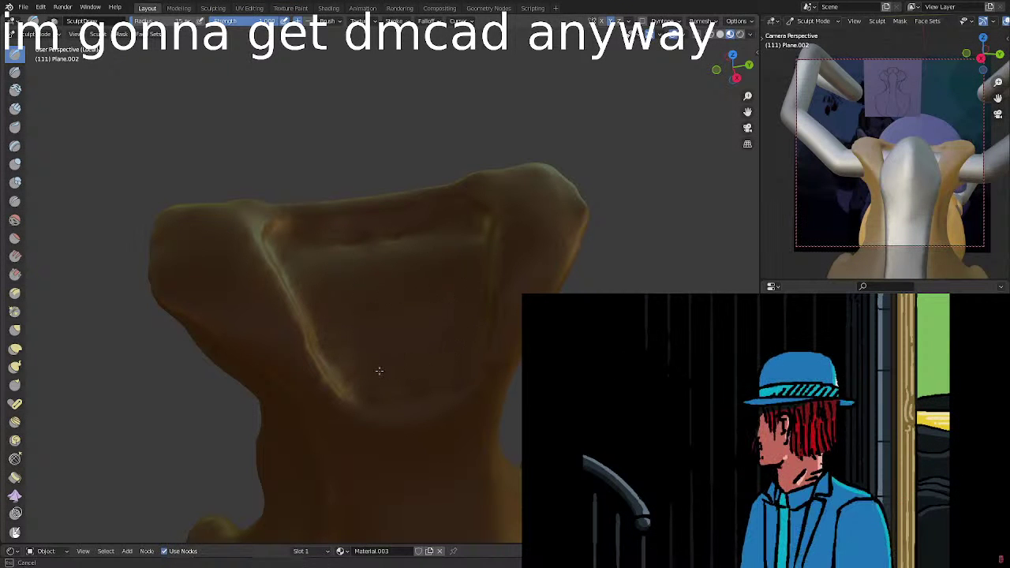
{"action": "left_click_drag", "start_coordinate": [379, 371], "coordinate": [389, 304], "text": "shift"}
{"action": "left_click_drag", "start_coordinate": [433, 354], "coordinate": [432, 365], "text": "shift"}
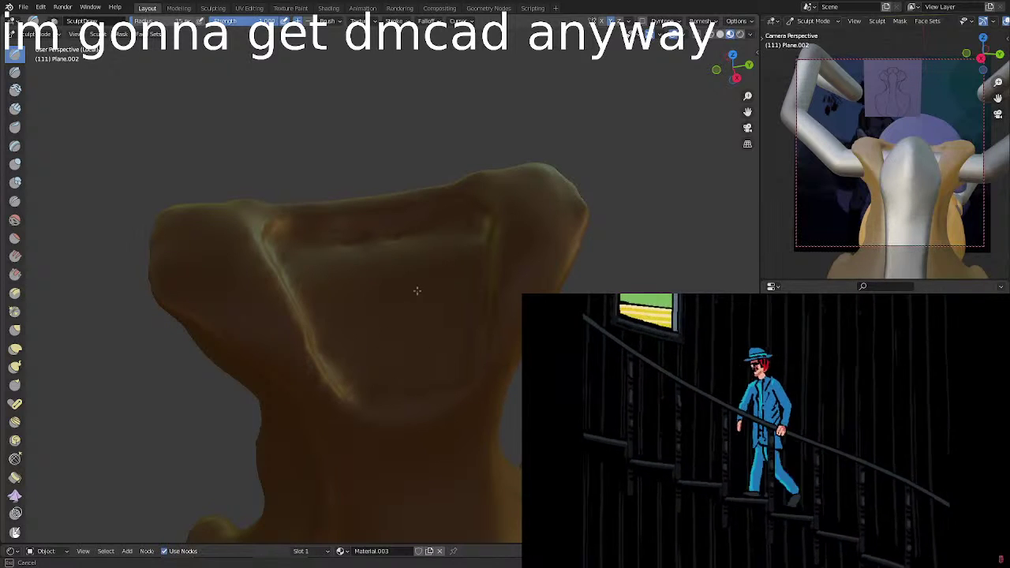
Smooth the hollow's floor and raise a ridge down each flared corner just outside the hollow's side edges.
{"action": "left_click_drag", "start_coordinate": [416, 291], "coordinate": [406, 285], "text": "shift"}
{"action": "mouse_move", "coordinate": [446, 304]}
{"action": "middle_mouse_down"}
{"action": "mouse_move", "coordinate": [532, 251]}
{"action": "mouse_move", "coordinate": [524, 266]}
{"action": "mouse_move", "coordinate": [515, 258]}
{"action": "middle_mouse_up"}
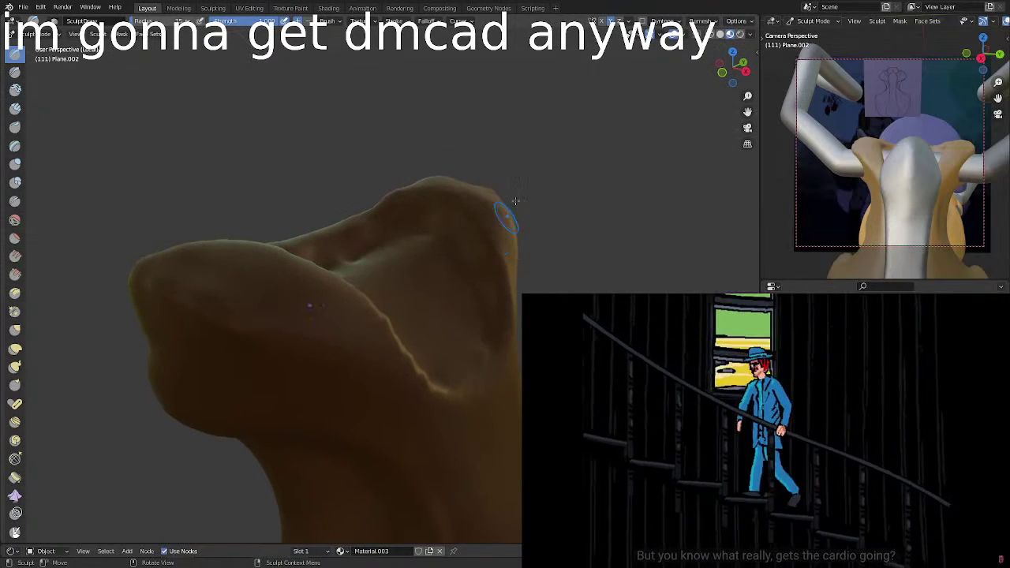
{"action": "mouse_move", "coordinate": [687, 198]}
{"action": "middle_mouse_down"}
{"action": "mouse_move", "coordinate": [450, 241]}
{"action": "mouse_move", "coordinate": [521, 232]}
{"action": "mouse_move", "coordinate": [541, 213]}
{"action": "mouse_move", "coordinate": [522, 269]}
{"action": "mouse_move", "coordinate": [544, 286]}
{"action": "mouse_move", "coordinate": [534, 181]}
{"action": "middle_mouse_up"}
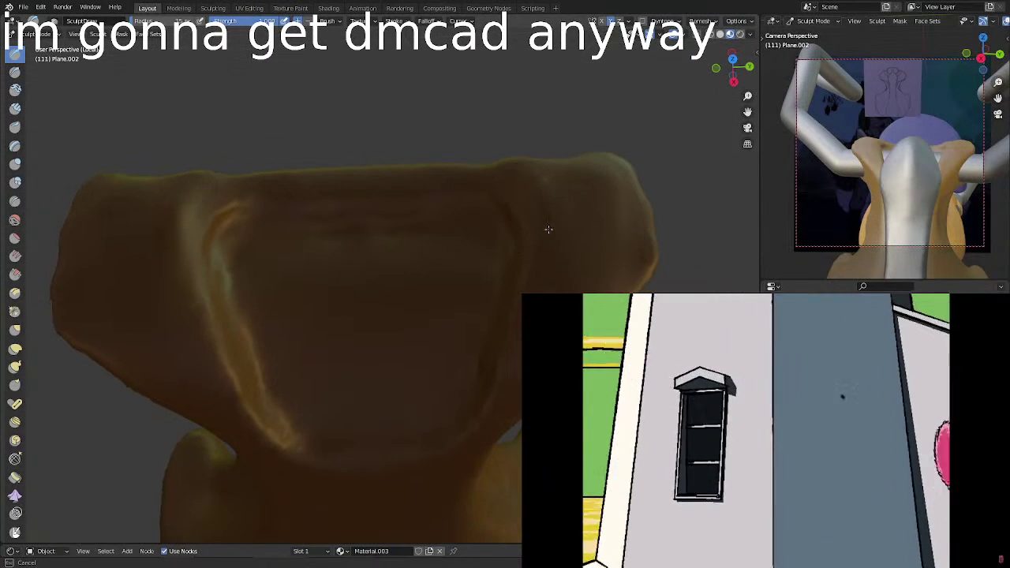
{"action": "left_click_drag", "start_coordinate": [543, 173], "coordinate": [548, 282]}
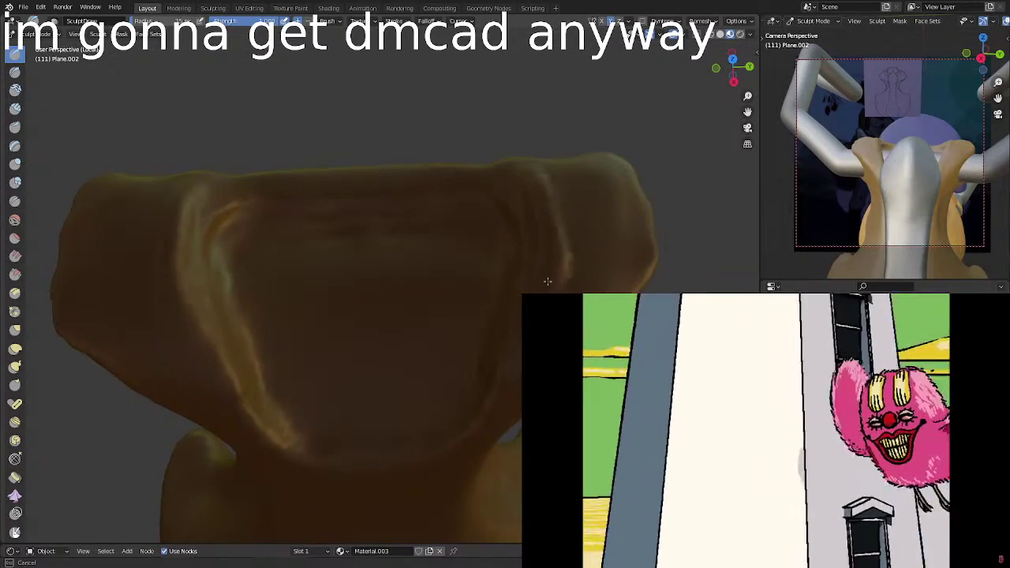
{"action": "middle_click_drag", "start_coordinate": [492, 408], "coordinate": [548, 269]}
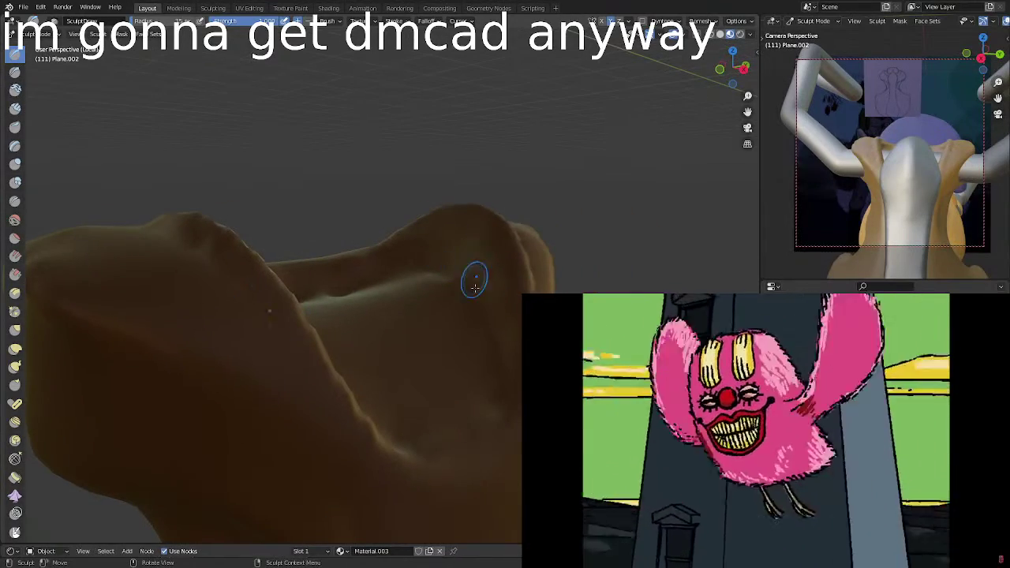
{"action": "middle_click_drag", "start_coordinate": [474, 287], "coordinate": [458, 272]}
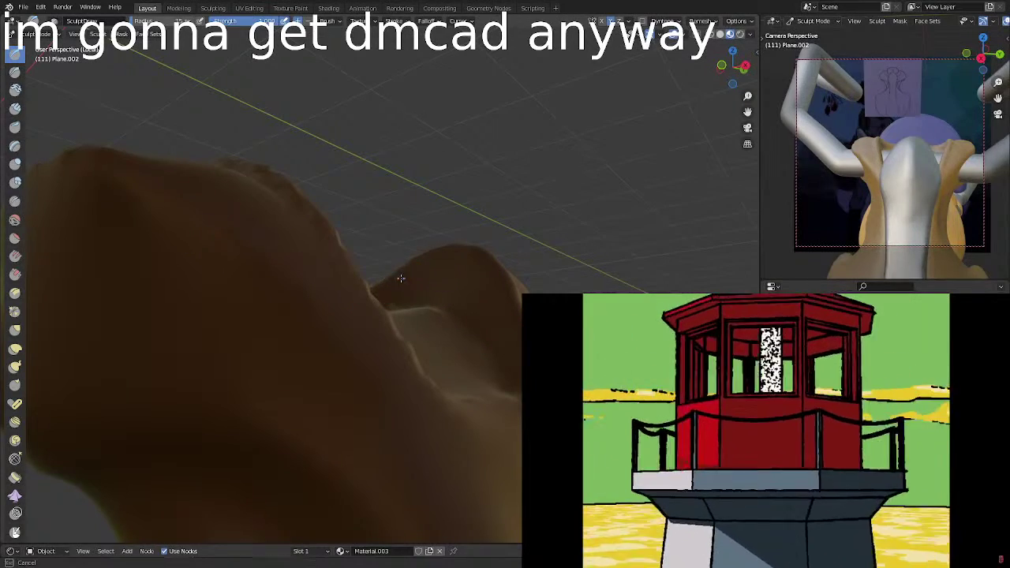
Broaden the ridges along both sides of the hollow and blend them into the flared corners.
{"action": "left_click_drag", "start_coordinate": [462, 269], "coordinate": [492, 298]}
{"action": "mouse_move", "coordinate": [534, 259]}
{"action": "middle_mouse_down"}
{"action": "mouse_move", "coordinate": [462, 289]}
{"action": "mouse_move", "coordinate": [498, 271]}
{"action": "middle_mouse_up"}
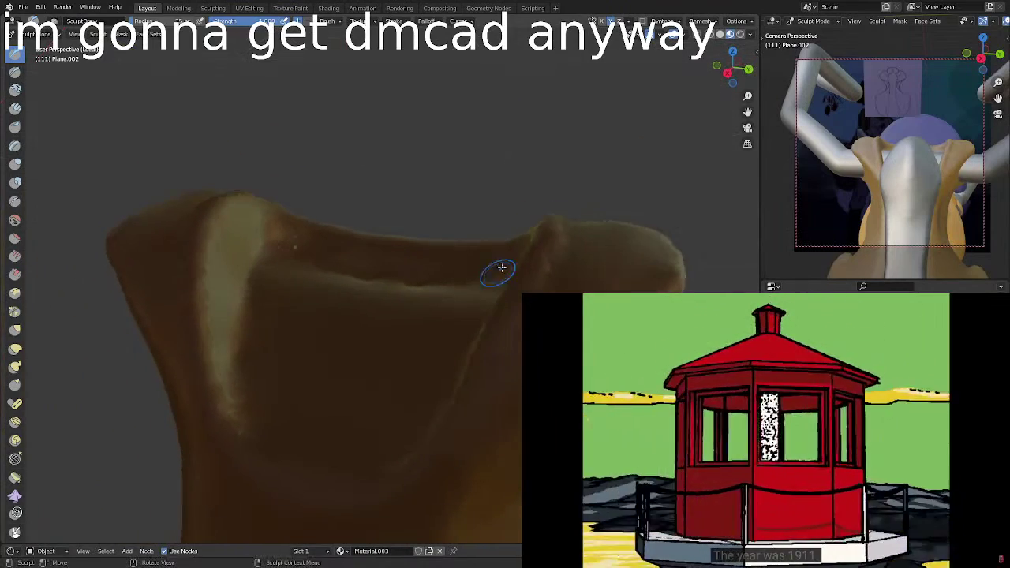
{"action": "mouse_move", "coordinate": [579, 224]}
{"action": "left_mouse_down"}
{"action": "mouse_move", "coordinate": [518, 349]}
{"action": "mouse_move", "coordinate": [485, 378]}
{"action": "left_mouse_up"}
{"action": "mouse_move", "coordinate": [564, 221]}
{"action": "middle_mouse_down"}
{"action": "mouse_move", "coordinate": [525, 331]}
{"action": "mouse_move", "coordinate": [552, 379]}
{"action": "middle_mouse_up"}
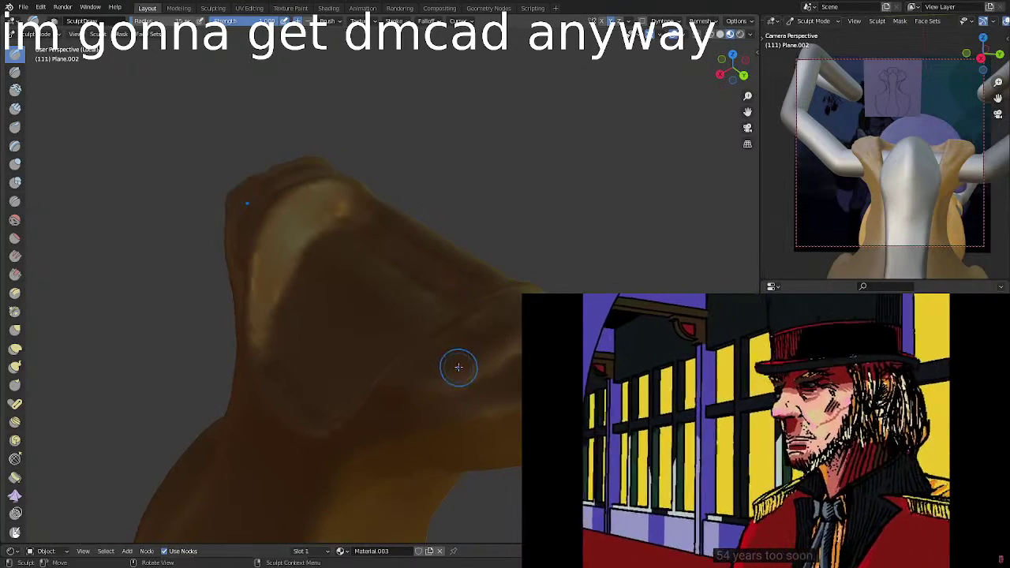
{"action": "mouse_move", "coordinate": [455, 363]}
{"action": "middle_mouse_down"}
{"action": "mouse_move", "coordinate": [505, 331]}
{"action": "mouse_move", "coordinate": [534, 297]}
{"action": "mouse_move", "coordinate": [533, 276]}
{"action": "middle_mouse_up"}
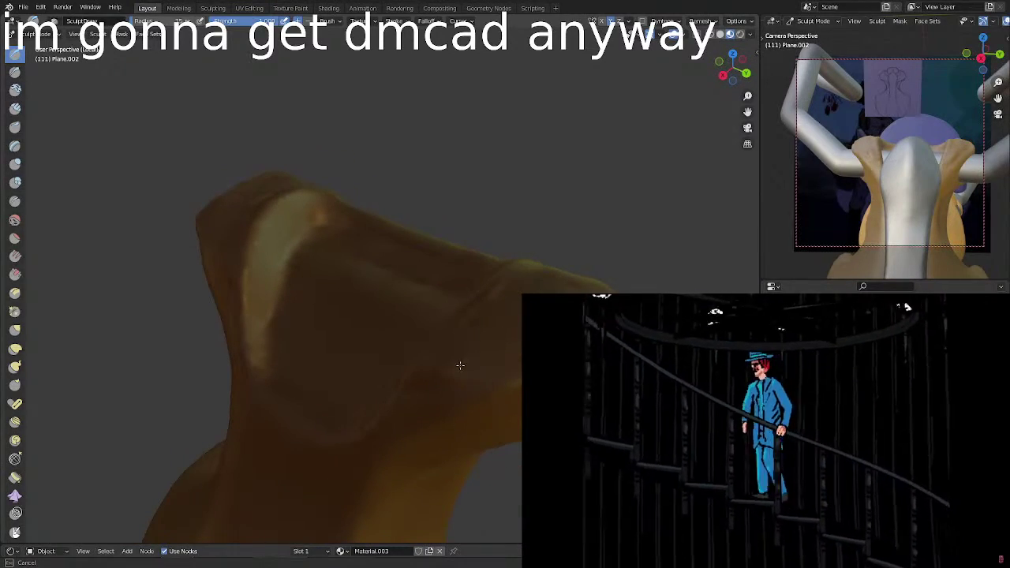
{"action": "middle_click_drag", "start_coordinate": [460, 366], "coordinate": [418, 392]}
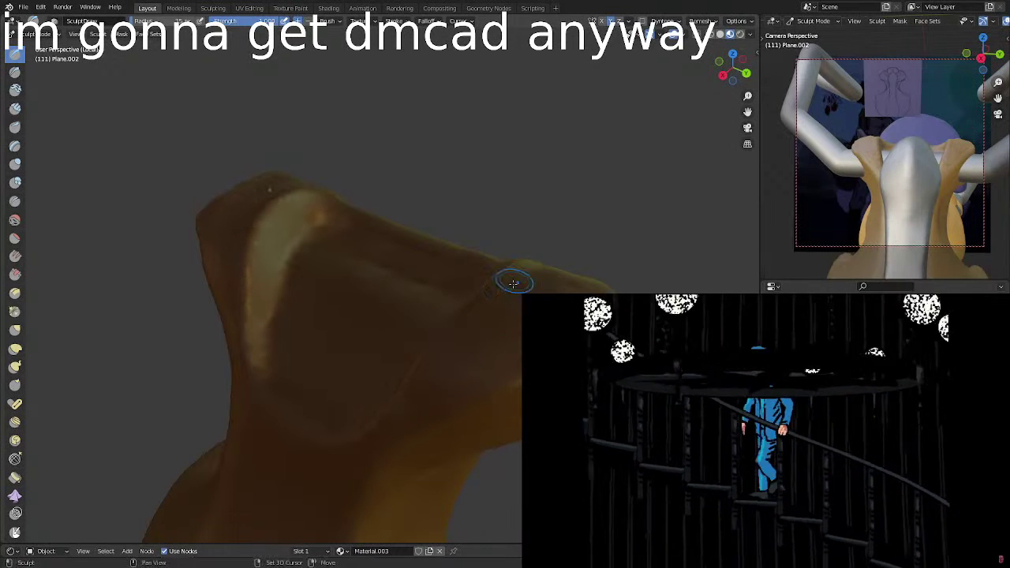
{"action": "mouse_move", "coordinate": [434, 393]}
{"action": "left_mouse_down"}
{"action": "mouse_move", "coordinate": [527, 335]}
{"action": "mouse_move", "coordinate": [525, 351]}
{"action": "left_mouse_up"}
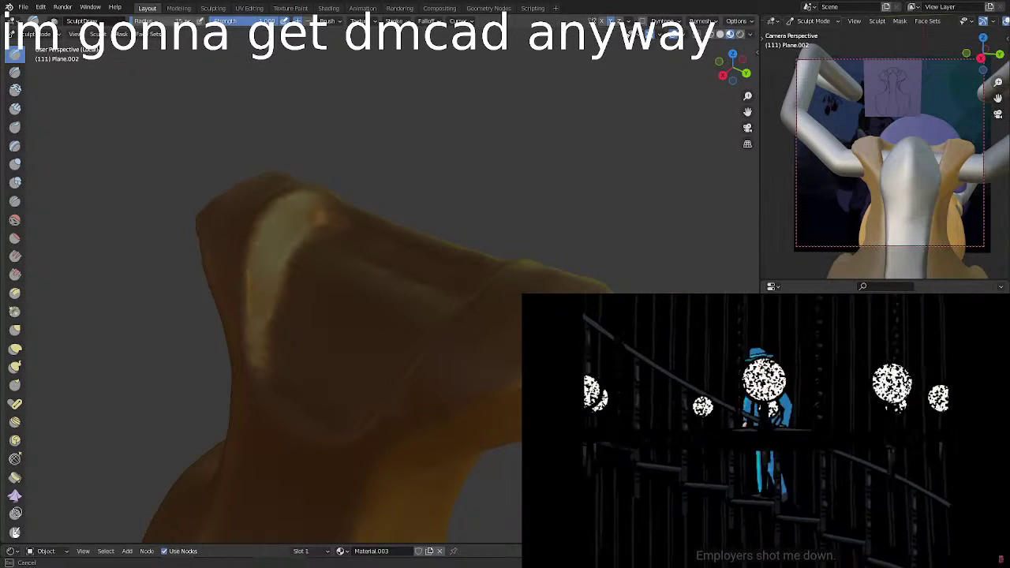
Smooth the slopes of the side ridges from the head's top rim down to the hollow's lower edge.
{"action": "middle_click_drag", "start_coordinate": [570, 289], "coordinate": [464, 377]}
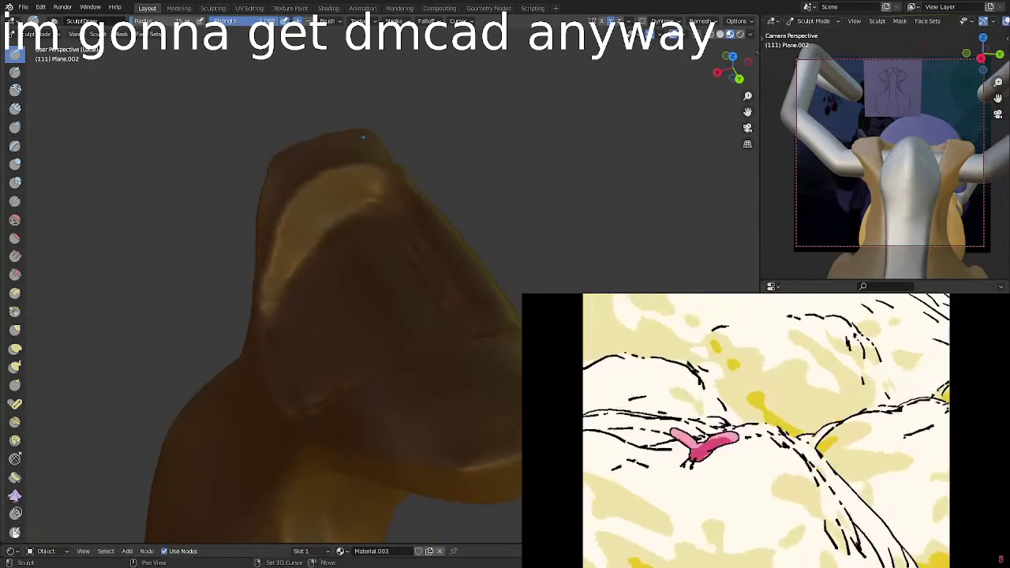
{"action": "middle_click_drag", "start_coordinate": [545, 328], "coordinate": [608, 302]}
{"action": "left_click_drag", "start_coordinate": [543, 248], "coordinate": [465, 339], "text": "shift"}
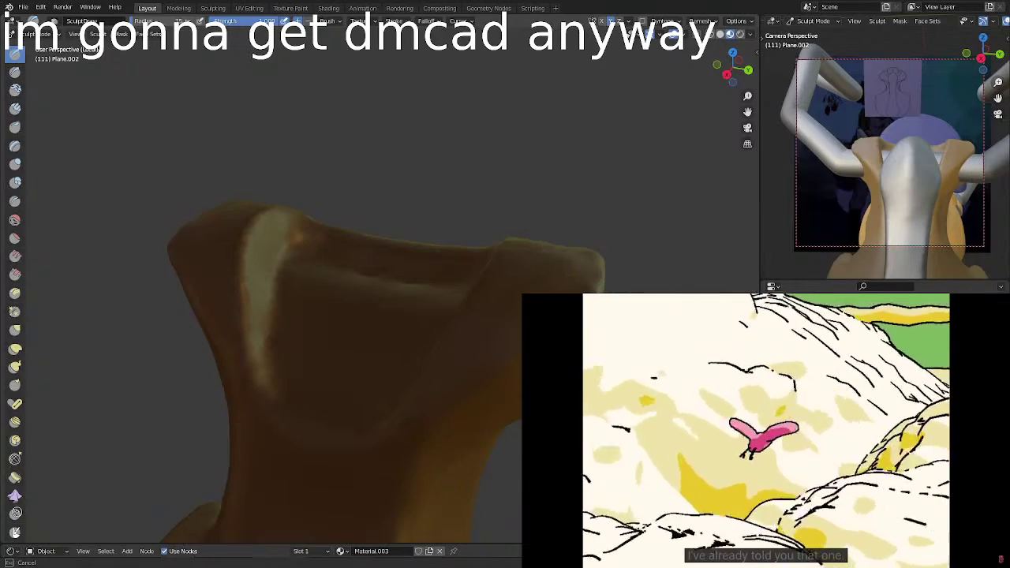
{"action": "middle_click_drag", "start_coordinate": [189, 284], "coordinate": [594, 266]}
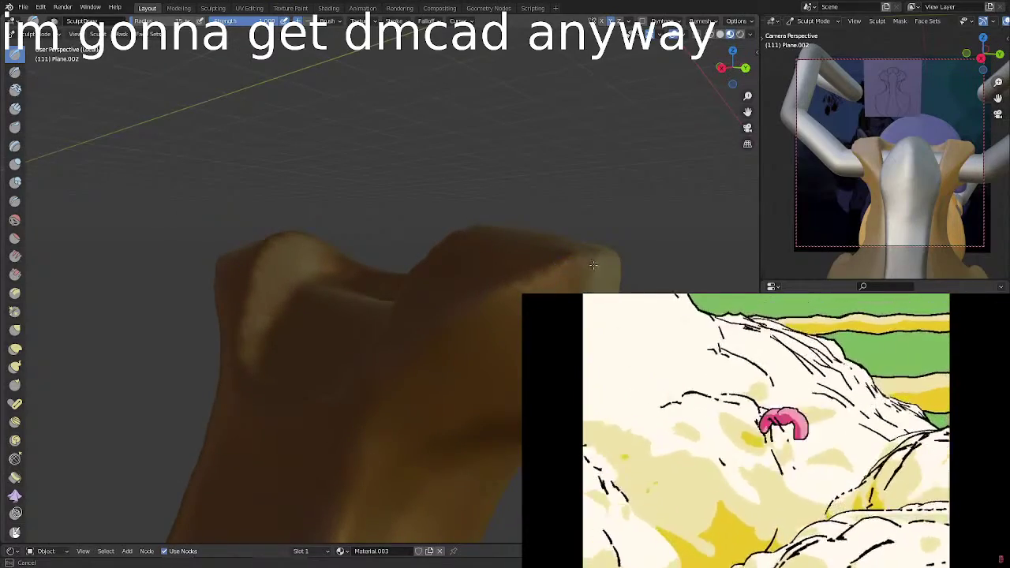
{"action": "mouse_move", "coordinate": [505, 328]}
{"action": "middle_mouse_down"}
{"action": "mouse_move", "coordinate": [600, 275]}
{"action": "mouse_move", "coordinate": [516, 334]}
{"action": "mouse_move", "coordinate": [609, 278]}
{"action": "mouse_move", "coordinate": [644, 281]}
{"action": "middle_mouse_up"}
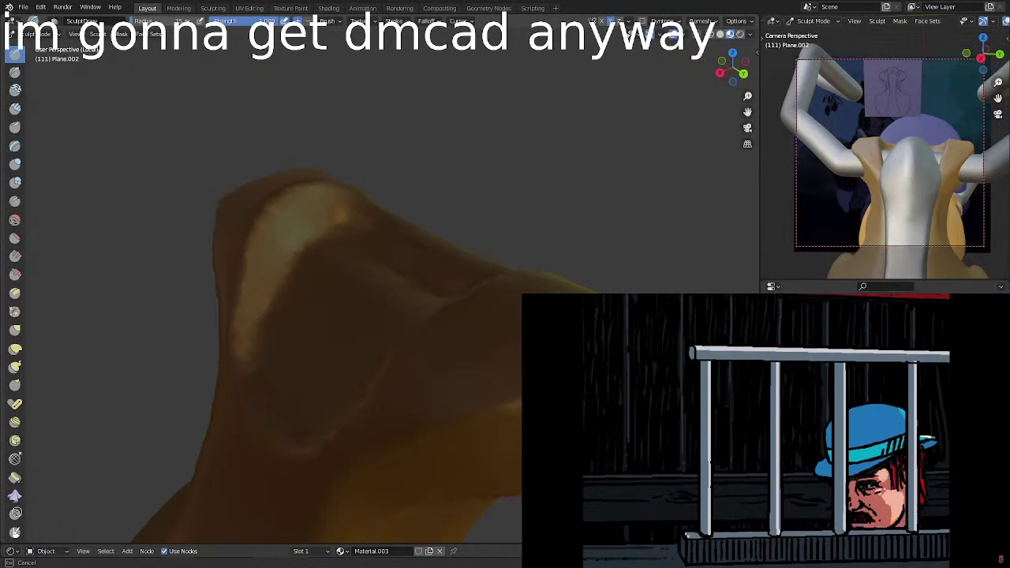
{"action": "mouse_move", "coordinate": [521, 371]}
{"action": "middle_mouse_down"}
{"action": "mouse_move", "coordinate": [514, 388]}
{"action": "mouse_move", "coordinate": [148, 308]}
{"action": "mouse_move", "coordinate": [109, 359]}
{"action": "middle_mouse_up"}
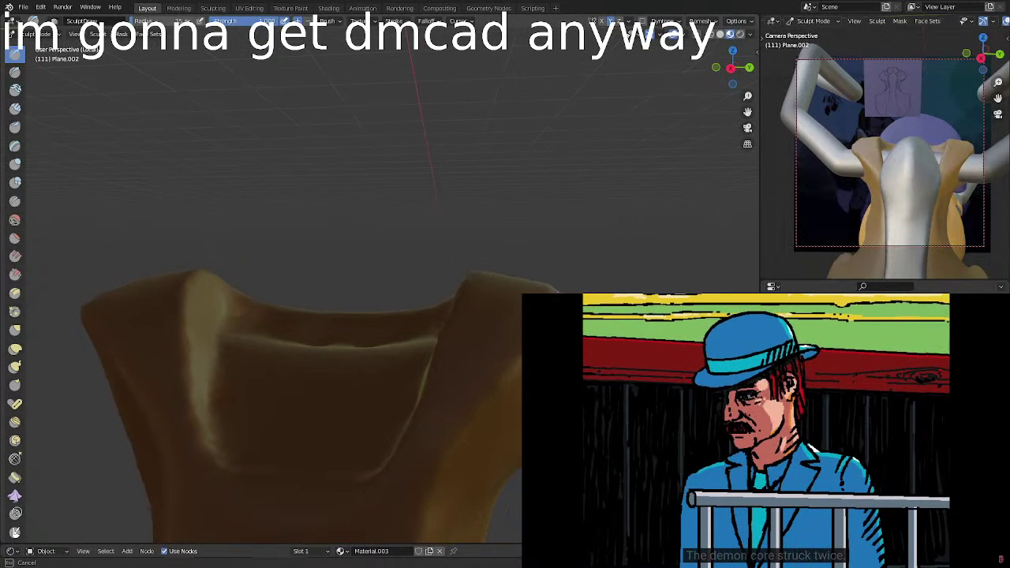
{"action": "middle_click_drag", "start_coordinate": [480, 380], "coordinate": [746, 304]}
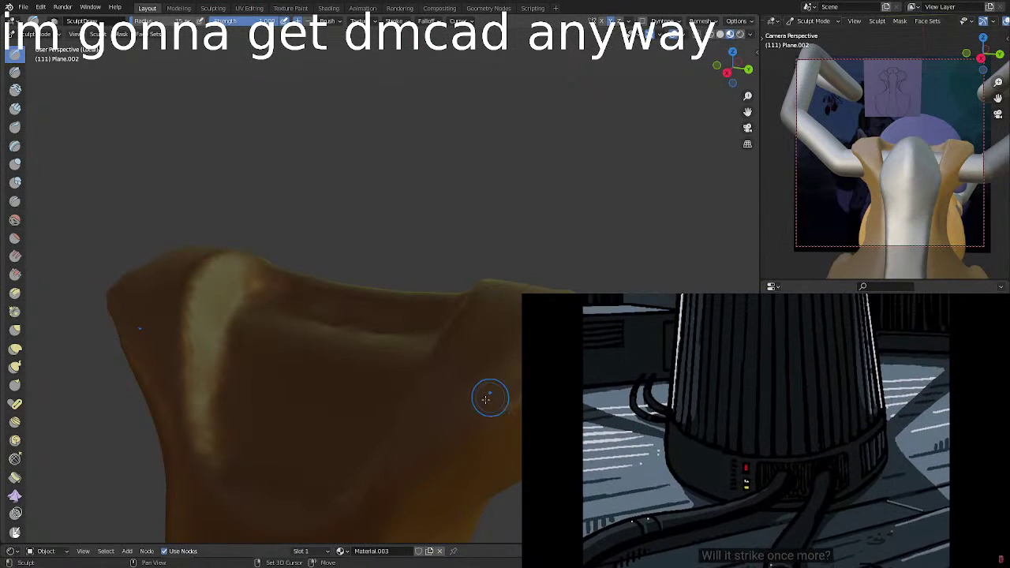
{"action": "middle_click_drag", "start_coordinate": [588, 308], "coordinate": [549, 327]}
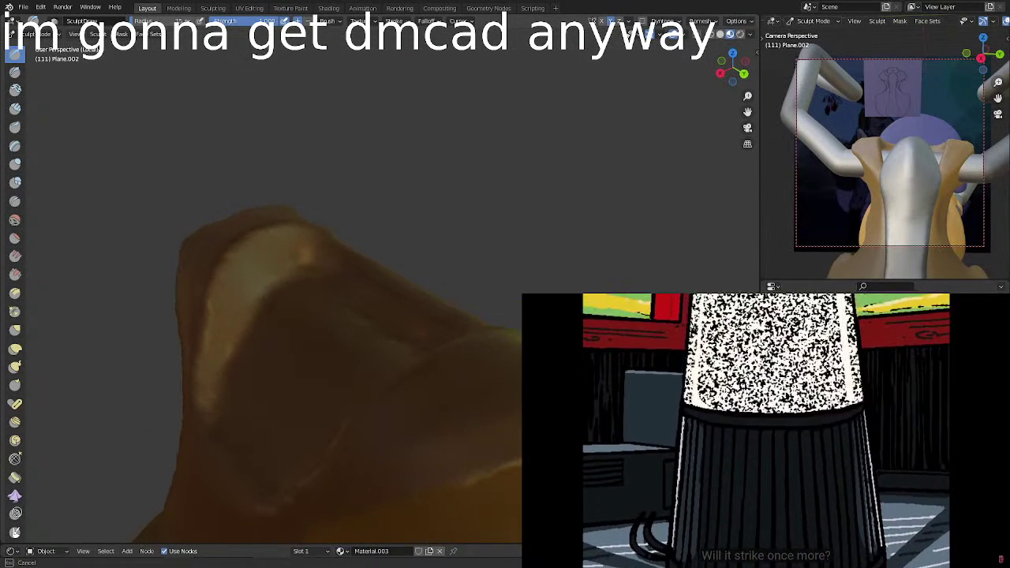
Sharpen the lower outer edge of the flared corners and smooth the surface above it.
{"action": "middle_click_drag", "start_coordinate": [513, 428], "coordinate": [401, 401]}
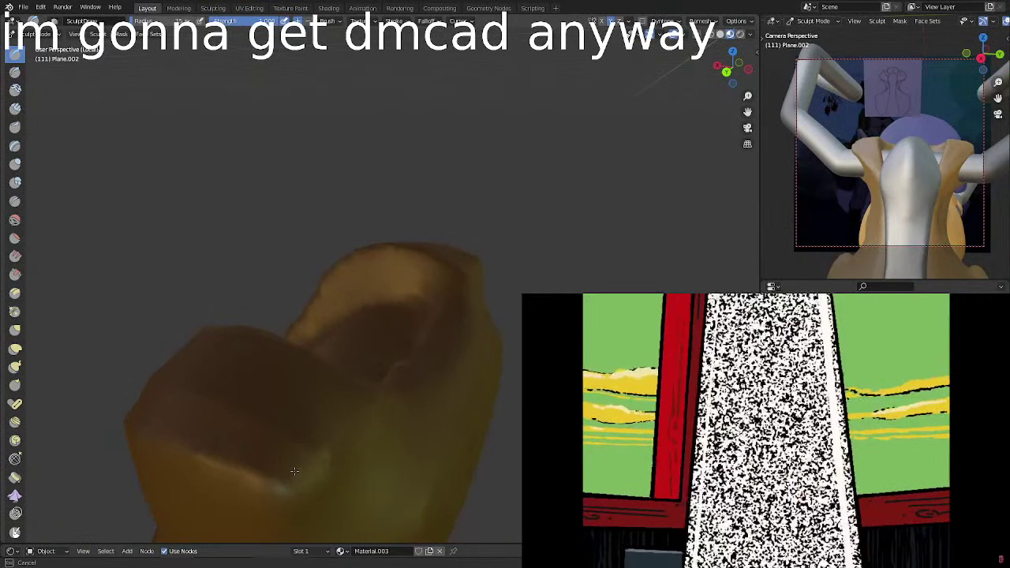
{"action": "left_click_drag", "start_coordinate": [274, 472], "coordinate": [199, 436]}
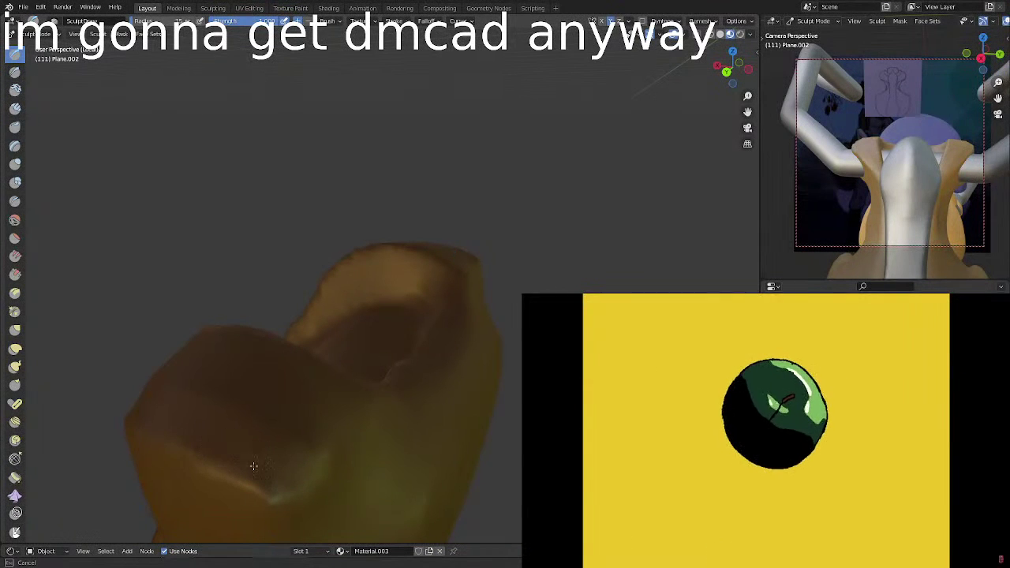
{"action": "left_click_drag", "start_coordinate": [254, 466], "coordinate": [273, 474]}
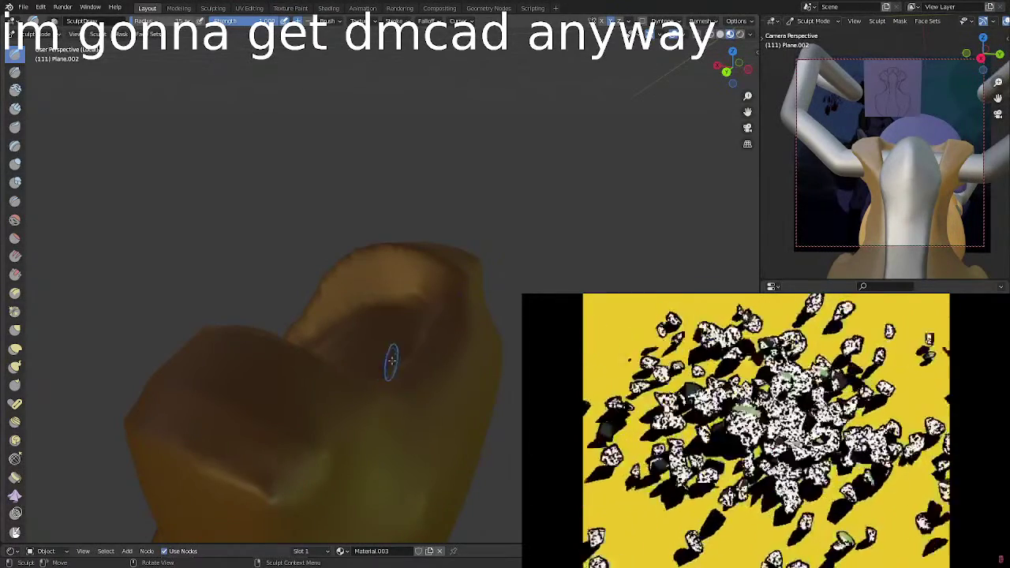
{"action": "mouse_move", "coordinate": [421, 345]}
{"action": "middle_mouse_down"}
{"action": "mouse_move", "coordinate": [433, 372]}
{"action": "mouse_move", "coordinate": [553, 367]}
{"action": "middle_mouse_up"}
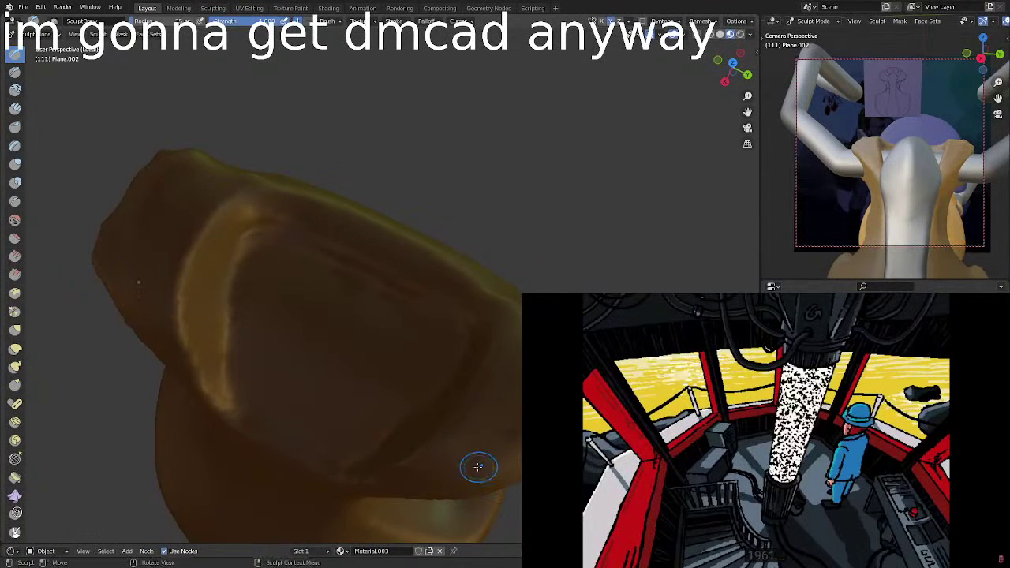
{"action": "left_click_drag", "start_coordinate": [481, 444], "coordinate": [483, 446]}
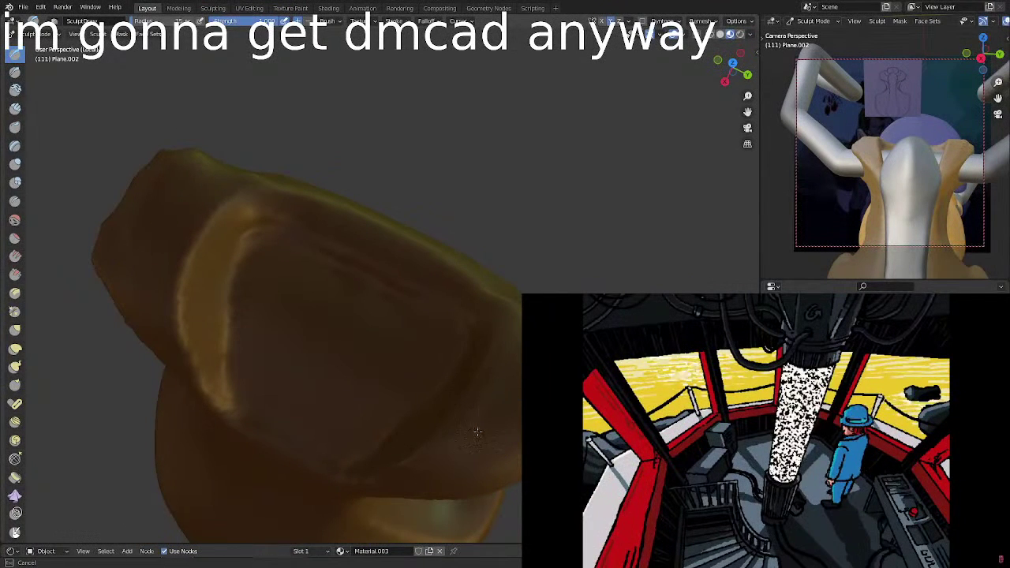
Reshape the outer ends of the flared corners with short strokes along their edges.
{"action": "middle_click_drag", "start_coordinate": [500, 448], "coordinate": [468, 418]}
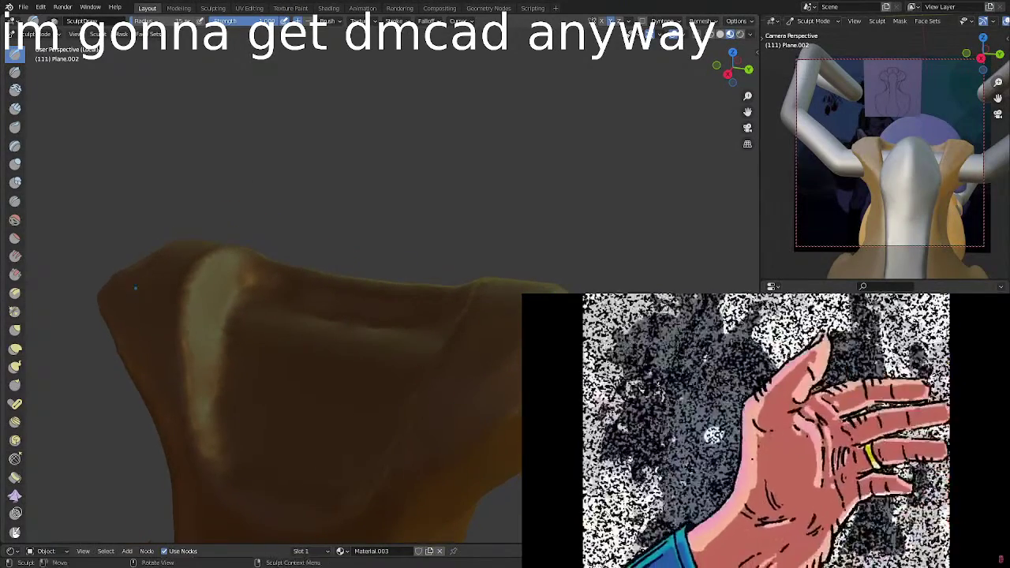
{"action": "middle_click_drag", "start_coordinate": [525, 312], "coordinate": [503, 316]}
{"action": "mouse_move", "coordinate": [451, 417]}
{"action": "middle_mouse_down"}
{"action": "mouse_move", "coordinate": [505, 355]}
{"action": "mouse_move", "coordinate": [536, 286]}
{"action": "middle_mouse_up"}
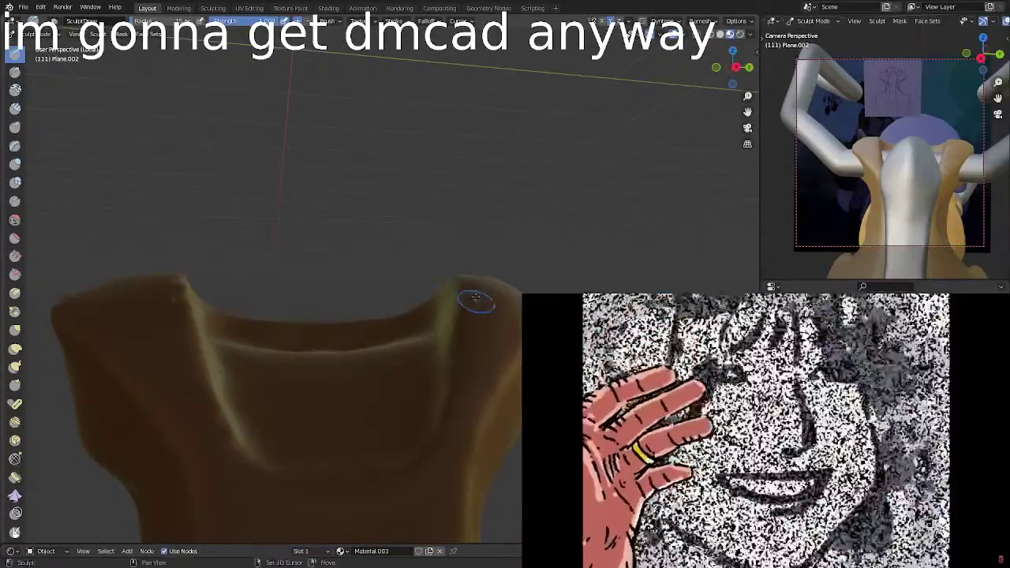
{"action": "mouse_move", "coordinate": [478, 300]}
{"action": "middle_mouse_down"}
{"action": "mouse_move", "coordinate": [475, 362]}
{"action": "mouse_move", "coordinate": [466, 295]}
{"action": "middle_mouse_up"}
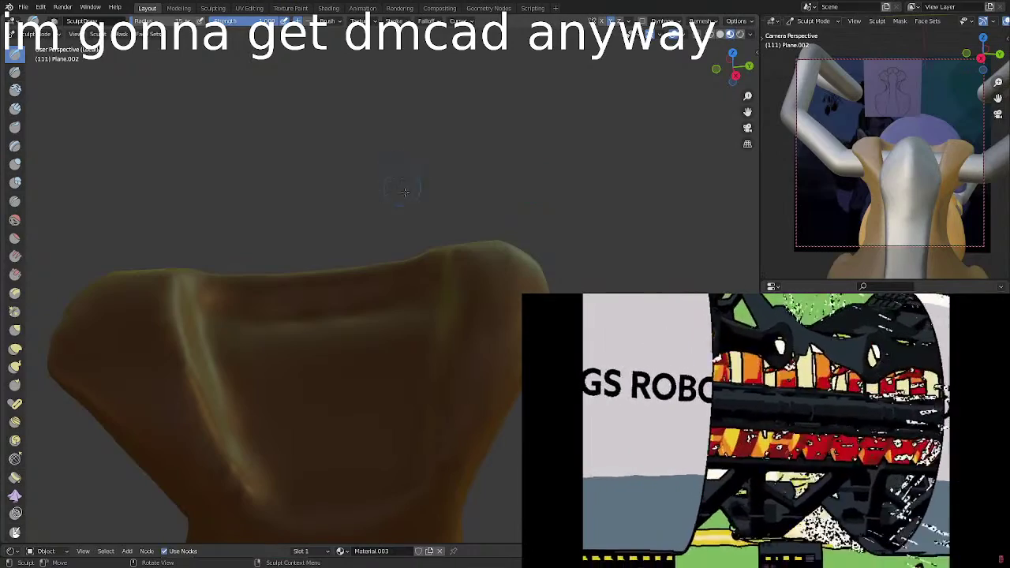
{"action": "mouse_move", "coordinate": [401, 185]}
{"action": "middle_mouse_down"}
{"action": "mouse_move", "coordinate": [417, 219]}
{"action": "mouse_move", "coordinate": [420, 198]}
{"action": "mouse_move", "coordinate": [428, 203]}
{"action": "middle_mouse_up"}
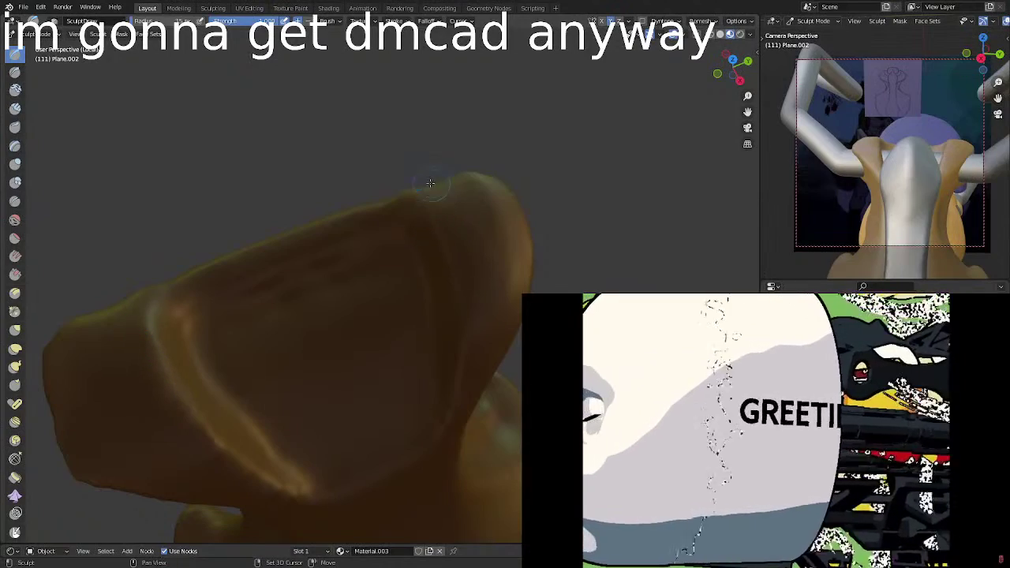
{"action": "mouse_move", "coordinate": [420, 192]}
{"action": "middle_mouse_down"}
{"action": "mouse_move", "coordinate": [458, 248]}
{"action": "mouse_move", "coordinate": [447, 245]}
{"action": "mouse_move", "coordinate": [492, 208]}
{"action": "mouse_move", "coordinate": [561, 201]}
{"action": "mouse_move", "coordinate": [228, 277]}
{"action": "middle_mouse_up"}
{"action": "mouse_move", "coordinate": [216, 254]}
{"action": "left_mouse_down"}
{"action": "mouse_move", "coordinate": [181, 285]}
{"action": "mouse_move", "coordinate": [173, 311]}
{"action": "left_mouse_up"}
{"action": "mouse_move", "coordinate": [207, 292]}
{"action": "left_mouse_down"}
{"action": "mouse_move", "coordinate": [208, 278]}
{"action": "mouse_move", "coordinate": [203, 303]}
{"action": "mouse_move", "coordinate": [218, 304]}
{"action": "left_mouse_up"}
Sculpt a rounded bump ringed by a shallow groove on the end face of the flared corner.
{"action": "mouse_move", "coordinate": [219, 305]}
{"action": "middle_mouse_down"}
{"action": "mouse_move", "coordinate": [163, 365]}
{"action": "mouse_move", "coordinate": [320, 253]}
{"action": "mouse_move", "coordinate": [321, 321]}
{"action": "middle_mouse_up"}
{"action": "middle_click_drag", "start_coordinate": [309, 377], "coordinate": [305, 382]}
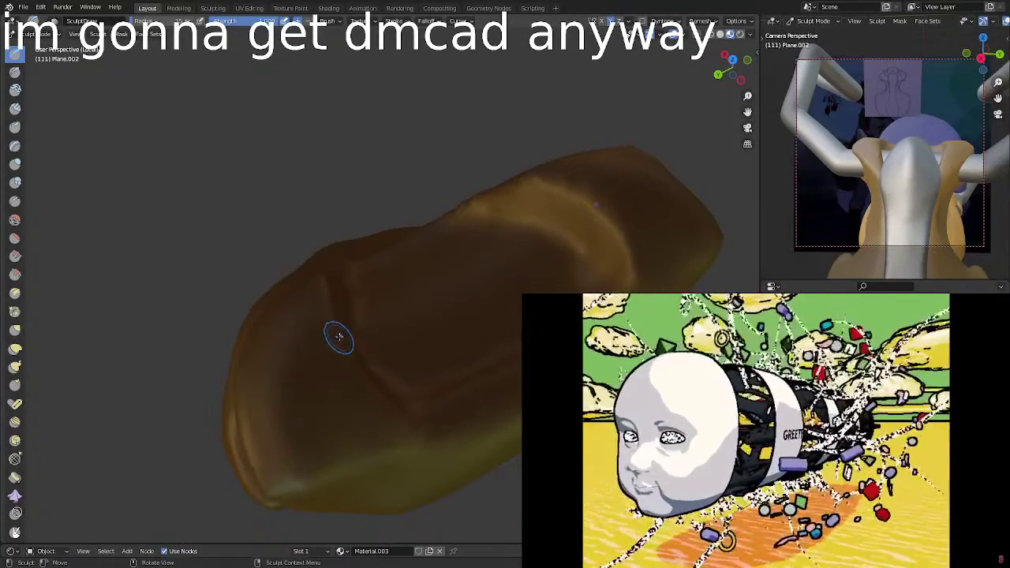
{"action": "mouse_move", "coordinate": [354, 302]}
{"action": "middle_mouse_down"}
{"action": "mouse_move", "coordinate": [403, 297]}
{"action": "mouse_move", "coordinate": [473, 261]}
{"action": "mouse_move", "coordinate": [585, 229]}
{"action": "mouse_move", "coordinate": [709, 234]}
{"action": "mouse_move", "coordinate": [410, 343]}
{"action": "mouse_move", "coordinate": [447, 309]}
{"action": "mouse_move", "coordinate": [426, 335]}
{"action": "middle_mouse_up"}
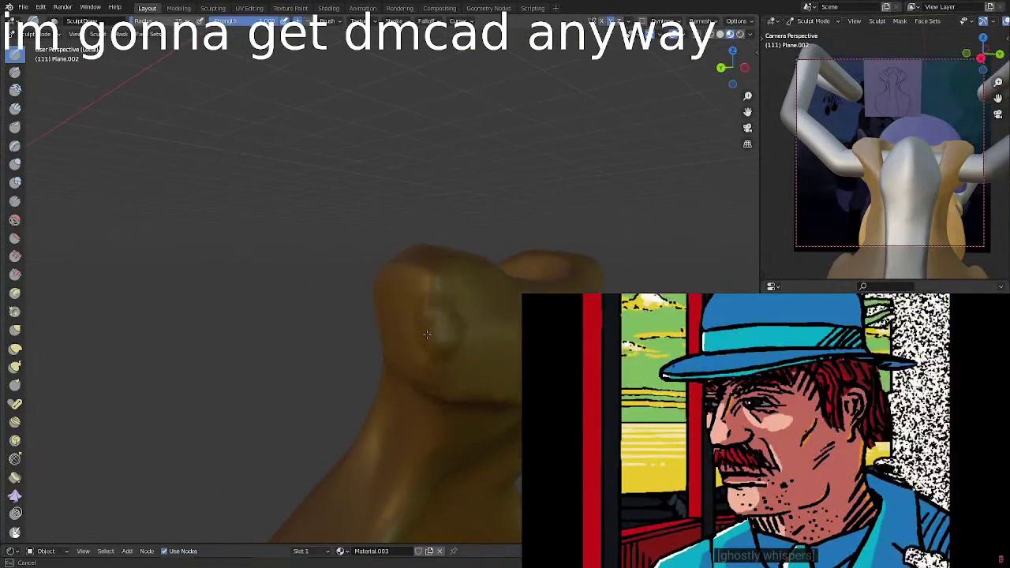
{"action": "left_click_drag", "start_coordinate": [427, 335], "coordinate": [451, 334]}
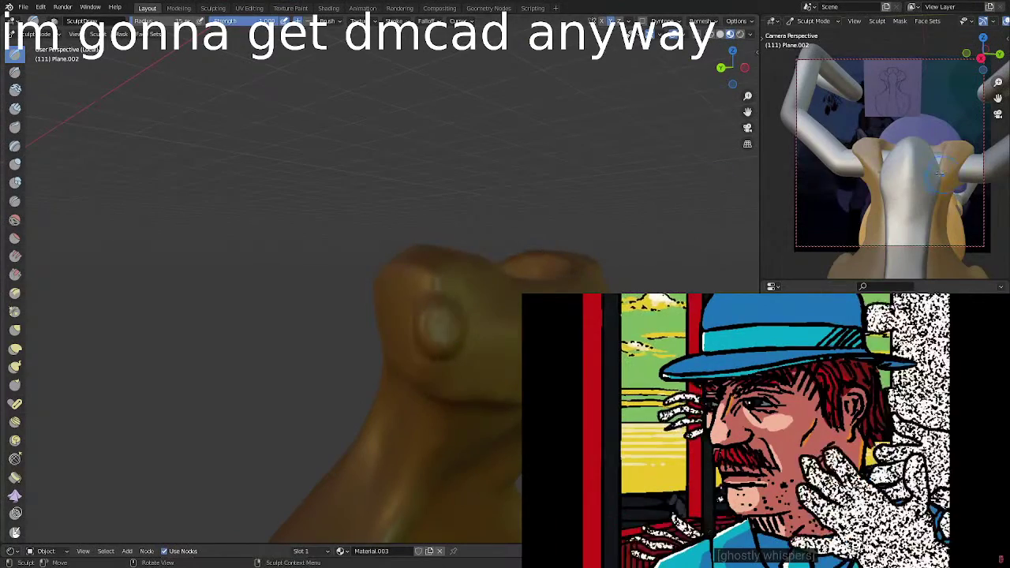
Turn the camera view to the figure's side and change the node editor below it to a 3D viewport.
{"action": "mouse_move", "coordinate": [939, 172]}
{"action": "middle_mouse_down"}
{"action": "mouse_move", "coordinate": [784, 171]}
{"action": "mouse_move", "coordinate": [798, 166]}
{"action": "mouse_move", "coordinate": [868, 225]}
{"action": "middle_mouse_up"}
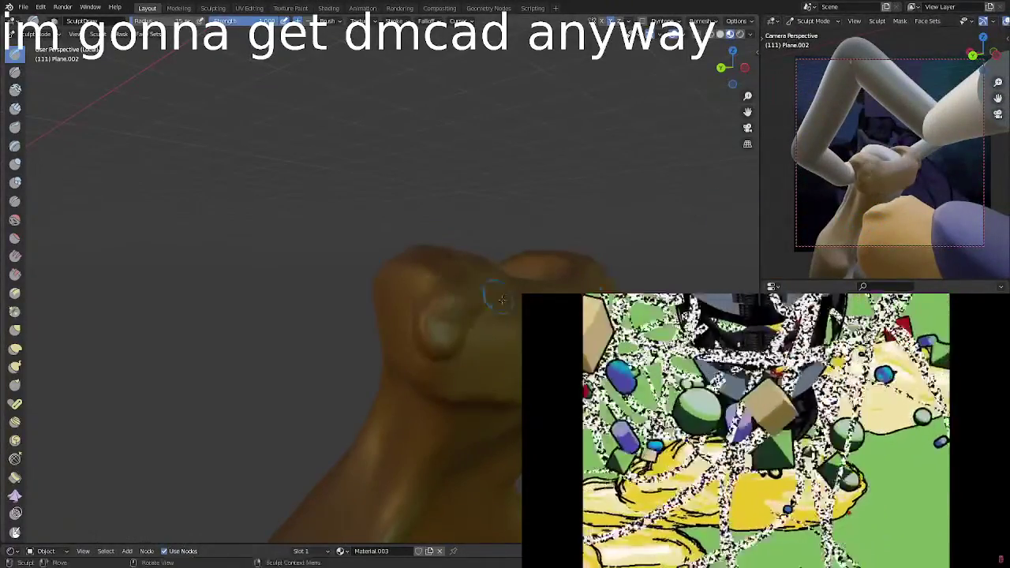
{"action": "mouse_move", "coordinate": [466, 308]}
{"action": "middle_mouse_down"}
{"action": "mouse_move", "coordinate": [510, 365]}
{"action": "mouse_move", "coordinate": [521, 348]}
{"action": "middle_mouse_up"}
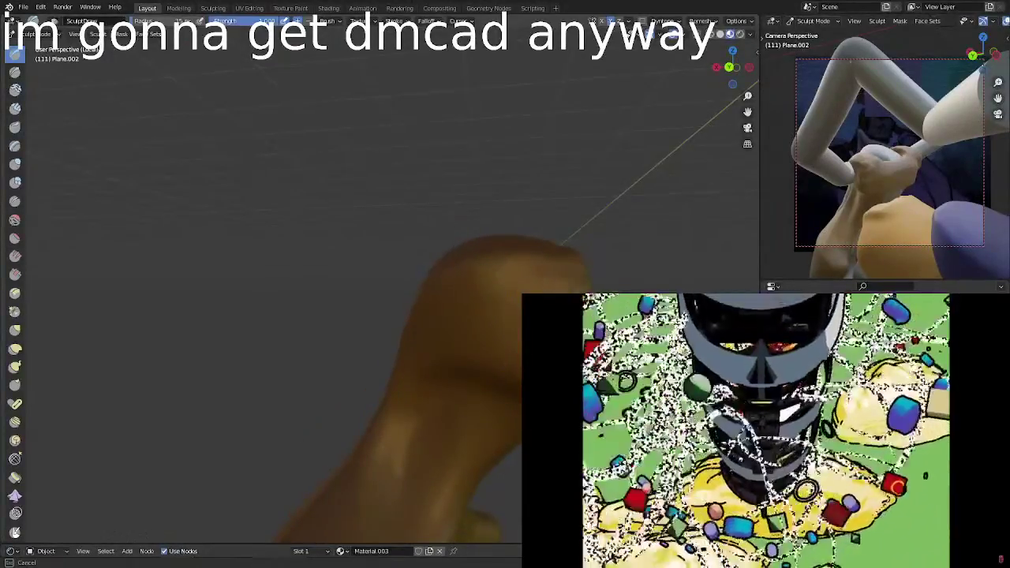
{"action": "left_click", "coordinate": [774, 286]}
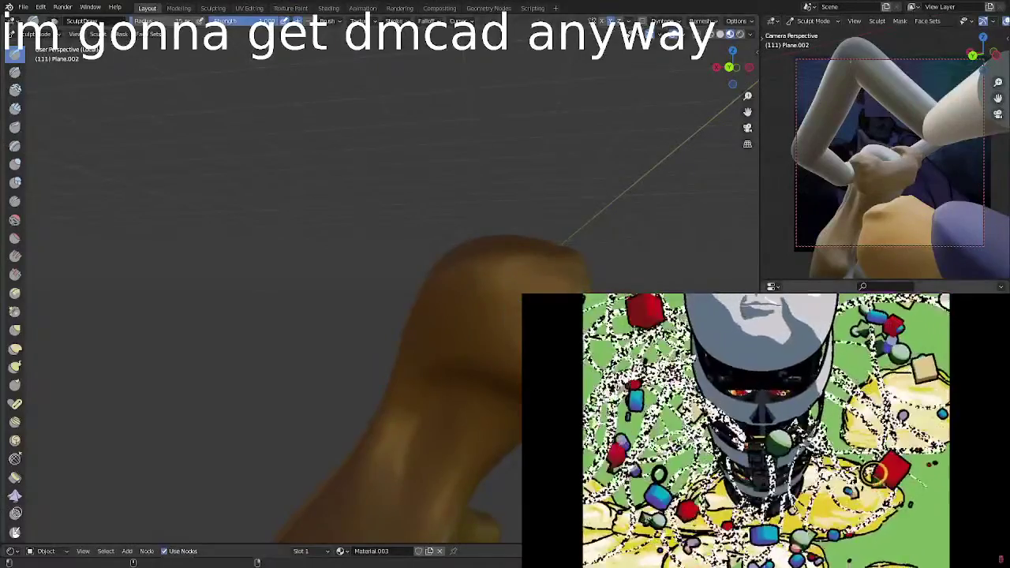
{"action": "left_click", "coordinate": [707, 313]}
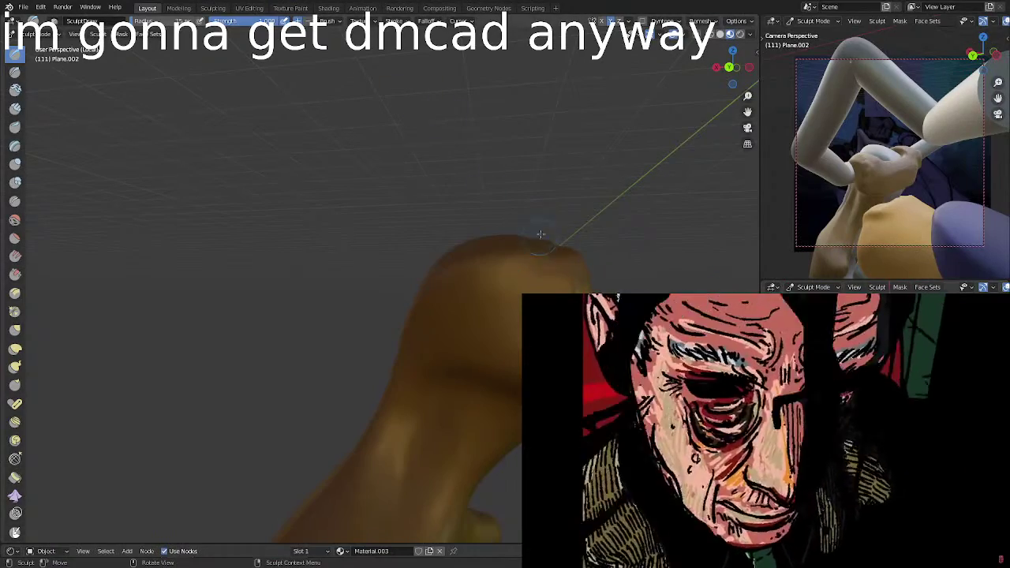
Reshape the outer end face of the flared corner with a short stroke down its edge.
{"action": "middle_click_drag", "start_coordinate": [495, 176], "coordinate": [474, 307]}
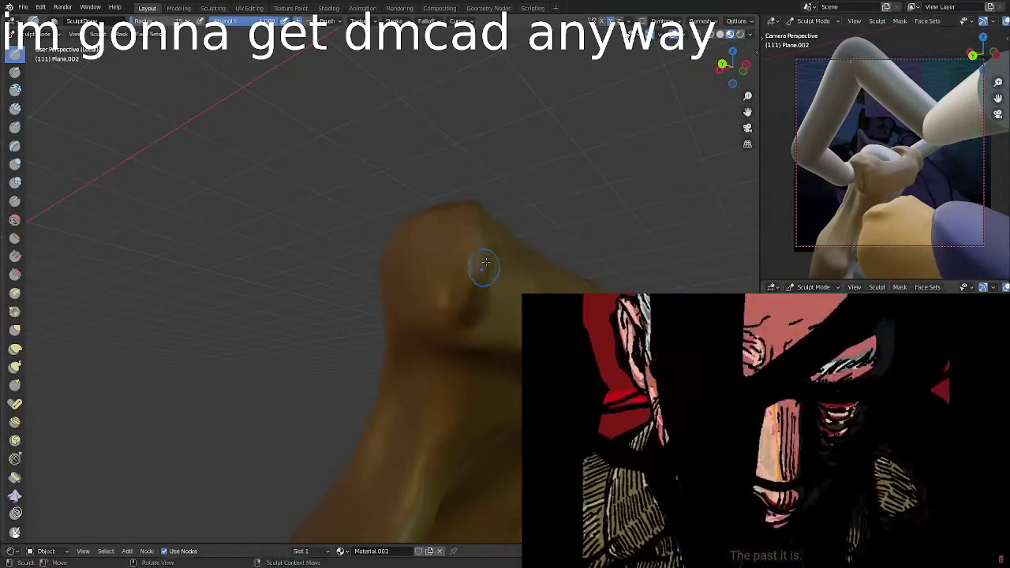
{"action": "middle_click_drag", "start_coordinate": [481, 264], "coordinate": [468, 266]}
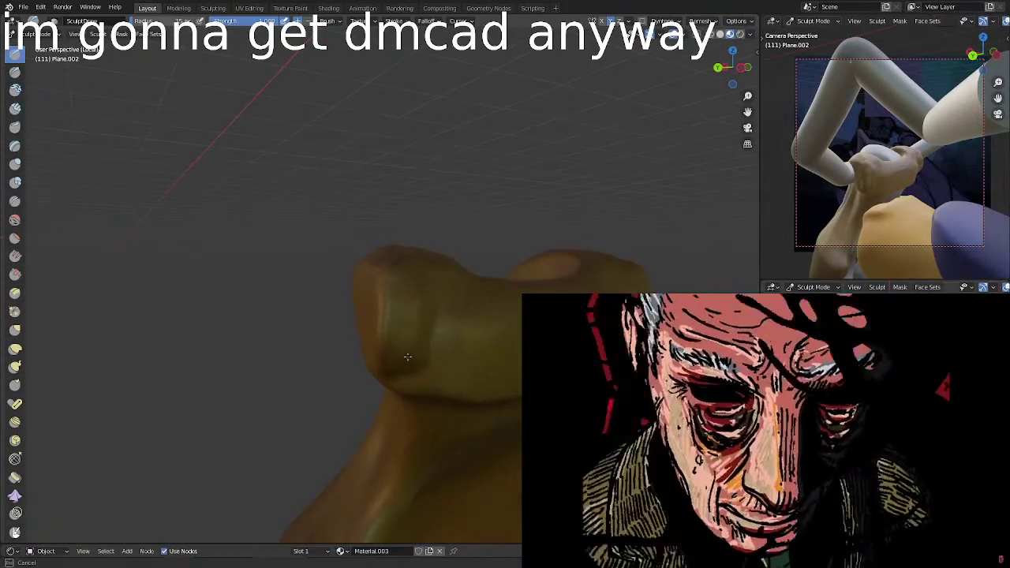
{"action": "middle_click_drag", "start_coordinate": [416, 293], "coordinate": [485, 270]}
{"action": "middle_click_drag", "start_coordinate": [570, 252], "coordinate": [483, 257]}
{"action": "mouse_move", "coordinate": [391, 260]}
{"action": "left_mouse_down"}
{"action": "mouse_move", "coordinate": [400, 315]}
{"action": "mouse_move", "coordinate": [403, 293]}
{"action": "left_mouse_up"}
{"action": "mouse_move", "coordinate": [404, 292]}
{"action": "middle_mouse_down"}
{"action": "mouse_move", "coordinate": [456, 261]}
{"action": "mouse_move", "coordinate": [508, 208]}
{"action": "middle_mouse_up"}
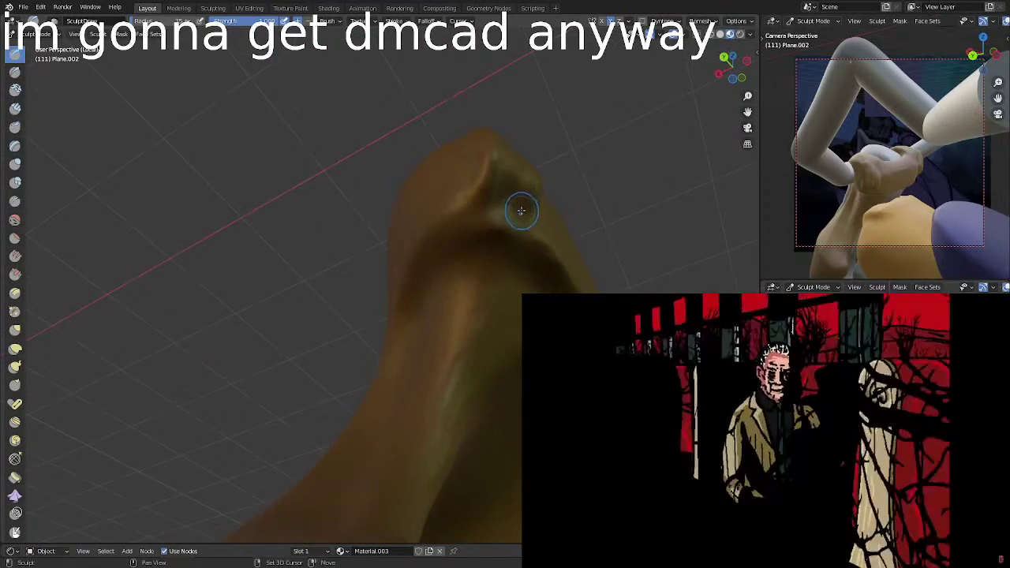
Carve a deep hollow beneath the end of the flared corner and smooth the surface along its side.
{"action": "mouse_move", "coordinate": [523, 231]}
{"action": "left_mouse_down"}
{"action": "mouse_move", "coordinate": [513, 201]}
{"action": "mouse_move", "coordinate": [562, 261]}
{"action": "left_mouse_up"}
{"action": "left_click_drag", "start_coordinate": [496, 208], "coordinate": [485, 223]}
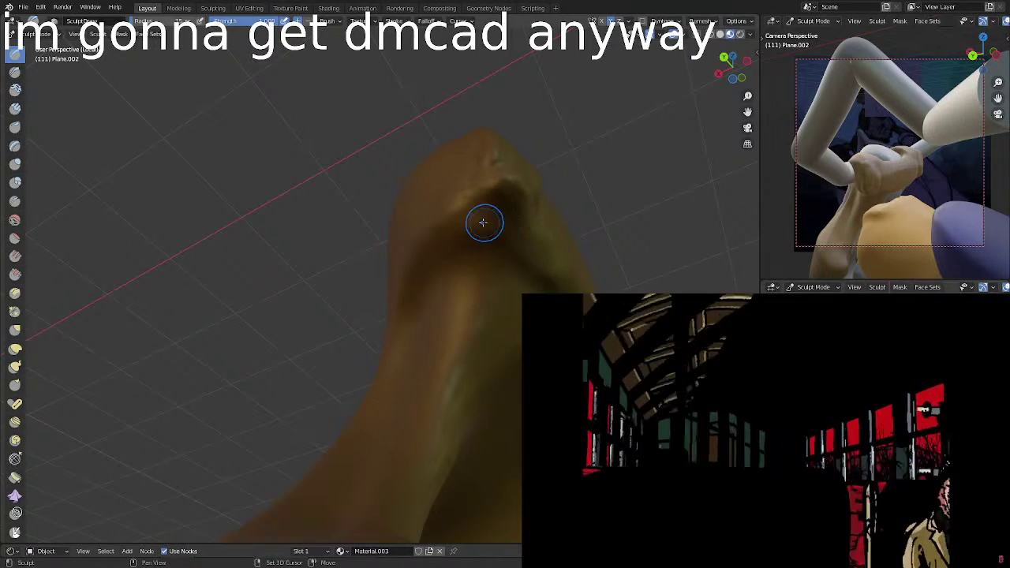
{"action": "mouse_move", "coordinate": [532, 248]}
{"action": "left_mouse_down"}
{"action": "mouse_move", "coordinate": [445, 258]}
{"action": "mouse_move", "coordinate": [478, 260]}
{"action": "mouse_move", "coordinate": [475, 270]}
{"action": "mouse_move", "coordinate": [506, 286]}
{"action": "mouse_move", "coordinate": [449, 284]}
{"action": "mouse_move", "coordinate": [511, 270]}
{"action": "left_mouse_up"}
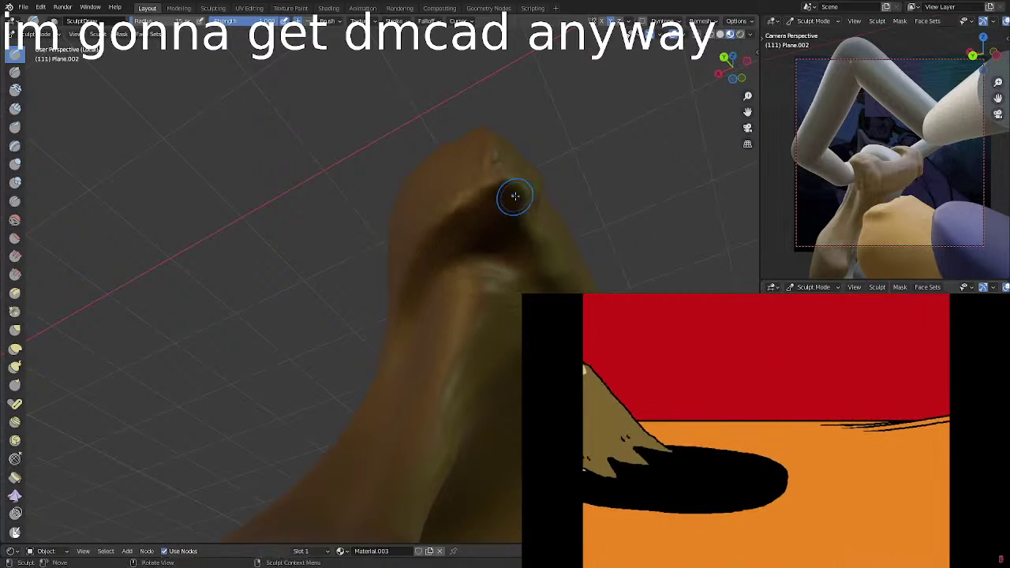
{"action": "middle_click_drag", "start_coordinate": [514, 196], "coordinate": [549, 225]}
{"action": "mouse_move", "coordinate": [585, 232]}
{"action": "left_mouse_down", "text": "shift"}
{"action": "mouse_move", "coordinate": [563, 203]}
{"action": "mouse_move", "coordinate": [529, 235]}
{"action": "left_mouse_up", "text": "shift"}
{"action": "middle_click_drag", "start_coordinate": [541, 202], "coordinate": [491, 263]}
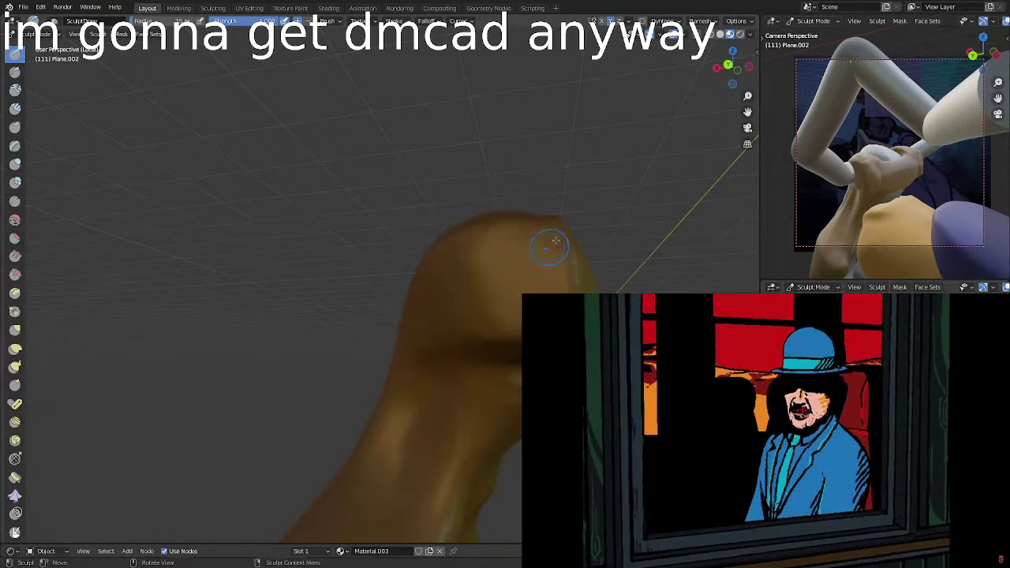
{"action": "middle_click_drag", "start_coordinate": [523, 247], "coordinate": [452, 258]}
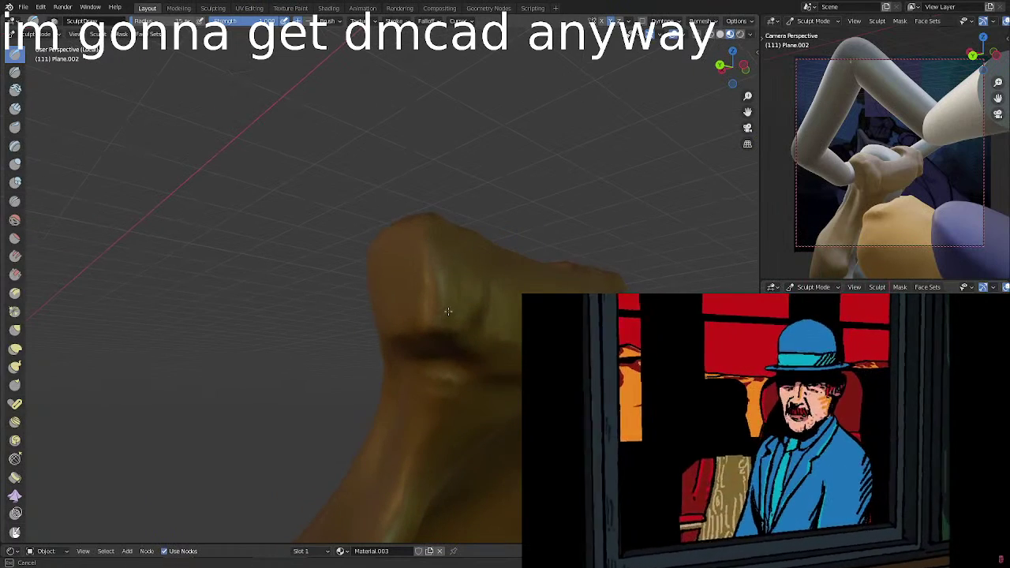
{"action": "middle_click_drag", "start_coordinate": [505, 320], "coordinate": [368, 319]}
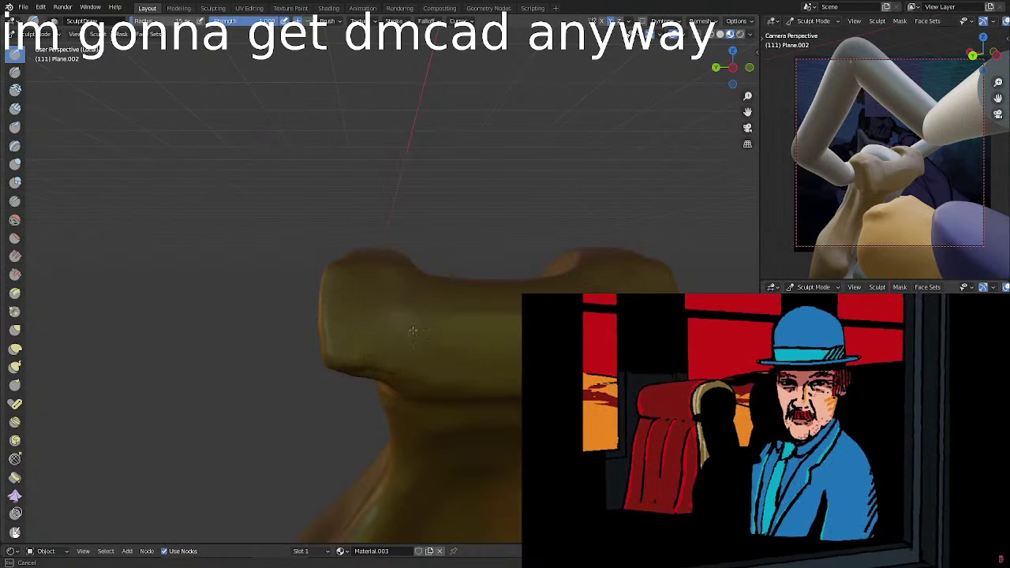
{"action": "mouse_move", "coordinate": [429, 305]}
{"action": "middle_mouse_down"}
{"action": "mouse_move", "coordinate": [492, 293]}
{"action": "mouse_move", "coordinate": [408, 250]}
{"action": "mouse_move", "coordinate": [395, 262]}
{"action": "mouse_move", "coordinate": [407, 259]}
{"action": "middle_mouse_up"}
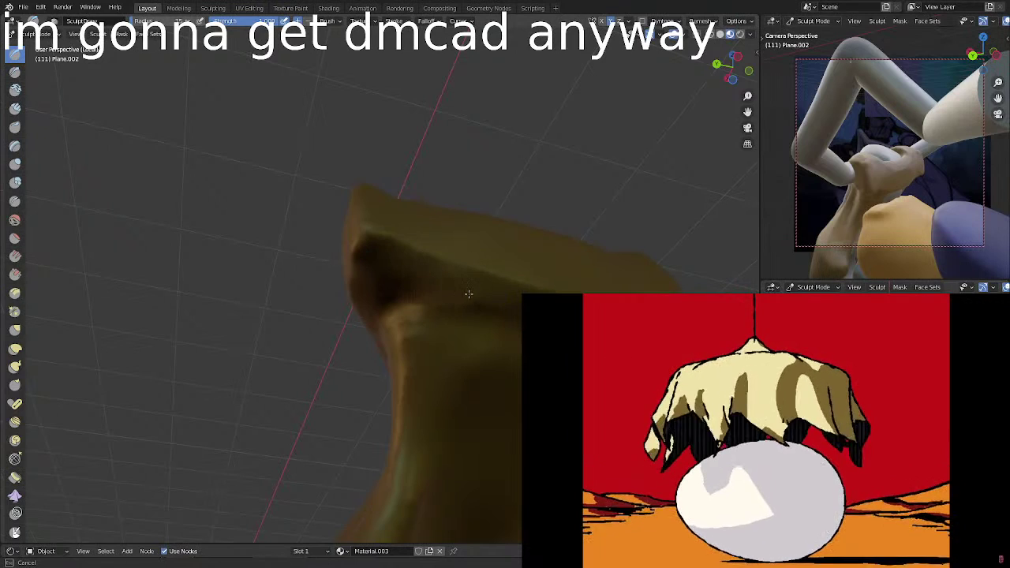
{"action": "mouse_move", "coordinate": [419, 300]}
{"action": "middle_mouse_down"}
{"action": "mouse_move", "coordinate": [469, 309]}
{"action": "mouse_move", "coordinate": [413, 282]}
{"action": "mouse_move", "coordinate": [485, 300]}
{"action": "mouse_move", "coordinate": [476, 297]}
{"action": "mouse_move", "coordinate": [532, 276]}
{"action": "middle_mouse_up"}
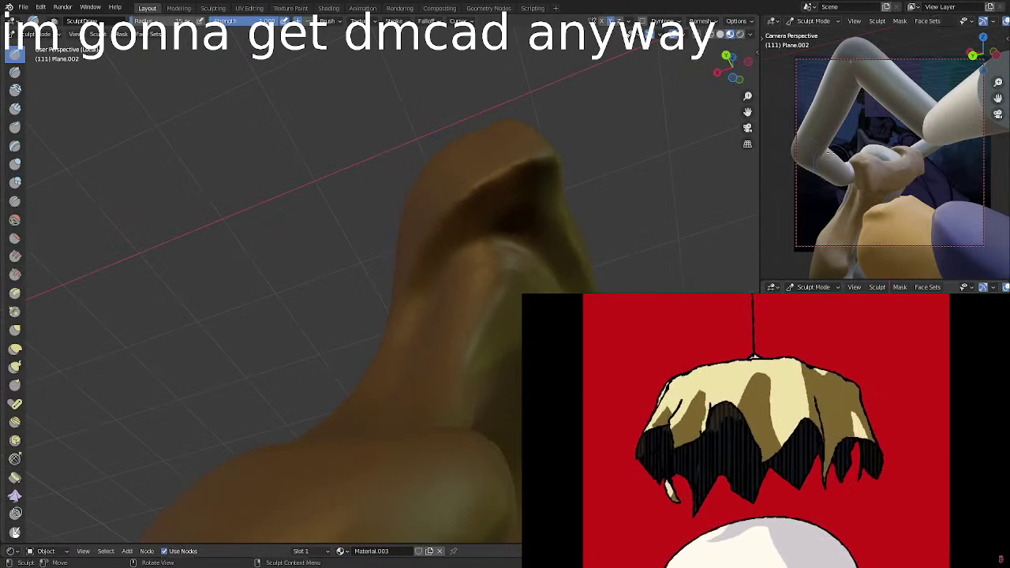
Turn the camera view around the figure until the body is centred with both arms in sight.
{"action": "mouse_move", "coordinate": [822, 178]}
{"action": "middle_mouse_down"}
{"action": "mouse_move", "coordinate": [914, 207]}
{"action": "mouse_move", "coordinate": [807, 203]}
{"action": "mouse_move", "coordinate": [863, 172]}
{"action": "middle_mouse_up"}
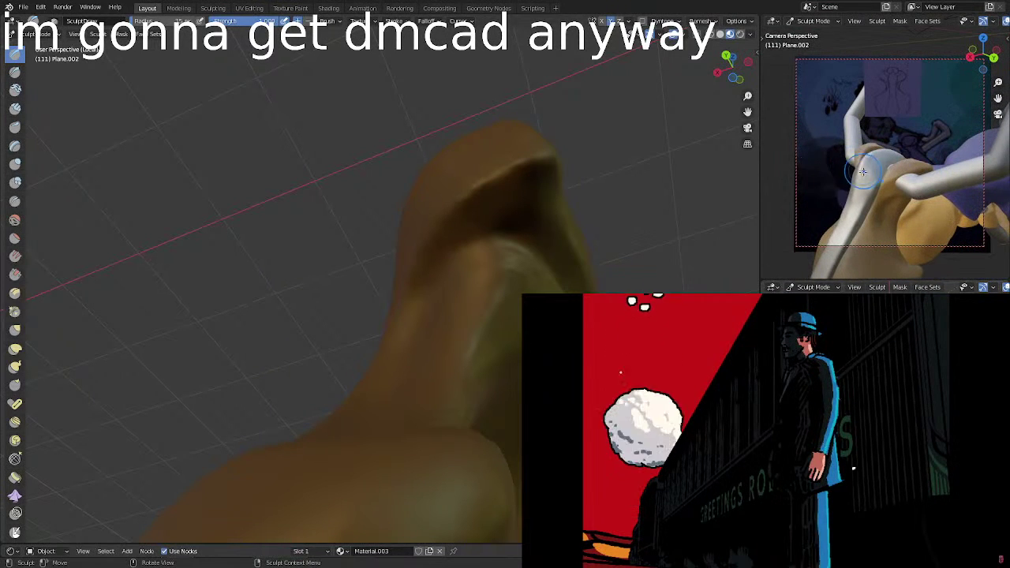
{"action": "middle_click_drag", "start_coordinate": [838, 203], "coordinate": [900, 213]}
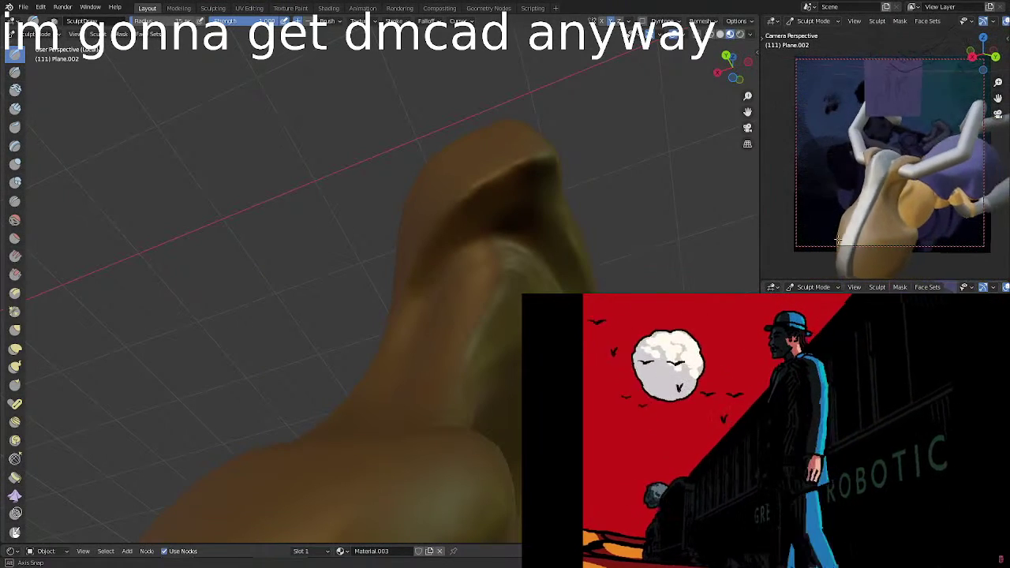
{"action": "middle_click_drag", "start_coordinate": [917, 202], "coordinate": [912, 251]}
{"action": "middle_click_drag", "start_coordinate": [910, 198], "coordinate": [837, 239]}
Reshape the side face next to the flared corner's end and refine the crease beneath it with short strokes.
{"action": "mouse_move", "coordinate": [547, 251]}
{"action": "middle_mouse_down"}
{"action": "mouse_move", "coordinate": [535, 238]}
{"action": "mouse_move", "coordinate": [490, 280]}
{"action": "mouse_move", "coordinate": [465, 282]}
{"action": "mouse_move", "coordinate": [471, 261]}
{"action": "middle_mouse_up"}
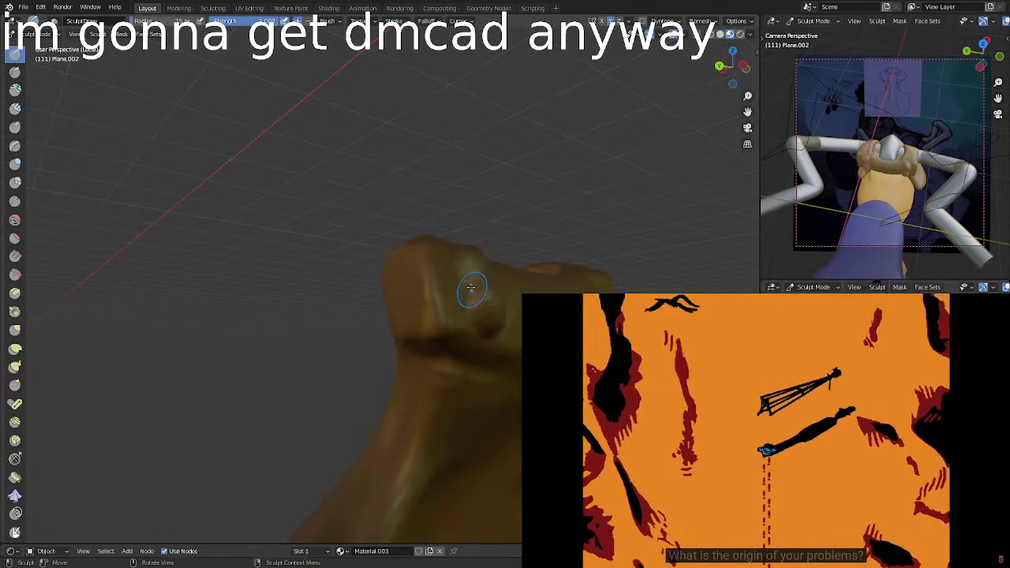
{"action": "left_click_drag", "start_coordinate": [472, 288], "coordinate": [447, 309]}
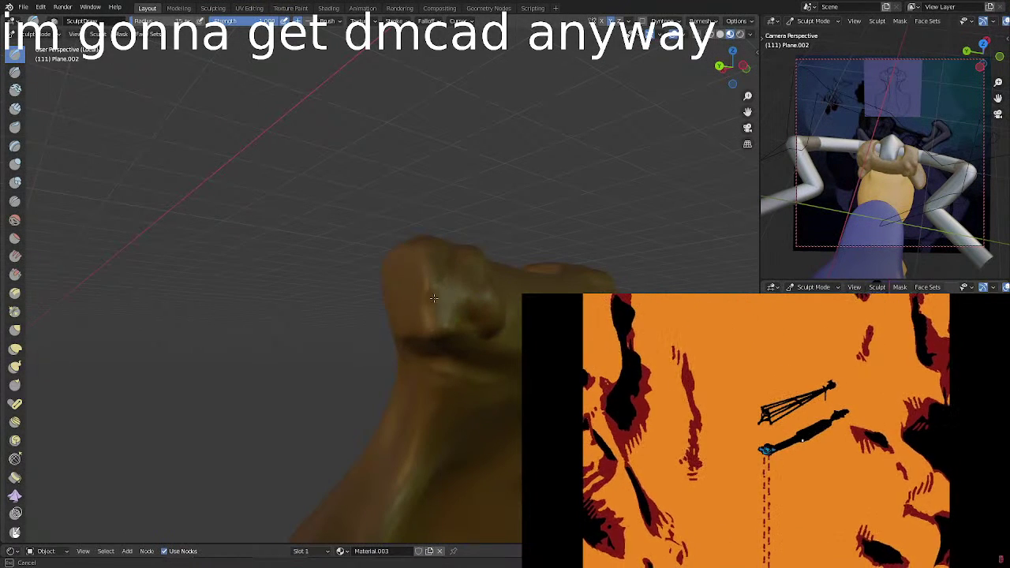
{"action": "middle_click_drag", "start_coordinate": [424, 254], "coordinate": [454, 264]}
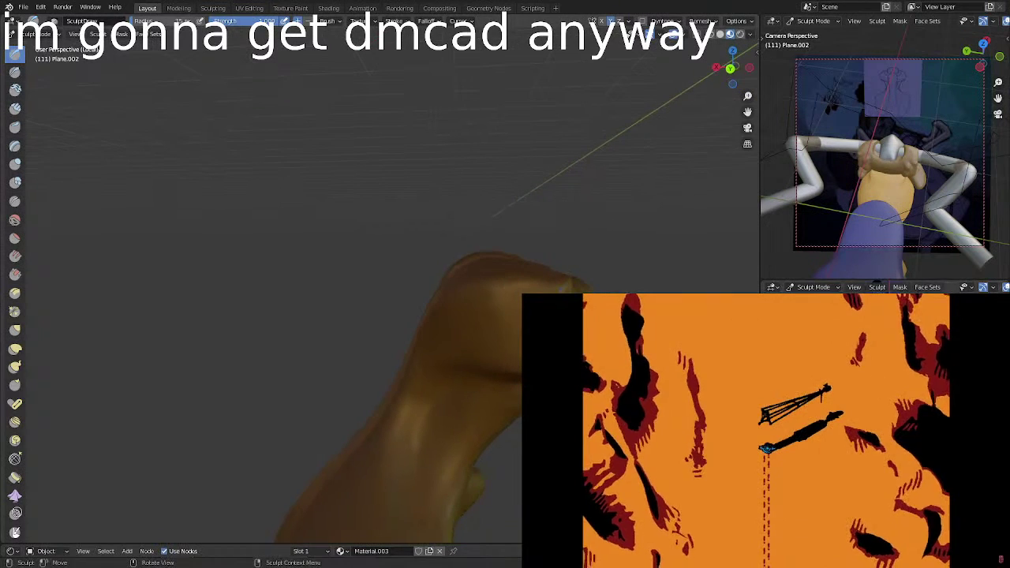
{"action": "left_click_drag", "start_coordinate": [569, 278], "coordinate": [574, 283]}
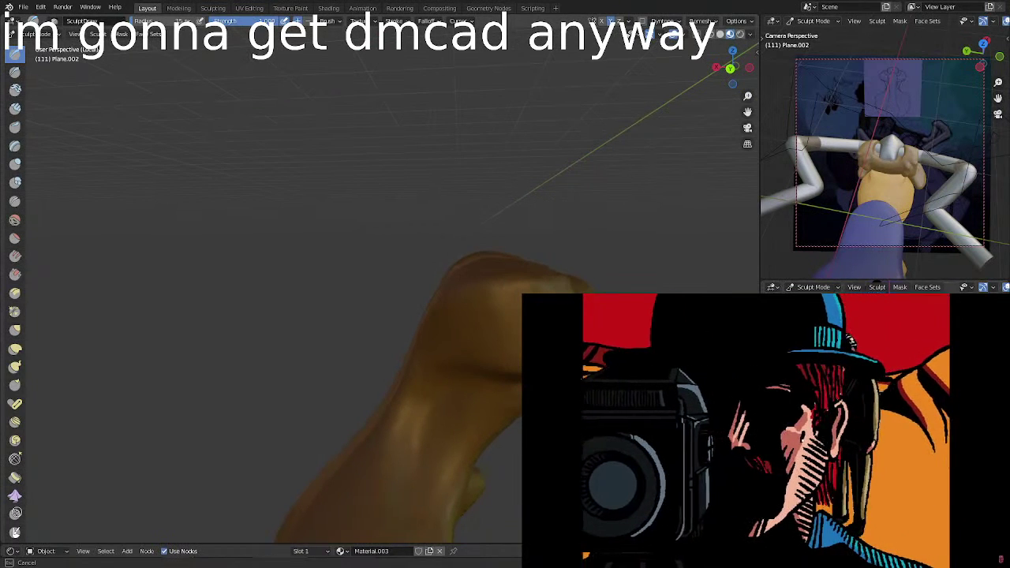
{"action": "left_click_drag", "start_coordinate": [452, 365], "coordinate": [505, 377]}
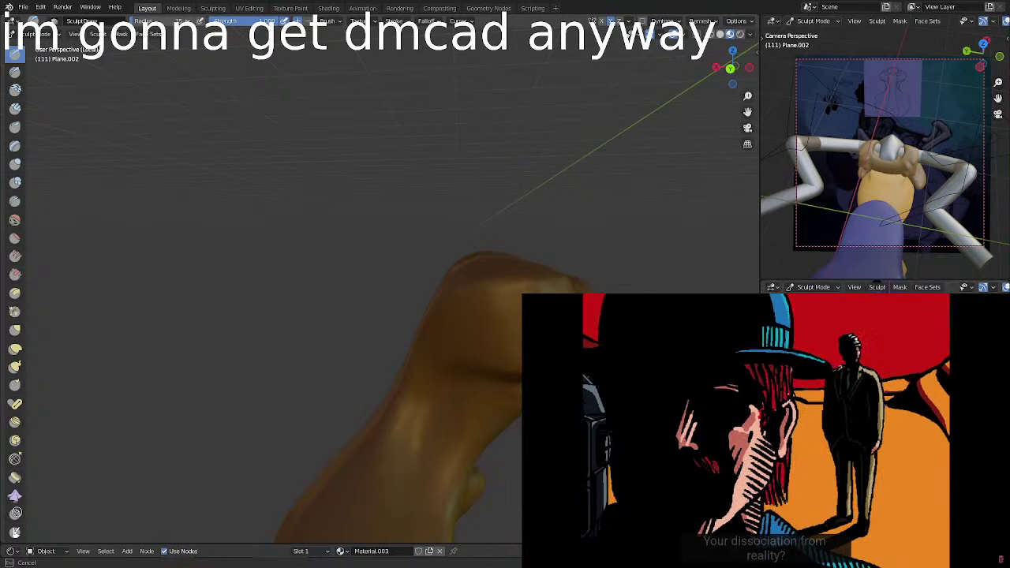
{"action": "mouse_move", "coordinate": [505, 377]}
{"action": "middle_mouse_down"}
{"action": "mouse_move", "coordinate": [485, 365]}
{"action": "mouse_move", "coordinate": [510, 335]}
{"action": "middle_mouse_up"}
{"action": "mouse_move", "coordinate": [509, 335]}
{"action": "left_mouse_down"}
{"action": "mouse_move", "coordinate": [515, 329]}
{"action": "mouse_move", "coordinate": [491, 351]}
{"action": "mouse_move", "coordinate": [517, 387]}
{"action": "left_mouse_up"}
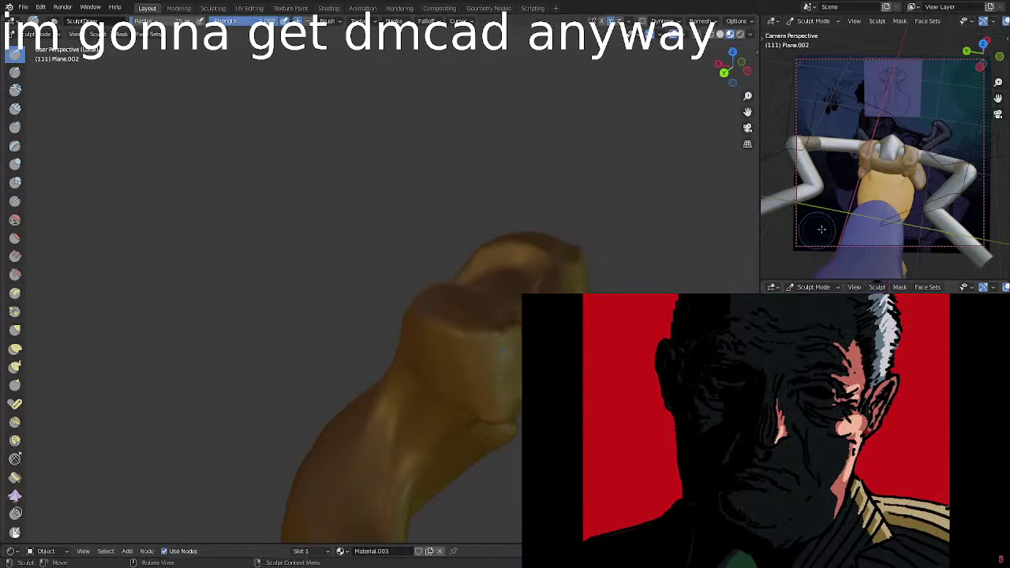
Soften the notched outer corner of the upper surface's rim with short sculpting strokes.
{"action": "middle_click_drag", "start_coordinate": [880, 395], "coordinate": [888, 407]}
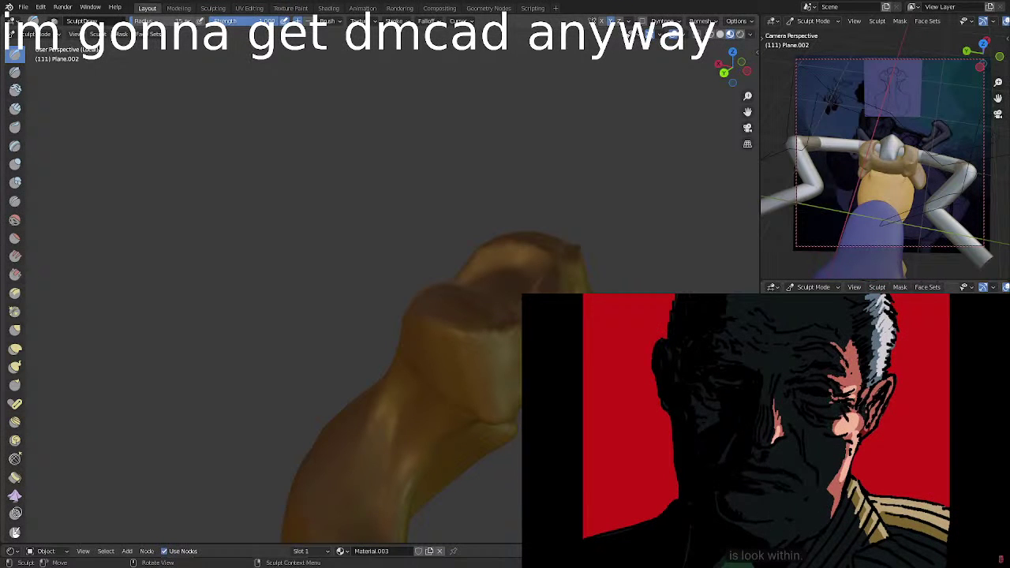
{"action": "mouse_move", "coordinate": [379, 315]}
{"action": "middle_mouse_down"}
{"action": "mouse_move", "coordinate": [477, 315]}
{"action": "mouse_move", "coordinate": [513, 395]}
{"action": "middle_mouse_up"}
{"action": "scroll", "coordinate": [489, 391], "scroll_direction": "up", "scroll_amount": 2}
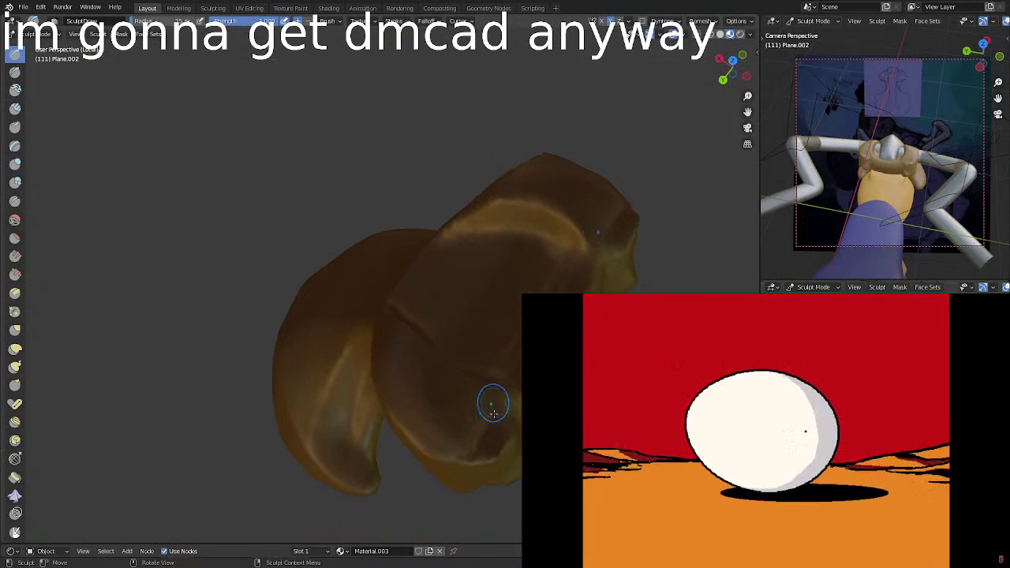
{"action": "mouse_move", "coordinate": [491, 430]}
{"action": "left_mouse_down"}
{"action": "mouse_move", "coordinate": [496, 441]}
{"action": "mouse_move", "coordinate": [480, 451]}
{"action": "left_mouse_up"}
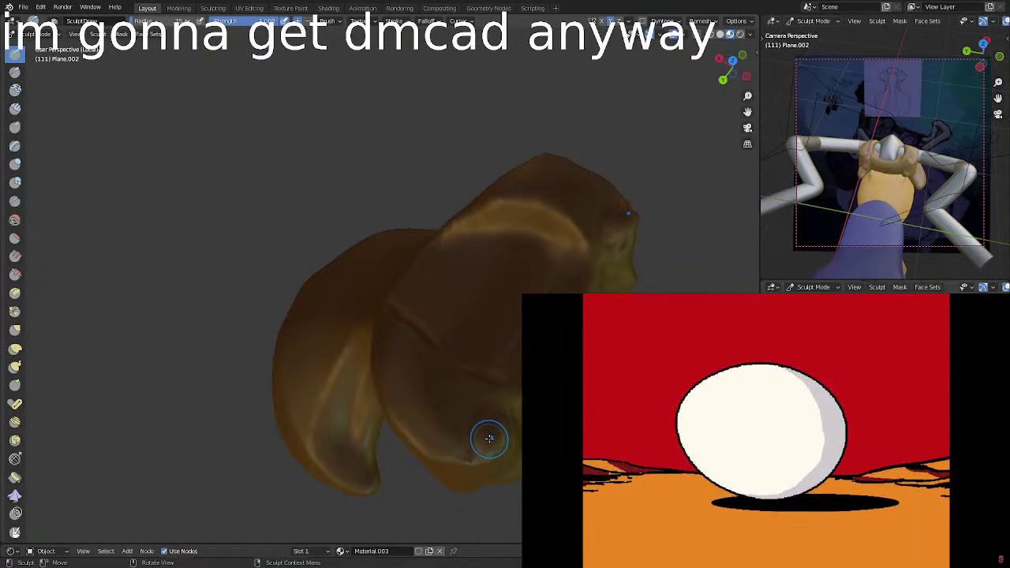
{"action": "left_click_drag", "start_coordinate": [458, 416], "coordinate": [470, 417]}
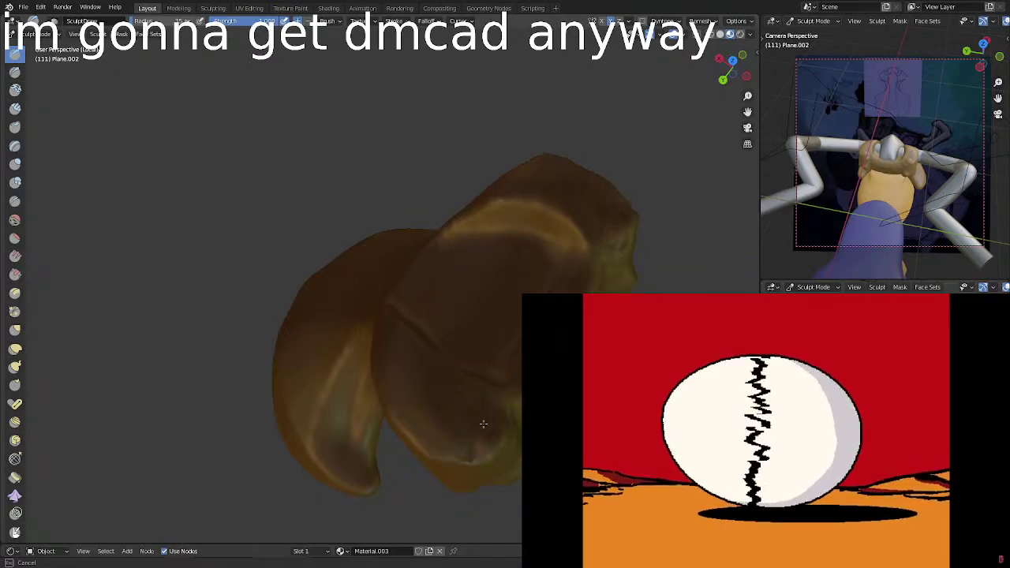
{"action": "left_click_drag", "start_coordinate": [469, 458], "coordinate": [487, 450]}
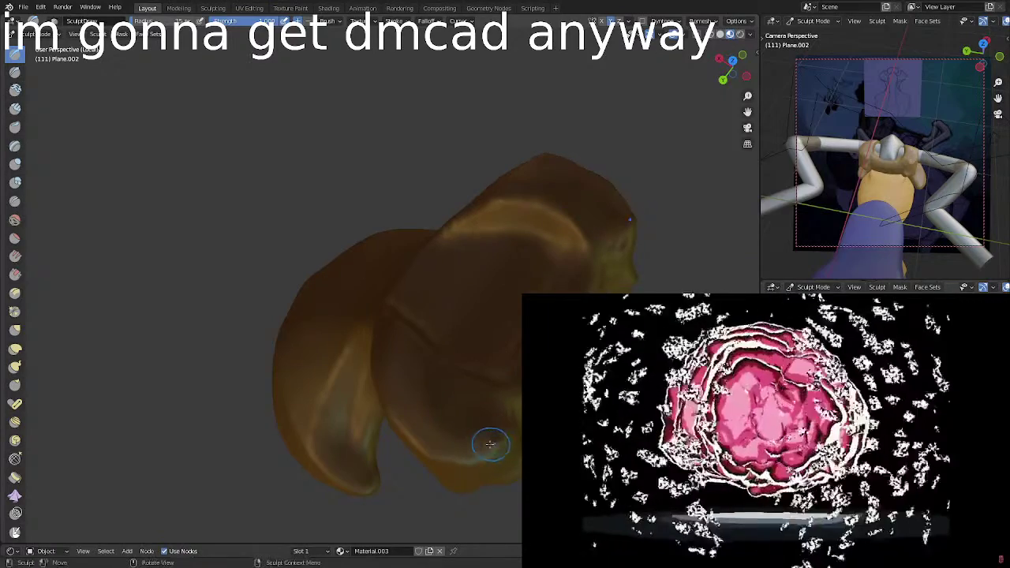
Even out the side face of the flared corner above the carved hollow.
{"action": "middle_click_drag", "start_coordinate": [485, 440], "coordinate": [583, 367]}
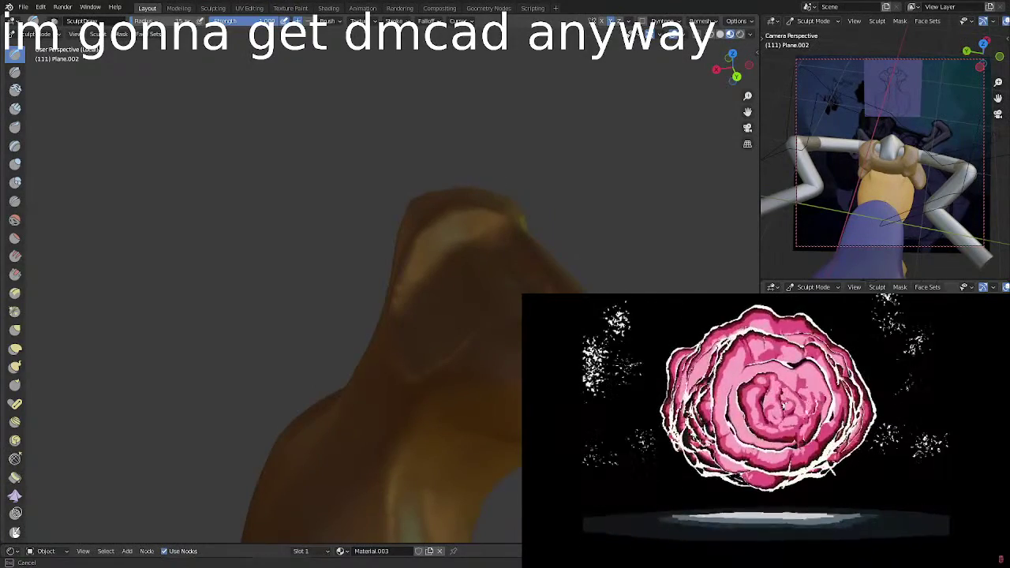
{"action": "middle_click_drag", "start_coordinate": [548, 182], "coordinate": [523, 191]}
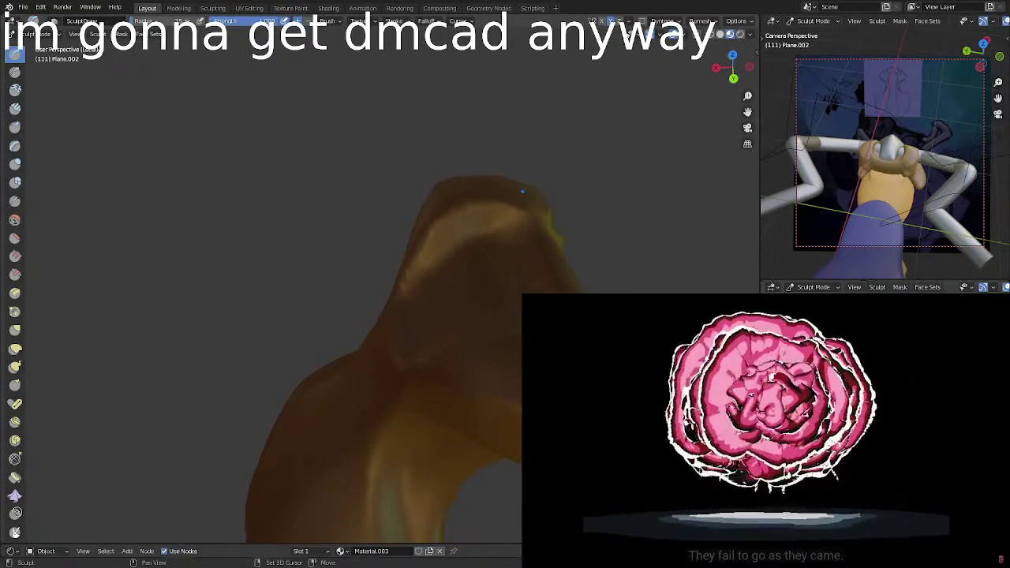
{"action": "mouse_move", "coordinate": [528, 191]}
{"action": "middle_mouse_down"}
{"action": "mouse_move", "coordinate": [520, 330]}
{"action": "mouse_move", "coordinate": [509, 356]}
{"action": "mouse_move", "coordinate": [484, 339]}
{"action": "middle_mouse_up"}
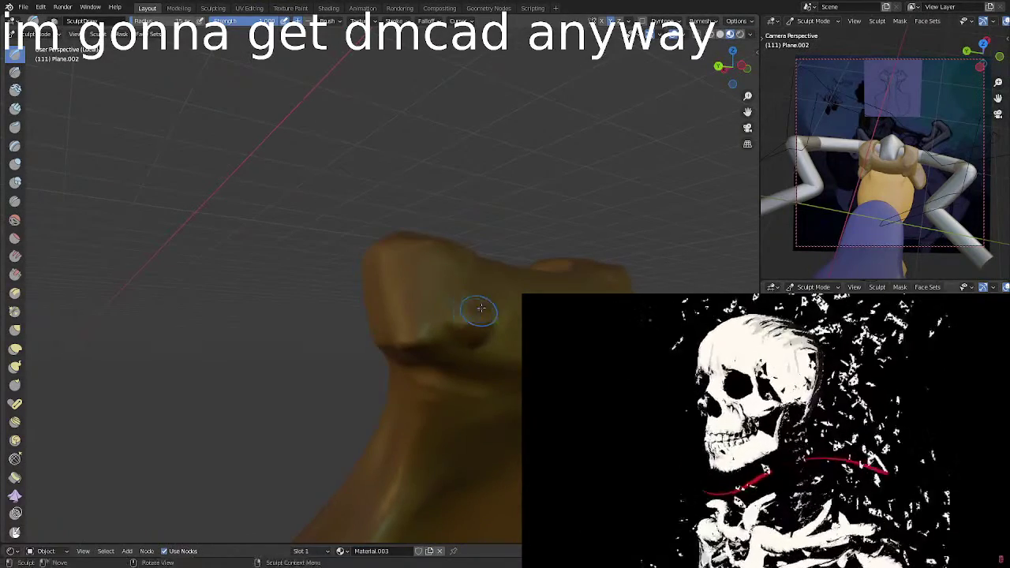
{"action": "mouse_move", "coordinate": [473, 309]}
{"action": "middle_mouse_down"}
{"action": "mouse_move", "coordinate": [480, 245]}
{"action": "mouse_move", "coordinate": [473, 308]}
{"action": "mouse_move", "coordinate": [444, 368]}
{"action": "middle_mouse_up"}
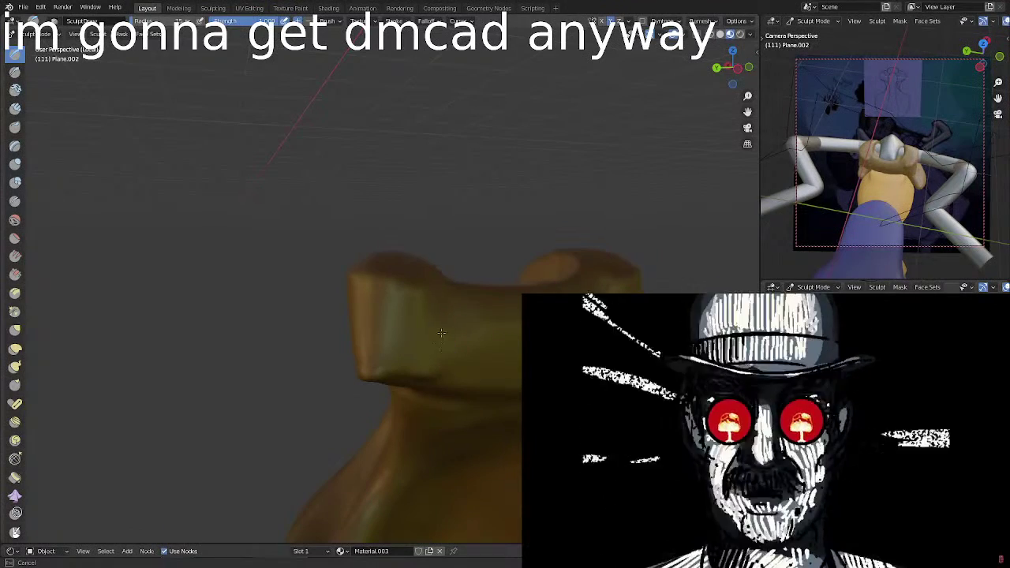
{"action": "mouse_move", "coordinate": [467, 340]}
{"action": "middle_mouse_down"}
{"action": "mouse_move", "coordinate": [545, 221]}
{"action": "mouse_move", "coordinate": [474, 339]}
{"action": "middle_mouse_up"}
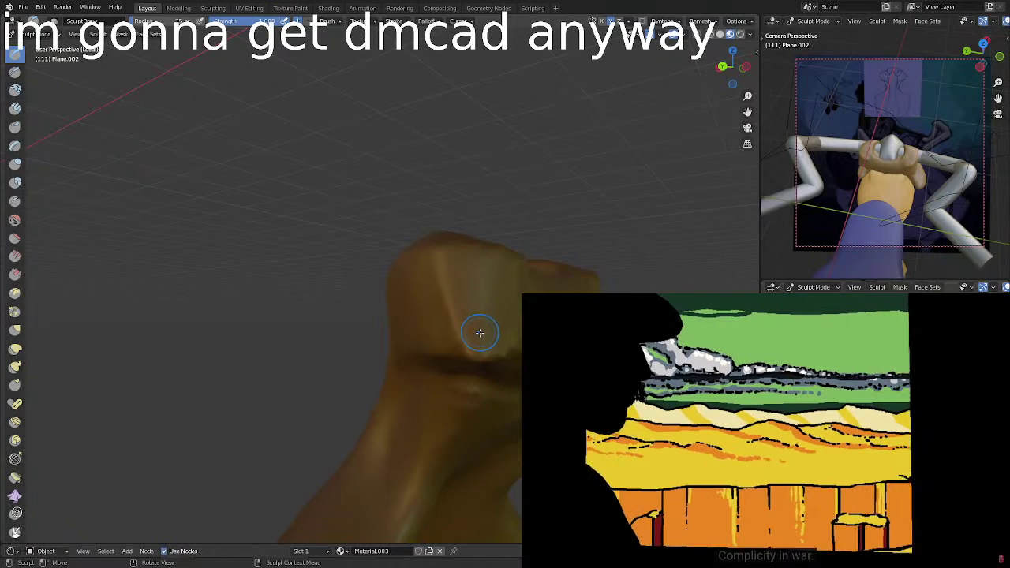
{"action": "mouse_move", "coordinate": [492, 331]}
{"action": "middle_mouse_down"}
{"action": "mouse_move", "coordinate": [407, 235]}
{"action": "mouse_move", "coordinate": [560, 279]}
{"action": "middle_mouse_up"}
{"action": "mouse_move", "coordinate": [560, 280]}
{"action": "left_mouse_down"}
{"action": "mouse_move", "coordinate": [575, 275]}
{"action": "mouse_move", "coordinate": [551, 273]}
{"action": "left_mouse_up"}
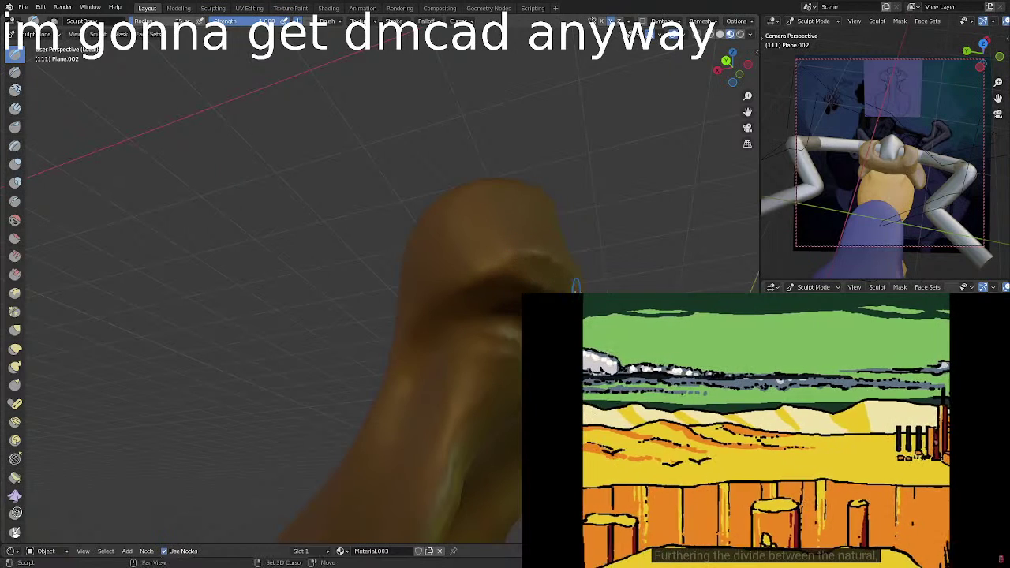
{"action": "mouse_move", "coordinate": [548, 270]}
{"action": "middle_mouse_down"}
{"action": "mouse_move", "coordinate": [540, 288]}
{"action": "mouse_move", "coordinate": [498, 312]}
{"action": "mouse_move", "coordinate": [511, 291]}
{"action": "middle_mouse_up"}
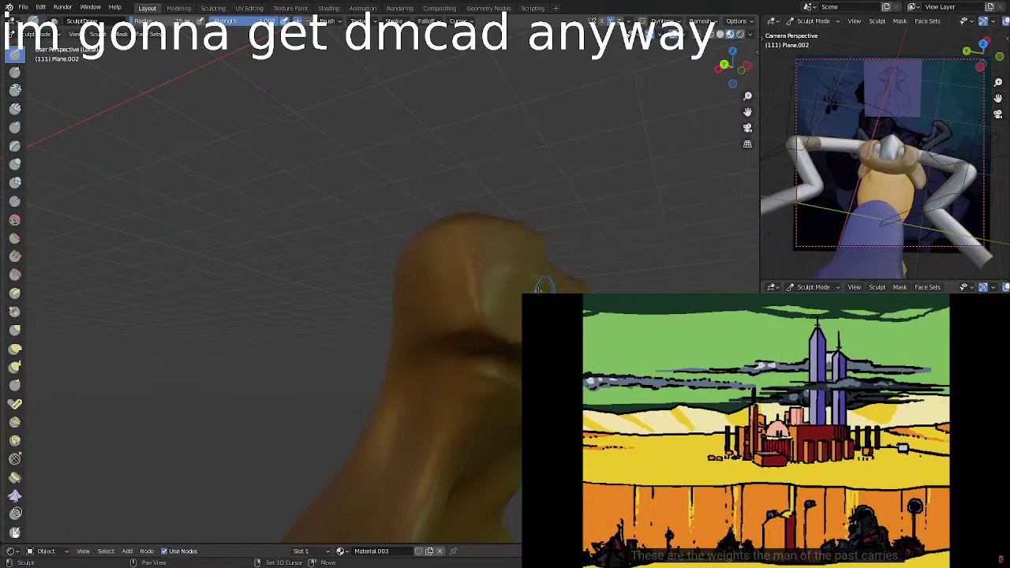
Sharpen the lower edge of the flared corner into a crisp point over the hollow.
{"action": "mouse_move", "coordinate": [575, 289]}
{"action": "middle_mouse_down"}
{"action": "mouse_move", "coordinate": [429, 339]}
{"action": "mouse_move", "coordinate": [442, 330]}
{"action": "middle_mouse_up"}
{"action": "left_click_drag", "start_coordinate": [442, 329], "coordinate": [447, 345]}
{"action": "left_click_drag", "start_coordinate": [451, 363], "coordinate": [478, 356]}
{"action": "left_click_drag", "start_coordinate": [482, 357], "coordinate": [495, 360]}
{"action": "mouse_move", "coordinate": [480, 355]}
{"action": "middle_mouse_down"}
{"action": "mouse_move", "coordinate": [543, 300]}
{"action": "mouse_move", "coordinate": [556, 259]}
{"action": "middle_mouse_up"}
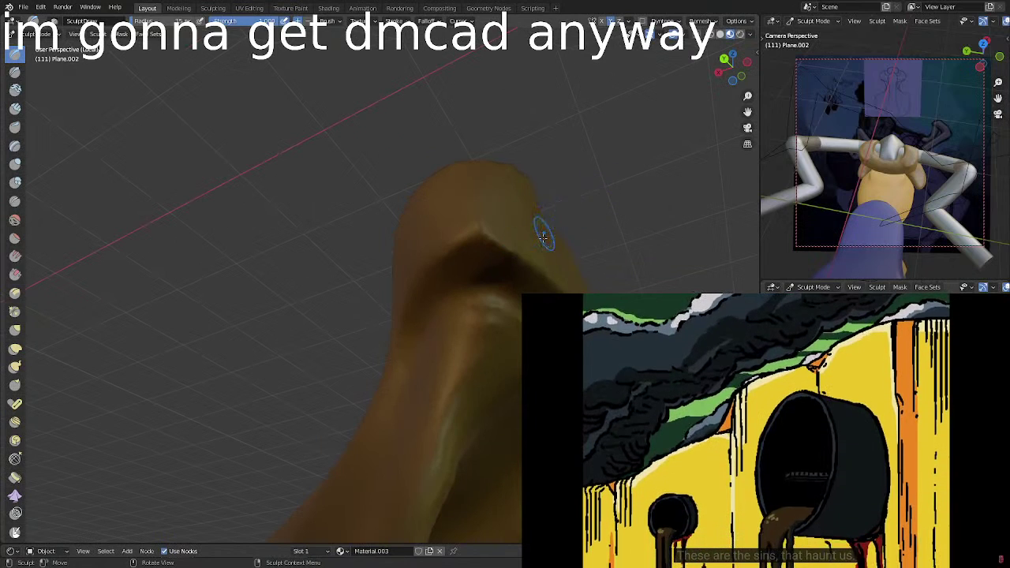
Reshape the outer rim of the flared corner's cupped upper surface with short strokes along its edge.
{"action": "mouse_move", "coordinate": [541, 225]}
{"action": "middle_mouse_down"}
{"action": "mouse_move", "coordinate": [519, 297]}
{"action": "mouse_move", "coordinate": [551, 313]}
{"action": "mouse_move", "coordinate": [407, 332]}
{"action": "middle_mouse_up"}
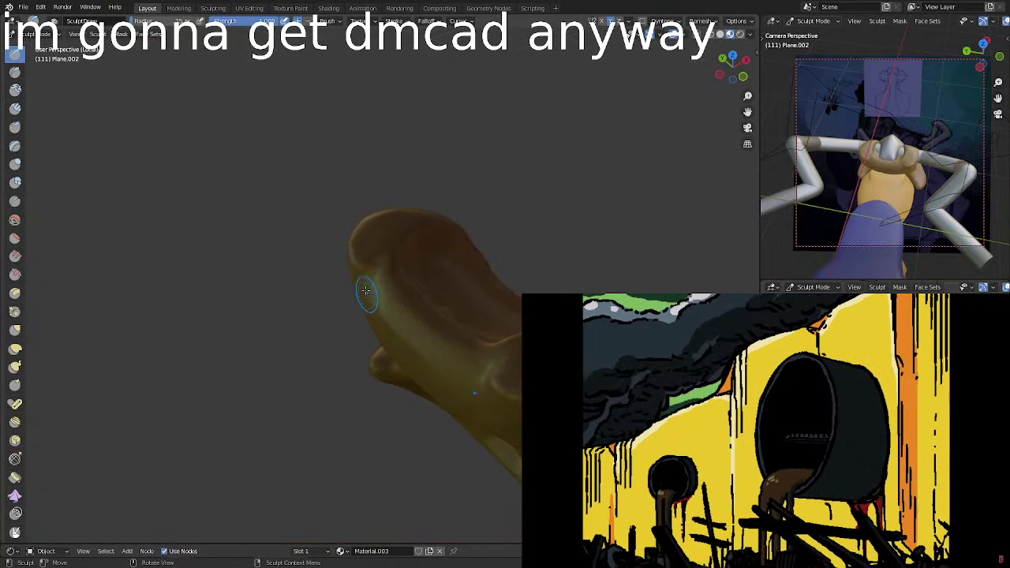
{"action": "mouse_move", "coordinate": [368, 284]}
{"action": "left_mouse_down"}
{"action": "mouse_move", "coordinate": [397, 333]}
{"action": "mouse_move", "coordinate": [433, 365]}
{"action": "mouse_move", "coordinate": [379, 281]}
{"action": "mouse_move", "coordinate": [376, 257]}
{"action": "left_mouse_up"}
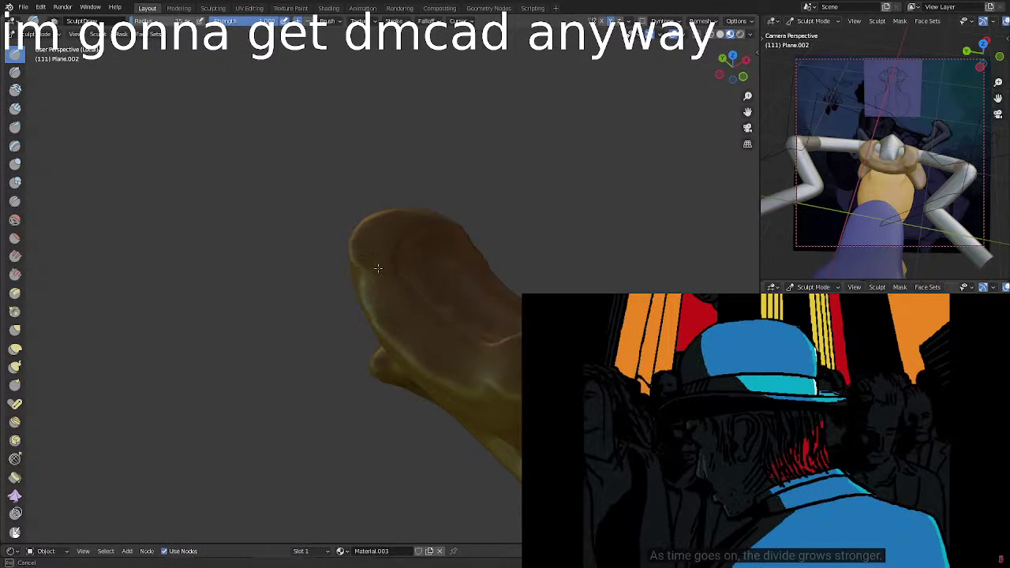
{"action": "middle_click_drag", "start_coordinate": [378, 268], "coordinate": [372, 289]}
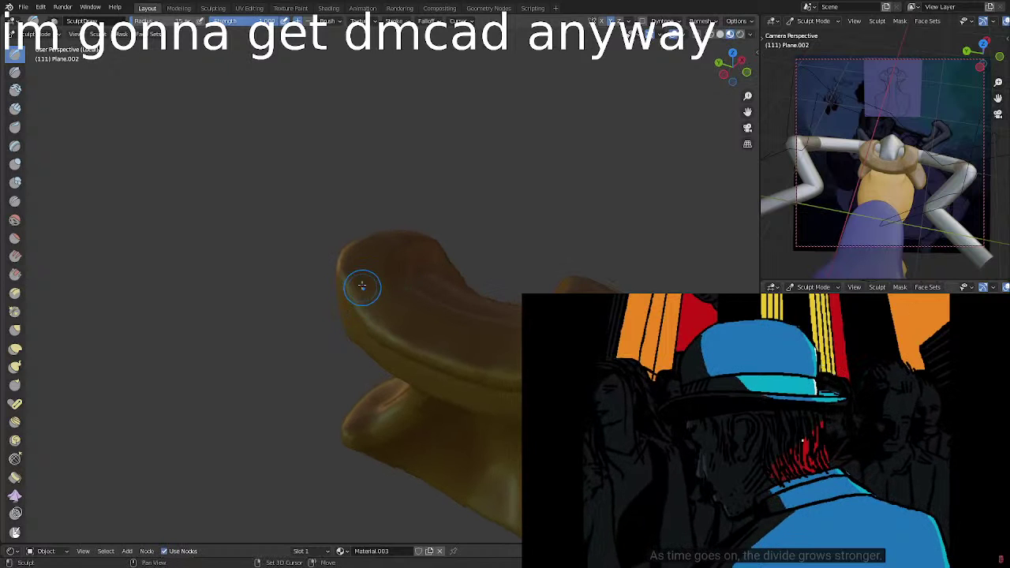
{"action": "left_click_drag", "start_coordinate": [359, 274], "coordinate": [372, 310]}
{"action": "left_click_drag", "start_coordinate": [376, 285], "coordinate": [371, 266]}
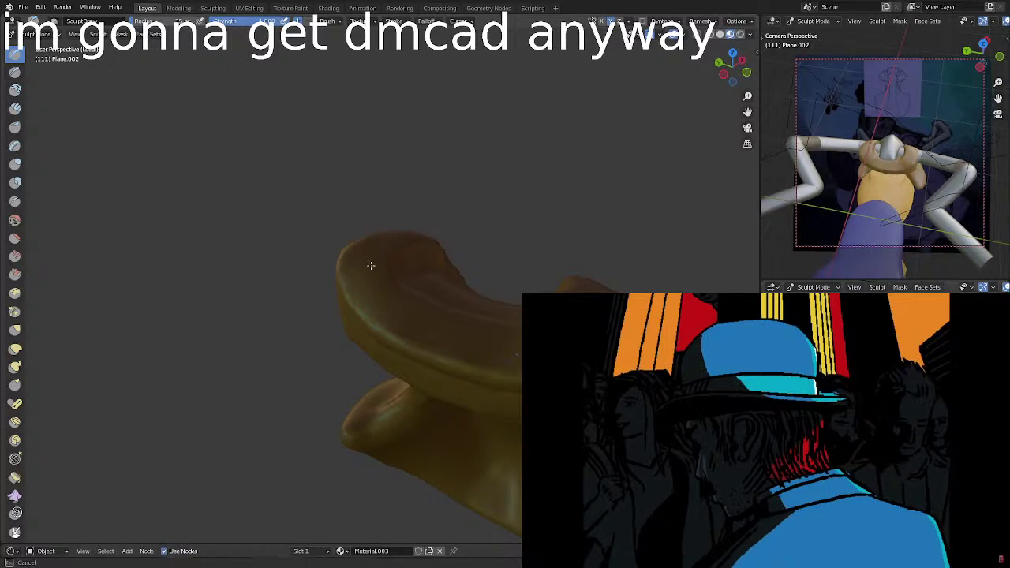
Rework the side face of the flared corner between its upper rim and the crease with a few strokes.
{"action": "middle_click_drag", "start_coordinate": [485, 345], "coordinate": [336, 306]}
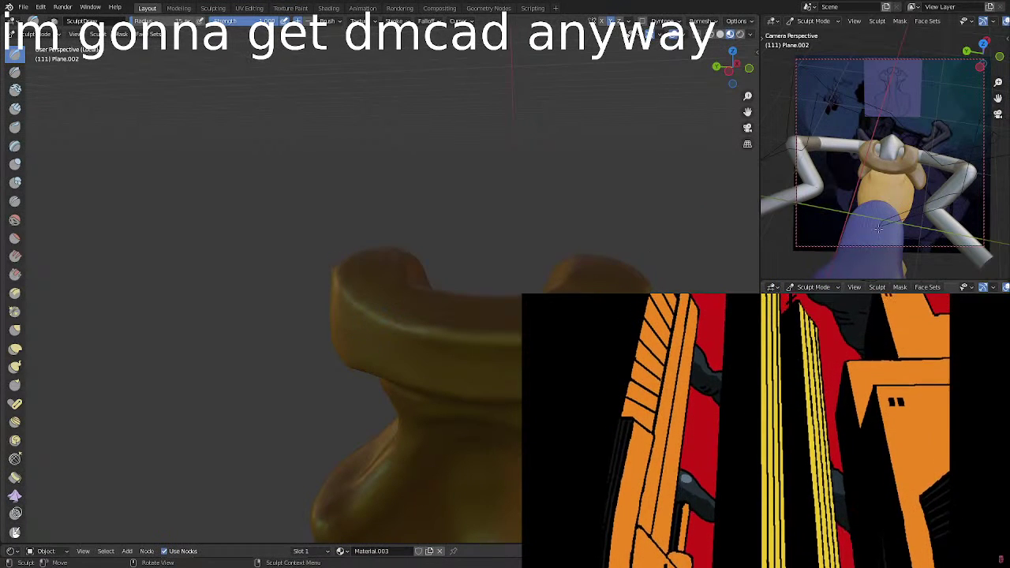
{"action": "middle_click_drag", "start_coordinate": [442, 355], "coordinate": [378, 332]}
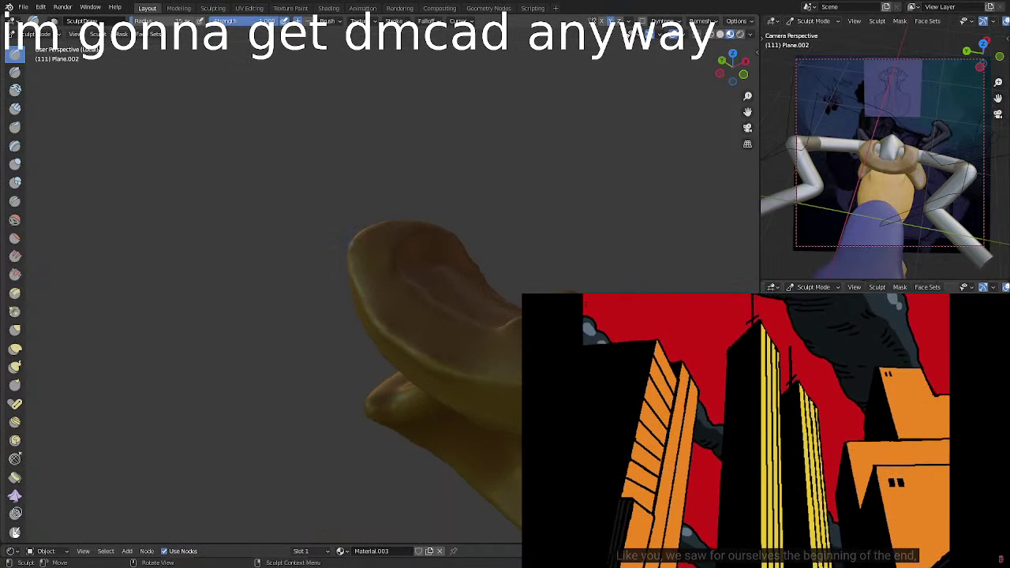
{"action": "mouse_move", "coordinate": [588, 381]}
{"action": "middle_mouse_down"}
{"action": "mouse_move", "coordinate": [517, 310]}
{"action": "mouse_move", "coordinate": [348, 357]}
{"action": "middle_mouse_up"}
{"action": "mouse_move", "coordinate": [605, 270]}
{"action": "left_mouse_down"}
{"action": "mouse_move", "coordinate": [589, 279]}
{"action": "mouse_move", "coordinate": [513, 272]}
{"action": "left_mouse_up"}
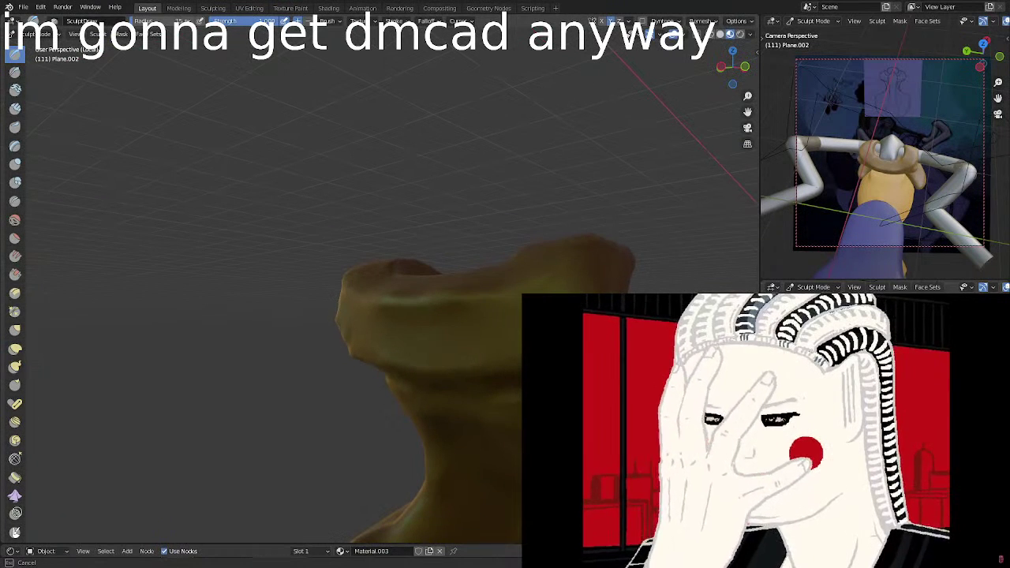
{"action": "scroll", "coordinate": [622, 281], "scroll_direction": "down", "scroll_amount": 2}
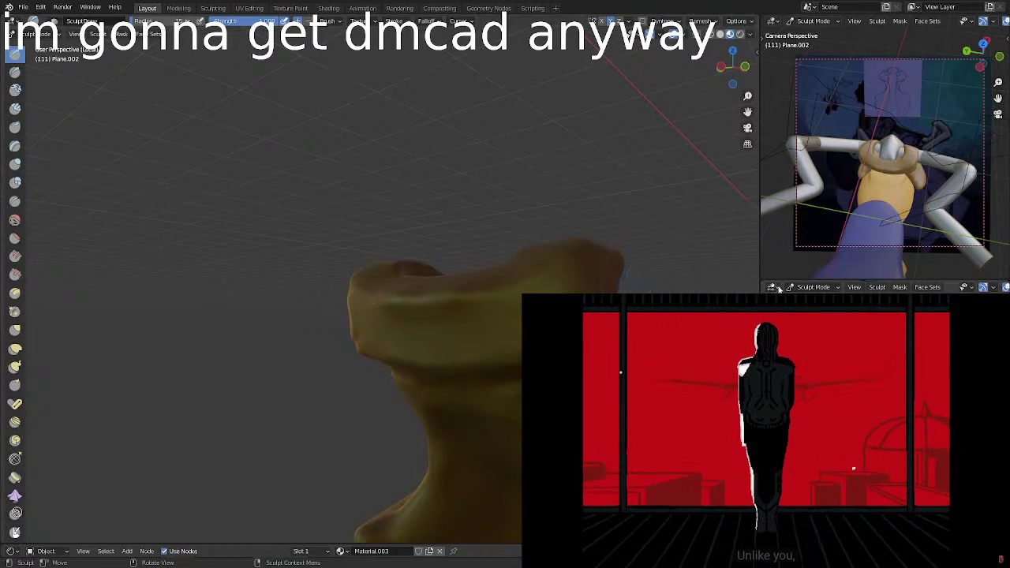
{"action": "middle_click_drag", "start_coordinate": [884, 174], "coordinate": [959, 153]}
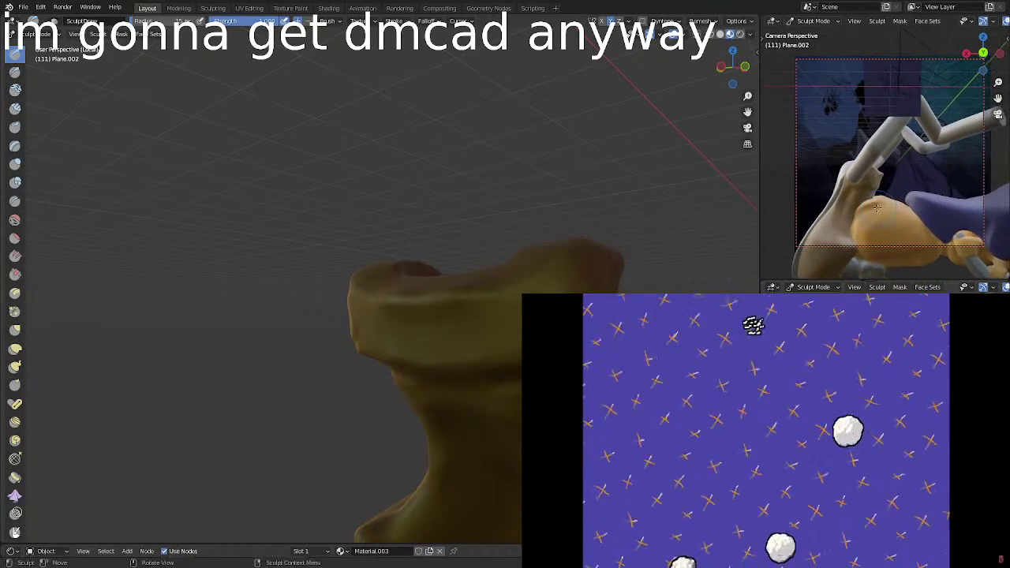
{"action": "mouse_move", "coordinate": [493, 327]}
{"action": "middle_mouse_down"}
{"action": "mouse_move", "coordinate": [518, 322]}
{"action": "mouse_move", "coordinate": [500, 274]}
{"action": "middle_mouse_up"}
{"action": "mouse_move", "coordinate": [478, 282]}
{"action": "left_mouse_down"}
{"action": "mouse_move", "coordinate": [473, 274]}
{"action": "mouse_move", "coordinate": [525, 279]}
{"action": "left_mouse_up"}
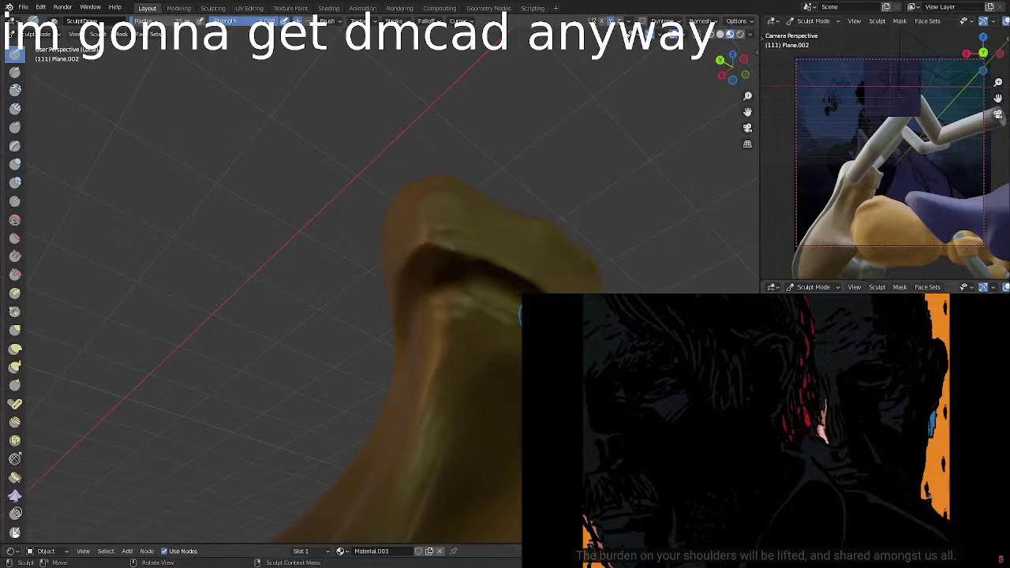
Smooth the side face near the flared corner's rounded end and fill it out toward the upper rim.
{"action": "middle_click_drag", "start_coordinate": [501, 304], "coordinate": [506, 258]}
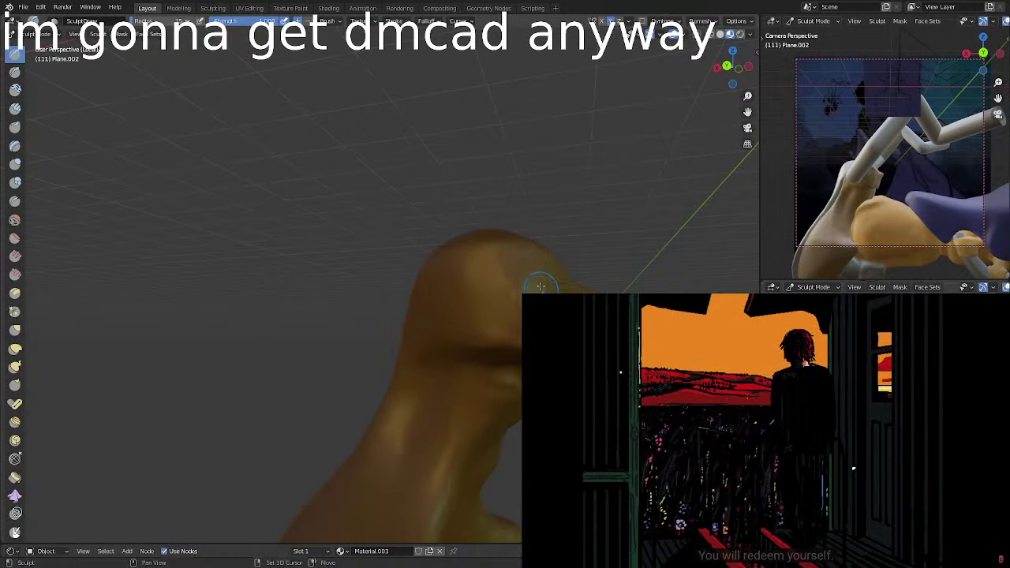
{"action": "mouse_move", "coordinate": [538, 274]}
{"action": "middle_mouse_down"}
{"action": "mouse_move", "coordinate": [598, 263]}
{"action": "mouse_move", "coordinate": [581, 270]}
{"action": "middle_mouse_up"}
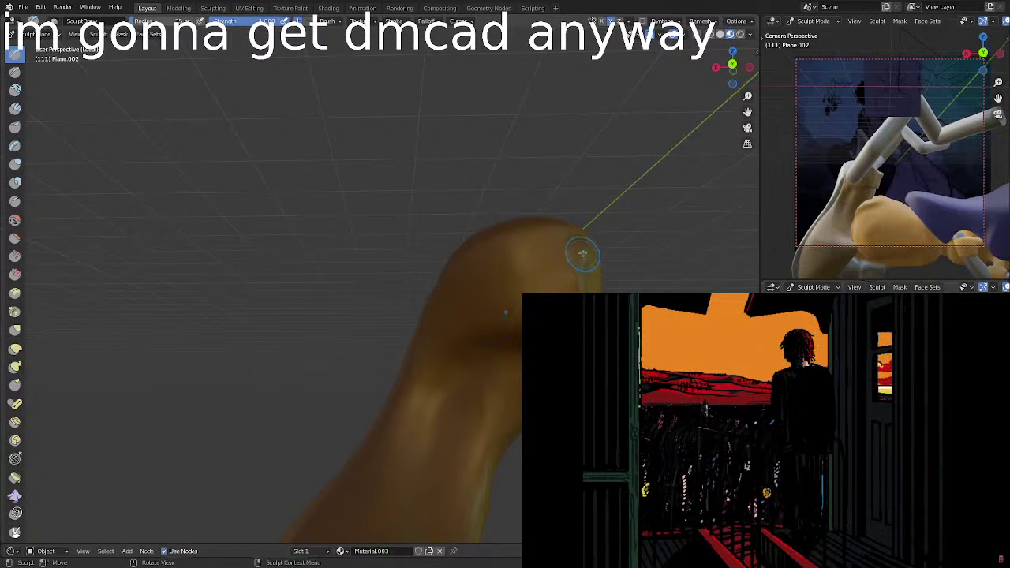
{"action": "middle_click_drag", "start_coordinate": [582, 275], "coordinate": [486, 294]}
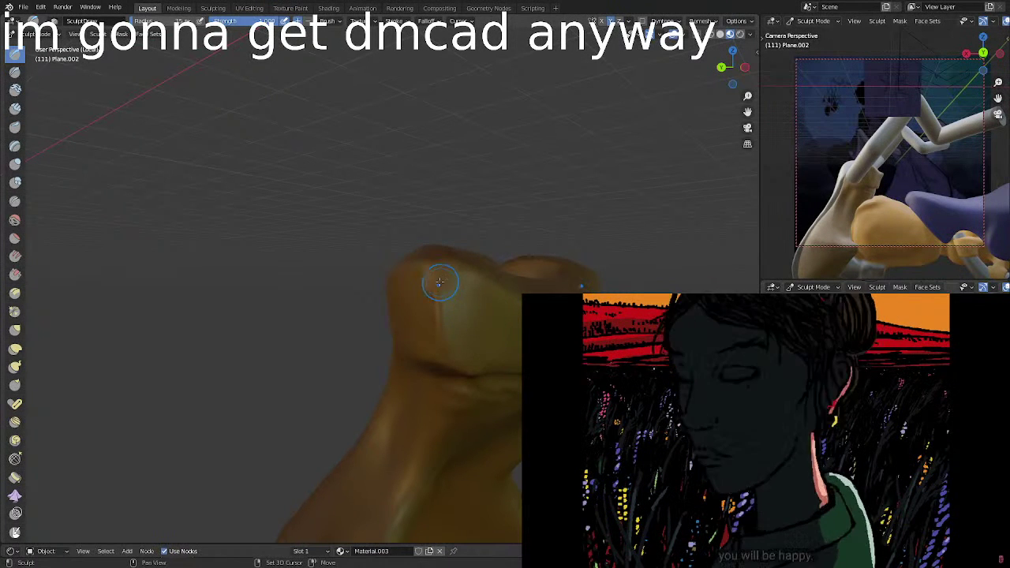
{"action": "left_click_drag", "start_coordinate": [440, 282], "coordinate": [435, 281], "text": "shift"}
{"action": "mouse_move", "coordinate": [435, 282]}
{"action": "middle_mouse_down"}
{"action": "mouse_move", "coordinate": [537, 250]}
{"action": "mouse_move", "coordinate": [454, 311]}
{"action": "middle_mouse_up"}
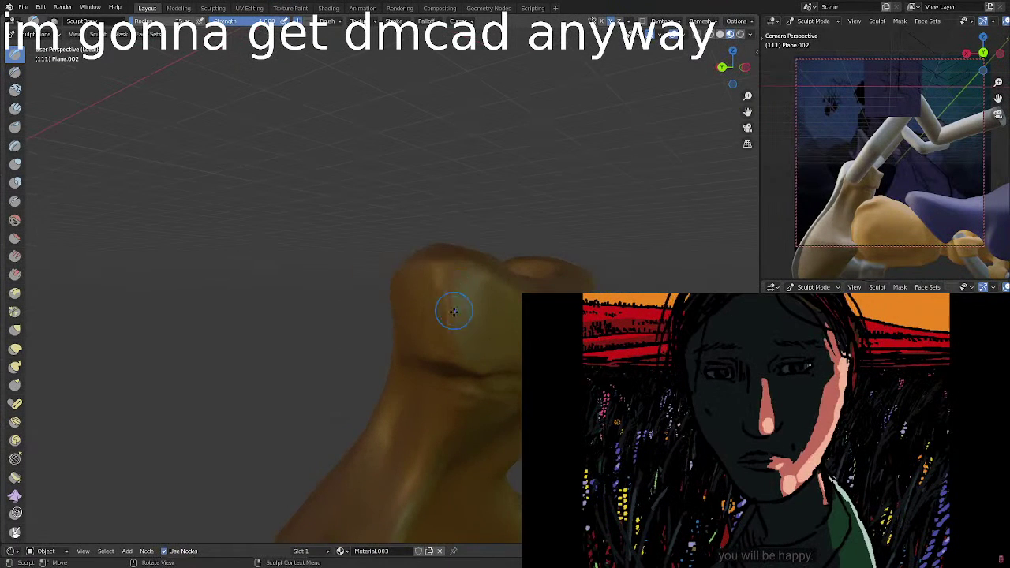
{"action": "left_click_drag", "start_coordinate": [457, 305], "coordinate": [486, 344], "text": "shift"}
{"action": "mouse_move", "coordinate": [466, 286]}
{"action": "left_mouse_down", "text": "shift"}
{"action": "mouse_move", "coordinate": [510, 318]}
{"action": "mouse_move", "coordinate": [505, 335]}
{"action": "mouse_move", "coordinate": [480, 332]}
{"action": "left_mouse_up", "text": "shift"}
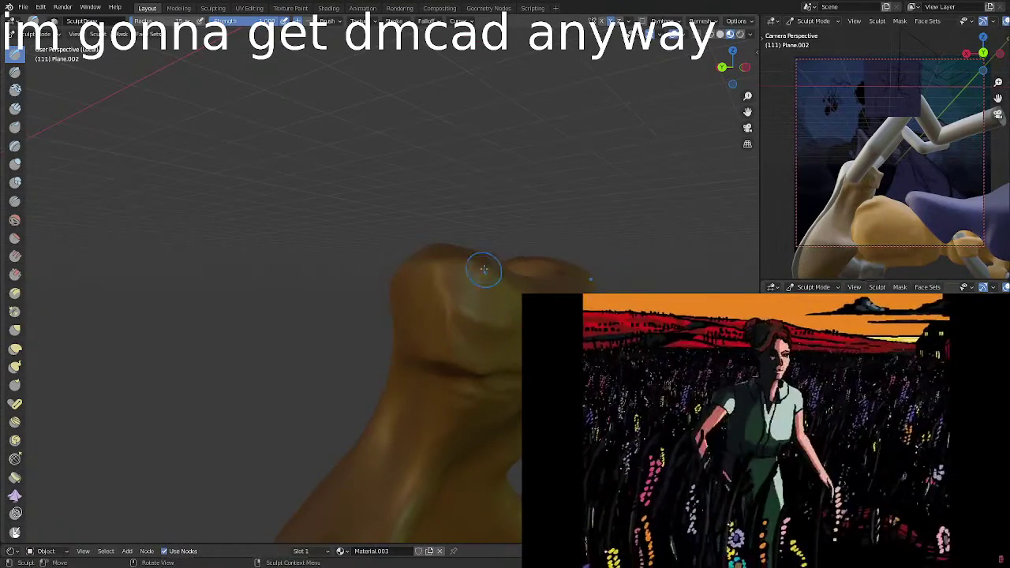
{"action": "mouse_move", "coordinate": [482, 271]}
{"action": "left_mouse_down"}
{"action": "mouse_move", "coordinate": [503, 323]}
{"action": "mouse_move", "coordinate": [474, 282]}
{"action": "mouse_move", "coordinate": [480, 293]}
{"action": "mouse_move", "coordinate": [519, 331]}
{"action": "mouse_move", "coordinate": [468, 300]}
{"action": "mouse_move", "coordinate": [472, 282]}
{"action": "mouse_move", "coordinate": [508, 293]}
{"action": "left_mouse_up"}
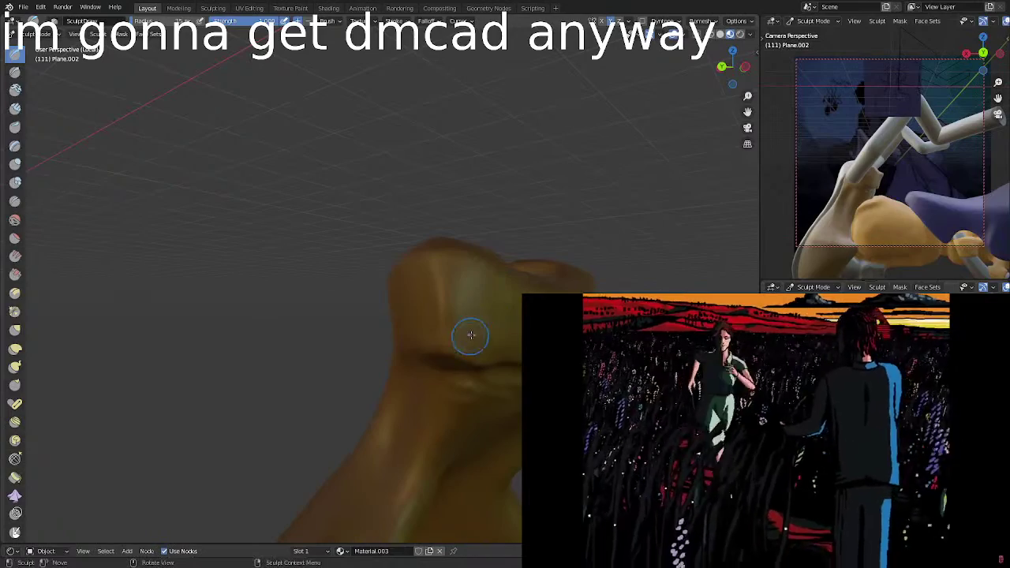
Carve a vertical groove into the side face behind the flared corner's rounded end, running from the rim to the underside.
{"action": "middle_click_drag", "start_coordinate": [475, 305], "coordinate": [526, 264]}
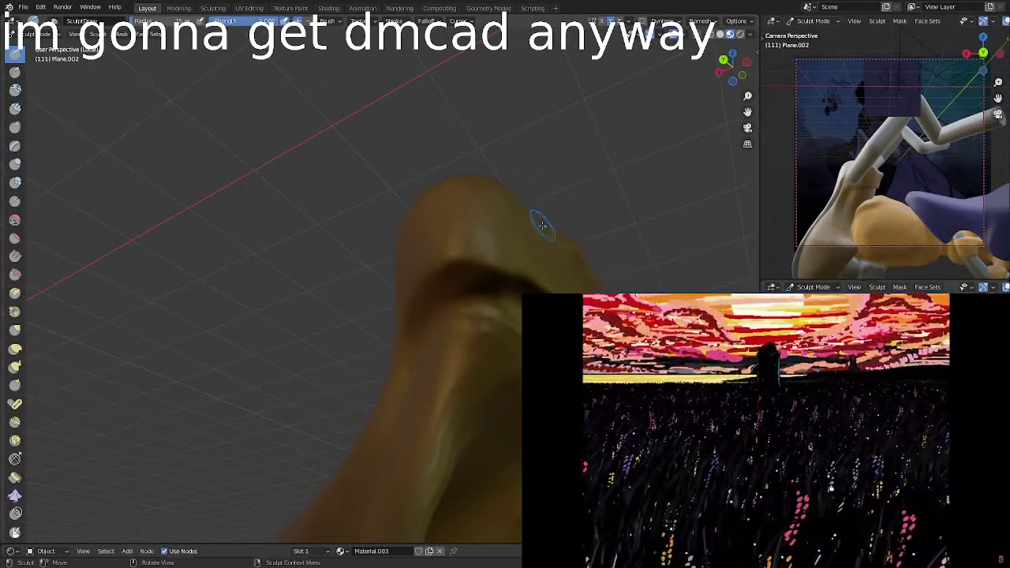
{"action": "middle_click_drag", "start_coordinate": [539, 228], "coordinate": [548, 271]}
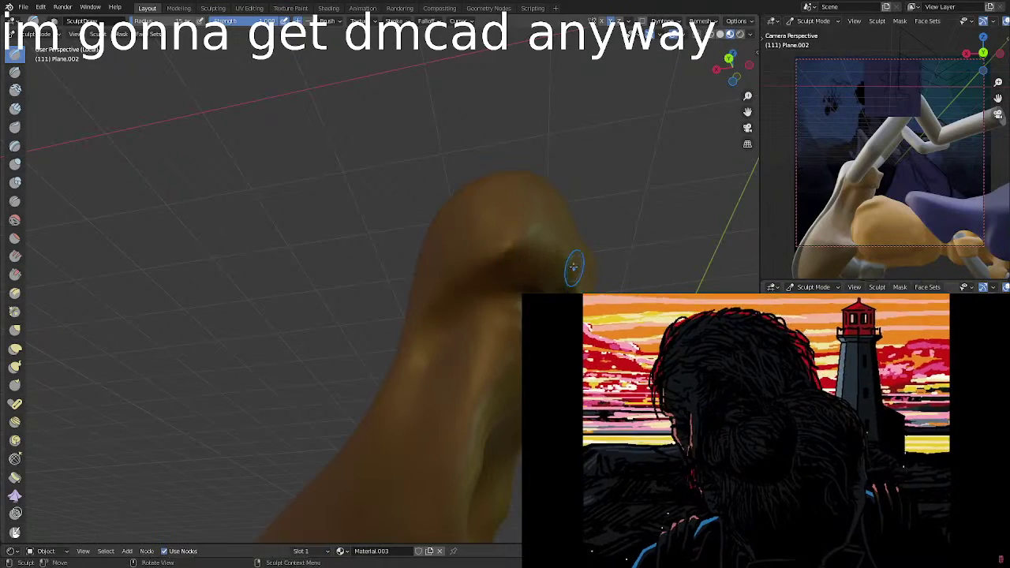
{"action": "middle_click_drag", "start_coordinate": [582, 253], "coordinate": [521, 276]}
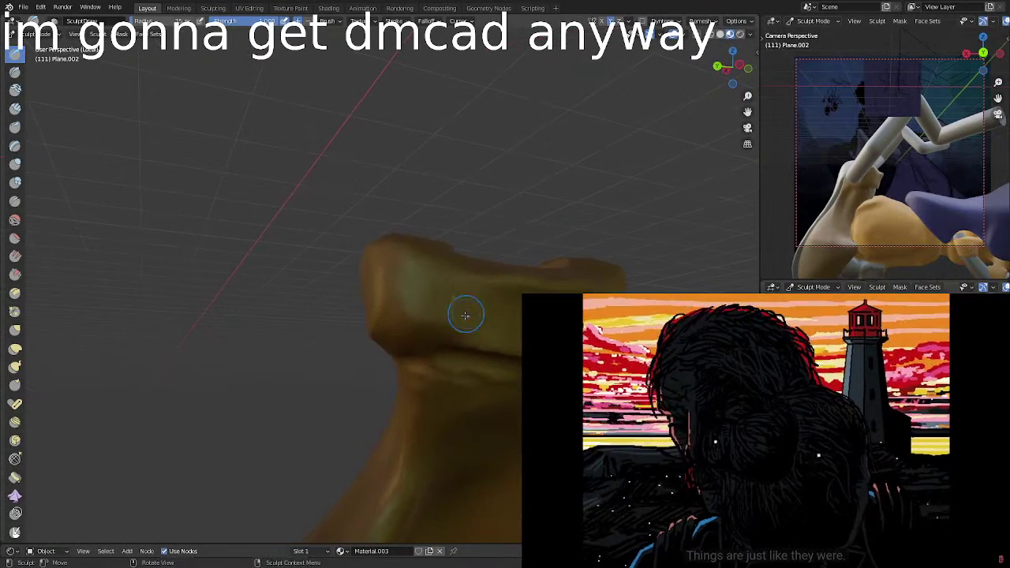
{"action": "middle_click_drag", "start_coordinate": [463, 311], "coordinate": [528, 261]}
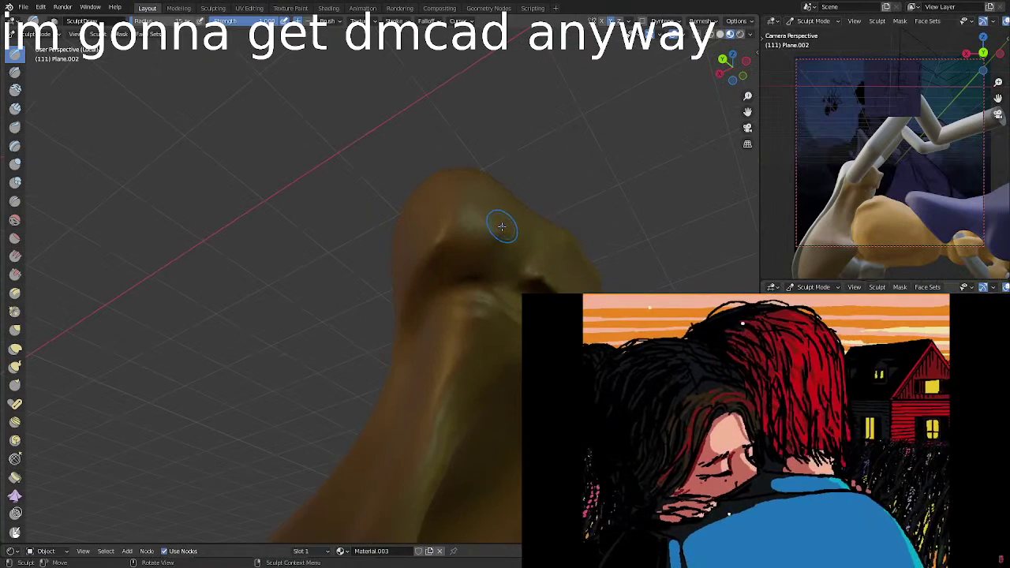
{"action": "mouse_move", "coordinate": [495, 238]}
{"action": "left_mouse_down", "text": "ctrl"}
{"action": "mouse_move", "coordinate": [500, 258]}
{"action": "mouse_move", "coordinate": [514, 259]}
{"action": "mouse_move", "coordinate": [483, 287]}
{"action": "left_mouse_up", "text": "ctrl"}
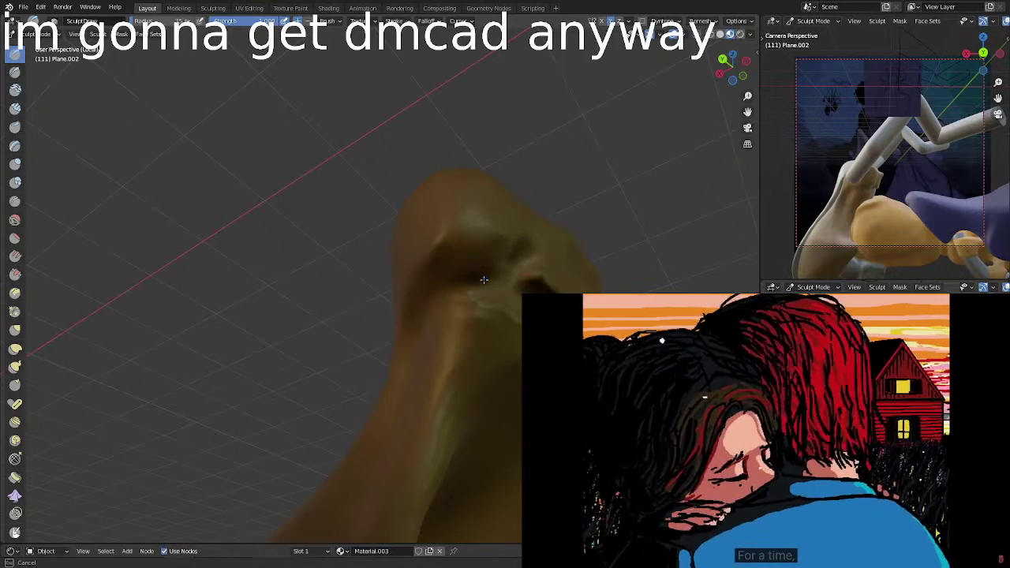
{"action": "middle_click_drag", "start_coordinate": [517, 232], "coordinate": [491, 274]}
{"action": "mouse_move", "coordinate": [491, 274]}
{"action": "left_mouse_down", "text": "ctrl"}
{"action": "mouse_move", "coordinate": [478, 252]}
{"action": "mouse_move", "coordinate": [474, 308]}
{"action": "mouse_move", "coordinate": [499, 291]}
{"action": "mouse_move", "coordinate": [474, 304]}
{"action": "mouse_move", "coordinate": [481, 267]}
{"action": "left_mouse_up", "text": "ctrl"}
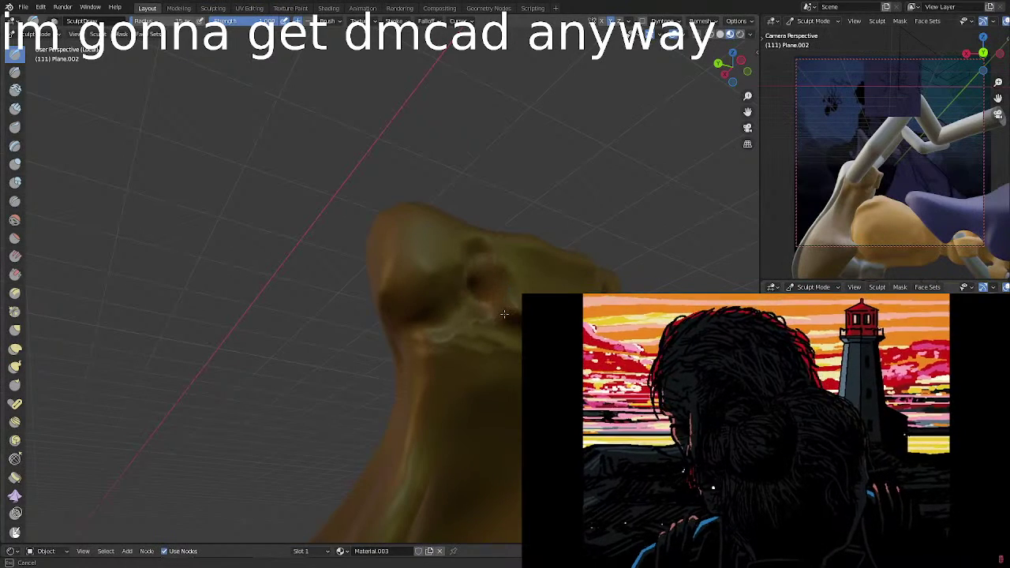
{"action": "left_click_drag", "start_coordinate": [505, 314], "coordinate": [482, 259], "text": "ctrl"}
{"action": "mouse_move", "coordinate": [482, 260]}
{"action": "middle_mouse_down"}
{"action": "mouse_move", "coordinate": [488, 268]}
{"action": "mouse_move", "coordinate": [440, 271]}
{"action": "middle_mouse_up"}
{"action": "mouse_move", "coordinate": [439, 271]}
{"action": "left_mouse_down", "text": "ctrl"}
{"action": "mouse_move", "coordinate": [428, 273]}
{"action": "mouse_move", "coordinate": [412, 318]}
{"action": "mouse_move", "coordinate": [401, 315]}
{"action": "mouse_move", "coordinate": [415, 250]}
{"action": "mouse_move", "coordinate": [404, 297]}
{"action": "mouse_move", "coordinate": [406, 261]}
{"action": "mouse_move", "coordinate": [375, 275]}
{"action": "mouse_move", "coordinate": [374, 309]}
{"action": "left_mouse_up", "text": "ctrl"}
Carve down the lower edge and underside of the rounded end to blend the sharp point over the hollow.
{"action": "middle_click_drag", "start_coordinate": [703, 199], "coordinate": [501, 242]}
{"action": "left_click_drag", "start_coordinate": [501, 242], "coordinate": [463, 209], "text": "ctrl"}
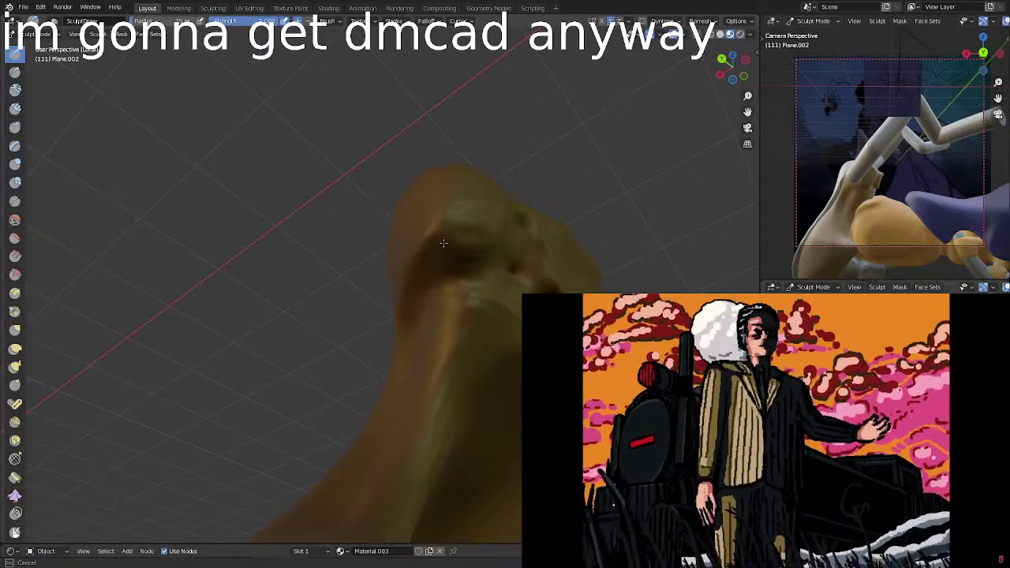
{"action": "mouse_move", "coordinate": [448, 224]}
{"action": "left_mouse_down", "text": "ctrl"}
{"action": "mouse_move", "coordinate": [478, 208]}
{"action": "mouse_move", "coordinate": [470, 193]}
{"action": "mouse_move", "coordinate": [476, 219]}
{"action": "mouse_move", "coordinate": [467, 212]}
{"action": "mouse_move", "coordinate": [492, 236]}
{"action": "mouse_move", "coordinate": [455, 199]}
{"action": "mouse_move", "coordinate": [428, 261]}
{"action": "mouse_move", "coordinate": [447, 201]}
{"action": "mouse_move", "coordinate": [417, 272]}
{"action": "mouse_move", "coordinate": [459, 194]}
{"action": "left_mouse_up", "text": "ctrl"}
{"action": "mouse_move", "coordinate": [449, 261]}
{"action": "left_mouse_down", "text": "ctrl"}
{"action": "mouse_move", "coordinate": [474, 204]}
{"action": "mouse_move", "coordinate": [471, 253]}
{"action": "mouse_move", "coordinate": [495, 212]}
{"action": "mouse_move", "coordinate": [486, 281]}
{"action": "left_mouse_up", "text": "ctrl"}
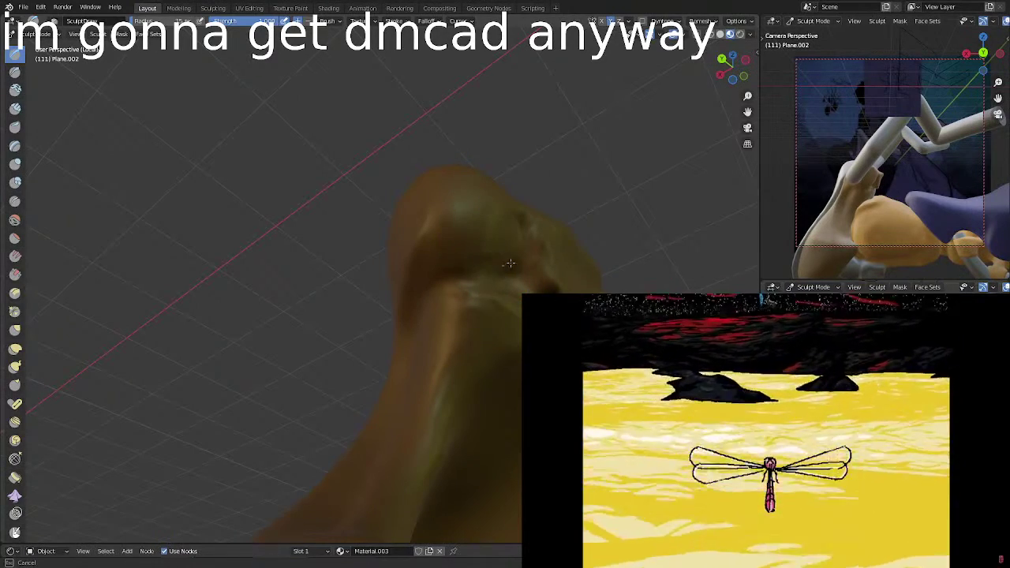
Shape the lower side of the rounded end beside the groove and smooth it into a bulb.
{"action": "middle_click_drag", "start_coordinate": [518, 248], "coordinate": [463, 282]}
{"action": "mouse_move", "coordinate": [409, 322]}
{"action": "left_mouse_down"}
{"action": "mouse_move", "coordinate": [454, 286]}
{"action": "mouse_move", "coordinate": [457, 296]}
{"action": "mouse_move", "coordinate": [445, 293]}
{"action": "mouse_move", "coordinate": [399, 331]}
{"action": "left_mouse_up"}
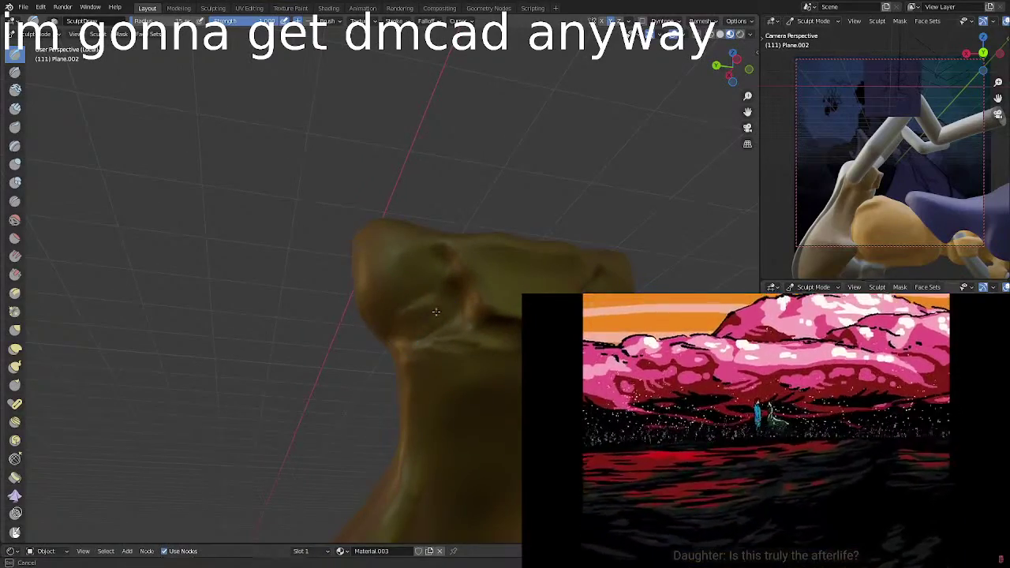
{"action": "mouse_move", "coordinate": [446, 295]}
{"action": "left_mouse_down"}
{"action": "mouse_move", "coordinate": [413, 339]}
{"action": "mouse_move", "coordinate": [463, 316]}
{"action": "mouse_move", "coordinate": [405, 327]}
{"action": "mouse_move", "coordinate": [447, 293]}
{"action": "left_mouse_up"}
{"action": "mouse_move", "coordinate": [406, 320]}
{"action": "left_mouse_down", "text": "ctrl"}
{"action": "mouse_move", "coordinate": [444, 269]}
{"action": "mouse_move", "coordinate": [449, 306]}
{"action": "left_mouse_up", "text": "ctrl"}
{"action": "left_click_drag", "start_coordinate": [448, 306], "coordinate": [444, 291], "text": "shift"}
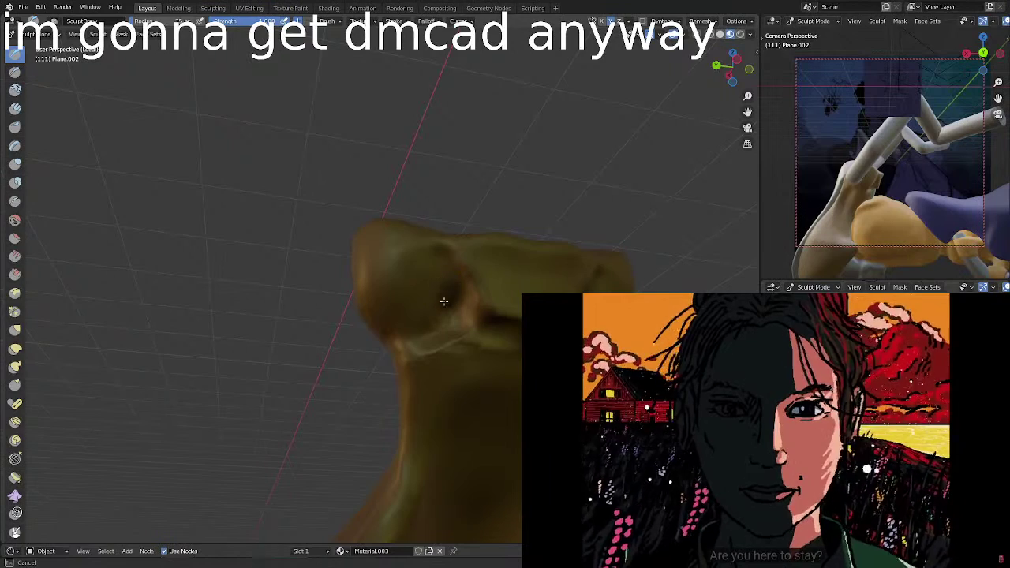
Deepen the groove separating the bulbous end from the rest of the side face.
{"action": "middle_click_drag", "start_coordinate": [442, 275], "coordinate": [408, 262], "text": "ctrl"}
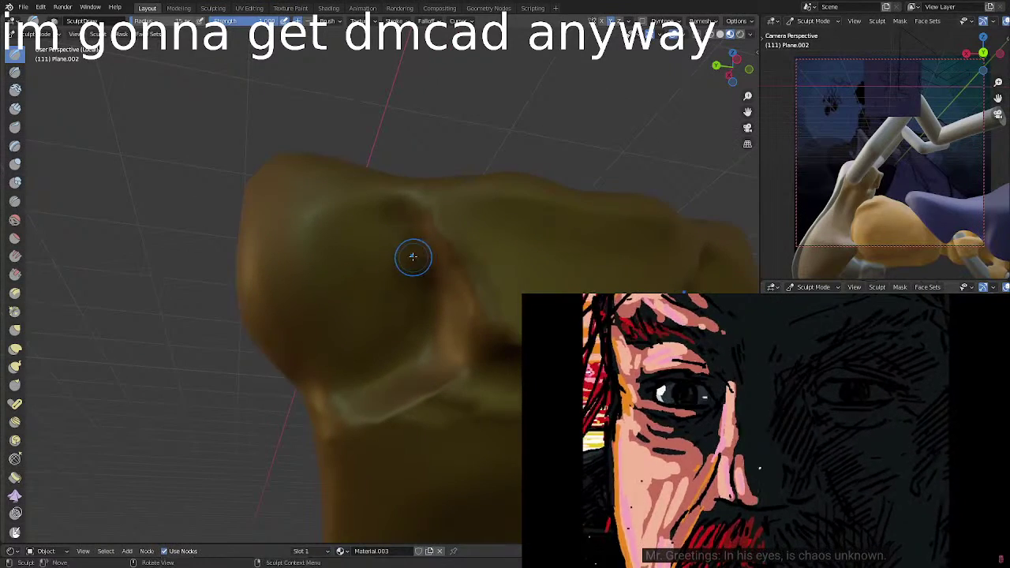
{"action": "mouse_move", "coordinate": [415, 236]}
{"action": "left_mouse_down", "text": "ctrl"}
{"action": "mouse_move", "coordinate": [429, 283]}
{"action": "mouse_move", "coordinate": [400, 237]}
{"action": "left_mouse_up", "text": "ctrl"}
{"action": "left_click_drag", "start_coordinate": [413, 303], "coordinate": [401, 333], "text": "ctrl"}
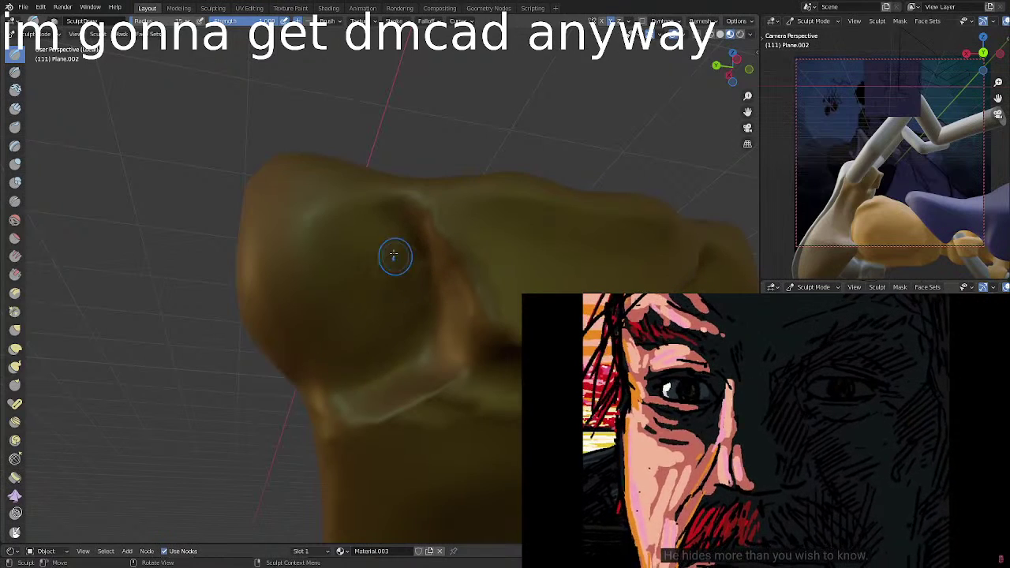
{"action": "mouse_move", "coordinate": [344, 340]}
{"action": "middle_mouse_down"}
{"action": "mouse_move", "coordinate": [383, 300]}
{"action": "mouse_move", "coordinate": [379, 286]}
{"action": "mouse_move", "coordinate": [520, 258]}
{"action": "mouse_move", "coordinate": [442, 279]}
{"action": "middle_mouse_up"}
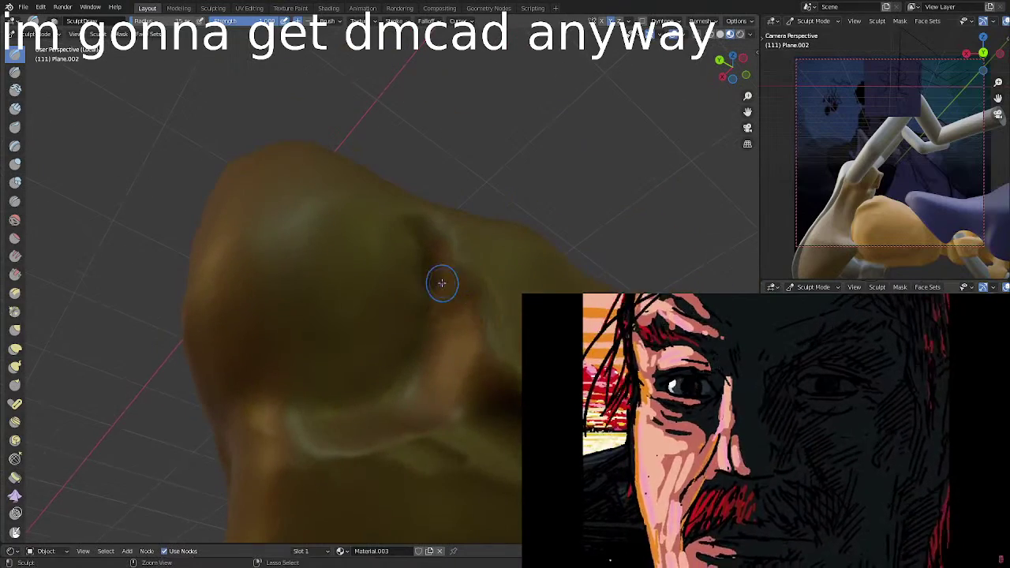
{"action": "mouse_move", "coordinate": [442, 279]}
{"action": "left_mouse_down"}
{"action": "mouse_move", "coordinate": [445, 313]}
{"action": "mouse_move", "coordinate": [439, 293]}
{"action": "left_mouse_up"}
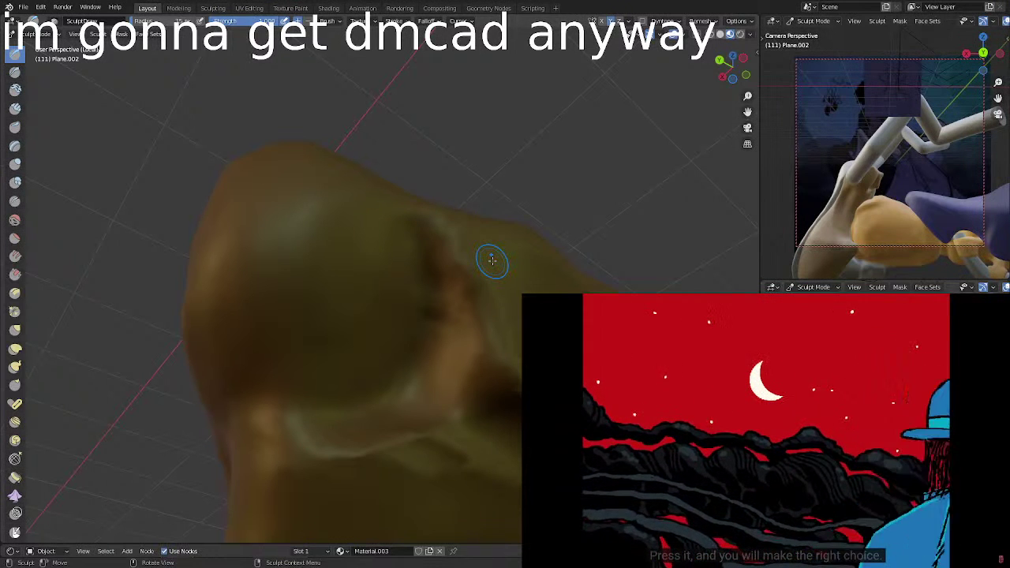
Build up the underside of the bulbous end into a fuller, rounder form over the crease.
{"action": "mouse_move", "coordinate": [512, 297]}
{"action": "middle_mouse_down"}
{"action": "mouse_move", "coordinate": [395, 269]}
{"action": "mouse_move", "coordinate": [578, 289]}
{"action": "mouse_move", "coordinate": [529, 266]}
{"action": "mouse_move", "coordinate": [495, 276]}
{"action": "middle_mouse_up"}
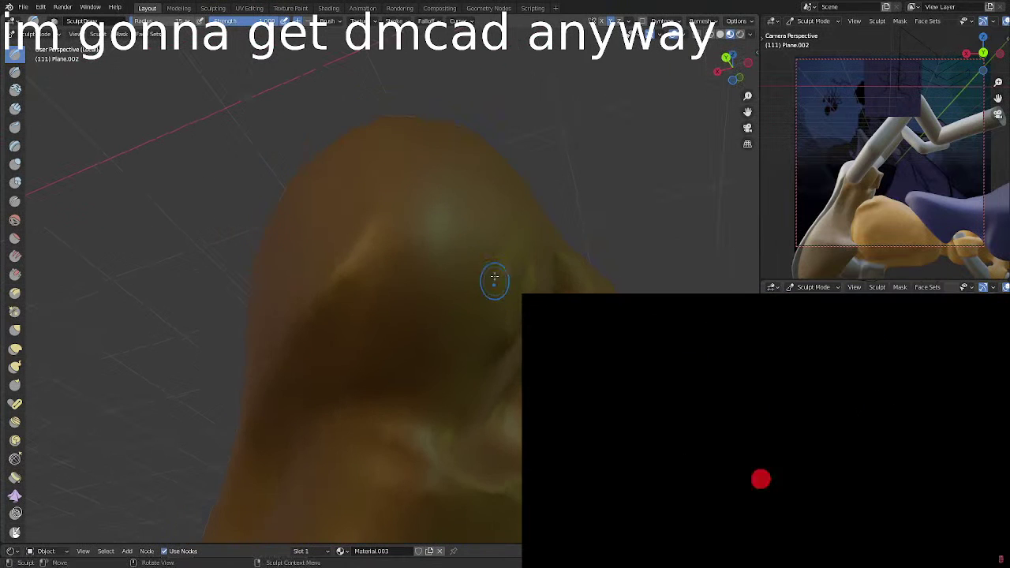
{"action": "left_click_drag", "start_coordinate": [390, 253], "coordinate": [506, 293]}
{"action": "middle_click_drag", "start_coordinate": [505, 294], "coordinate": [508, 308]}
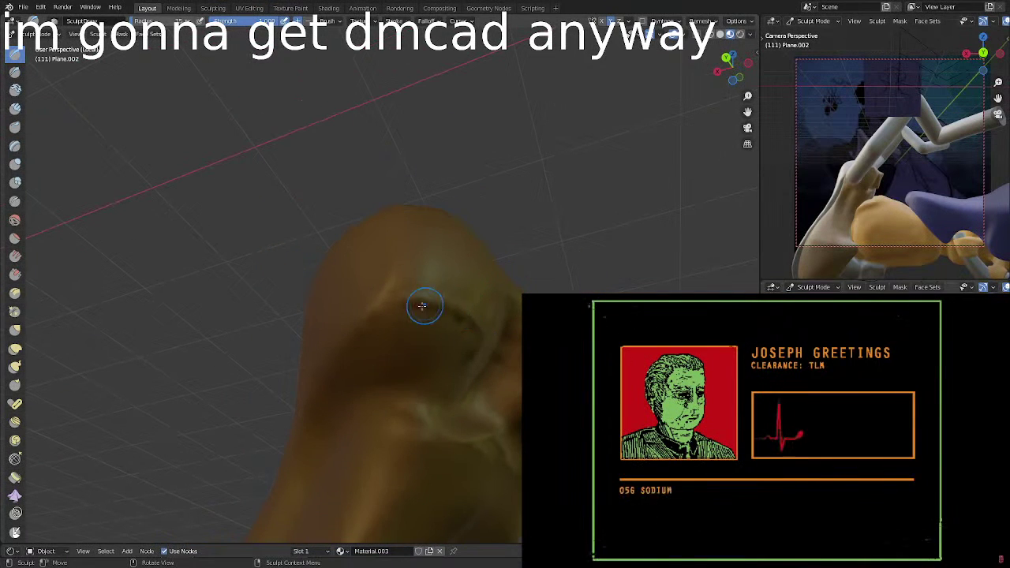
{"action": "mouse_move", "coordinate": [390, 299]}
{"action": "left_mouse_down"}
{"action": "mouse_move", "coordinate": [419, 304]}
{"action": "mouse_move", "coordinate": [478, 341]}
{"action": "mouse_move", "coordinate": [418, 295]}
{"action": "mouse_move", "coordinate": [433, 277]}
{"action": "mouse_move", "coordinate": [478, 294]}
{"action": "mouse_move", "coordinate": [444, 327]}
{"action": "mouse_move", "coordinate": [432, 320]}
{"action": "mouse_move", "coordinate": [422, 355]}
{"action": "mouse_move", "coordinate": [456, 366]}
{"action": "mouse_move", "coordinate": [487, 279]}
{"action": "mouse_move", "coordinate": [471, 330]}
{"action": "mouse_move", "coordinate": [434, 371]}
{"action": "mouse_move", "coordinate": [472, 285]}
{"action": "mouse_move", "coordinate": [424, 343]}
{"action": "mouse_move", "coordinate": [399, 324]}
{"action": "mouse_move", "coordinate": [463, 316]}
{"action": "mouse_move", "coordinate": [457, 265]}
{"action": "mouse_move", "coordinate": [439, 264]}
{"action": "left_mouse_up"}
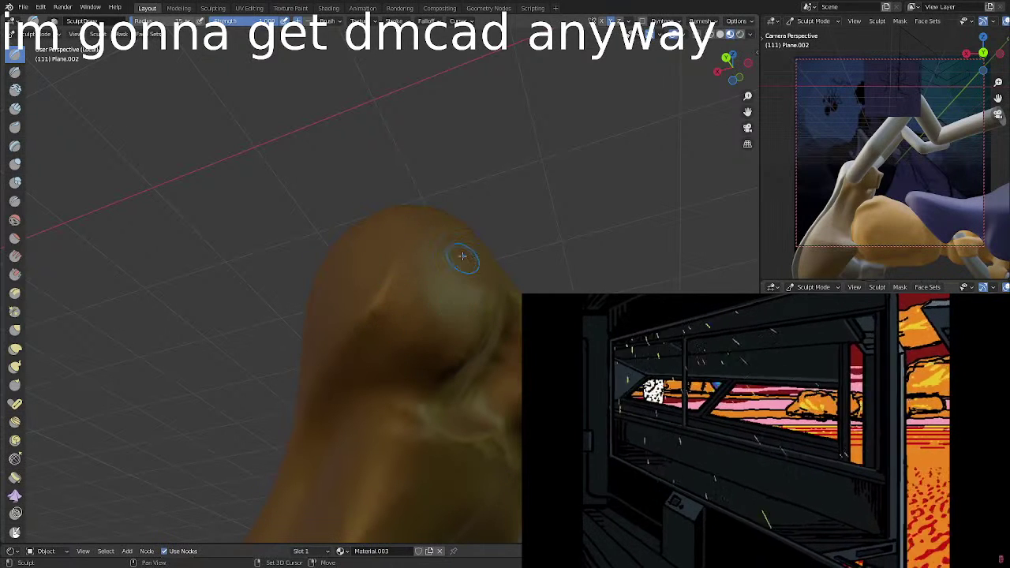
{"action": "middle_click_drag", "start_coordinate": [409, 347], "coordinate": [348, 289]}
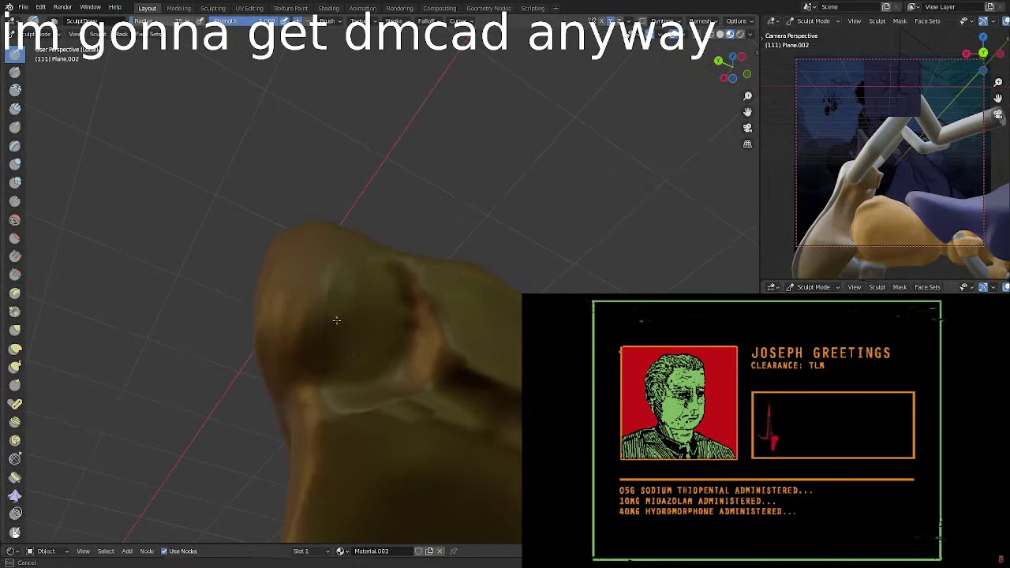
{"action": "middle_click_drag", "start_coordinate": [336, 319], "coordinate": [352, 253]}
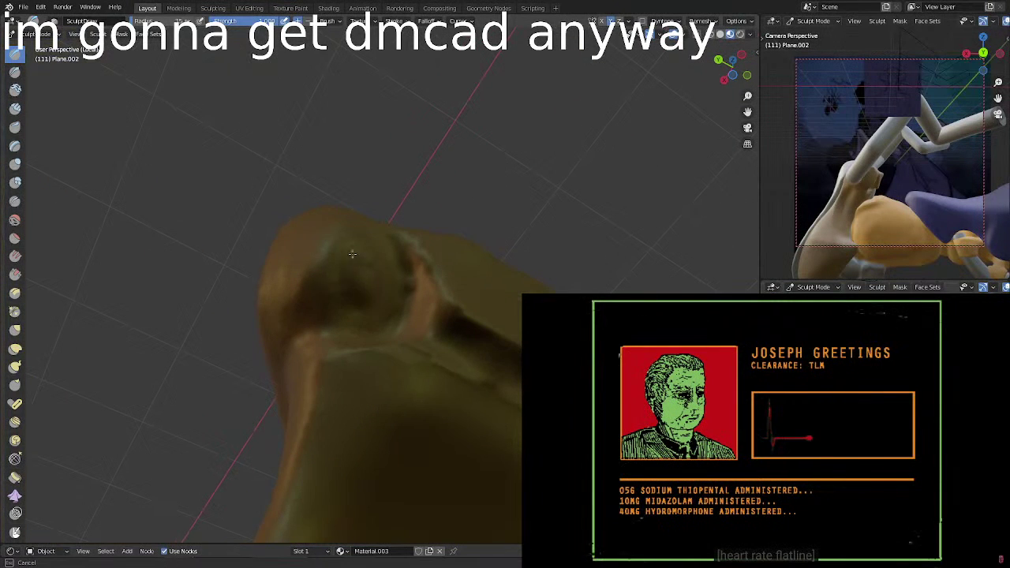
Build up the lower face of the bulbous end beside the groove and even it into a rounder form.
{"action": "left_click_drag", "start_coordinate": [352, 254], "coordinate": [382, 285]}
{"action": "mouse_move", "coordinate": [346, 251]}
{"action": "left_mouse_down"}
{"action": "mouse_move", "coordinate": [343, 312]}
{"action": "mouse_move", "coordinate": [399, 283]}
{"action": "mouse_move", "coordinate": [366, 257]}
{"action": "mouse_move", "coordinate": [361, 304]}
{"action": "left_mouse_up"}
{"action": "mouse_move", "coordinate": [386, 262]}
{"action": "left_mouse_down"}
{"action": "mouse_move", "coordinate": [379, 308]}
{"action": "mouse_move", "coordinate": [392, 251]}
{"action": "mouse_move", "coordinate": [395, 279]}
{"action": "left_mouse_up"}
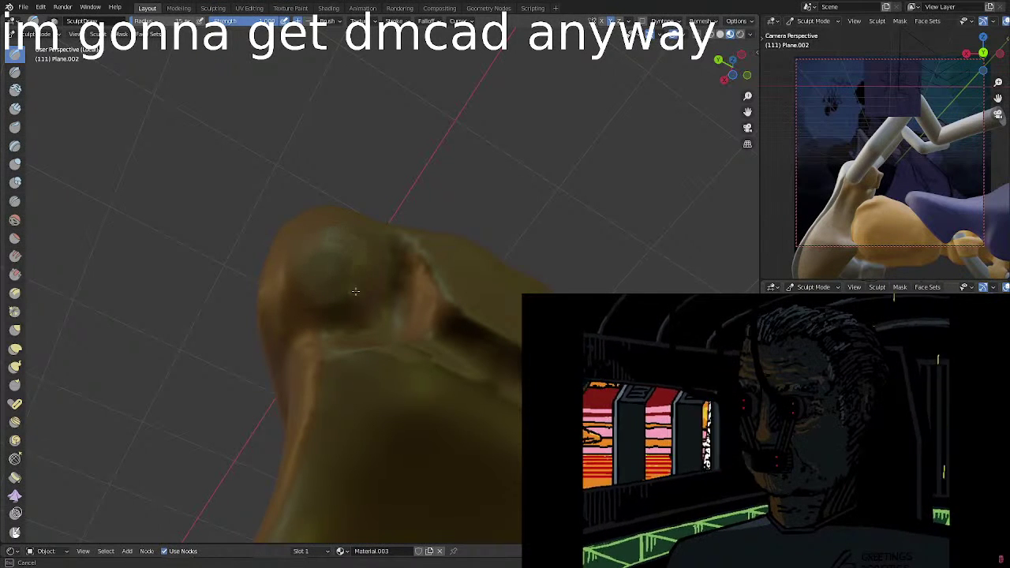
{"action": "middle_click_drag", "start_coordinate": [356, 292], "coordinate": [406, 286]}
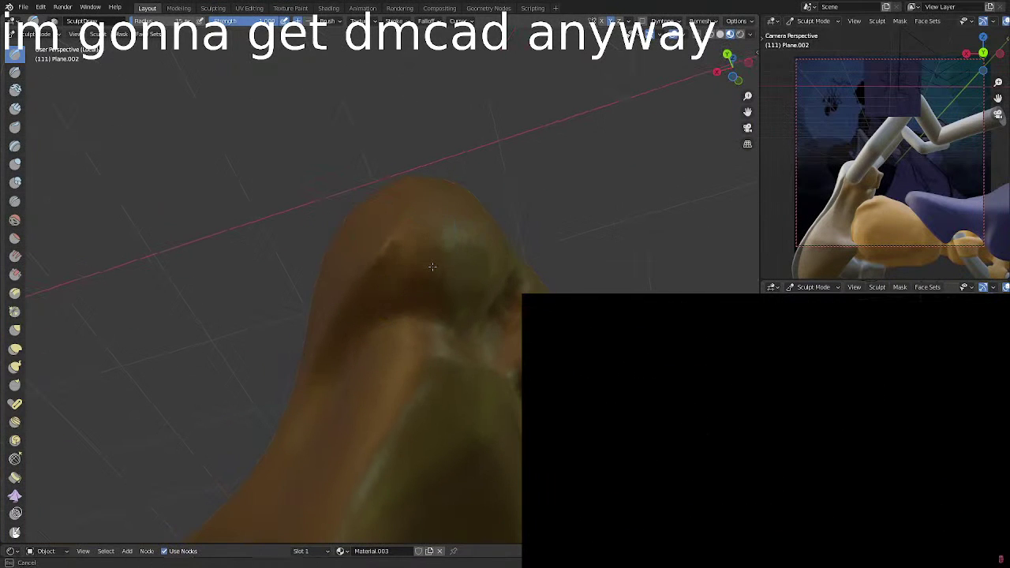
{"action": "left_click_drag", "start_coordinate": [447, 228], "coordinate": [449, 269]}
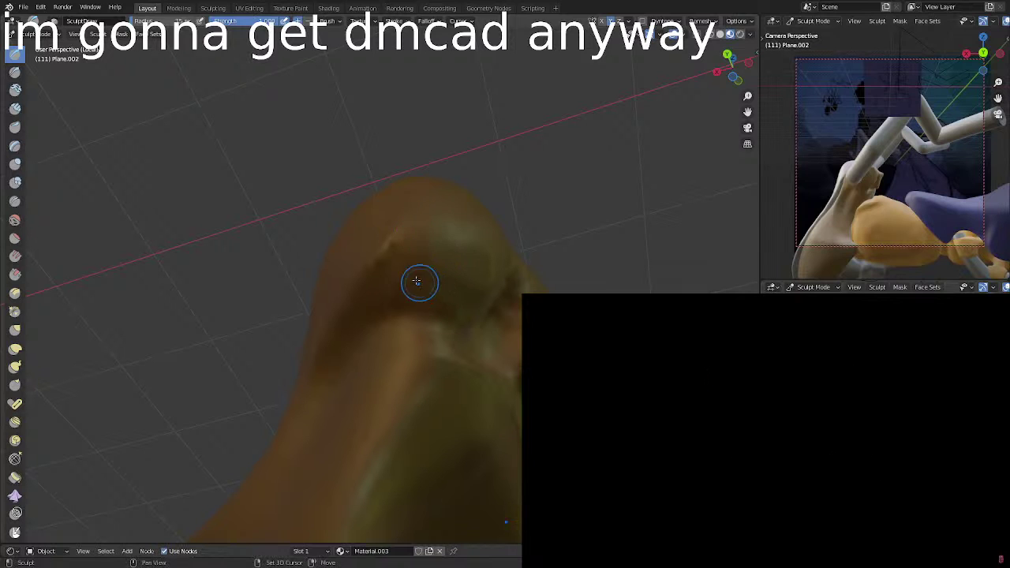
{"action": "middle_click_drag", "start_coordinate": [396, 270], "coordinate": [489, 300]}
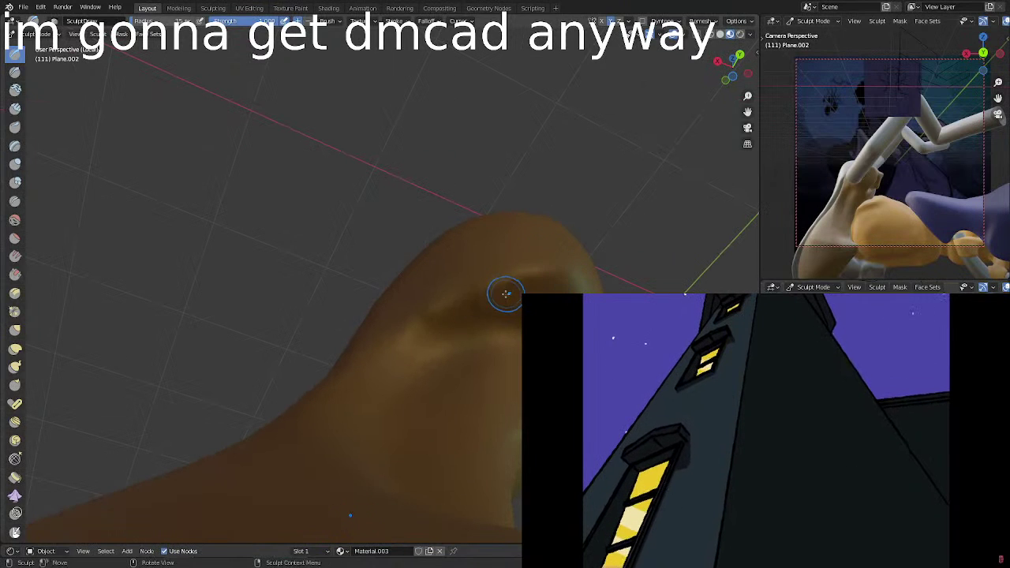
{"action": "key", "text": "n"}
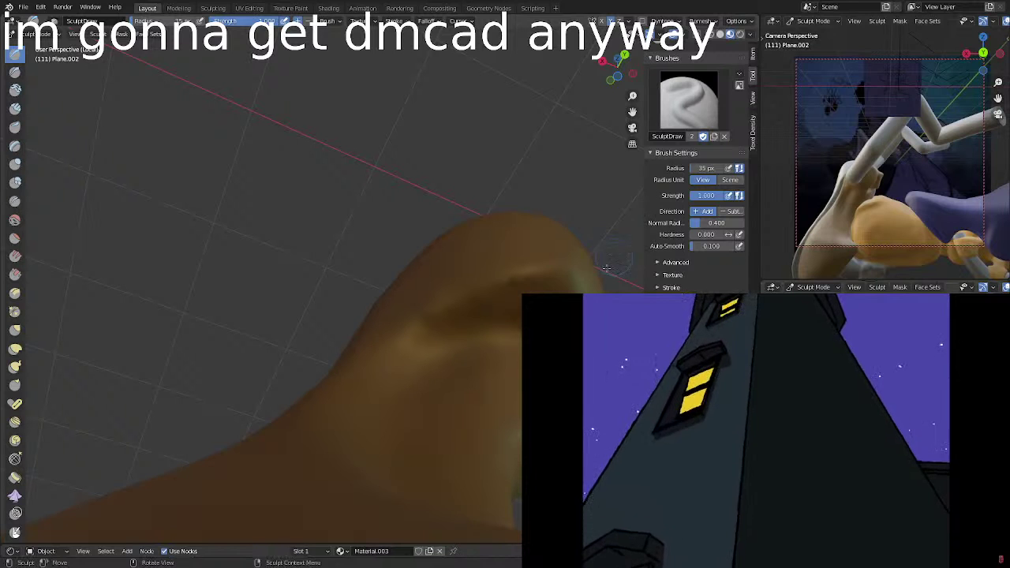
{"action": "key", "text": "n"}
{"action": "middle_click_drag", "start_coordinate": [632, 292], "coordinate": [515, 320]}
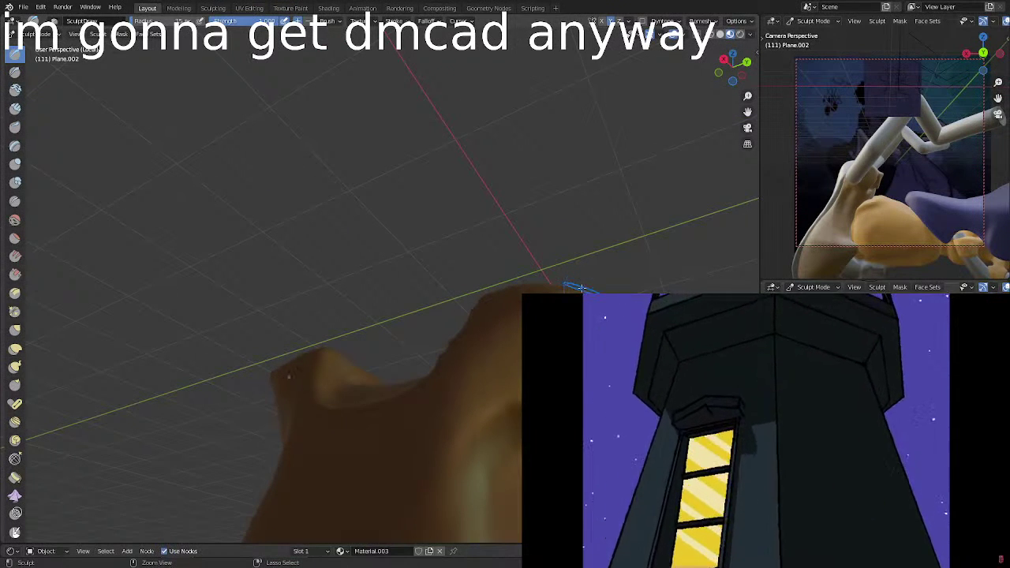
{"action": "middle_click_drag", "start_coordinate": [588, 288], "coordinate": [511, 479]}
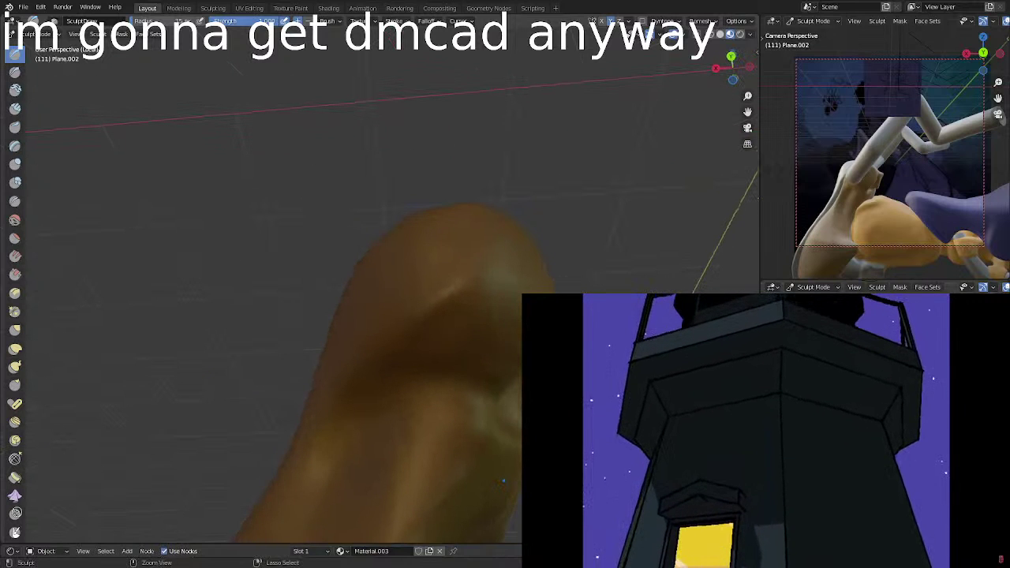
{"action": "middle_click_drag", "start_coordinate": [503, 482], "coordinate": [447, 279]}
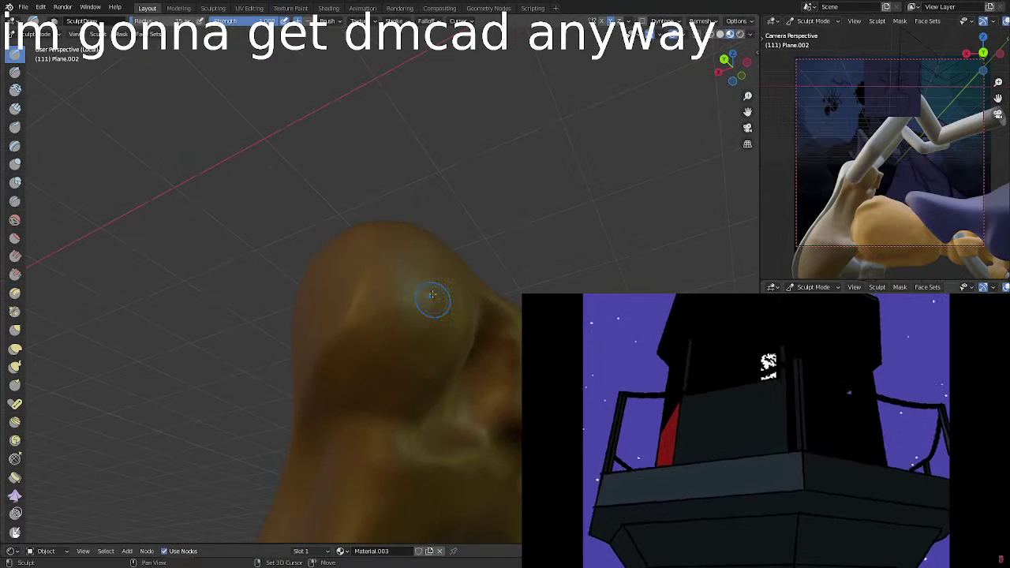
Round the side of the bulbous end facing the groove and smooth its transition into the crease.
{"action": "mouse_move", "coordinate": [408, 355]}
{"action": "middle_mouse_down"}
{"action": "mouse_move", "coordinate": [466, 355]}
{"action": "mouse_move", "coordinate": [492, 343]}
{"action": "mouse_move", "coordinate": [485, 305]}
{"action": "middle_mouse_up"}
{"action": "left_click_drag", "start_coordinate": [434, 235], "coordinate": [489, 268]}
{"action": "middle_click_drag", "start_coordinate": [480, 254], "coordinate": [462, 339]}
{"action": "left_click_drag", "start_coordinate": [462, 340], "coordinate": [478, 351], "text": "shift"}
{"action": "left_click_drag", "start_coordinate": [453, 307], "coordinate": [483, 327], "text": "shift"}
{"action": "left_click_drag", "start_coordinate": [445, 358], "coordinate": [463, 345], "text": "shift"}
{"action": "mouse_move", "coordinate": [471, 316]}
{"action": "middle_mouse_down"}
{"action": "mouse_move", "coordinate": [397, 287]}
{"action": "mouse_move", "coordinate": [392, 332]}
{"action": "middle_mouse_up"}
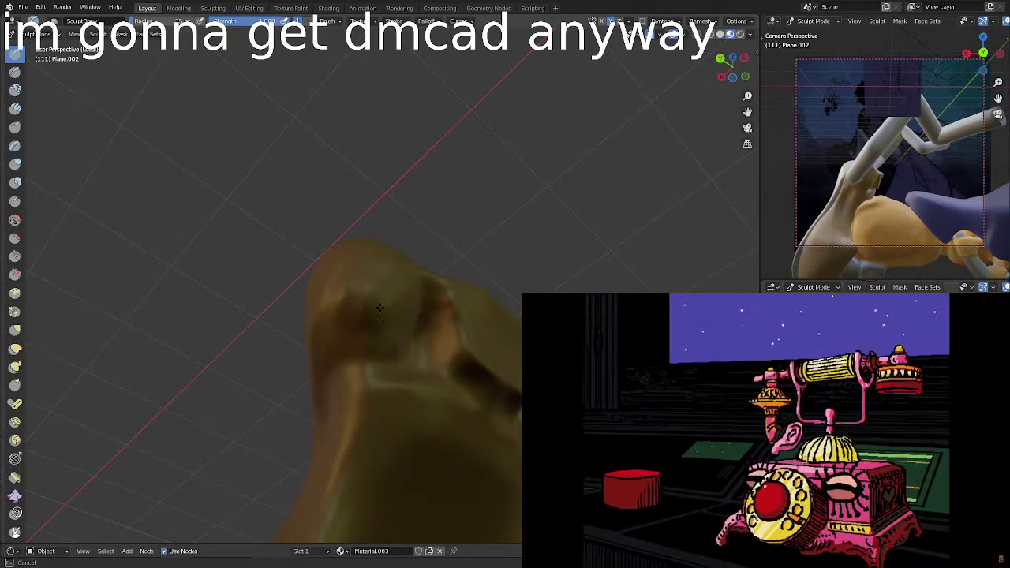
Add volume over the crease under the bulbous end and blend the lumps into a rounded underside.
{"action": "mouse_move", "coordinate": [345, 301]}
{"action": "left_mouse_down"}
{"action": "mouse_move", "coordinate": [351, 274]}
{"action": "mouse_move", "coordinate": [348, 308]}
{"action": "left_mouse_up"}
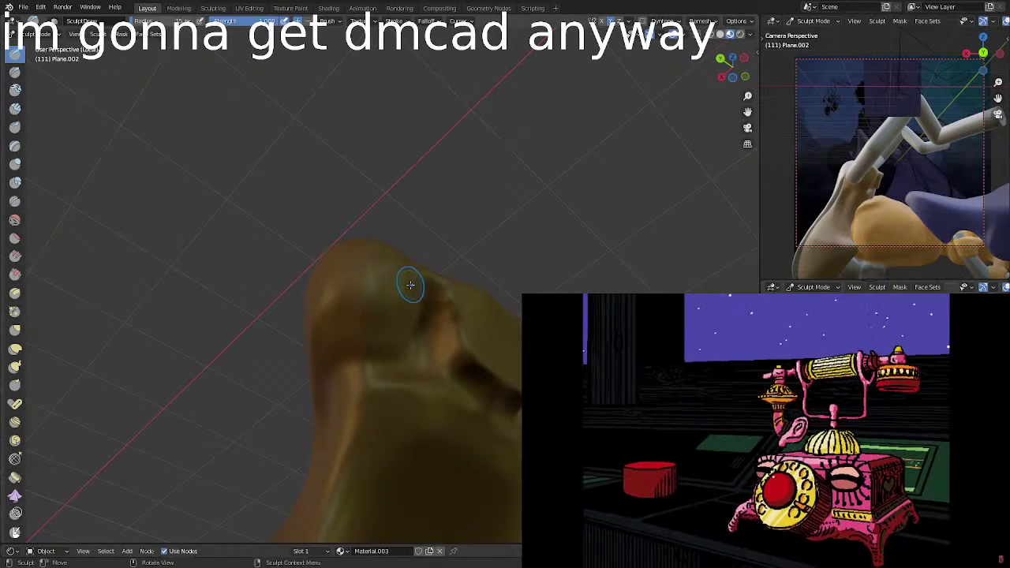
{"action": "mouse_move", "coordinate": [406, 300]}
{"action": "middle_mouse_down"}
{"action": "mouse_move", "coordinate": [517, 360]}
{"action": "mouse_move", "coordinate": [429, 345]}
{"action": "mouse_move", "coordinate": [417, 301]}
{"action": "middle_mouse_up"}
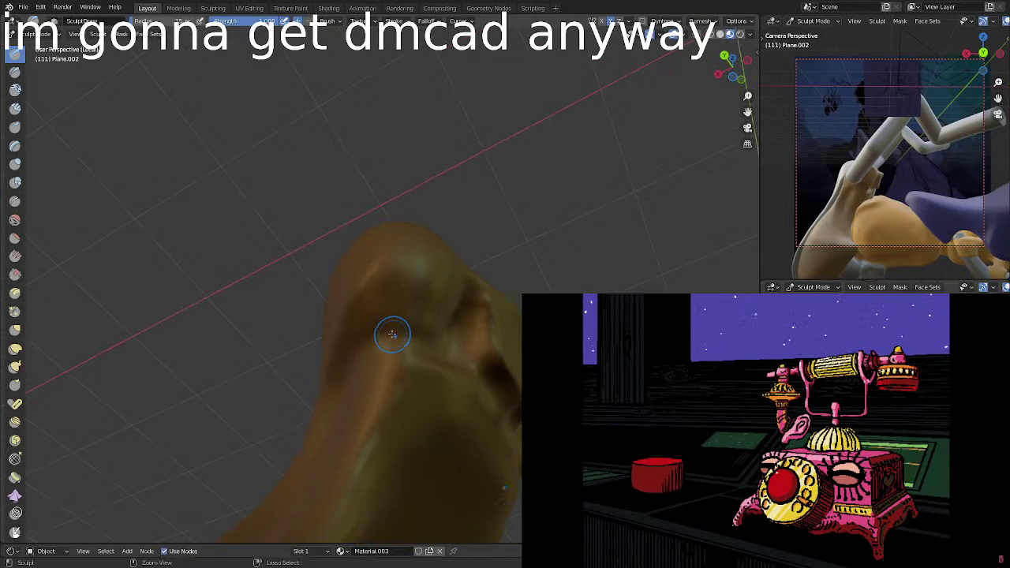
{"action": "mouse_move", "coordinate": [414, 341]}
{"action": "left_mouse_down"}
{"action": "mouse_move", "coordinate": [424, 348]}
{"action": "mouse_move", "coordinate": [383, 342]}
{"action": "mouse_move", "coordinate": [395, 300]}
{"action": "mouse_move", "coordinate": [439, 313]}
{"action": "left_mouse_up"}
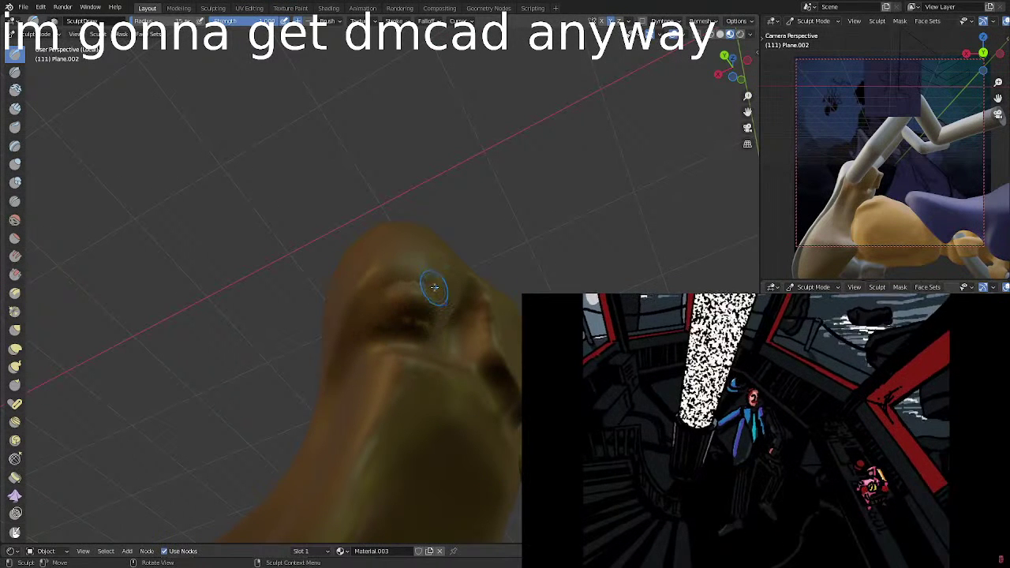
{"action": "middle_click_drag", "start_coordinate": [420, 291], "coordinate": [372, 293]}
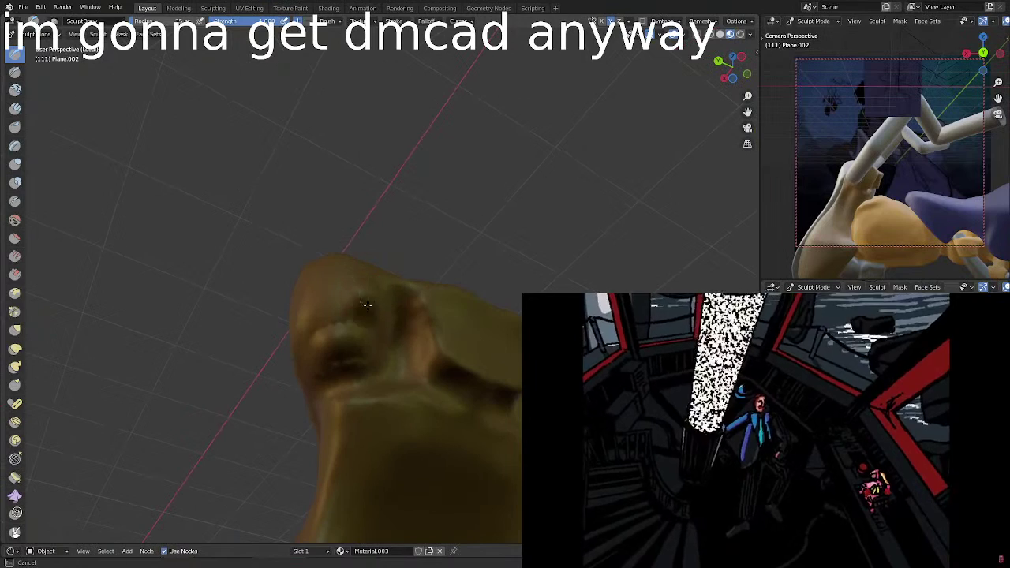
{"action": "left_click_drag", "start_coordinate": [361, 314], "coordinate": [355, 304]}
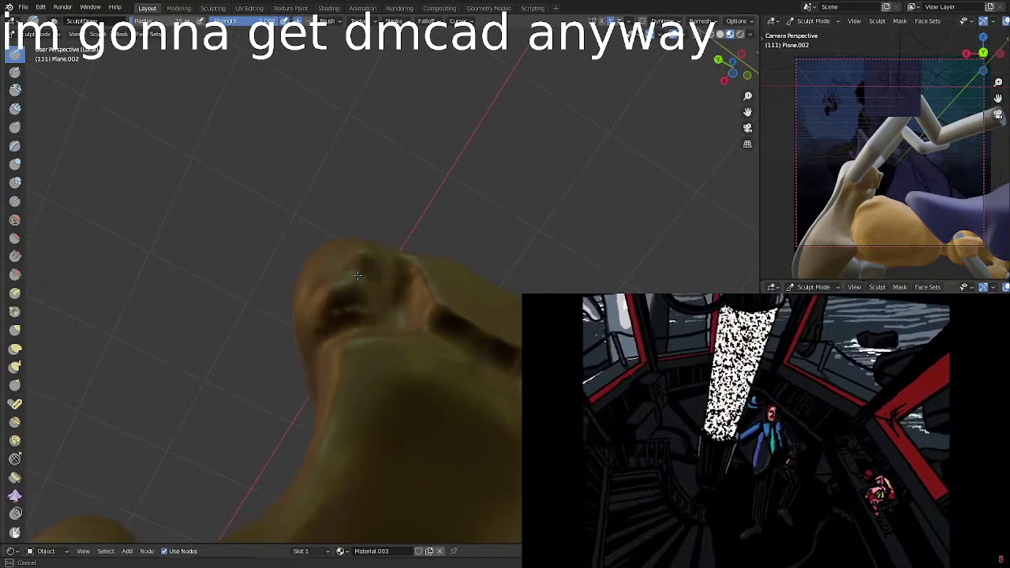
{"action": "mouse_move", "coordinate": [350, 266]}
{"action": "middle_mouse_down"}
{"action": "mouse_move", "coordinate": [393, 326]}
{"action": "mouse_move", "coordinate": [395, 300]}
{"action": "middle_mouse_up"}
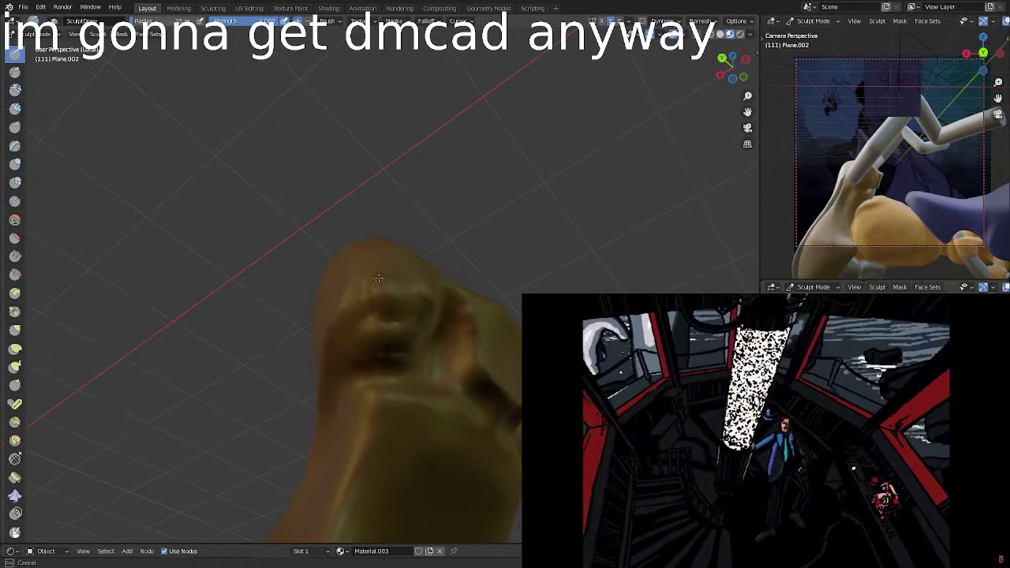
{"action": "mouse_move", "coordinate": [373, 347]}
{"action": "left_mouse_down"}
{"action": "mouse_move", "coordinate": [396, 308]}
{"action": "mouse_move", "coordinate": [397, 347]}
{"action": "mouse_move", "coordinate": [421, 284]}
{"action": "left_mouse_up"}
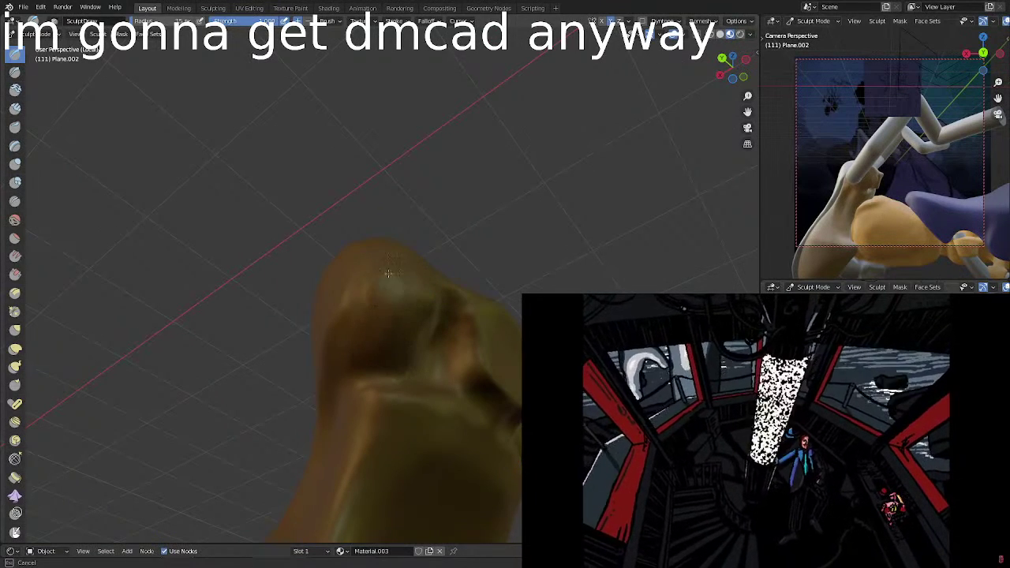
Smooth the bulbous end from its top down to the crease and fill out its lower face.
{"action": "middle_click_drag", "start_coordinate": [360, 347], "coordinate": [340, 352]}
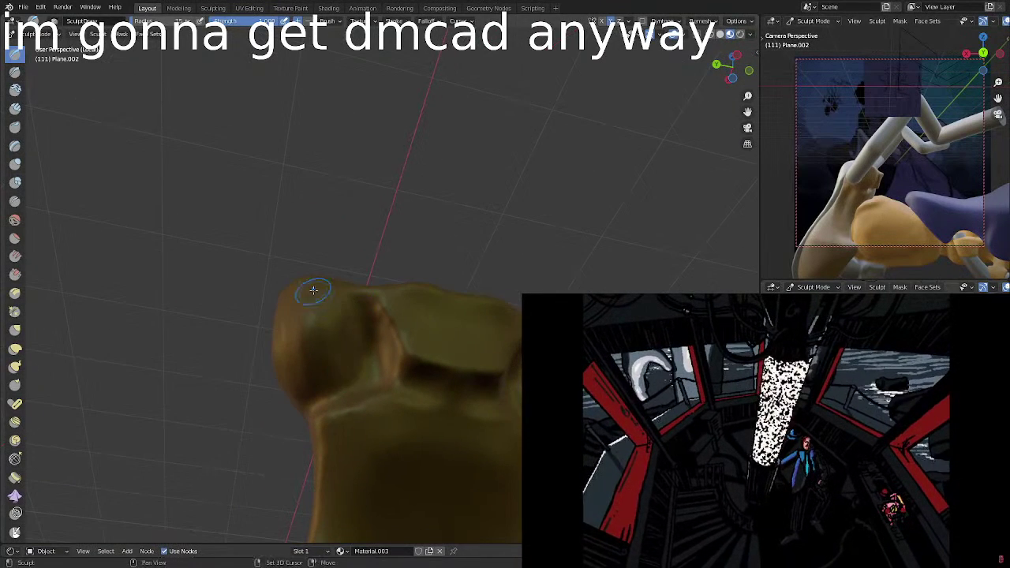
{"action": "left_click_drag", "start_coordinate": [314, 291], "coordinate": [339, 350], "text": "shift"}
{"action": "left_click_drag", "start_coordinate": [314, 313], "coordinate": [340, 377]}
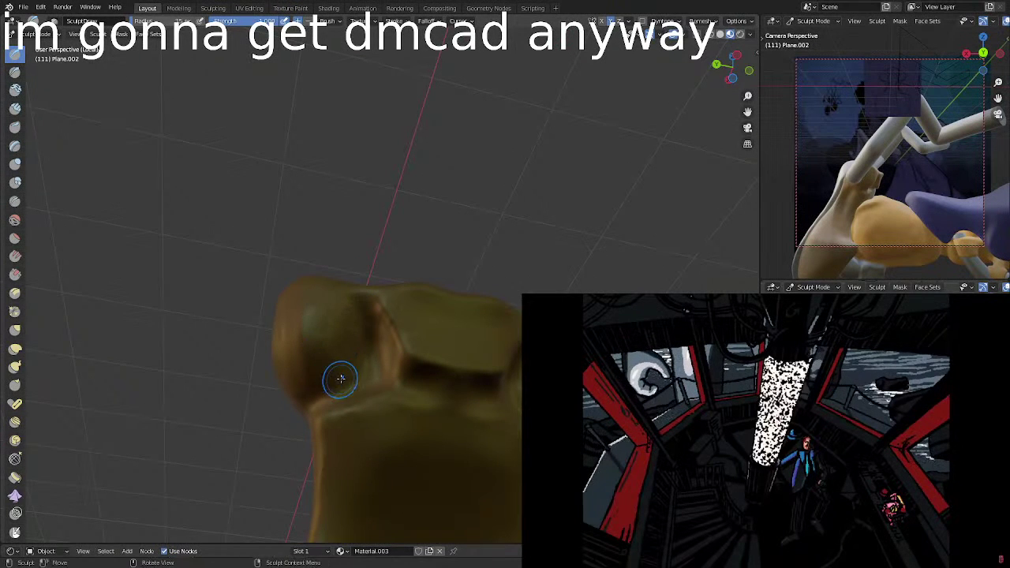
Build up the outer face of the bulbous end where it meets the groove.
{"action": "mouse_move", "coordinate": [326, 327]}
{"action": "middle_mouse_down"}
{"action": "mouse_move", "coordinate": [408, 381]}
{"action": "mouse_move", "coordinate": [404, 393]}
{"action": "middle_mouse_up"}
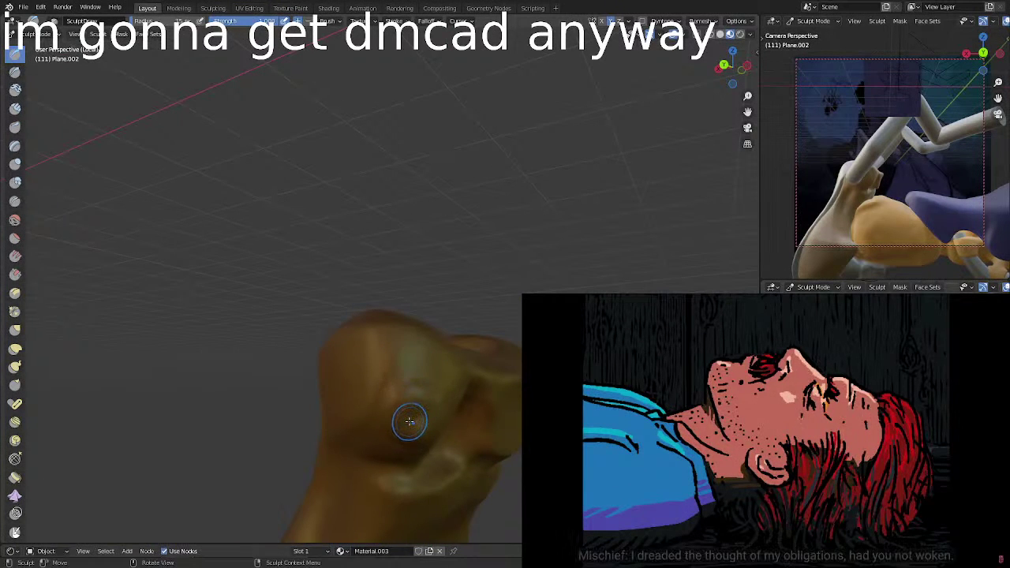
{"action": "middle_click_drag", "start_coordinate": [414, 426], "coordinate": [356, 392]}
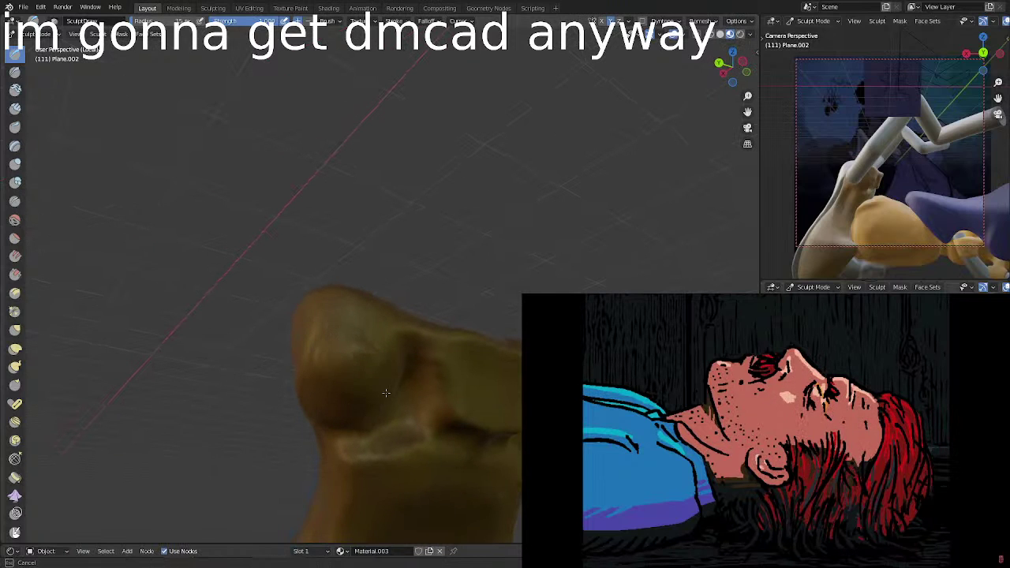
{"action": "middle_click_drag", "start_coordinate": [360, 325], "coordinate": [510, 306]}
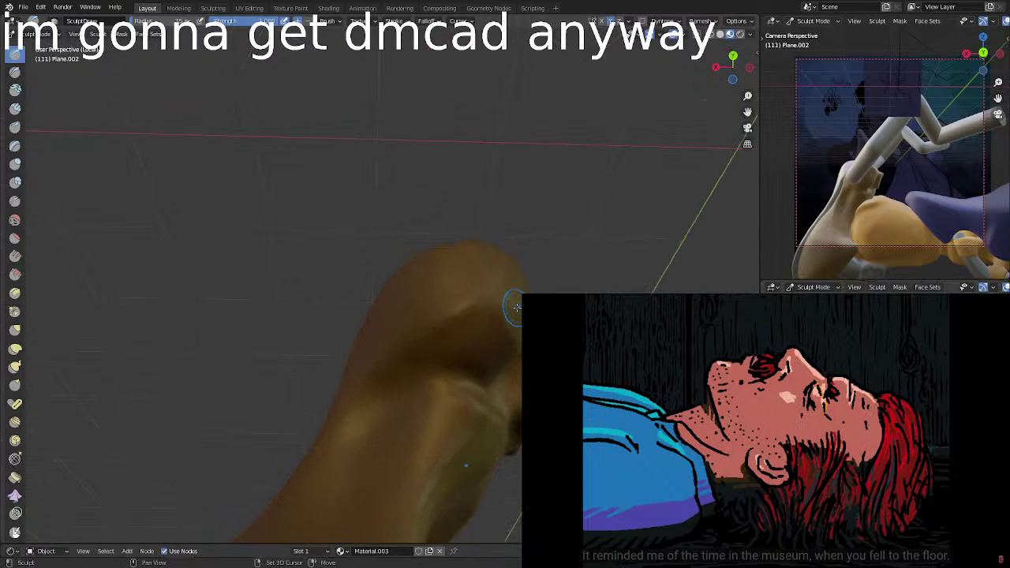
{"action": "mouse_move", "coordinate": [516, 311]}
{"action": "middle_mouse_down"}
{"action": "mouse_move", "coordinate": [428, 361]}
{"action": "mouse_move", "coordinate": [444, 401]}
{"action": "middle_mouse_up"}
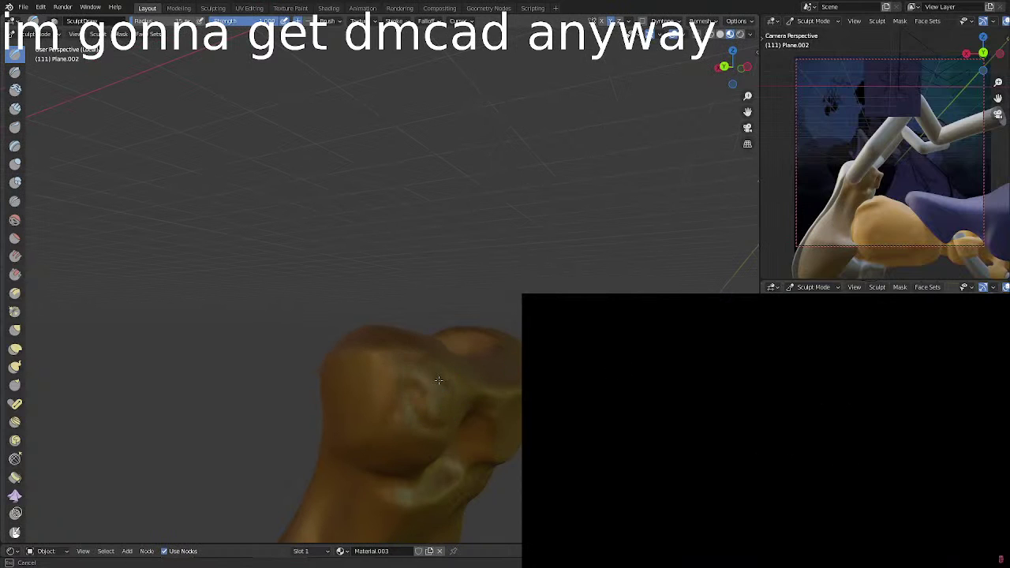
{"action": "left_click_drag", "start_coordinate": [439, 381], "coordinate": [434, 412]}
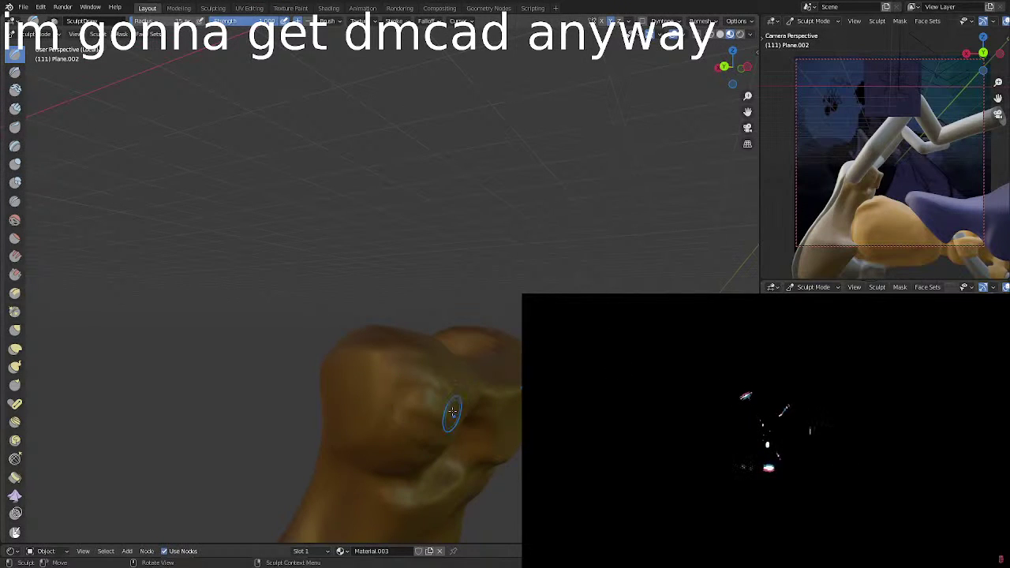
{"action": "middle_click_drag", "start_coordinate": [451, 374], "coordinate": [369, 384]}
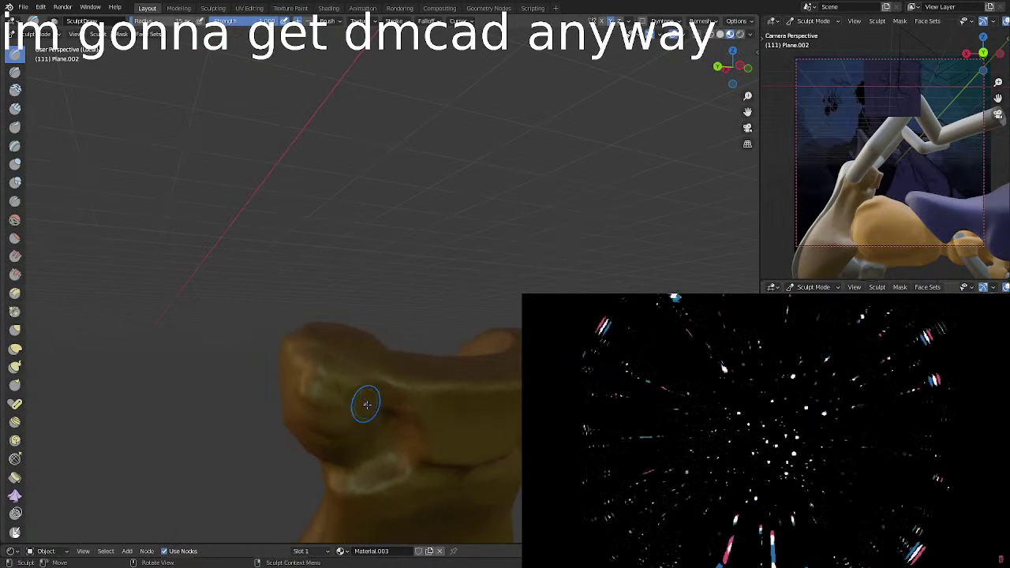
Even out the lumpy outer face of the bulbous end into a continuous curved surface.
{"action": "middle_click_drag", "start_coordinate": [367, 405], "coordinate": [342, 354]}
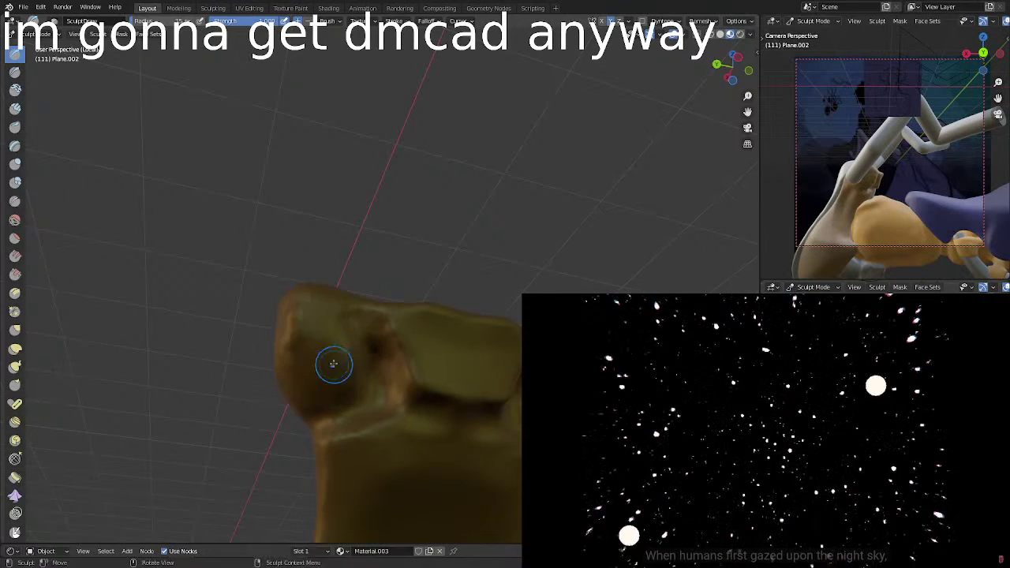
{"action": "middle_click_drag", "start_coordinate": [332, 361], "coordinate": [435, 293]}
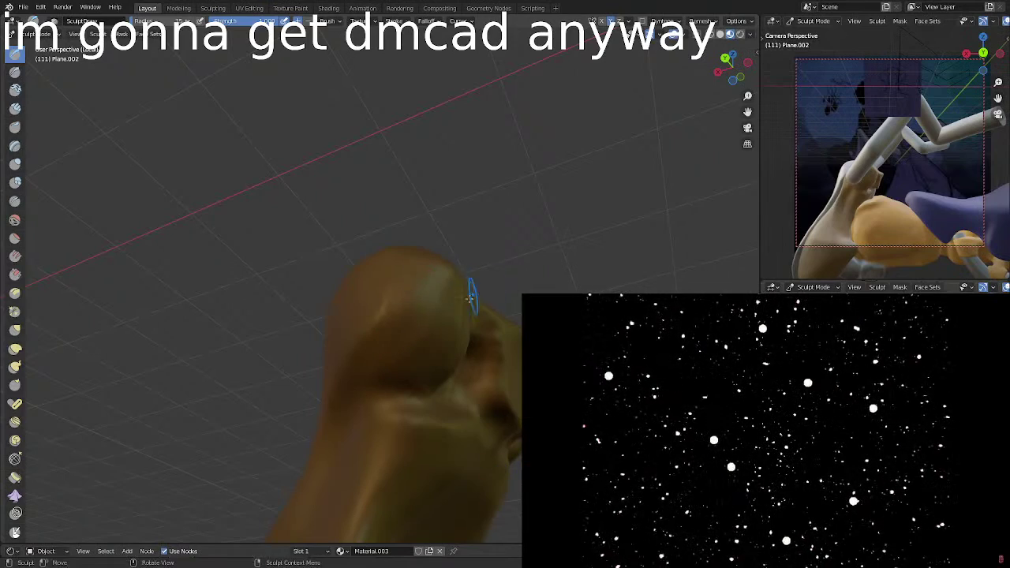
{"action": "middle_click_drag", "start_coordinate": [466, 289], "coordinate": [400, 387]}
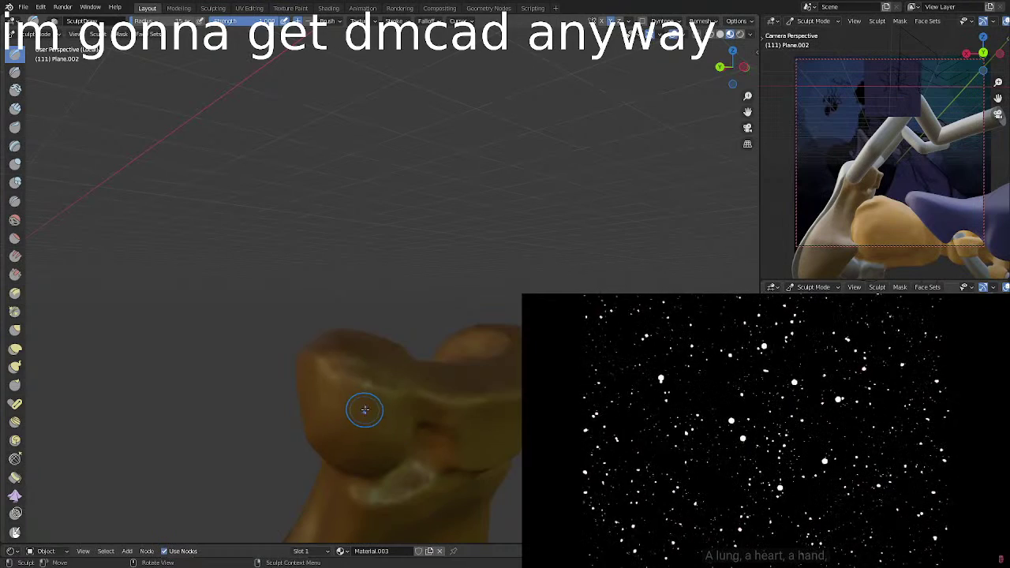
{"action": "middle_click_drag", "start_coordinate": [371, 416], "coordinate": [323, 392]}
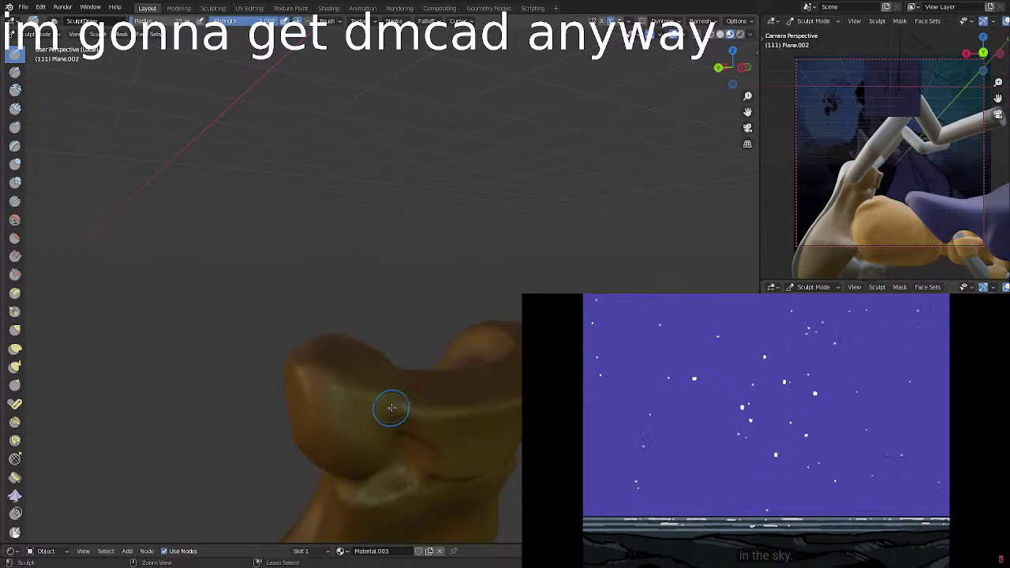
Fill the hollow at the upper end of the groove to join the bulbous end with the side face.
{"action": "mouse_move", "coordinate": [401, 439]}
{"action": "middle_mouse_down"}
{"action": "mouse_move", "coordinate": [437, 344]}
{"action": "mouse_move", "coordinate": [429, 388]}
{"action": "mouse_move", "coordinate": [417, 357]}
{"action": "mouse_move", "coordinate": [422, 395]}
{"action": "middle_mouse_up"}
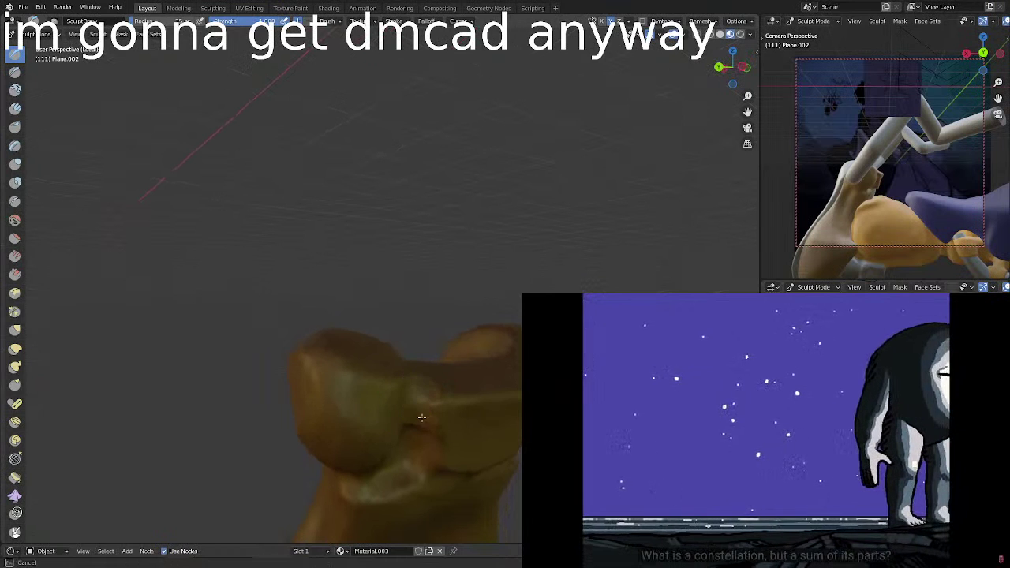
{"action": "mouse_move", "coordinate": [423, 401]}
{"action": "middle_mouse_down"}
{"action": "mouse_move", "coordinate": [418, 411]}
{"action": "mouse_move", "coordinate": [438, 406]}
{"action": "mouse_move", "coordinate": [384, 346]}
{"action": "mouse_move", "coordinate": [370, 352]}
{"action": "middle_mouse_up"}
{"action": "mouse_move", "coordinate": [371, 354]}
{"action": "left_mouse_down"}
{"action": "mouse_move", "coordinate": [382, 386]}
{"action": "mouse_move", "coordinate": [375, 376]}
{"action": "left_mouse_up"}
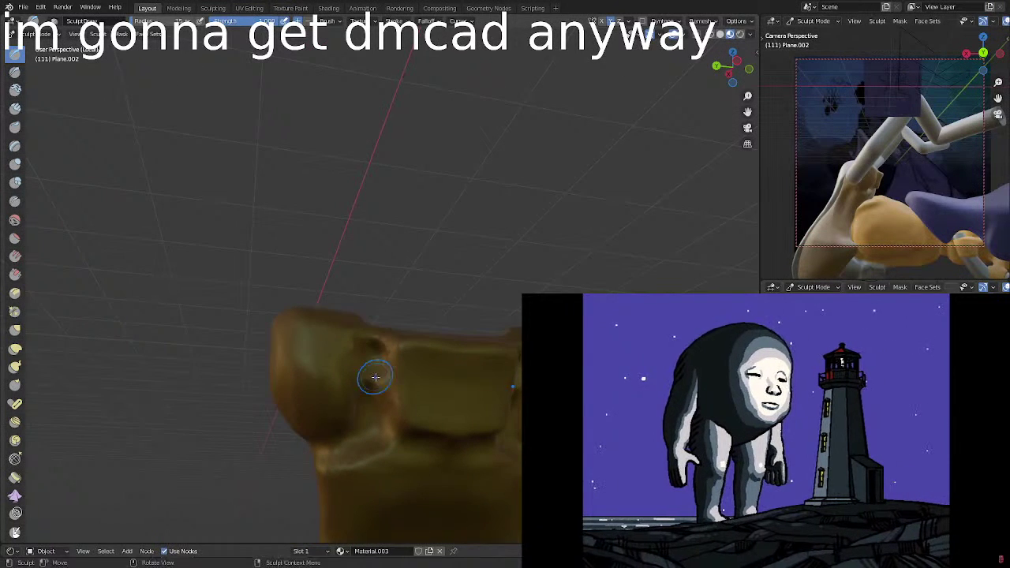
{"action": "mouse_move", "coordinate": [375, 376]}
{"action": "middle_mouse_down"}
{"action": "mouse_move", "coordinate": [385, 409]}
{"action": "mouse_move", "coordinate": [378, 371]}
{"action": "mouse_move", "coordinate": [416, 360]}
{"action": "middle_mouse_up"}
{"action": "middle_click_drag", "start_coordinate": [405, 412], "coordinate": [406, 409]}
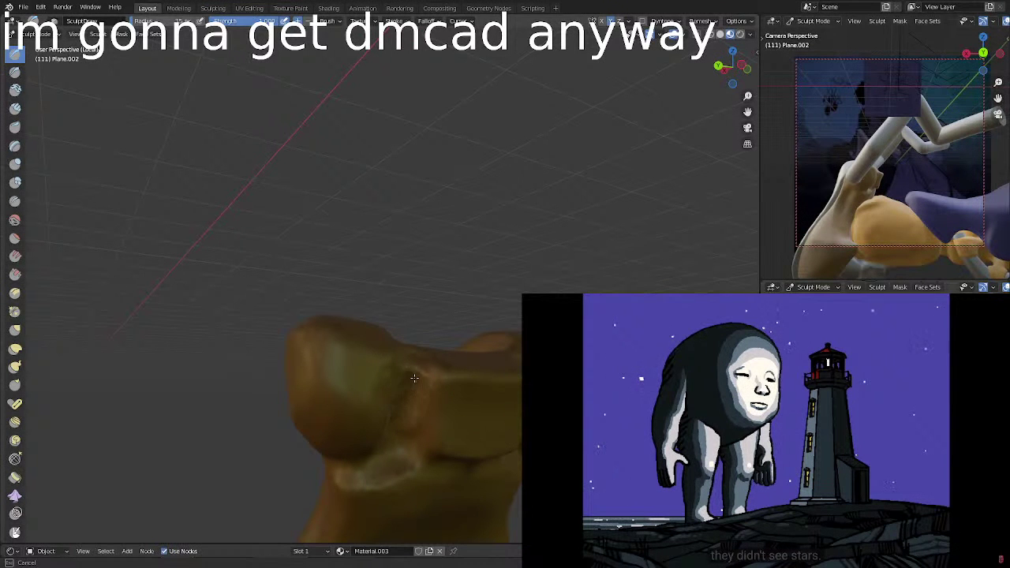
{"action": "middle_click_drag", "start_coordinate": [414, 378], "coordinate": [383, 392]}
{"action": "left_click_drag", "start_coordinate": [395, 401], "coordinate": [381, 421]}
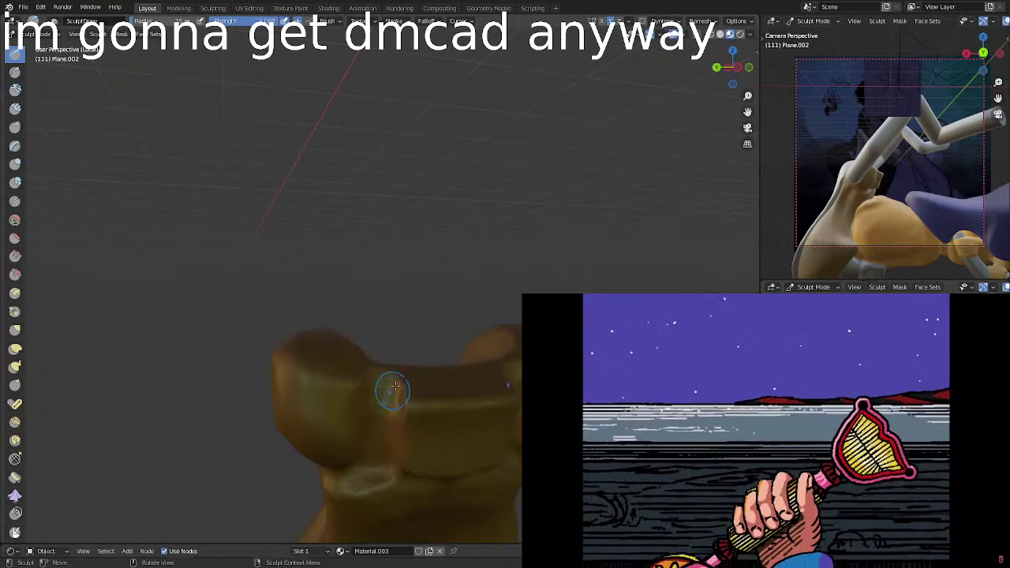
Build up the inner side of the bulbous end where it meets the block between the two ends.
{"action": "mouse_move", "coordinate": [396, 387]}
{"action": "middle_mouse_down"}
{"action": "mouse_move", "coordinate": [418, 338]}
{"action": "mouse_move", "coordinate": [326, 366]}
{"action": "mouse_move", "coordinate": [342, 457]}
{"action": "middle_mouse_up"}
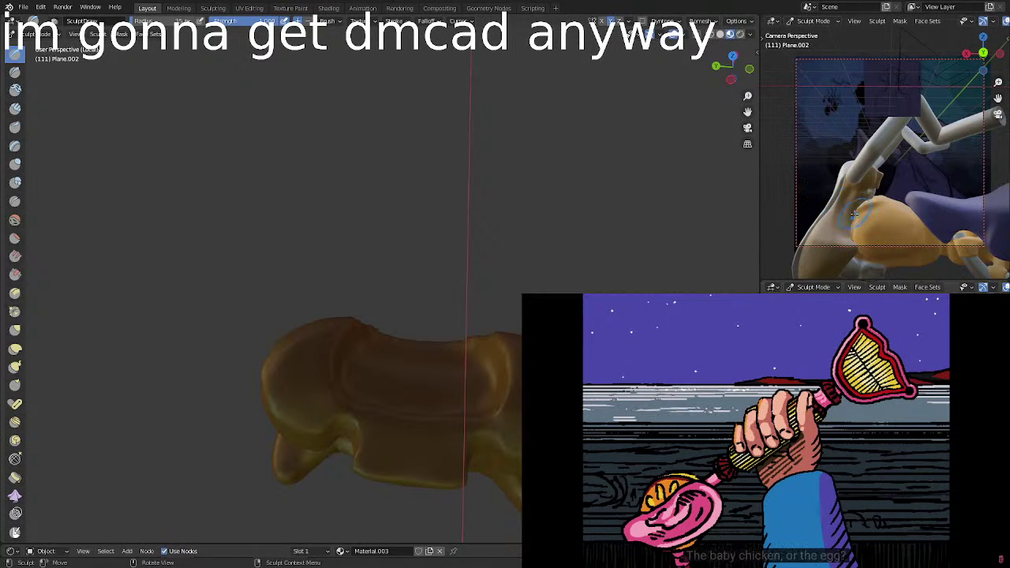
{"action": "middle_click_drag", "start_coordinate": [880, 199], "coordinate": [782, 254]}
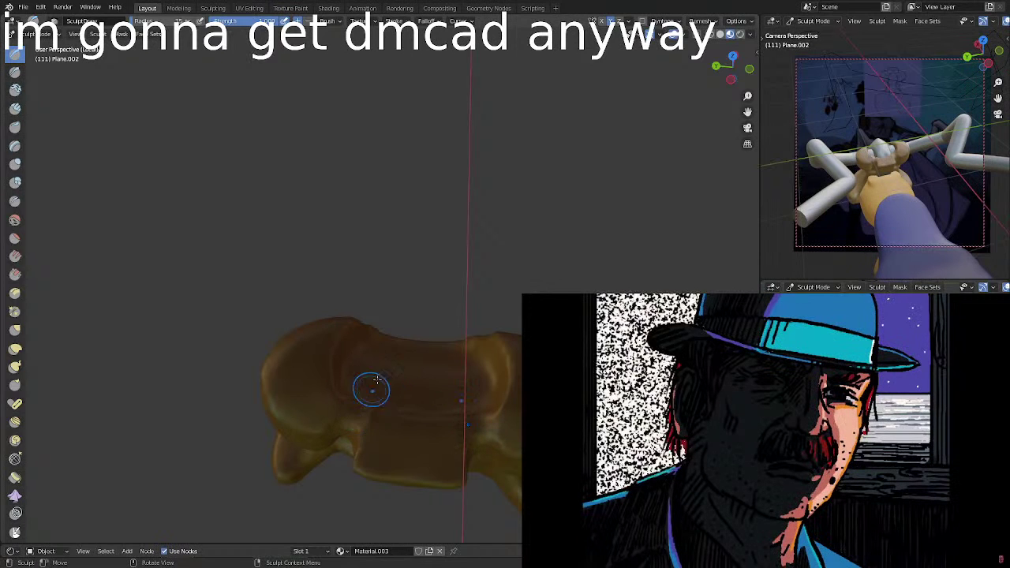
{"action": "middle_click_drag", "start_coordinate": [398, 364], "coordinate": [402, 429]}
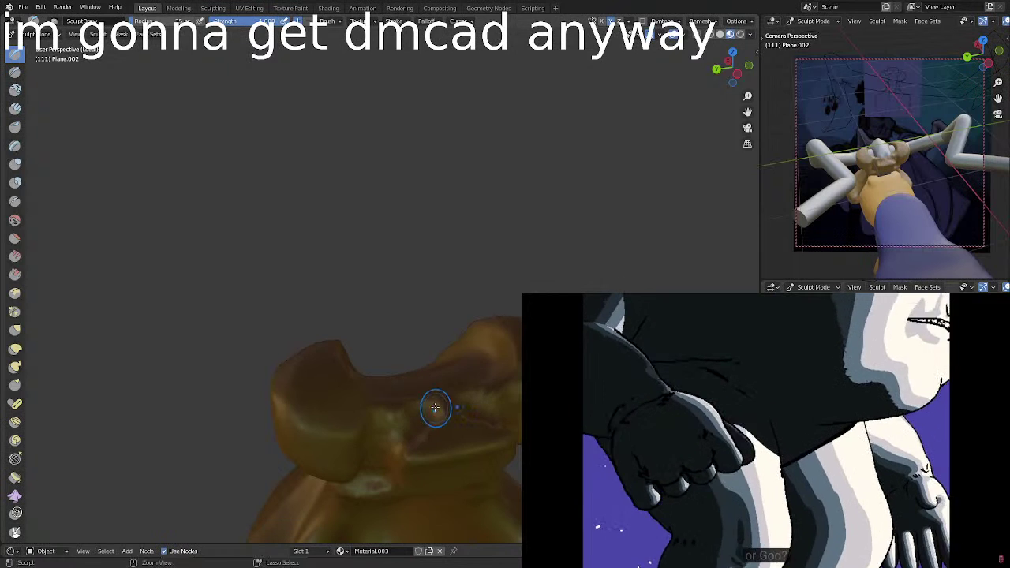
{"action": "middle_click_drag", "start_coordinate": [426, 404], "coordinate": [422, 429]}
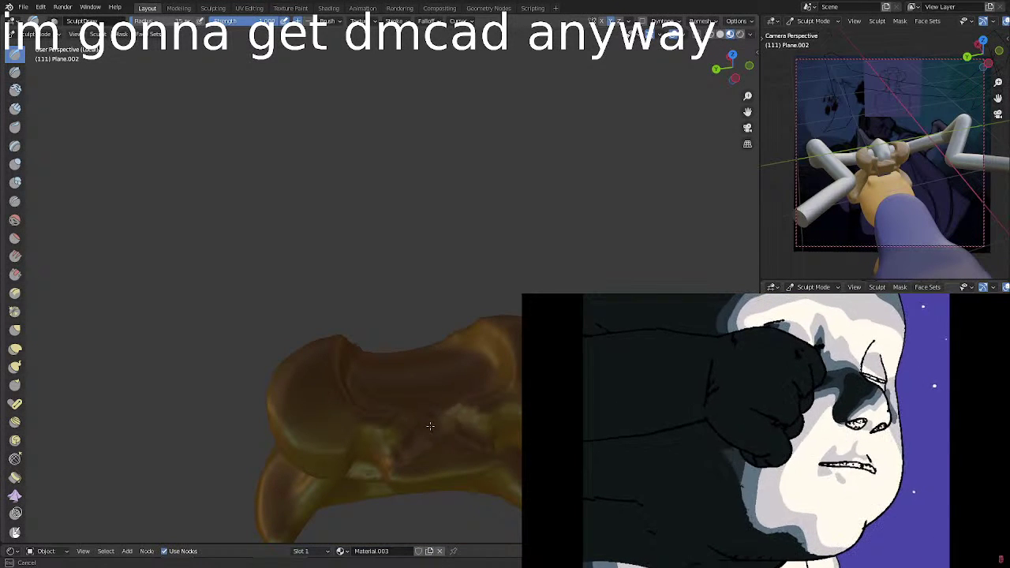
{"action": "mouse_move", "coordinate": [404, 438]}
{"action": "middle_mouse_down"}
{"action": "mouse_move", "coordinate": [377, 423]}
{"action": "mouse_move", "coordinate": [477, 412]}
{"action": "mouse_move", "coordinate": [466, 432]}
{"action": "middle_mouse_up"}
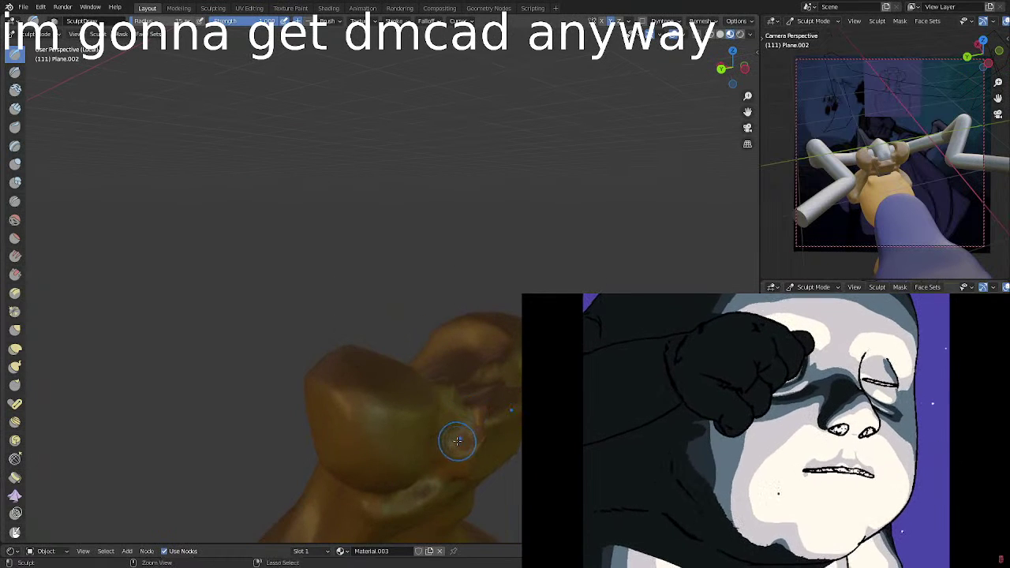
{"action": "middle_click_drag", "start_coordinate": [467, 414], "coordinate": [362, 388]}
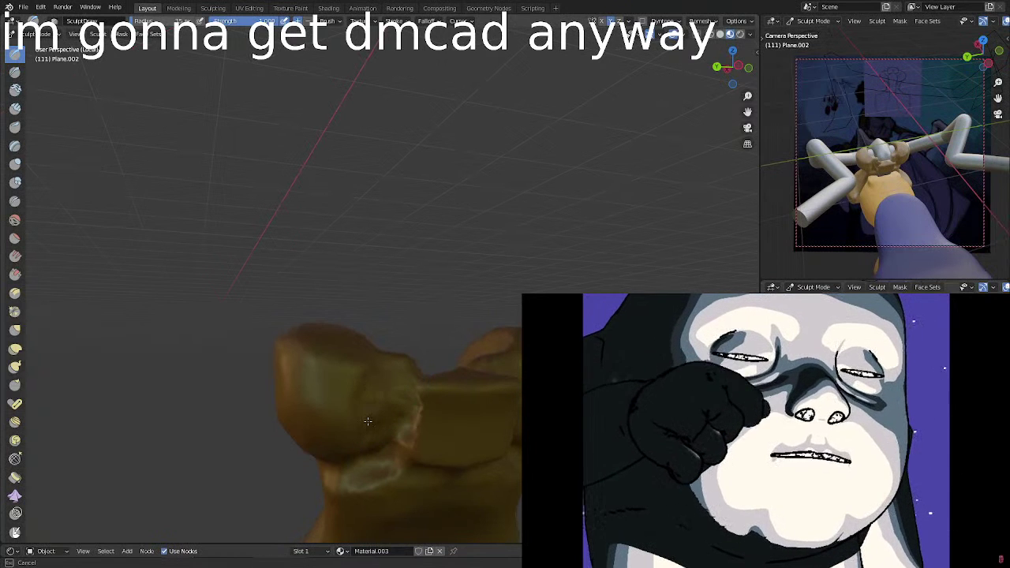
Round the underside of the bulbous end and blend its built-up inner side into the middle block.
{"action": "middle_click_drag", "start_coordinate": [362, 457], "coordinate": [414, 331]}
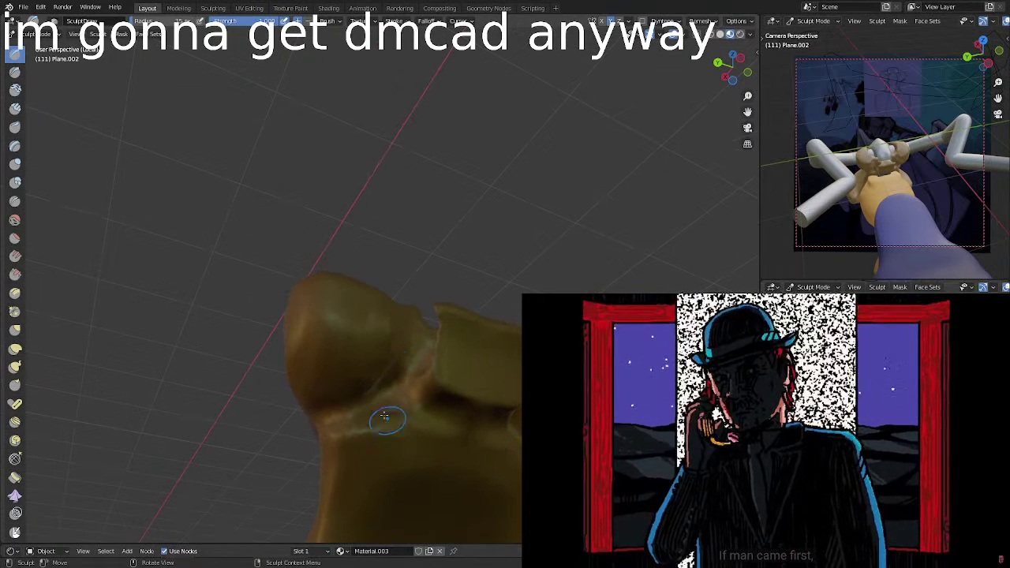
{"action": "mouse_move", "coordinate": [380, 416]}
{"action": "middle_mouse_down"}
{"action": "mouse_move", "coordinate": [383, 471]}
{"action": "mouse_move", "coordinate": [386, 414]}
{"action": "middle_mouse_up"}
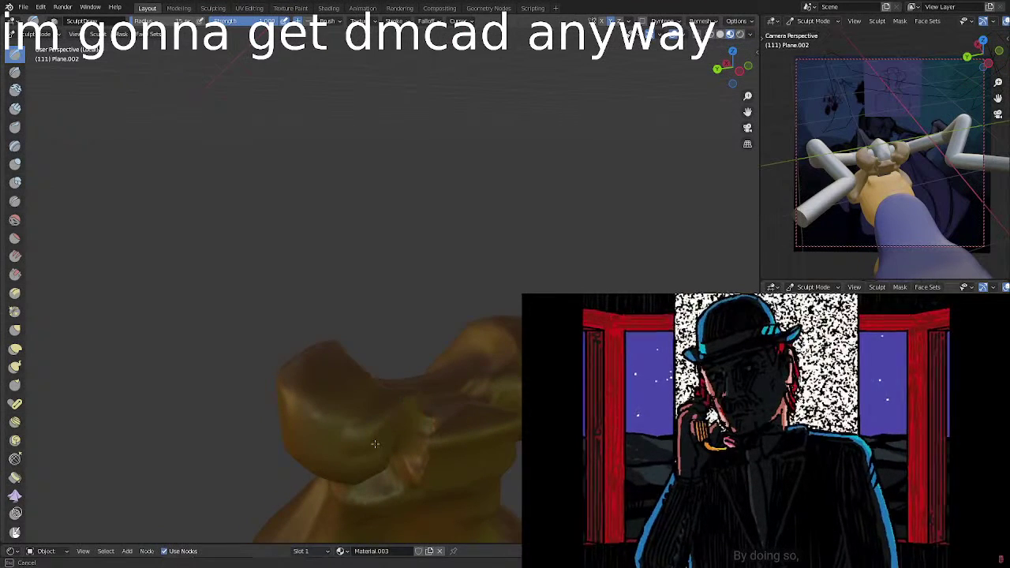
{"action": "middle_click_drag", "start_coordinate": [397, 427], "coordinate": [377, 354]}
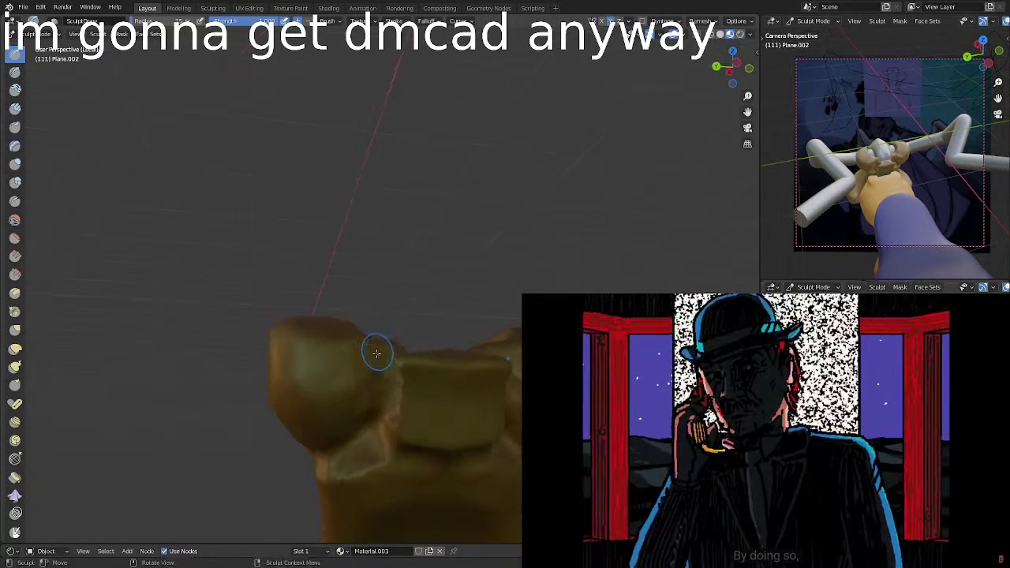
{"action": "middle_click_drag", "start_coordinate": [338, 416], "coordinate": [382, 354]}
{"action": "middle_click_drag", "start_coordinate": [368, 399], "coordinate": [381, 355]}
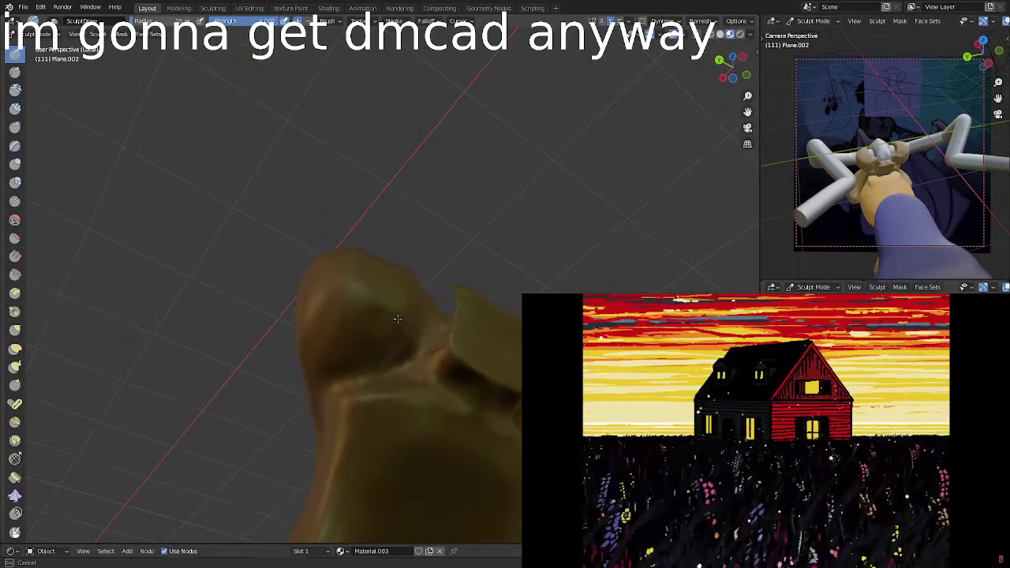
{"action": "middle_click_drag", "start_coordinate": [378, 301], "coordinate": [400, 322]}
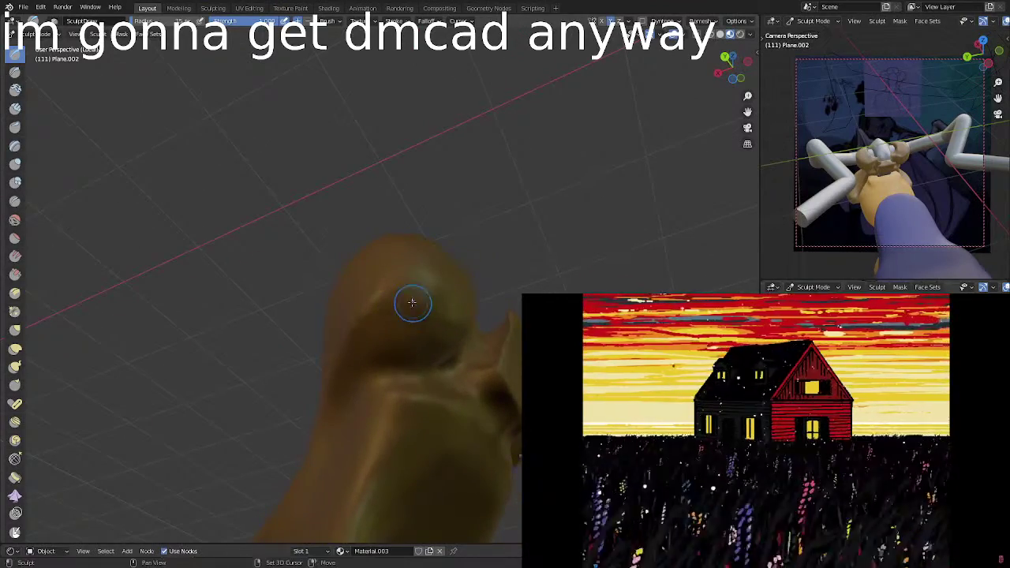
{"action": "middle_click_drag", "start_coordinate": [465, 271], "coordinate": [461, 341]}
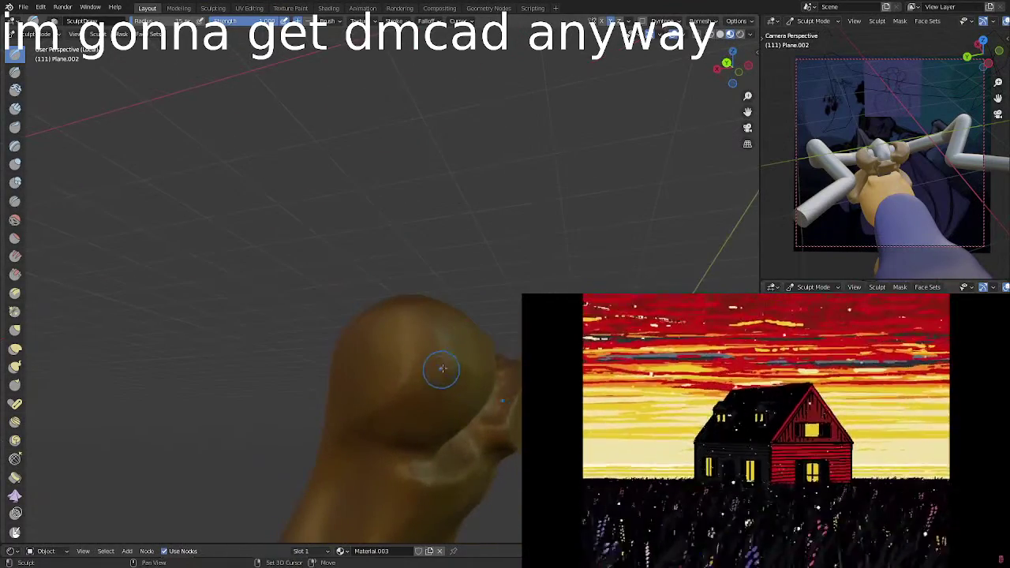
{"action": "mouse_move", "coordinate": [439, 427]}
{"action": "middle_mouse_down"}
{"action": "mouse_move", "coordinate": [442, 418]}
{"action": "mouse_move", "coordinate": [438, 427]}
{"action": "mouse_move", "coordinate": [321, 368]}
{"action": "mouse_move", "coordinate": [281, 372]}
{"action": "middle_mouse_up"}
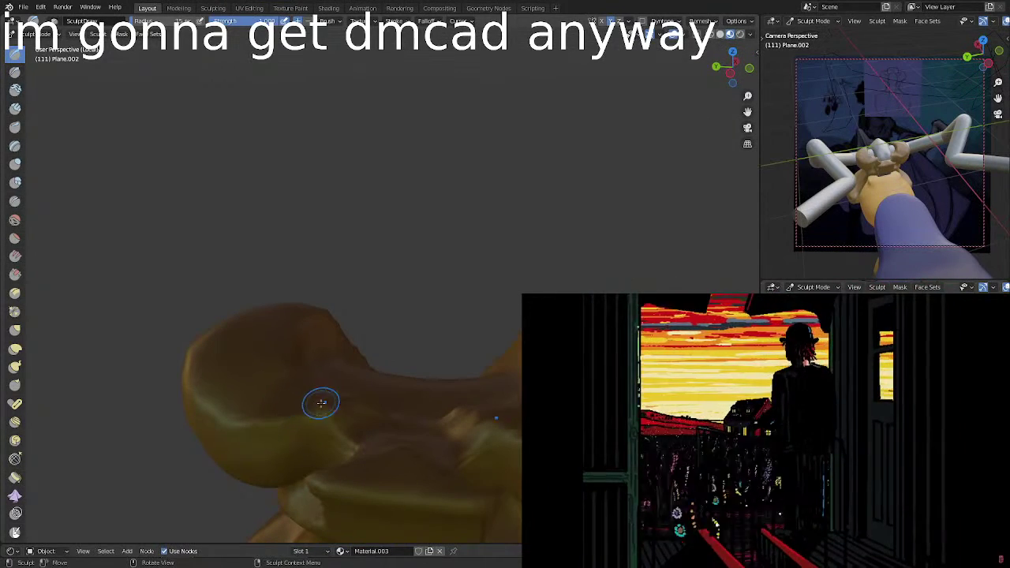
Smooth the bumpy back edge of the bulbous end above the notch and soften the creases below it.
{"action": "mouse_move", "coordinate": [361, 418]}
{"action": "middle_mouse_down"}
{"action": "mouse_move", "coordinate": [359, 448]}
{"action": "mouse_move", "coordinate": [387, 300]}
{"action": "mouse_move", "coordinate": [373, 353]}
{"action": "middle_mouse_up"}
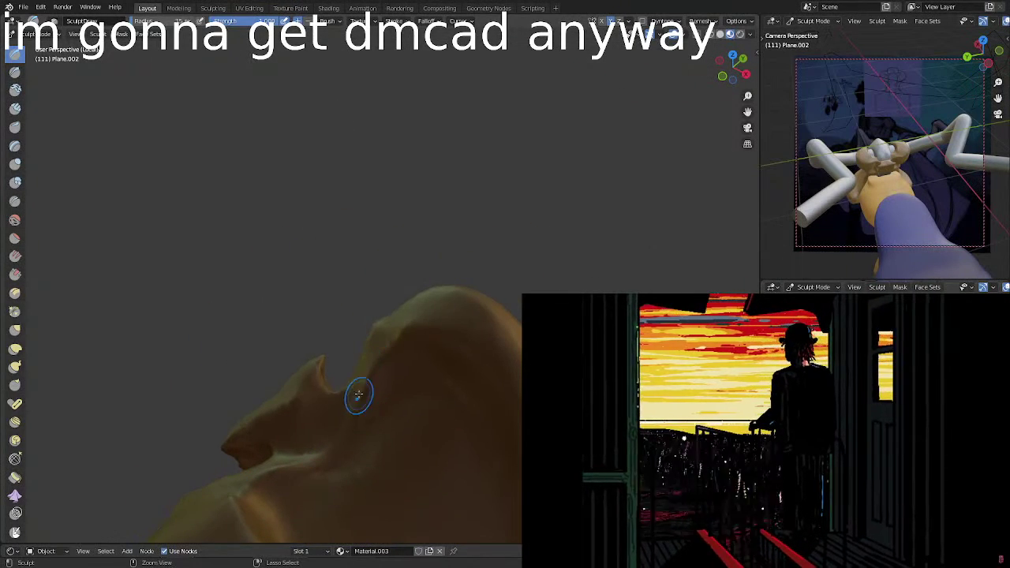
{"action": "left_click_drag", "start_coordinate": [390, 333], "coordinate": [380, 329]}
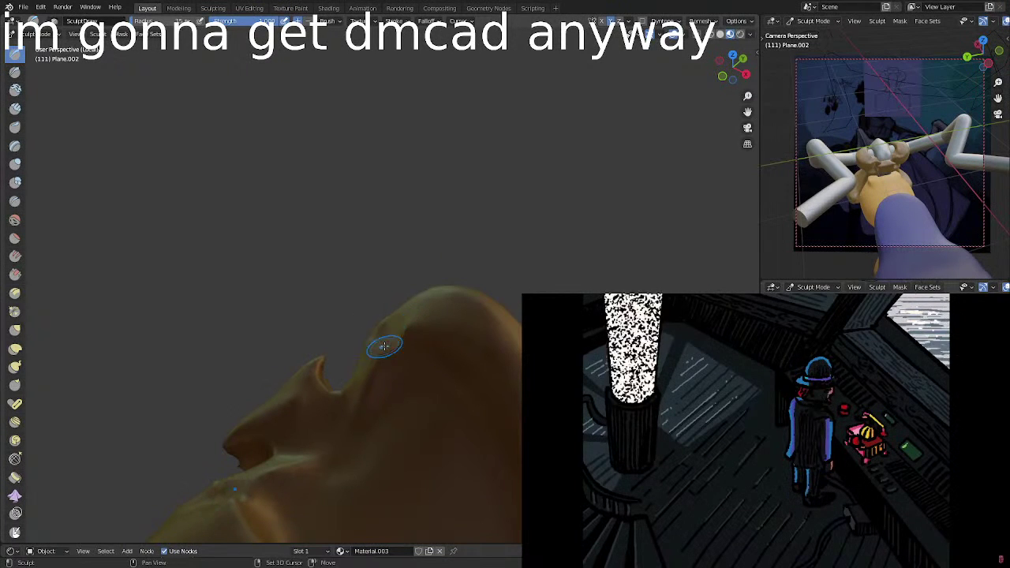
{"action": "left_click_drag", "start_coordinate": [368, 371], "coordinate": [374, 346]}
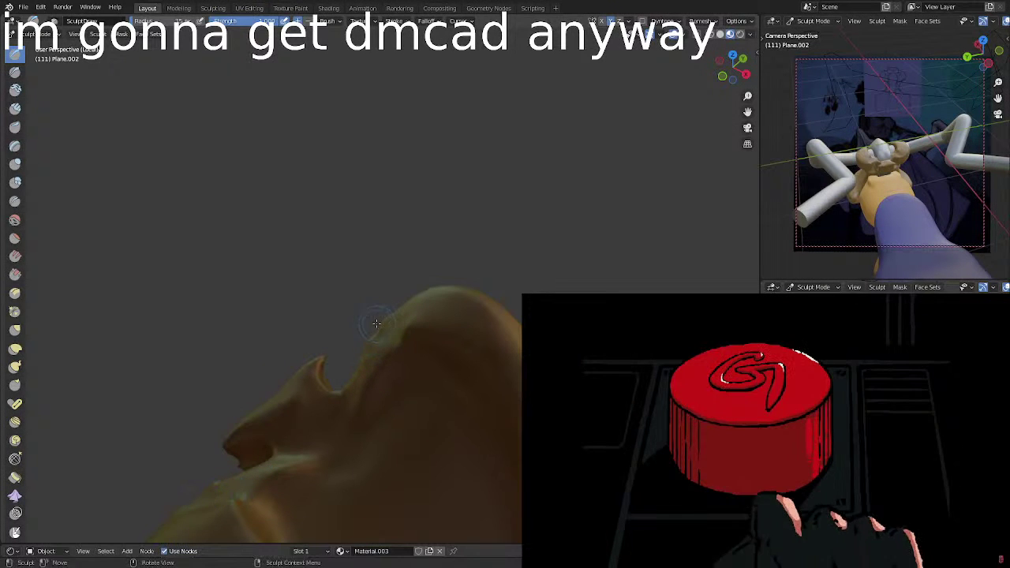
{"action": "mouse_move", "coordinate": [398, 348]}
{"action": "left_mouse_down"}
{"action": "mouse_move", "coordinate": [387, 336]}
{"action": "mouse_move", "coordinate": [404, 342]}
{"action": "mouse_move", "coordinate": [401, 334]}
{"action": "mouse_move", "coordinate": [396, 354]}
{"action": "left_mouse_up"}
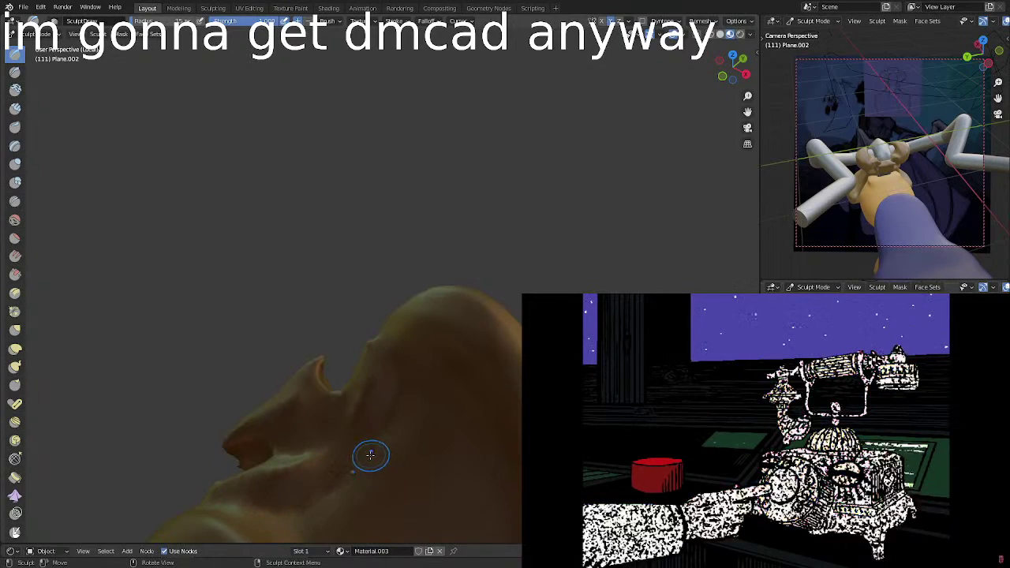
Even out the sloping surface between the bulbous end's notch and the saddle between the two ends.
{"action": "mouse_move", "coordinate": [372, 456]}
{"action": "middle_mouse_down"}
{"action": "mouse_move", "coordinate": [516, 438]}
{"action": "mouse_move", "coordinate": [312, 354]}
{"action": "middle_mouse_up"}
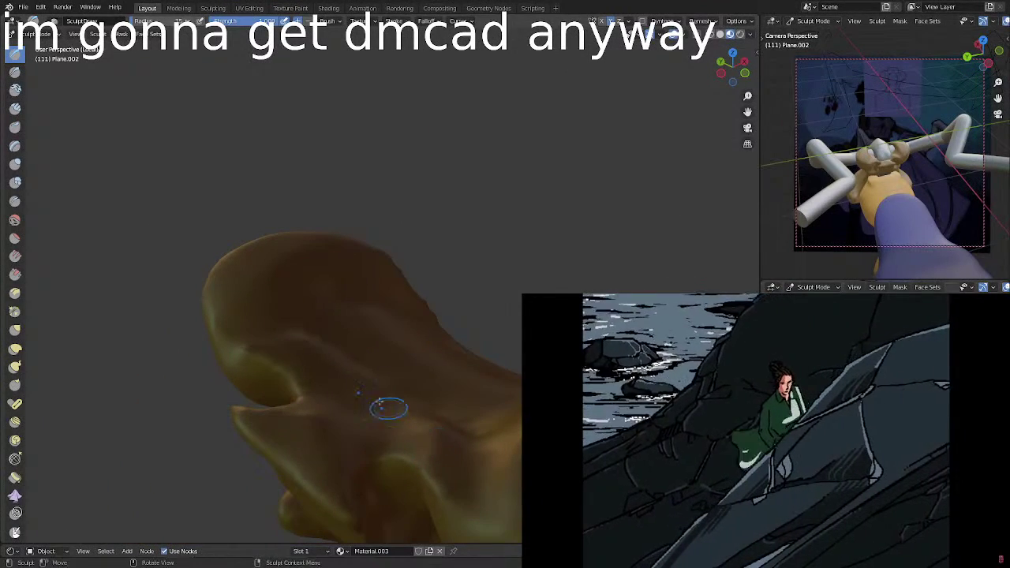
{"action": "mouse_move", "coordinate": [387, 408]}
{"action": "left_mouse_down"}
{"action": "mouse_move", "coordinate": [337, 408]}
{"action": "mouse_move", "coordinate": [322, 372]}
{"action": "mouse_move", "coordinate": [369, 410]}
{"action": "mouse_move", "coordinate": [312, 378]}
{"action": "left_mouse_up"}
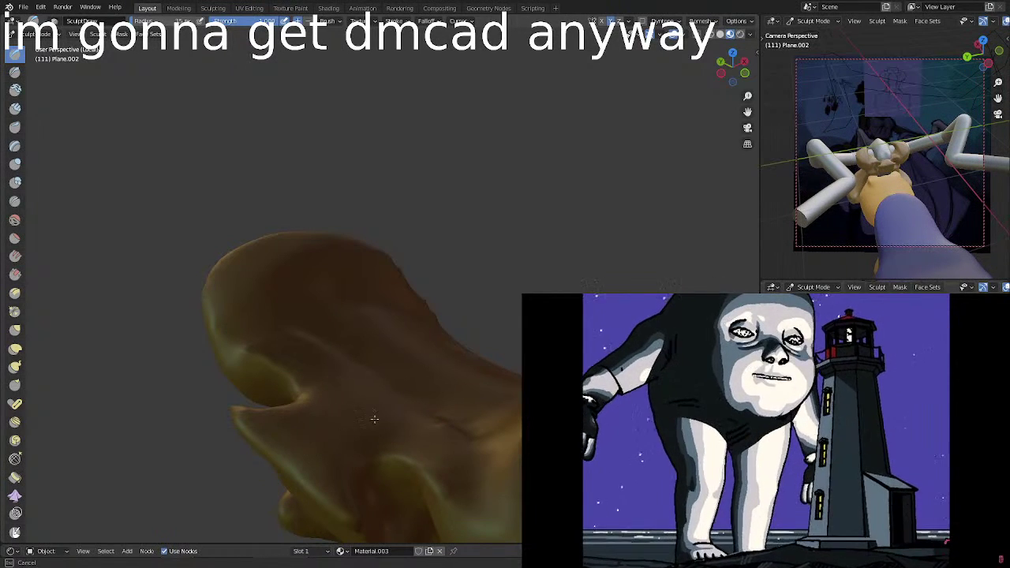
{"action": "left_click_drag", "start_coordinate": [375, 437], "coordinate": [365, 388]}
{"action": "mouse_move", "coordinate": [365, 387]}
{"action": "middle_mouse_down"}
{"action": "mouse_move", "coordinate": [471, 382]}
{"action": "mouse_move", "coordinate": [281, 348]}
{"action": "mouse_move", "coordinate": [410, 317]}
{"action": "mouse_move", "coordinate": [384, 315]}
{"action": "mouse_move", "coordinate": [339, 409]}
{"action": "mouse_move", "coordinate": [334, 483]}
{"action": "mouse_move", "coordinate": [354, 406]}
{"action": "mouse_move", "coordinate": [289, 384]}
{"action": "mouse_move", "coordinate": [338, 386]}
{"action": "mouse_move", "coordinate": [334, 376]}
{"action": "mouse_move", "coordinate": [263, 397]}
{"action": "middle_mouse_up"}
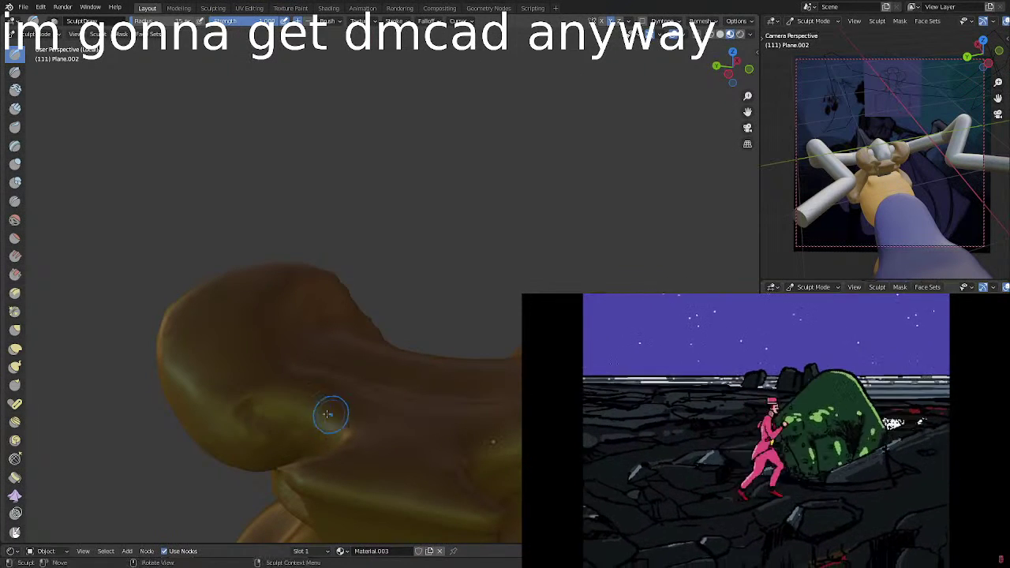
Rework the hollow in the lower front face of the bulbous end into a soft ridge running to the notch.
{"action": "middle_click_drag", "start_coordinate": [327, 415], "coordinate": [275, 409]}
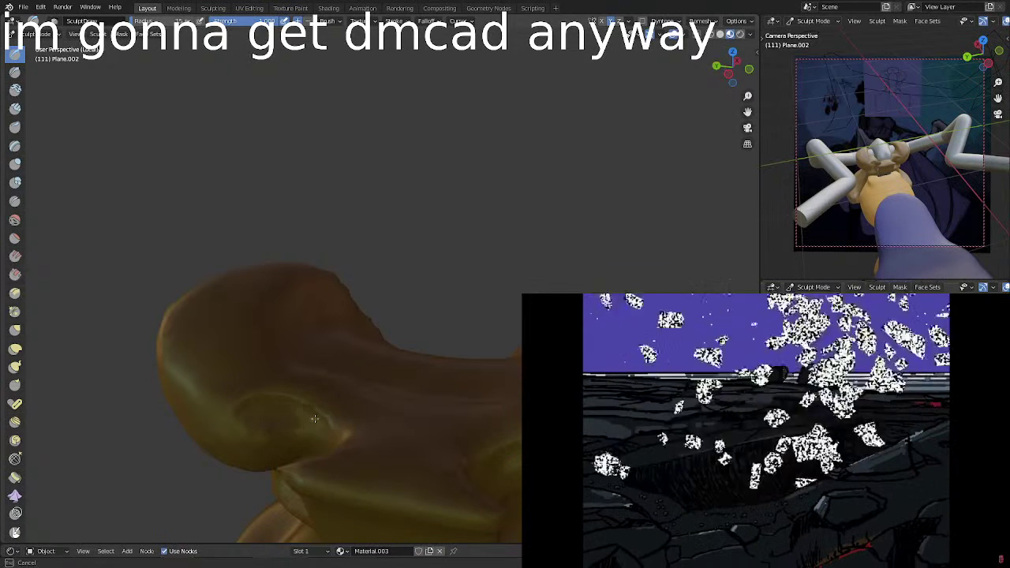
{"action": "left_click_drag", "start_coordinate": [316, 415], "coordinate": [332, 434]}
{"action": "left_click_drag", "start_coordinate": [279, 401], "coordinate": [322, 414]}
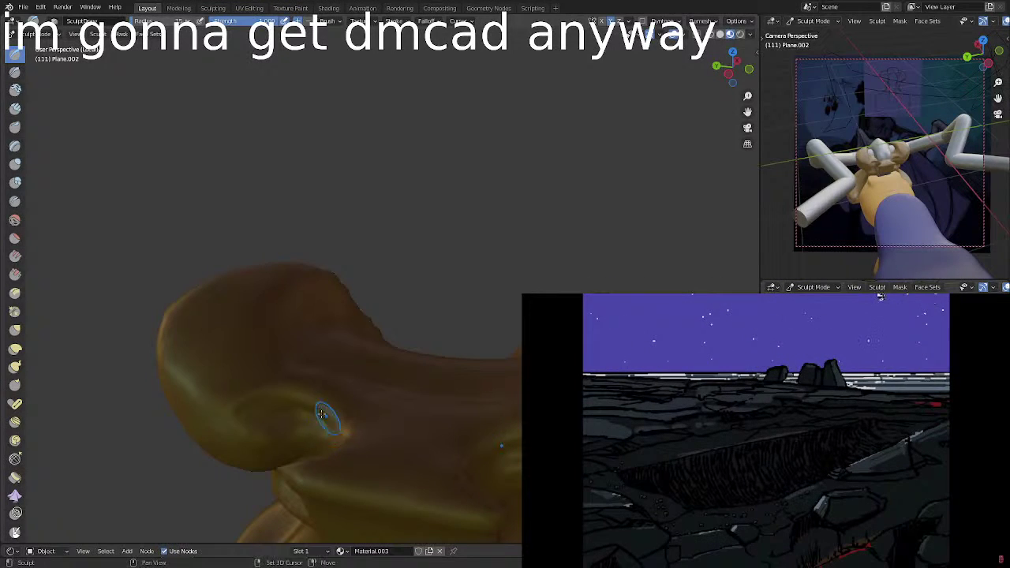
{"action": "mouse_move", "coordinate": [313, 416]}
{"action": "middle_mouse_down"}
{"action": "mouse_move", "coordinate": [323, 418]}
{"action": "mouse_move", "coordinate": [316, 424]}
{"action": "mouse_move", "coordinate": [337, 406]}
{"action": "mouse_move", "coordinate": [388, 406]}
{"action": "mouse_move", "coordinate": [372, 393]}
{"action": "mouse_move", "coordinate": [261, 406]}
{"action": "mouse_move", "coordinate": [272, 410]}
{"action": "middle_mouse_up"}
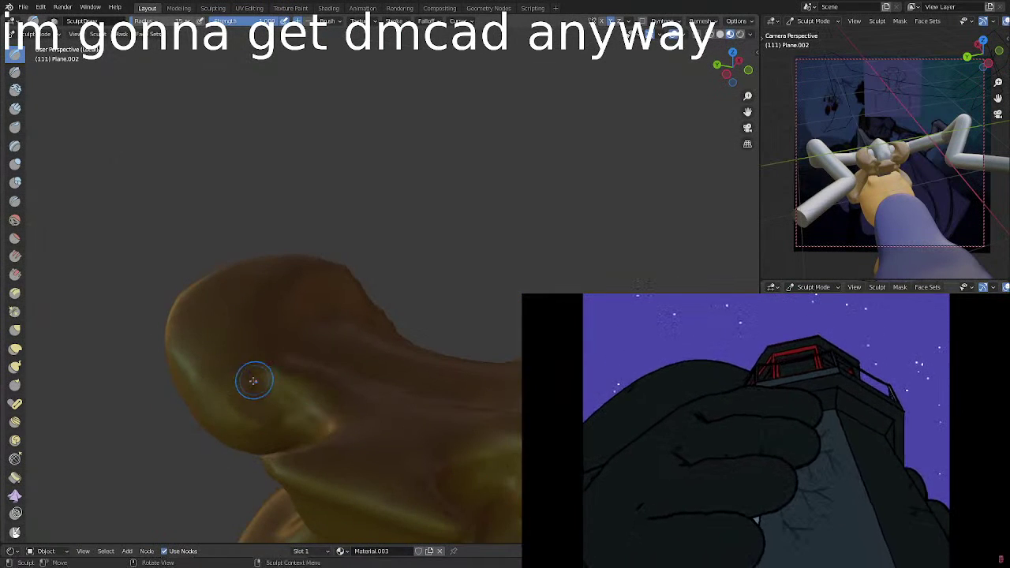
{"action": "middle_click_drag", "start_coordinate": [271, 421], "coordinate": [241, 410]}
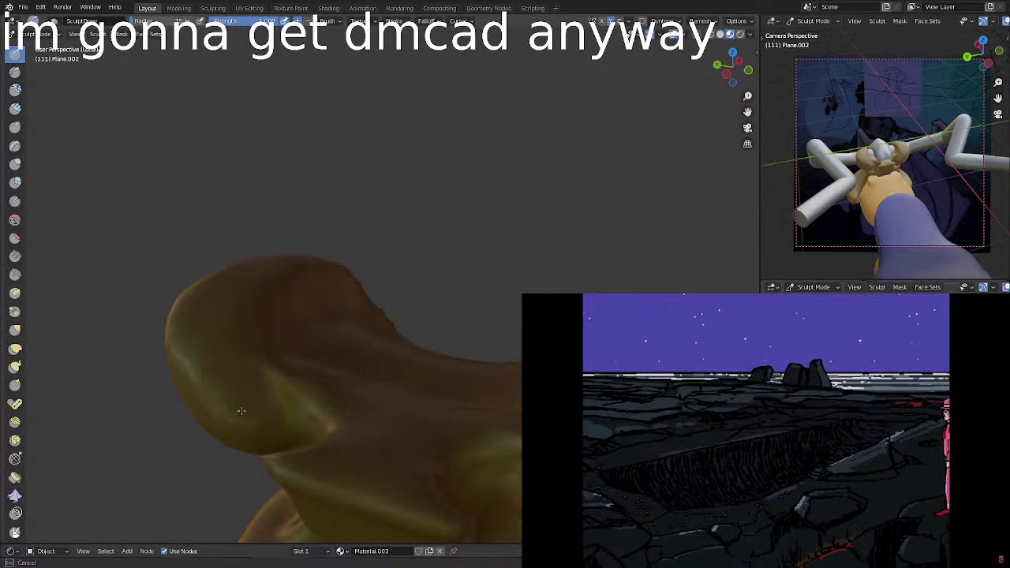
{"action": "left_click_drag", "start_coordinate": [241, 411], "coordinate": [234, 419]}
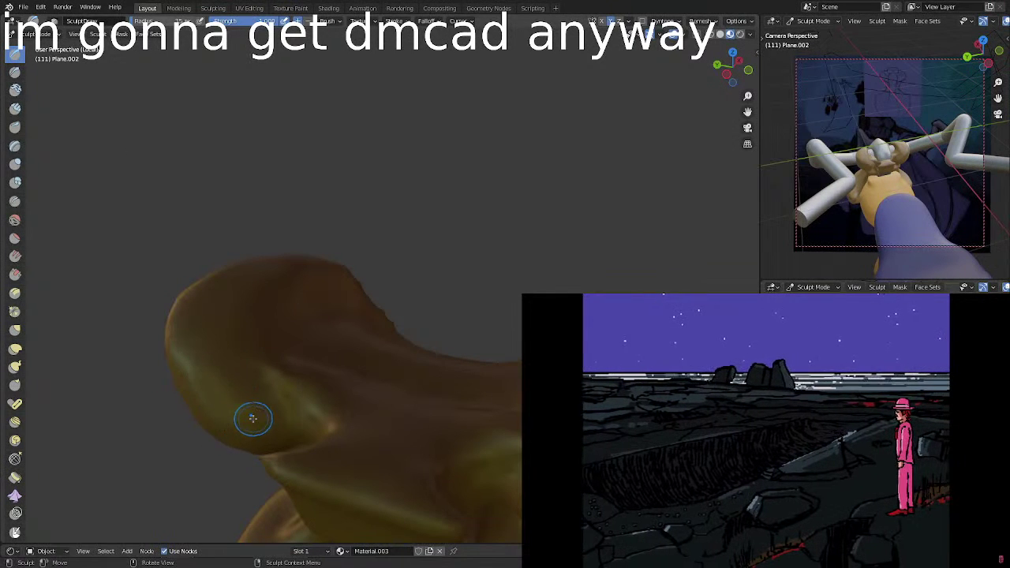
Shape the fold along the bulbous end's inner face and blend it into the surrounding surface down to the notch.
{"action": "mouse_move", "coordinate": [253, 387]}
{"action": "middle_mouse_down"}
{"action": "mouse_move", "coordinate": [257, 319]}
{"action": "mouse_move", "coordinate": [213, 361]}
{"action": "middle_mouse_up"}
{"action": "middle_click_drag", "start_coordinate": [287, 318], "coordinate": [220, 314], "text": "ctrl"}
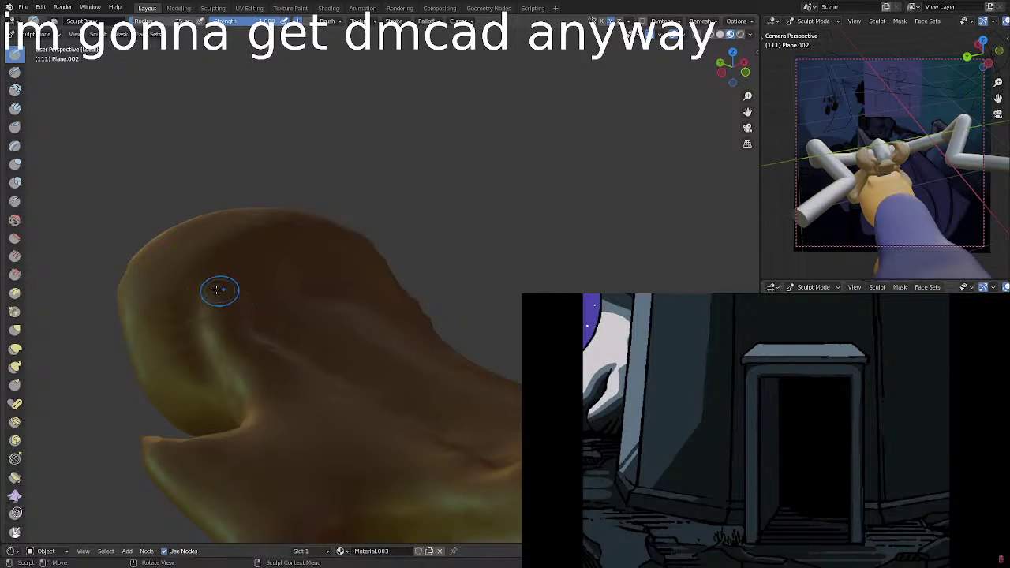
{"action": "middle_click_drag", "start_coordinate": [228, 262], "coordinate": [339, 232]}
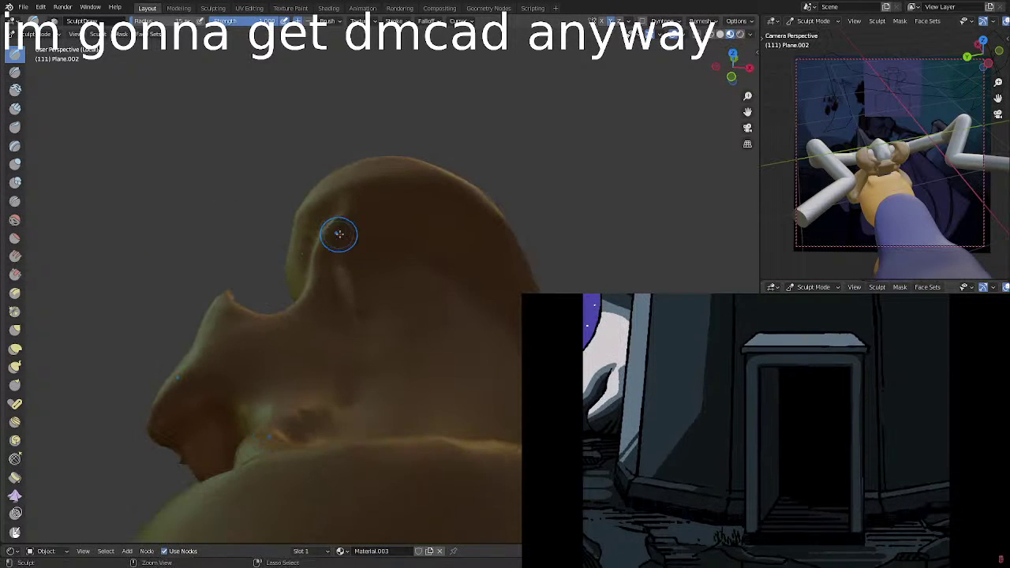
{"action": "mouse_move", "coordinate": [360, 243]}
{"action": "left_mouse_down", "text": "ctrl"}
{"action": "mouse_move", "coordinate": [355, 235]}
{"action": "mouse_move", "coordinate": [356, 289]}
{"action": "mouse_move", "coordinate": [341, 227]}
{"action": "mouse_move", "coordinate": [349, 300]}
{"action": "left_mouse_up", "text": "ctrl"}
{"action": "middle_click_drag", "start_coordinate": [349, 301], "coordinate": [225, 343]}
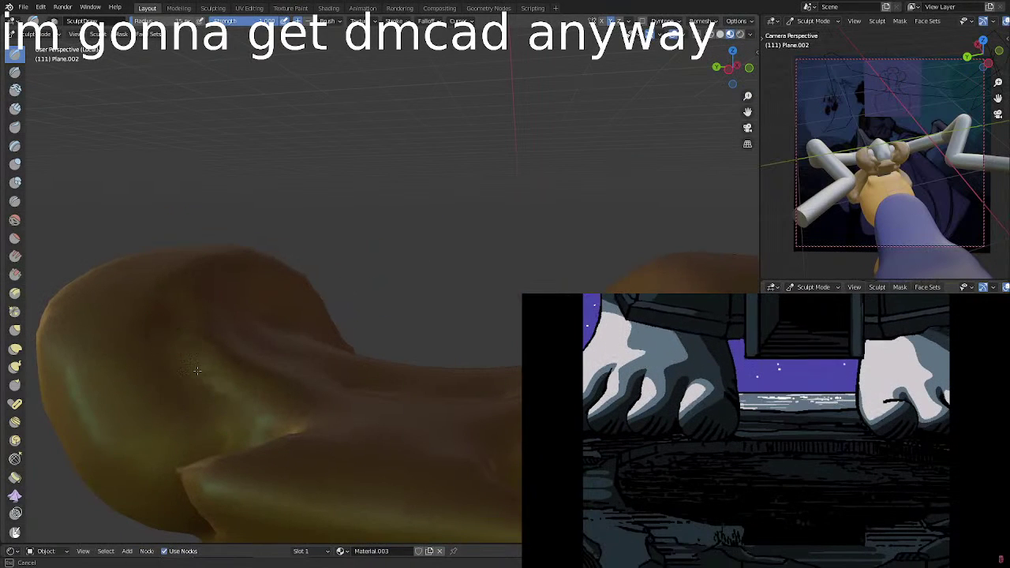
{"action": "mouse_move", "coordinate": [246, 315]}
{"action": "middle_mouse_down"}
{"action": "mouse_move", "coordinate": [165, 311]}
{"action": "mouse_move", "coordinate": [181, 353]}
{"action": "middle_mouse_up"}
{"action": "middle_click_drag", "start_coordinate": [219, 400], "coordinate": [198, 390]}
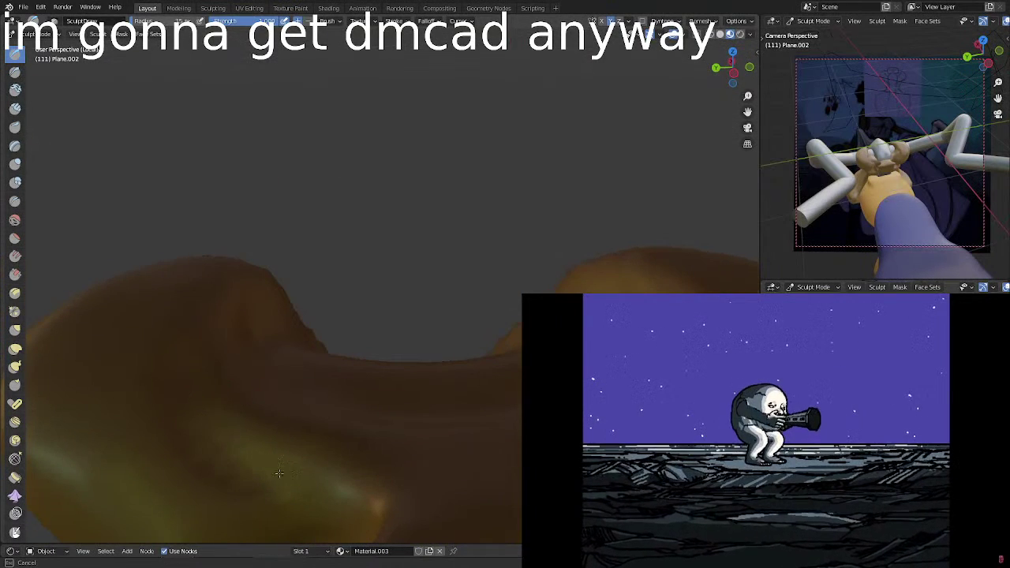
{"action": "mouse_move", "coordinate": [279, 473]}
{"action": "middle_mouse_down"}
{"action": "mouse_move", "coordinate": [387, 376]}
{"action": "mouse_move", "coordinate": [433, 361]}
{"action": "middle_mouse_up"}
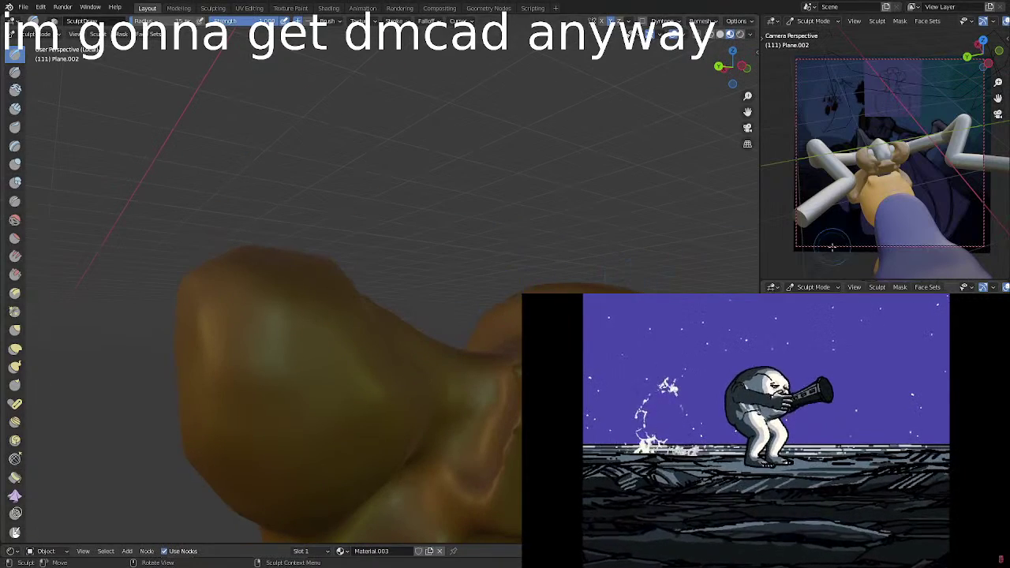
{"action": "middle_click_drag", "start_coordinate": [821, 264], "coordinate": [762, 139]}
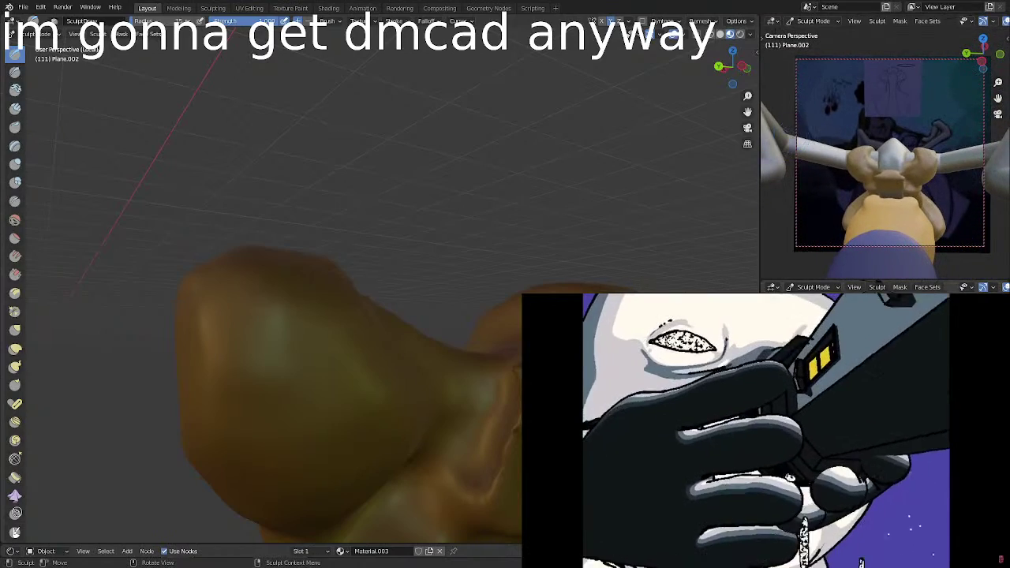
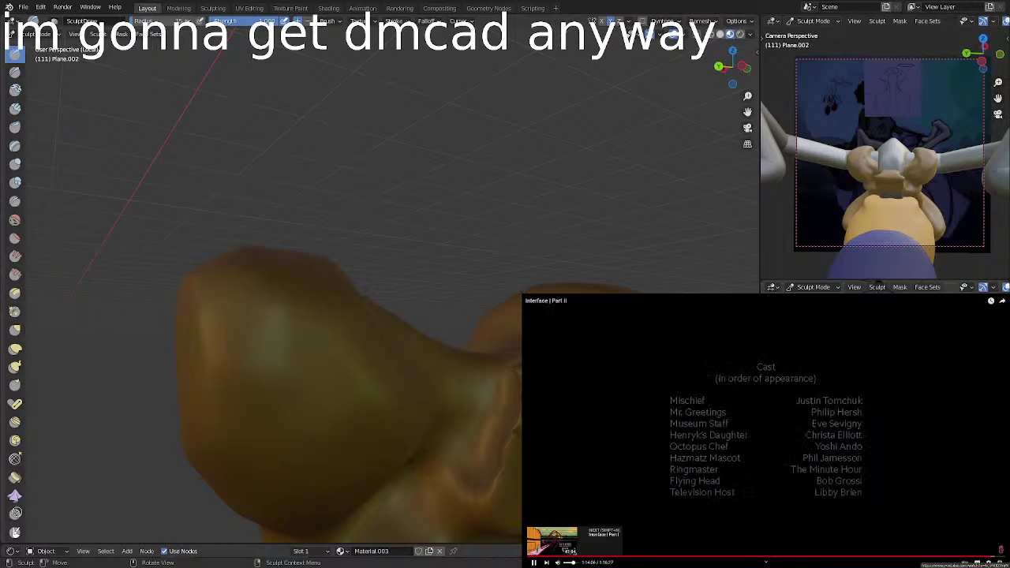
Switch to the YouTube video, exit full-screen playback and view its description and comments.
{"action": "key", "text": "Escape"}
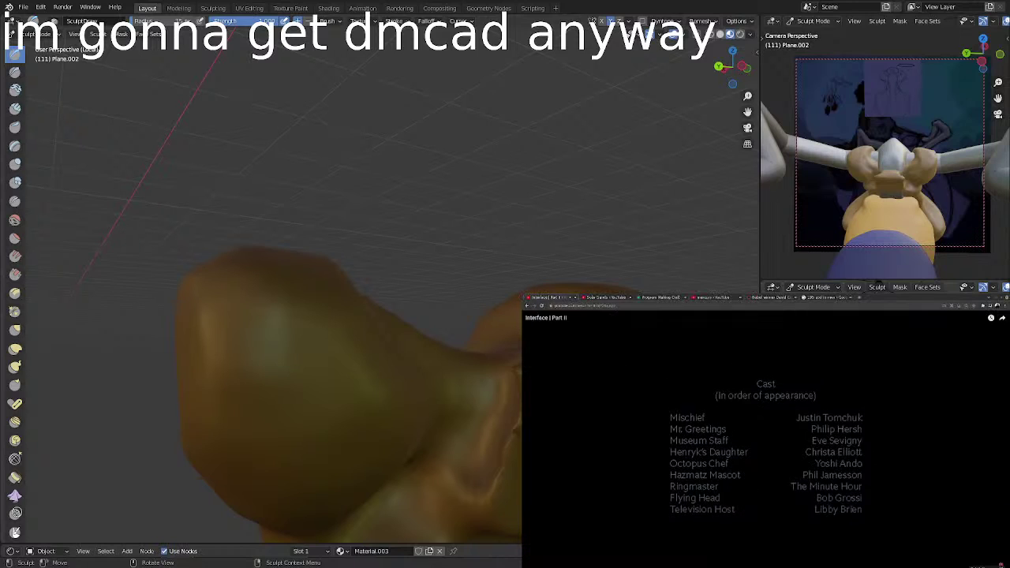
{"action": "scroll", "coordinate": [764, 439], "scroll_direction": "down", "scroll_amount": 2}
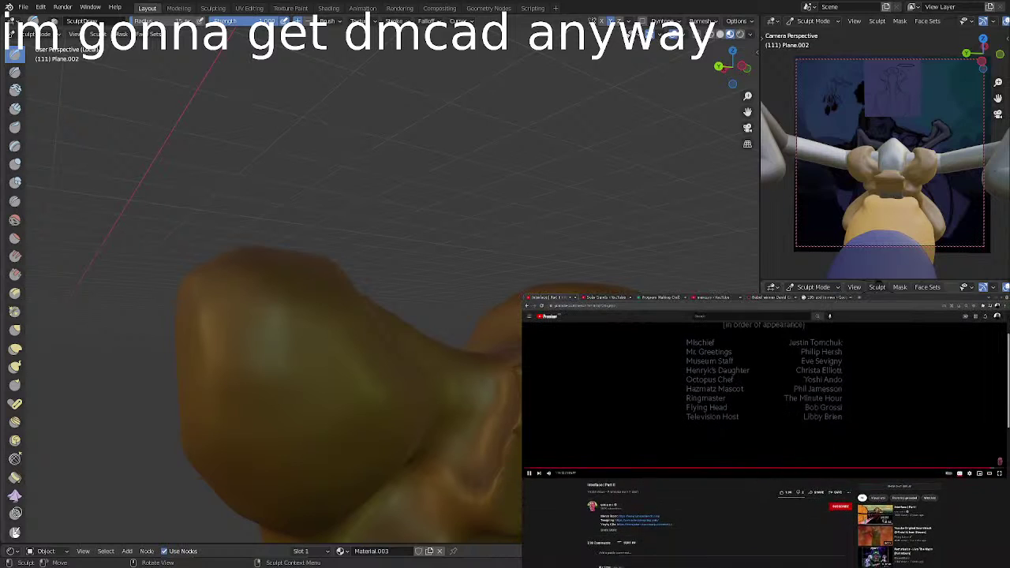
{"action": "scroll", "coordinate": [764, 440], "scroll_direction": "down", "scroll_amount": 1}
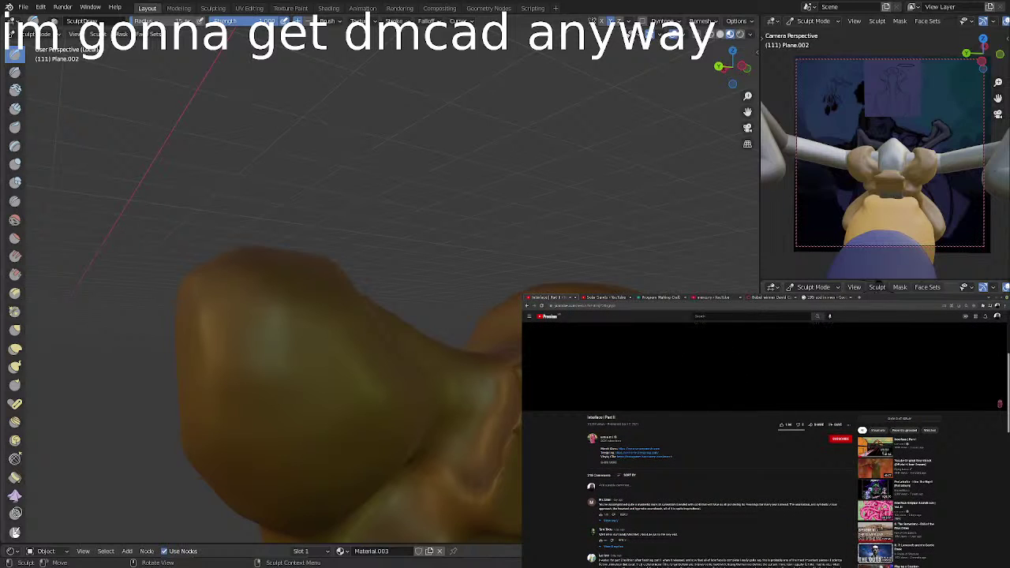
Read through the comments below the YouTube video.
{"action": "scroll", "coordinate": [848, 446], "scroll_direction": "down", "scroll_amount": 1}
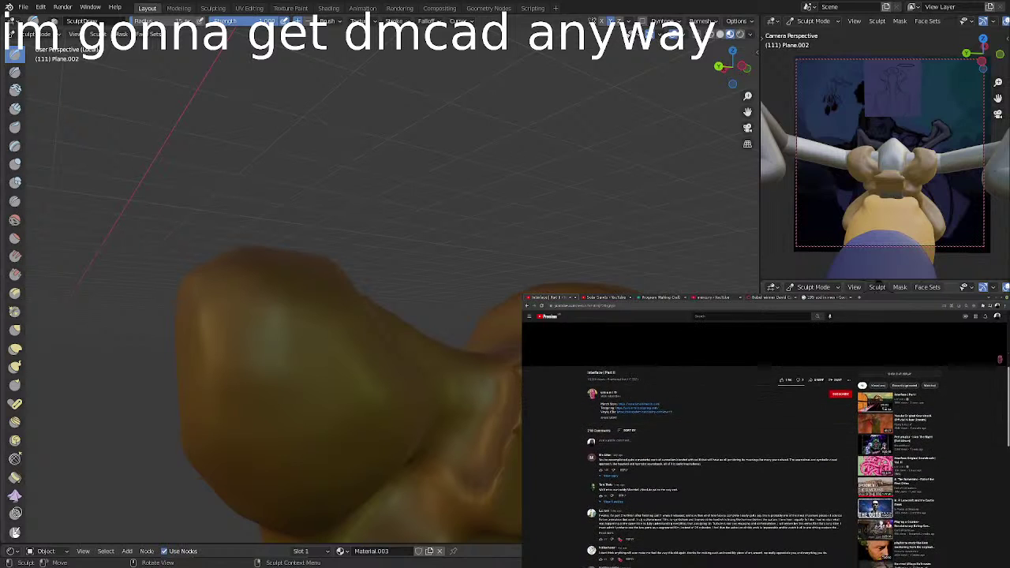
{"action": "scroll", "coordinate": [848, 446], "scroll_direction": "down", "scroll_amount": 2}
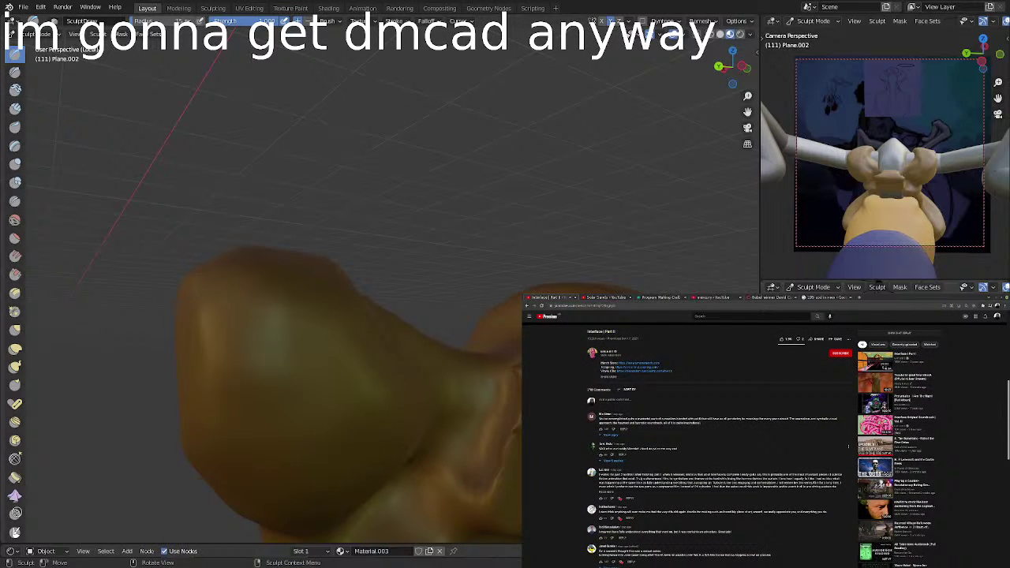
{"action": "scroll", "coordinate": [849, 446], "scroll_direction": "down", "scroll_amount": 2}
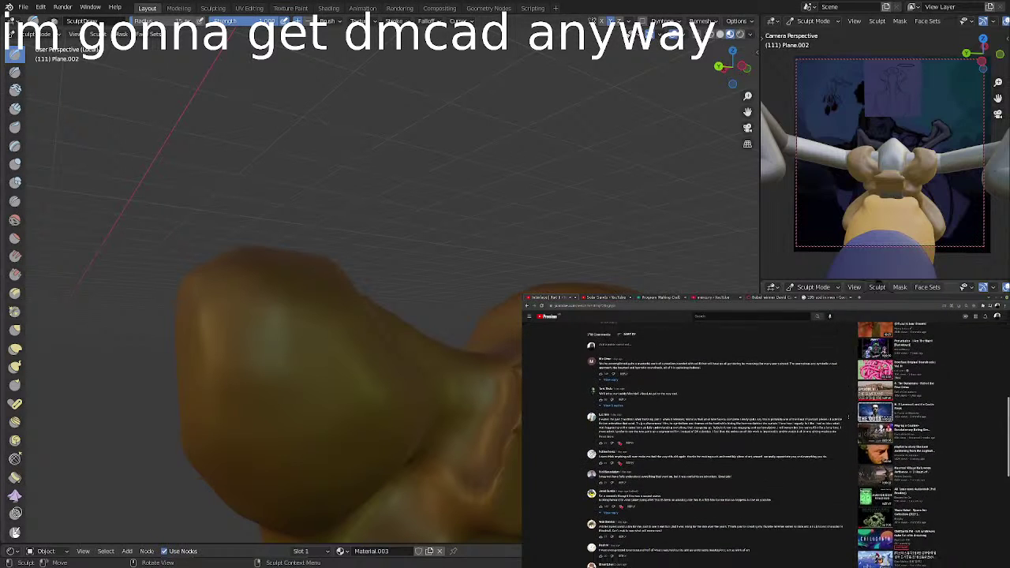
{"action": "scroll", "coordinate": [849, 446], "scroll_direction": "down", "scroll_amount": 2}
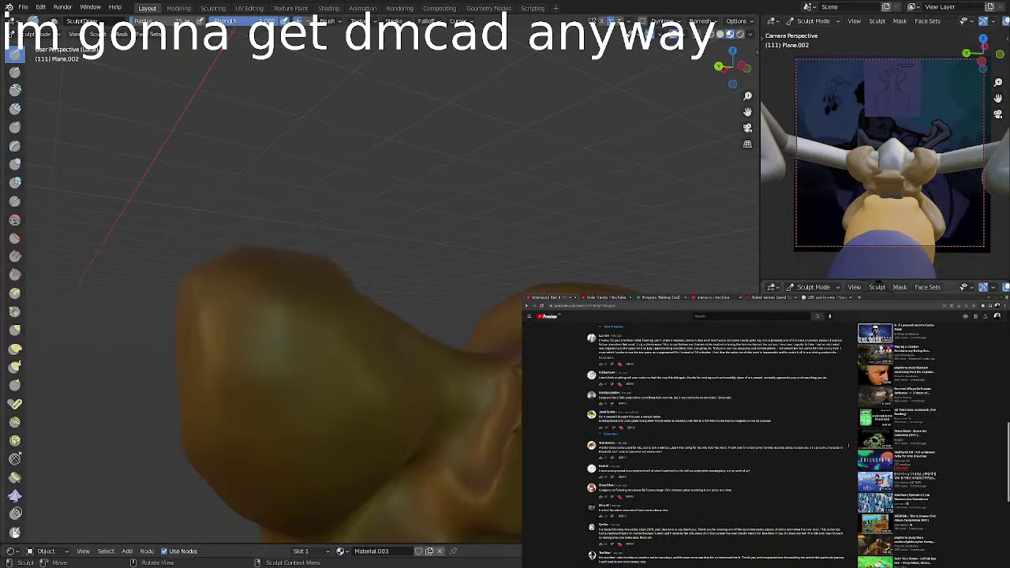
Return to the umami channel's video list and look through its recent uploads.
{"action": "key", "text": "alt+Left"}
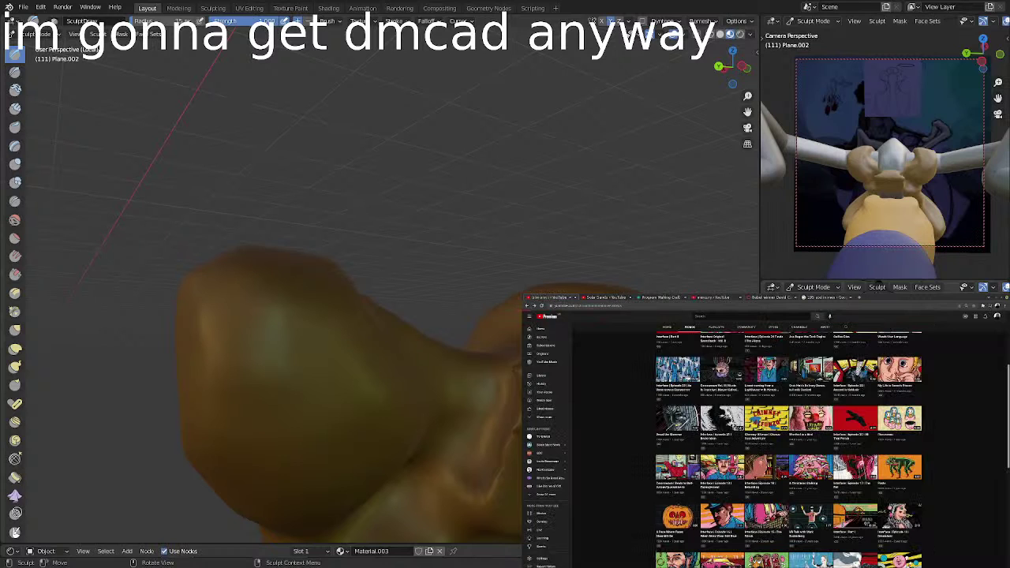
{"action": "scroll", "coordinate": [789, 448], "scroll_direction": "up", "scroll_amount": 1}
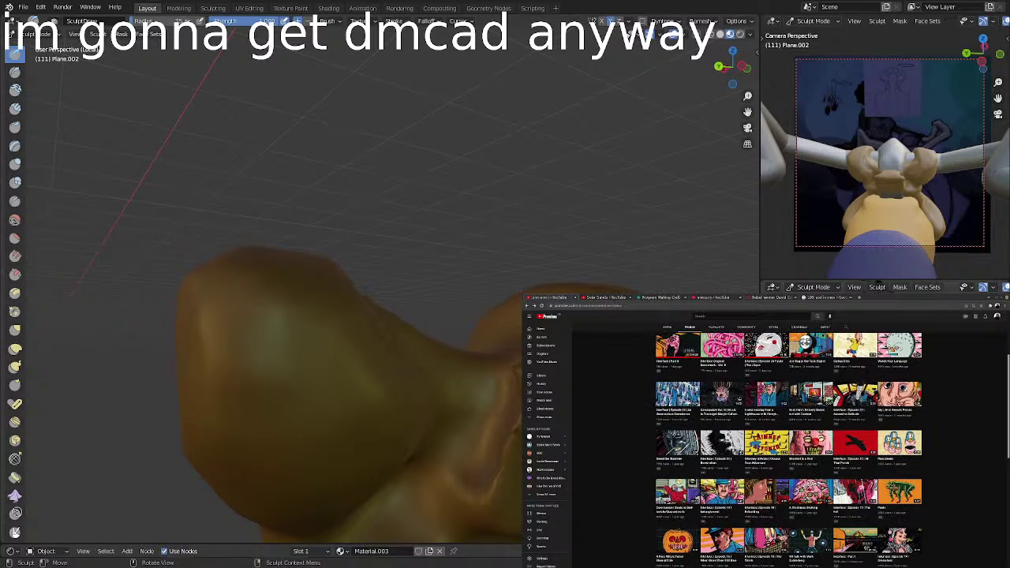
{"action": "scroll", "coordinate": [790, 442], "scroll_direction": "up", "scroll_amount": 2}
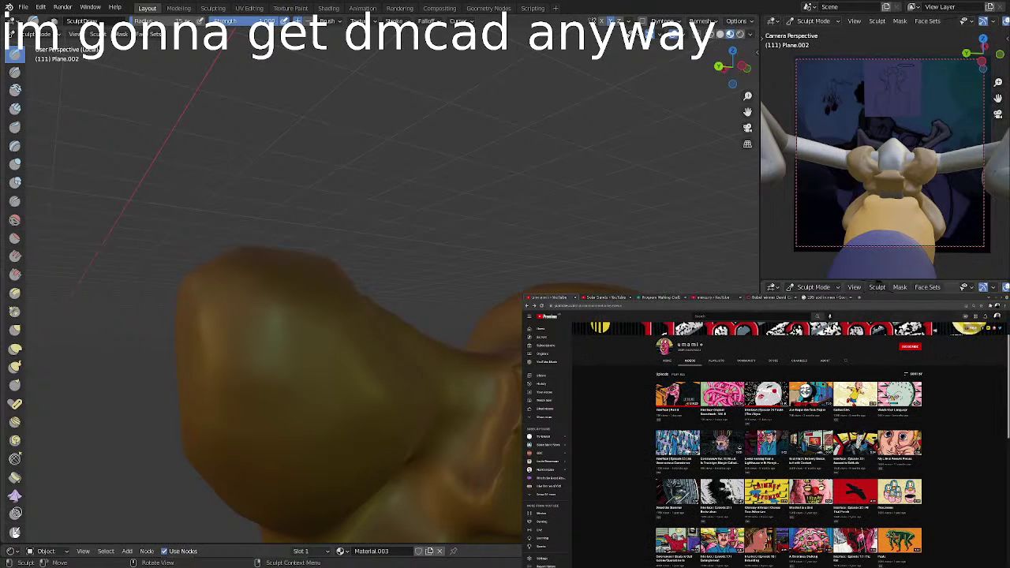
{"action": "scroll", "coordinate": [789, 442], "scroll_direction": "down", "scroll_amount": 1}
{"action": "scroll", "coordinate": [790, 446], "scroll_direction": "down", "scroll_amount": 1}
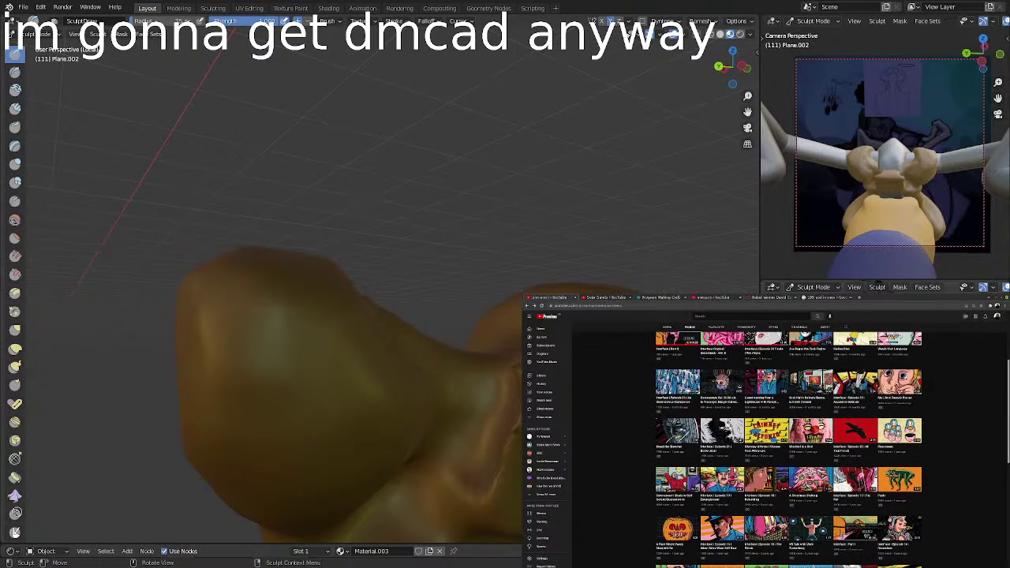
{"action": "scroll", "coordinate": [789, 443], "scroll_direction": "down", "scroll_amount": 2}
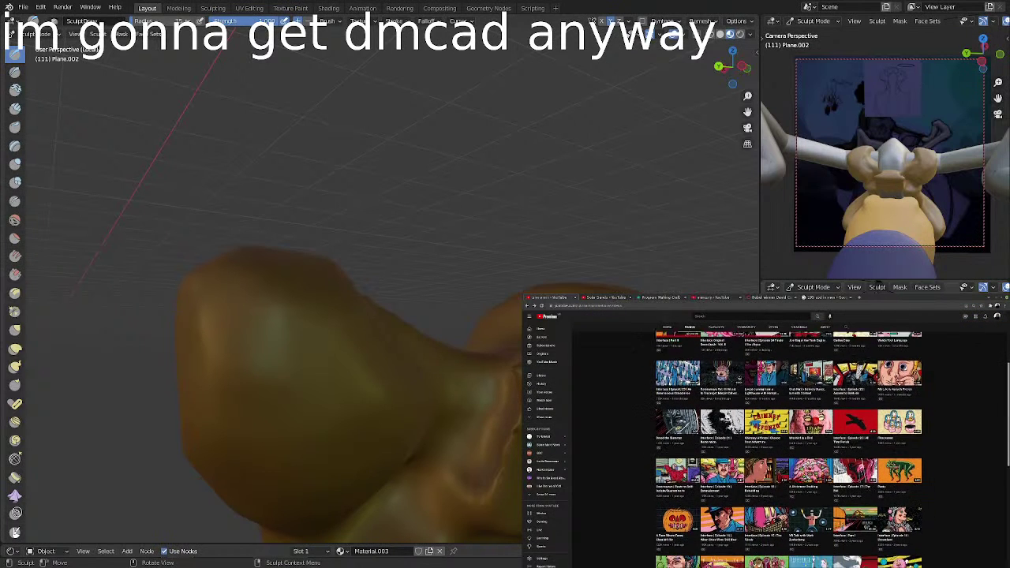
{"action": "scroll", "coordinate": [789, 446], "scroll_direction": "down", "scroll_amount": 1}
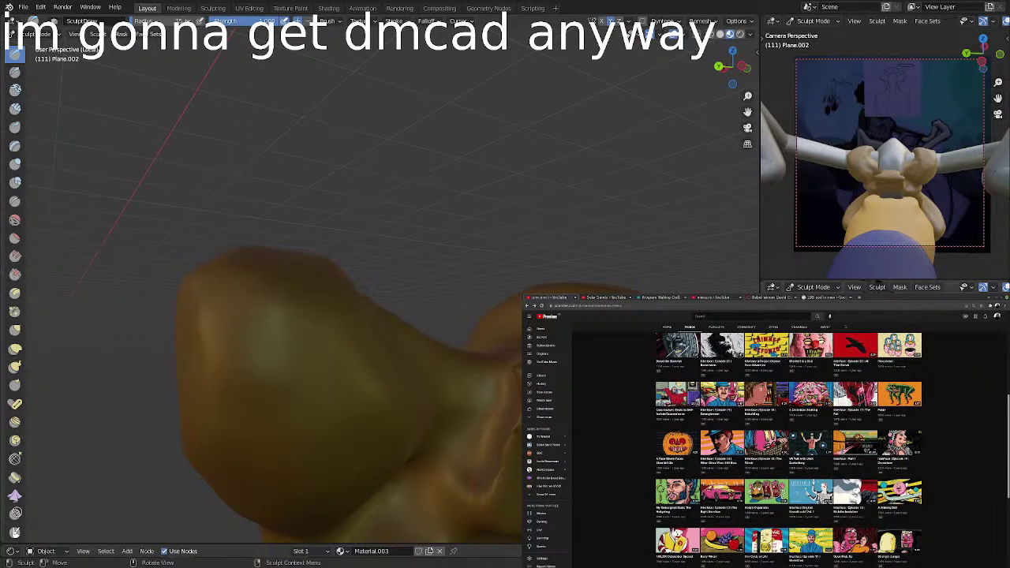
{"action": "scroll", "coordinate": [790, 447], "scroll_direction": "down", "scroll_amount": 1}
Revisit the video page briefly and browse the umami channel's video list down to its oldest uploads.
{"action": "key", "text": "alt+Left"}
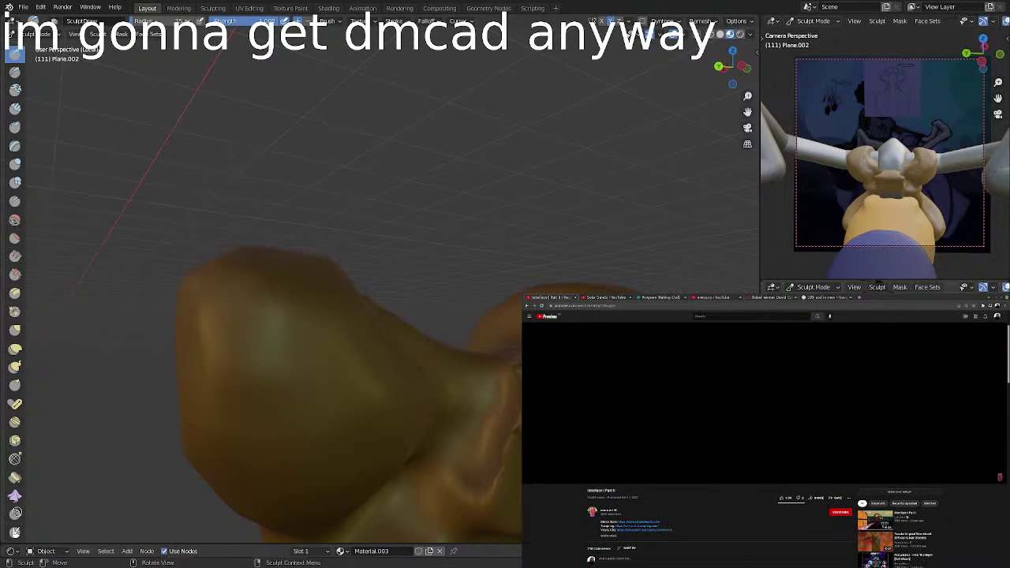
{"action": "key", "text": "alt+Left"}
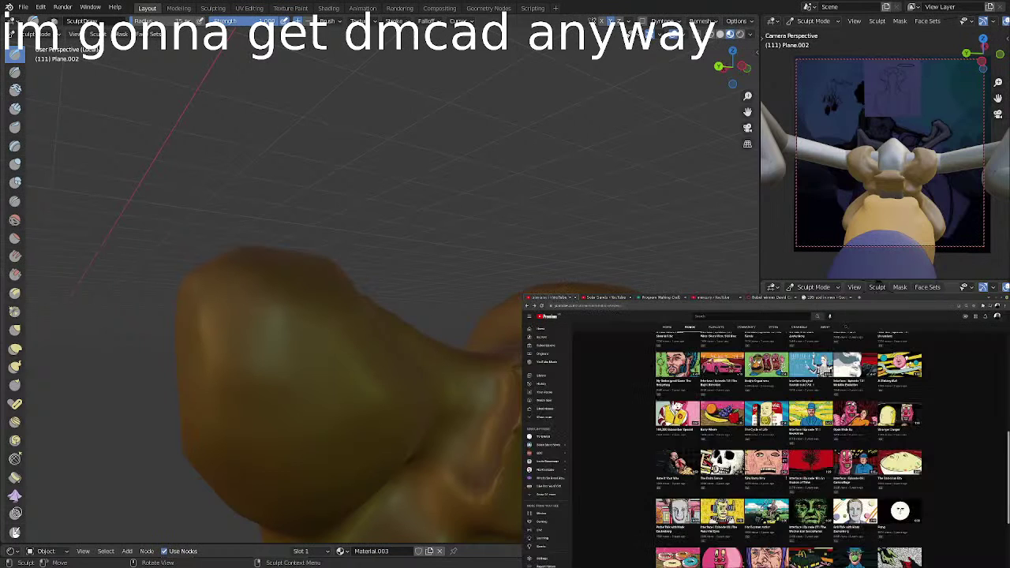
{"action": "scroll", "coordinate": [790, 446], "scroll_direction": "down", "scroll_amount": 2}
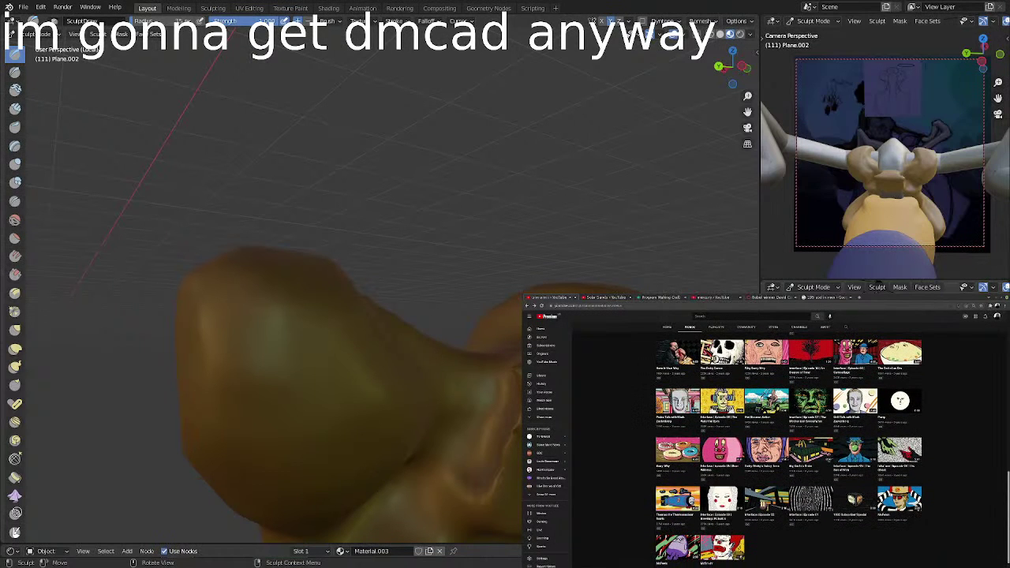
{"action": "scroll", "coordinate": [789, 446], "scroll_direction": "down", "scroll_amount": 1}
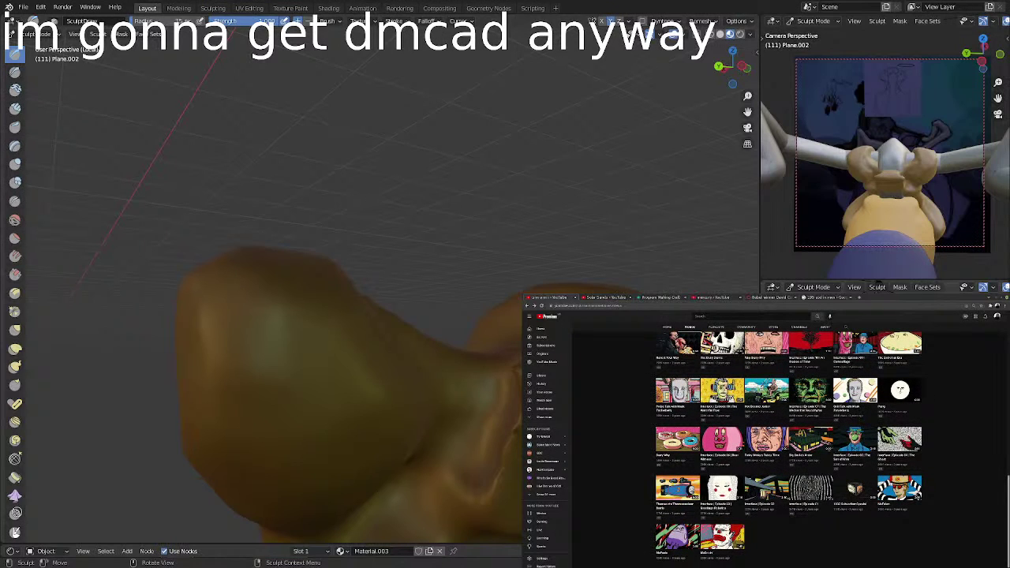
{"action": "scroll", "coordinate": [789, 446], "scroll_direction": "down", "scroll_amount": 10}
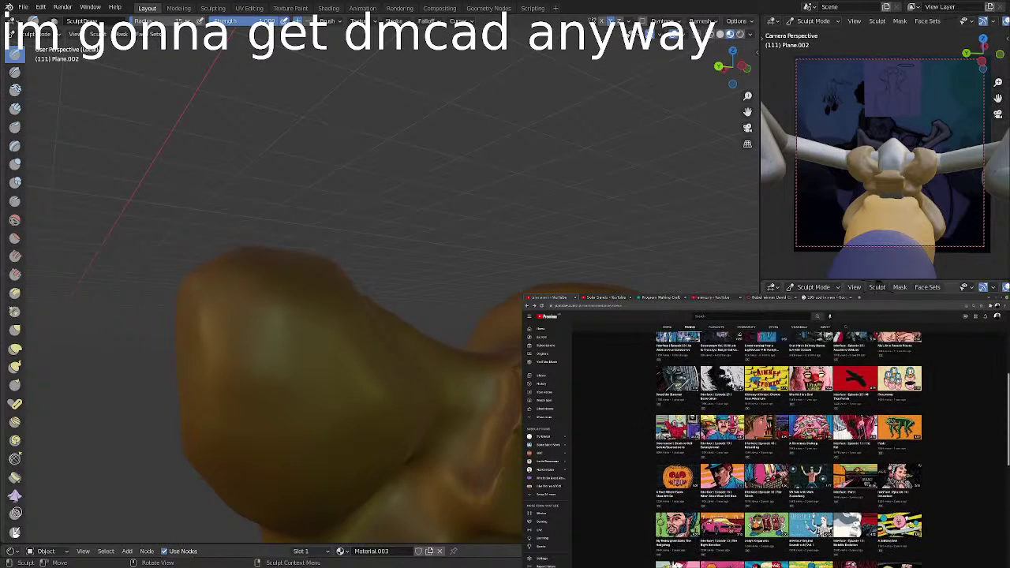
{"action": "scroll", "coordinate": [696, 447], "scroll_direction": "up", "scroll_amount": 10}
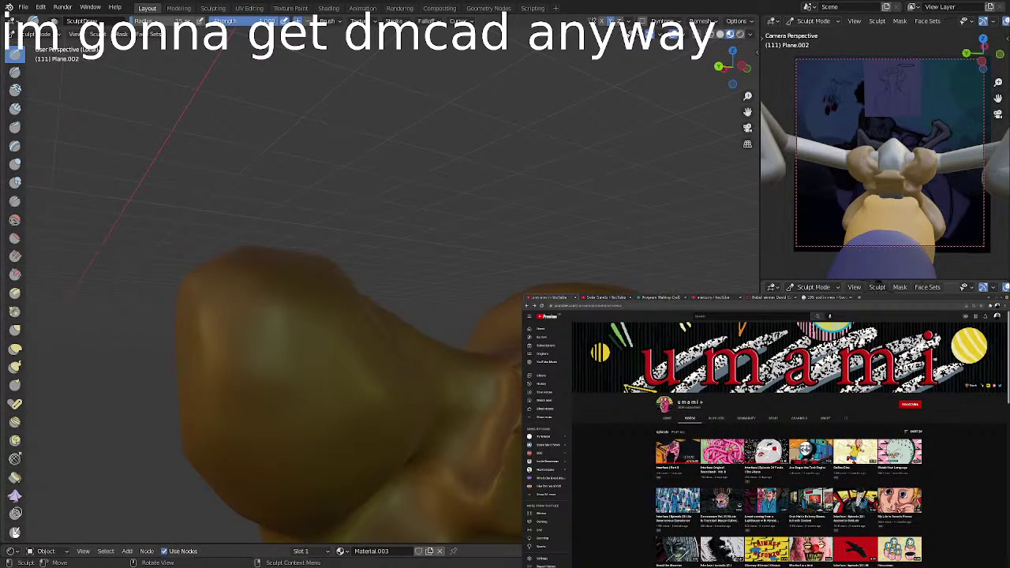
Search YouTube for "weird cartoon" and look through the results.
{"action": "left_click", "coordinate": [696, 316]}
{"action": "type", "text": "umami"}
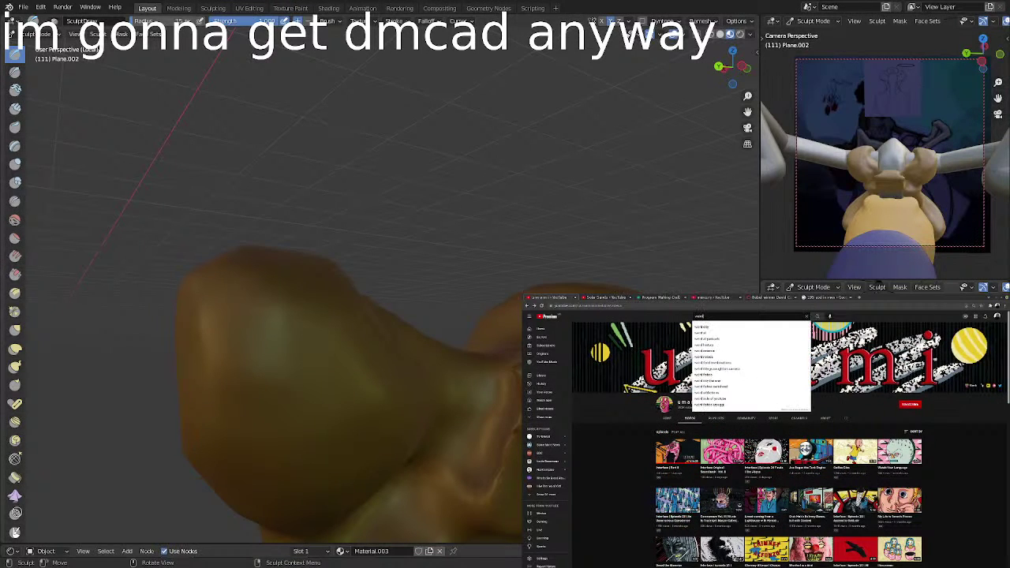
{"action": "type", "text": " cartoons"}
{"action": "key", "text": "Return"}
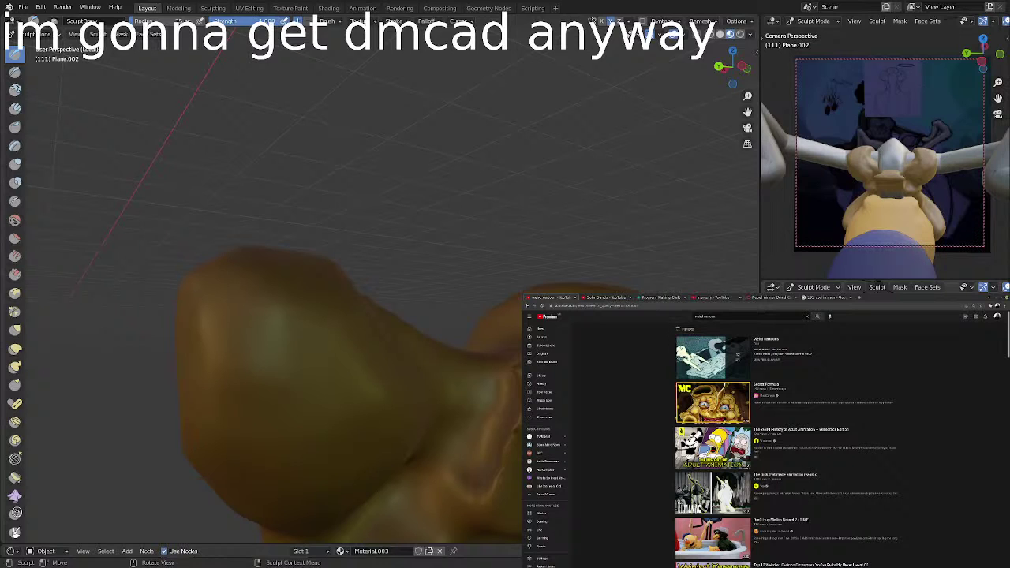
{"action": "scroll", "coordinate": [787, 442], "scroll_direction": "down", "scroll_amount": 3}
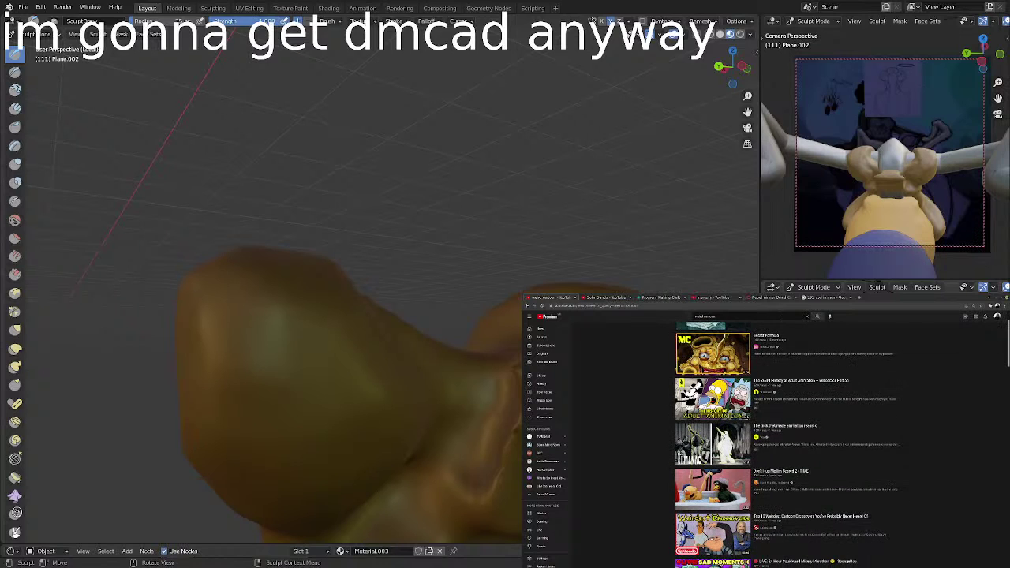
{"action": "scroll", "coordinate": [787, 442], "scroll_direction": "down", "scroll_amount": 5}
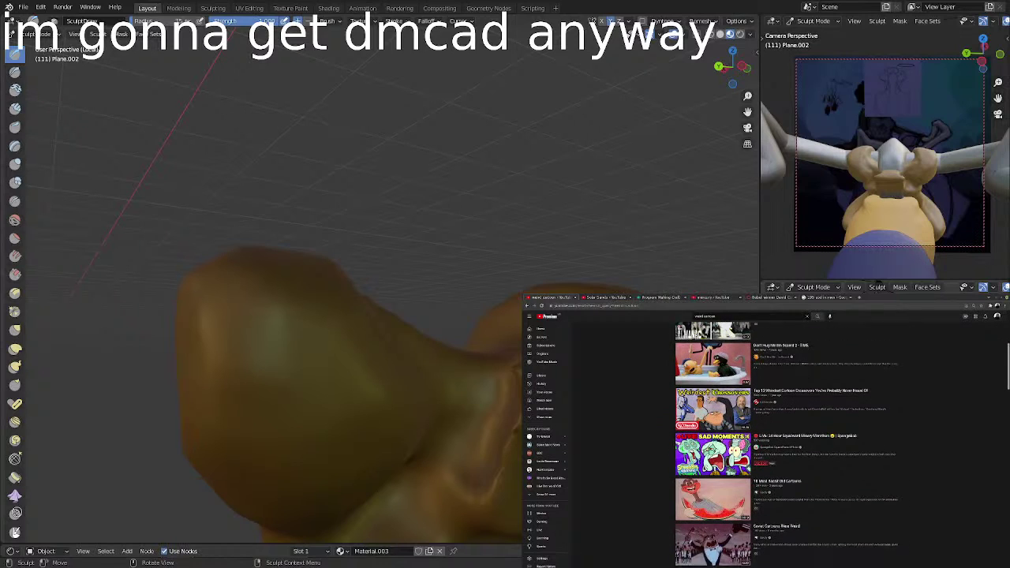
{"action": "scroll", "coordinate": [786, 442], "scroll_direction": "down", "scroll_amount": 4}
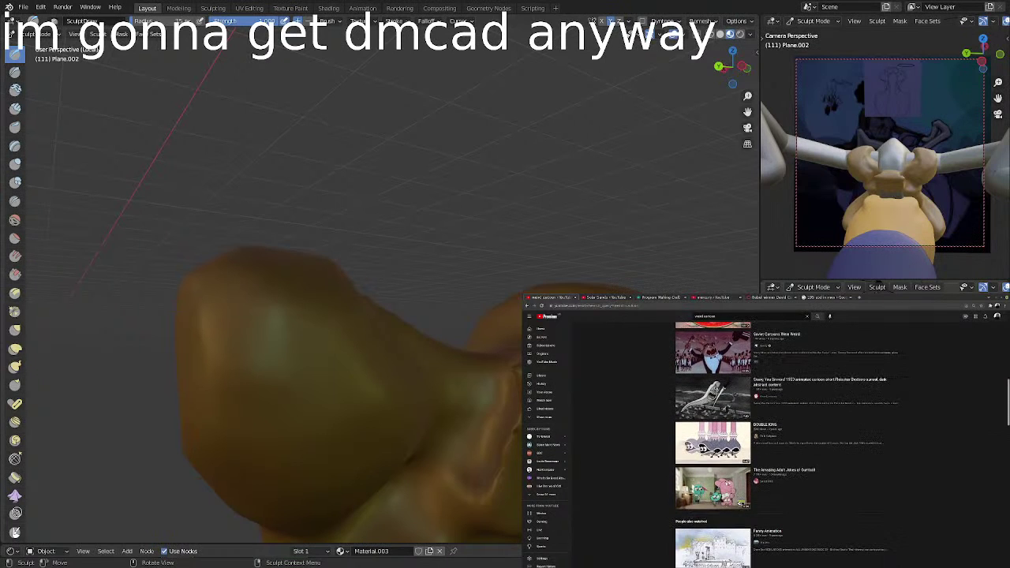
{"action": "scroll", "coordinate": [786, 442], "scroll_direction": "down", "scroll_amount": 5}
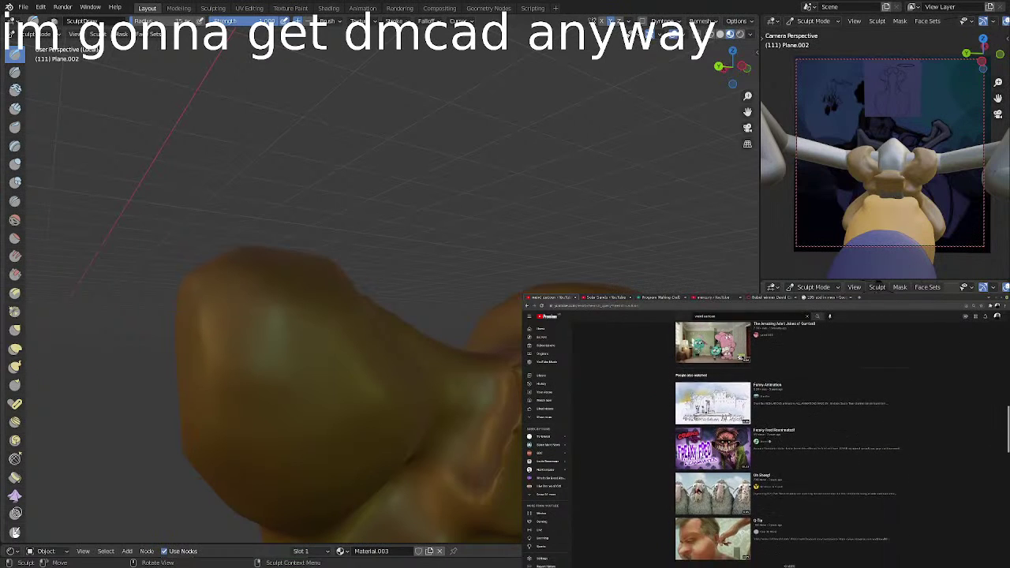
{"action": "scroll", "coordinate": [787, 443], "scroll_direction": "down", "scroll_amount": 4}
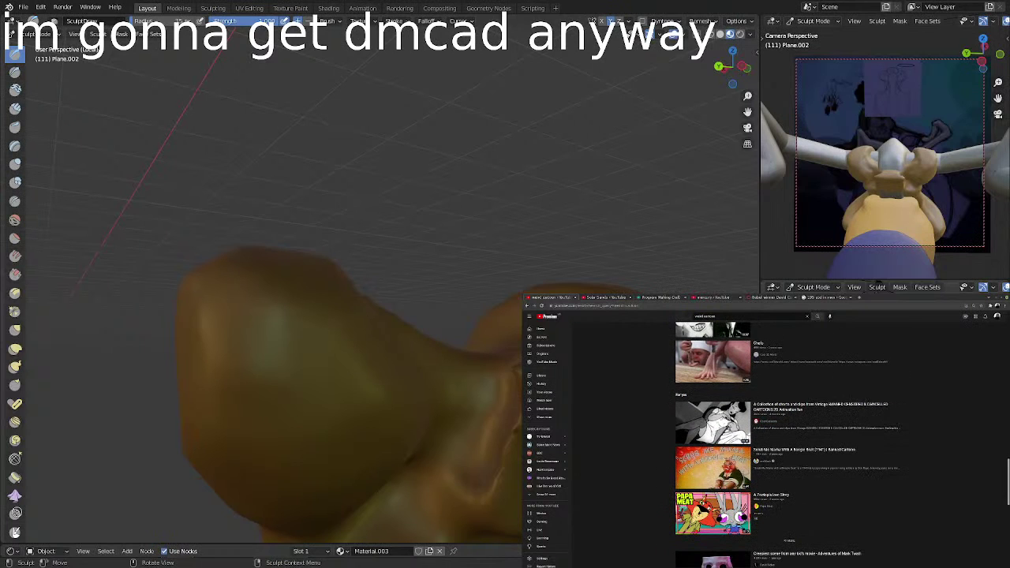
{"action": "scroll", "coordinate": [786, 442], "scroll_direction": "down", "scroll_amount": 4}
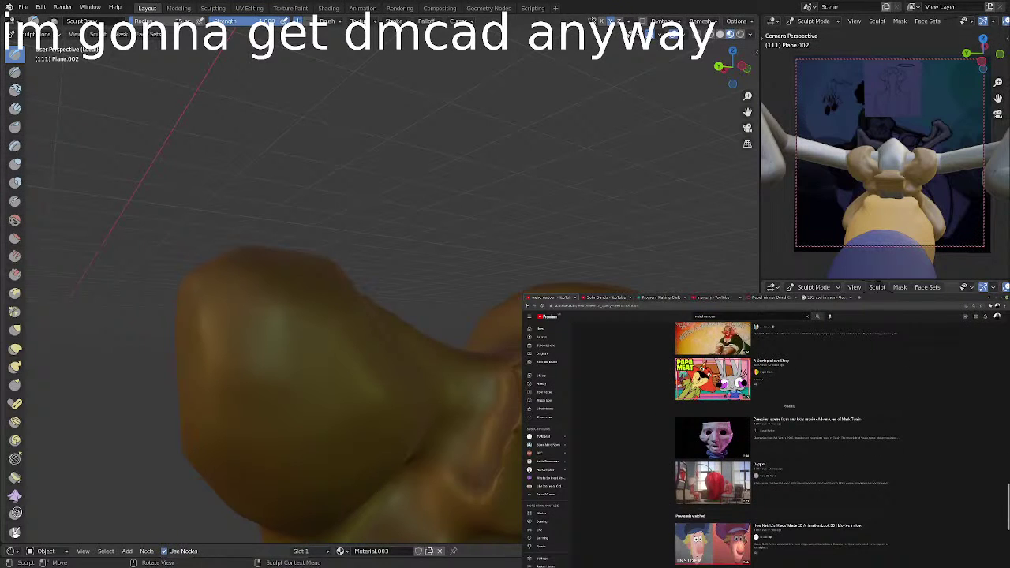
{"action": "scroll", "coordinate": [786, 442], "scroll_direction": "down", "scroll_amount": 2}
Go back to the umami channel and view its community posts.
{"action": "key", "text": "alt+Left"}
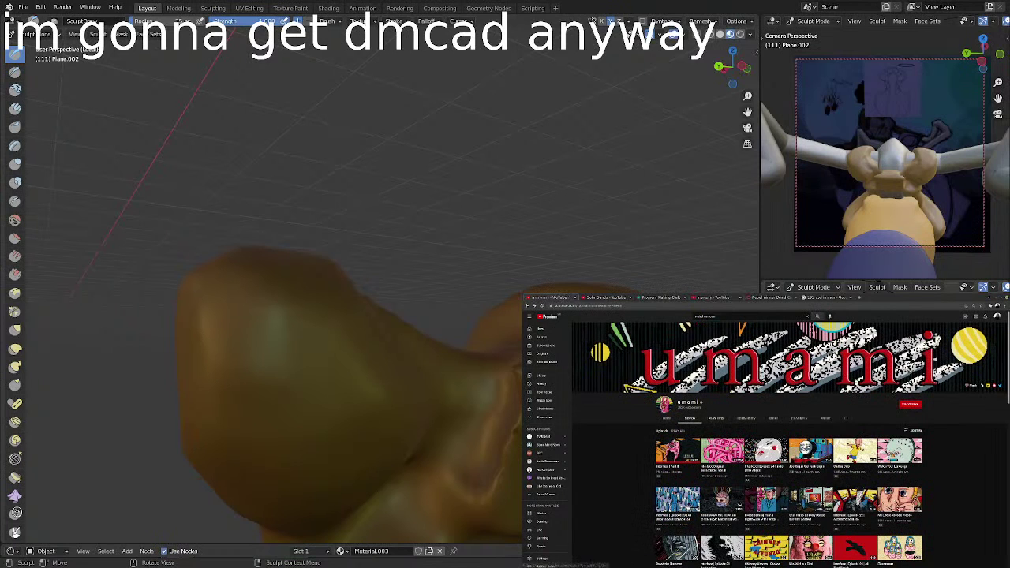
{"action": "left_click", "coordinate": [746, 418]}
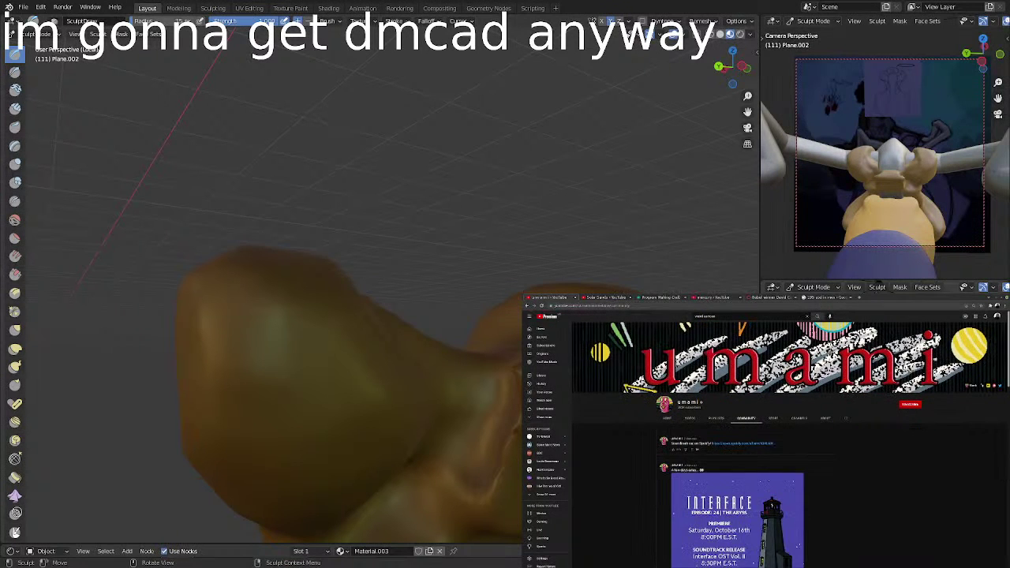
{"action": "scroll", "coordinate": [781, 442], "scroll_direction": "down", "scroll_amount": 5}
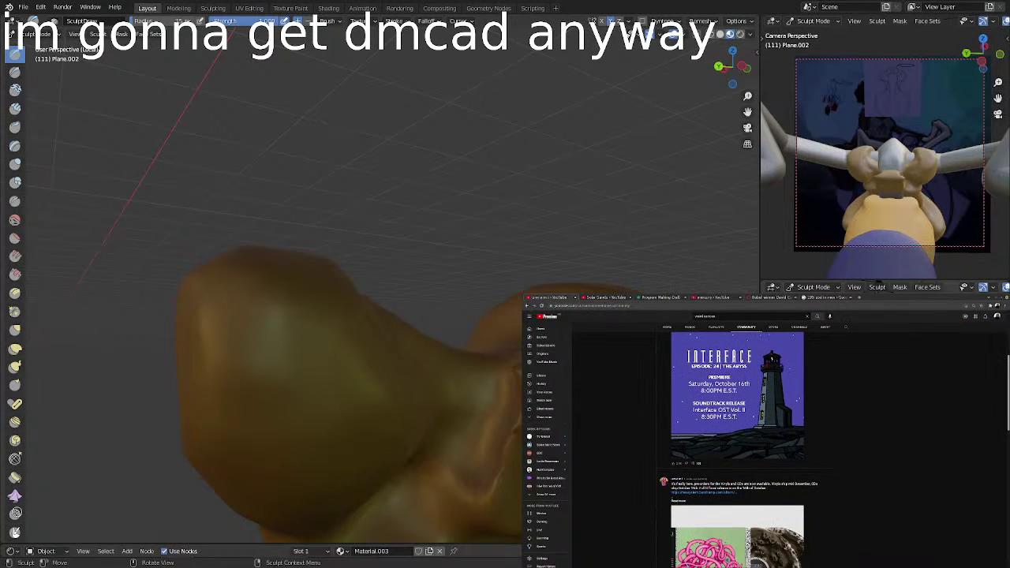
{"action": "scroll", "coordinate": [782, 442], "scroll_direction": "up", "scroll_amount": 5}
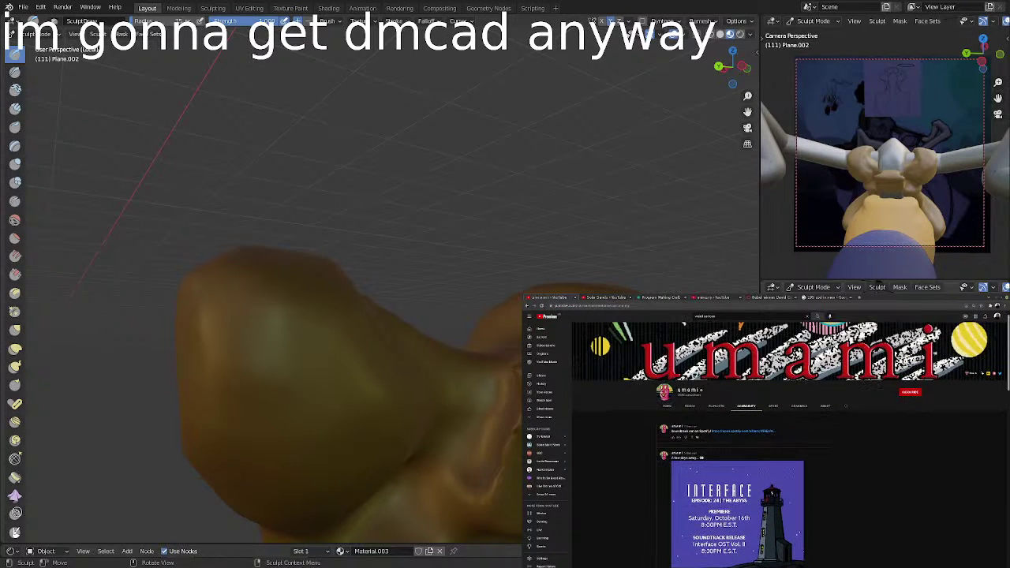
View the umami channel's description and featured channels, and browse the videos of the PilotRedSun channel listed there.
{"action": "left_click", "coordinate": [826, 406]}
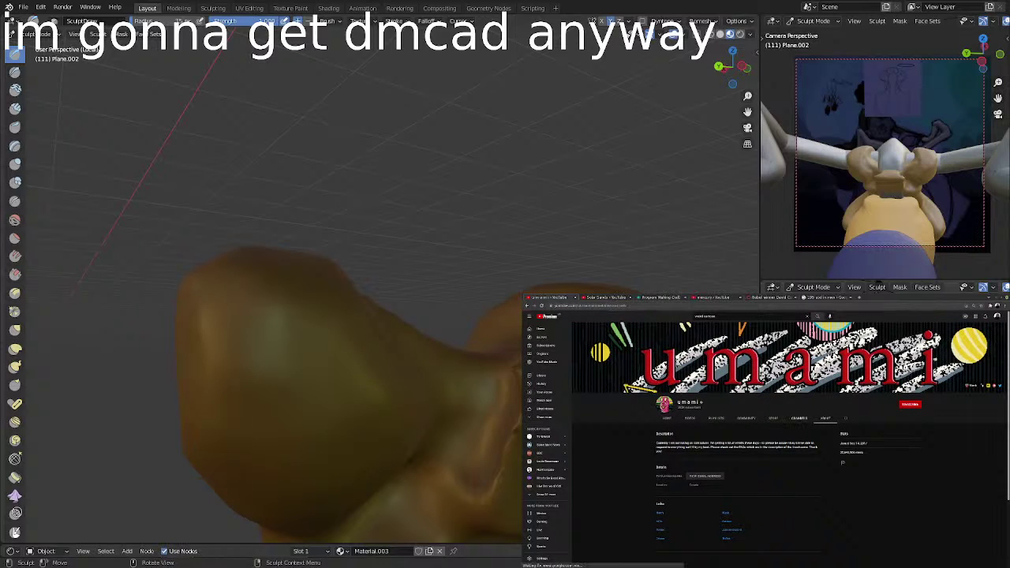
{"action": "left_click", "coordinate": [799, 418]}
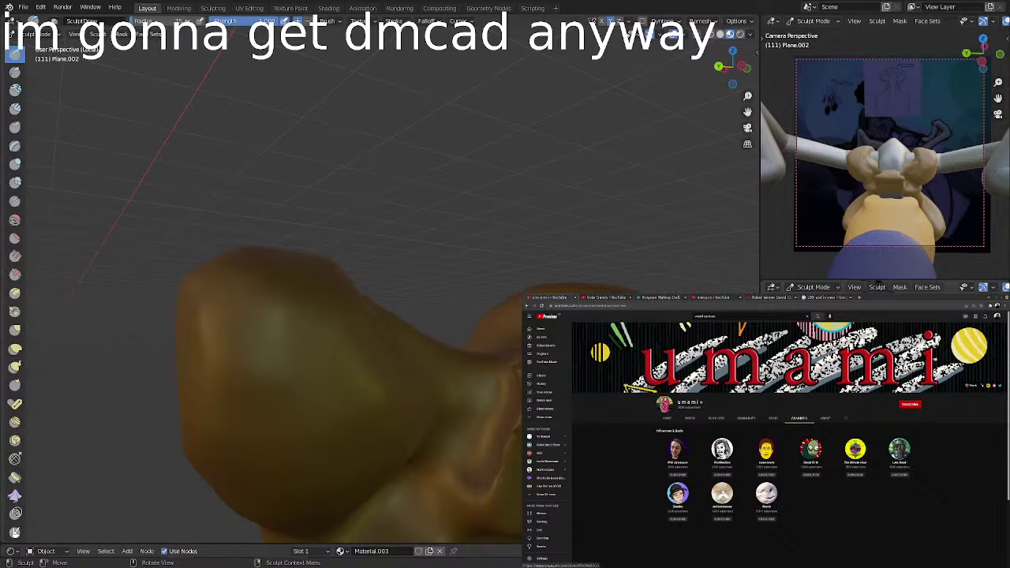
{"action": "left_click", "coordinate": [723, 449]}
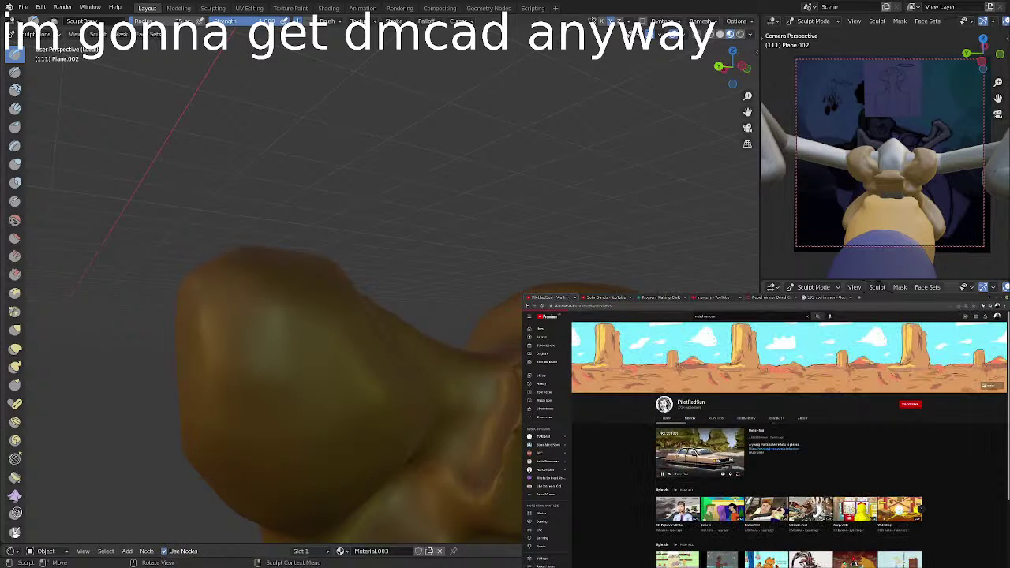
{"action": "left_click", "coordinate": [690, 418]}
{"action": "scroll", "coordinate": [789, 442], "scroll_direction": "down", "scroll_amount": 2}
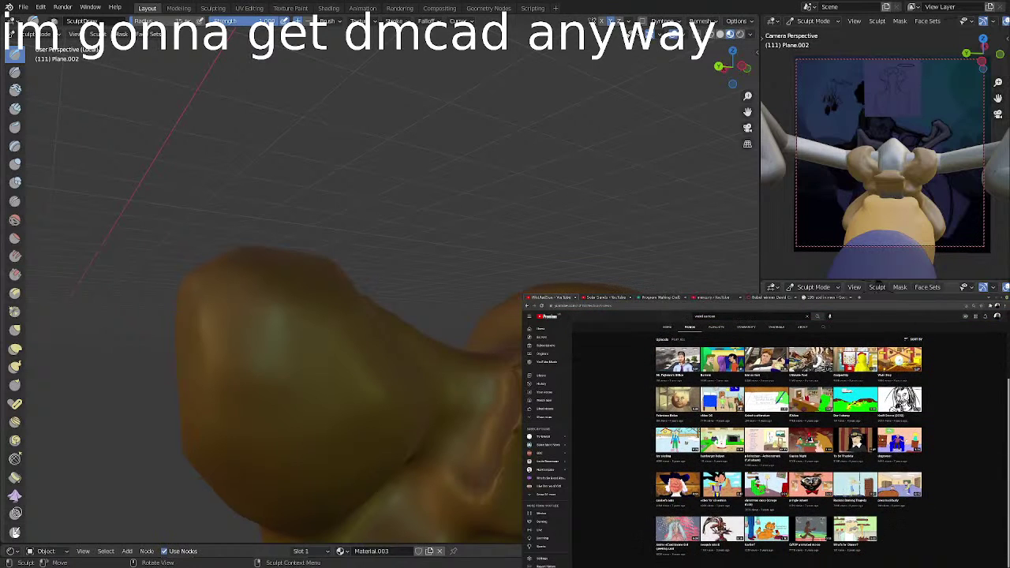
Return to umami's featured channels and show the video list of the David Firth channel.
{"action": "key", "text": "alt+Left"}
{"action": "key", "text": "alt+Left"}
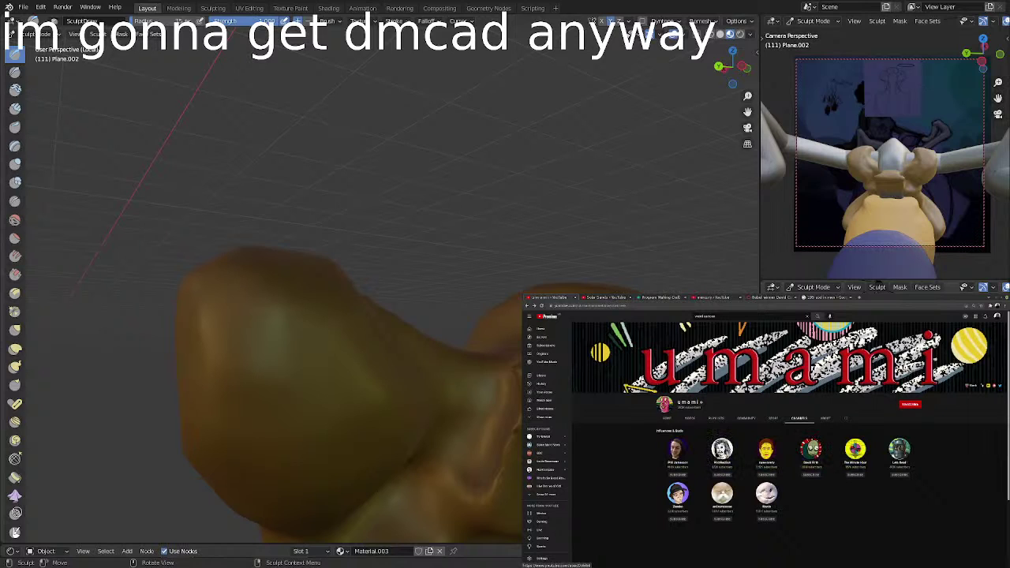
{"action": "left_click", "coordinate": [811, 450]}
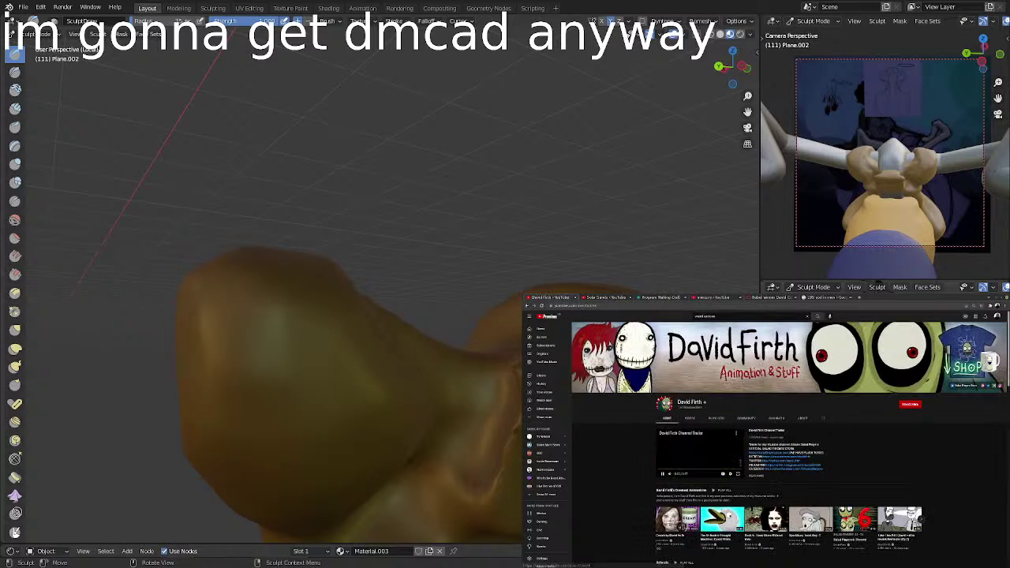
{"action": "left_click", "coordinate": [690, 418]}
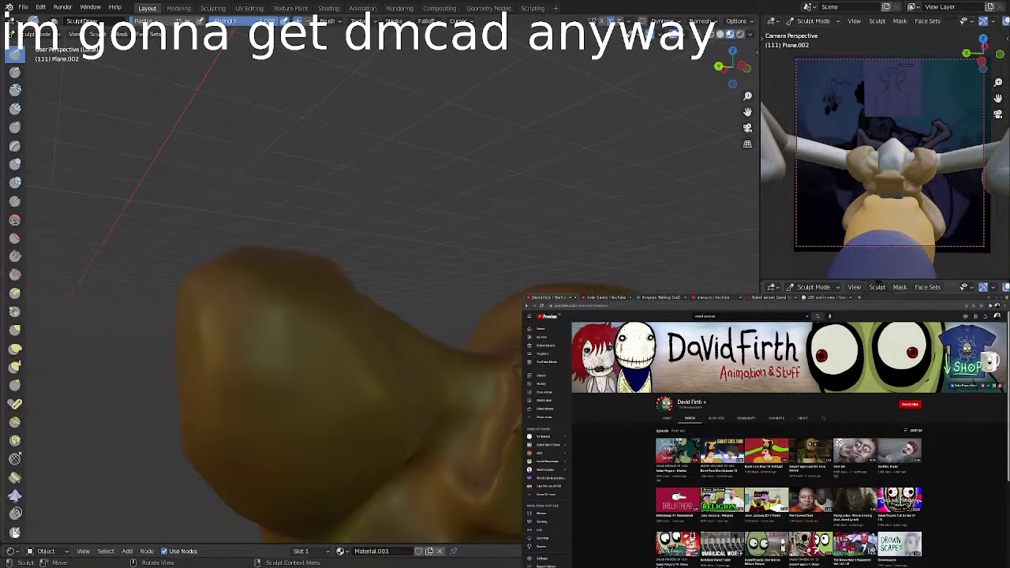
Browse the older videos on the David Firth channel for something to watch.
{"action": "scroll", "coordinate": [790, 442], "scroll_direction": "down", "scroll_amount": 1}
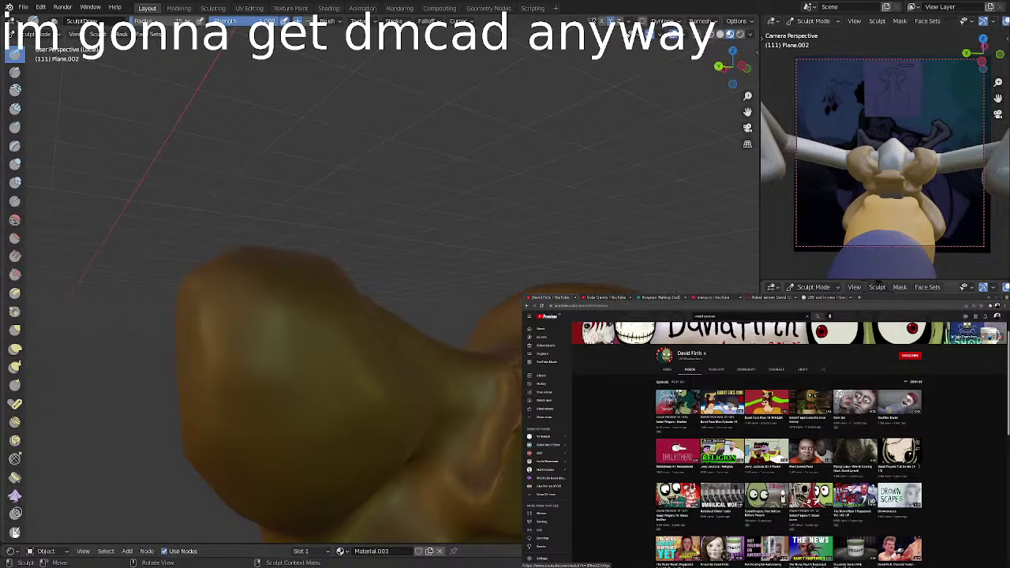
{"action": "scroll", "coordinate": [900, 450], "scroll_direction": "down", "scroll_amount": 1}
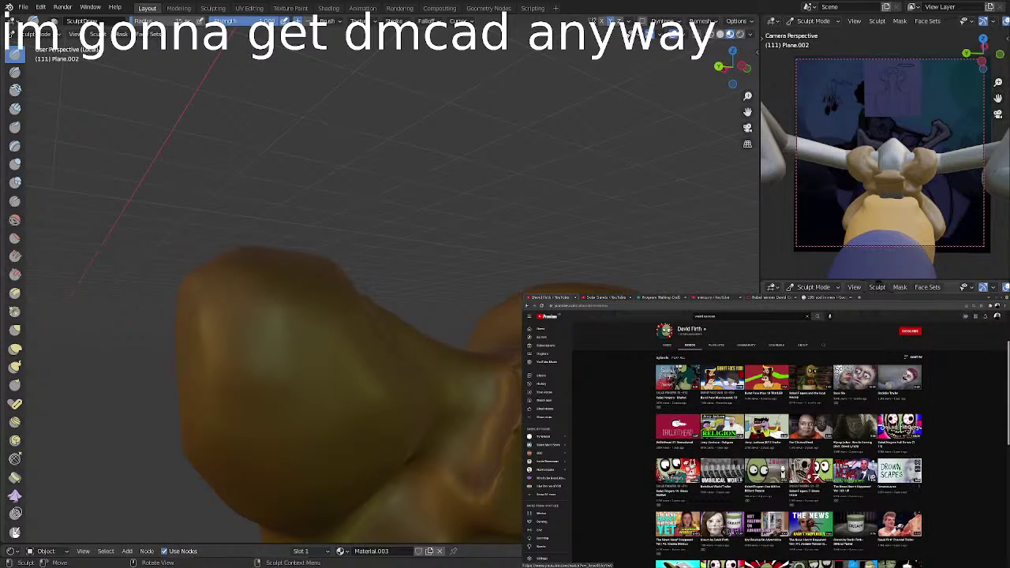
{"action": "scroll", "coordinate": [900, 465], "scroll_direction": "down", "scroll_amount": 1}
{"action": "scroll", "coordinate": [900, 466], "scroll_direction": "down", "scroll_amount": 1}
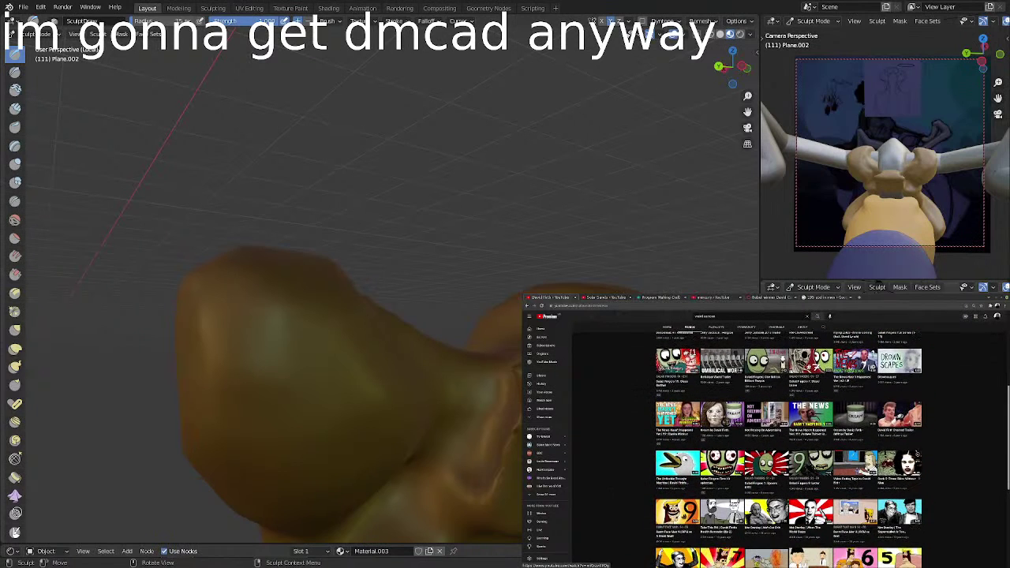
{"action": "scroll", "coordinate": [900, 466], "scroll_direction": "down", "scroll_amount": 3}
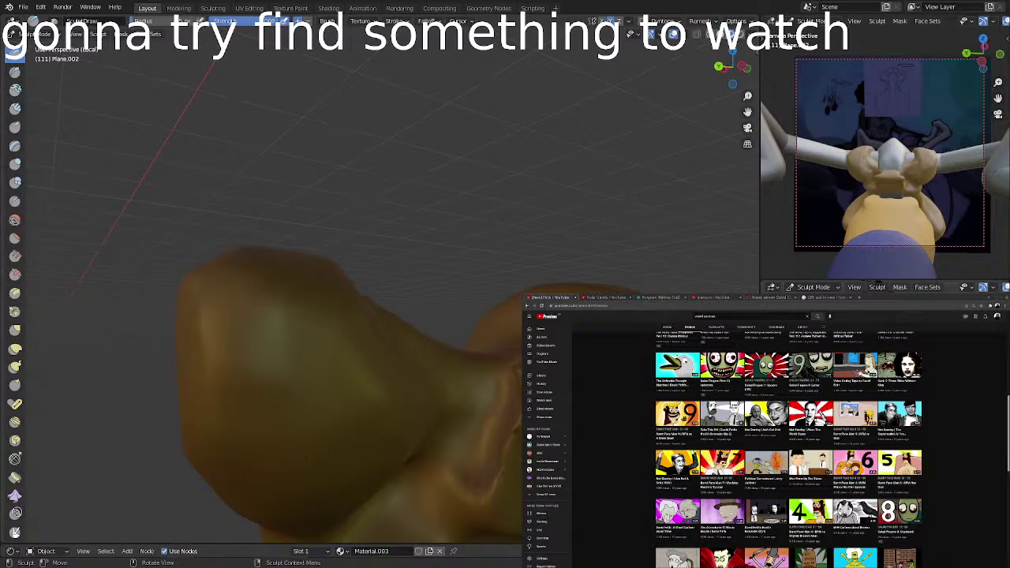
Show the Hotline Miami 2 video in full screen, and save the Blender file.
{"action": "key", "text": "alt+Tab"}
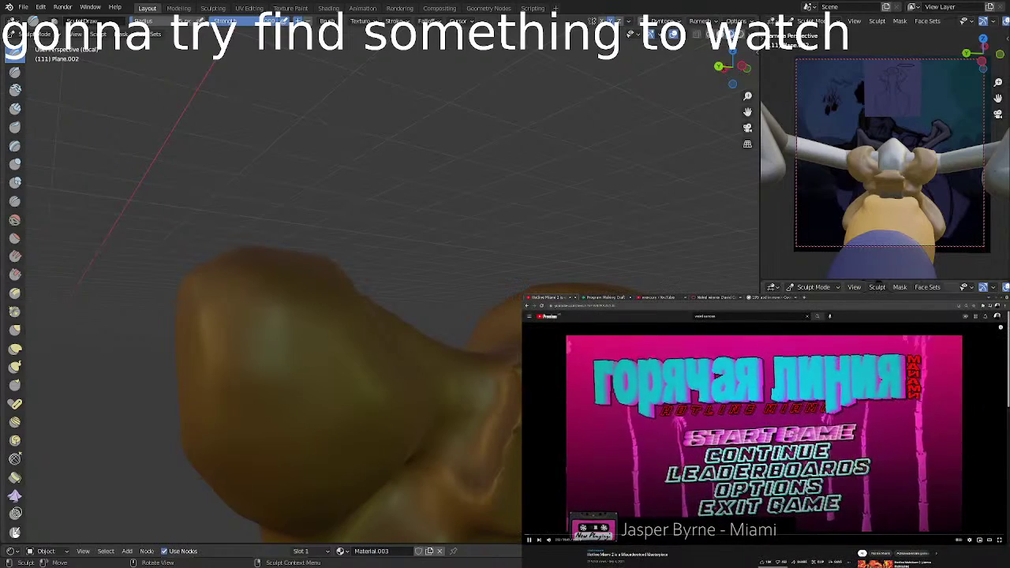
{"action": "key", "text": "f"}
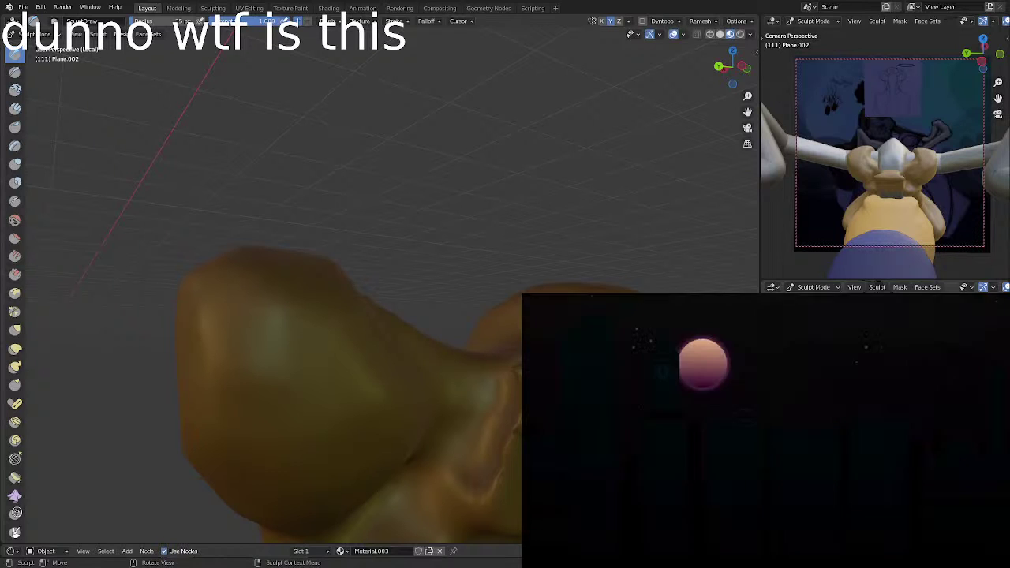
{"action": "key", "text": "ctrl+s"}
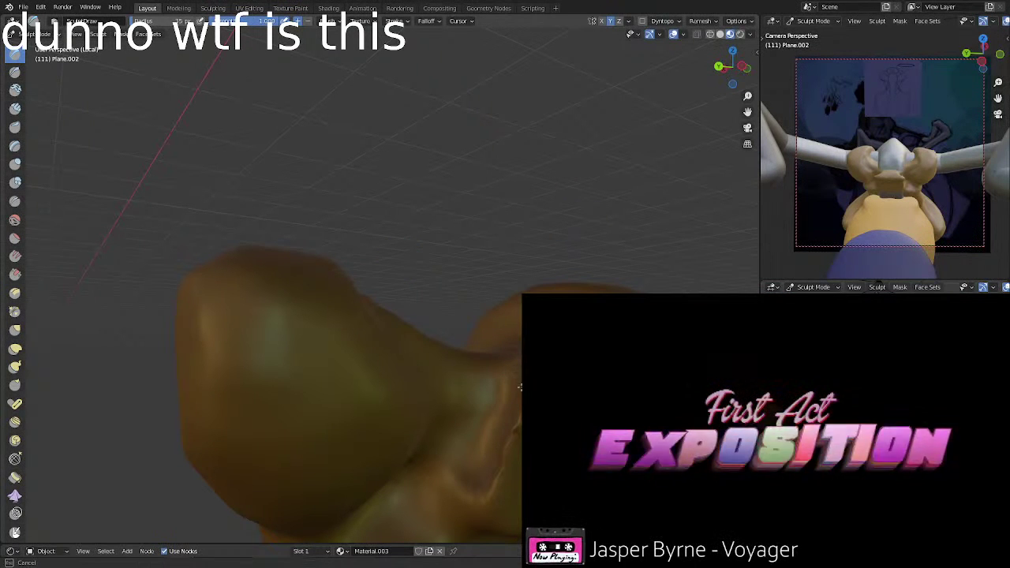
Sculpt the grooved fold between the bulbous end and the central block into a flatter, blended surface.
{"action": "mouse_move", "coordinate": [522, 329]}
{"action": "middle_mouse_down"}
{"action": "mouse_move", "coordinate": [494, 264]}
{"action": "mouse_move", "coordinate": [517, 320]}
{"action": "middle_mouse_up"}
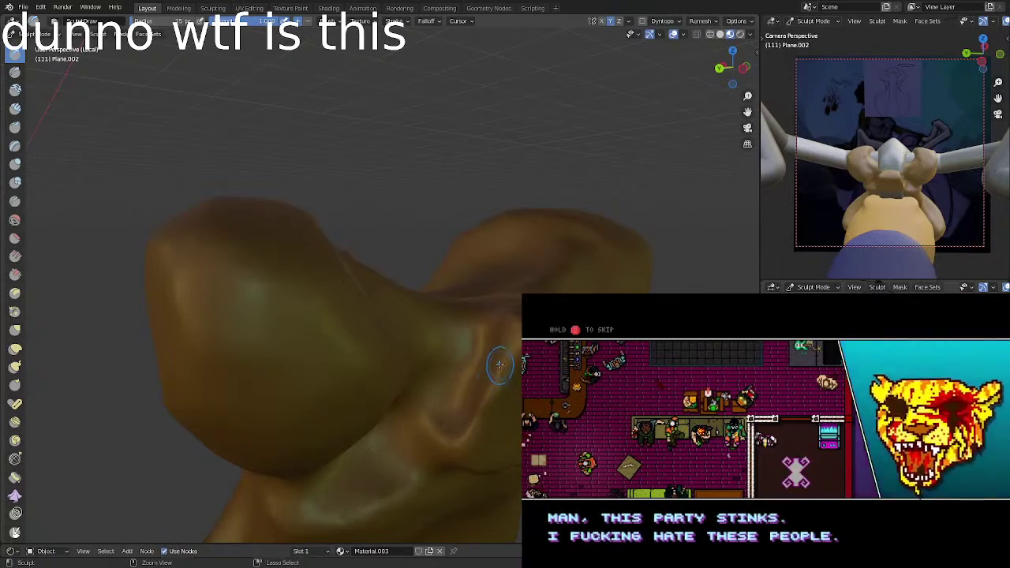
{"action": "mouse_move", "coordinate": [517, 338]}
{"action": "left_mouse_down"}
{"action": "mouse_move", "coordinate": [453, 387]}
{"action": "mouse_move", "coordinate": [435, 419]}
{"action": "left_mouse_up"}
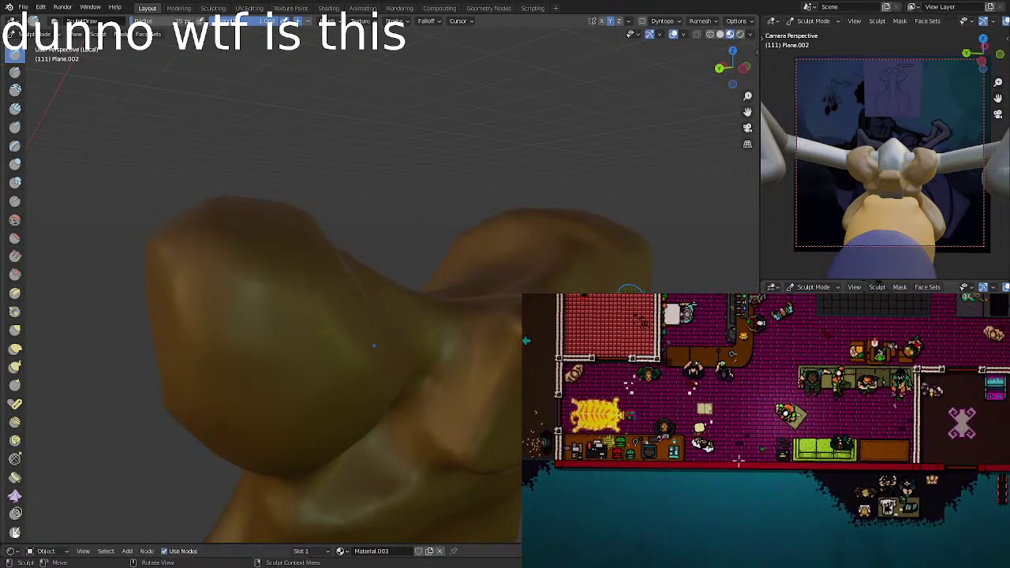
{"action": "middle_click_drag", "start_coordinate": [525, 341], "coordinate": [354, 289]}
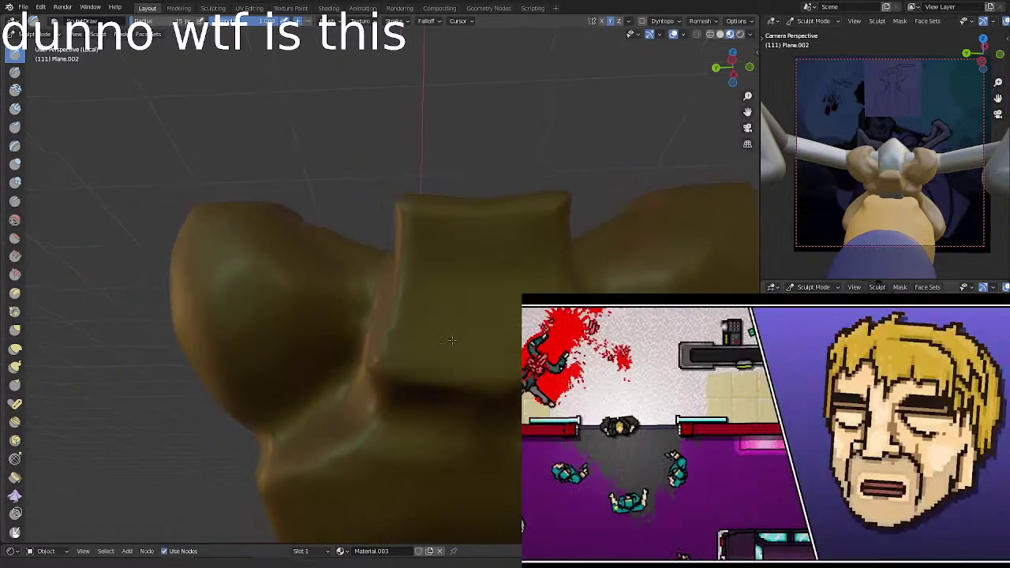
{"action": "middle_click_drag", "start_coordinate": [452, 340], "coordinate": [293, 311]}
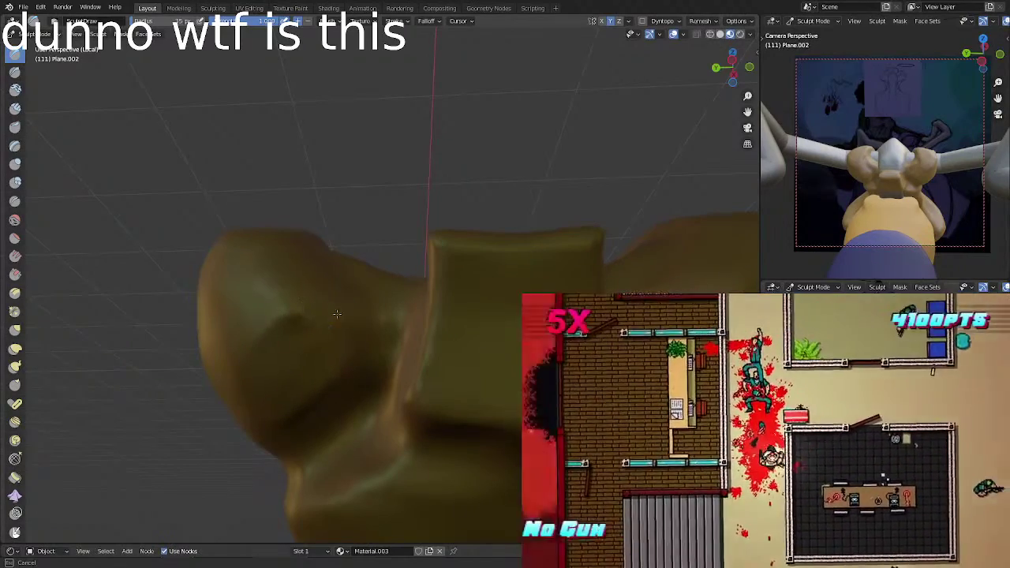
Smooth and reshape the front and lower side of the bulbous end beside the central block.
{"action": "mouse_move", "coordinate": [311, 289]}
{"action": "middle_mouse_down"}
{"action": "mouse_move", "coordinate": [337, 372]}
{"action": "mouse_move", "coordinate": [290, 382]}
{"action": "middle_mouse_up"}
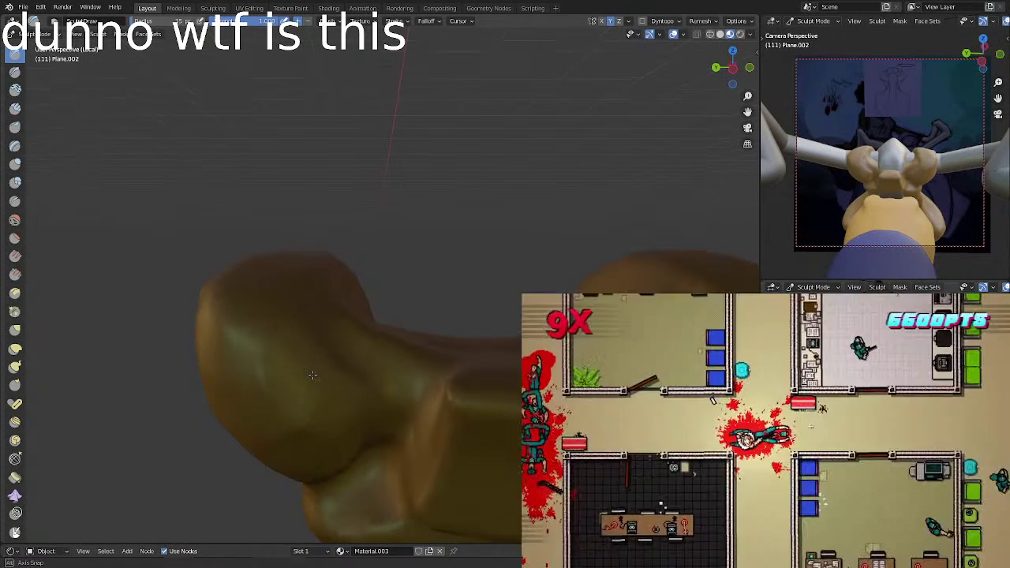
{"action": "middle_click_drag", "start_coordinate": [310, 398], "coordinate": [338, 343]}
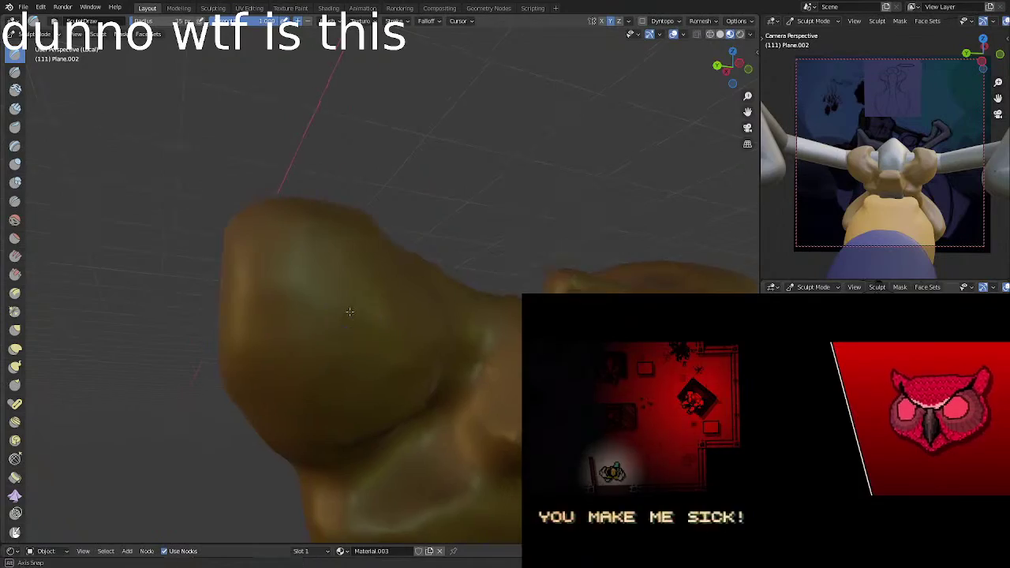
{"action": "middle_click_drag", "start_coordinate": [385, 340], "coordinate": [310, 297]}
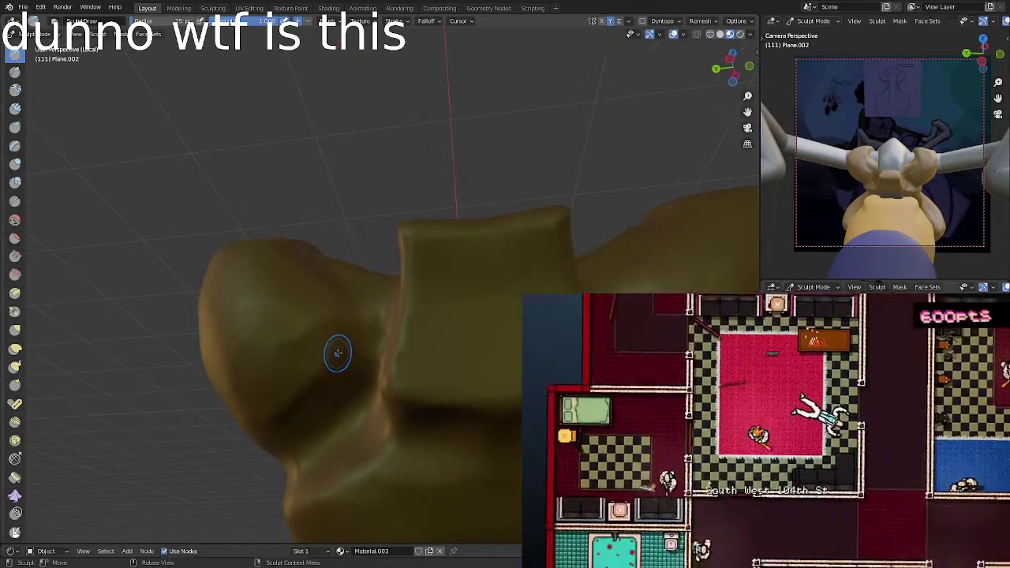
{"action": "mouse_move", "coordinate": [339, 350]}
{"action": "middle_mouse_down"}
{"action": "mouse_move", "coordinate": [300, 397]}
{"action": "mouse_move", "coordinate": [346, 405]}
{"action": "mouse_move", "coordinate": [334, 356]}
{"action": "middle_mouse_up"}
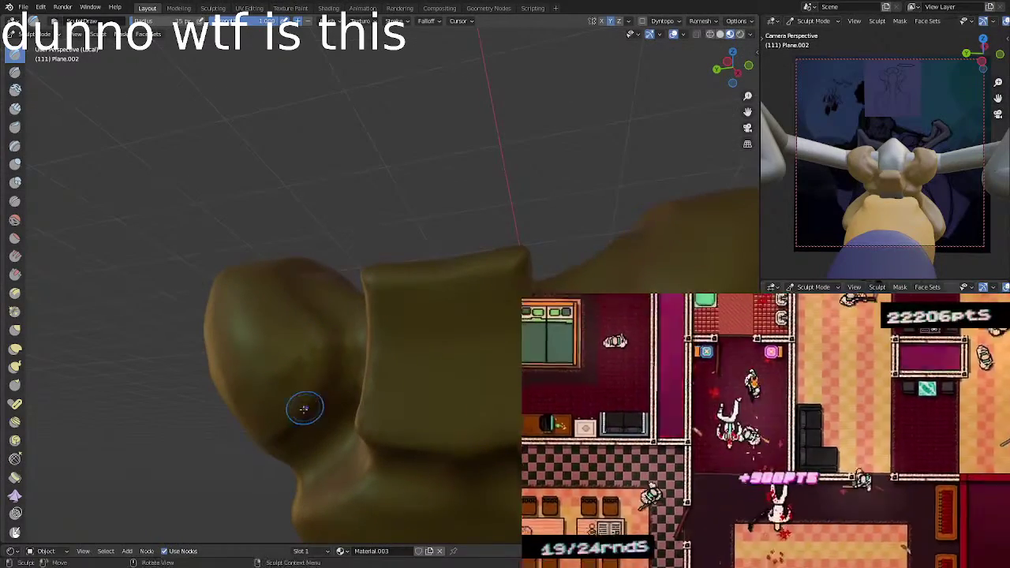
{"action": "mouse_move", "coordinate": [247, 363]}
{"action": "left_mouse_down", "text": "shift"}
{"action": "mouse_move", "coordinate": [284, 337]}
{"action": "mouse_move", "coordinate": [271, 371]}
{"action": "mouse_move", "coordinate": [272, 352]}
{"action": "mouse_move", "coordinate": [247, 325]}
{"action": "left_mouse_up", "text": "shift"}
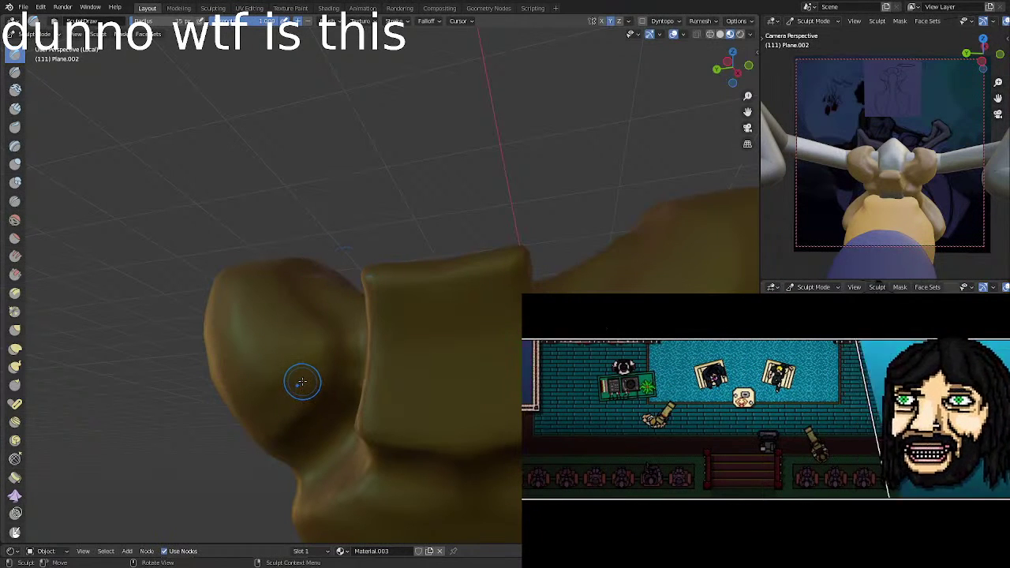
{"action": "middle_click_drag", "start_coordinate": [231, 329], "coordinate": [248, 381]}
{"action": "left_click_drag", "start_coordinate": [246, 360], "coordinate": [233, 362]}
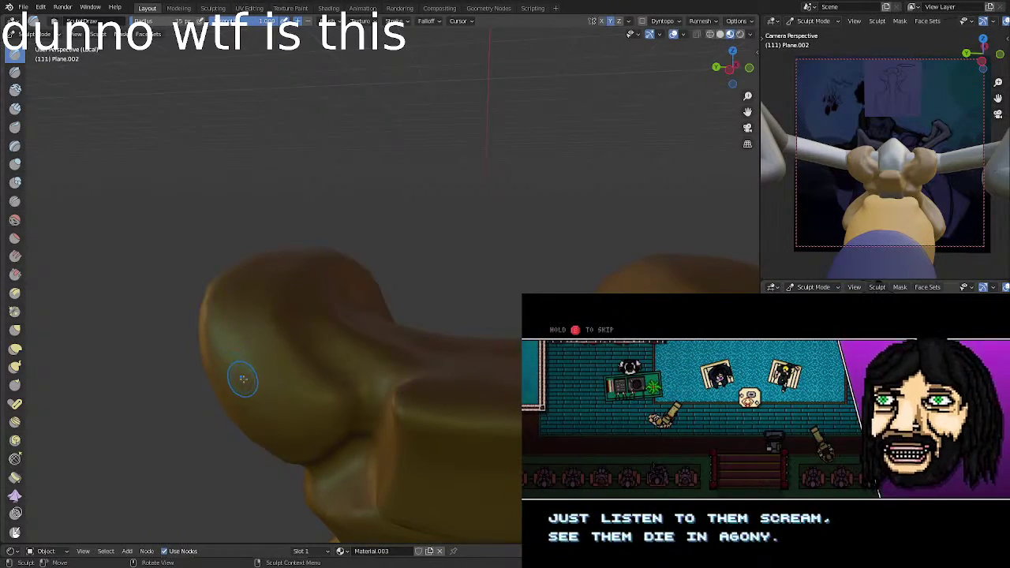
Sculpt the outer side of the bulbous end to round its contour.
{"action": "mouse_move", "coordinate": [243, 379]}
{"action": "middle_mouse_down"}
{"action": "mouse_move", "coordinate": [320, 364]}
{"action": "mouse_move", "coordinate": [359, 335]}
{"action": "mouse_move", "coordinate": [360, 397]}
{"action": "mouse_move", "coordinate": [316, 293]}
{"action": "mouse_move", "coordinate": [379, 309]}
{"action": "mouse_move", "coordinate": [360, 278]}
{"action": "mouse_move", "coordinate": [360, 246]}
{"action": "middle_mouse_up"}
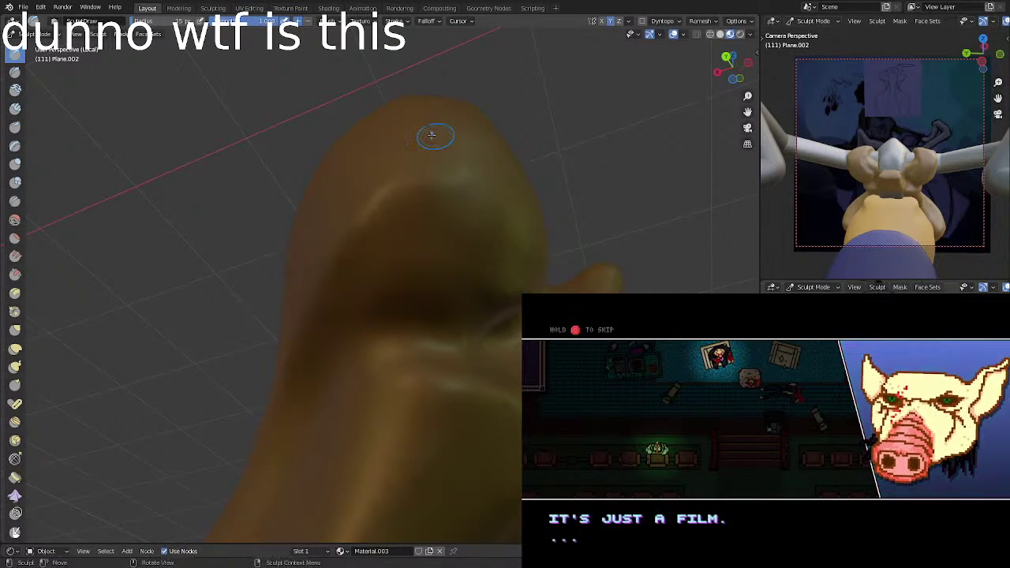
{"action": "middle_click_drag", "start_coordinate": [431, 135], "coordinate": [425, 213]}
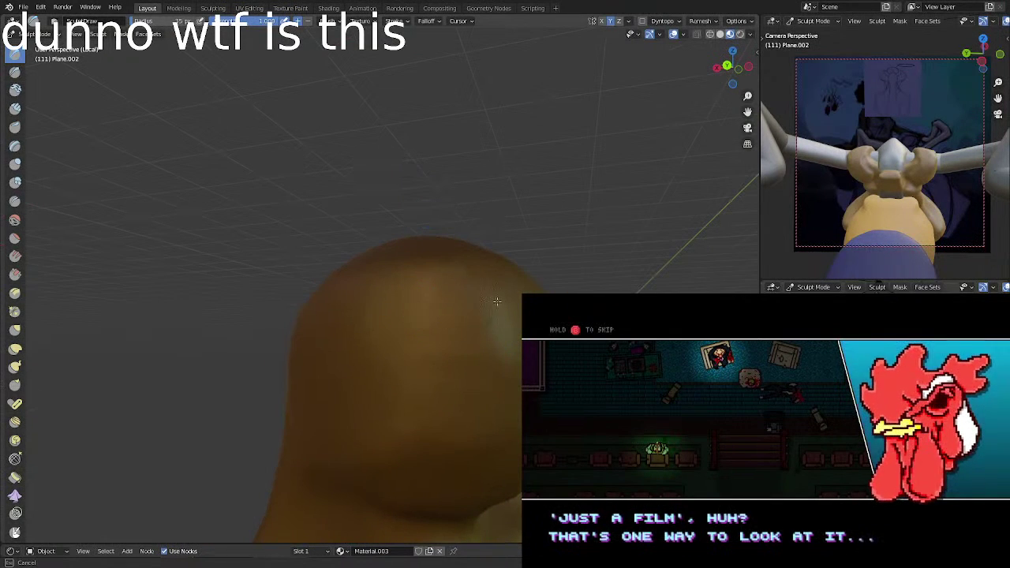
{"action": "middle_click_drag", "start_coordinate": [444, 276], "coordinate": [412, 330]}
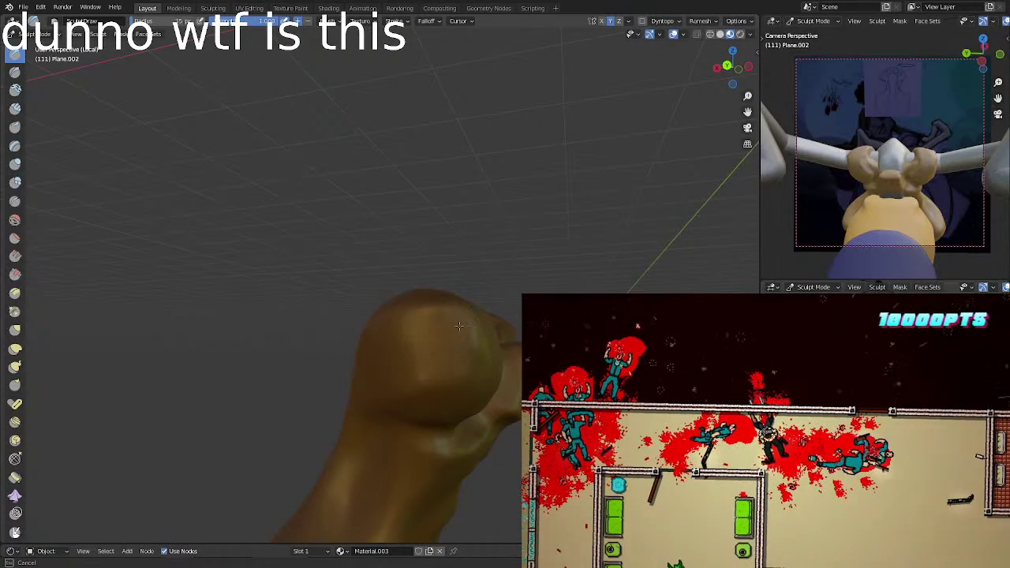
{"action": "middle_click_drag", "start_coordinate": [487, 351], "coordinate": [375, 358]}
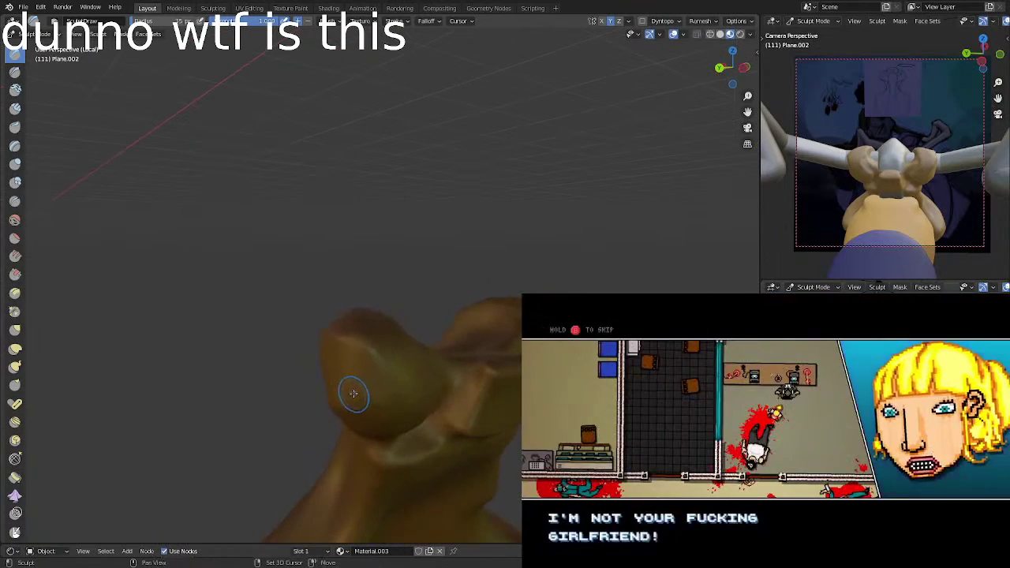
{"action": "mouse_move", "coordinate": [384, 392]}
{"action": "middle_mouse_down"}
{"action": "mouse_move", "coordinate": [323, 335]}
{"action": "mouse_move", "coordinate": [274, 344]}
{"action": "middle_mouse_up"}
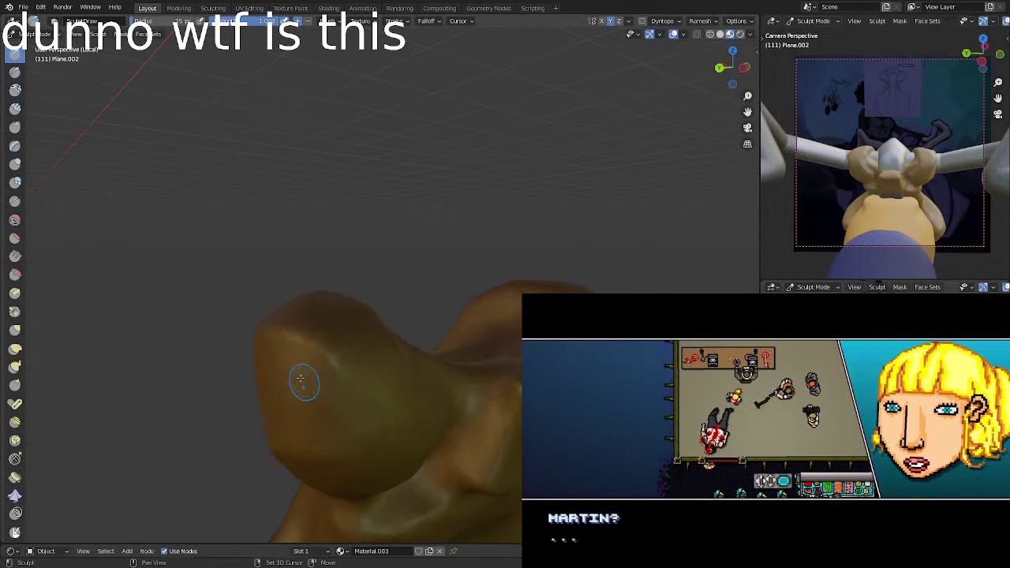
{"action": "middle_click_drag", "start_coordinate": [337, 440], "coordinate": [311, 370]}
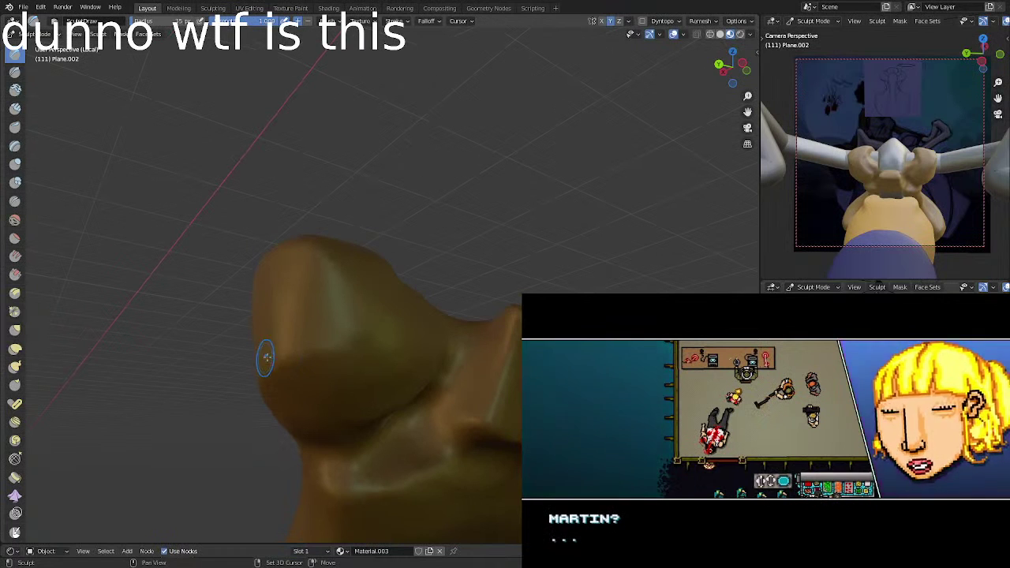
{"action": "mouse_move", "coordinate": [267, 358]}
{"action": "left_mouse_down"}
{"action": "mouse_move", "coordinate": [334, 339]}
{"action": "mouse_move", "coordinate": [333, 296]}
{"action": "mouse_move", "coordinate": [339, 308]}
{"action": "left_mouse_up"}
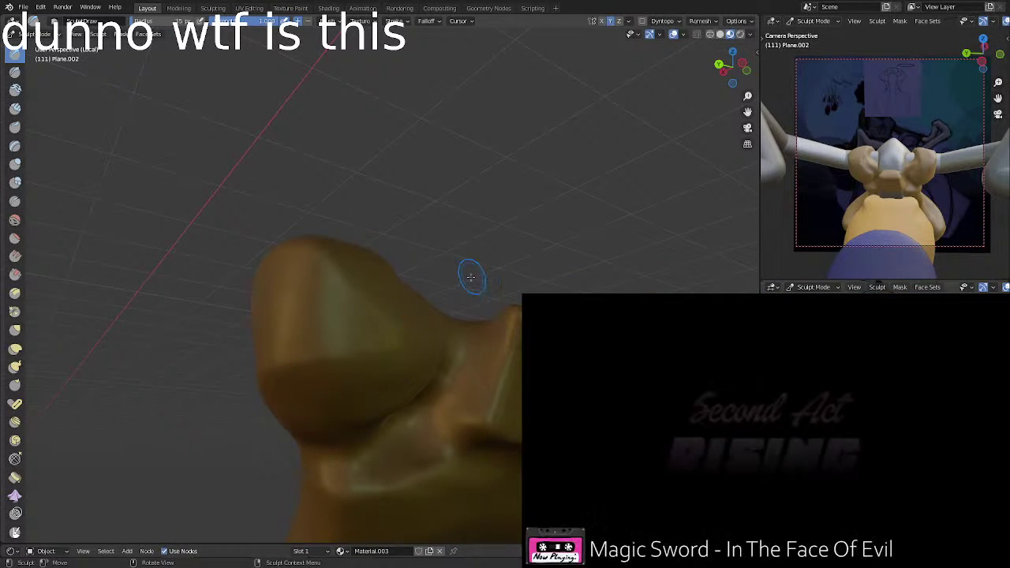
Examine the bulbous ends and folds from all sides, and view the whole character from other angles in the second viewport.
{"action": "mouse_move", "coordinate": [470, 277]}
{"action": "middle_mouse_down"}
{"action": "mouse_move", "coordinate": [421, 292]}
{"action": "mouse_move", "coordinate": [525, 274]}
{"action": "mouse_move", "coordinate": [501, 293]}
{"action": "middle_mouse_up"}
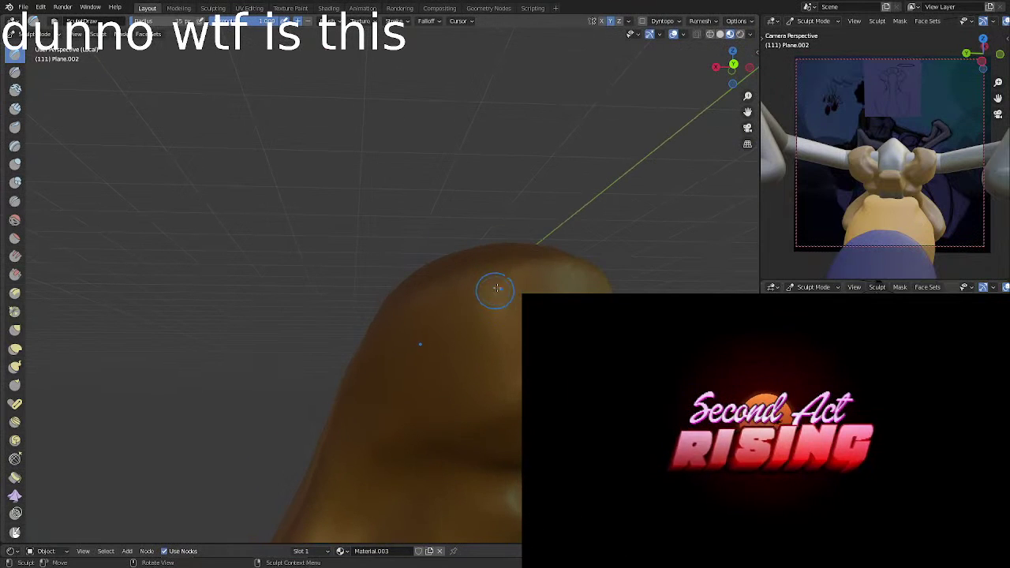
{"action": "middle_click_drag", "start_coordinate": [888, 158], "coordinate": [746, 184]}
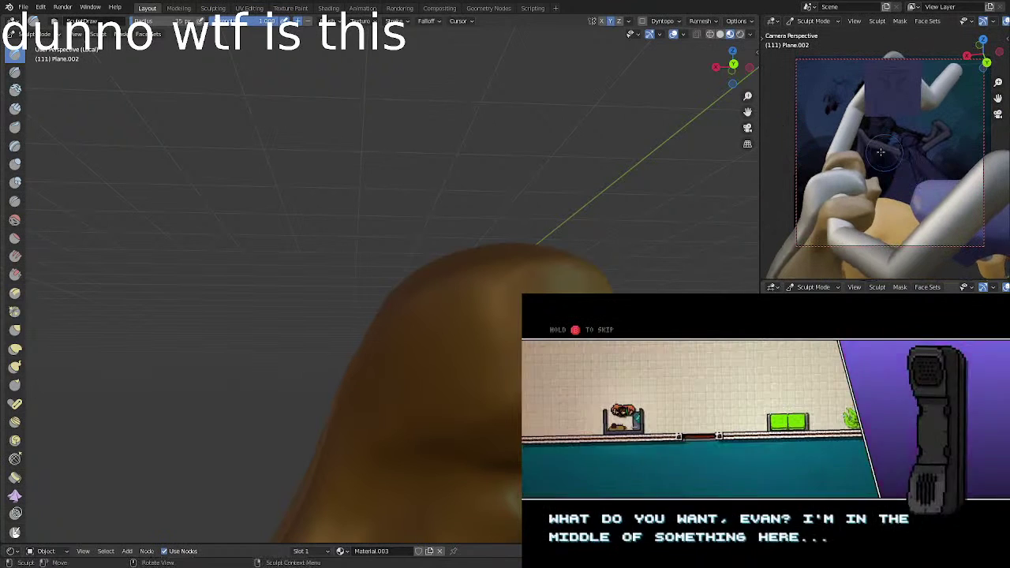
{"action": "middle_click_drag", "start_coordinate": [606, 213], "coordinate": [575, 294]}
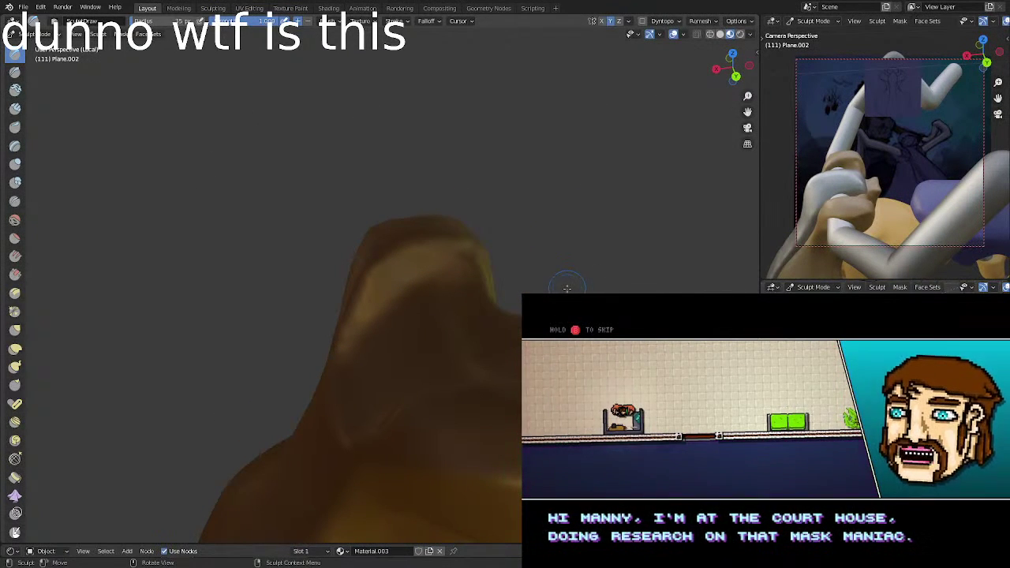
{"action": "mouse_move", "coordinate": [575, 272]}
{"action": "middle_mouse_down"}
{"action": "mouse_move", "coordinate": [571, 259]}
{"action": "mouse_move", "coordinate": [487, 280]}
{"action": "middle_mouse_up"}
{"action": "middle_click_drag", "start_coordinate": [268, 316], "coordinate": [338, 354]}
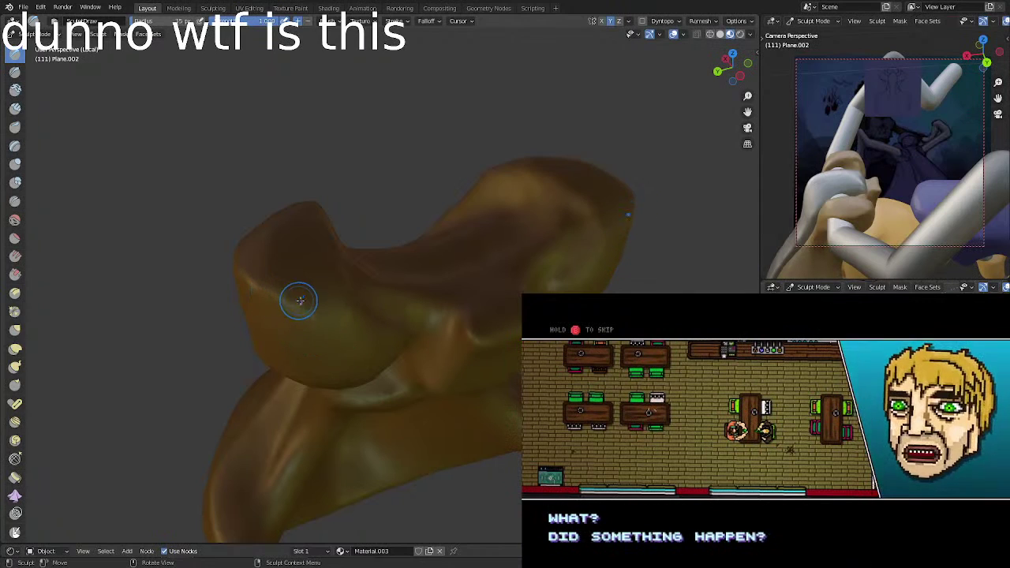
{"action": "middle_click_drag", "start_coordinate": [888, 169], "coordinate": [726, 225]}
{"action": "middle_click_drag", "start_coordinate": [361, 289], "coordinate": [326, 332]}
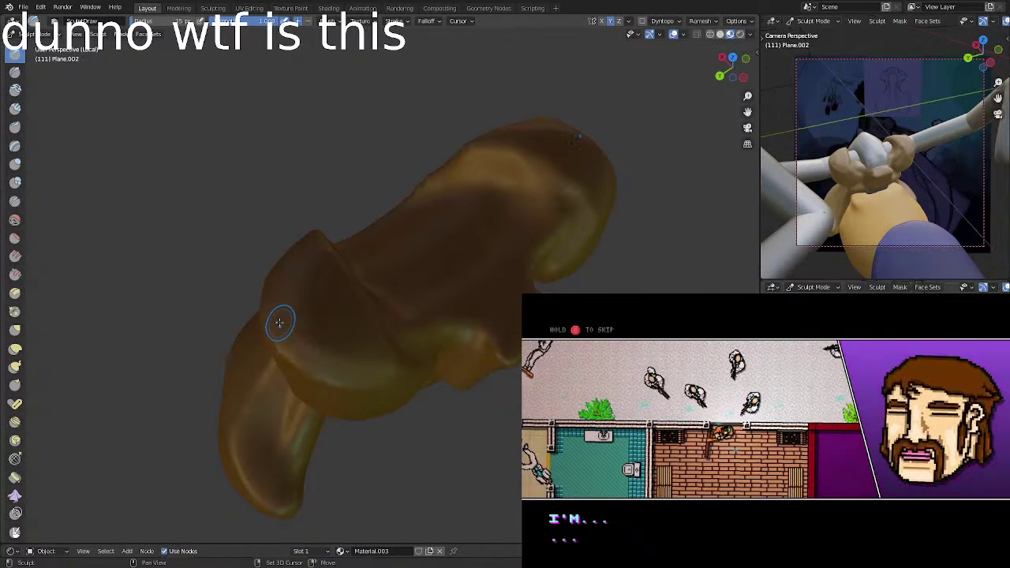
{"action": "mouse_move", "coordinate": [342, 370]}
{"action": "middle_mouse_down"}
{"action": "mouse_move", "coordinate": [276, 289]}
{"action": "mouse_move", "coordinate": [329, 362]}
{"action": "mouse_move", "coordinate": [225, 282]}
{"action": "mouse_move", "coordinate": [237, 297]}
{"action": "mouse_move", "coordinate": [229, 293]}
{"action": "middle_mouse_up"}
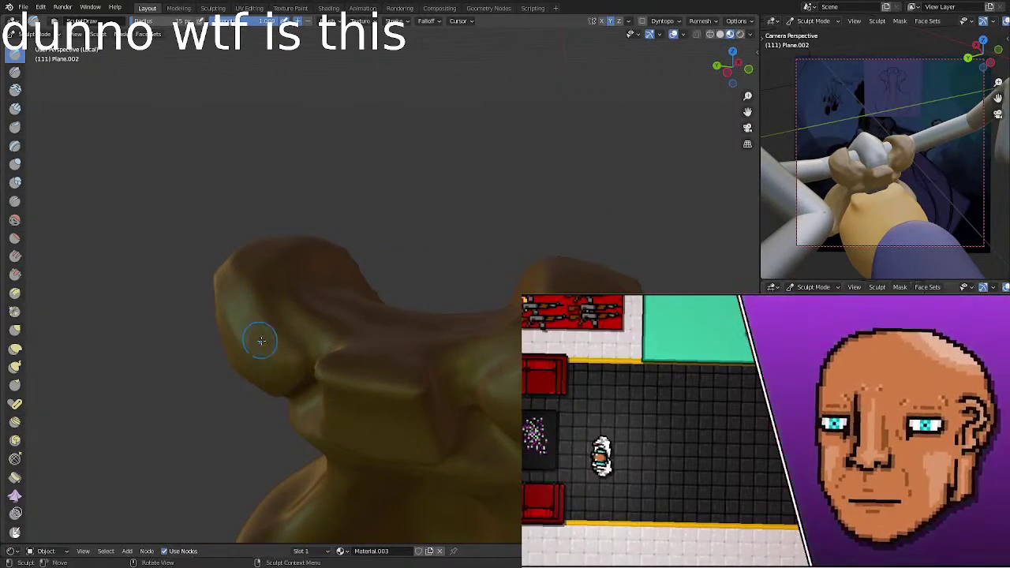
{"action": "middle_click_drag", "start_coordinate": [230, 238], "coordinate": [244, 326]}
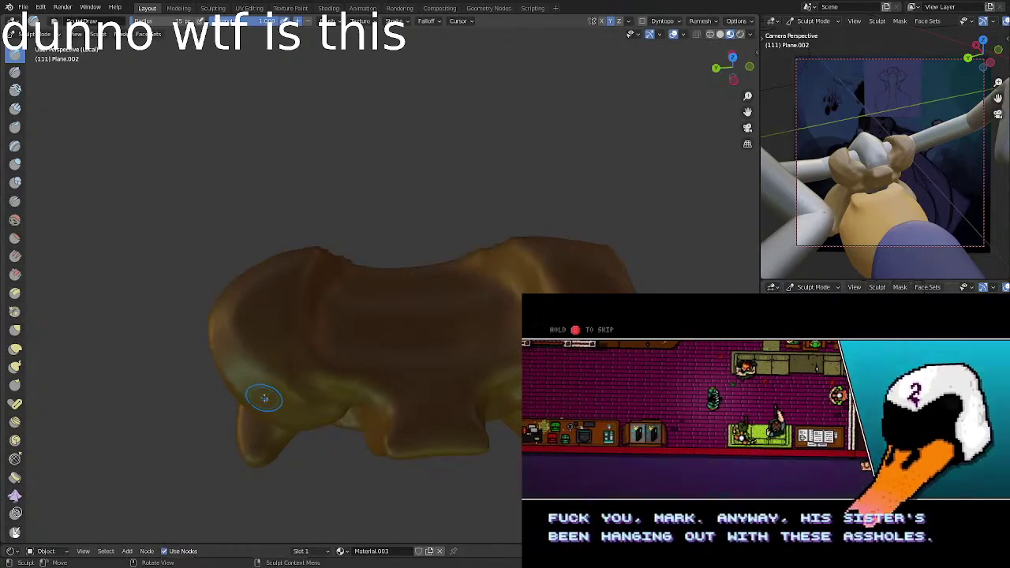
{"action": "mouse_move", "coordinate": [259, 346]}
{"action": "middle_mouse_down"}
{"action": "mouse_move", "coordinate": [198, 327]}
{"action": "mouse_move", "coordinate": [255, 244]}
{"action": "middle_mouse_up"}
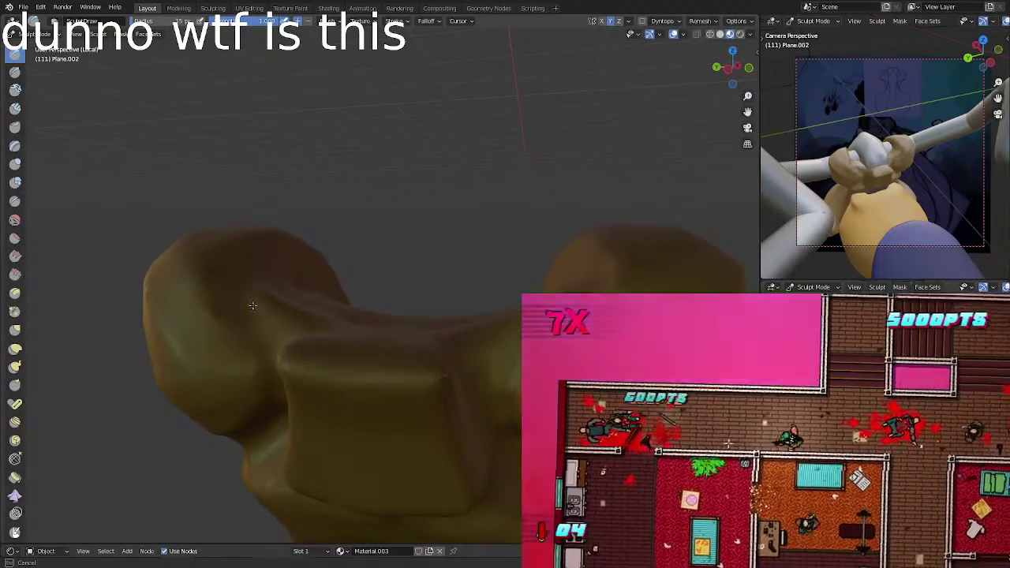
{"action": "middle_click_drag", "start_coordinate": [271, 330], "coordinate": [232, 279]}
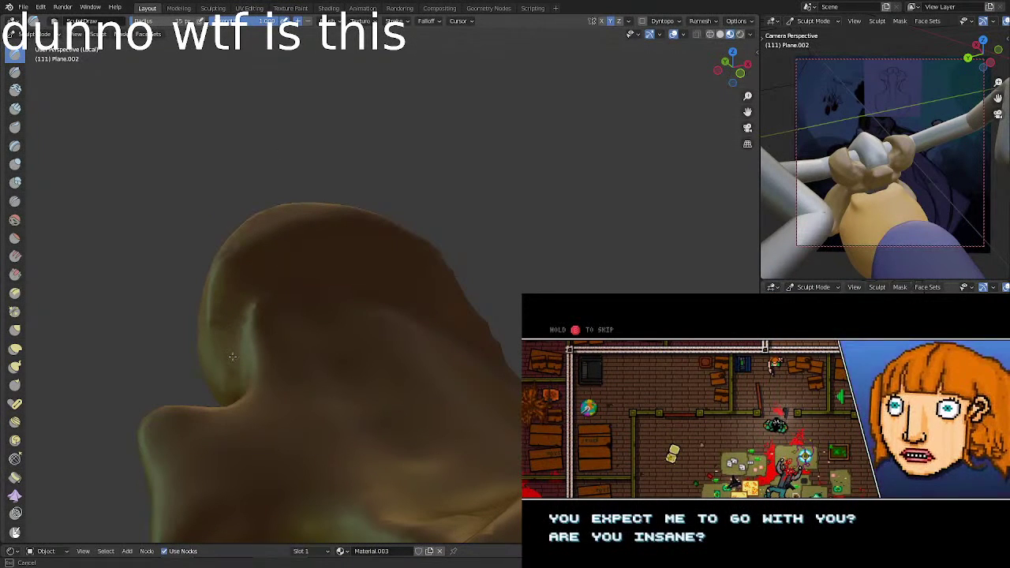
{"action": "mouse_move", "coordinate": [239, 341]}
{"action": "middle_mouse_down"}
{"action": "mouse_move", "coordinate": [277, 308]}
{"action": "mouse_move", "coordinate": [202, 469]}
{"action": "middle_mouse_up"}
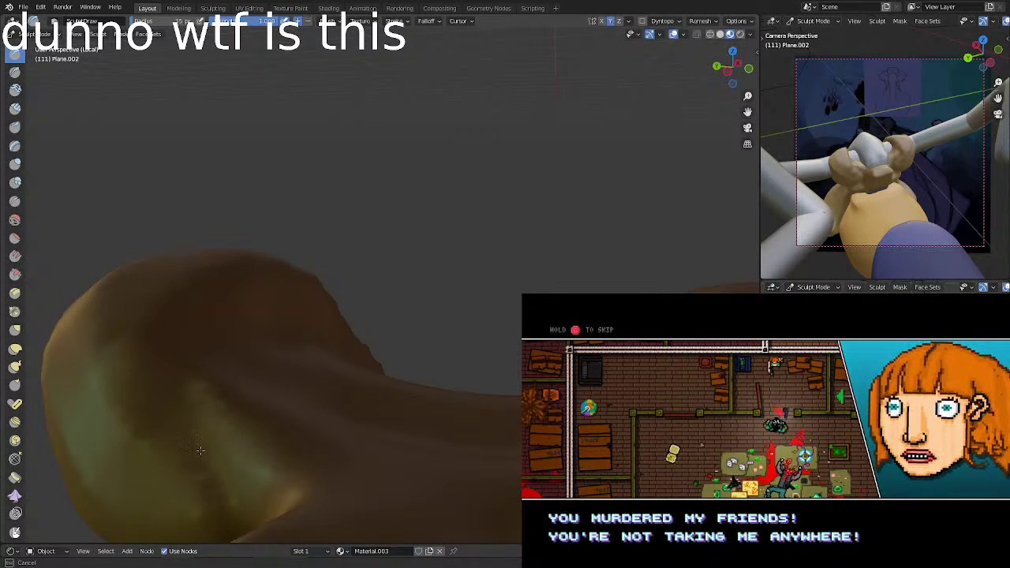
{"action": "middle_click_drag", "start_coordinate": [252, 479], "coordinate": [192, 372]}
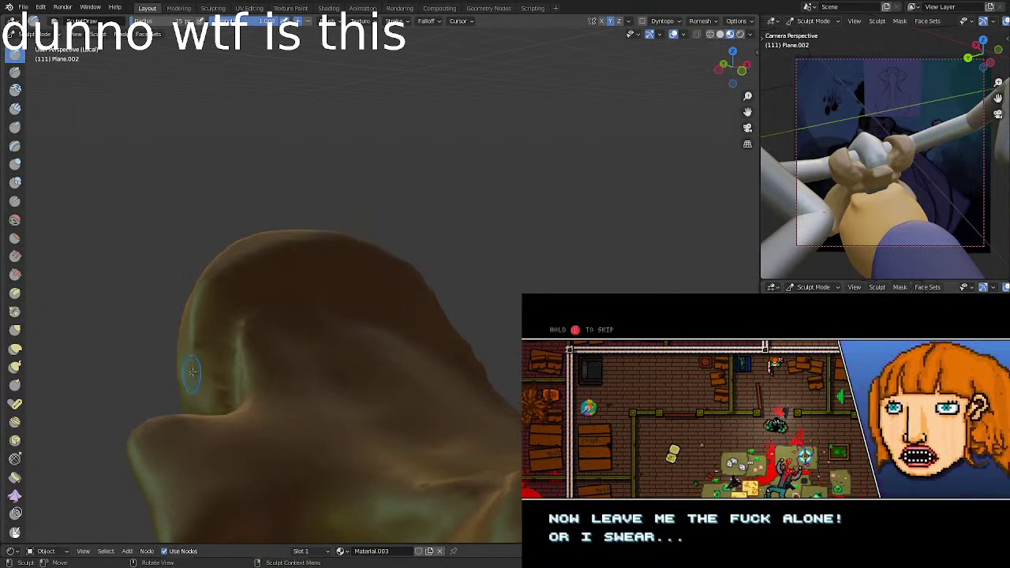
Sculpt the hollow along the inner rim of the bulbous end into a smoother, more even surface.
{"action": "left_click_drag", "start_coordinate": [210, 393], "coordinate": [212, 371]}
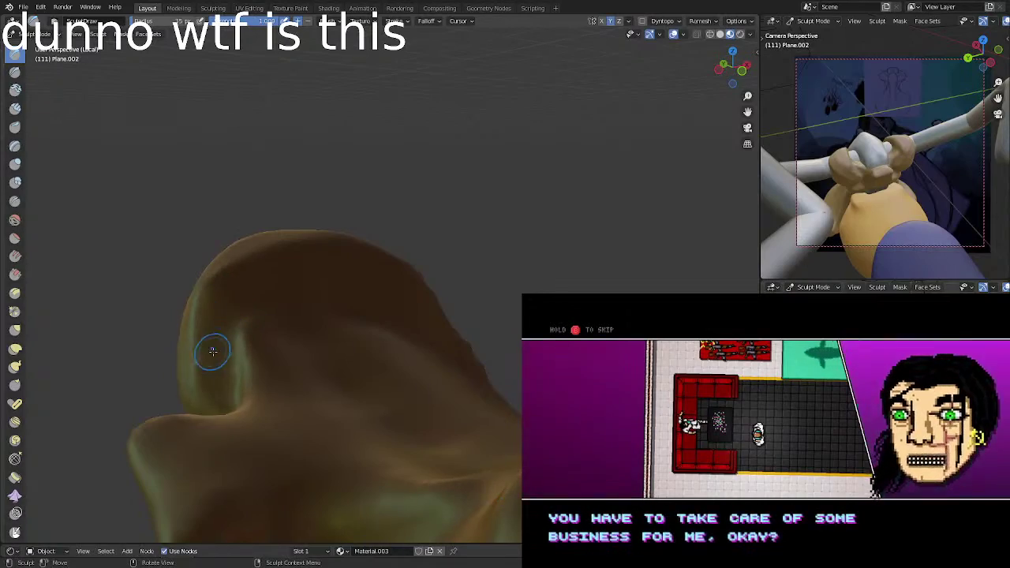
{"action": "mouse_move", "coordinate": [210, 350]}
{"action": "middle_mouse_down"}
{"action": "mouse_move", "coordinate": [229, 340]}
{"action": "mouse_move", "coordinate": [276, 372]}
{"action": "mouse_move", "coordinate": [240, 325]}
{"action": "middle_mouse_up"}
{"action": "scroll", "coordinate": [229, 315], "scroll_direction": "up", "scroll_amount": 1}
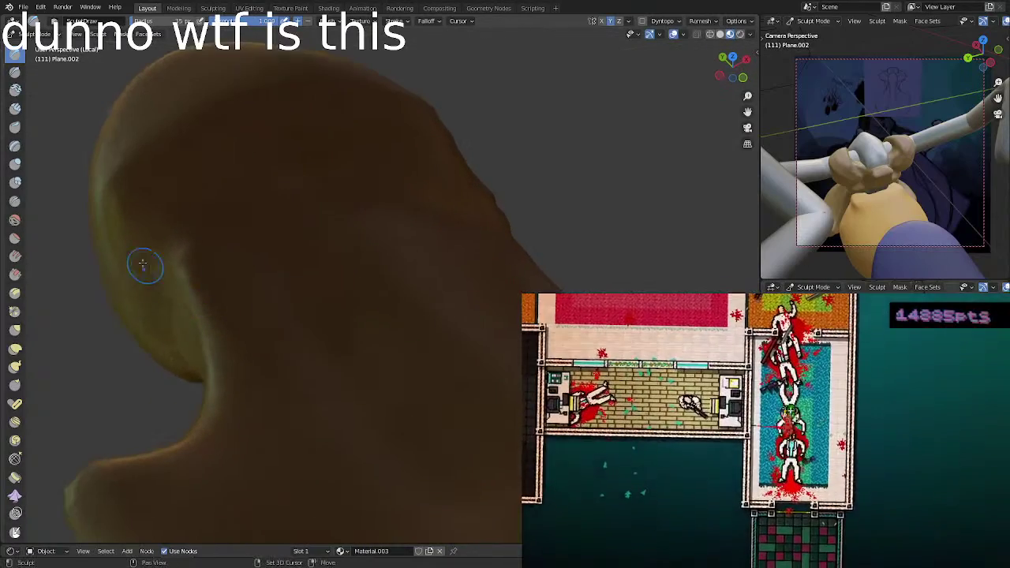
{"action": "left_click_drag", "start_coordinate": [144, 227], "coordinate": [140, 278]}
{"action": "scroll", "coordinate": [150, 268], "scroll_direction": "down", "scroll_amount": 1}
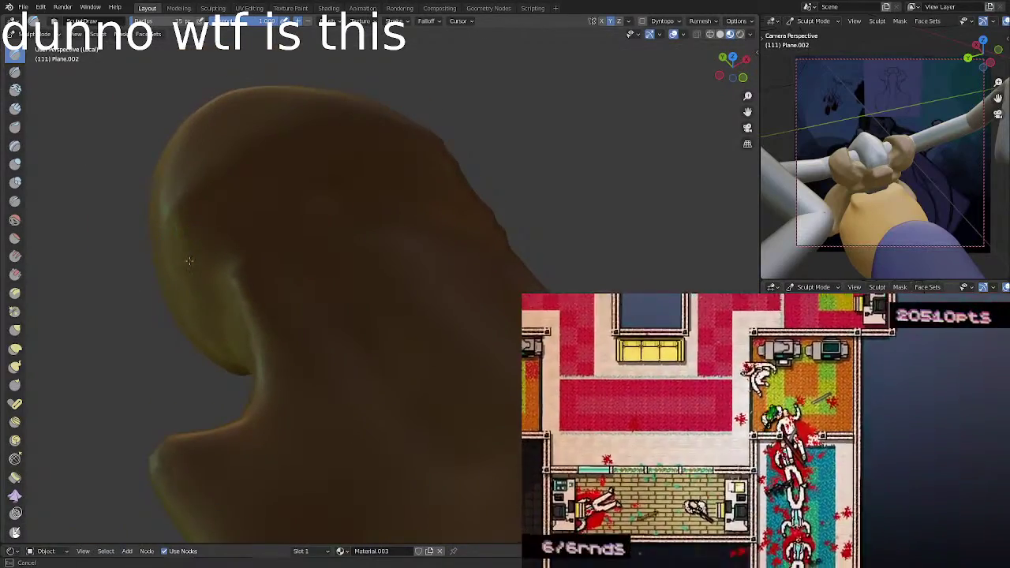
{"action": "mouse_move", "coordinate": [202, 244]}
{"action": "left_mouse_down"}
{"action": "mouse_move", "coordinate": [230, 334]}
{"action": "mouse_move", "coordinate": [198, 217]}
{"action": "mouse_move", "coordinate": [184, 226]}
{"action": "left_mouse_up"}
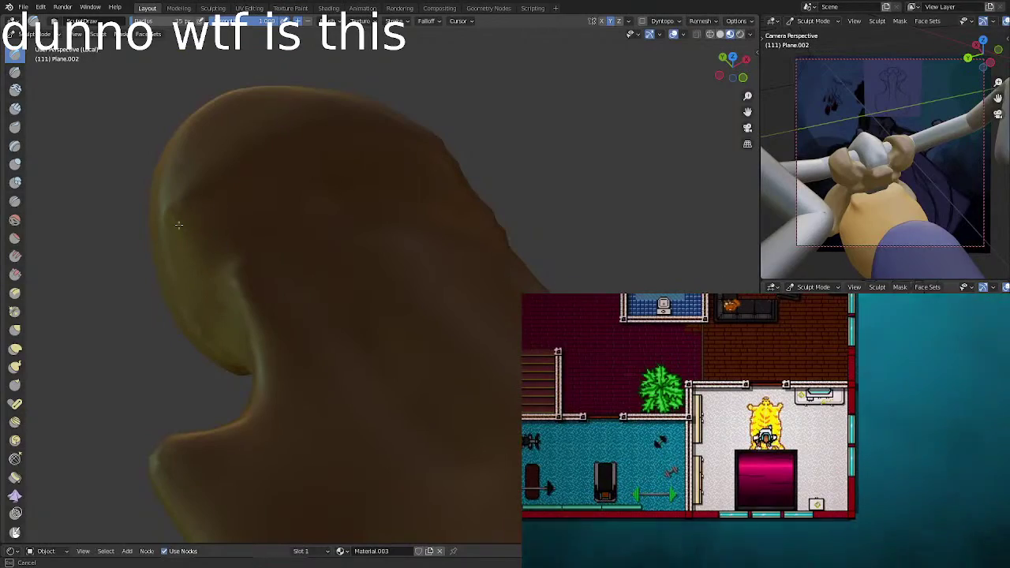
{"action": "left_click_drag", "start_coordinate": [210, 189], "coordinate": [244, 180]}
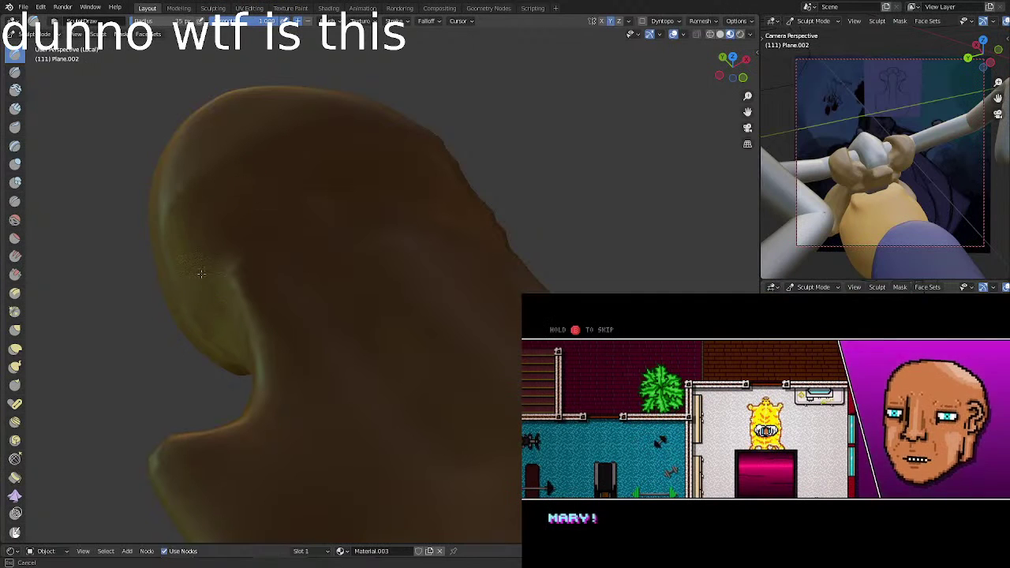
{"action": "left_click_drag", "start_coordinate": [192, 263], "coordinate": [209, 281]}
Soften the groove running down the bulbous end toward the central block.
{"action": "middle_click_drag", "start_coordinate": [221, 304], "coordinate": [251, 284]}
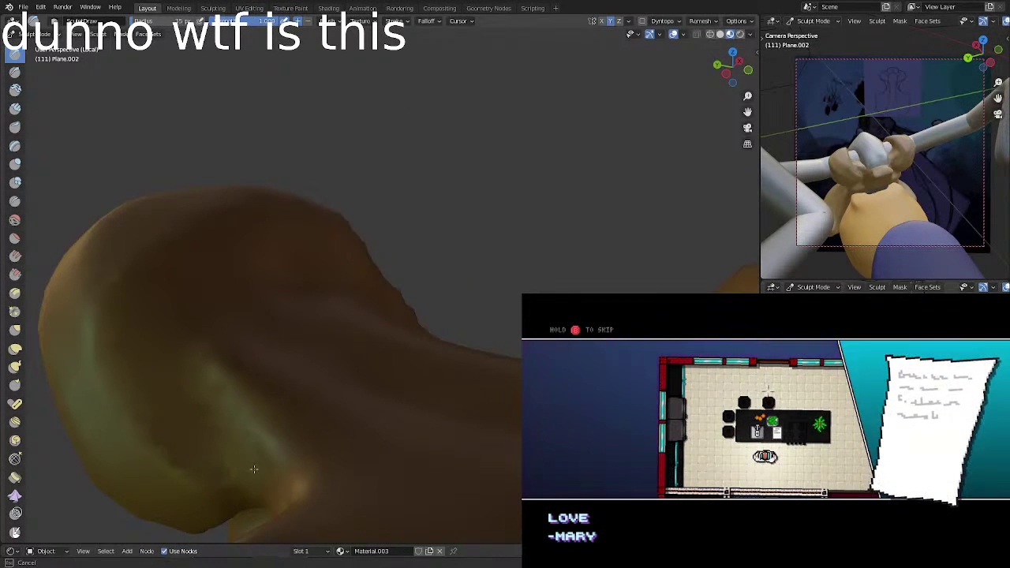
{"action": "middle_click_drag", "start_coordinate": [194, 400], "coordinate": [217, 445], "text": "ctrl"}
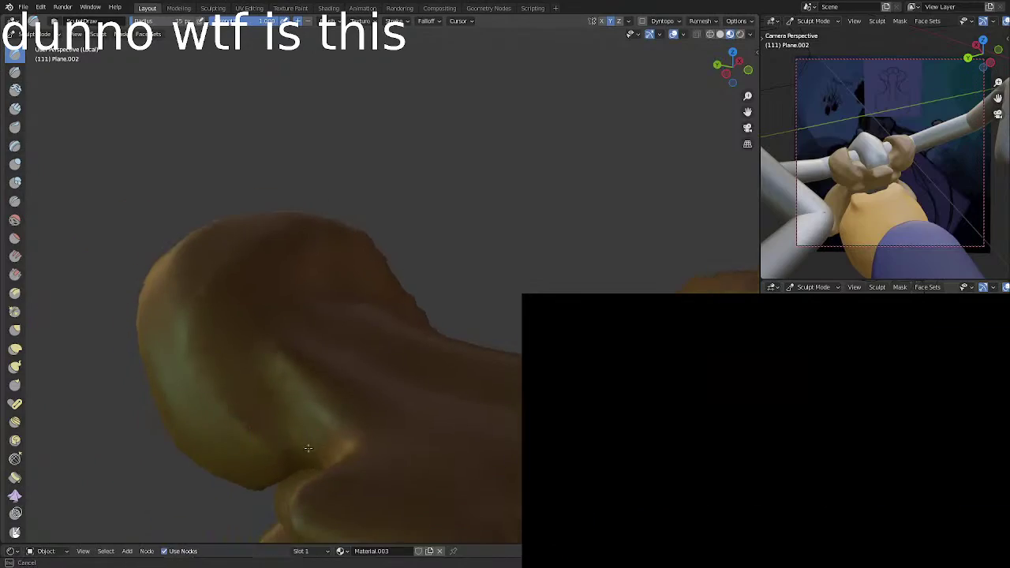
{"action": "middle_click_drag", "start_coordinate": [309, 444], "coordinate": [342, 355]}
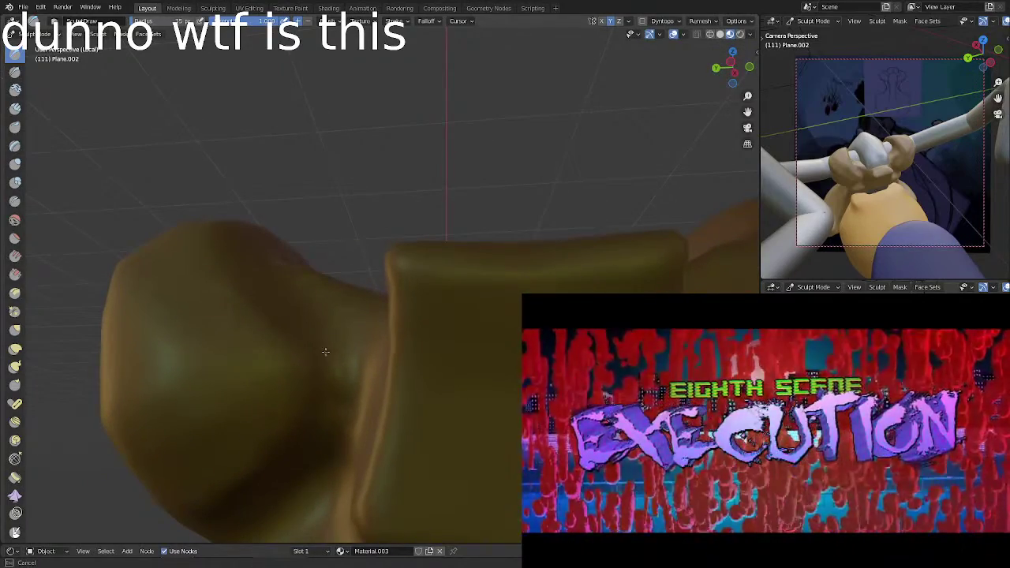
{"action": "middle_click_drag", "start_coordinate": [338, 362], "coordinate": [313, 428]}
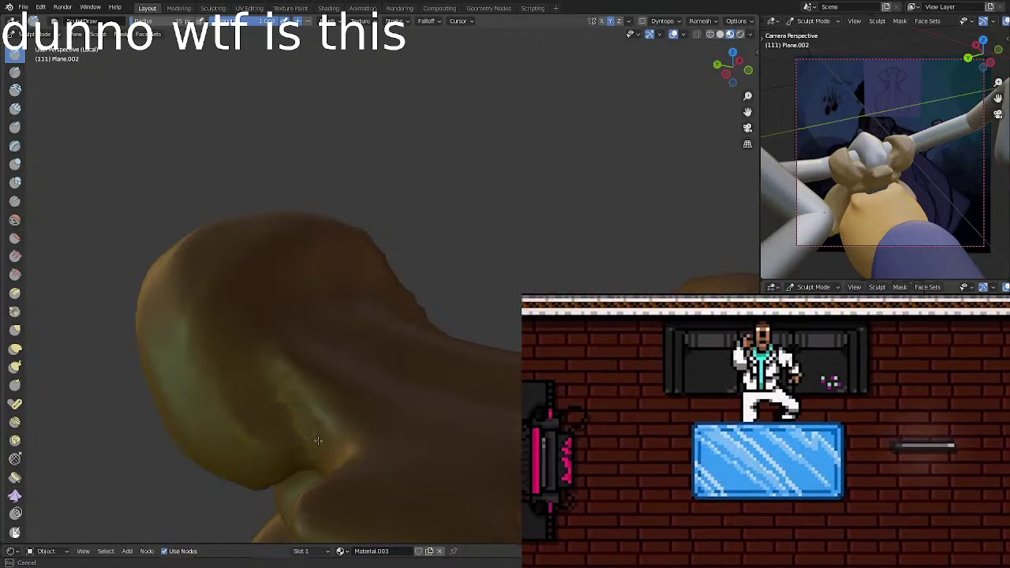
{"action": "mouse_move", "coordinate": [308, 458]}
{"action": "middle_mouse_down"}
{"action": "mouse_move", "coordinate": [316, 368]}
{"action": "mouse_move", "coordinate": [326, 376]}
{"action": "mouse_move", "coordinate": [339, 341]}
{"action": "mouse_move", "coordinate": [341, 464]}
{"action": "middle_mouse_up"}
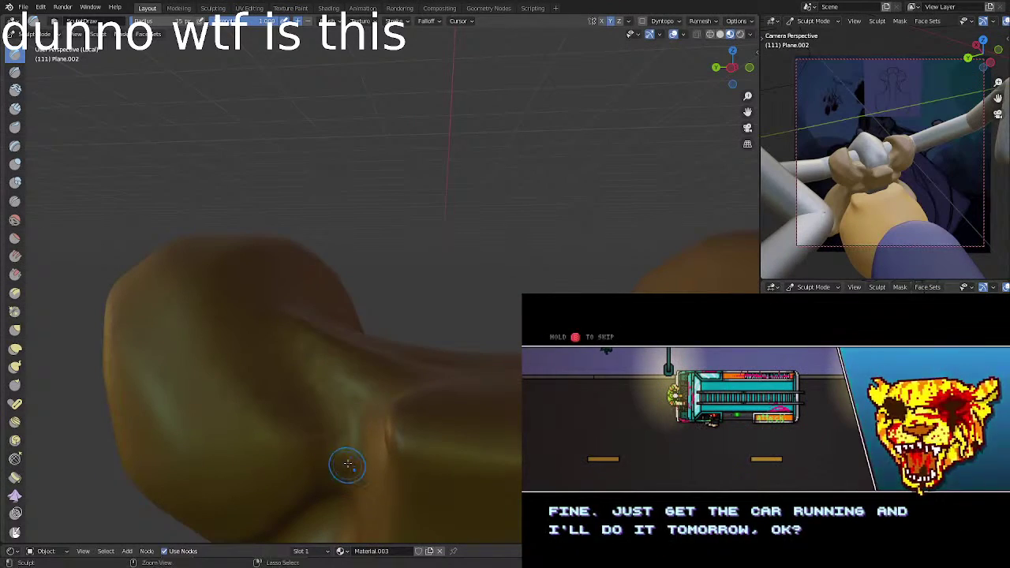
Display the SculptDraw brush settings and sculpt the narrow junction between the bulbous end and the central block.
{"action": "key", "text": "n"}
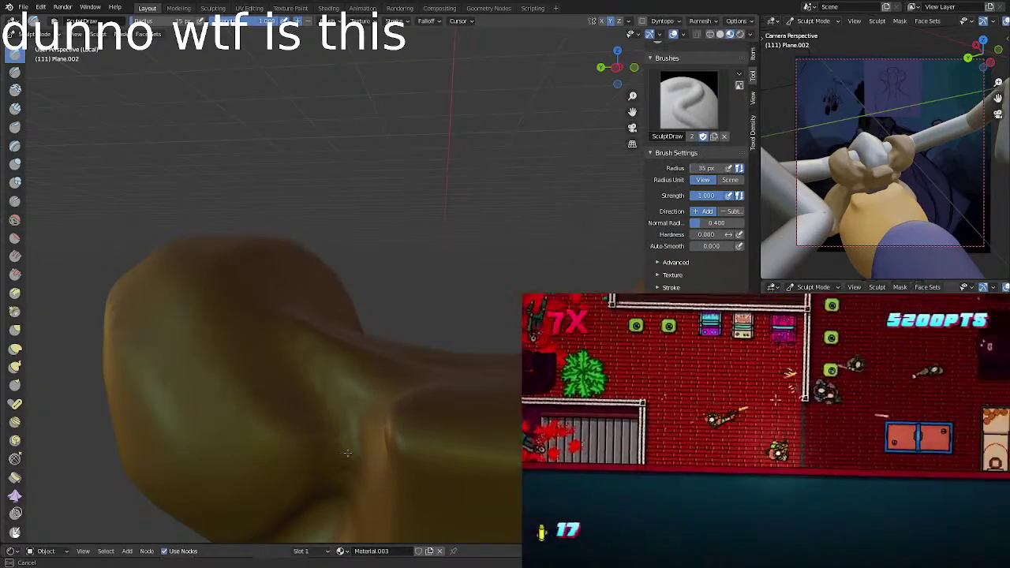
{"action": "mouse_move", "coordinate": [350, 467]}
{"action": "left_mouse_down"}
{"action": "mouse_move", "coordinate": [342, 428]}
{"action": "mouse_move", "coordinate": [349, 465]}
{"action": "left_mouse_up"}
{"action": "left_click_drag", "start_coordinate": [350, 467], "coordinate": [349, 468]}
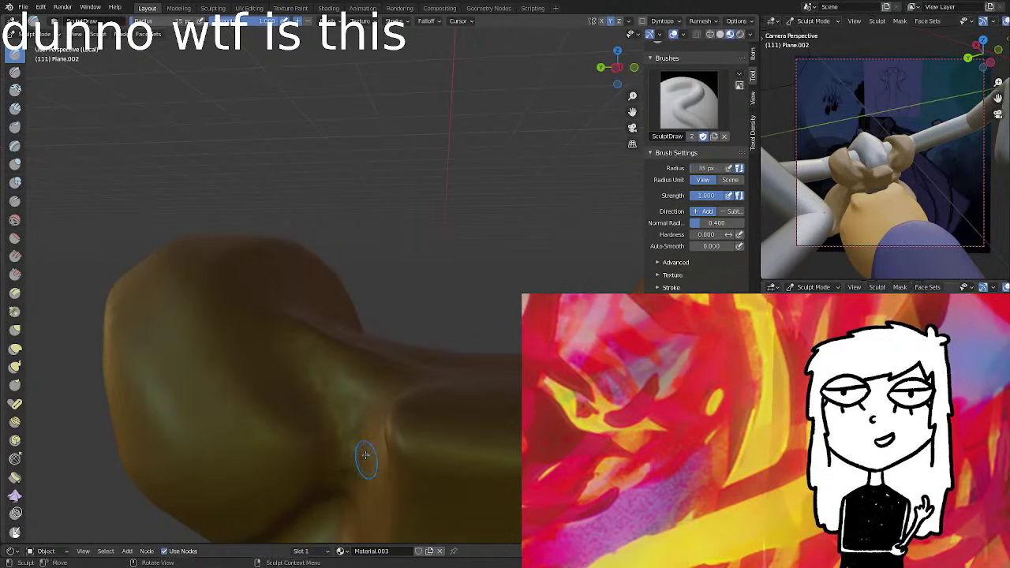
{"action": "scroll", "coordinate": [366, 457], "scroll_direction": "up", "scroll_amount": 6}
{"action": "mouse_move", "coordinate": [350, 323]}
{"action": "left_mouse_down"}
{"action": "mouse_move", "coordinate": [317, 323]}
{"action": "mouse_move", "coordinate": [334, 309]}
{"action": "left_mouse_up"}
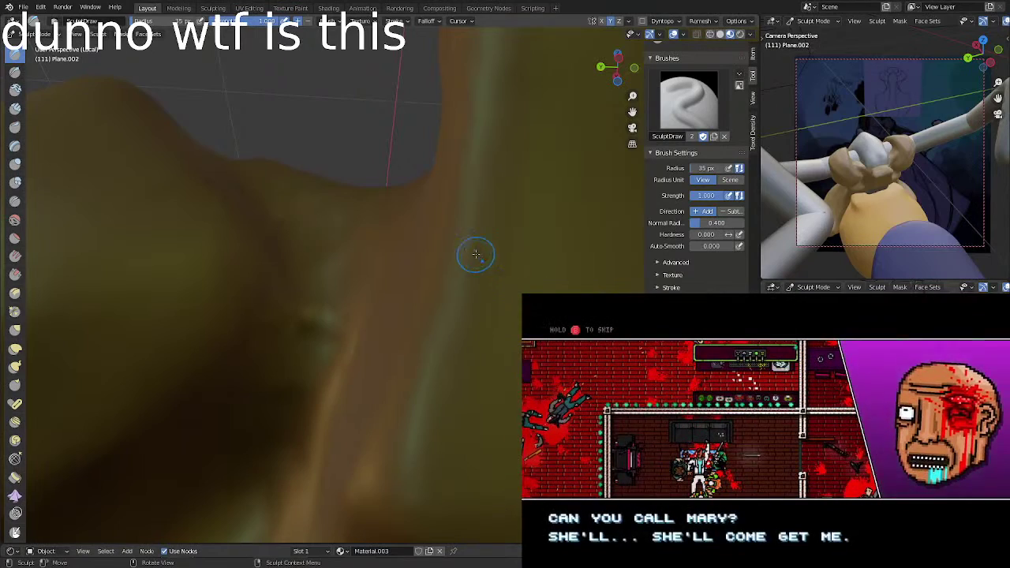
Build up a raised, curved ridge on the back of the bulbous end, rising from the neck.
{"action": "mouse_move", "coordinate": [478, 227]}
{"action": "middle_mouse_down"}
{"action": "mouse_move", "coordinate": [483, 265]}
{"action": "mouse_move", "coordinate": [427, 362]}
{"action": "mouse_move", "coordinate": [360, 368]}
{"action": "mouse_move", "coordinate": [342, 313]}
{"action": "middle_mouse_up"}
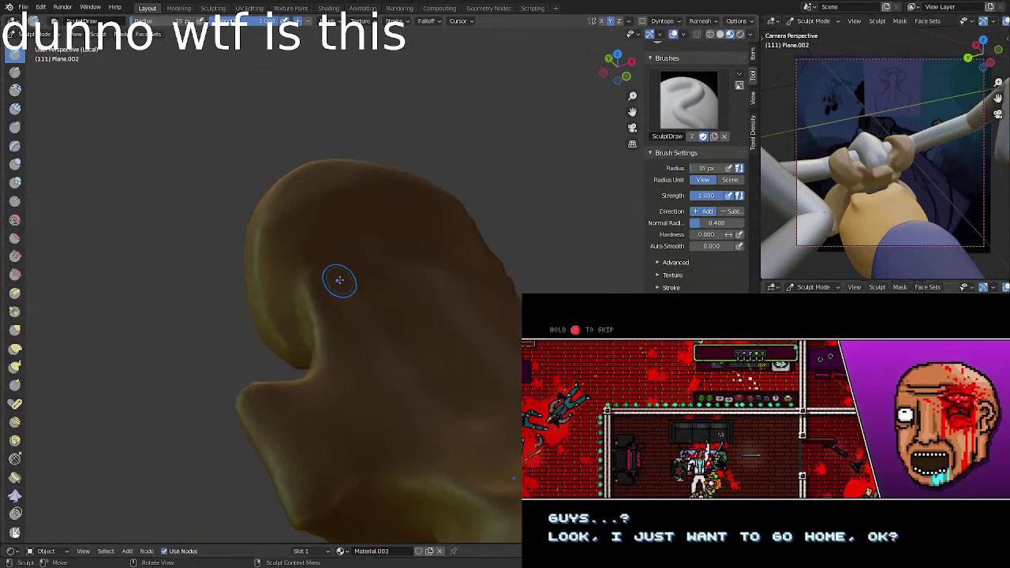
{"action": "mouse_move", "coordinate": [334, 276]}
{"action": "middle_mouse_down"}
{"action": "mouse_move", "coordinate": [319, 277]}
{"action": "mouse_move", "coordinate": [341, 267]}
{"action": "middle_mouse_up"}
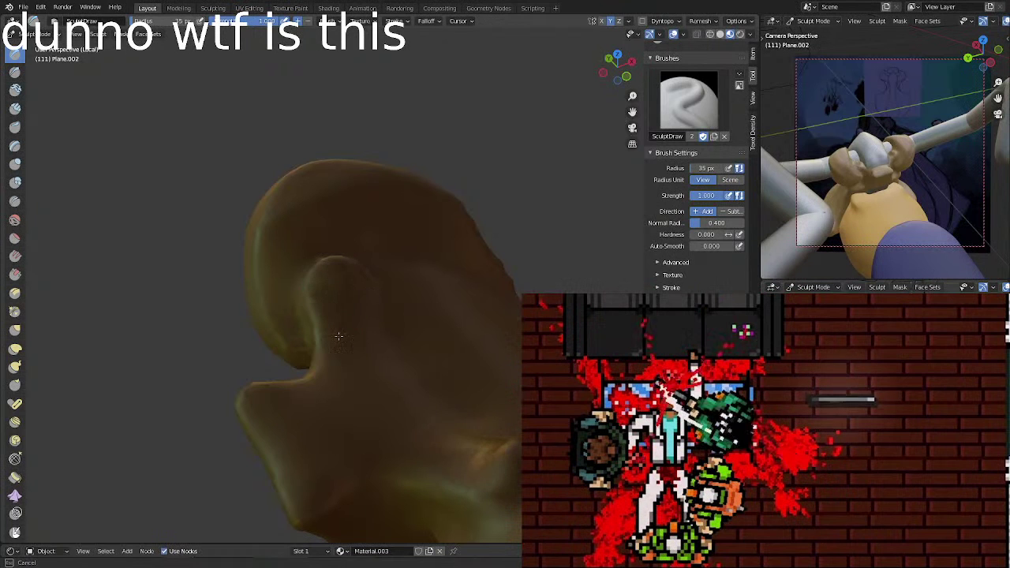
{"action": "mouse_move", "coordinate": [354, 328]}
{"action": "middle_mouse_down"}
{"action": "mouse_move", "coordinate": [311, 316]}
{"action": "mouse_move", "coordinate": [437, 256]}
{"action": "mouse_move", "coordinate": [458, 232]}
{"action": "mouse_move", "coordinate": [370, 301]}
{"action": "mouse_move", "coordinate": [442, 242]}
{"action": "mouse_move", "coordinate": [455, 287]}
{"action": "middle_mouse_up"}
{"action": "left_click_drag", "start_coordinate": [456, 287], "coordinate": [455, 291]}
{"action": "left_click_drag", "start_coordinate": [476, 254], "coordinate": [453, 246]}
{"action": "mouse_move", "coordinate": [469, 250]}
{"action": "left_mouse_down"}
{"action": "mouse_move", "coordinate": [457, 249]}
{"action": "mouse_move", "coordinate": [466, 245]}
{"action": "left_mouse_up"}
{"action": "mouse_move", "coordinate": [458, 300]}
{"action": "middle_mouse_down"}
{"action": "mouse_move", "coordinate": [448, 270]}
{"action": "mouse_move", "coordinate": [377, 334]}
{"action": "middle_mouse_up"}
{"action": "middle_click_drag", "start_coordinate": [394, 284], "coordinate": [388, 279]}
{"action": "left_click_drag", "start_coordinate": [349, 311], "coordinate": [358, 311]}
{"action": "left_click_drag", "start_coordinate": [376, 310], "coordinate": [385, 304]}
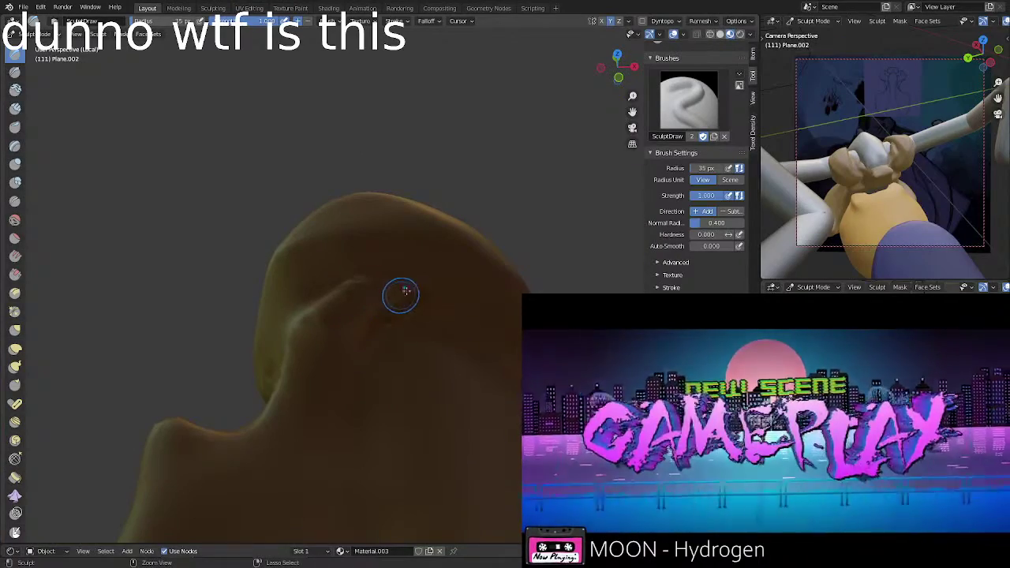
Extend the raised ridge around the bulbous end and blend it into the fold beside the central block.
{"action": "mouse_move", "coordinate": [399, 307]}
{"action": "middle_mouse_down"}
{"action": "mouse_move", "coordinate": [342, 263]}
{"action": "mouse_move", "coordinate": [432, 349]}
{"action": "middle_mouse_up"}
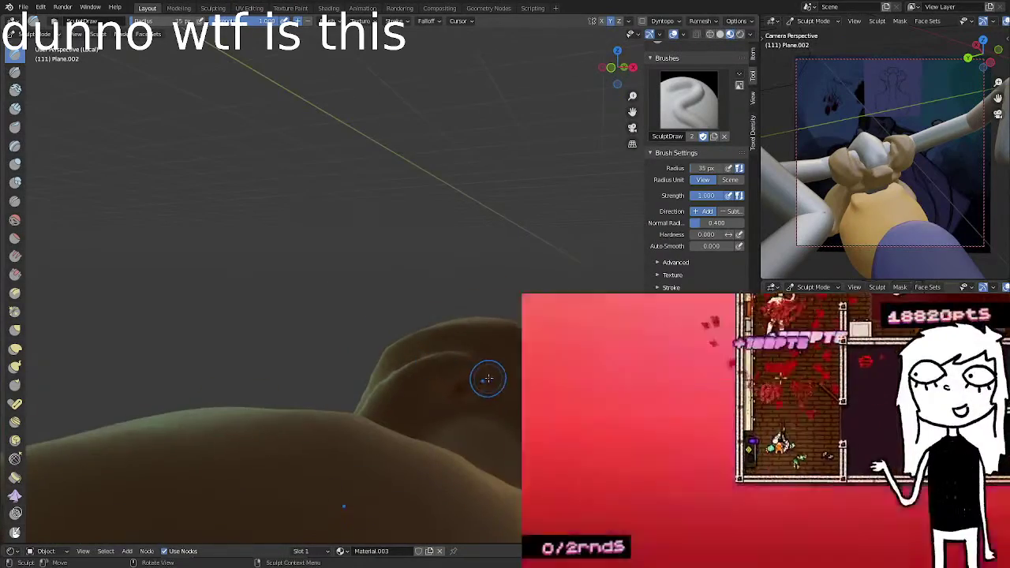
{"action": "mouse_move", "coordinate": [487, 374]}
{"action": "middle_mouse_down"}
{"action": "mouse_move", "coordinate": [486, 399]}
{"action": "mouse_move", "coordinate": [447, 386]}
{"action": "mouse_move", "coordinate": [492, 388]}
{"action": "middle_mouse_up"}
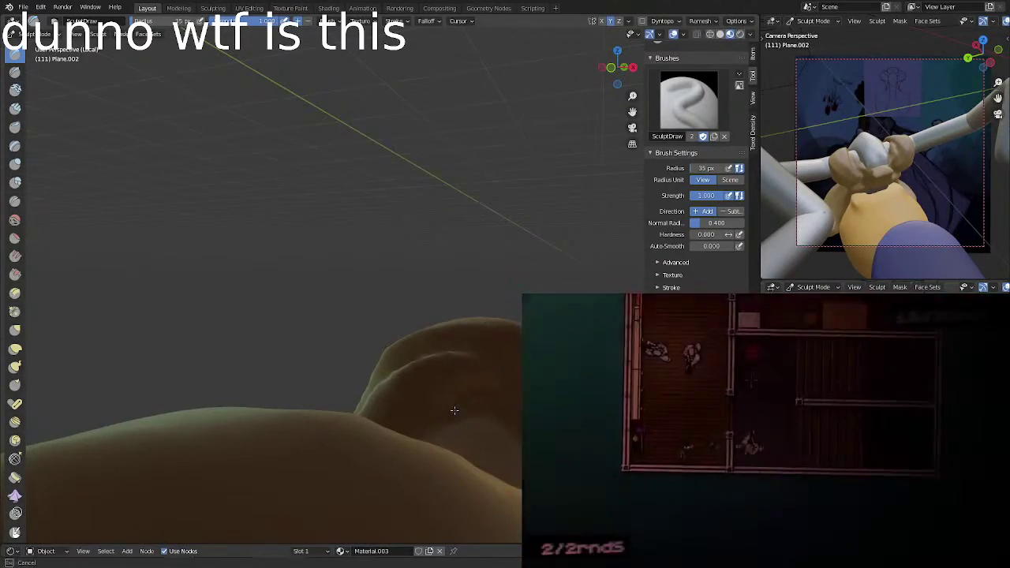
{"action": "middle_click_drag", "start_coordinate": [450, 412], "coordinate": [435, 385]}
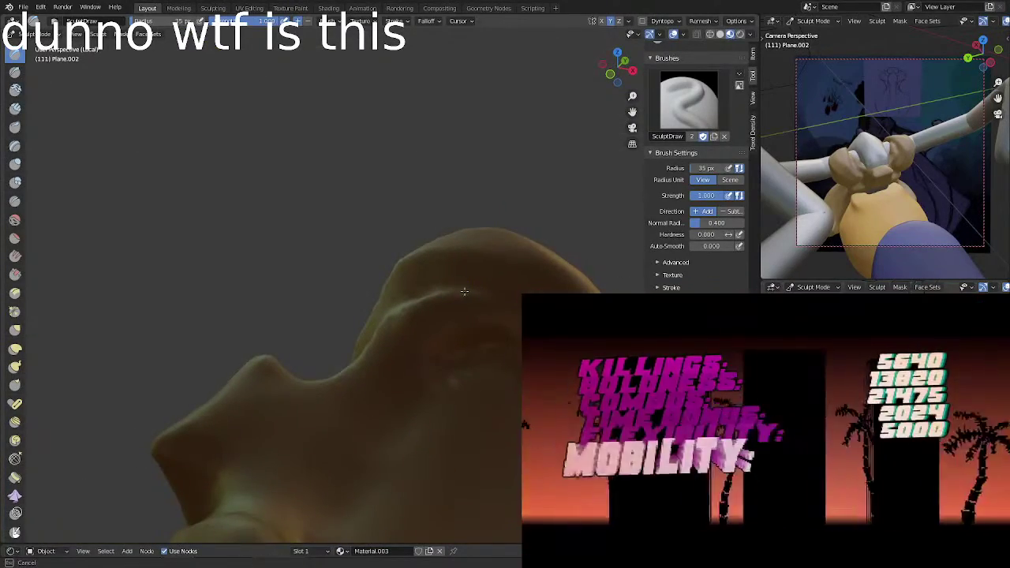
{"action": "mouse_move", "coordinate": [406, 327]}
{"action": "middle_mouse_down"}
{"action": "mouse_move", "coordinate": [462, 363]}
{"action": "mouse_move", "coordinate": [349, 343]}
{"action": "mouse_move", "coordinate": [372, 368]}
{"action": "mouse_move", "coordinate": [347, 367]}
{"action": "middle_mouse_up"}
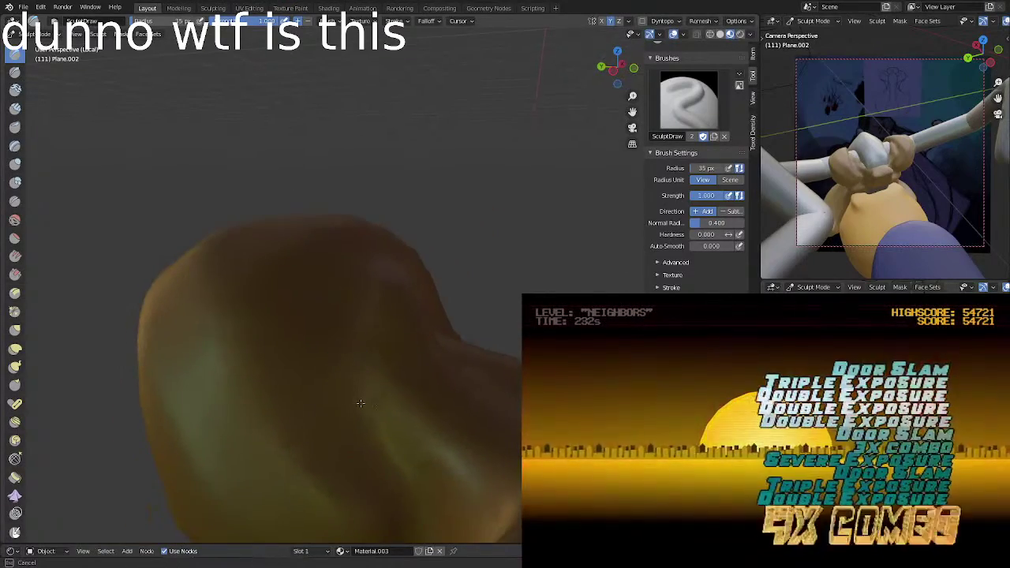
{"action": "mouse_move", "coordinate": [360, 404]}
{"action": "middle_mouse_down"}
{"action": "mouse_move", "coordinate": [343, 366]}
{"action": "mouse_move", "coordinate": [408, 366]}
{"action": "mouse_move", "coordinate": [399, 351]}
{"action": "mouse_move", "coordinate": [384, 356]}
{"action": "middle_mouse_up"}
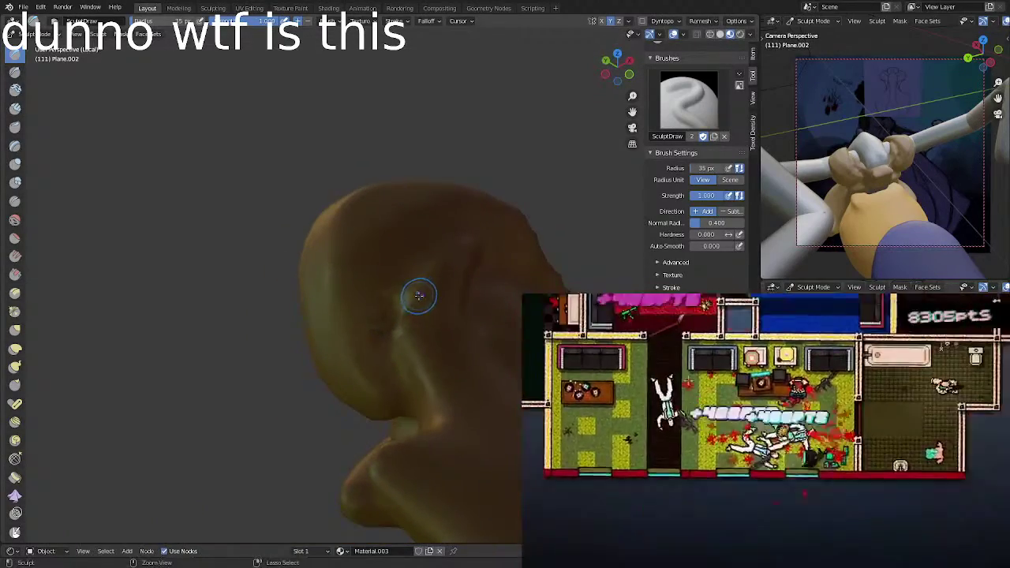
{"action": "middle_click_drag", "start_coordinate": [395, 298], "coordinate": [435, 272]}
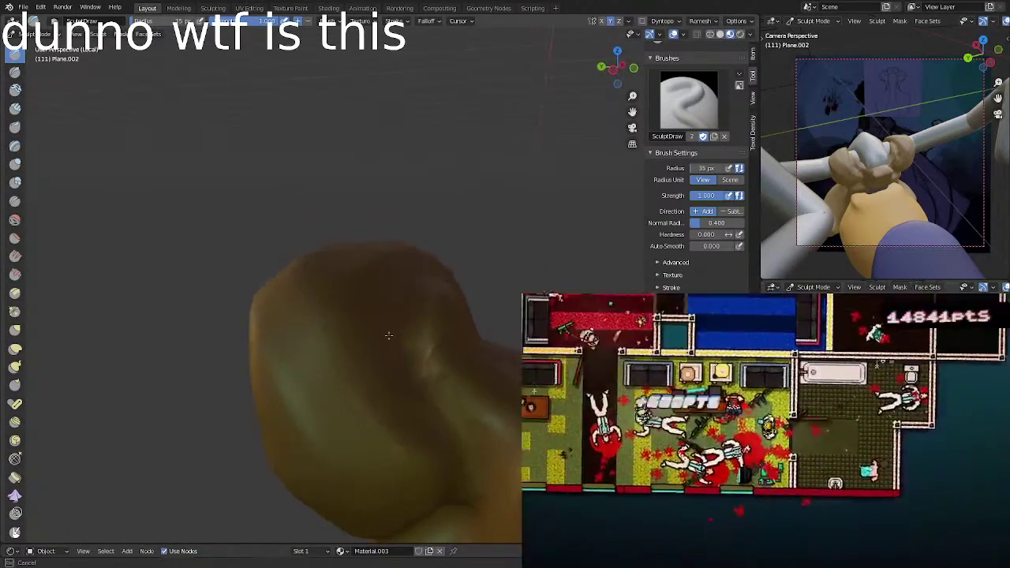
{"action": "mouse_move", "coordinate": [399, 372]}
{"action": "middle_mouse_down"}
{"action": "mouse_move", "coordinate": [415, 349]}
{"action": "mouse_move", "coordinate": [406, 325]}
{"action": "mouse_move", "coordinate": [435, 300]}
{"action": "mouse_move", "coordinate": [413, 325]}
{"action": "middle_mouse_up"}
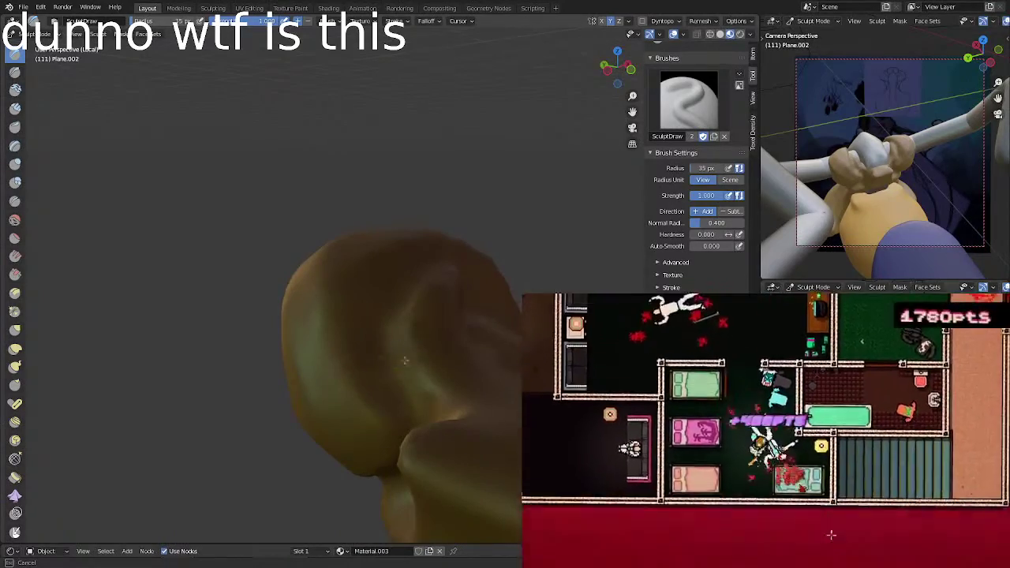
{"action": "mouse_move", "coordinate": [432, 404]}
{"action": "middle_mouse_down"}
{"action": "mouse_move", "coordinate": [419, 374]}
{"action": "mouse_move", "coordinate": [485, 377]}
{"action": "middle_mouse_up"}
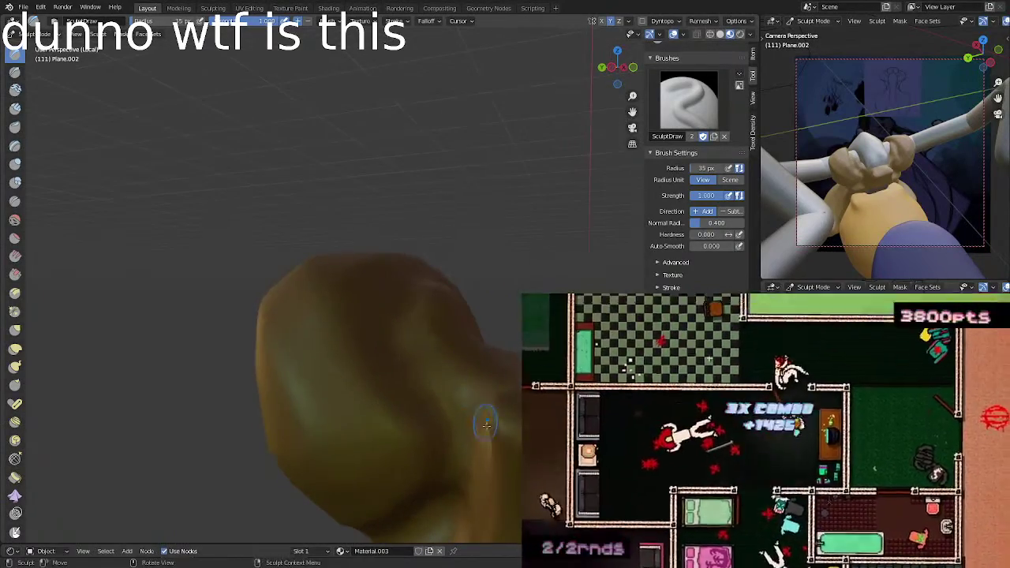
{"action": "mouse_move", "coordinate": [486, 426]}
{"action": "middle_mouse_down"}
{"action": "mouse_move", "coordinate": [460, 321]}
{"action": "mouse_move", "coordinate": [495, 280]}
{"action": "mouse_move", "coordinate": [564, 243]}
{"action": "middle_mouse_up"}
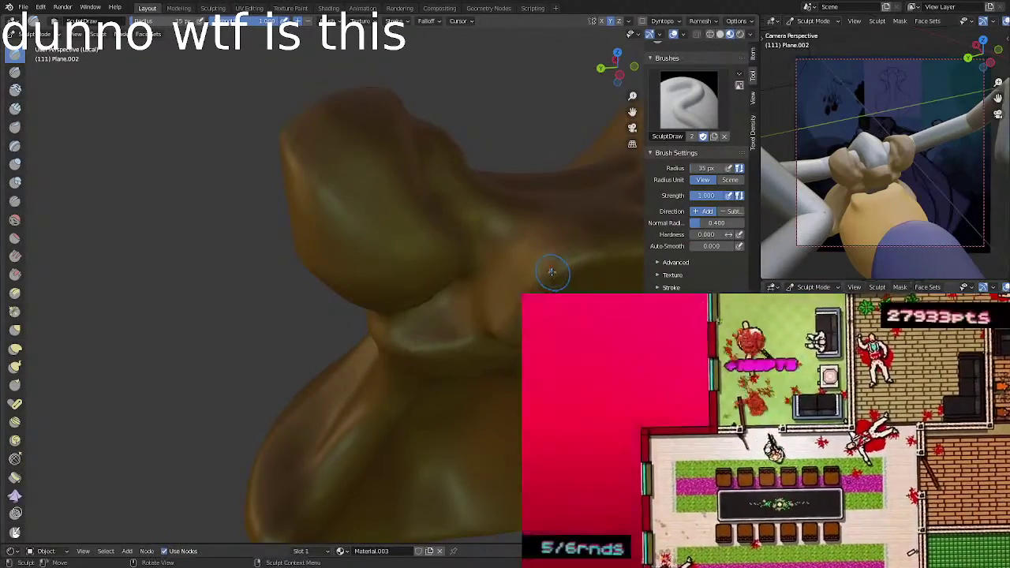
{"action": "mouse_move", "coordinate": [543, 266]}
{"action": "middle_mouse_down"}
{"action": "mouse_move", "coordinate": [492, 395]}
{"action": "mouse_move", "coordinate": [420, 358]}
{"action": "mouse_move", "coordinate": [426, 335]}
{"action": "mouse_move", "coordinate": [387, 312]}
{"action": "middle_mouse_up"}
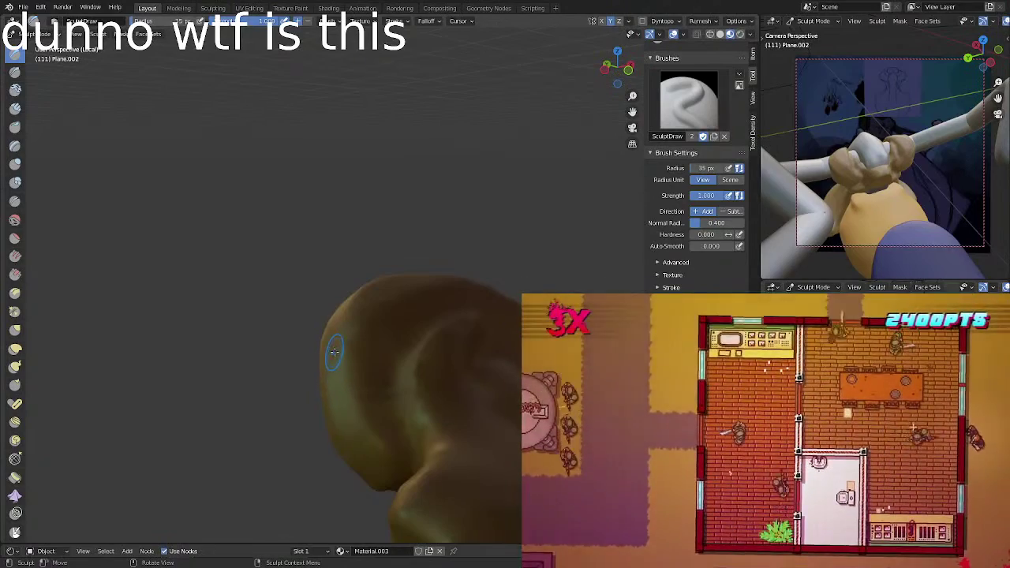
Sculpt more volume and surface detail into the lower stretch of the ridge, just above the neck fold.
{"action": "middle_click_drag", "start_coordinate": [634, 253], "coordinate": [634, 252]}
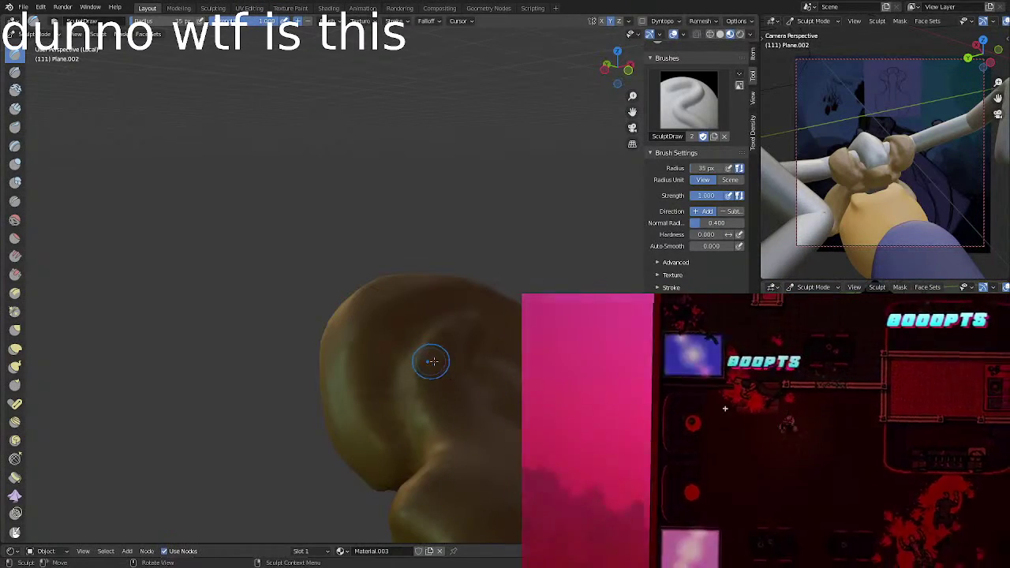
{"action": "left_click_drag", "start_coordinate": [443, 429], "coordinate": [443, 430]}
{"action": "middle_click_drag", "start_coordinate": [438, 355], "coordinate": [458, 343]}
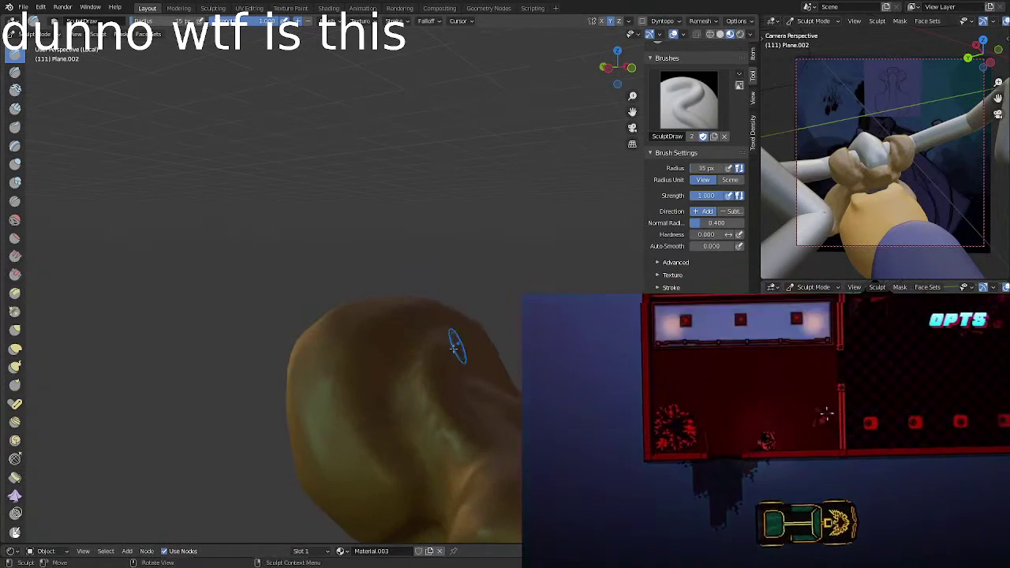
{"action": "mouse_move", "coordinate": [420, 376]}
{"action": "left_mouse_down"}
{"action": "mouse_move", "coordinate": [440, 432]}
{"action": "mouse_move", "coordinate": [440, 375]}
{"action": "left_mouse_up"}
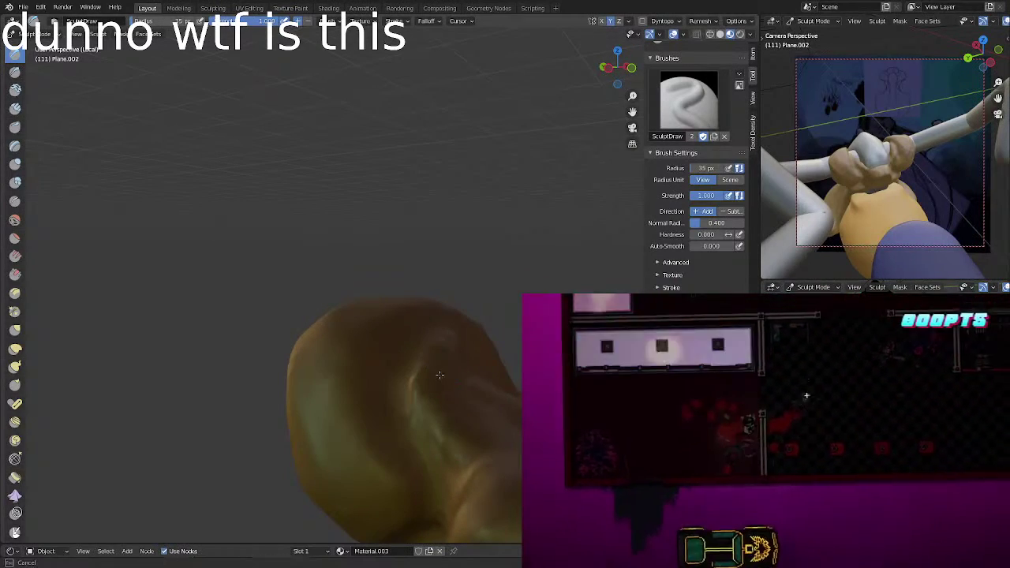
{"action": "mouse_move", "coordinate": [463, 430]}
{"action": "left_mouse_down"}
{"action": "mouse_move", "coordinate": [466, 345]}
{"action": "mouse_move", "coordinate": [451, 361]}
{"action": "left_mouse_up"}
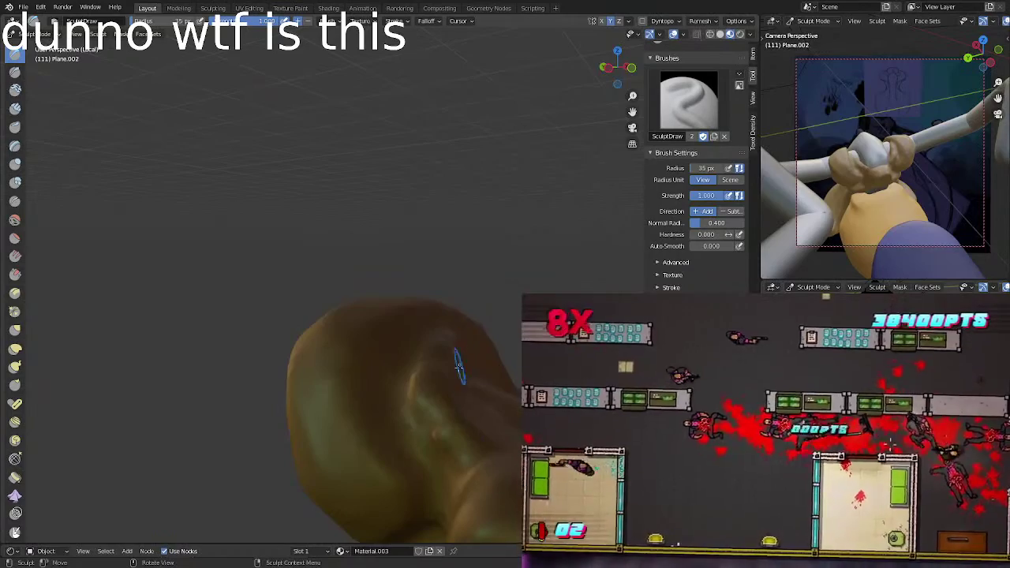
Sharpen the ridge's edge facing the bulbous end with further strokes, checking its shape from below and behind.
{"action": "mouse_move", "coordinate": [451, 361]}
{"action": "middle_mouse_down"}
{"action": "mouse_move", "coordinate": [443, 403]}
{"action": "mouse_move", "coordinate": [492, 384]}
{"action": "mouse_move", "coordinate": [508, 412]}
{"action": "middle_mouse_up"}
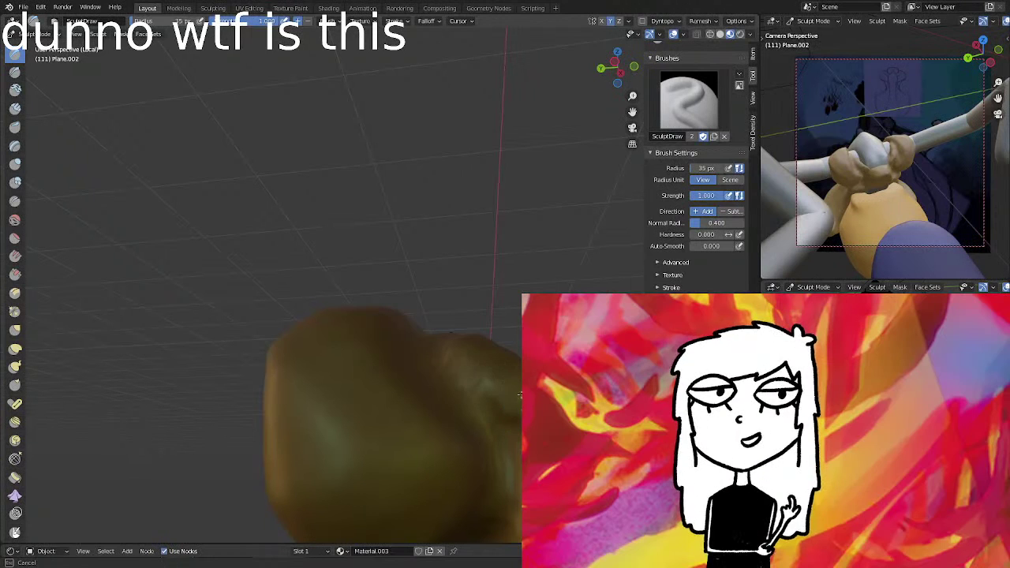
{"action": "middle_click_drag", "start_coordinate": [480, 361], "coordinate": [462, 375]}
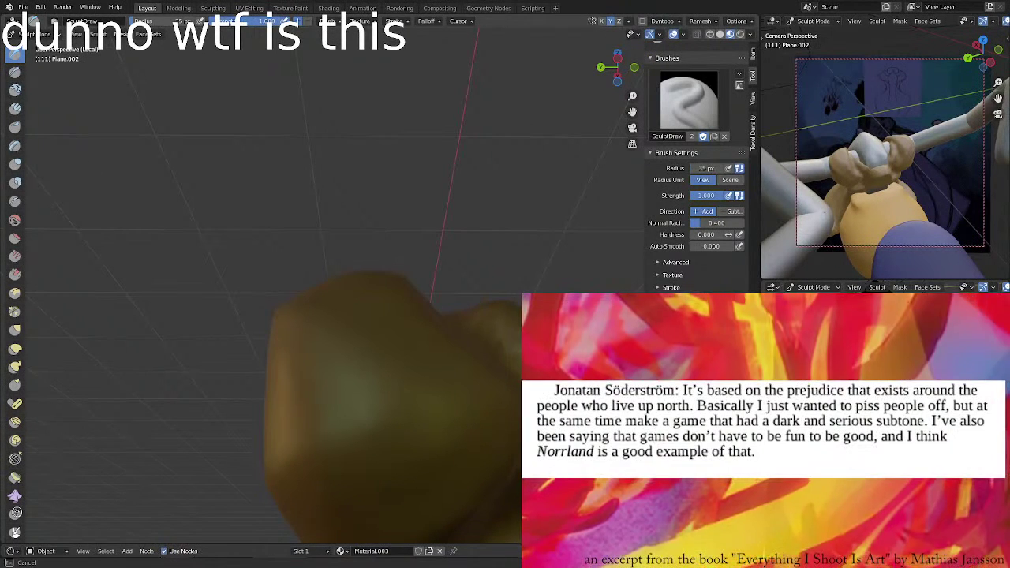
{"action": "mouse_move", "coordinate": [462, 375]}
{"action": "middle_mouse_down"}
{"action": "mouse_move", "coordinate": [516, 419]}
{"action": "mouse_move", "coordinate": [458, 407]}
{"action": "middle_mouse_up"}
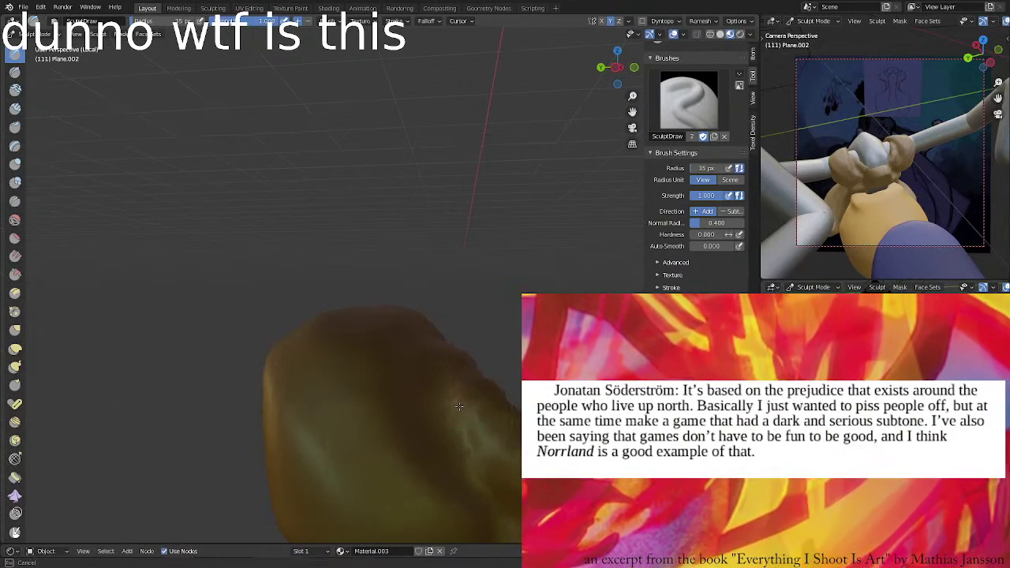
{"action": "mouse_move", "coordinate": [474, 461]}
{"action": "left_mouse_down"}
{"action": "mouse_move", "coordinate": [481, 467]}
{"action": "mouse_move", "coordinate": [458, 418]}
{"action": "mouse_move", "coordinate": [491, 467]}
{"action": "mouse_move", "coordinate": [463, 418]}
{"action": "left_mouse_up"}
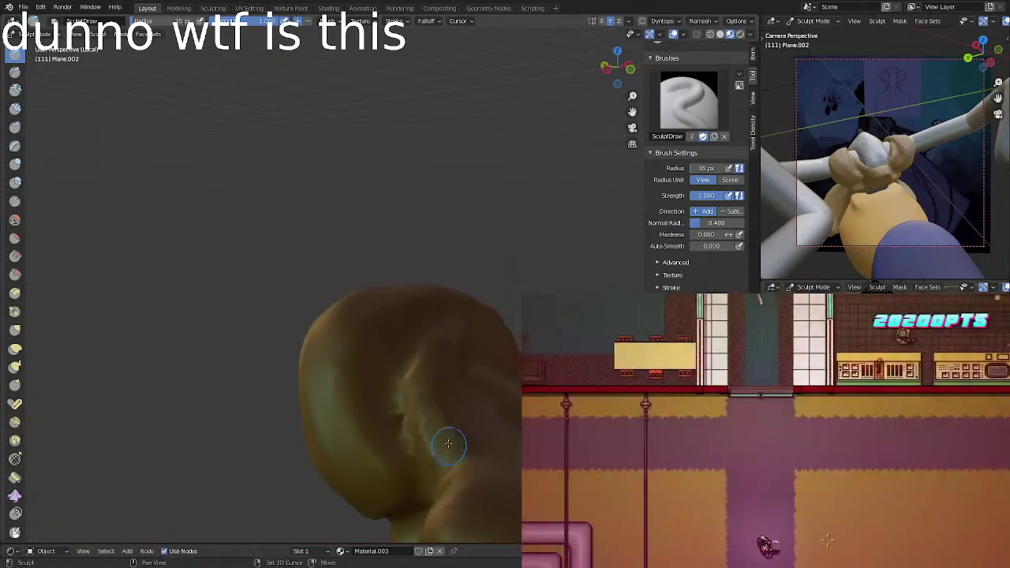
{"action": "middle_click_drag", "start_coordinate": [453, 422], "coordinate": [435, 390]}
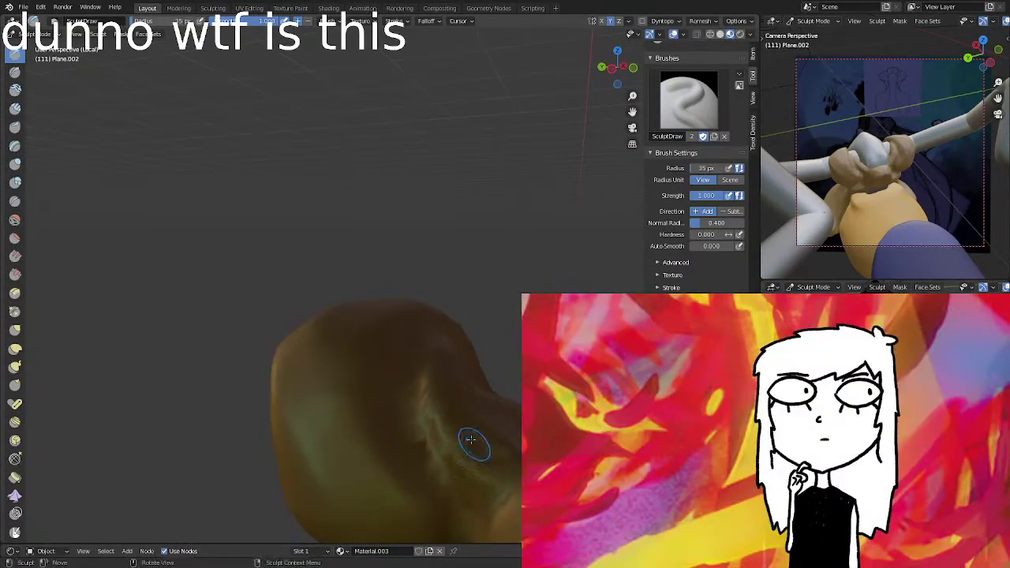
Build up the hollow between the raised ridge and the neck with Draw strokes running down from the ridge's edge toward the neck fold.
{"action": "left_click_drag", "start_coordinate": [473, 409], "coordinate": [486, 448]}
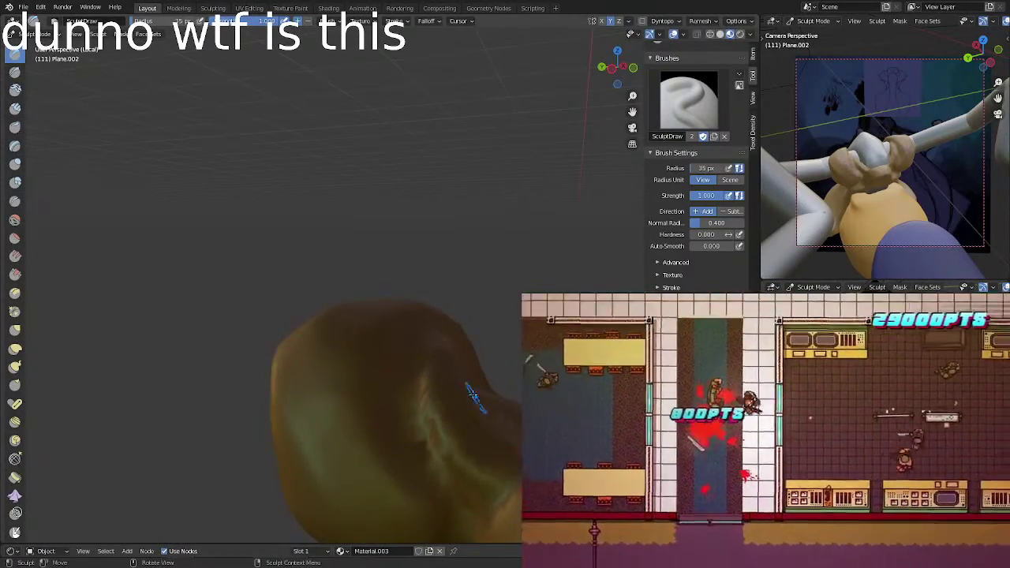
{"action": "mouse_move", "coordinate": [472, 394]}
{"action": "middle_mouse_down"}
{"action": "mouse_move", "coordinate": [462, 323]}
{"action": "mouse_move", "coordinate": [466, 332]}
{"action": "mouse_move", "coordinate": [474, 314]}
{"action": "mouse_move", "coordinate": [375, 434]}
{"action": "middle_mouse_up"}
{"action": "key", "text": "ctrl"}
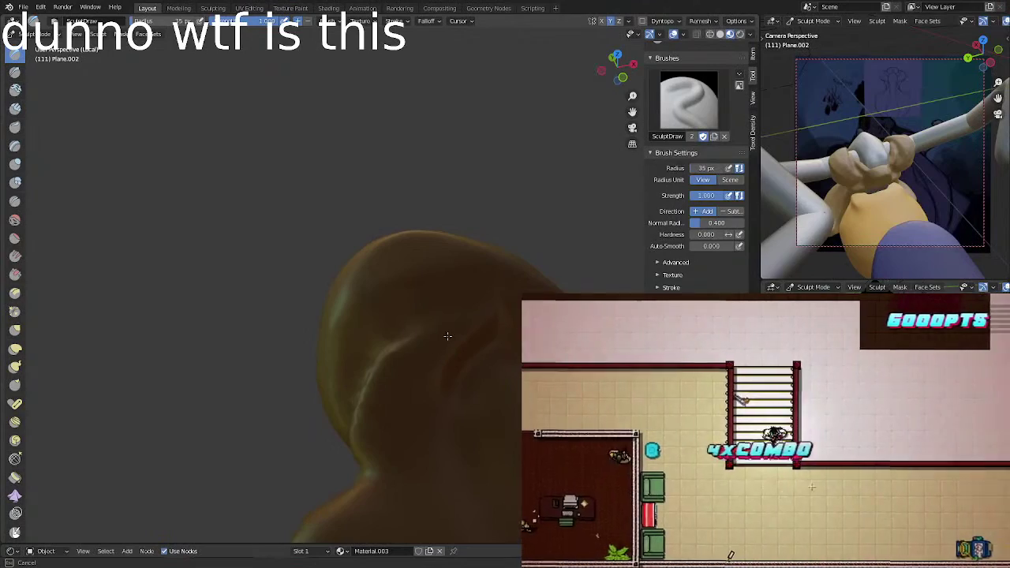
{"action": "mouse_move", "coordinate": [448, 337]}
{"action": "middle_mouse_down"}
{"action": "mouse_move", "coordinate": [400, 455]}
{"action": "mouse_move", "coordinate": [442, 411]}
{"action": "mouse_move", "coordinate": [496, 388]}
{"action": "mouse_move", "coordinate": [452, 458]}
{"action": "middle_mouse_up"}
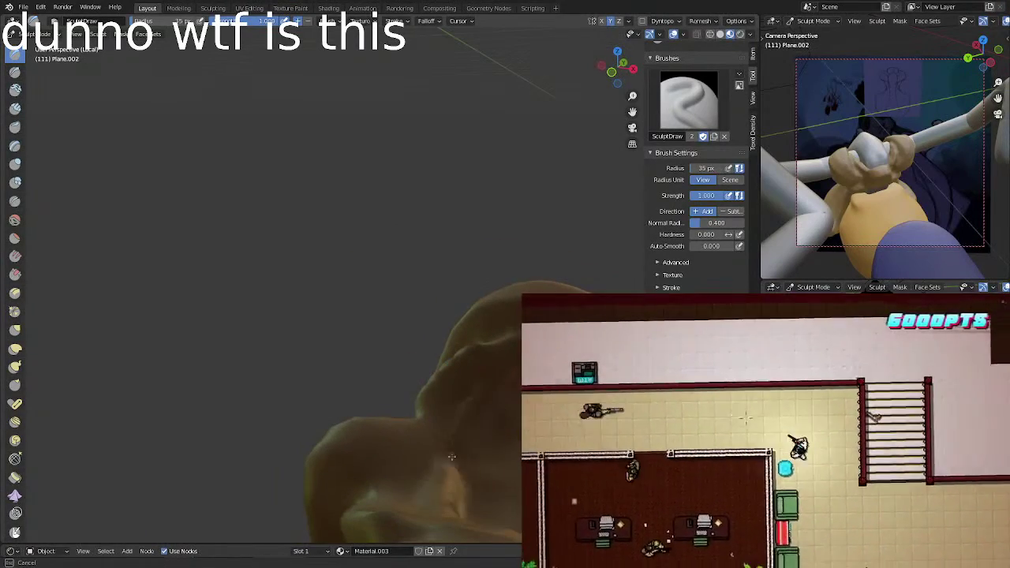
{"action": "left_click_drag", "start_coordinate": [452, 457], "coordinate": [452, 477]}
{"action": "left_click_drag", "start_coordinate": [476, 397], "coordinate": [434, 469]}
{"action": "mouse_move", "coordinate": [489, 400]}
{"action": "left_mouse_down"}
{"action": "mouse_move", "coordinate": [446, 491]}
{"action": "mouse_move", "coordinate": [465, 424]}
{"action": "mouse_move", "coordinate": [449, 468]}
{"action": "left_mouse_up"}
{"action": "left_click_drag", "start_coordinate": [474, 377], "coordinate": [411, 482]}
{"action": "left_click_drag", "start_coordinate": [489, 354], "coordinate": [479, 357]}
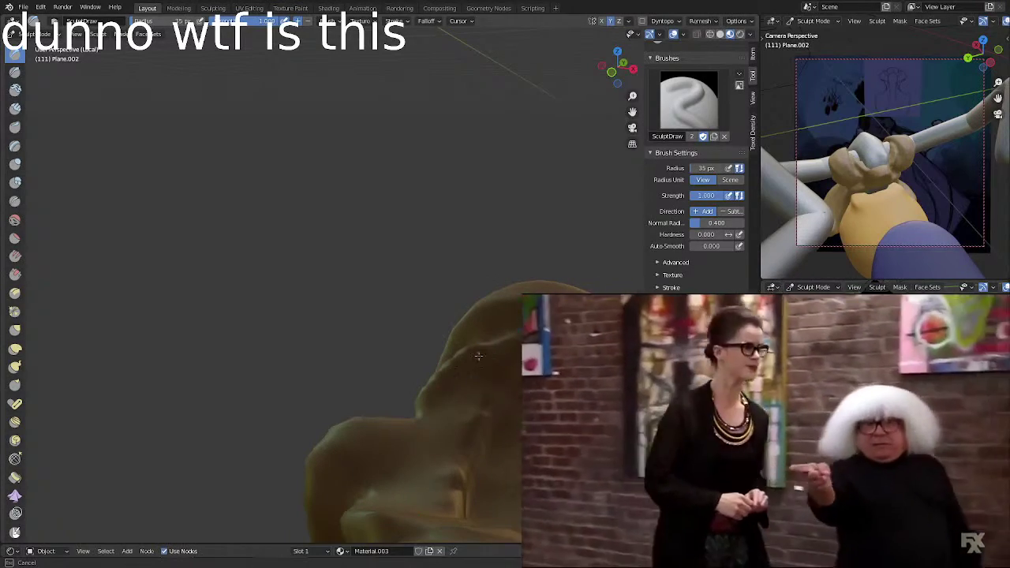
{"action": "left_click_drag", "start_coordinate": [441, 392], "coordinate": [443, 399]}
Fill out the ridge's inner side and soften the crease beneath it, blending both into the neck.
{"action": "mouse_move", "coordinate": [512, 406]}
{"action": "middle_mouse_down"}
{"action": "mouse_move", "coordinate": [419, 399]}
{"action": "mouse_move", "coordinate": [391, 419]}
{"action": "middle_mouse_up"}
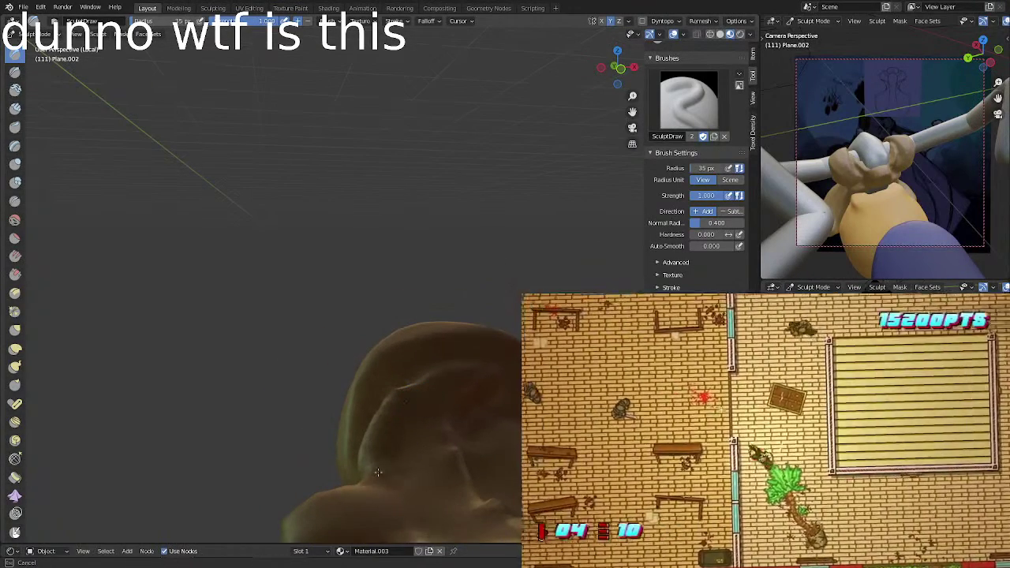
{"action": "middle_click_drag", "start_coordinate": [378, 472], "coordinate": [445, 469]}
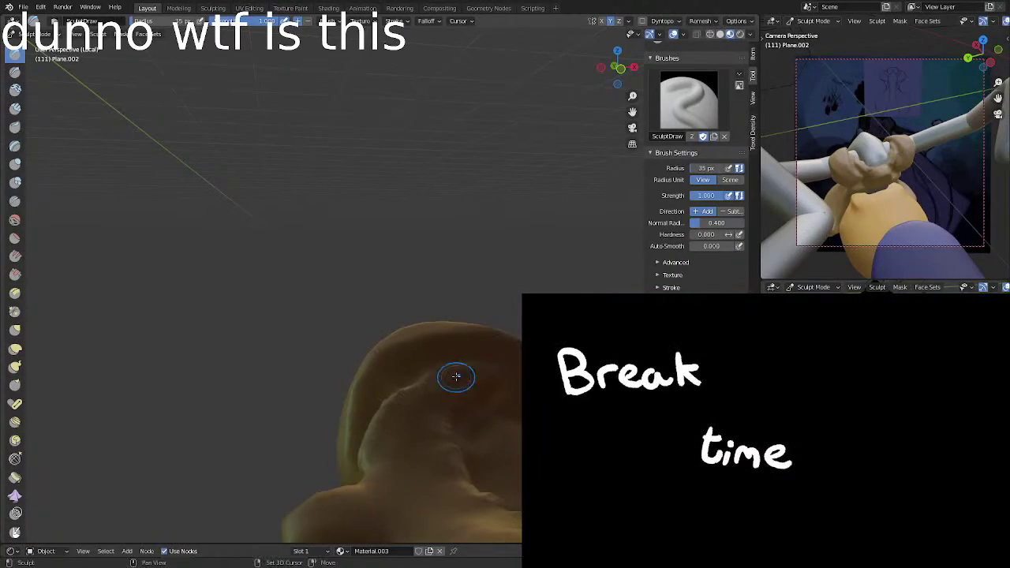
{"action": "middle_click_drag", "start_coordinate": [402, 405], "coordinate": [464, 398]}
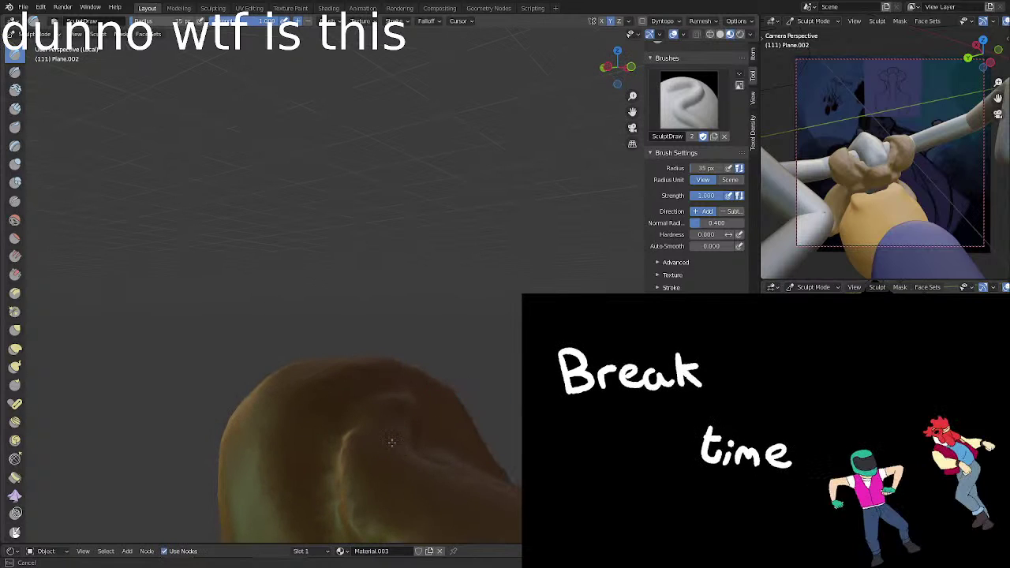
{"action": "middle_click_drag", "start_coordinate": [463, 486], "coordinate": [408, 449]}
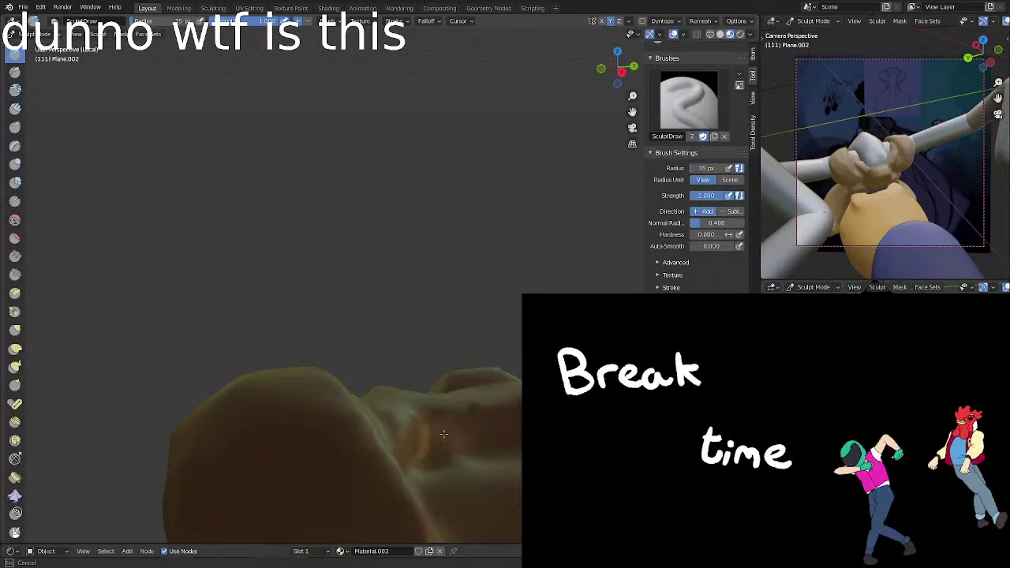
{"action": "middle_click_drag", "start_coordinate": [423, 446], "coordinate": [411, 445]}
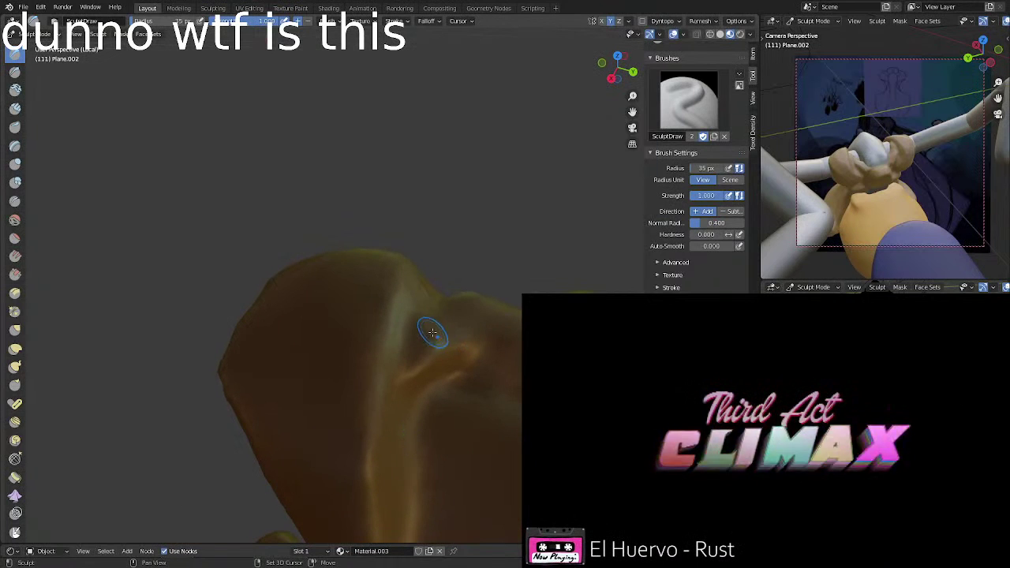